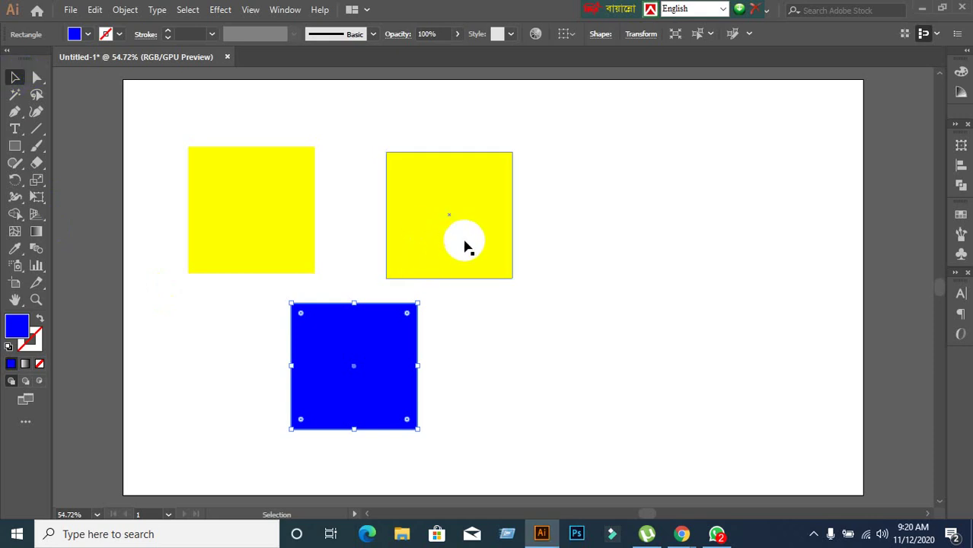
# Step: Raise the upper yellow square slightly and draw three yellow rectangles on the artboard's right side
pyautogui.moveTo(473, 242); pyautogui.dragTo(474, 219)
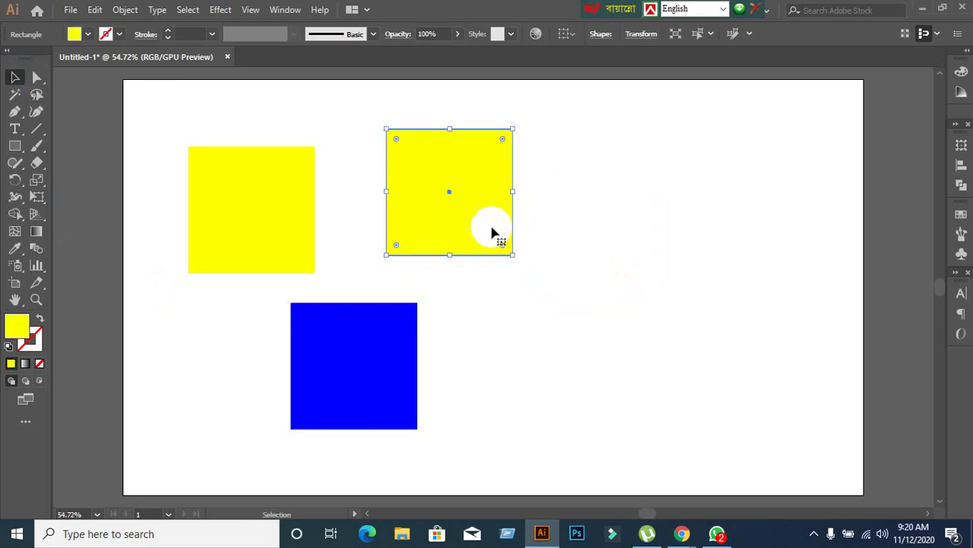
pyautogui.click(15, 146)
pyautogui.moveTo(697, 176); pyautogui.dragTo(805, 337)
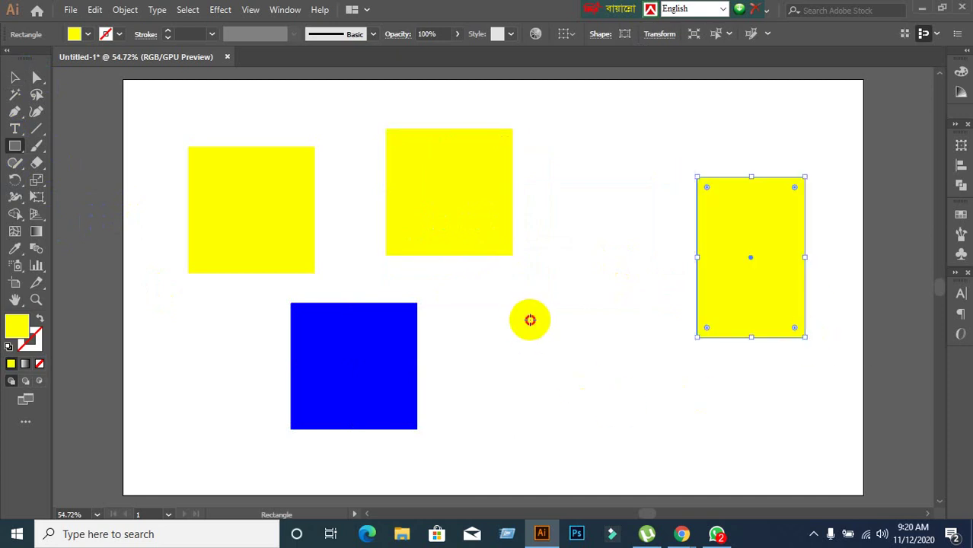
pyautogui.moveTo(528, 320); pyautogui.dragTo(618, 434)
pyautogui.moveTo(586, 147); pyautogui.dragTo(659, 290)
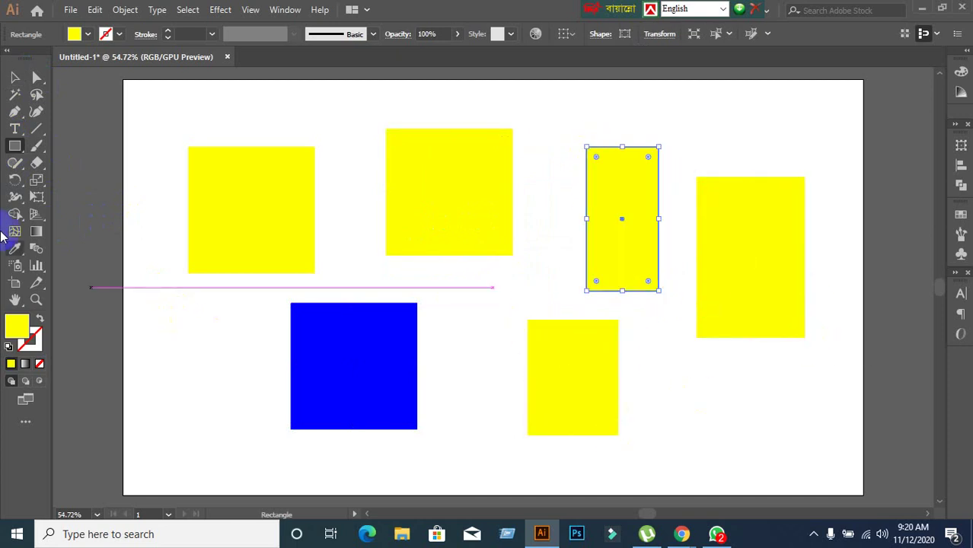
pyautogui.click(16, 79)
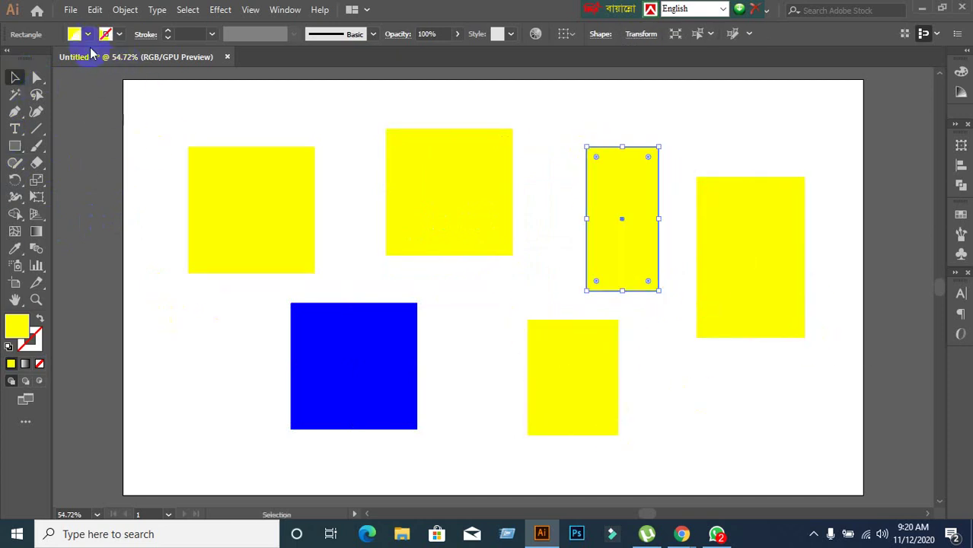
# Step: Fill the tall rectangle red and the far-right rectangle light green
pyautogui.click(88, 34)
pyautogui.click(49, 112)
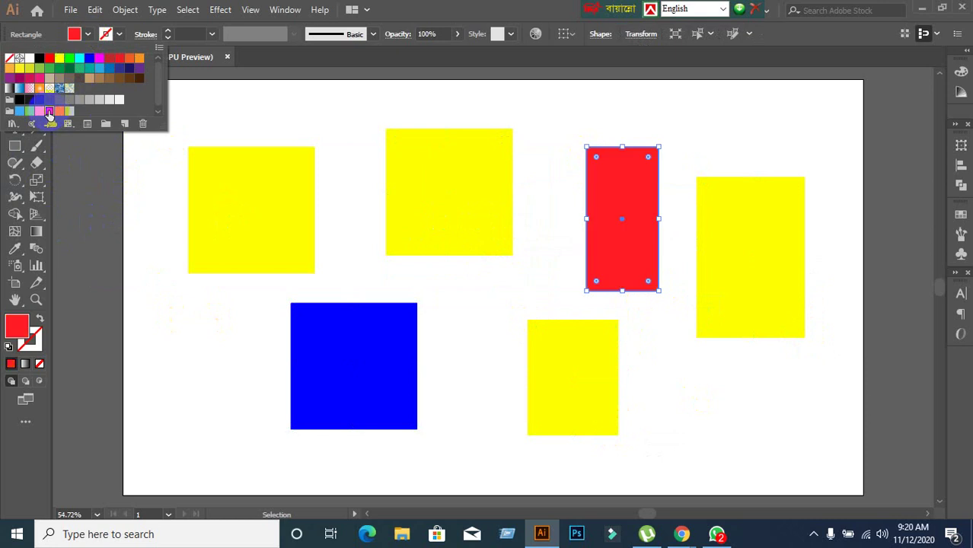
pyautogui.click(812, 297)
pyautogui.click(771, 302)
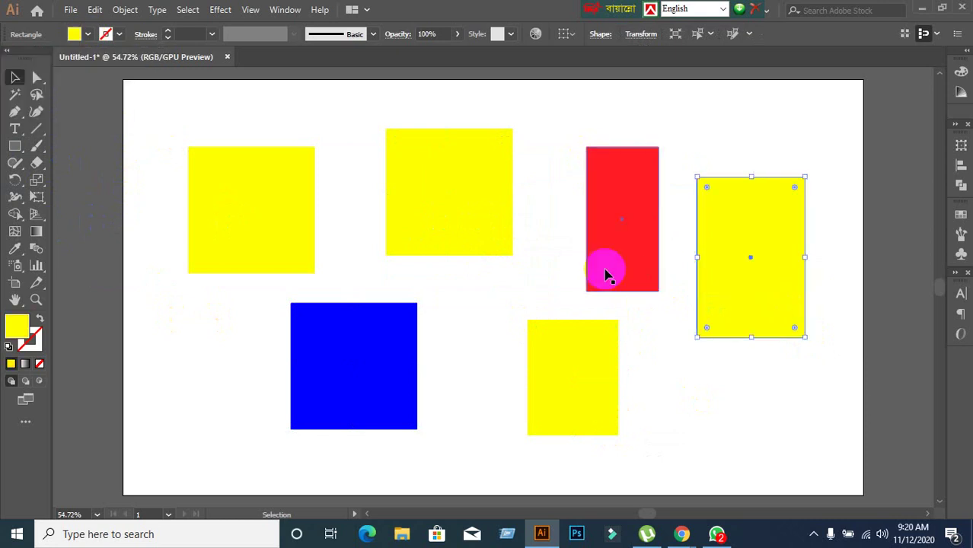
pyautogui.click(88, 33)
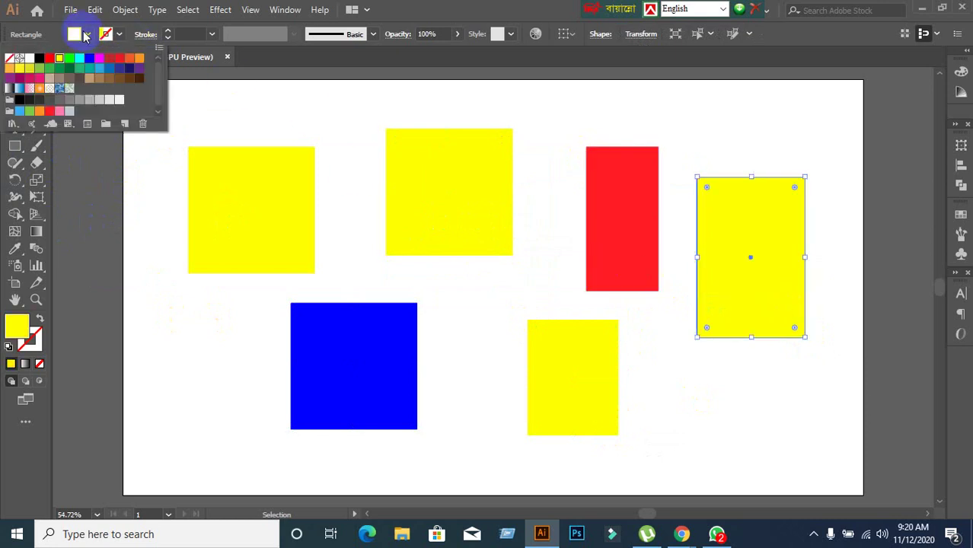
pyautogui.click(40, 68)
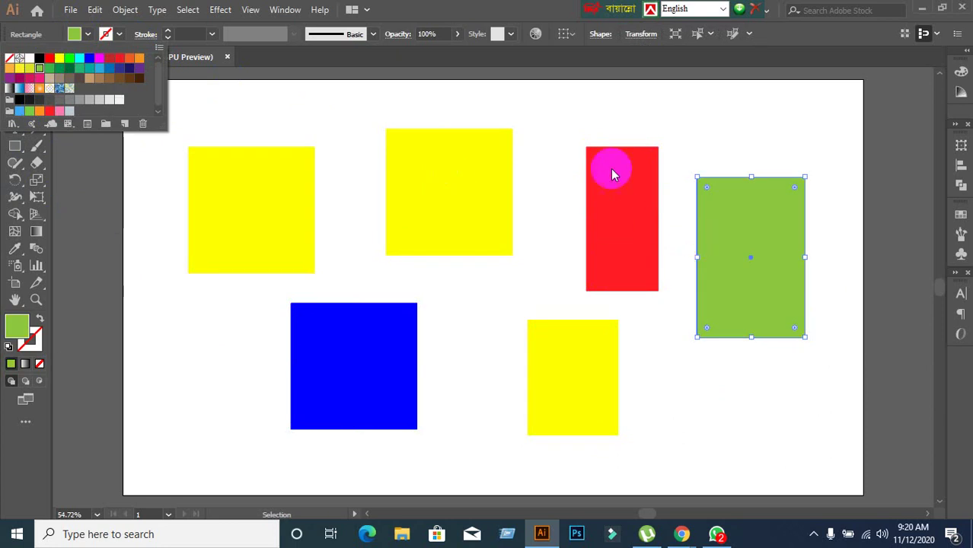
pyautogui.click(506, 23)
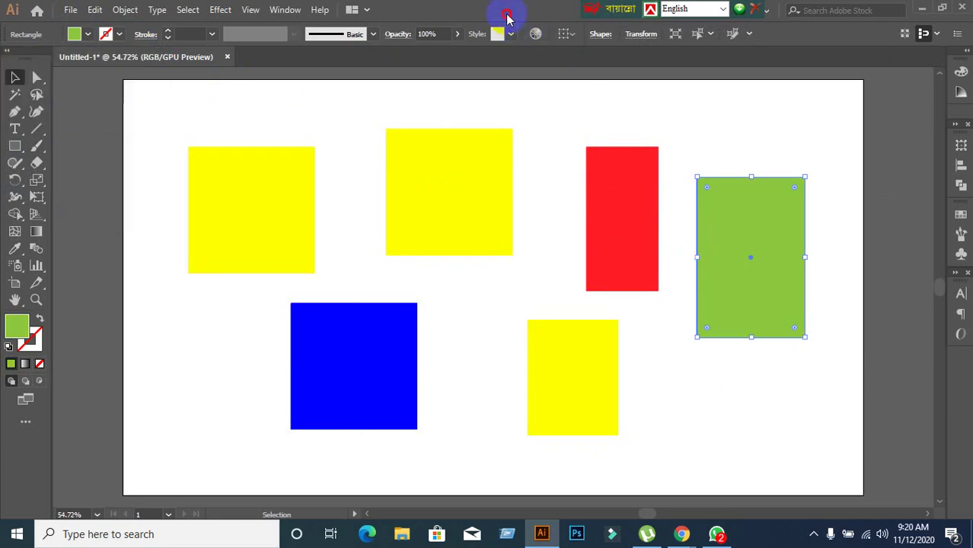
# Step: Fill the left yellow square bright green
pyautogui.click(292, 222)
pyautogui.click(87, 35)
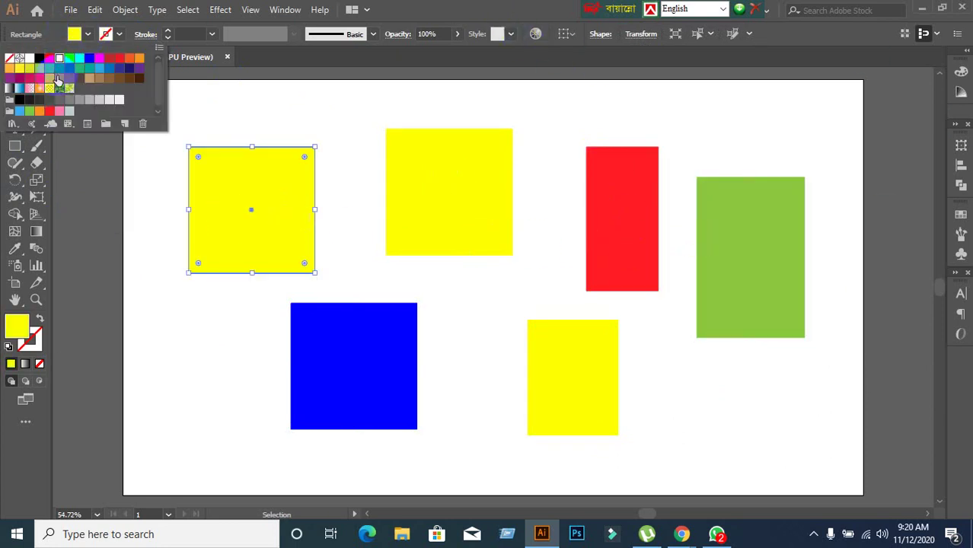
pyautogui.click(79, 58)
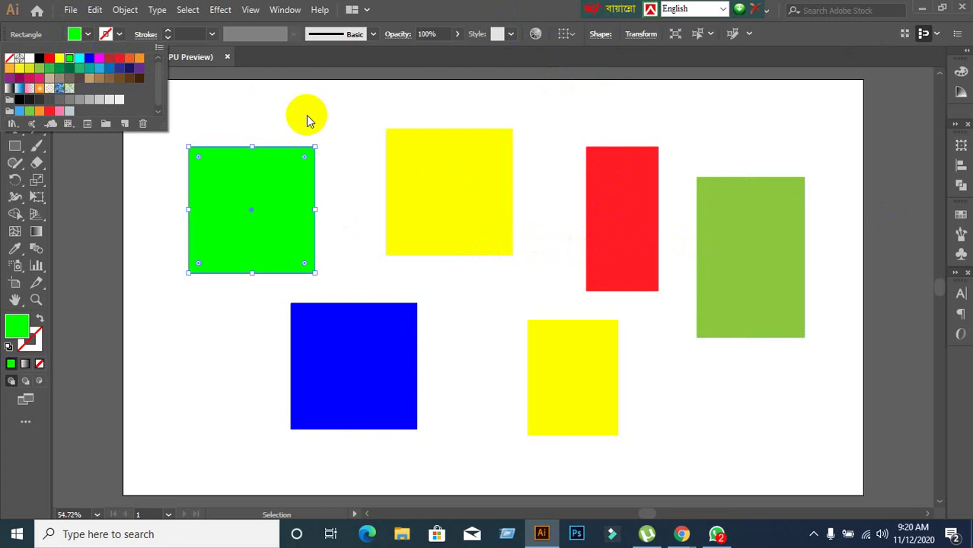
pyautogui.click(308, 116)
pyautogui.click(346, 127)
# Step: Fill the upper yellow square red, then select the blue square
pyautogui.click(267, 208)
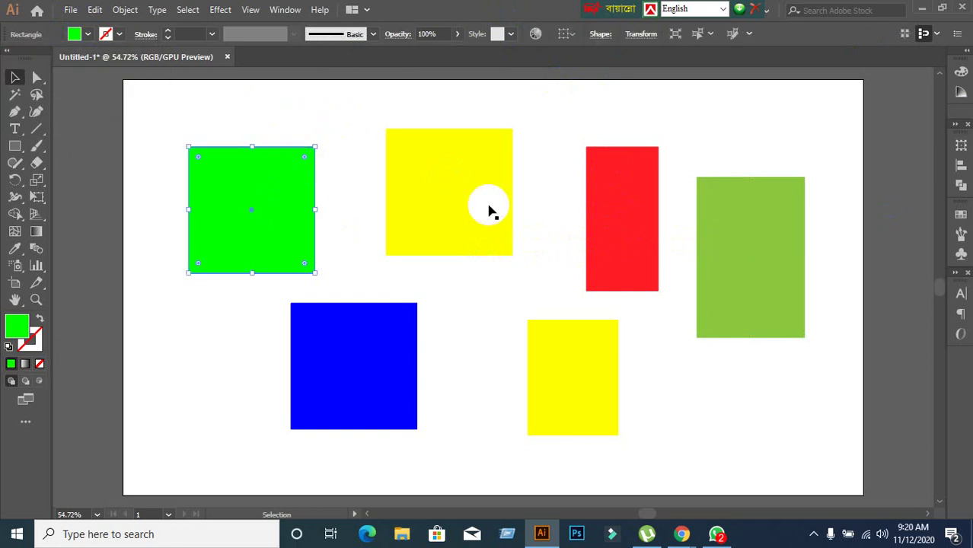
pyautogui.click(487, 209)
pyautogui.click(290, 108)
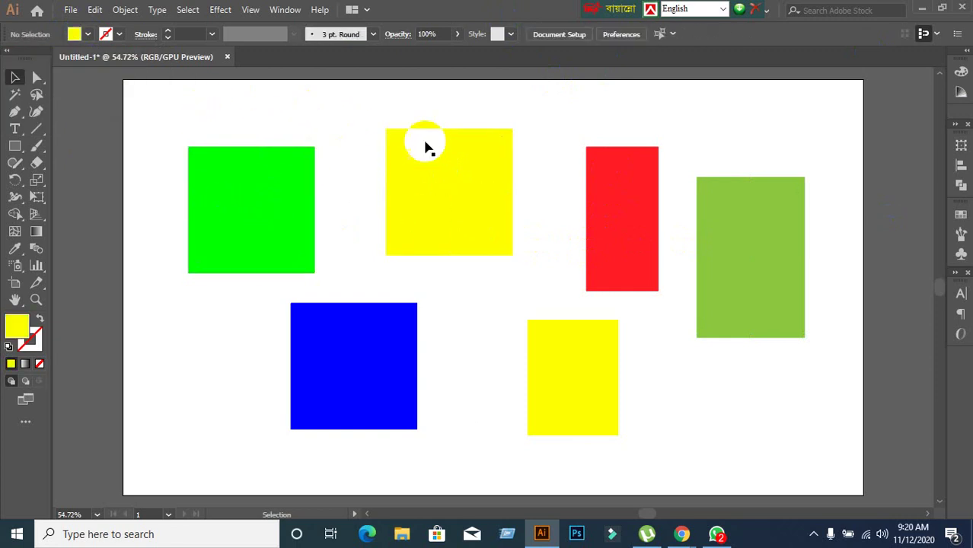
pyautogui.click(413, 200)
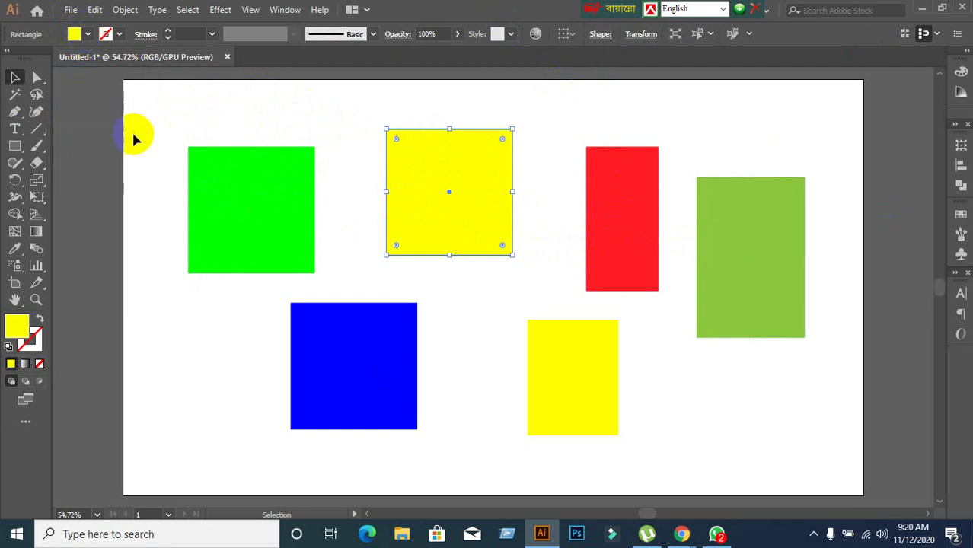
pyautogui.click(87, 36)
pyautogui.click(116, 61)
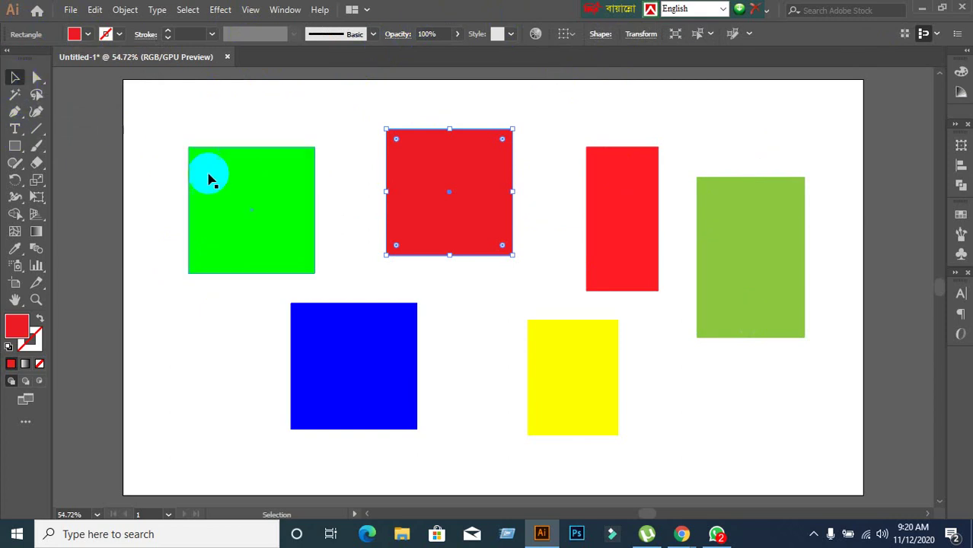
pyautogui.click(258, 77)
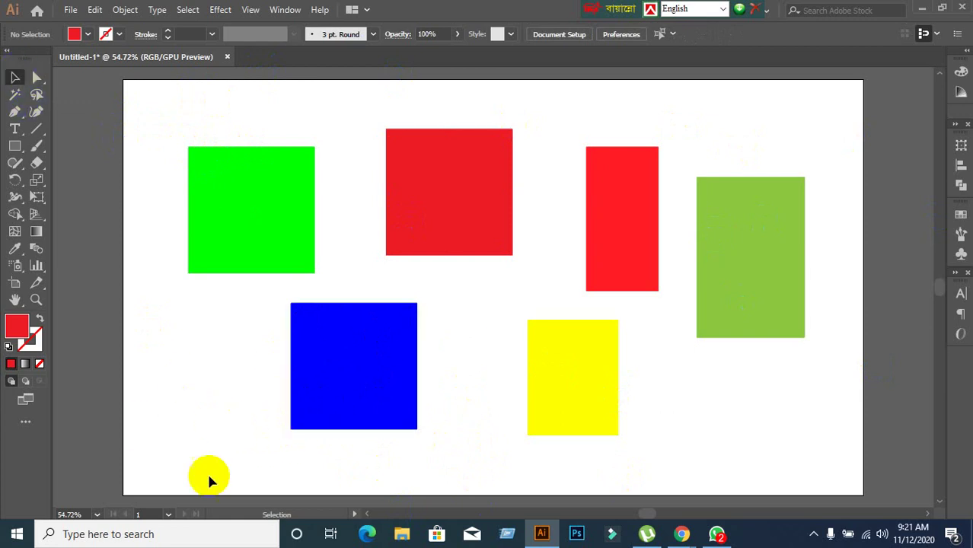
pyautogui.click(336, 386)
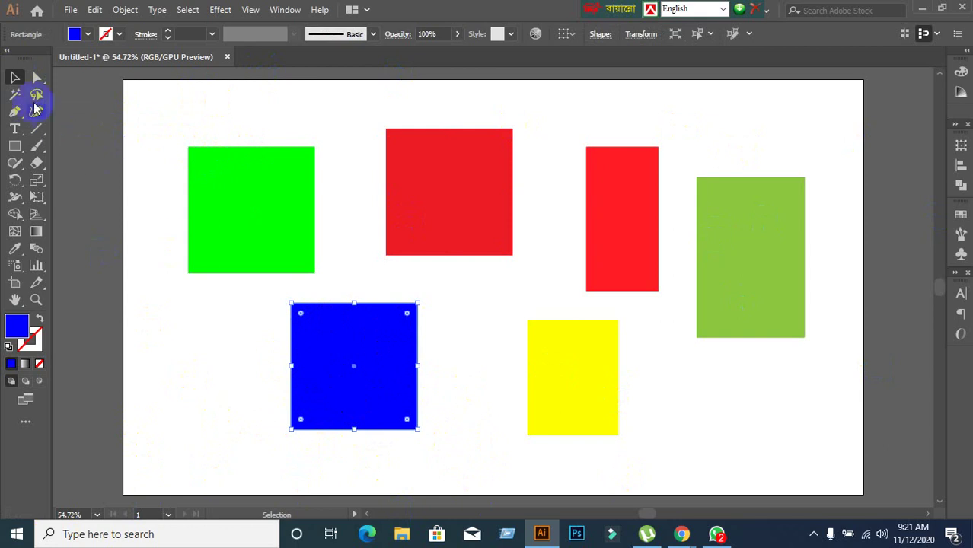
# Step: Drag the blue and green squares lower, and shift the red square and tall red rectangle left
pyautogui.click(389, 393)
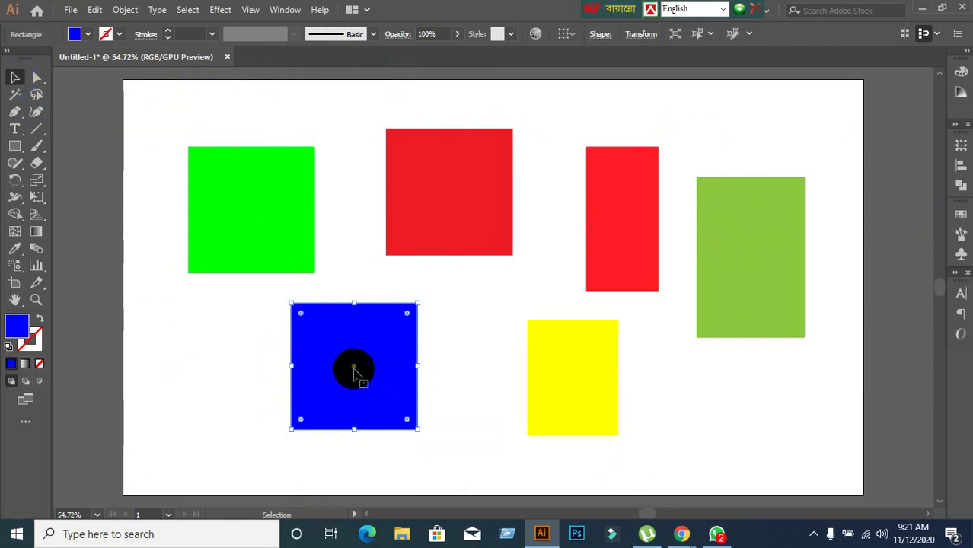
pyautogui.moveTo(387, 396)
pyautogui.mouseDown()
pyautogui.moveTo(436, 406)
pyautogui.moveTo(359, 434)
pyautogui.mouseUp()
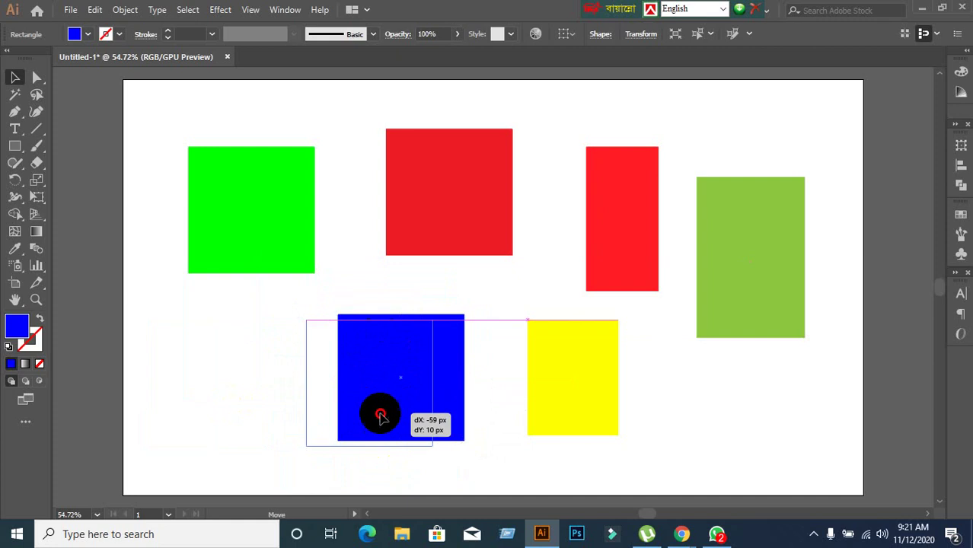
pyautogui.moveTo(297, 223)
pyautogui.mouseDown()
pyautogui.moveTo(272, 248)
pyautogui.moveTo(291, 241)
pyautogui.mouseUp()
pyautogui.click(420, 217)
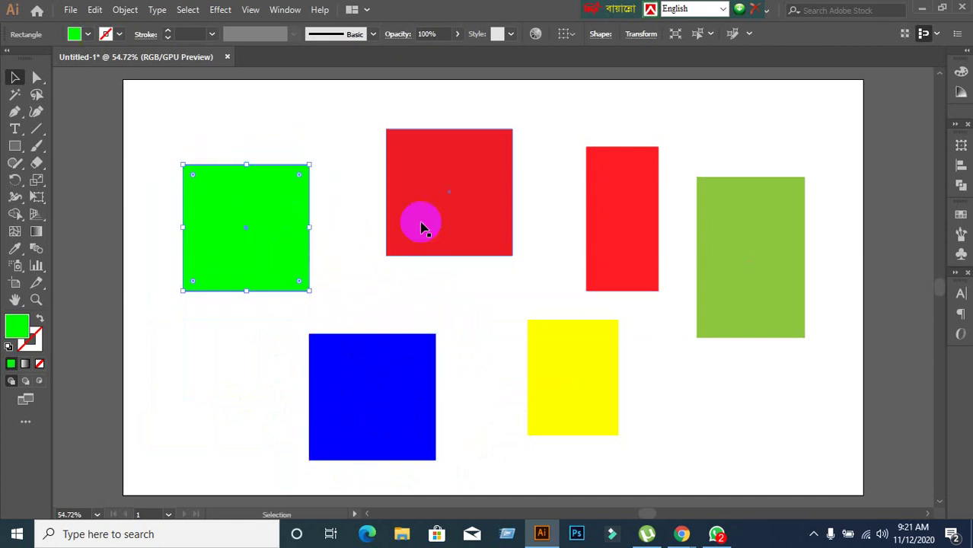
pyautogui.moveTo(464, 218)
pyautogui.mouseDown()
pyautogui.moveTo(435, 212)
pyautogui.moveTo(428, 241)
pyautogui.mouseUp()
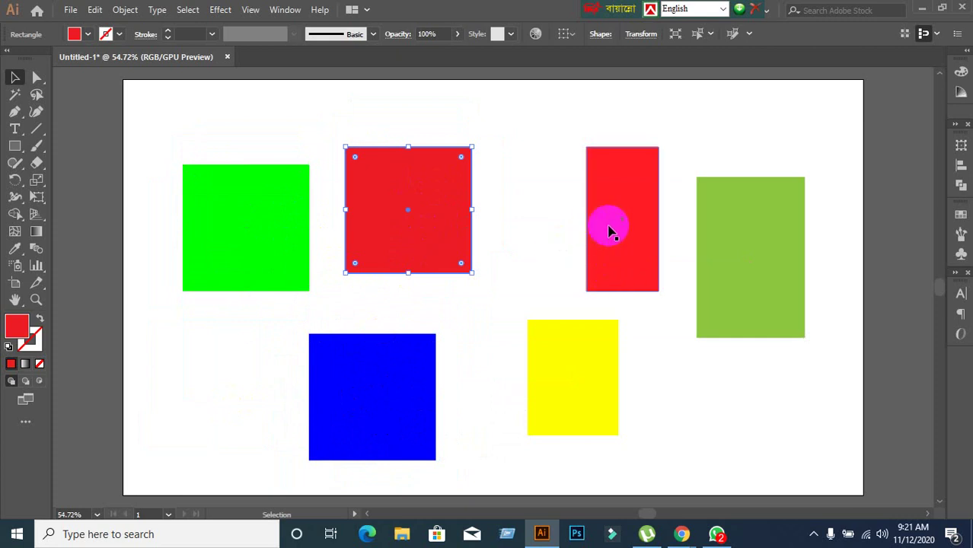
pyautogui.moveTo(613, 254); pyautogui.dragTo(573, 245)
pyautogui.moveTo(385, 244)
pyautogui.mouseDown()
pyautogui.moveTo(391, 203)
pyautogui.moveTo(413, 252)
pyautogui.mouseUp()
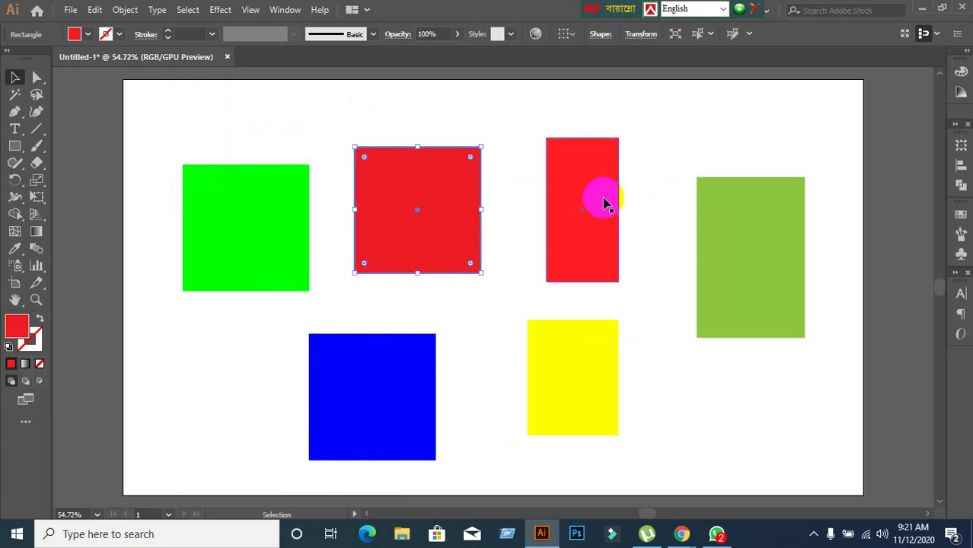
pyautogui.scroll(2, 374, 191)
# Step: Move the green square and both red shapes up together as a top row
pyautogui.click(217, 194)
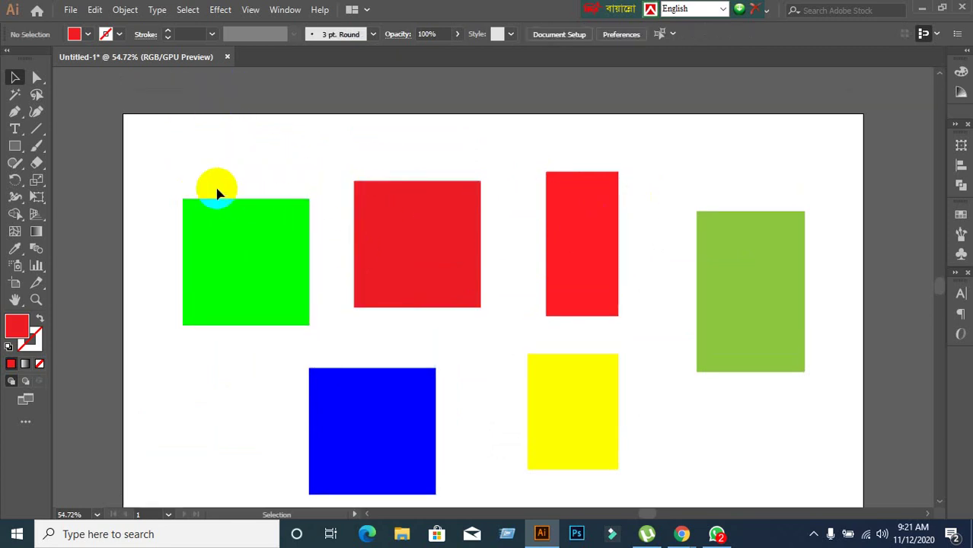
pyautogui.moveTo(143, 145)
pyautogui.mouseDown()
pyautogui.moveTo(649, 242)
pyautogui.moveTo(634, 284)
pyautogui.mouseUp()
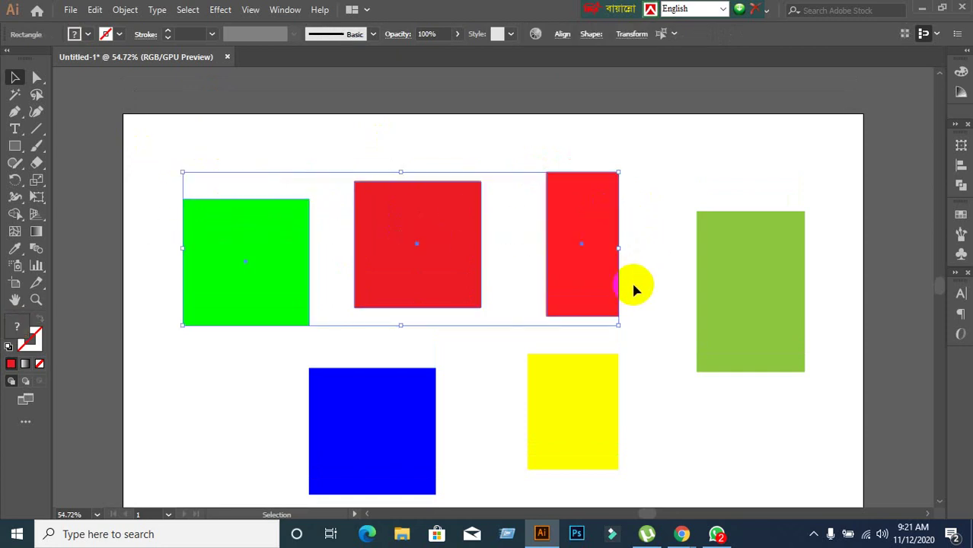
pyautogui.moveTo(584, 284)
pyautogui.mouseDown()
pyautogui.moveTo(569, 296)
pyautogui.moveTo(570, 191)
pyautogui.moveTo(540, 289)
pyautogui.moveTo(571, 239)
pyautogui.moveTo(499, 222)
pyautogui.moveTo(571, 267)
pyautogui.moveTo(581, 255)
pyautogui.mouseUp()
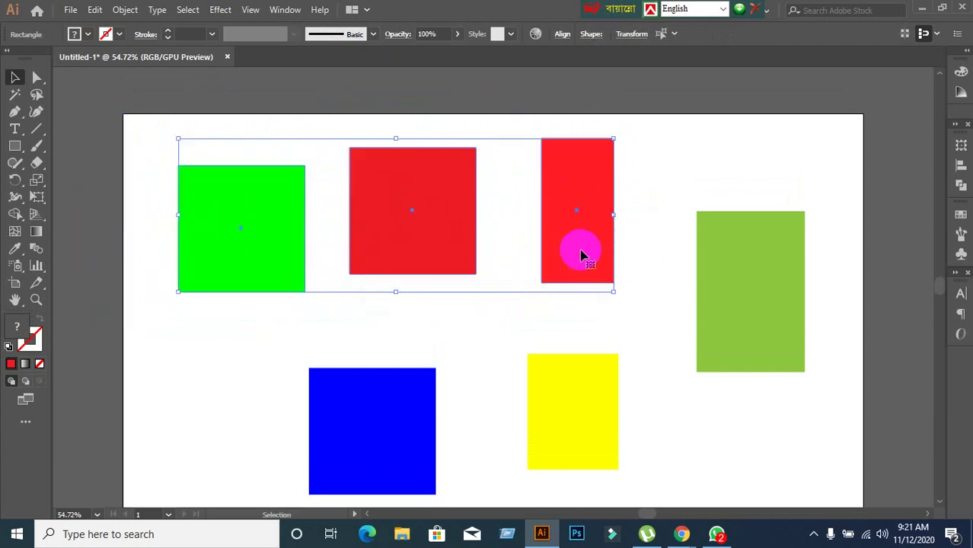
# Step: Marquee-select all six rectangles on the artboard at once
pyautogui.click(198, 395)
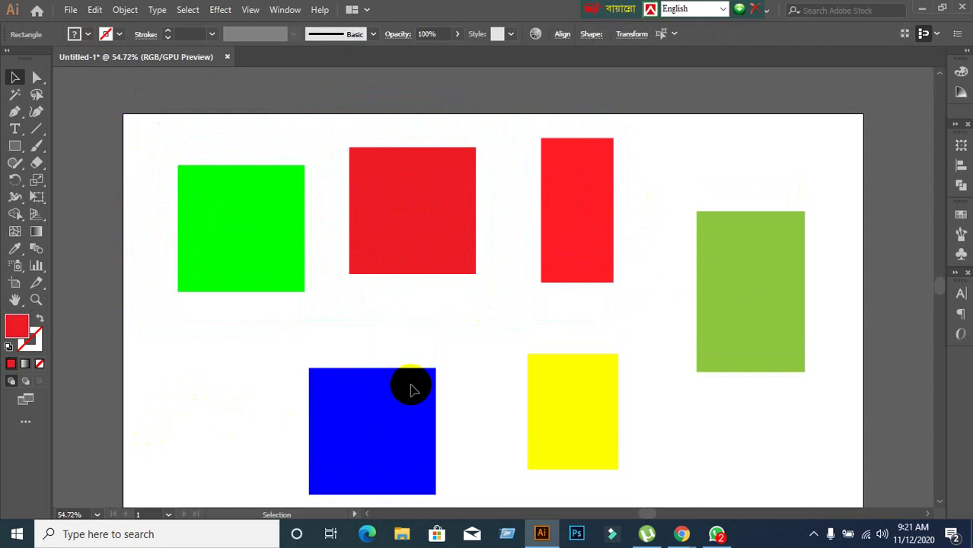
pyautogui.click(244, 243)
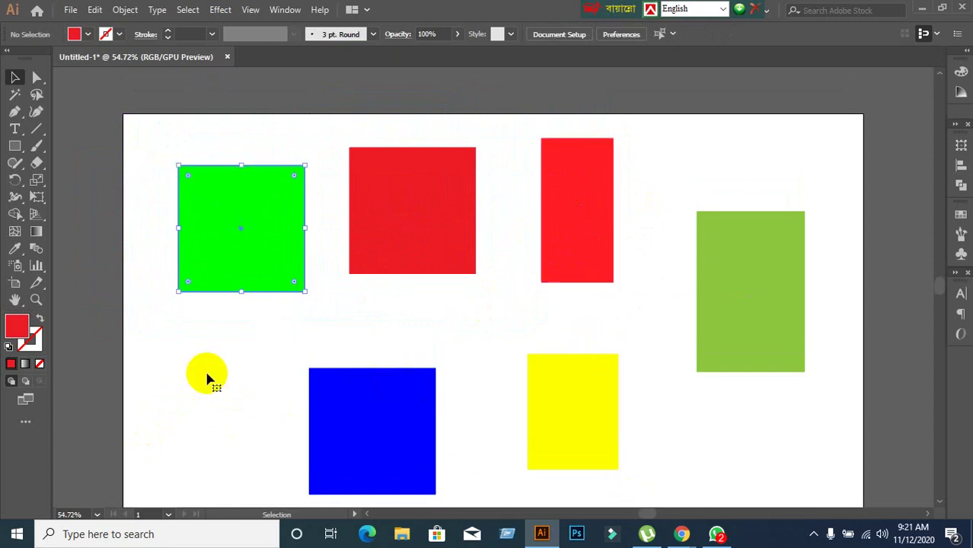
pyautogui.click(734, 328)
pyautogui.click(767, 456)
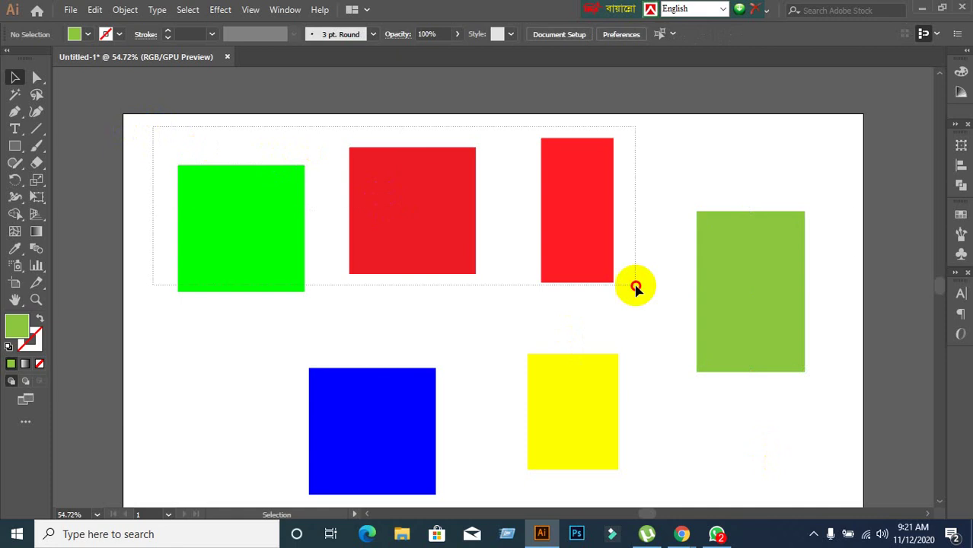
pyautogui.moveTo(154, 130); pyautogui.dragTo(853, 387)
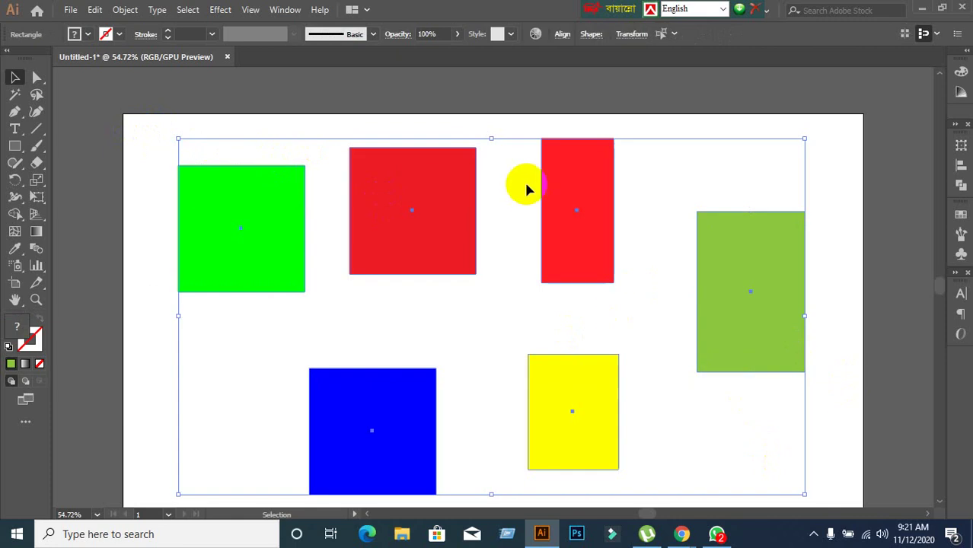
# Step: Click through the green square, both red shapes and the light-green rectangle to select them
pyautogui.click(558, 103)
pyautogui.click(218, 213)
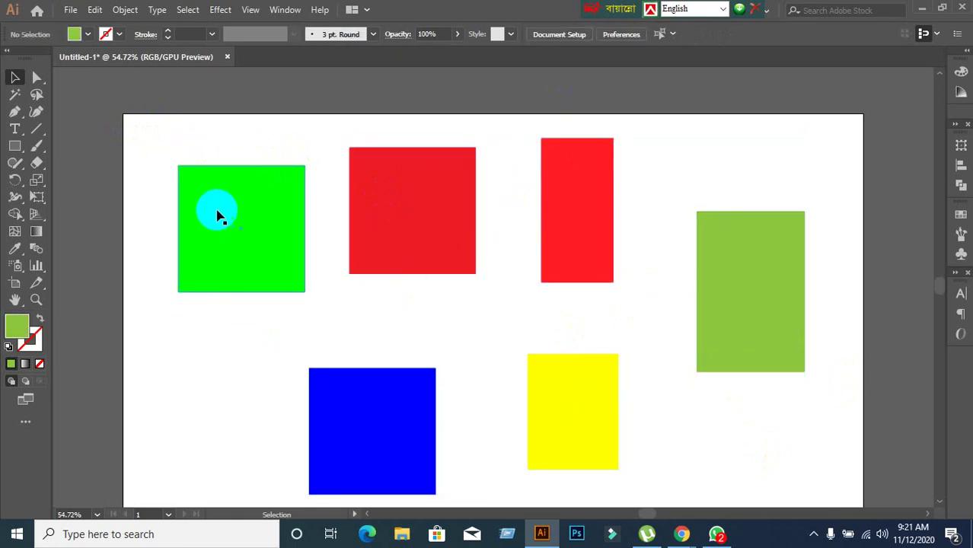
pyautogui.click(390, 247)
pyautogui.click(594, 269)
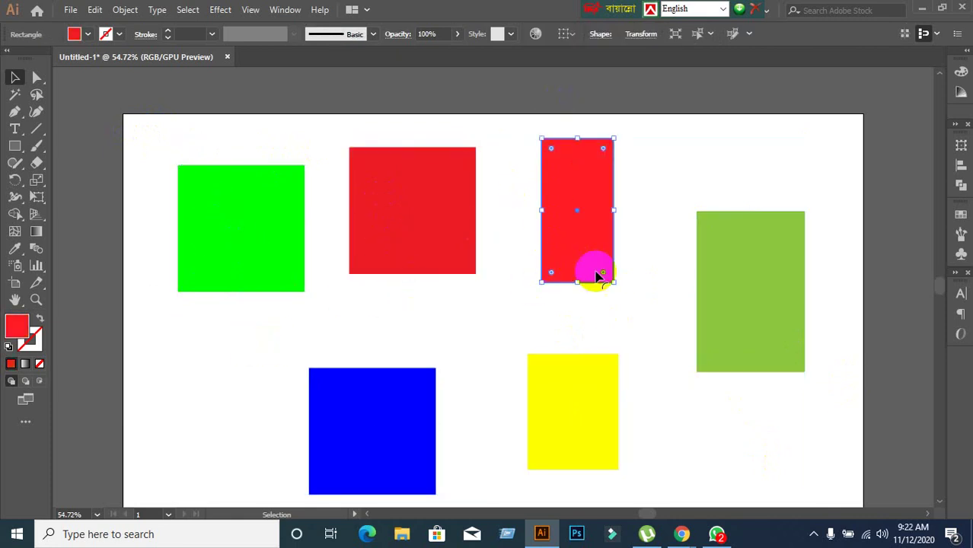
pyautogui.click(725, 275)
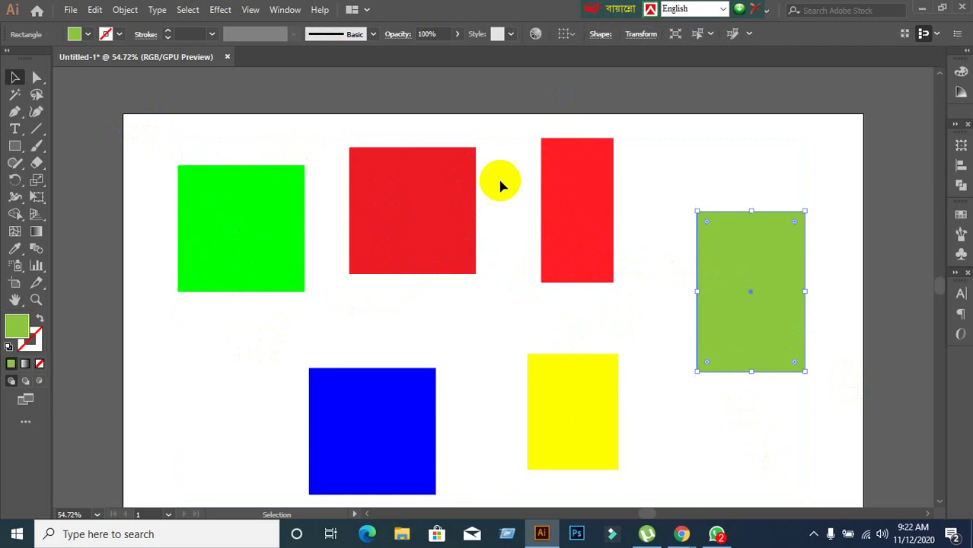
pyautogui.click(275, 150)
pyautogui.click(242, 220)
pyautogui.click(743, 289)
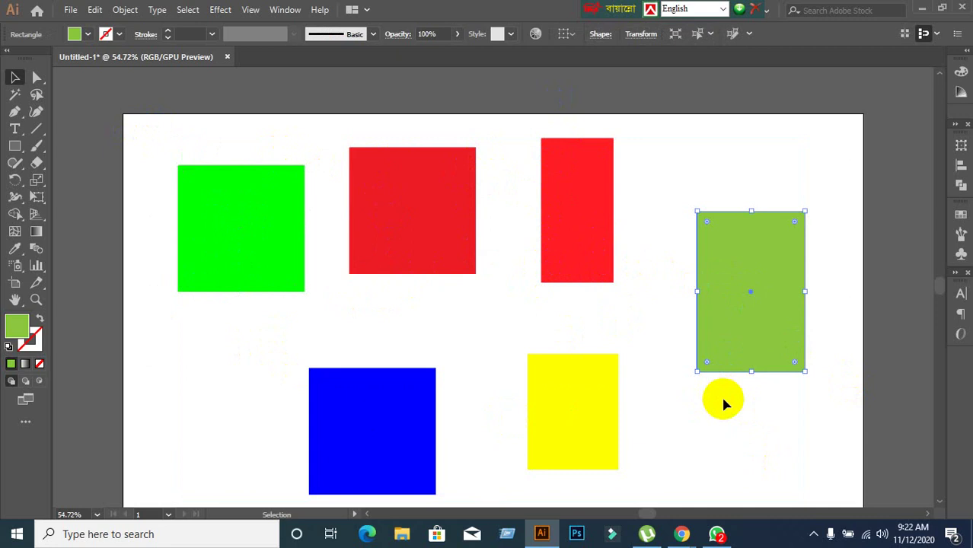
# Step: Select the green square alone, then marquee the top row and then all six shapes
pyautogui.click(698, 182)
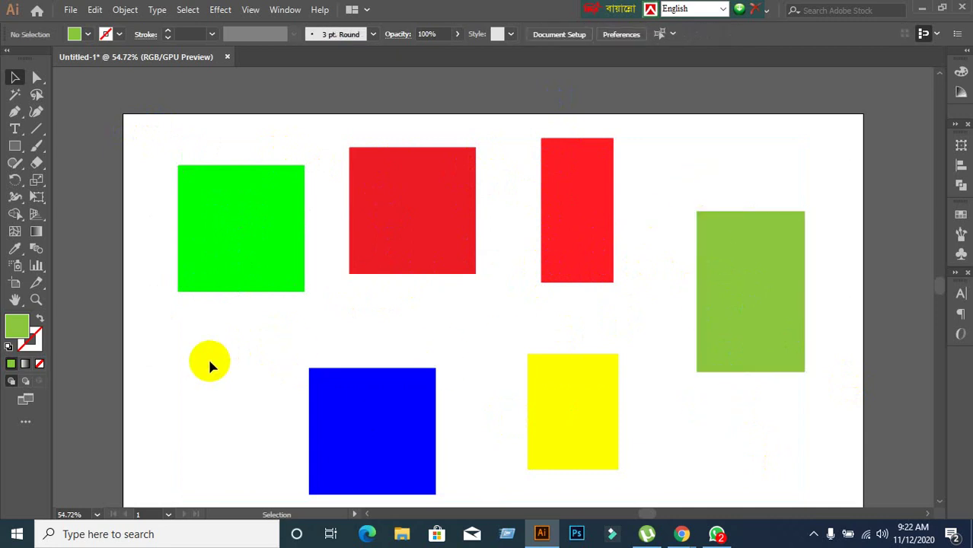
pyautogui.click(241, 213)
pyautogui.click(784, 319)
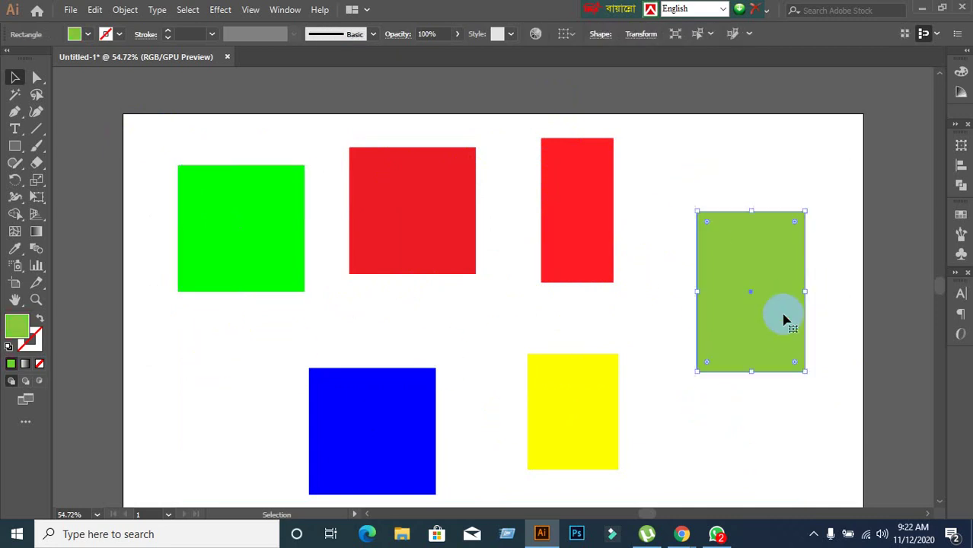
pyautogui.click(743, 448)
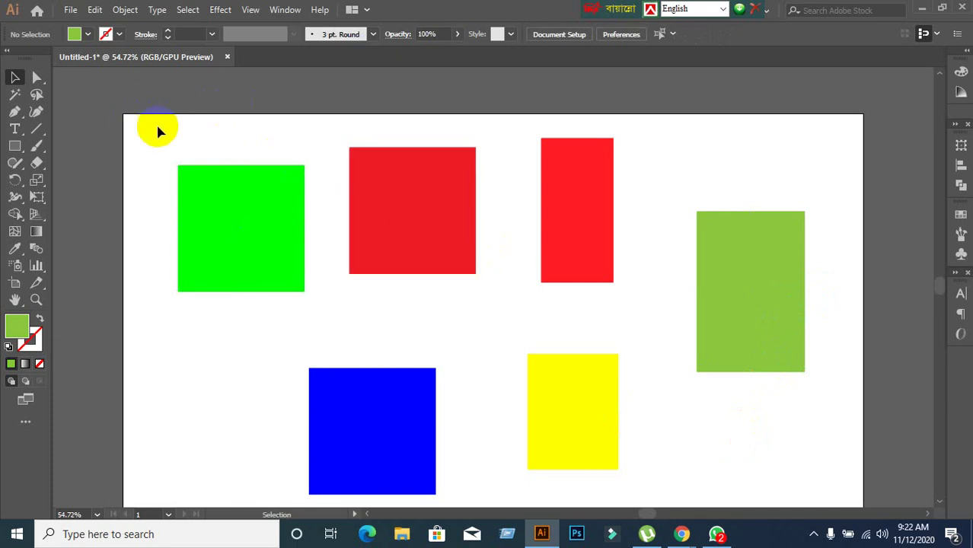
pyautogui.click(234, 199)
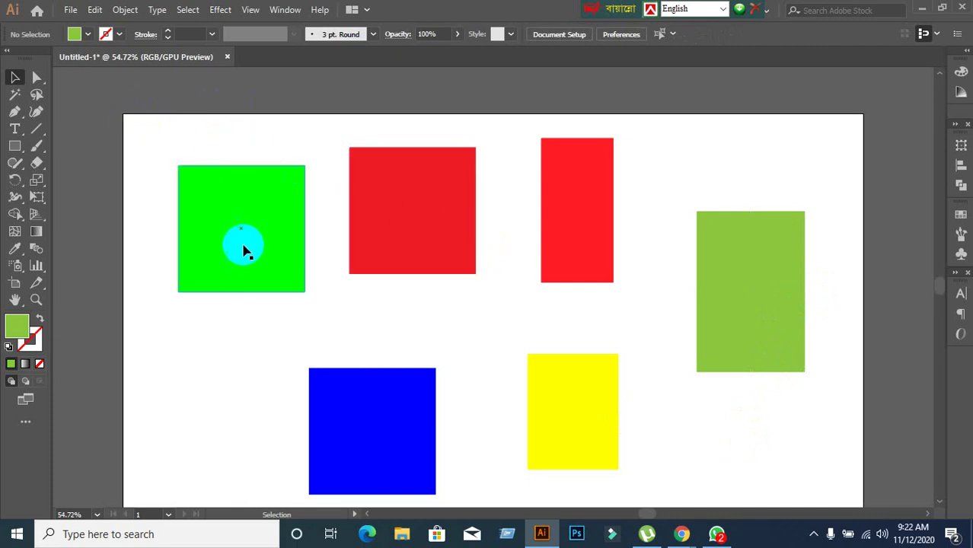
pyautogui.click(225, 95)
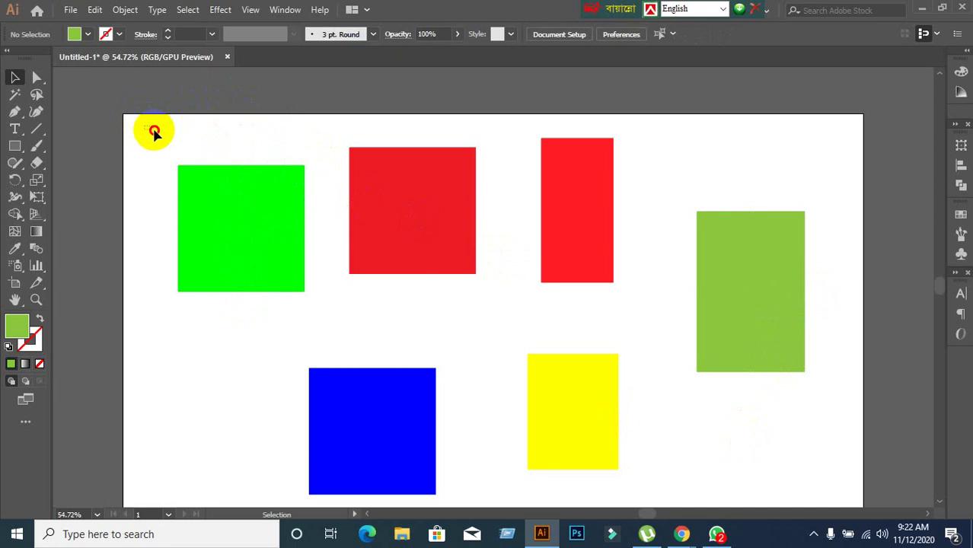
pyautogui.moveTo(144, 125); pyautogui.dragTo(628, 219)
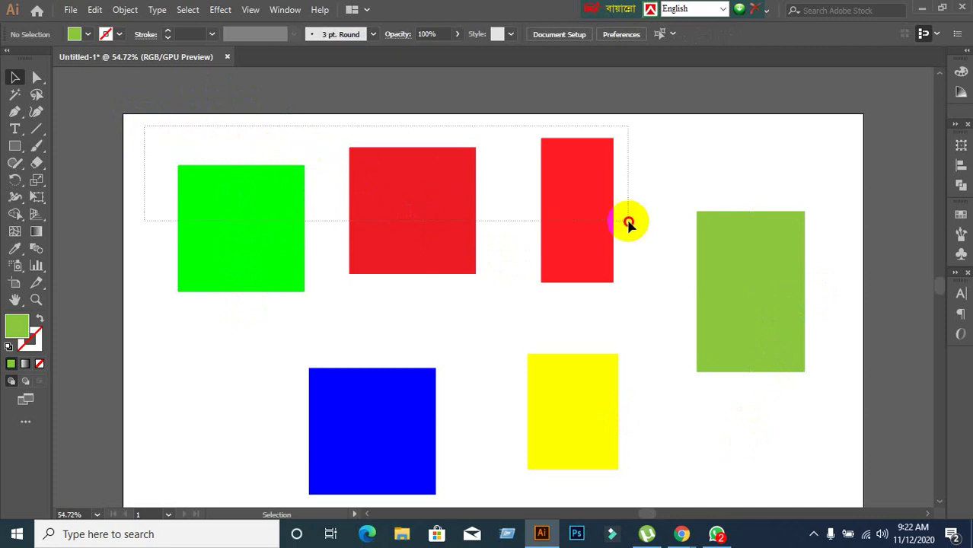
pyautogui.click(171, 112)
pyautogui.moveTo(162, 120); pyautogui.dragTo(771, 492)
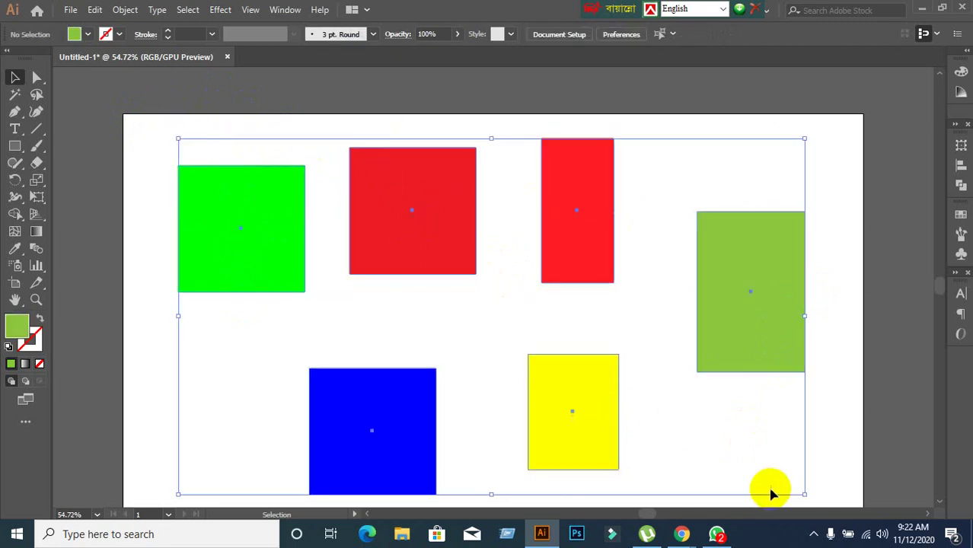
# Step: Marquee-select the four upper shapes: green square, both reds and light-green rectangle
pyautogui.click(613, 102)
pyautogui.click(274, 217)
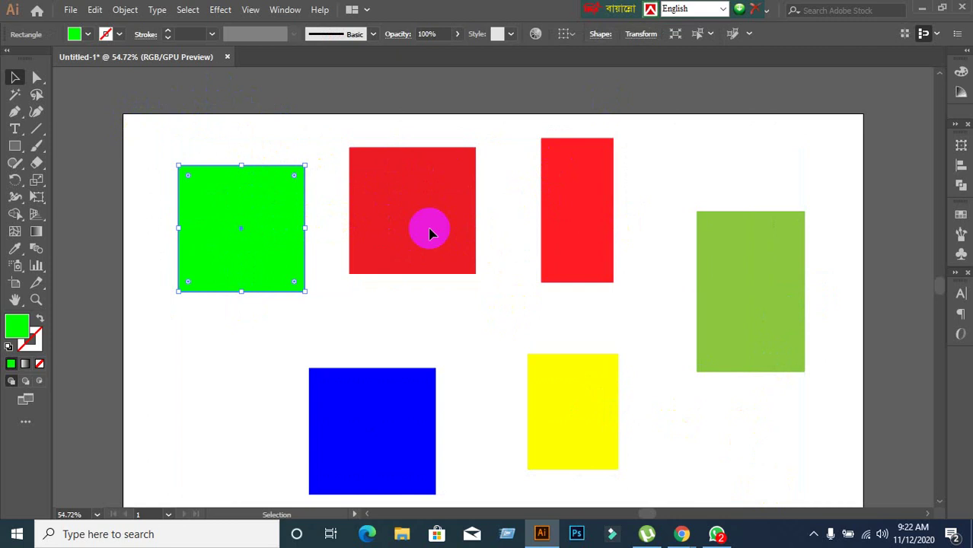
pyautogui.click(746, 299)
pyautogui.click(192, 123)
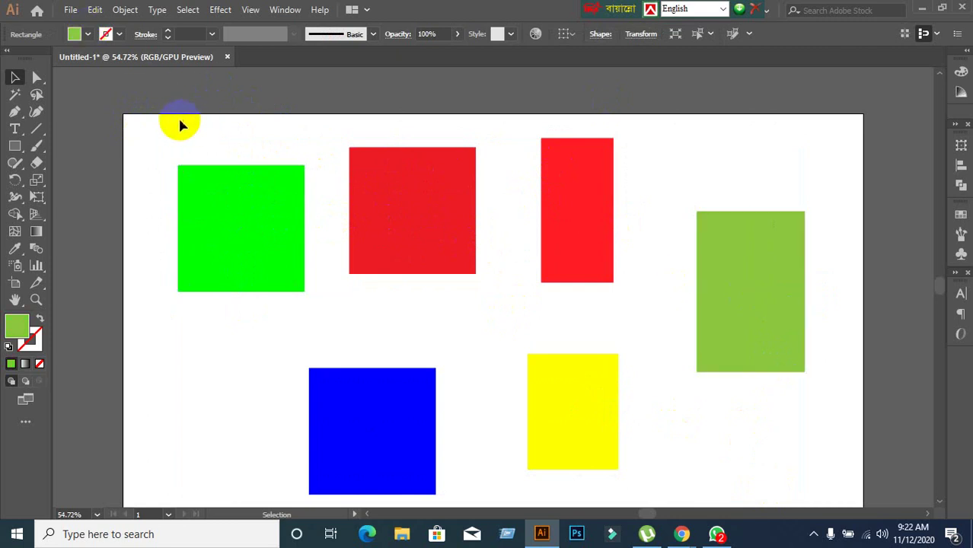
pyautogui.moveTo(154, 122); pyautogui.dragTo(837, 315)
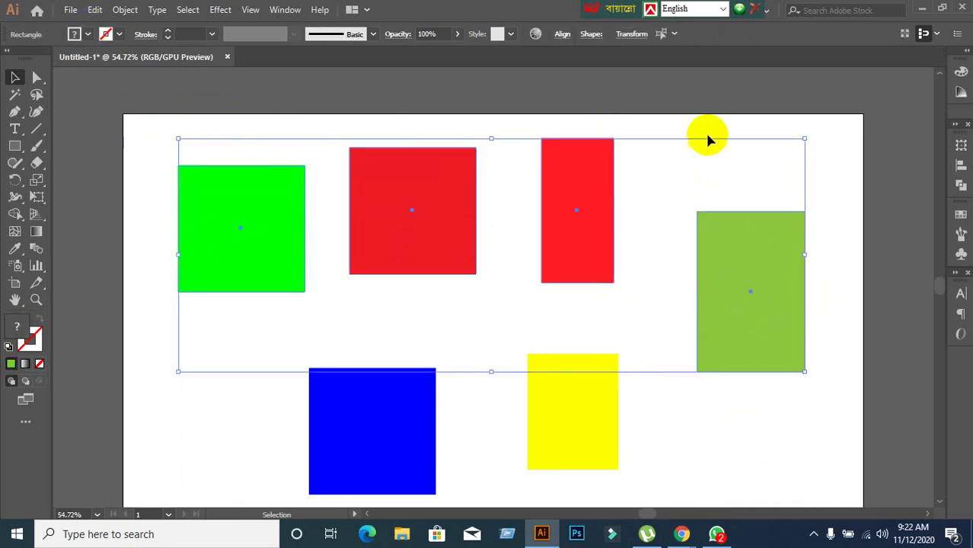
pyautogui.click(715, 109)
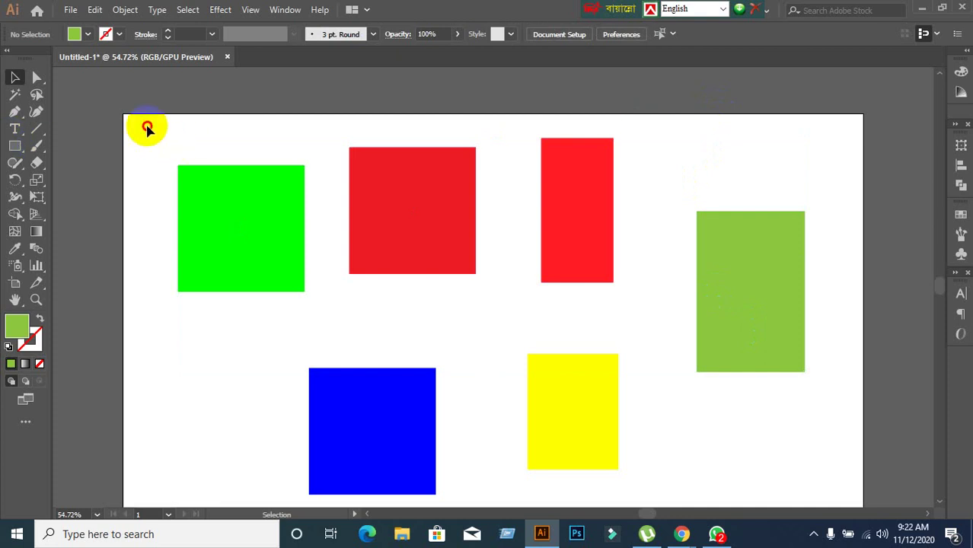
pyautogui.moveTo(147, 128); pyautogui.dragTo(828, 271)
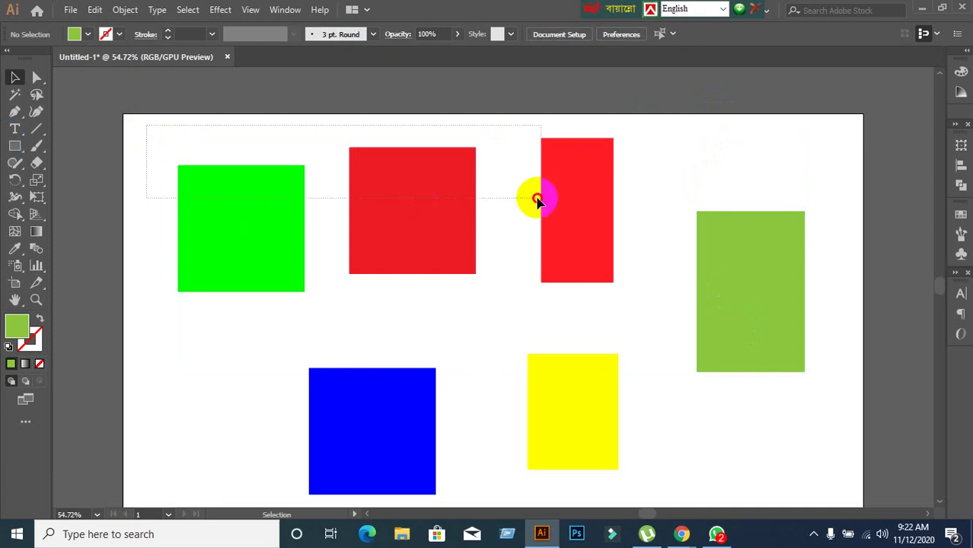
pyautogui.click(677, 76)
# Step: Select the green square plus the light-green rectangle and start dragging them down-left
pyautogui.click(233, 291)
pyautogui.click(790, 285)
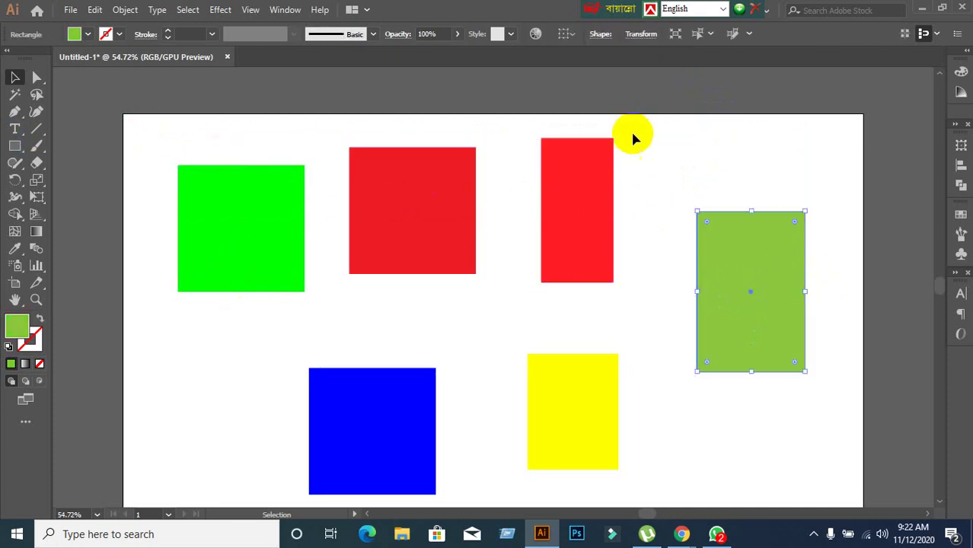
pyautogui.click(533, 184)
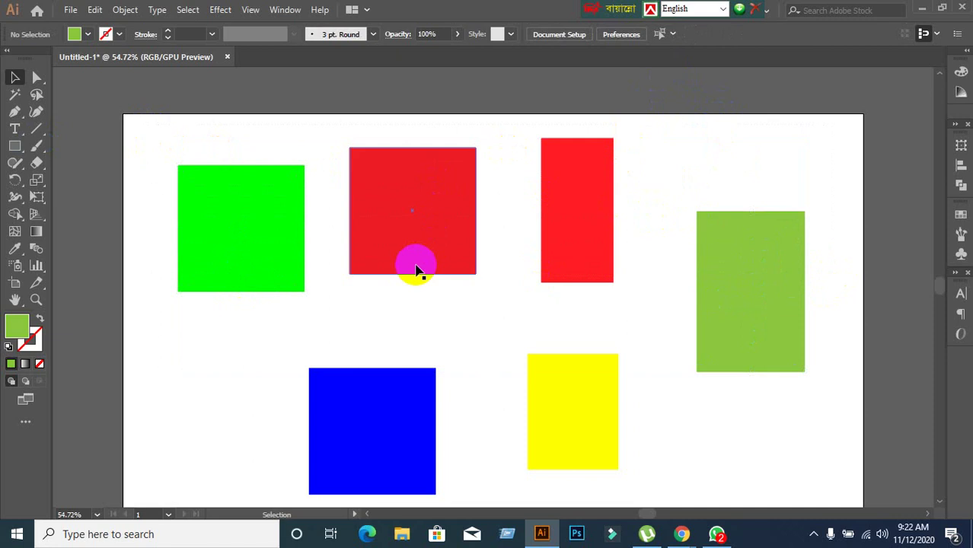
pyautogui.click(190, 266)
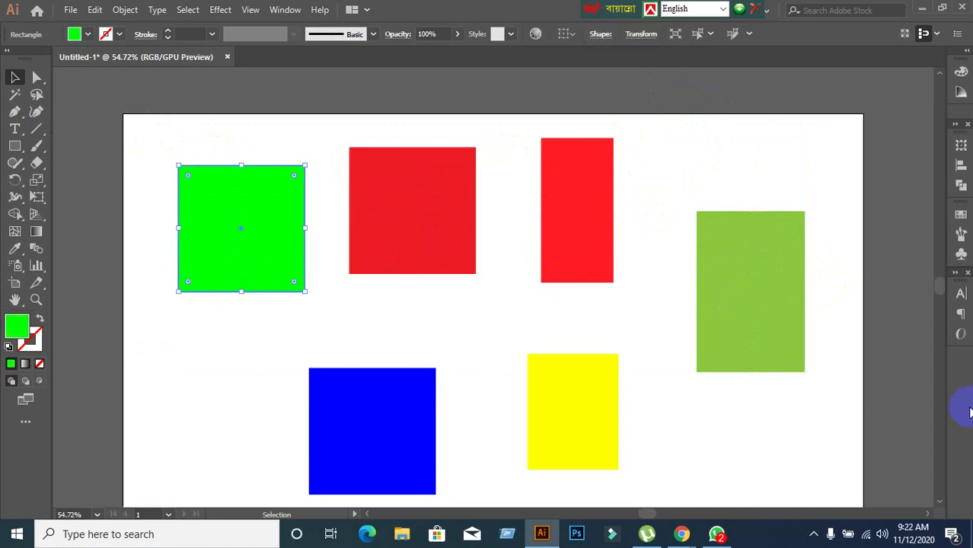
pyautogui.keyDown('shift'); pyautogui.click(777, 332); pyautogui.keyUp('shift')
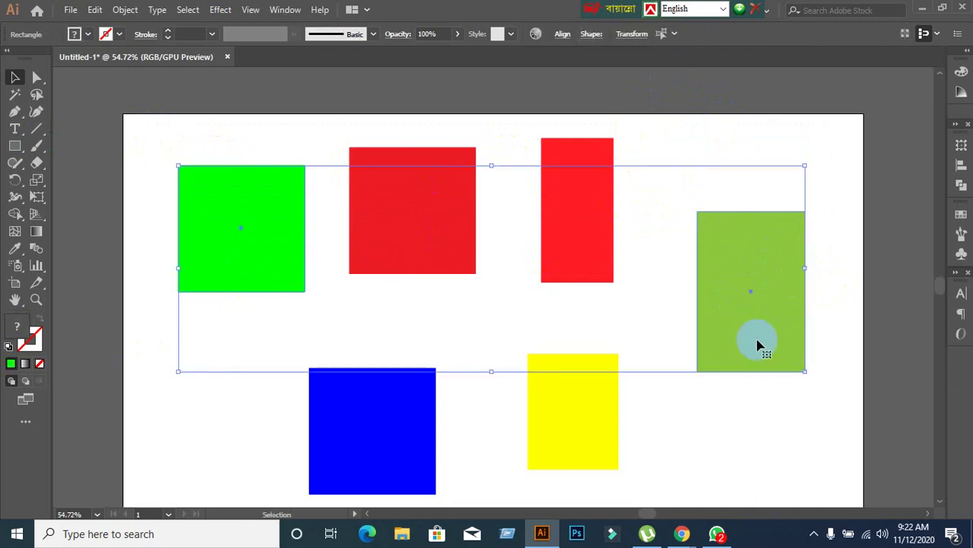
pyautogui.moveTo(758, 345)
pyautogui.mouseDown()
pyautogui.moveTo(777, 328)
pyautogui.moveTo(614, 326)
pyautogui.moveTo(835, 331)
pyautogui.moveTo(647, 315)
pyautogui.moveTo(747, 412)
pyautogui.moveTo(690, 299)
pyautogui.mouseUp()
# Step: Finish moving the green shapes down-left, then shift the blue, yellow and red shapes slightly up
pyautogui.moveTo(653, 257)
pyautogui.mouseDown()
pyautogui.moveTo(714, 301)
pyautogui.moveTo(710, 320)
pyautogui.mouseUp()
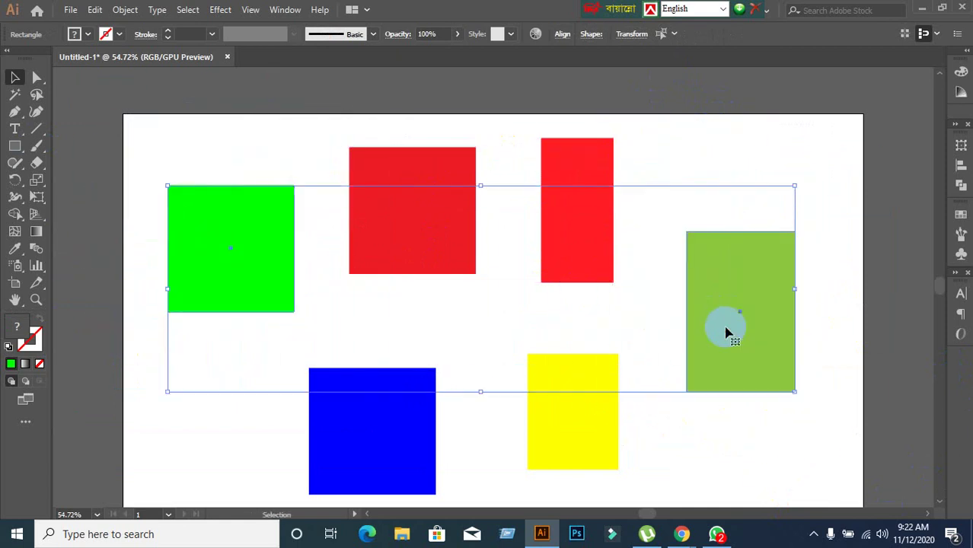
pyautogui.click(694, 439)
pyautogui.click(341, 441)
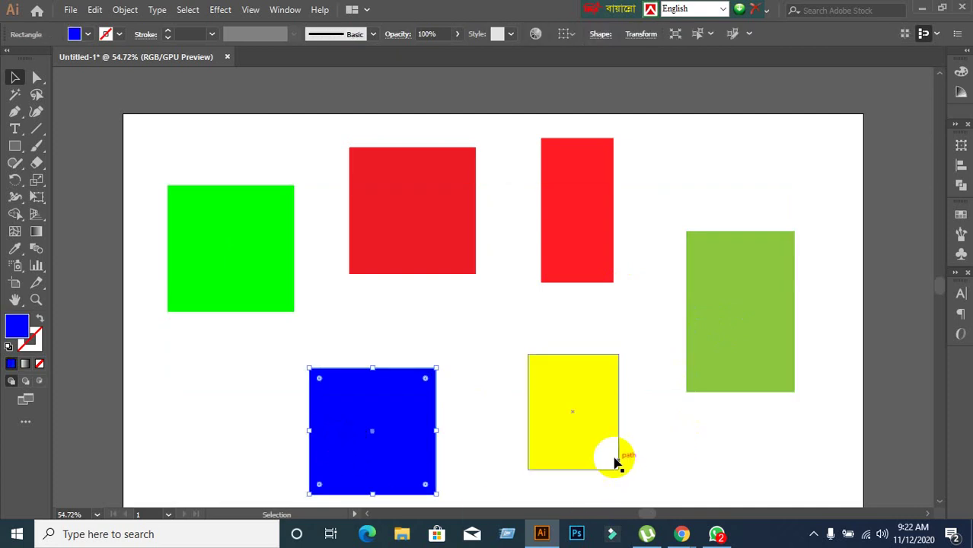
pyautogui.keyDown('shift'); pyautogui.click(584, 434); pyautogui.keyUp('shift')
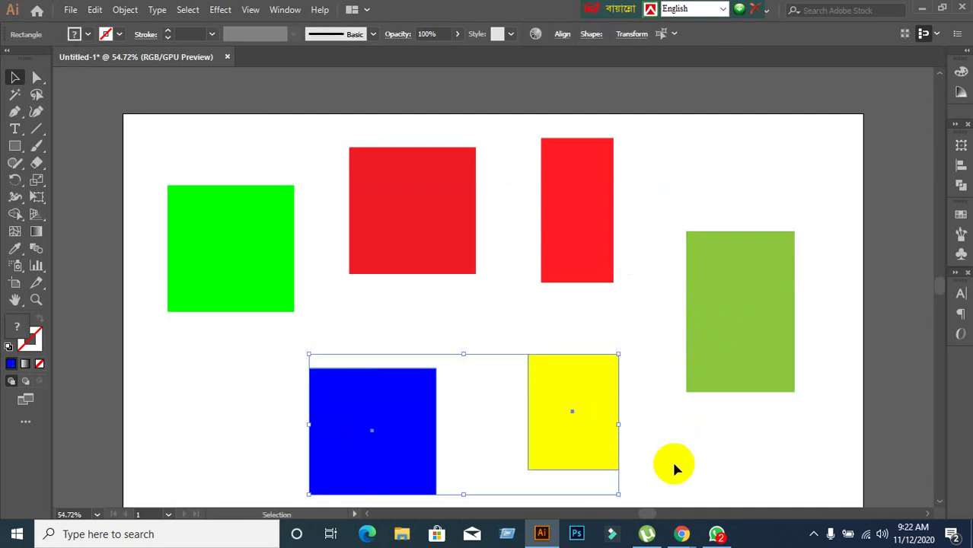
pyautogui.keyDown('shift'); pyautogui.click(448, 221); pyautogui.keyUp('shift')
pyautogui.moveTo(441, 222)
pyautogui.mouseDown()
pyautogui.moveTo(477, 150)
pyautogui.moveTo(443, 177)
pyautogui.mouseUp()
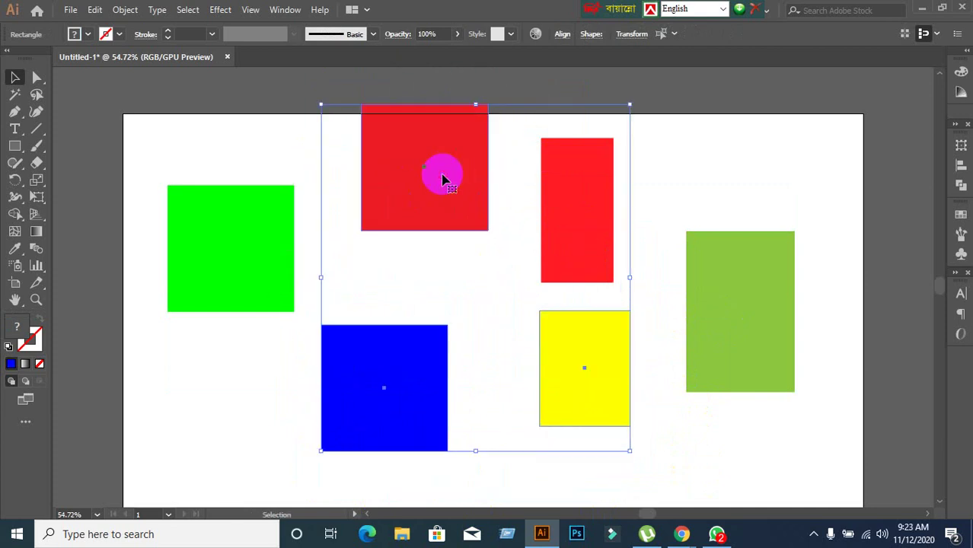
pyautogui.moveTo(443, 178); pyautogui.dragTo(439, 204)
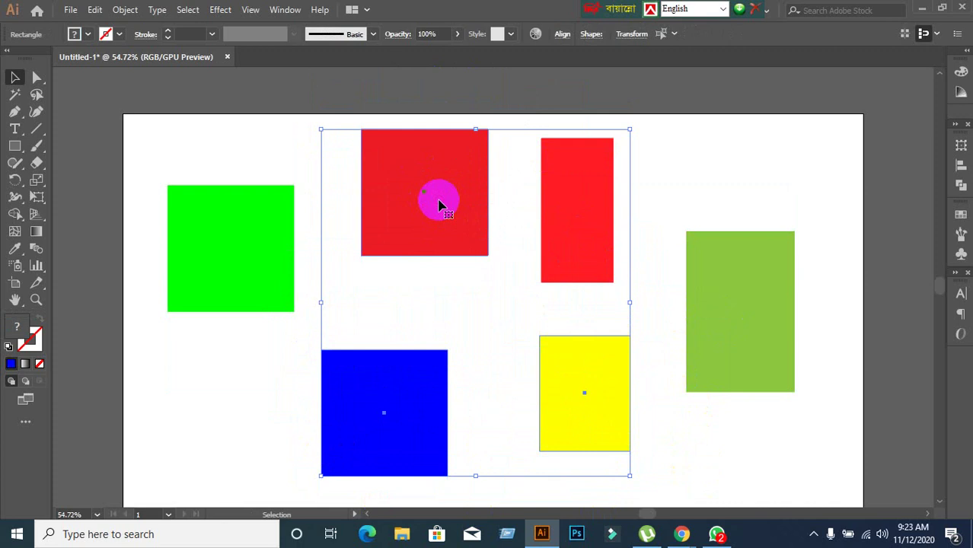
# Step: Click through the green, red, yellow and tall red shapes, then deselect everything
pyautogui.click(286, 372)
pyautogui.click(242, 252)
pyautogui.click(373, 236)
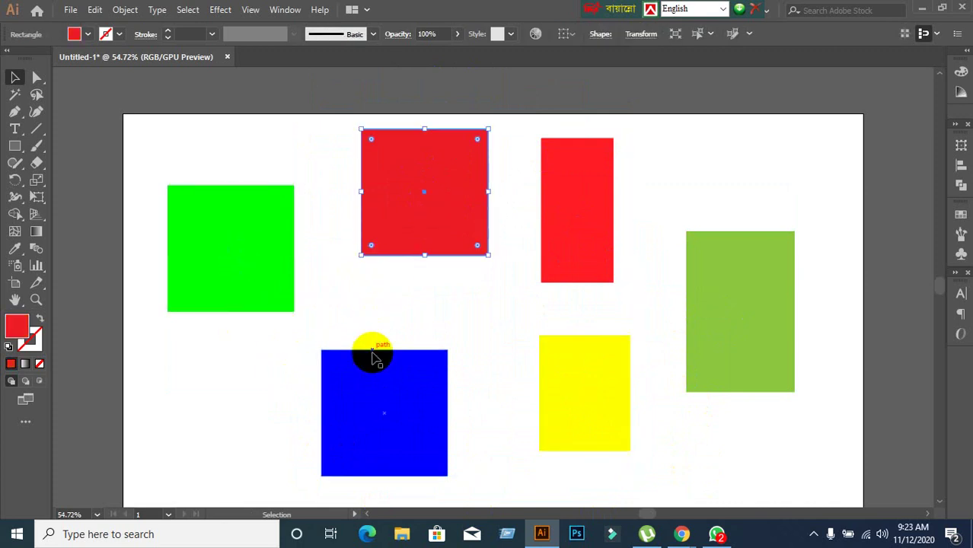
pyautogui.click(374, 355)
pyautogui.click(565, 380)
pyautogui.click(577, 257)
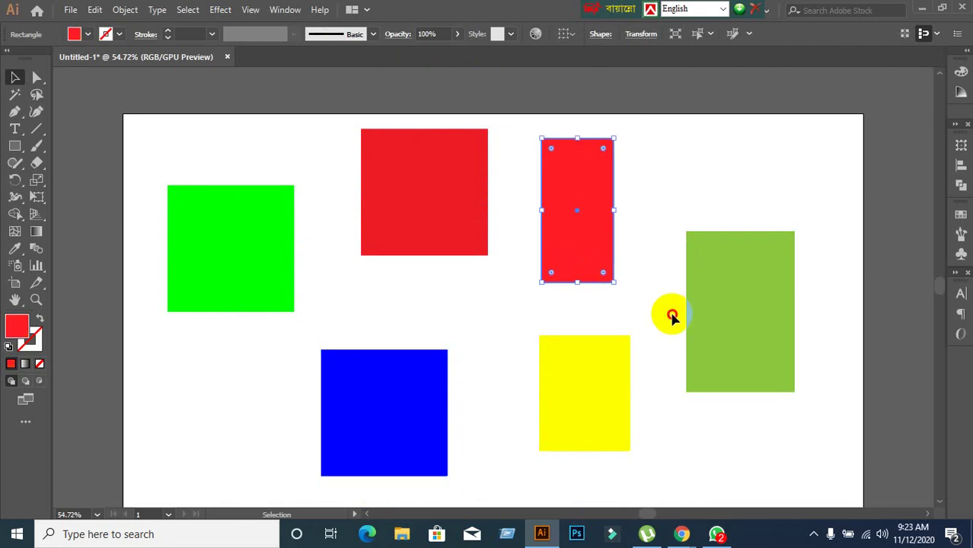
pyautogui.click(670, 315)
pyautogui.click(738, 315)
pyautogui.click(147, 358)
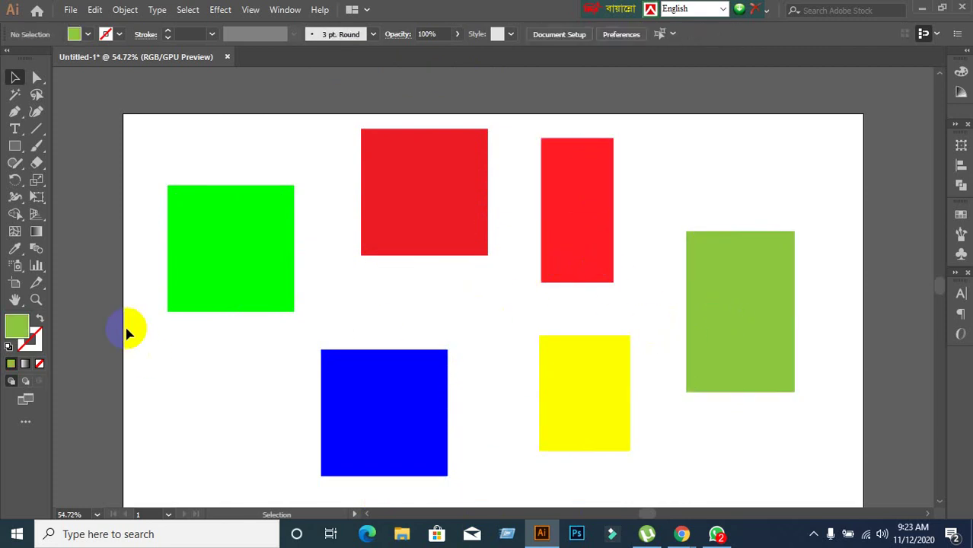
# Step: Nudge the red square and tall red rectangle down and left, then deselect
pyautogui.click(276, 282)
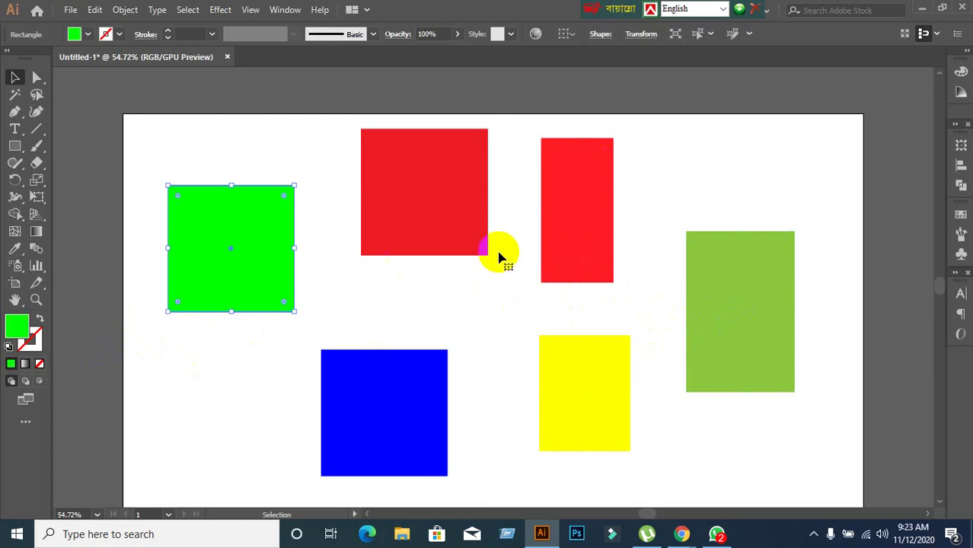
pyautogui.moveTo(478, 203); pyautogui.dragTo(471, 236)
pyautogui.moveTo(593, 231); pyautogui.dragTo(590, 261)
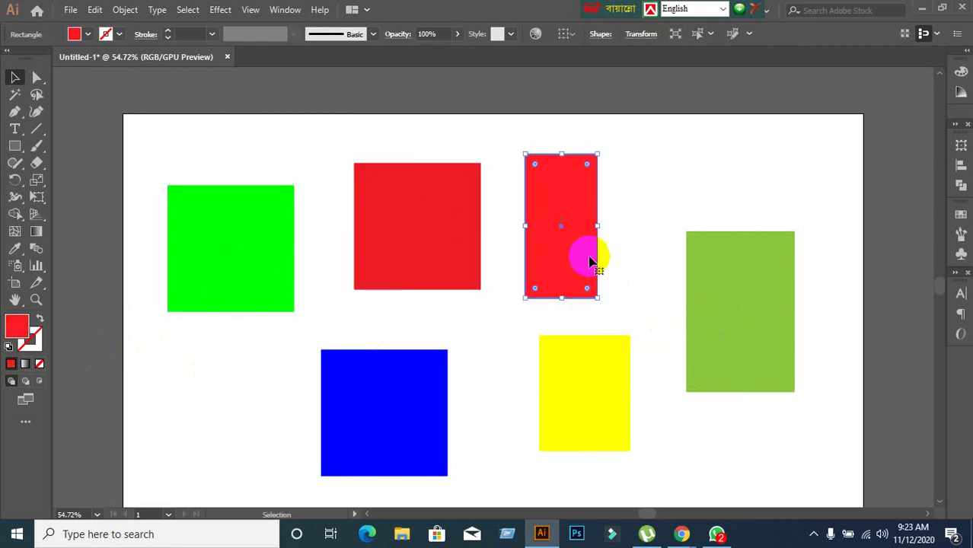
pyautogui.click(654, 306)
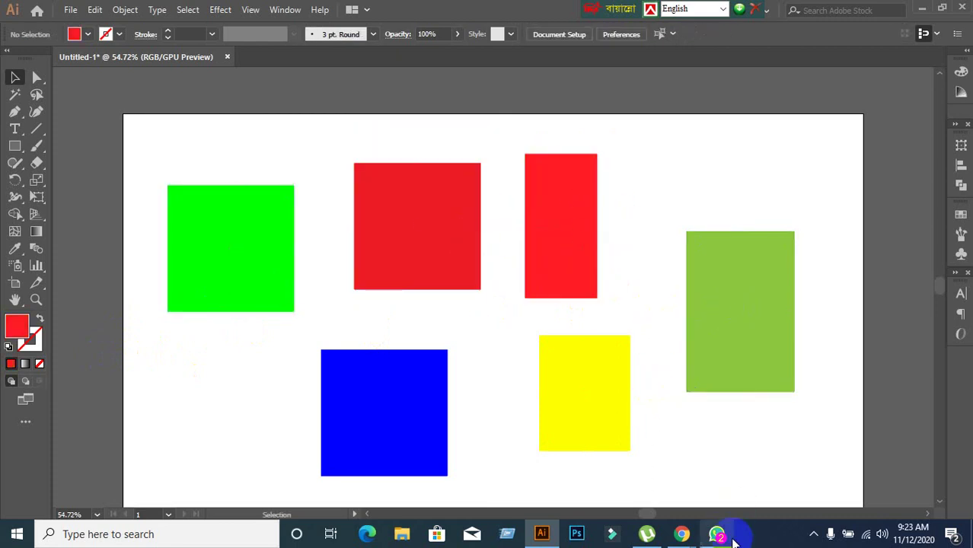
pyautogui.moveTo(681, 534)
pyautogui.click(548, 460)
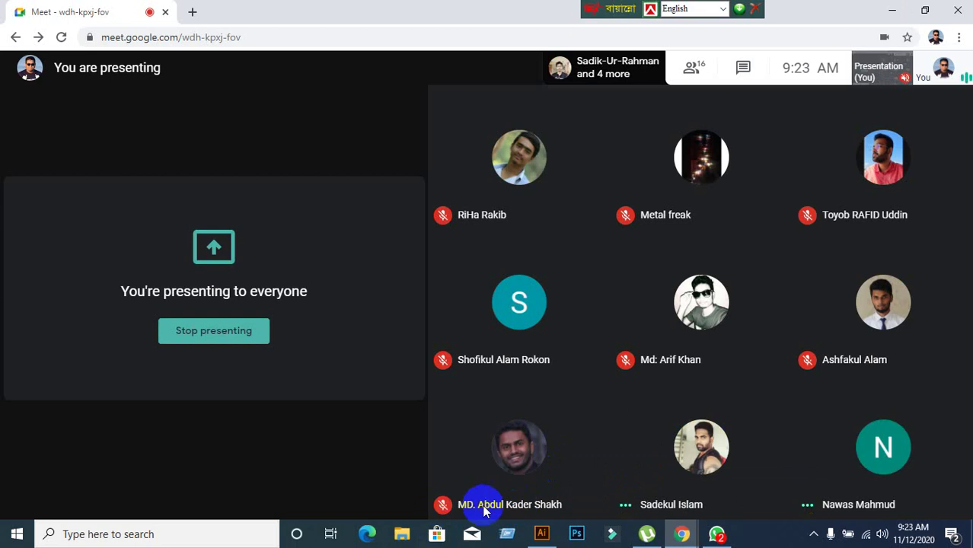
pyautogui.click(557, 543)
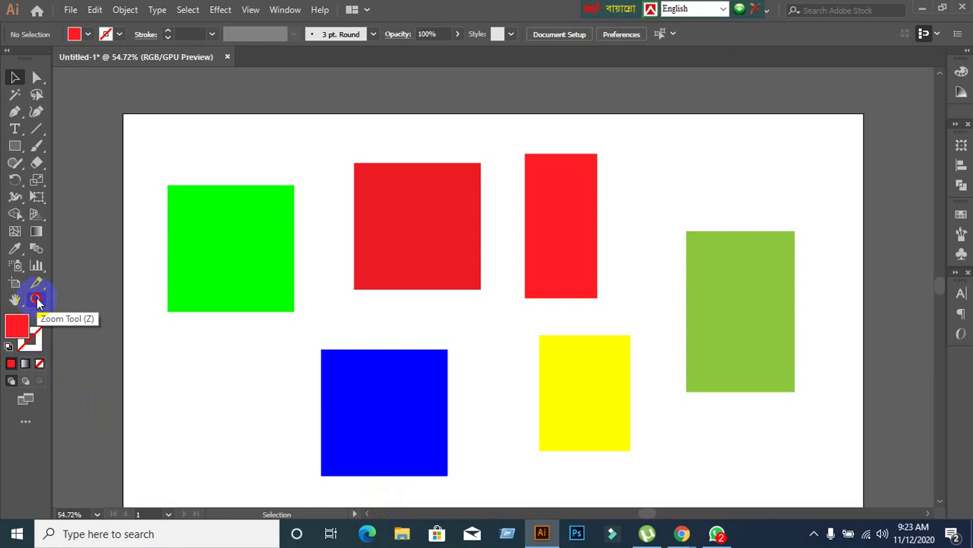
pyautogui.click(36, 301)
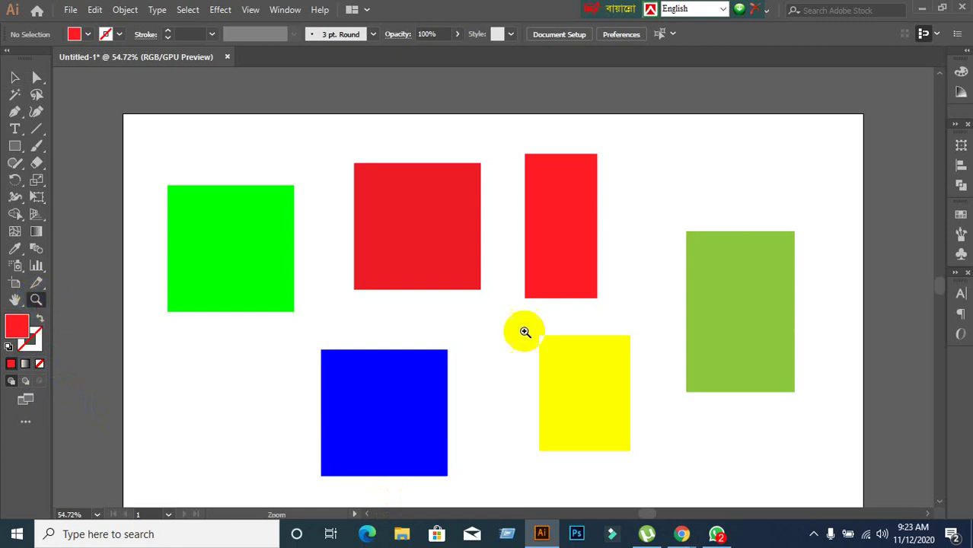
pyautogui.click(496, 319)
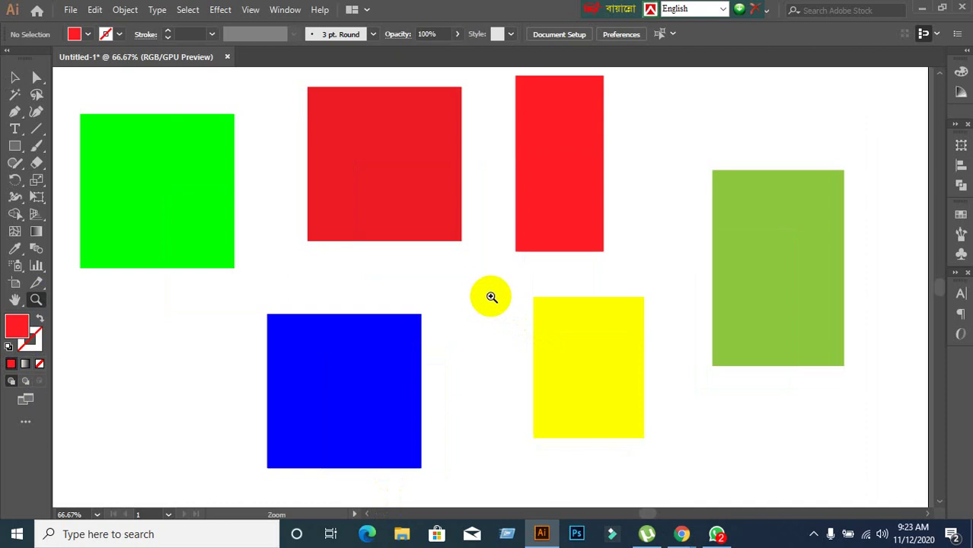
pyautogui.keyDown('alt'); pyautogui.click(491, 289); pyautogui.keyUp('alt')
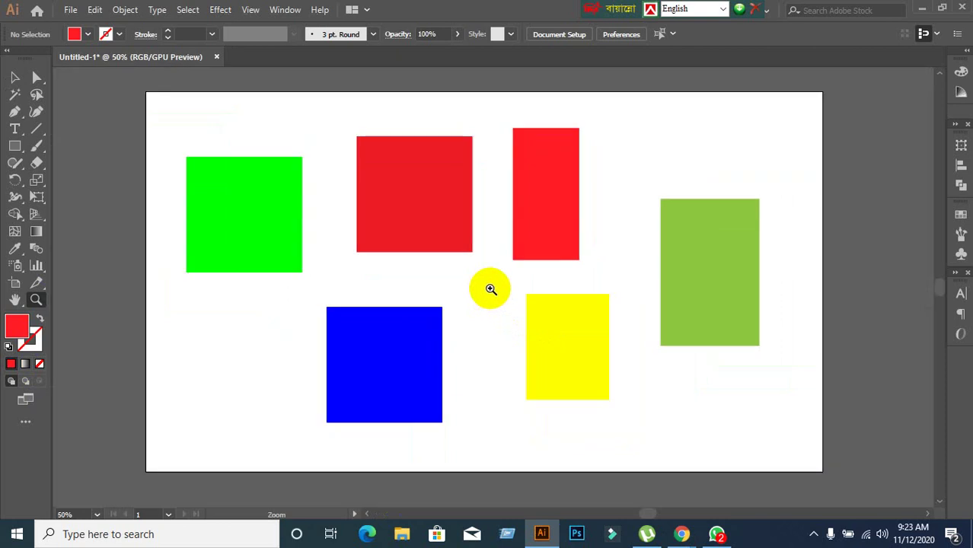
pyautogui.click(491, 289)
pyautogui.click(491, 289)
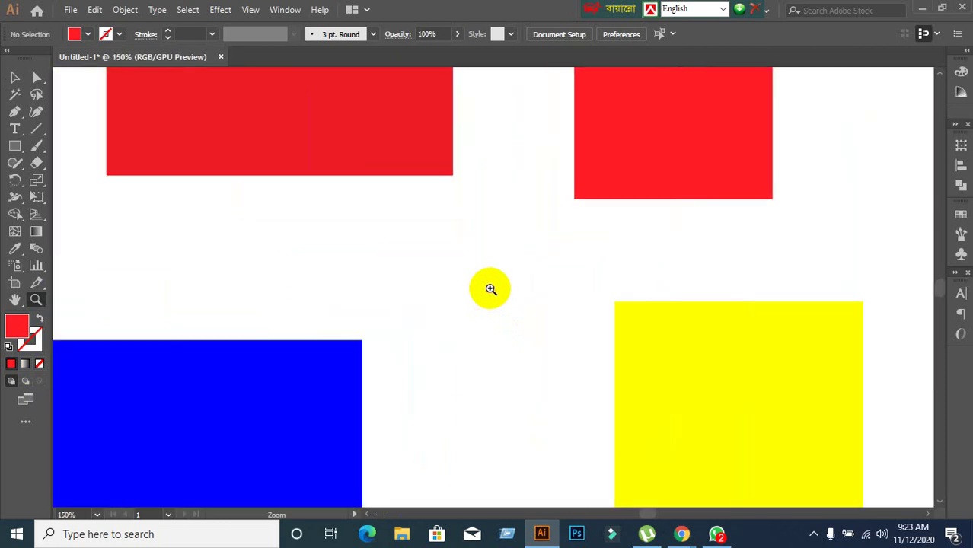
pyautogui.keyDown('alt'); pyautogui.click(491, 290); pyautogui.keyUp('alt')
pyautogui.keyDown('alt'); pyautogui.click(491, 290); pyautogui.keyUp('alt')
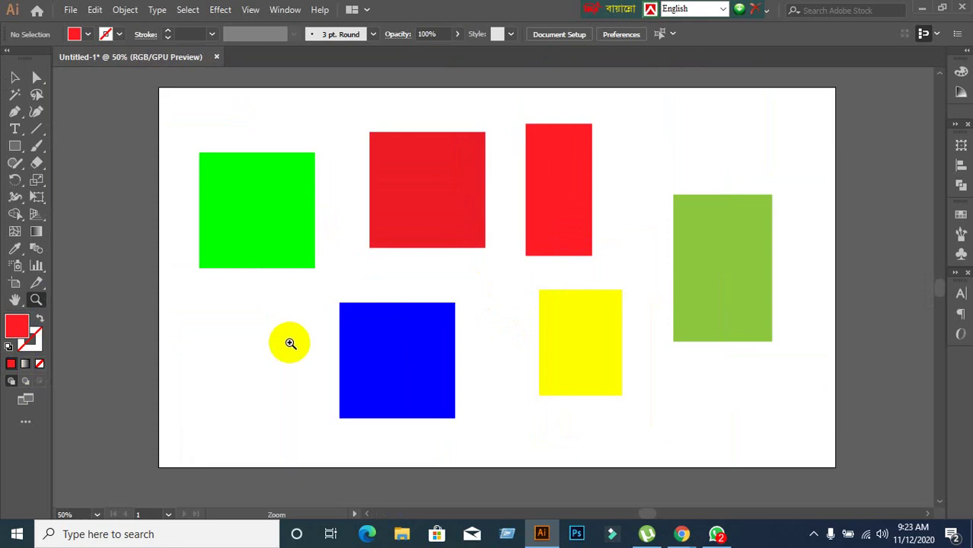
pyautogui.click(12, 78)
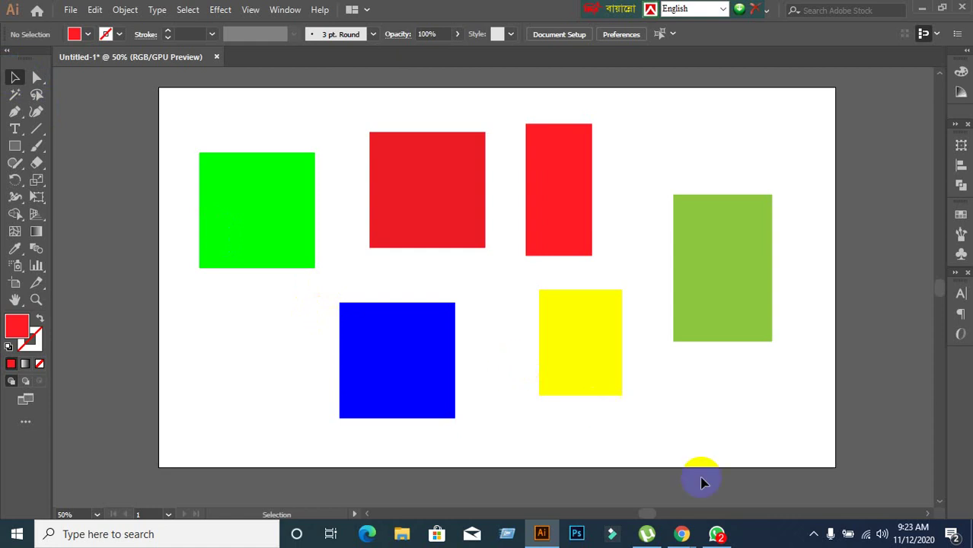
pyautogui.moveTo(682, 534)
pyautogui.click(601, 471)
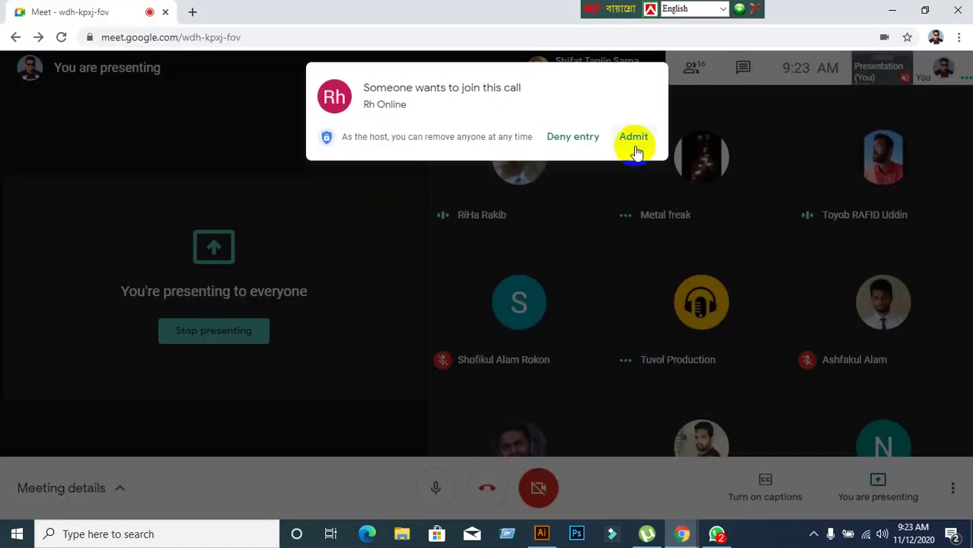
pyautogui.click(638, 140)
pyautogui.click(541, 533)
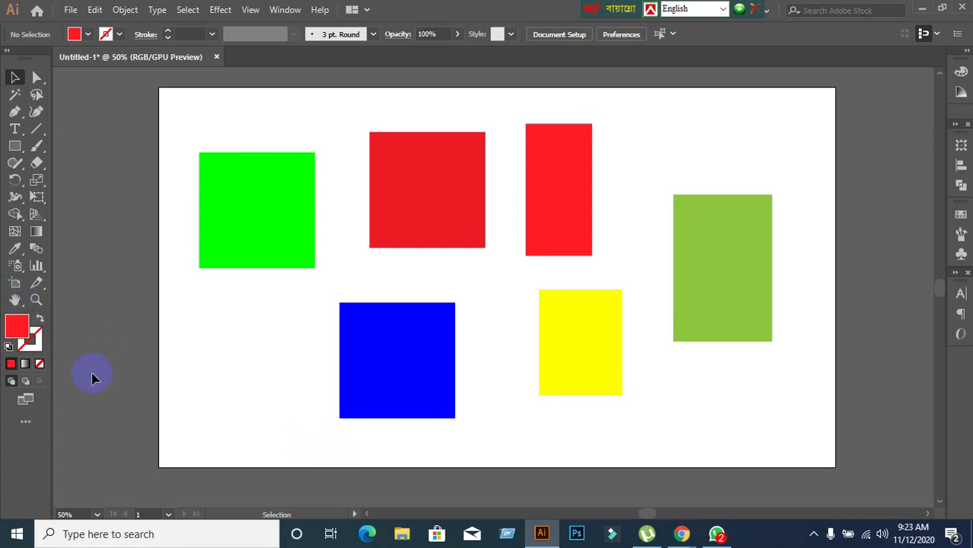
pyautogui.click(36, 299)
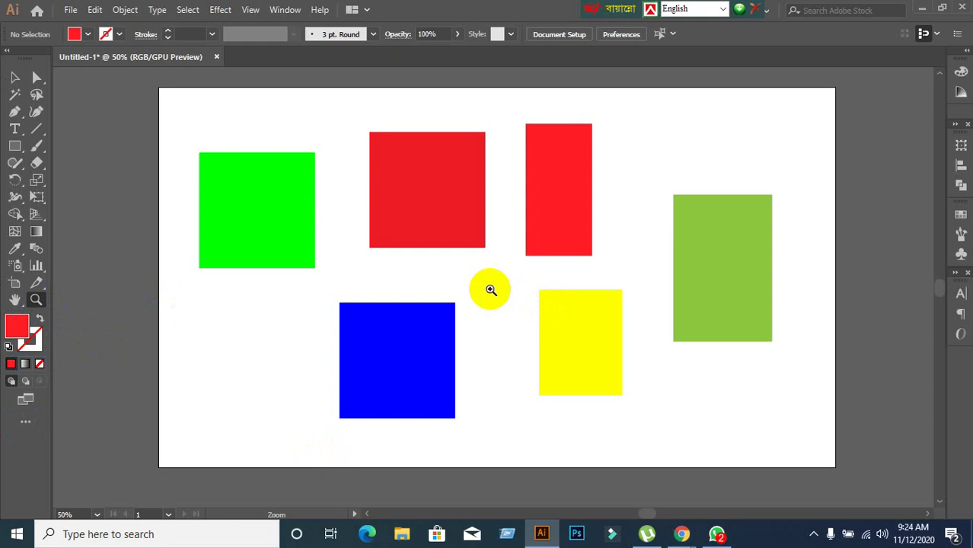
pyautogui.click(490, 288)
pyautogui.keyDown('alt'); pyautogui.click(490, 288); pyautogui.keyUp('alt')
pyautogui.keyDown('alt'); pyautogui.click(490, 288); pyautogui.keyUp('alt')
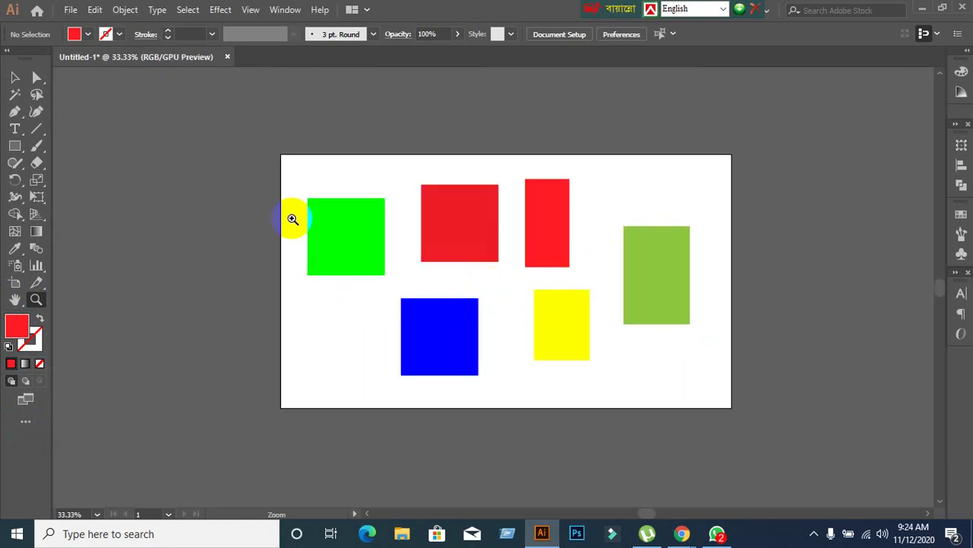
pyautogui.click(14, 76)
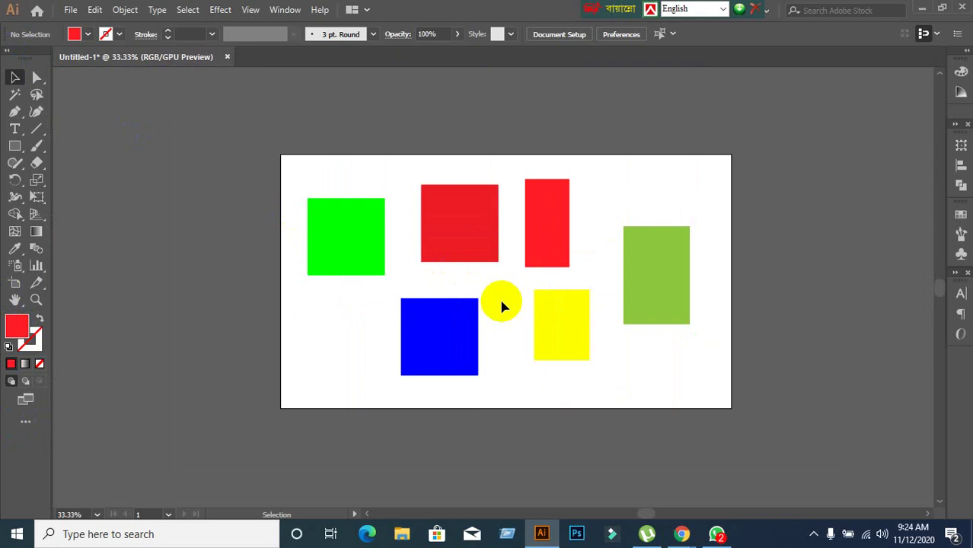
pyautogui.scroll(1, 501, 306)
pyautogui.scroll(2, 502, 306)
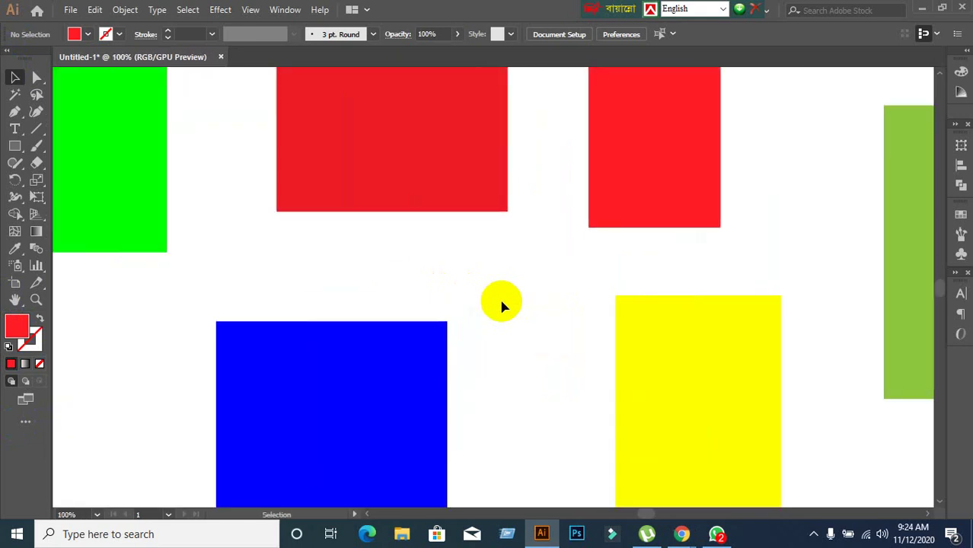
pyautogui.scroll(-1, 501, 305)
pyautogui.hotkey('ctrl', '-')
pyautogui.hotkey('ctrl', '-')
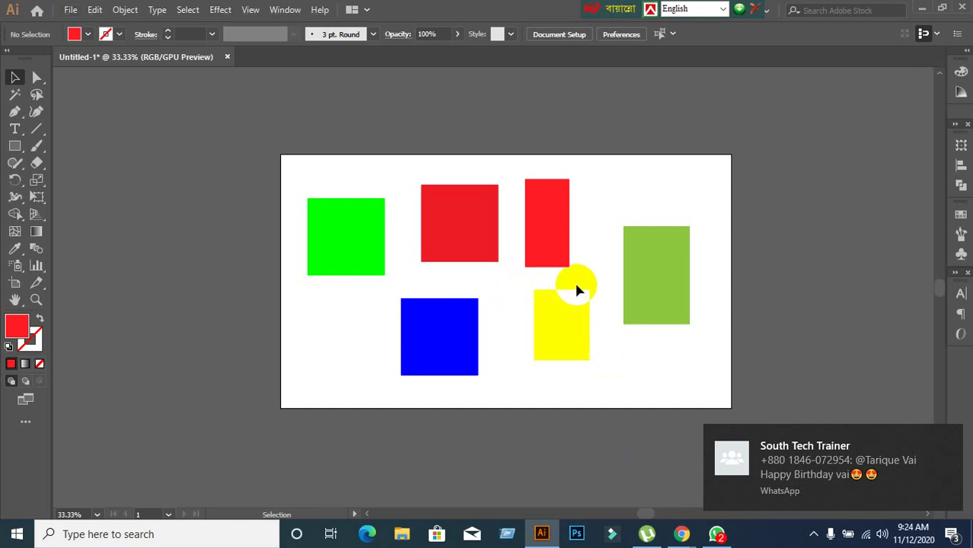
pyautogui.scroll(2, 576, 286)
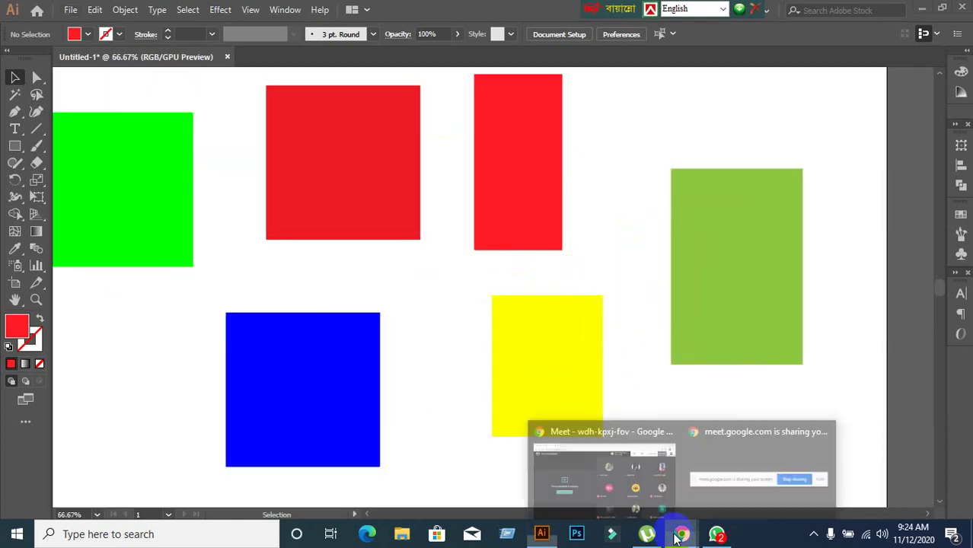
pyautogui.click(612, 479)
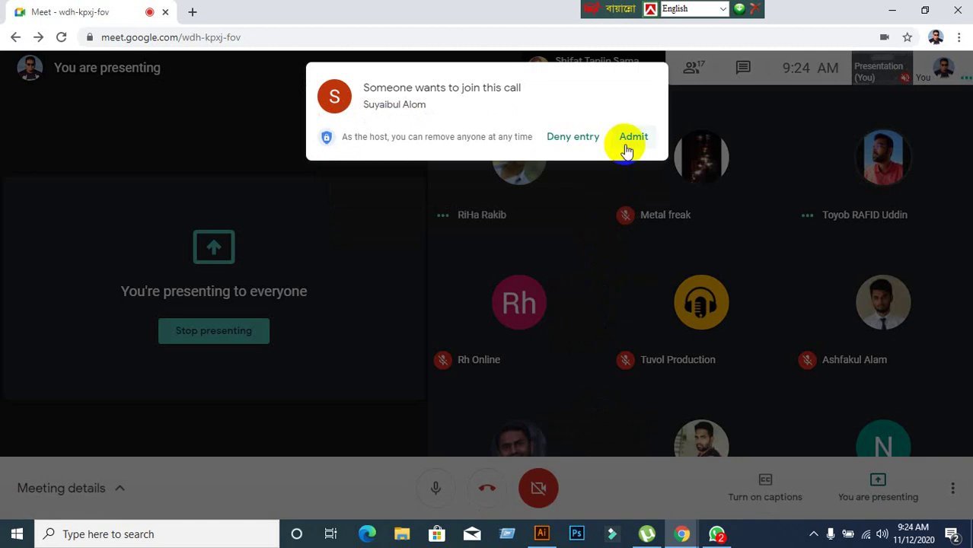
pyautogui.click(626, 145)
# Step: Return to the Illustrator artwork and scroll the view up and down
pyautogui.click(541, 534)
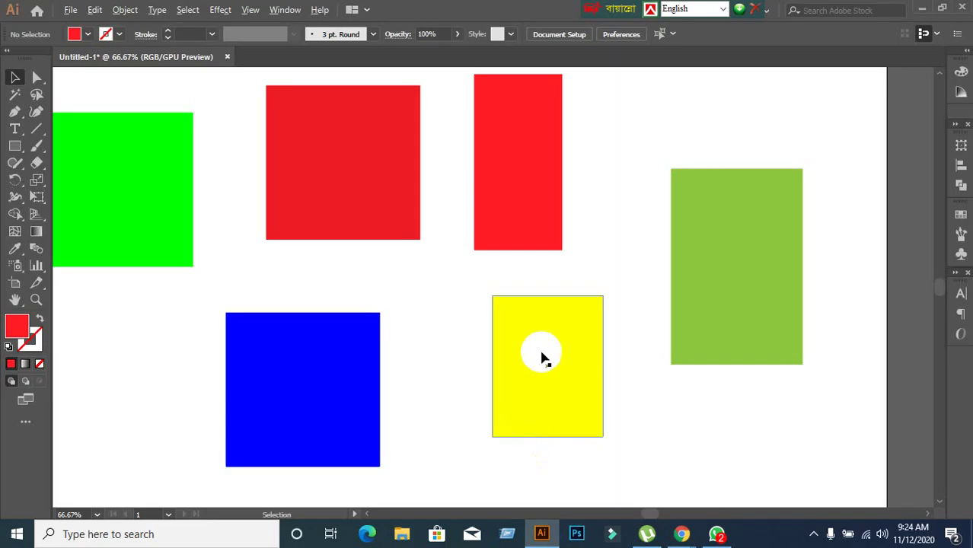
pyautogui.scroll(-2, 542, 358)
pyautogui.scroll(-2, 543, 330)
pyautogui.scroll(2, 543, 331)
pyautogui.scroll(2, 543, 330)
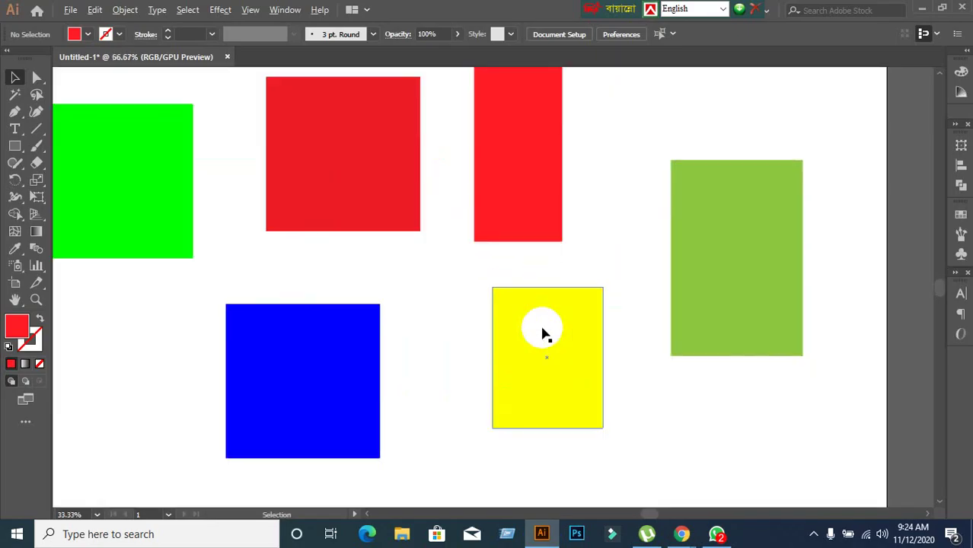
pyautogui.scroll(-3, 546, 335)
pyautogui.scroll(1, 543, 330)
pyautogui.scroll(1, 543, 331)
pyautogui.scroll(-1, 545, 331)
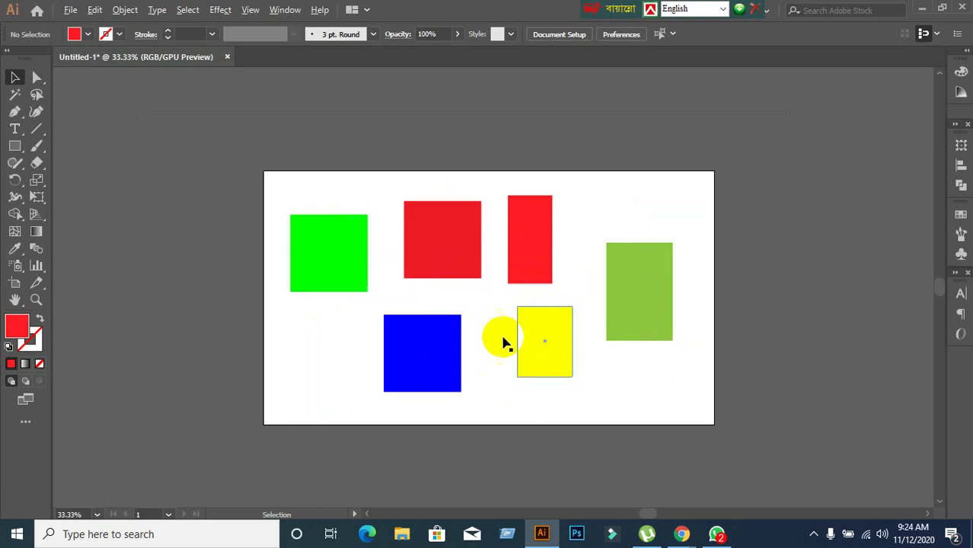
# Step: Pan the artboard to centre it in the window, zoom in, and return to the Selection tool
pyautogui.click(16, 302)
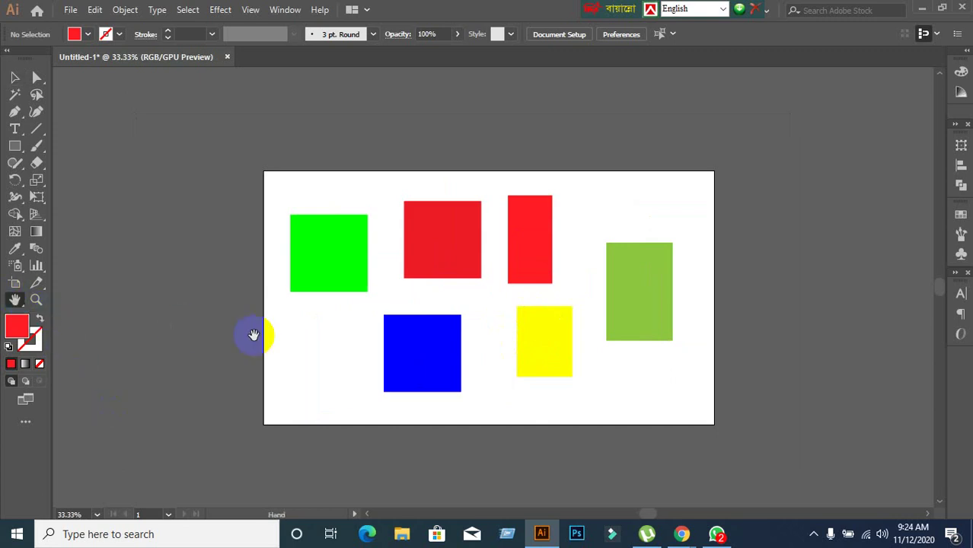
pyautogui.moveTo(424, 306); pyautogui.dragTo(350, 267)
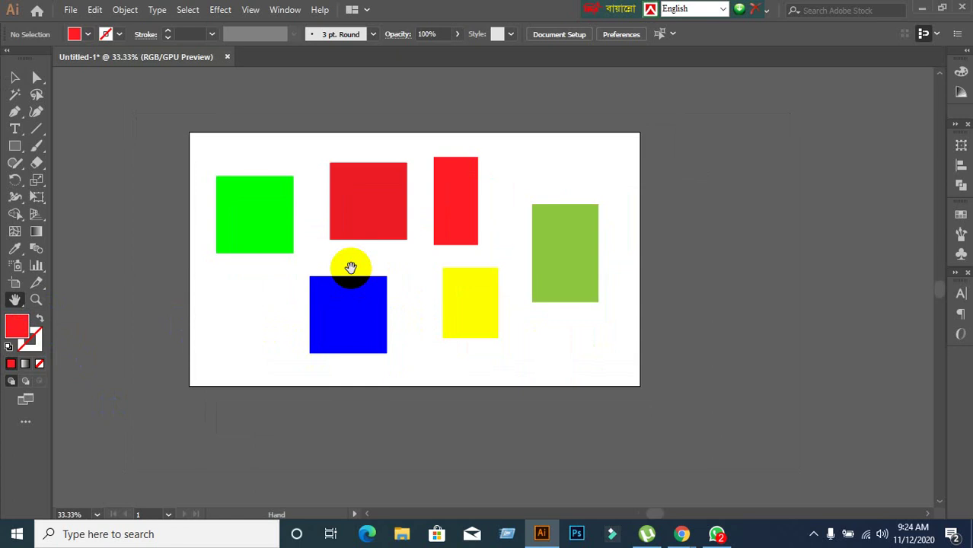
pyautogui.click(15, 77)
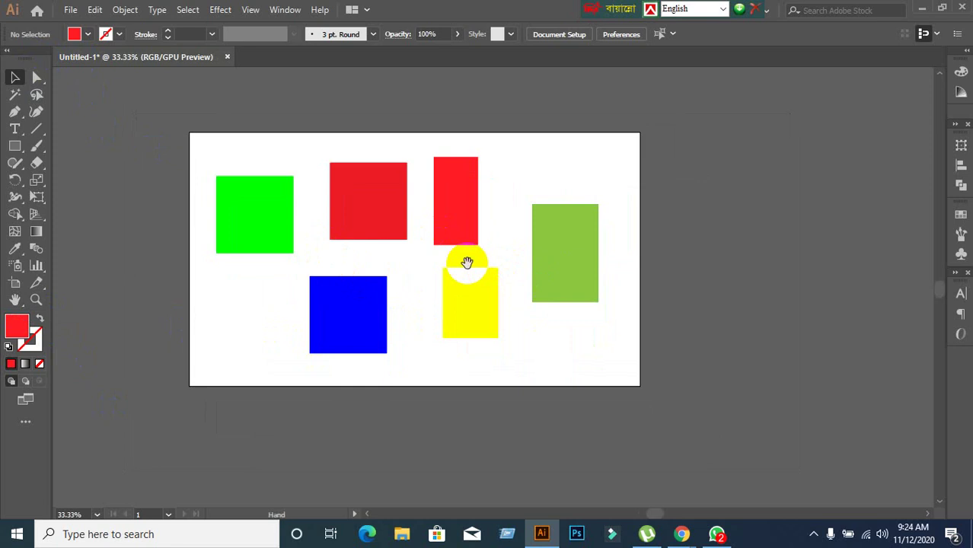
pyautogui.moveTo(468, 268)
pyautogui.mouseDown()
pyautogui.moveTo(612, 241)
pyautogui.moveTo(424, 213)
pyautogui.moveTo(347, 311)
pyautogui.mouseUp()
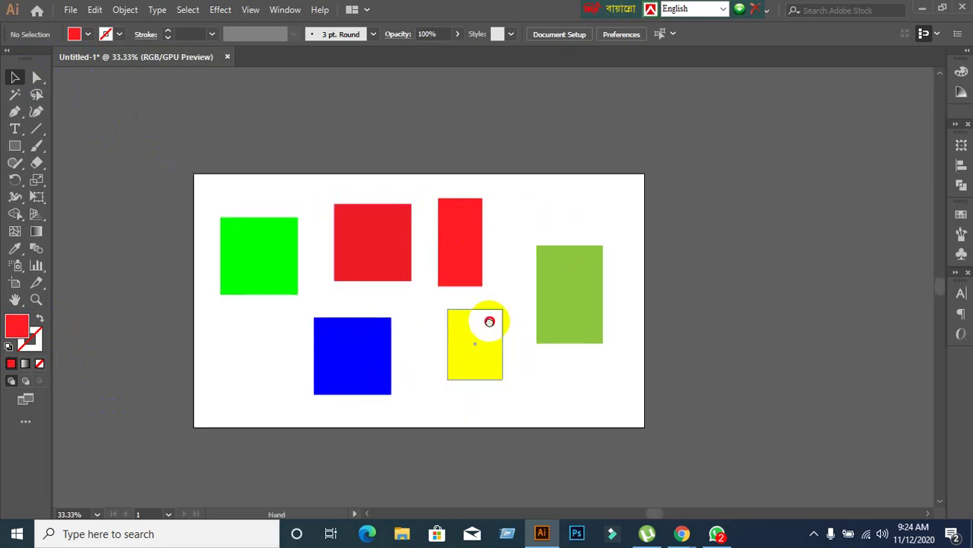
pyautogui.moveTo(486, 326)
pyautogui.mouseDown()
pyautogui.moveTo(528, 289)
pyautogui.moveTo(513, 304)
pyautogui.mouseUp()
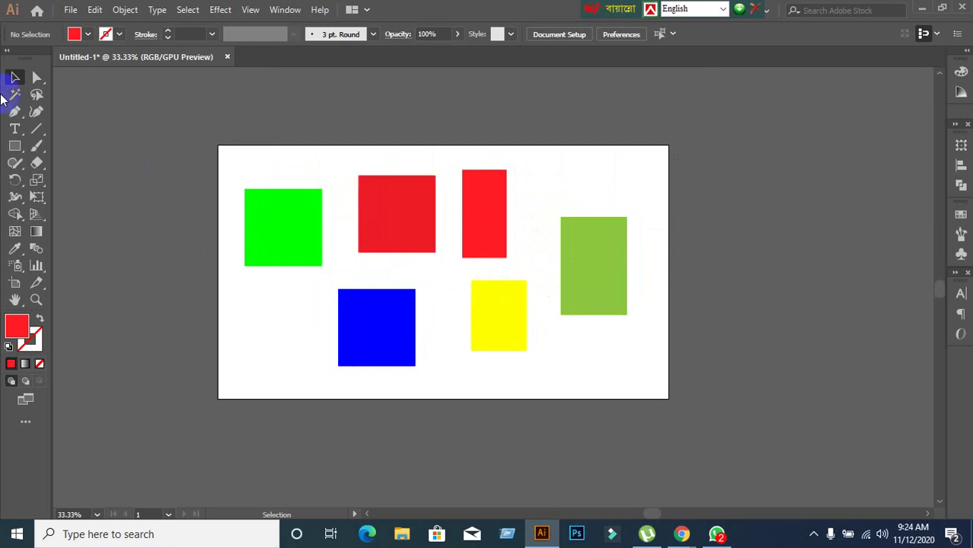
pyautogui.scroll(1, 424, 282)
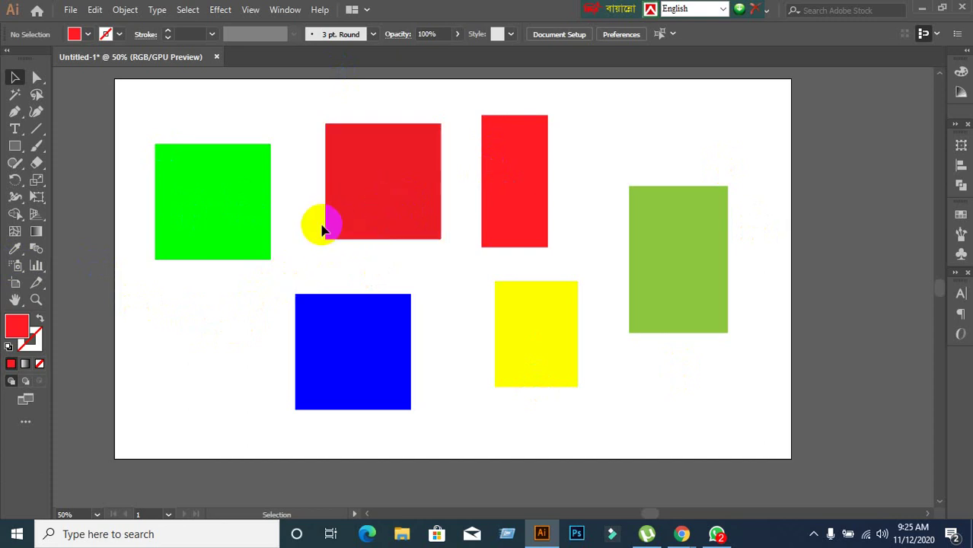
pyautogui.click(36, 300)
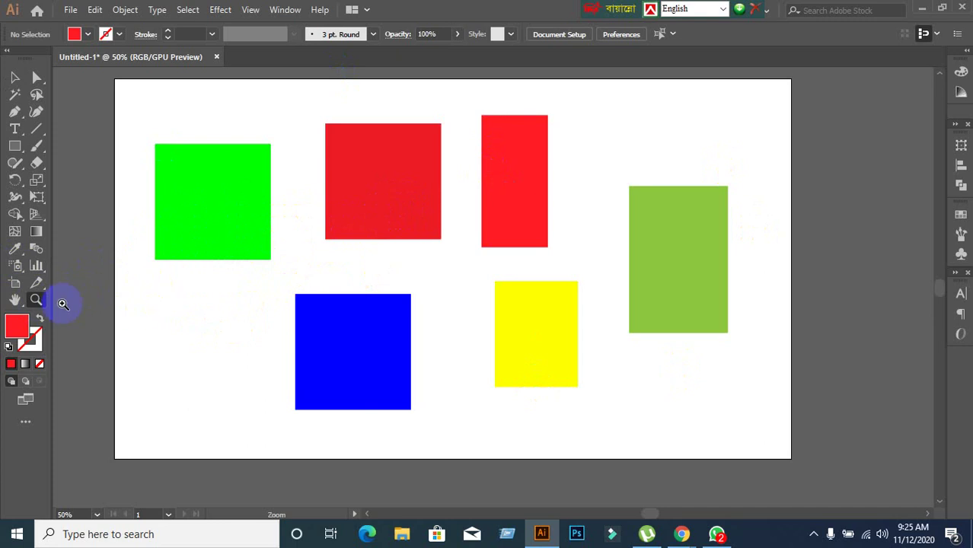
pyautogui.click(15, 78)
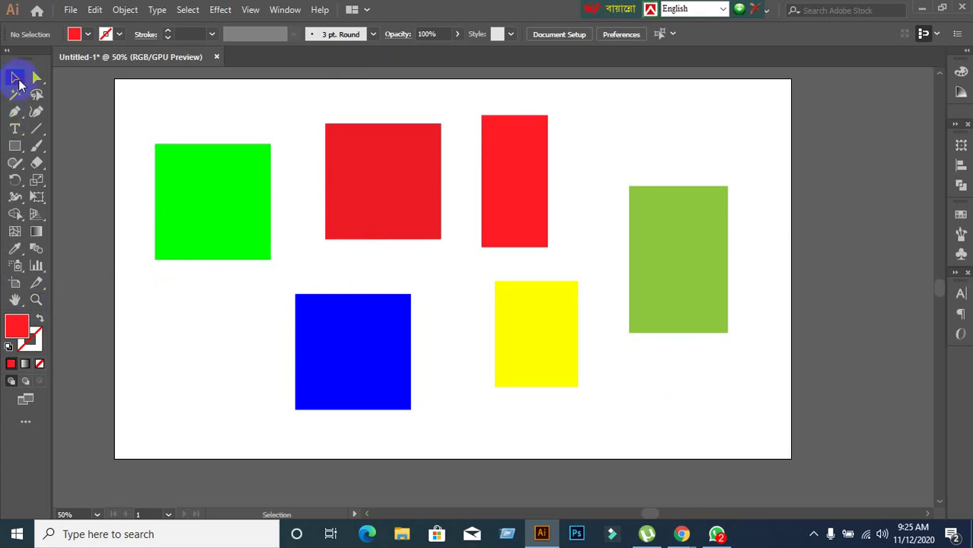
pyautogui.scroll(1, 414, 195)
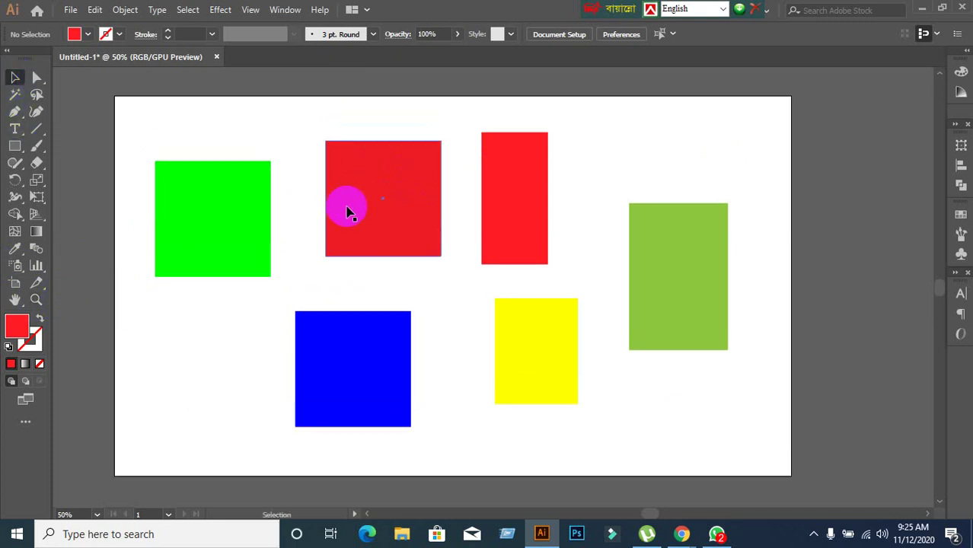
pyautogui.click(36, 300)
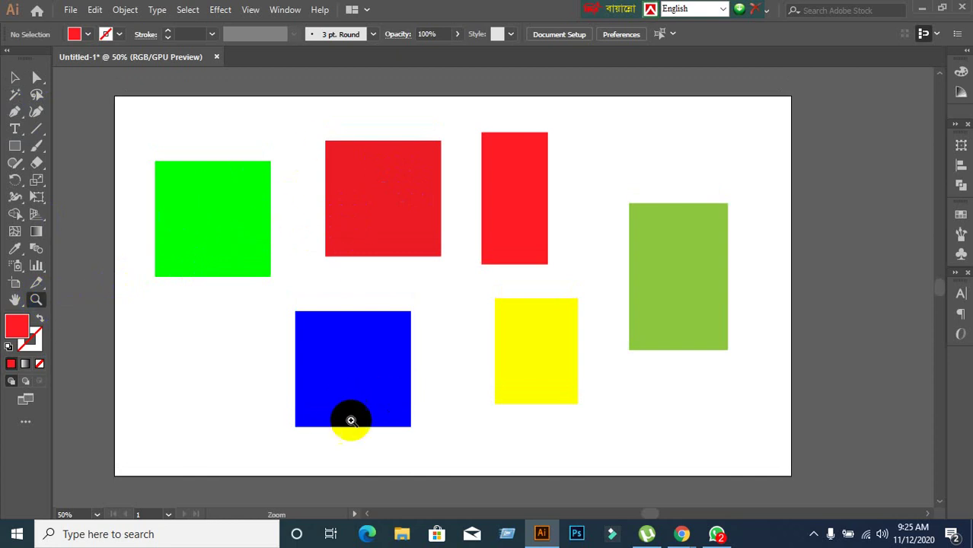
pyautogui.click(342, 387)
pyautogui.click(501, 253)
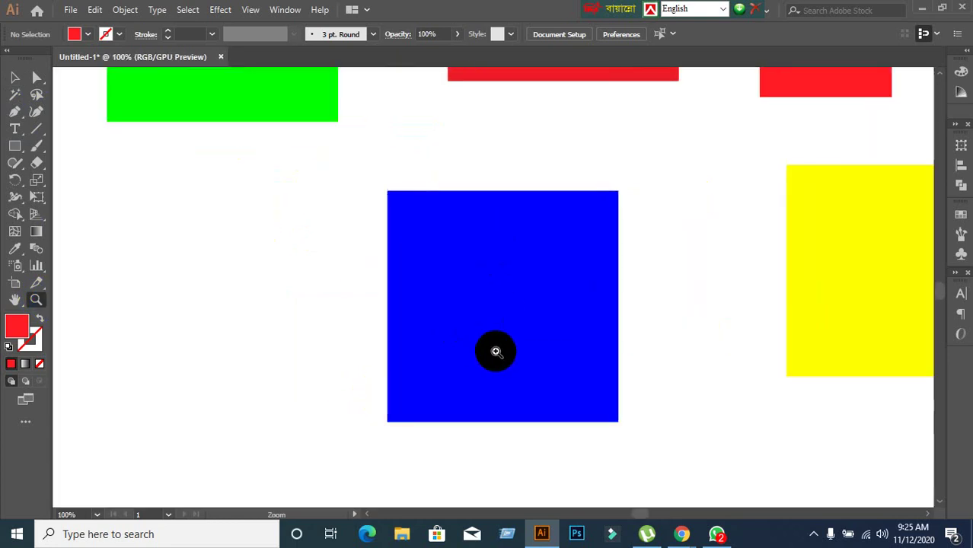
pyautogui.click(533, 307)
pyautogui.click(427, 216)
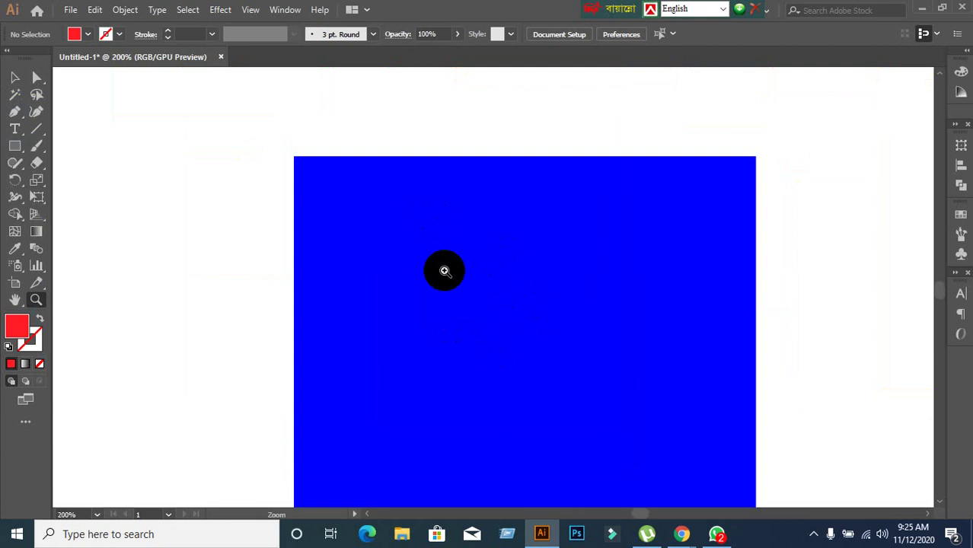
pyautogui.click(535, 379)
pyautogui.click(500, 304)
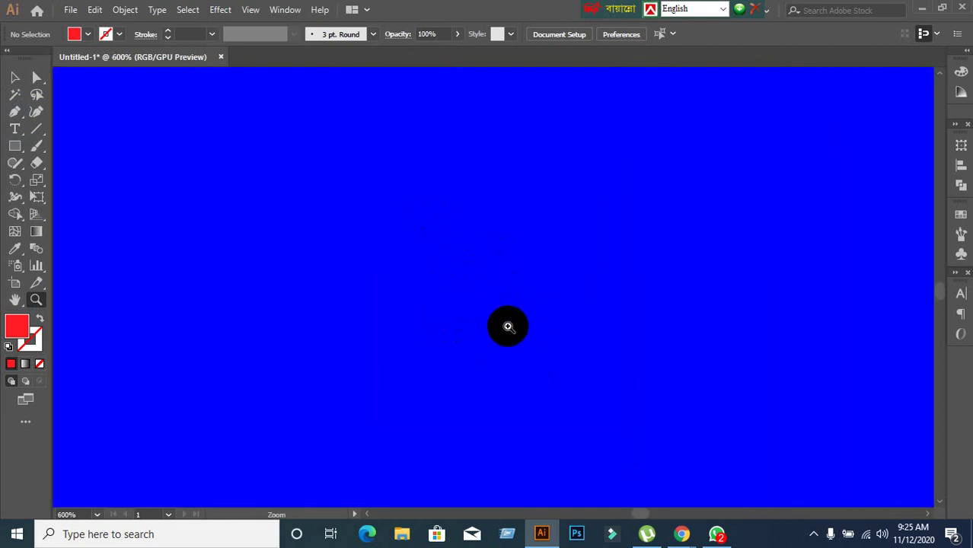
pyautogui.click(506, 323)
pyautogui.click(506, 317)
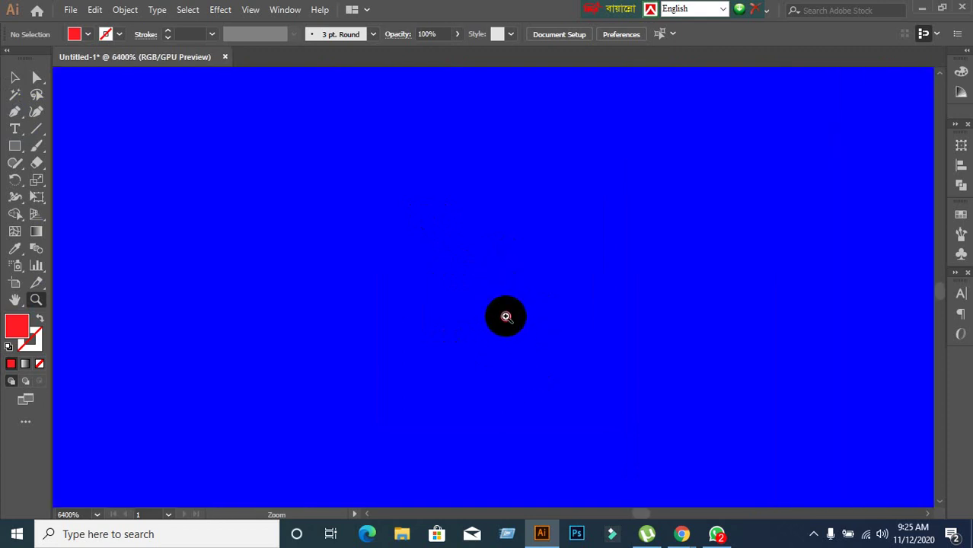
pyautogui.click(507, 317)
pyautogui.click(506, 317)
pyautogui.keyDown('alt'); pyautogui.click(507, 317); pyautogui.keyUp('alt')
pyautogui.keyDown('alt'); pyautogui.click(507, 317); pyautogui.keyUp('alt')
pyautogui.keyDown('alt'); pyautogui.click(507, 317); pyautogui.keyUp('alt')
pyautogui.keyDown('alt'); pyautogui.click(506, 317); pyautogui.keyUp('alt')
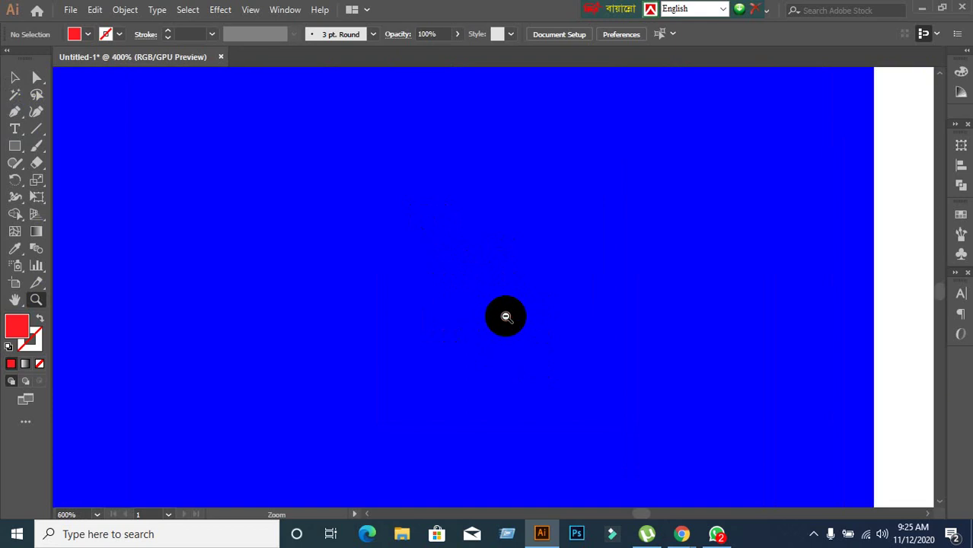
pyautogui.keyDown('alt'); pyautogui.click(380, 275); pyautogui.keyUp('alt')
pyautogui.keyDown('alt'); pyautogui.click(476, 195); pyautogui.keyUp('alt')
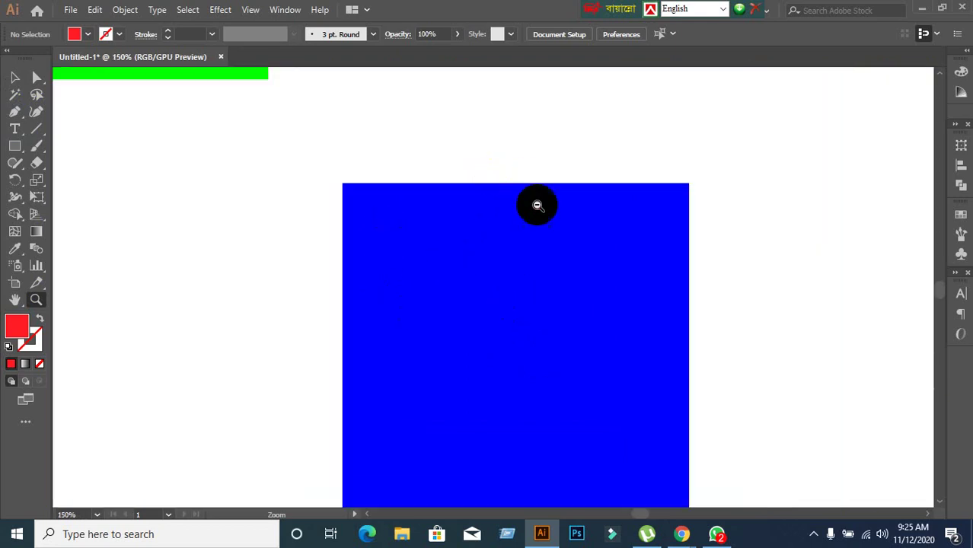
pyautogui.keyDown('alt'); pyautogui.click(546, 358); pyautogui.keyUp('alt')
pyautogui.keyDown('alt'); pyautogui.click(453, 282); pyautogui.keyUp('alt')
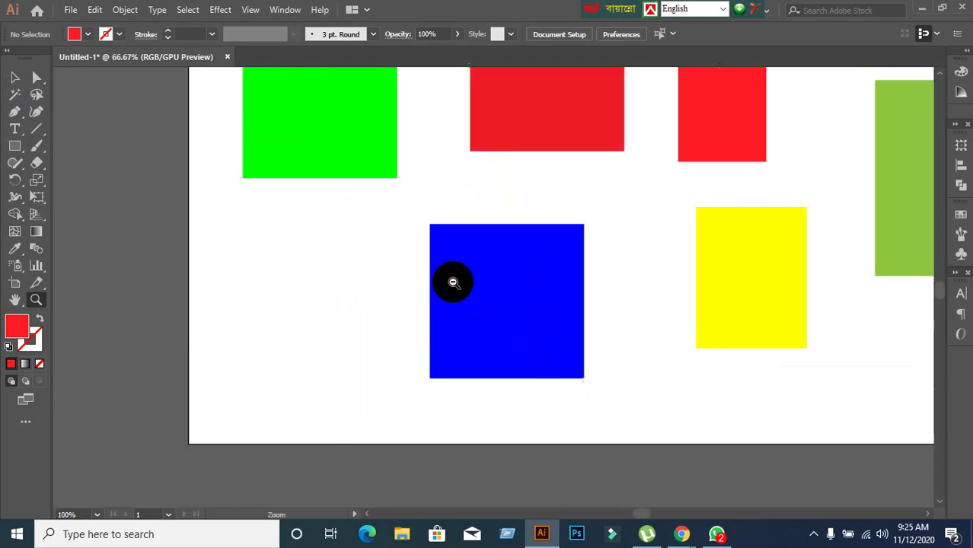
pyautogui.keyDown('alt'); pyautogui.click(510, 307); pyautogui.keyUp('alt')
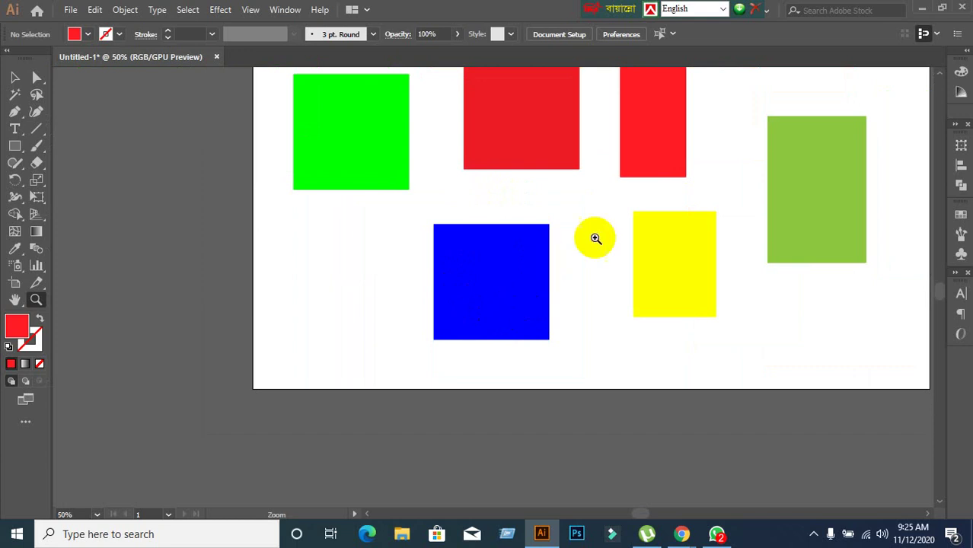
pyautogui.click(813, 157)
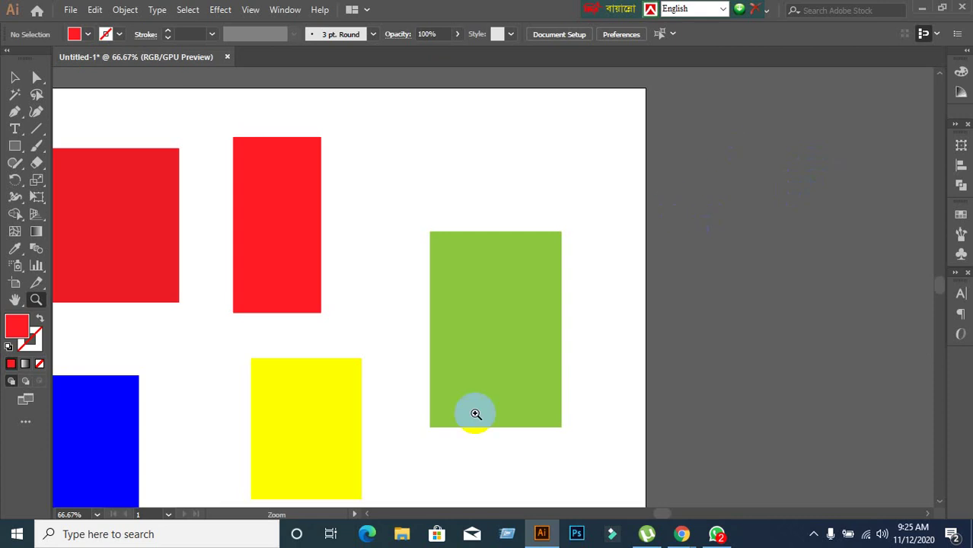
pyautogui.click(479, 344)
pyautogui.click(469, 242)
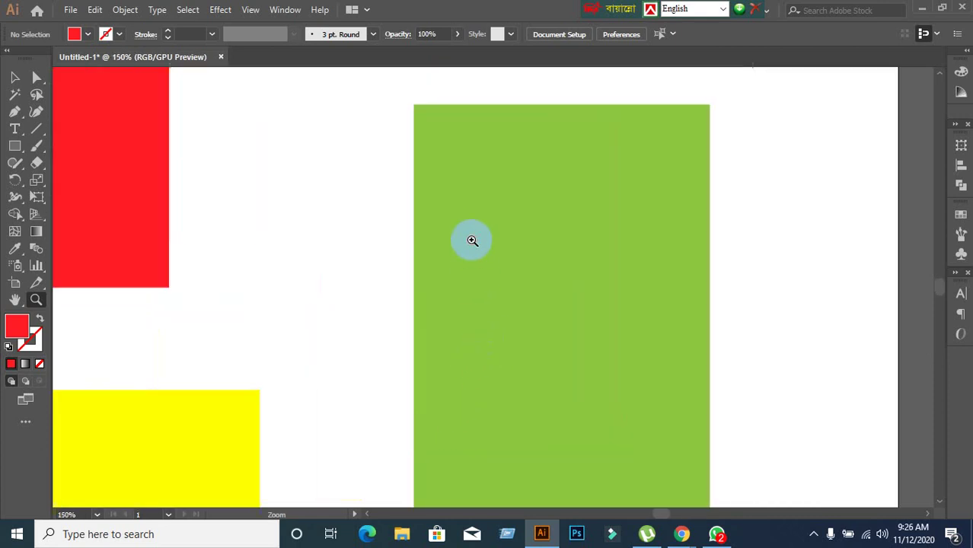
pyautogui.click(507, 266)
pyautogui.keyDown('alt'); pyautogui.click(508, 266); pyautogui.keyUp('alt')
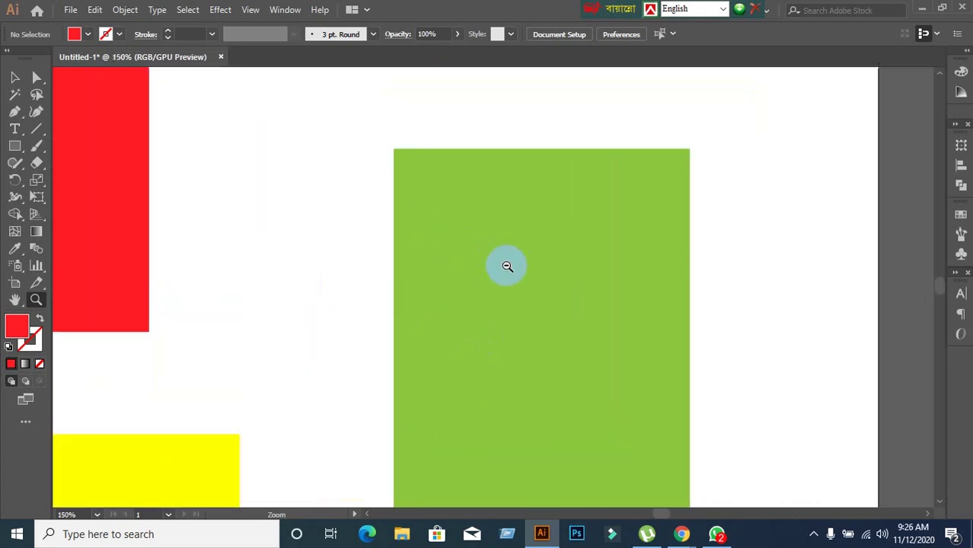
pyautogui.keyDown('alt'); pyautogui.click(507, 274); pyautogui.keyUp('alt')
pyautogui.keyDown('alt'); pyautogui.click(503, 293); pyautogui.keyUp('alt')
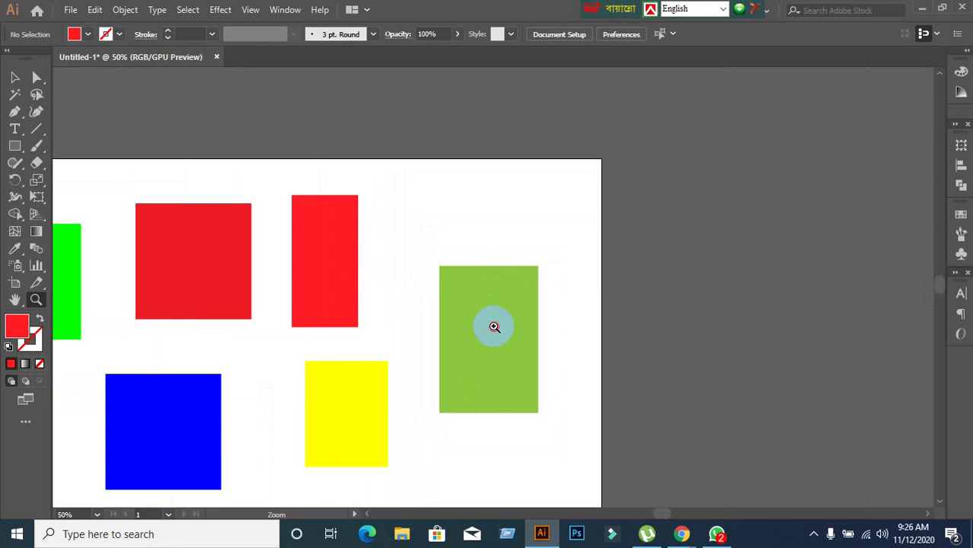
pyautogui.click(495, 326)
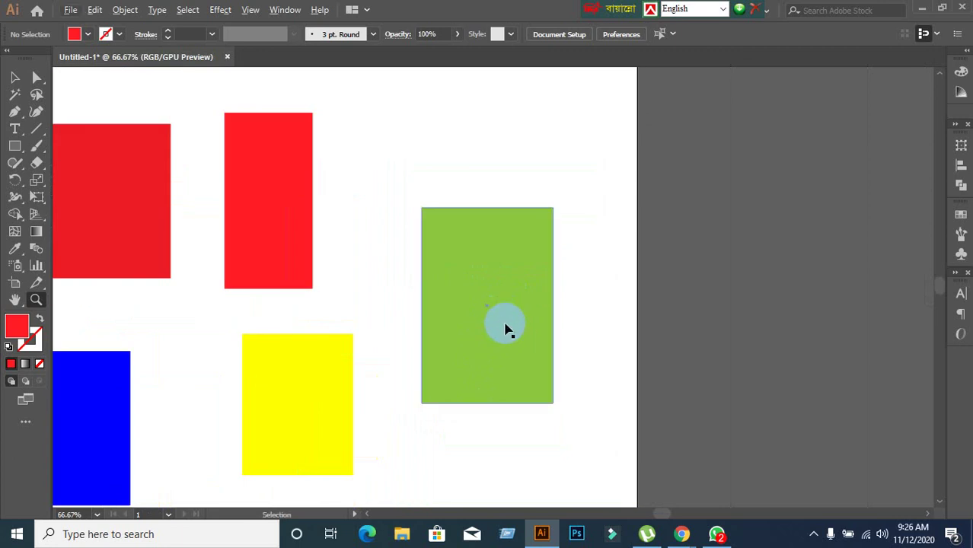
pyautogui.click(505, 329)
pyautogui.click(626, 252)
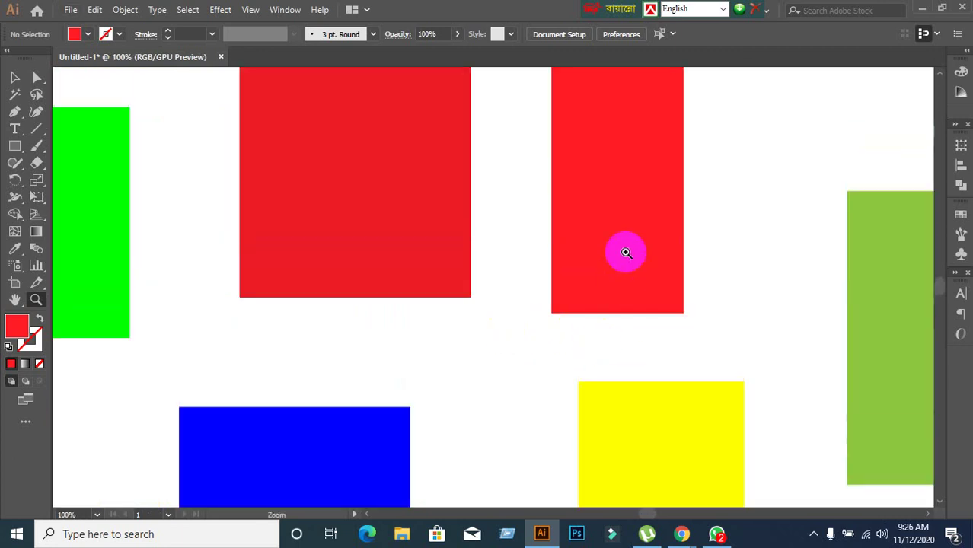
pyautogui.click(694, 246)
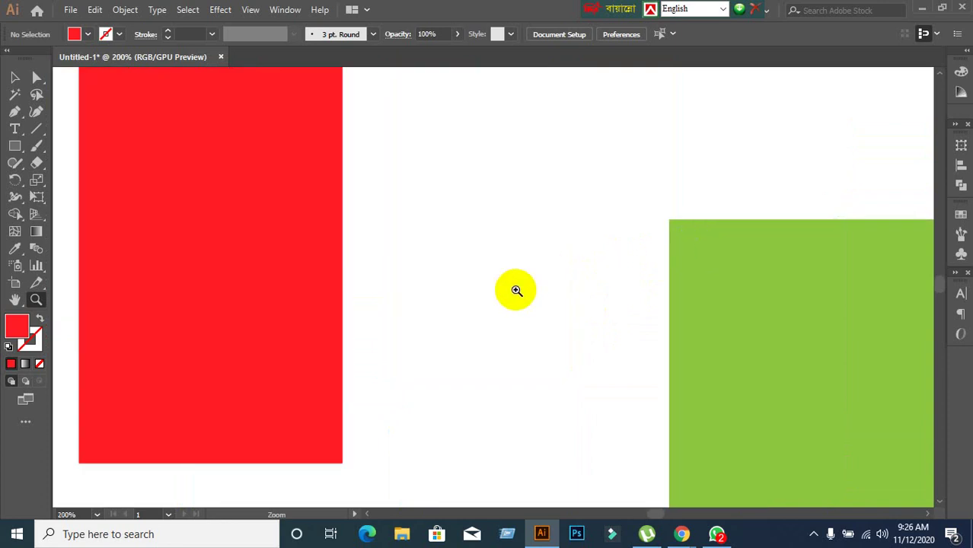
pyautogui.click(539, 207)
pyautogui.click(499, 198)
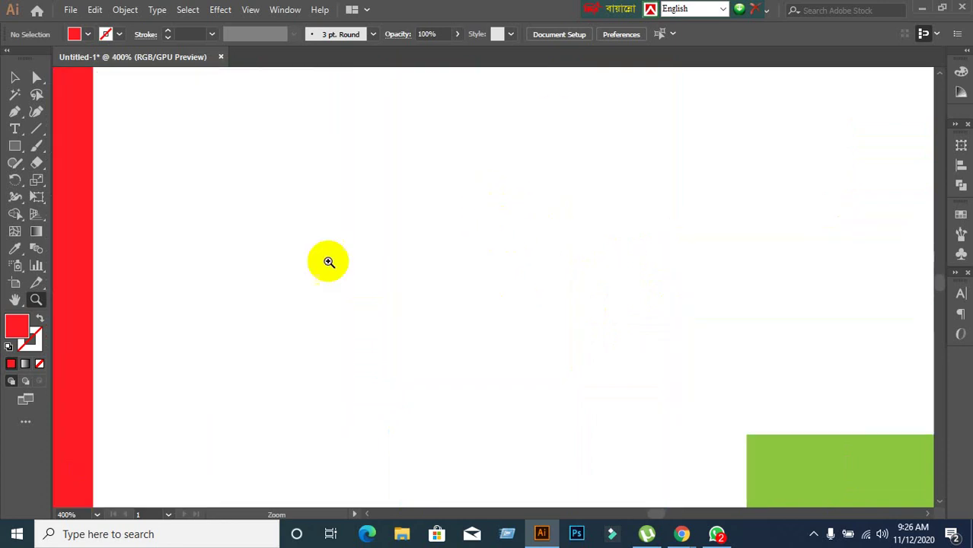
pyautogui.click(80, 256)
pyautogui.click(213, 287)
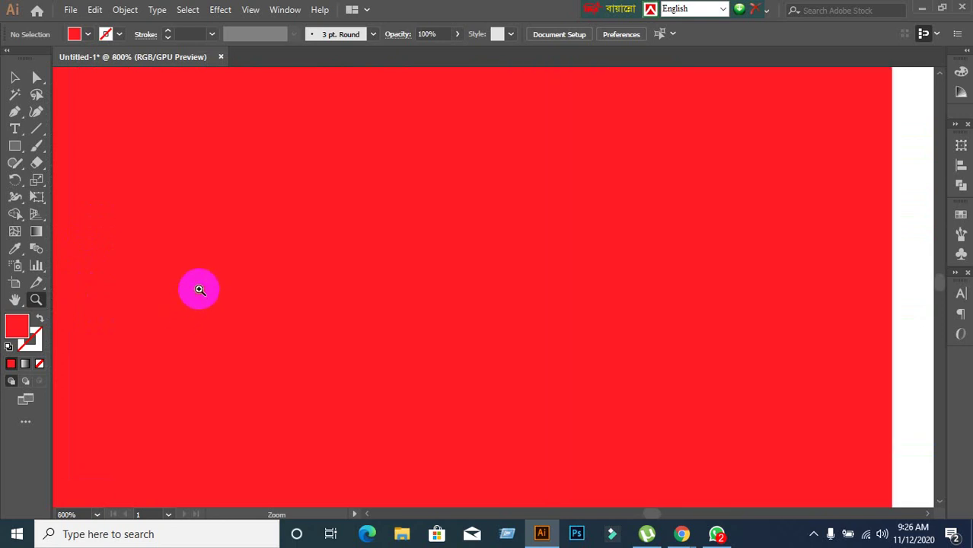
pyautogui.click(185, 341)
pyautogui.keyDown('alt'); pyautogui.click(317, 309); pyautogui.keyUp('alt')
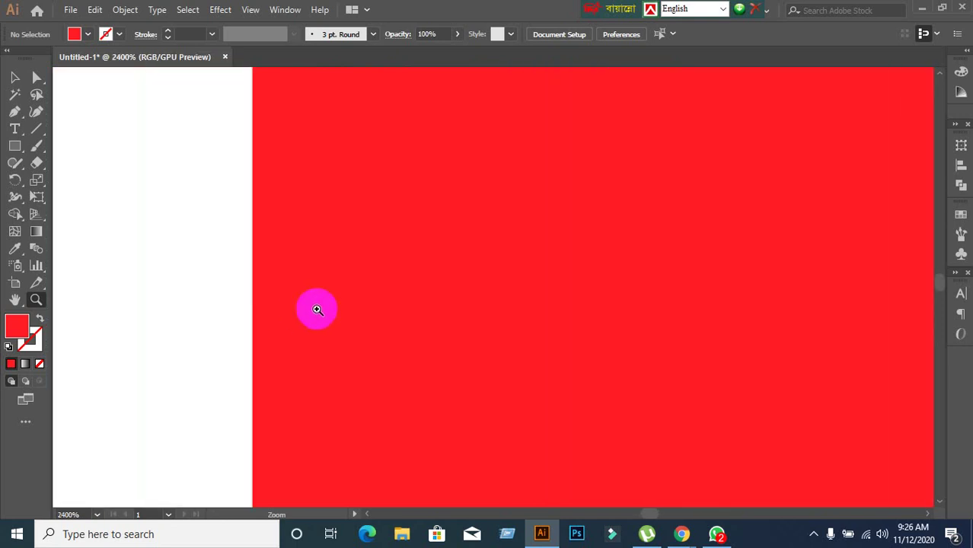
pyautogui.keyDown('alt'); pyautogui.click(329, 298); pyautogui.keyUp('alt')
pyautogui.keyDown('alt'); pyautogui.click(328, 298); pyautogui.keyUp('alt')
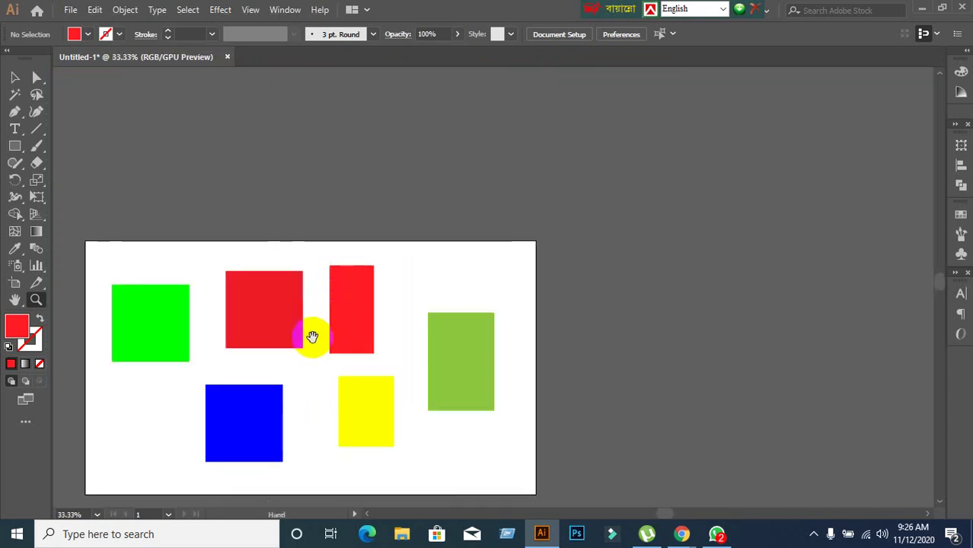
pyautogui.moveTo(311, 332); pyautogui.dragTo(300, 211)
pyautogui.click(15, 77)
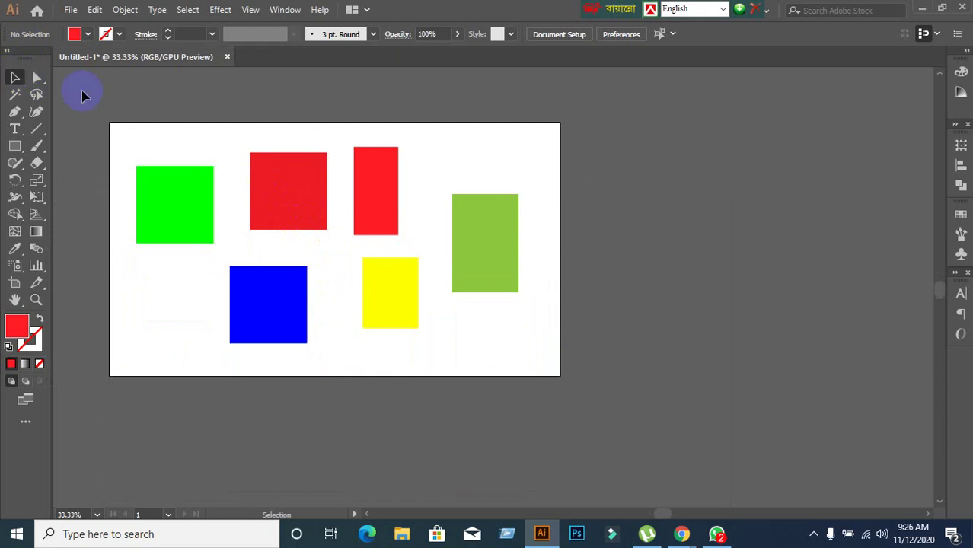
pyautogui.scroll(-1, 219, 134)
pyautogui.scroll(1, 219, 134)
# Step: Minimise Illustrator to present in Google Meet, then switch back to Illustrator from the taskbar
pyautogui.click(922, 8)
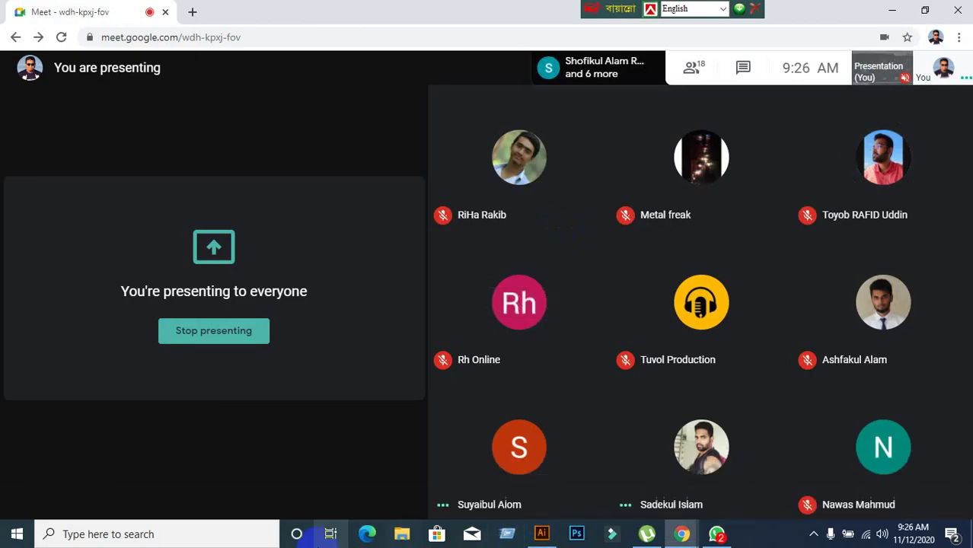
pyautogui.moveTo(519, 303)
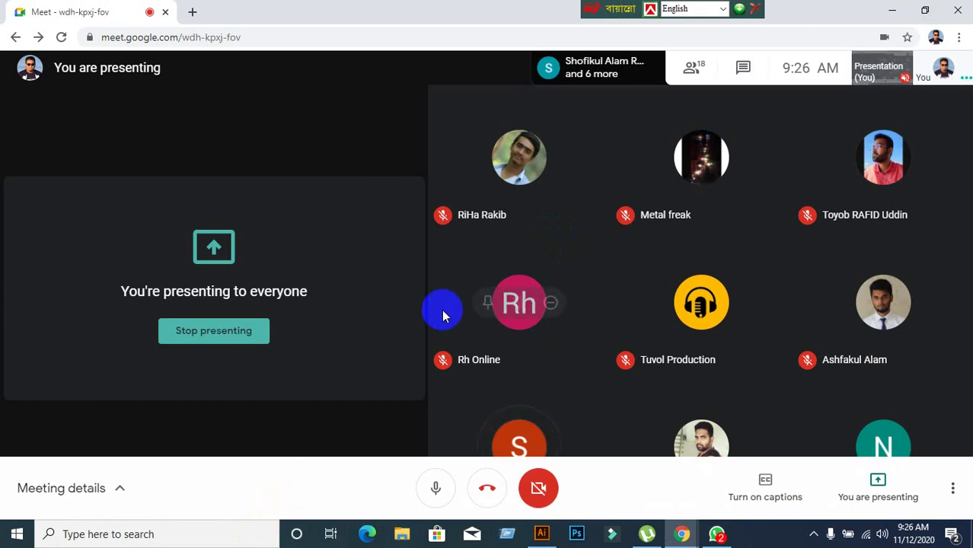
pyautogui.click(374, 448)
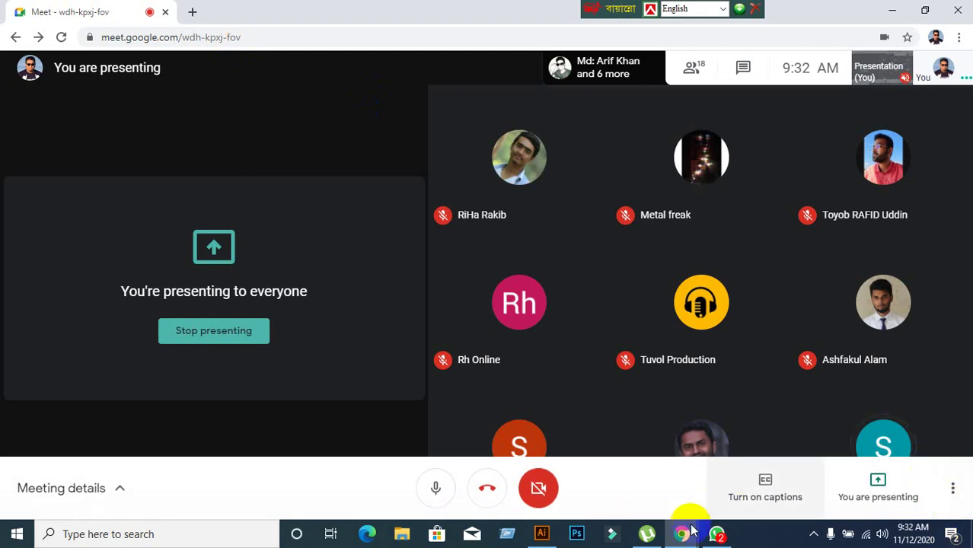
pyautogui.click(539, 536)
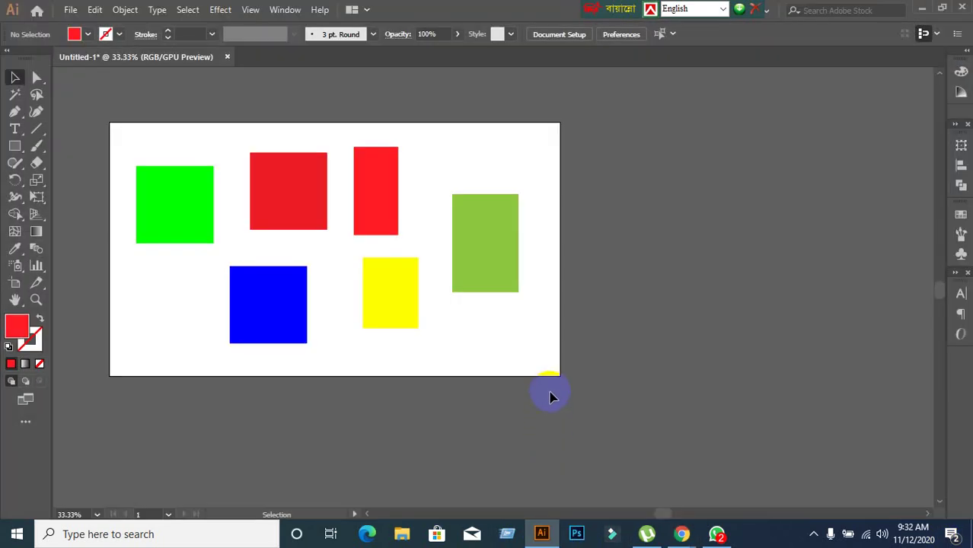
# Step: Delete all six rectangles from the artboard and pick the Rectangle Tool from the shape flyout
pyautogui.click(257, 297)
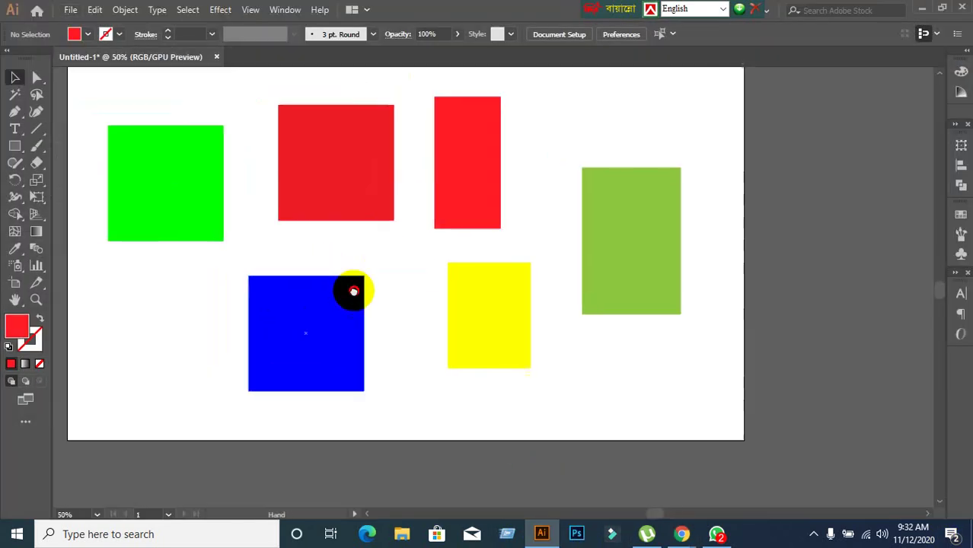
pyautogui.moveTo(110, 111)
pyautogui.mouseDown()
pyautogui.moveTo(289, 176)
pyautogui.moveTo(719, 423)
pyautogui.mouseUp()
pyautogui.press('Delete')
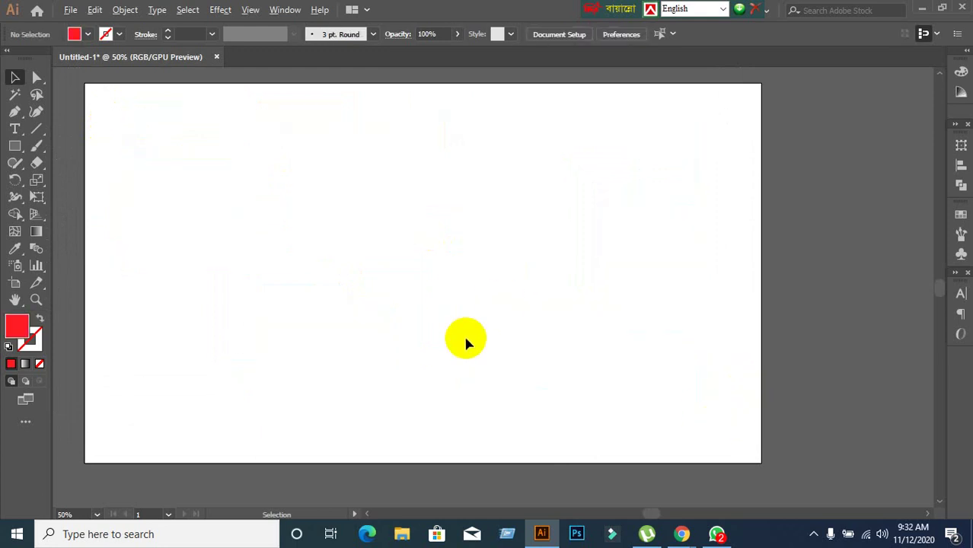
pyautogui.scroll(1, 466, 341)
pyautogui.scroll(-1, 466, 341)
pyautogui.moveTo(399, 329); pyautogui.dragTo(435, 326)
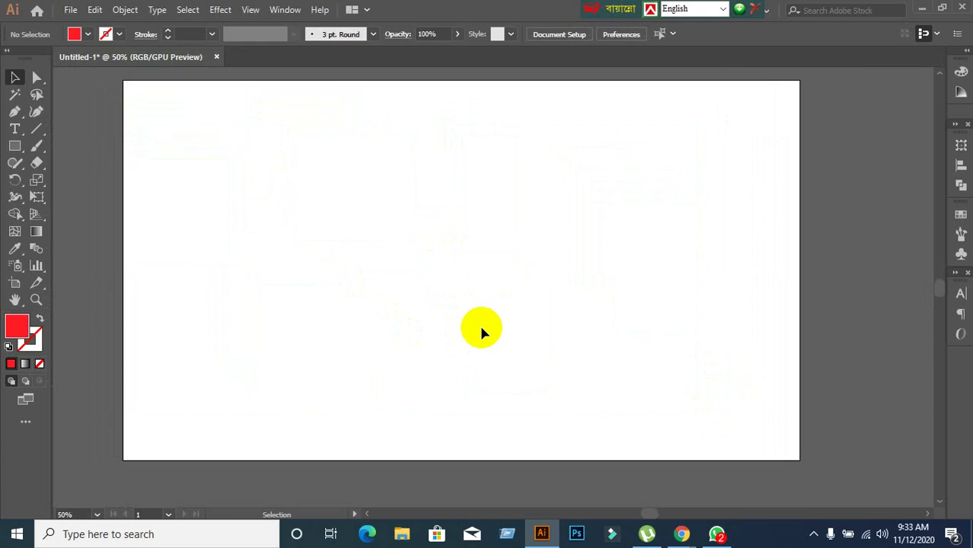
pyautogui.click(14, 148)
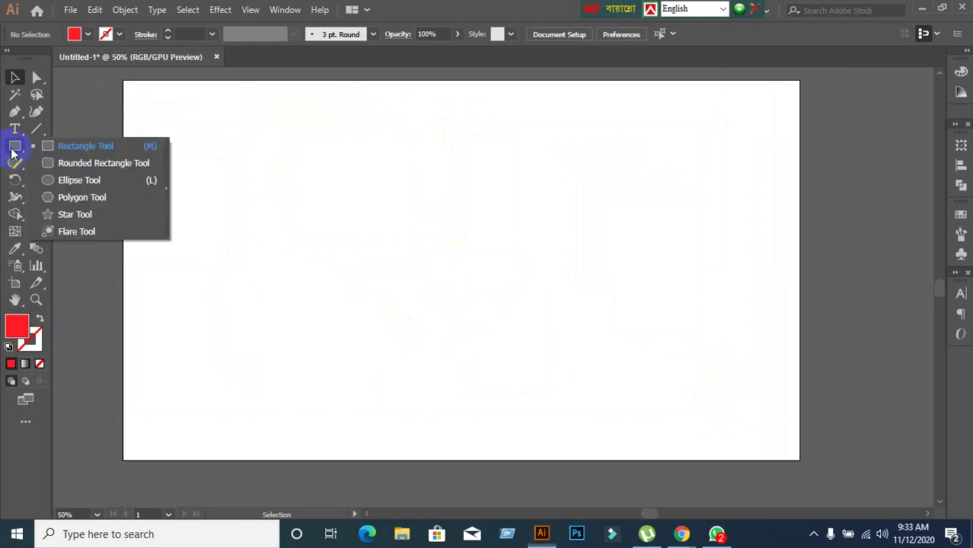
pyautogui.click(77, 146)
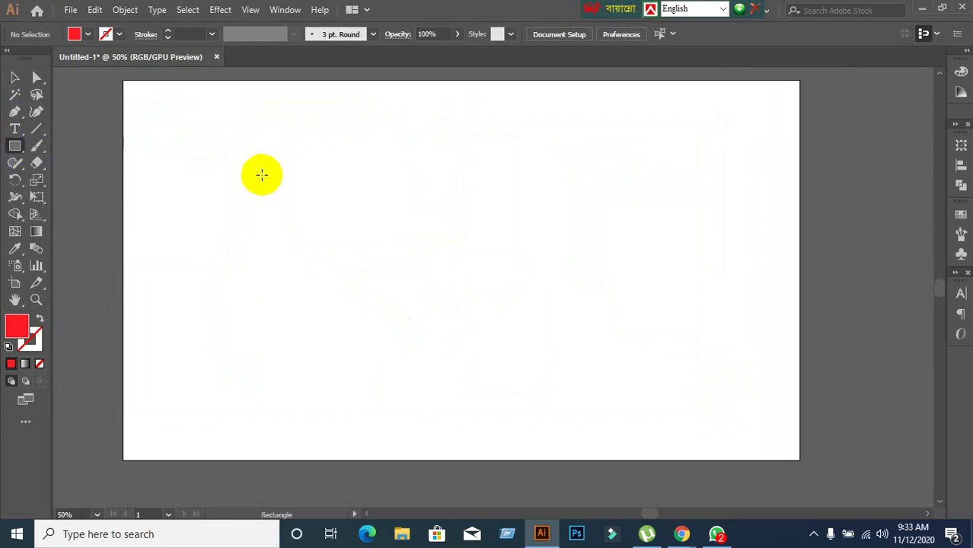
pyautogui.moveTo(681, 533)
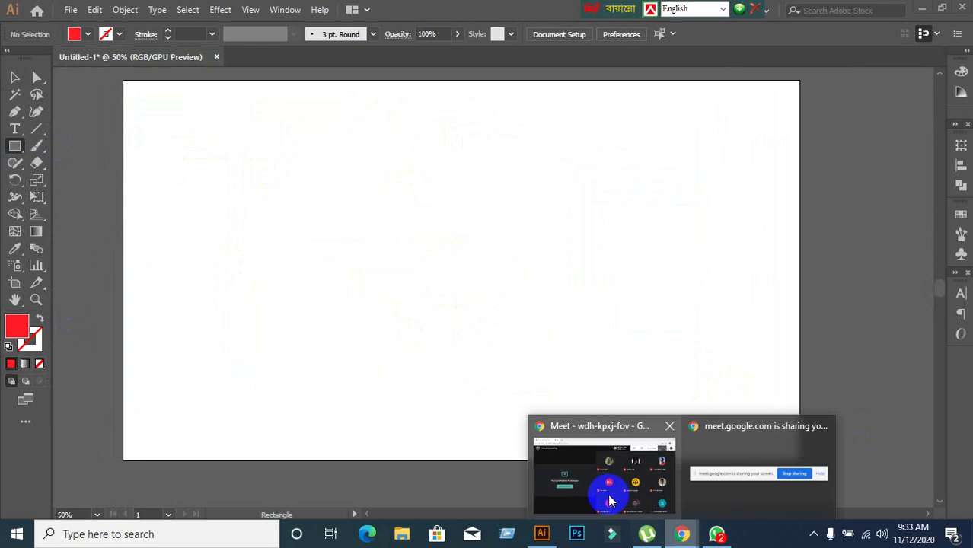
# Step: Switch briefly to the Google Meet window, then back to the Illustrator artwork
pyautogui.click(609, 501)
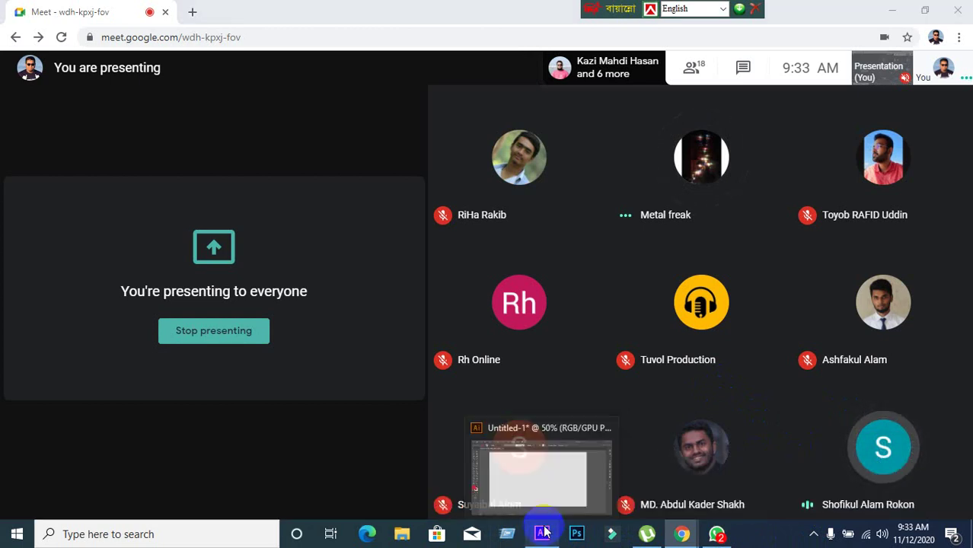
pyautogui.click(542, 533)
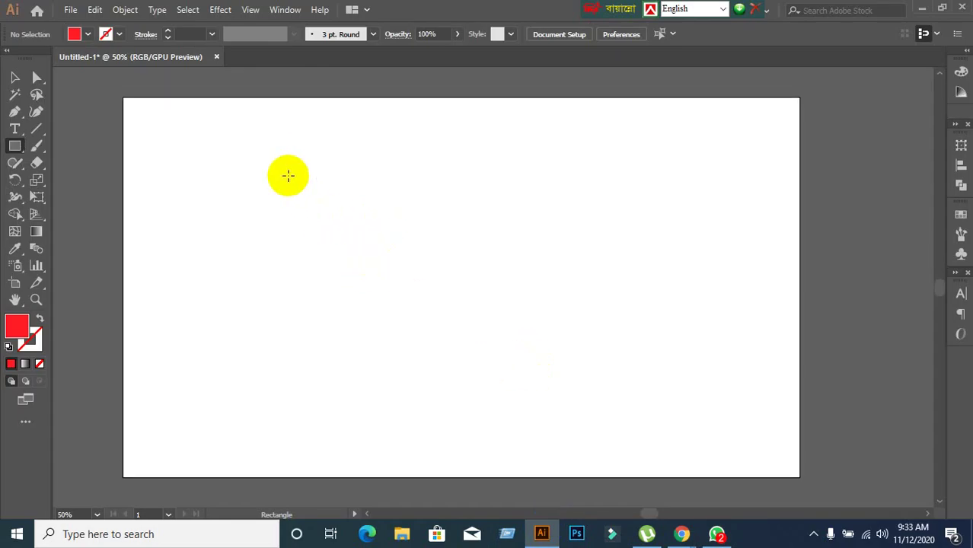
# Step: Draw a red square in the upper left area of the artboard
pyautogui.moveTo(285, 163); pyautogui.dragTo(406, 285)
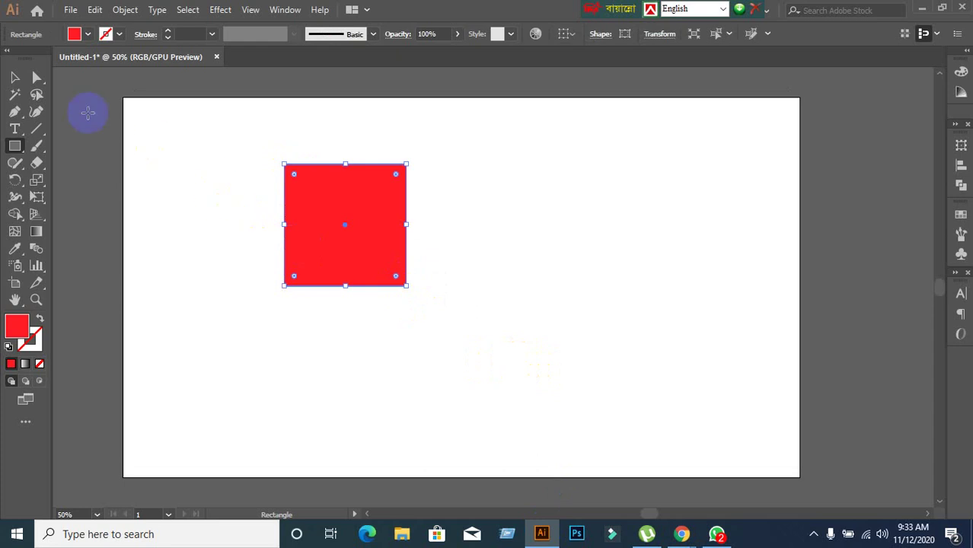
pyautogui.click(15, 77)
pyautogui.click(205, 259)
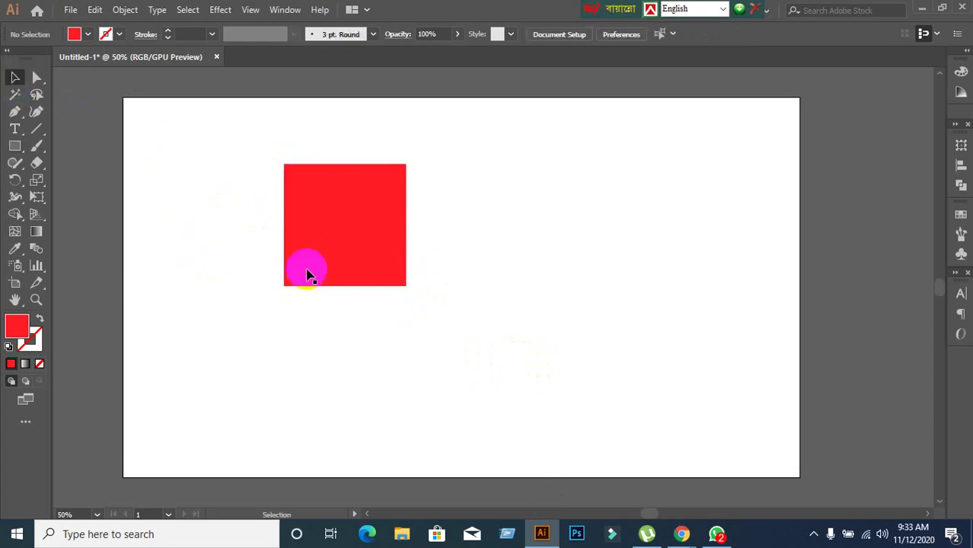
pyautogui.click(307, 269)
pyautogui.click(239, 252)
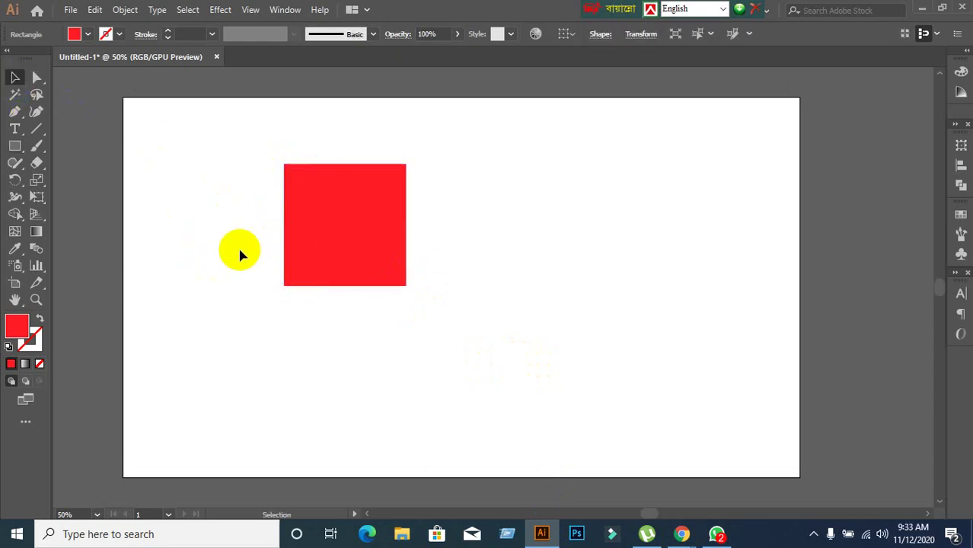
# Step: Add a blue rounded rectangle overlapping the square's lower right corner, then go to Google Meet
pyautogui.click(19, 145)
pyautogui.click(55, 162)
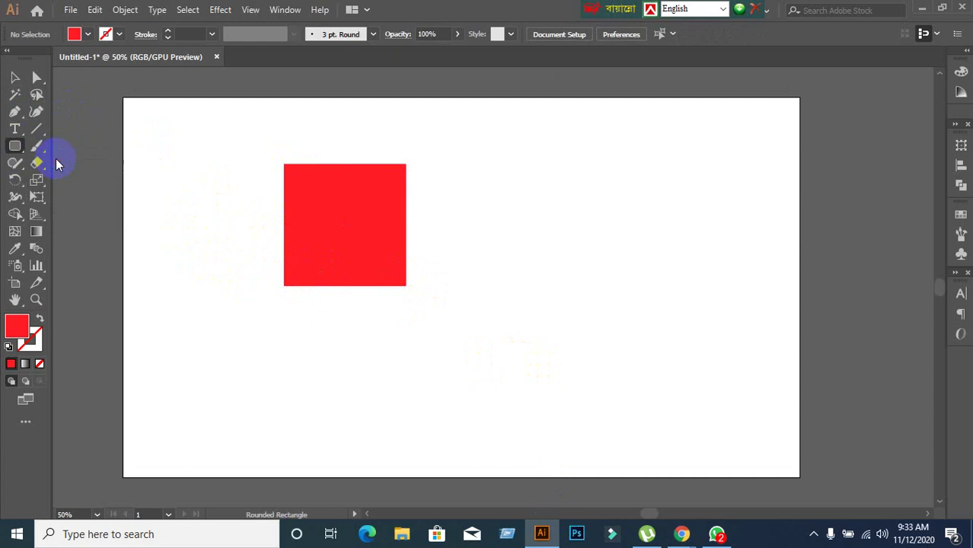
pyautogui.moveTo(367, 313); pyautogui.dragTo(486, 225)
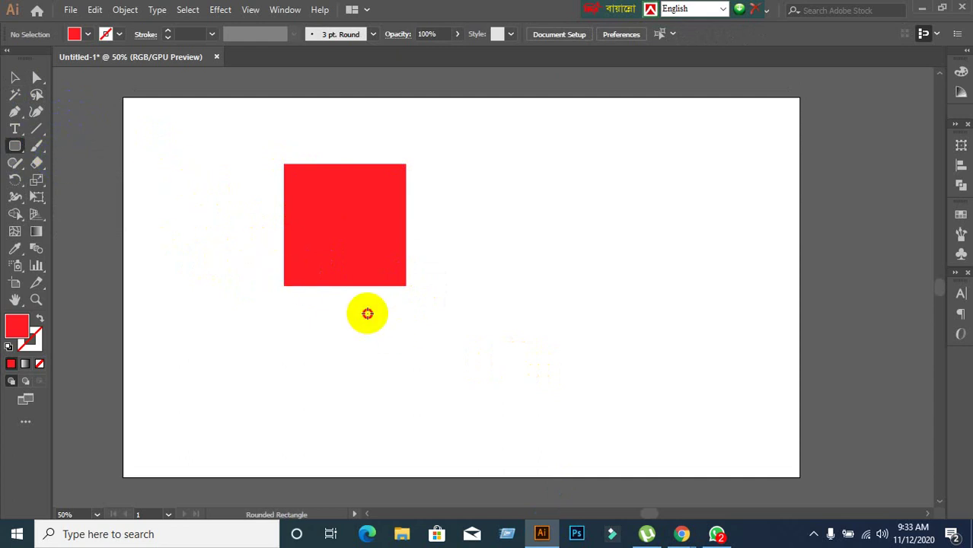
pyautogui.click(87, 34)
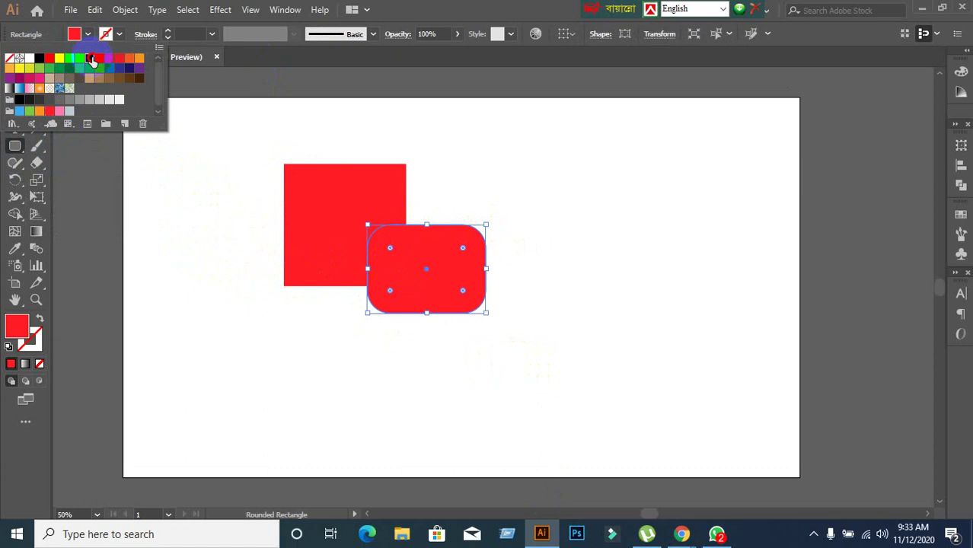
pyautogui.click(91, 59)
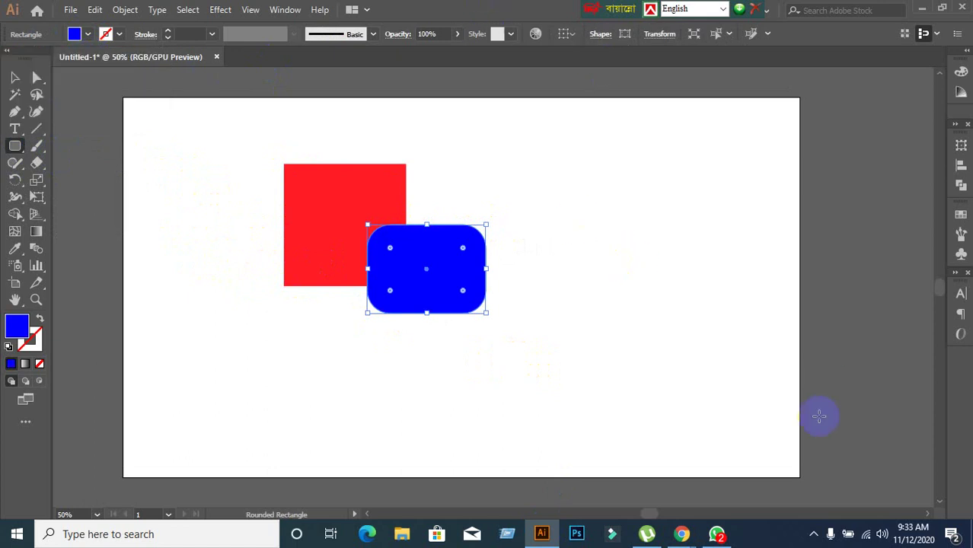
pyautogui.moveTo(681, 534)
pyautogui.click(575, 468)
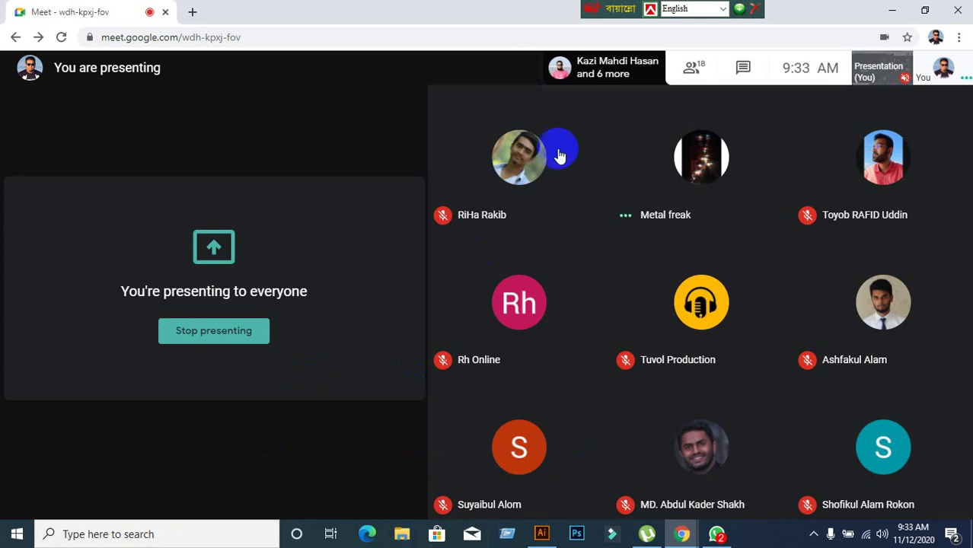
# Step: Back in Illustrator, draw a cyan circle below the red square
pyautogui.click(542, 534)
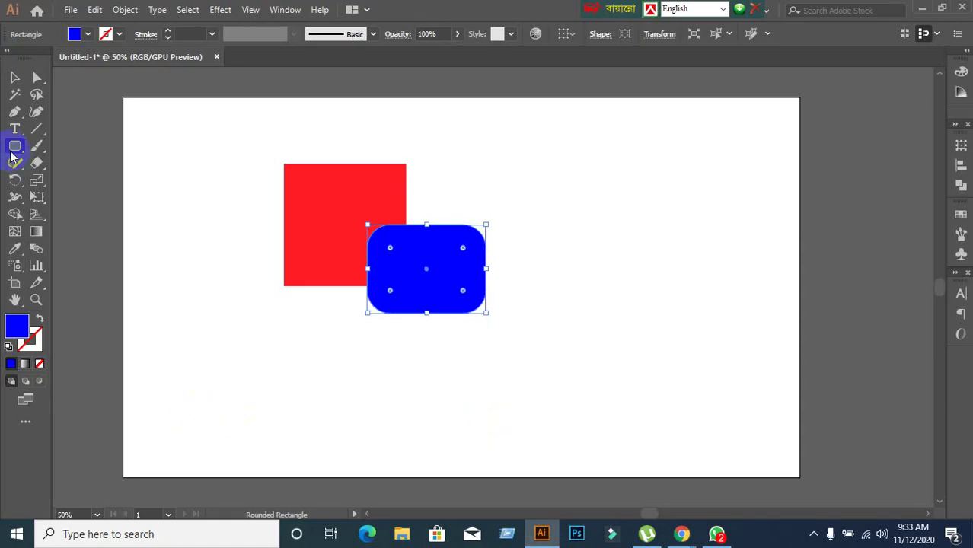
pyautogui.moveTo(15, 145); pyautogui.dragTo(65, 179)
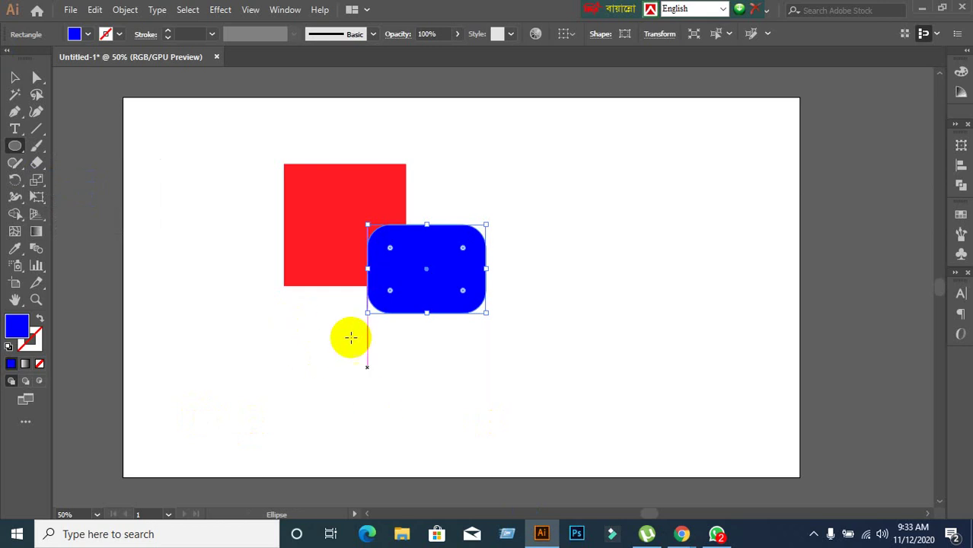
pyautogui.moveTo(265, 259); pyautogui.dragTo(419, 398)
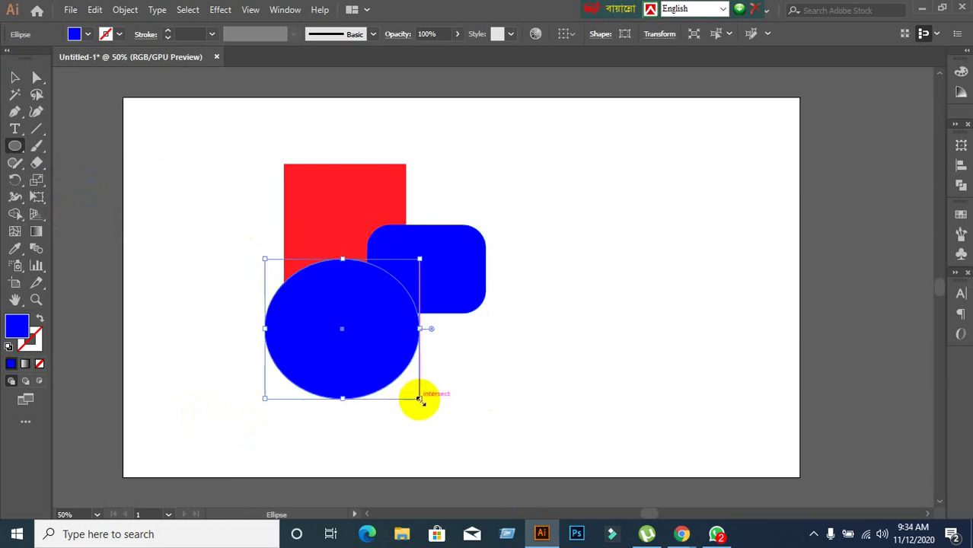
pyautogui.click(86, 35)
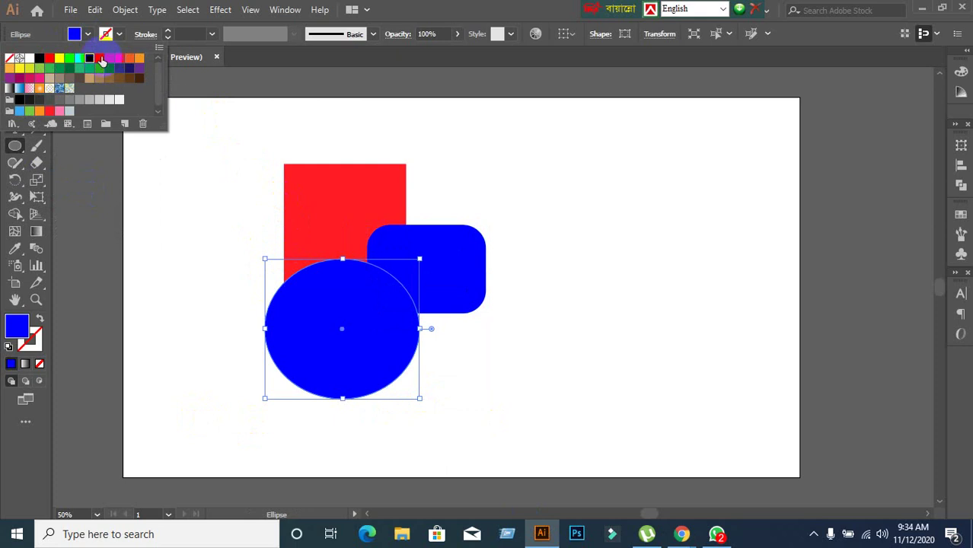
pyautogui.click(79, 62)
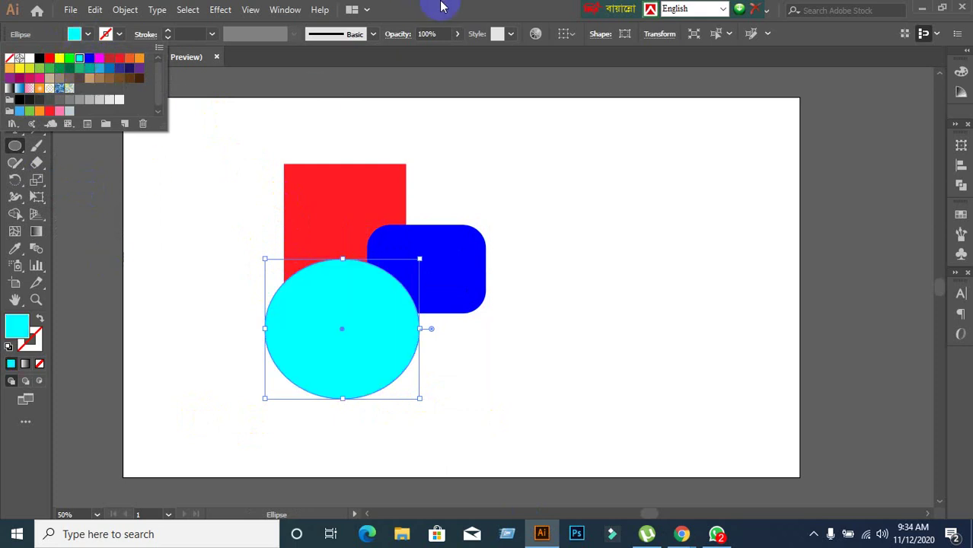
pyautogui.click(326, 297)
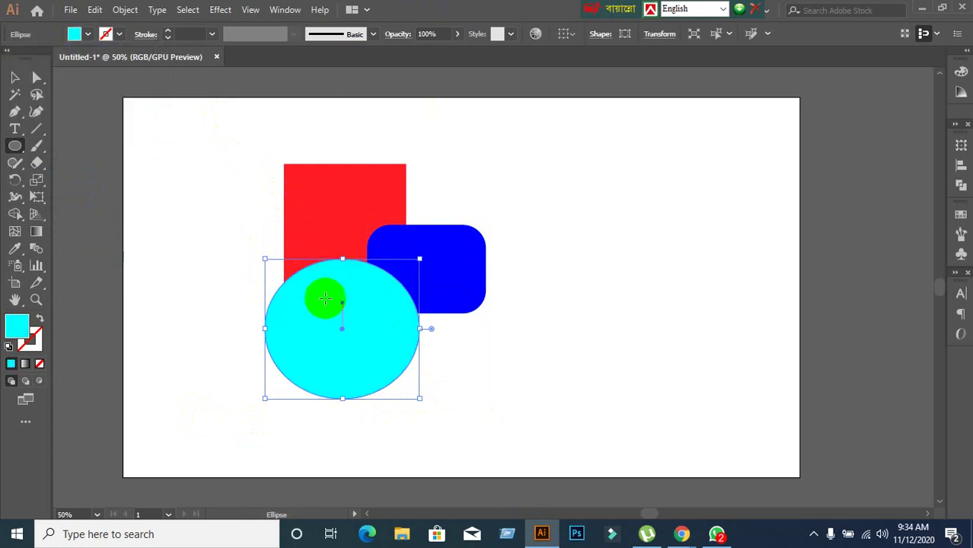
# Step: Draw a green hexagon near the top of the artboard
pyautogui.click(14, 146)
pyautogui.click(63, 200)
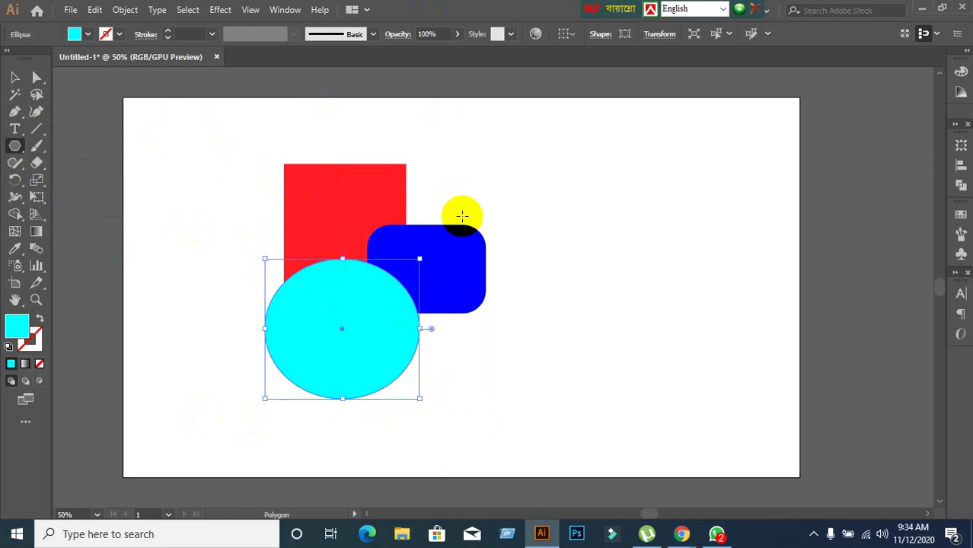
pyautogui.moveTo(364, 145)
pyautogui.mouseDown()
pyautogui.moveTo(449, 244)
pyautogui.moveTo(435, 229)
pyautogui.mouseUp()
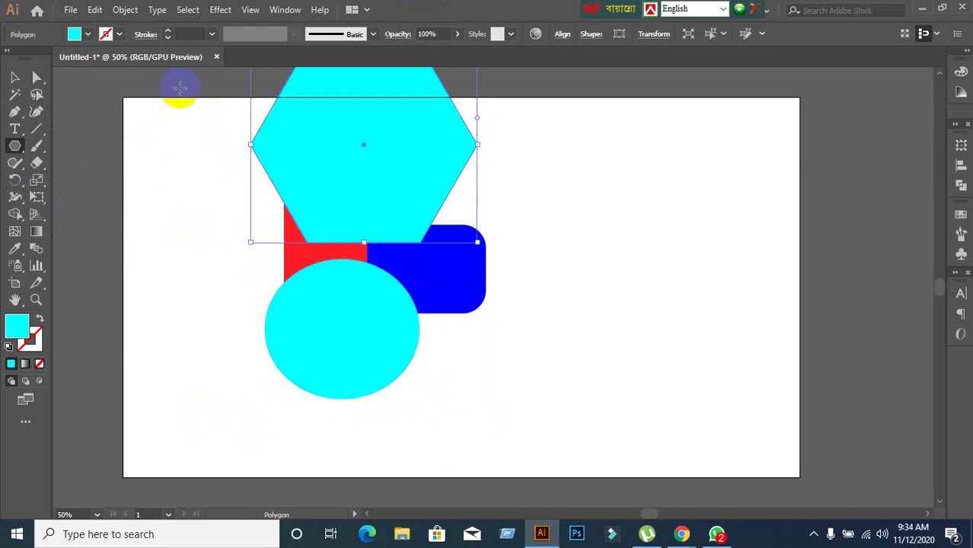
pyautogui.click(88, 34)
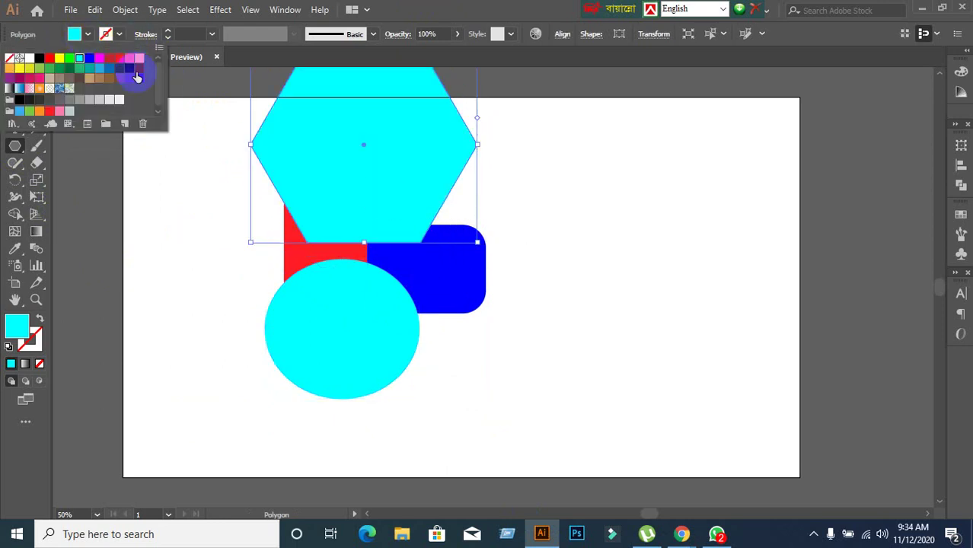
pyautogui.click(48, 68)
# Step: Move the hexagon over the red square and cyan circle and shrink it from its corner
pyautogui.click(381, 8)
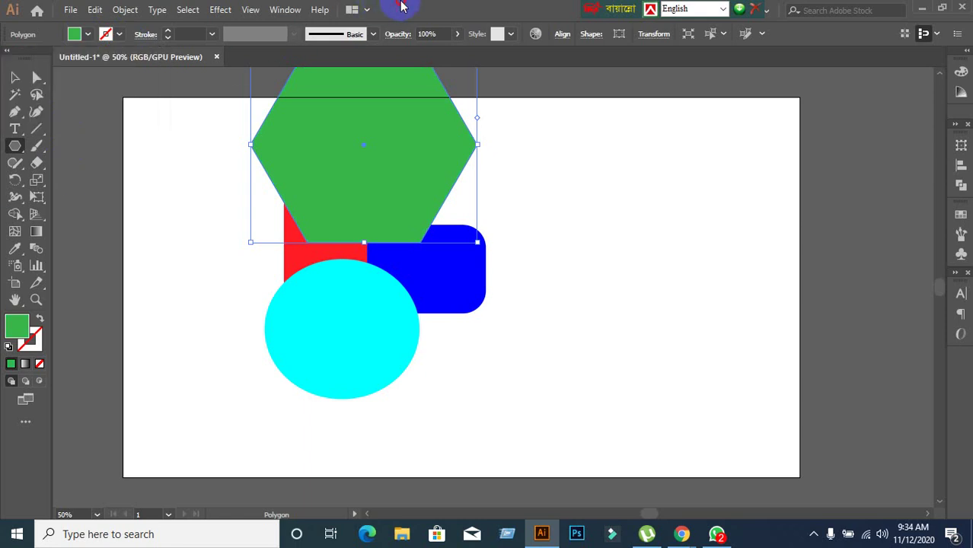
pyautogui.click(14, 77)
pyautogui.moveTo(423, 165); pyautogui.dragTo(205, 264)
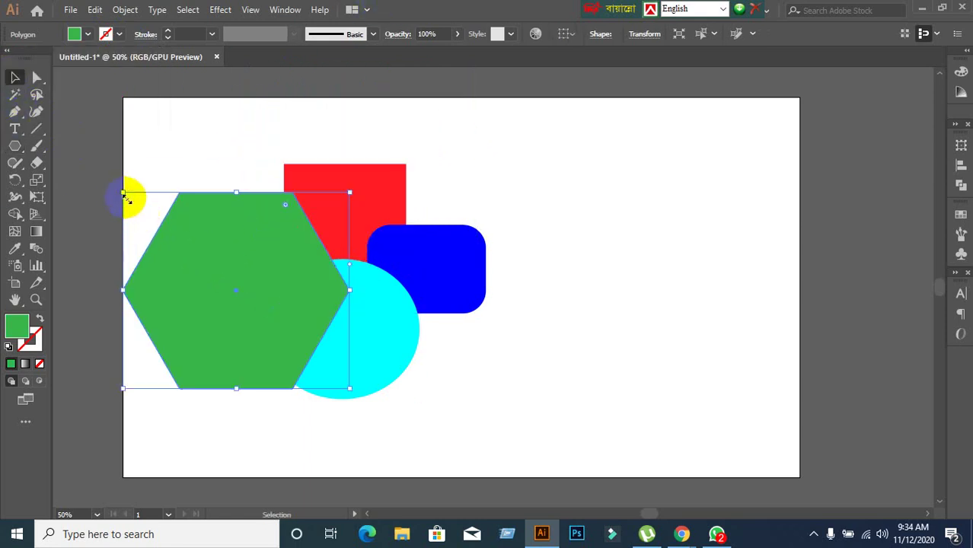
pyautogui.moveTo(121, 195); pyautogui.dragTo(179, 240)
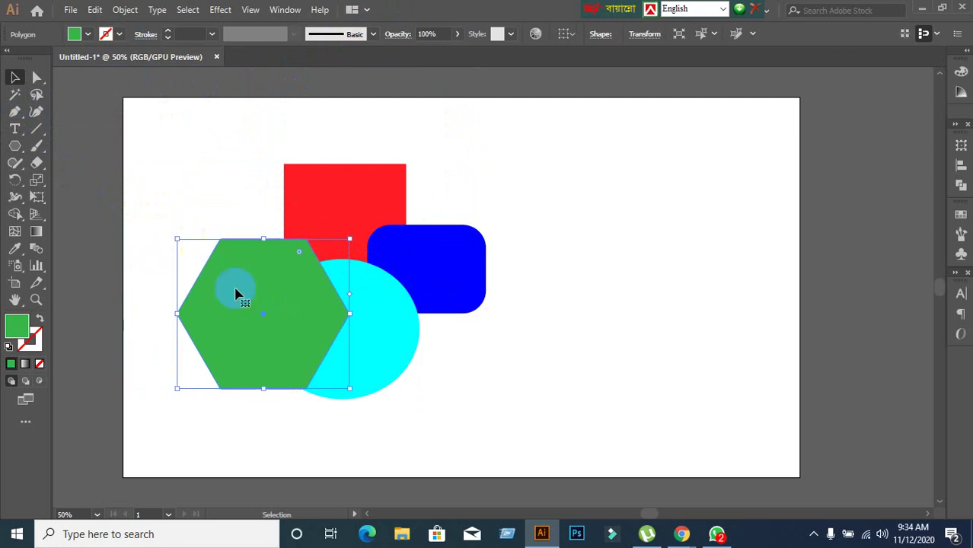
pyautogui.moveTo(236, 293); pyautogui.dragTo(241, 266)
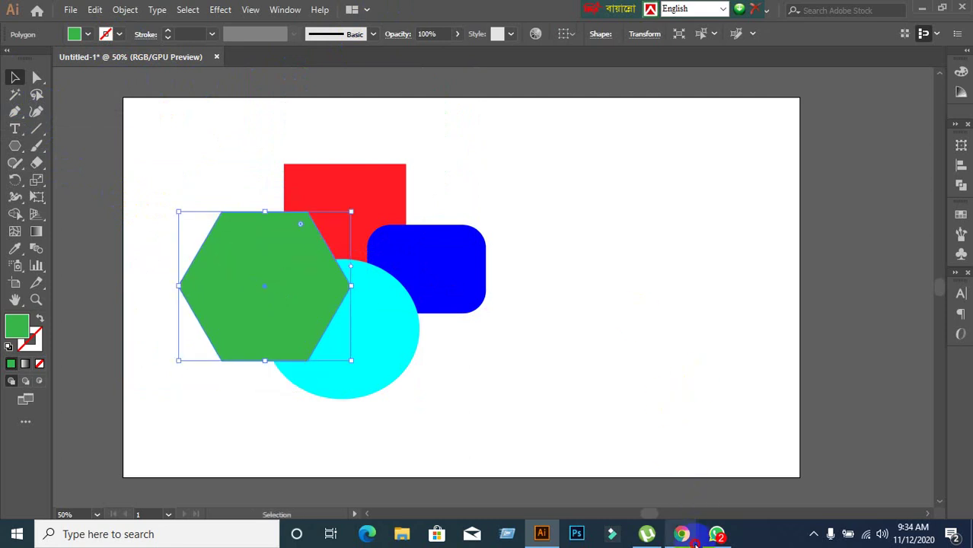
pyautogui.click(610, 502)
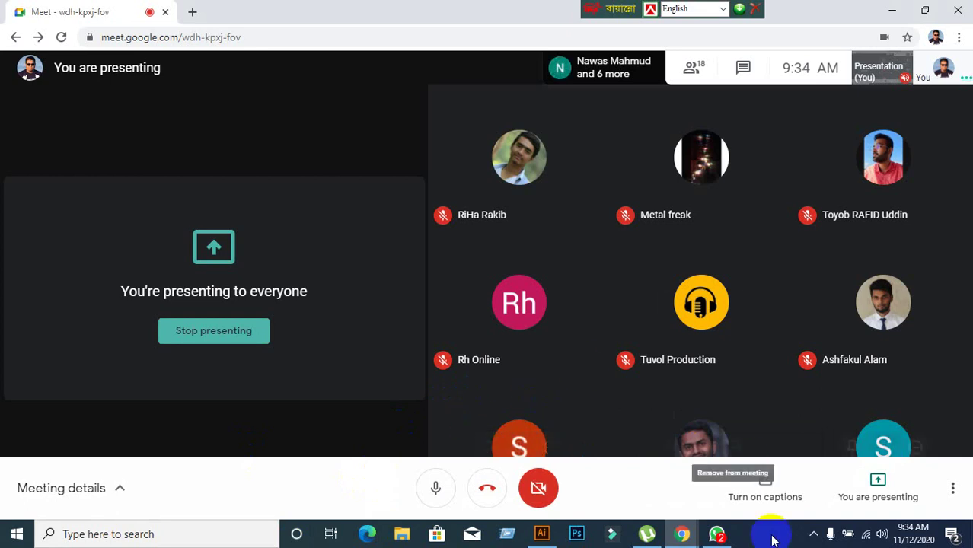
# Step: Draw a star near the artboard's top-left and move it toward the page centre
pyautogui.click(542, 534)
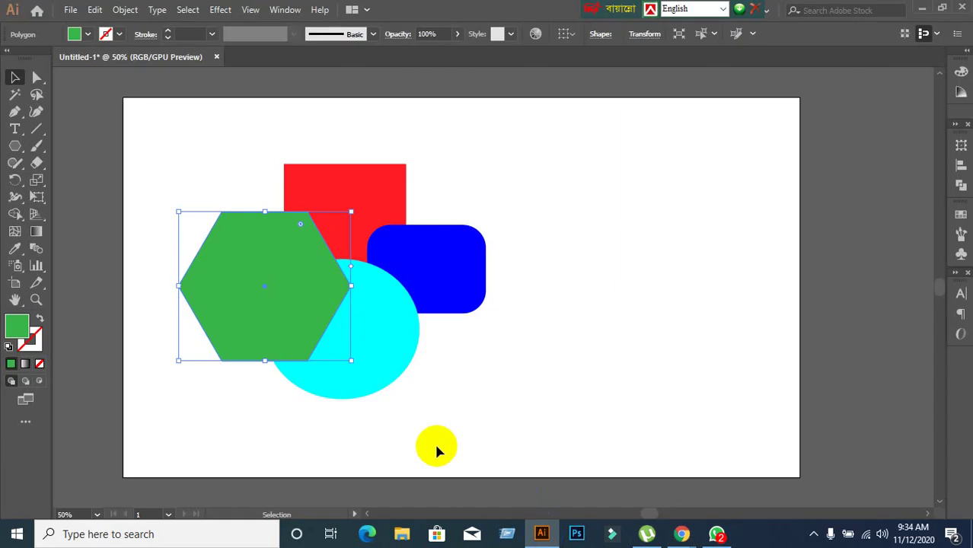
pyautogui.click(441, 438)
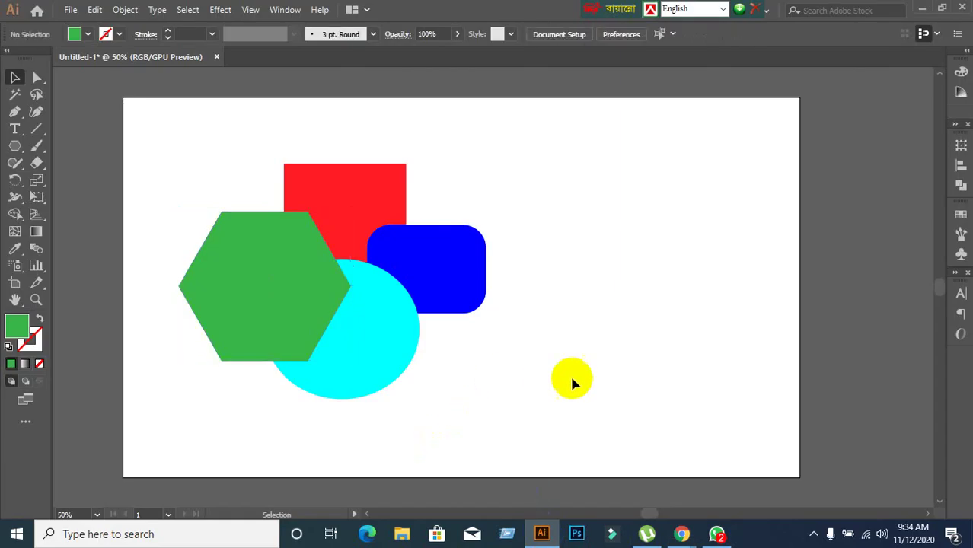
pyautogui.click(13, 146)
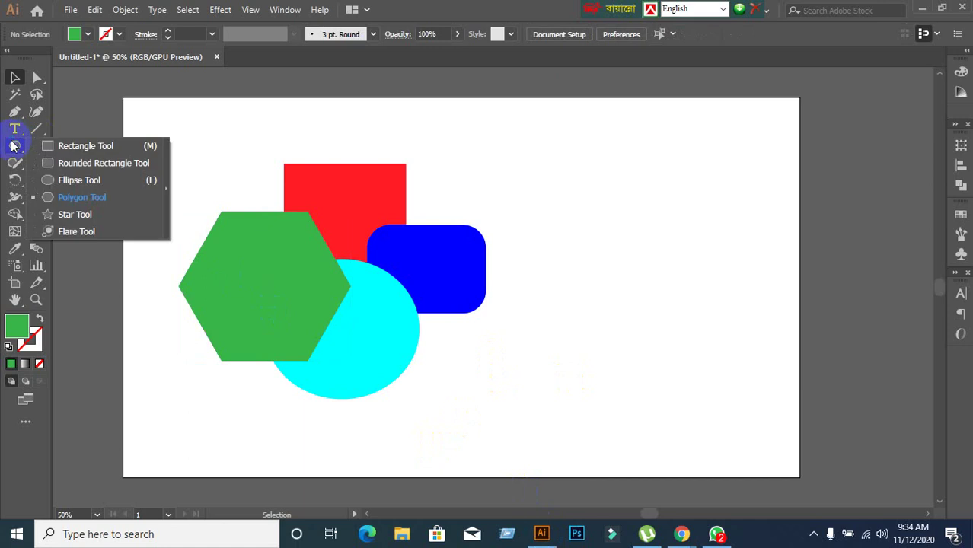
pyautogui.click(91, 214)
pyautogui.moveTo(236, 172); pyautogui.dragTo(335, 251)
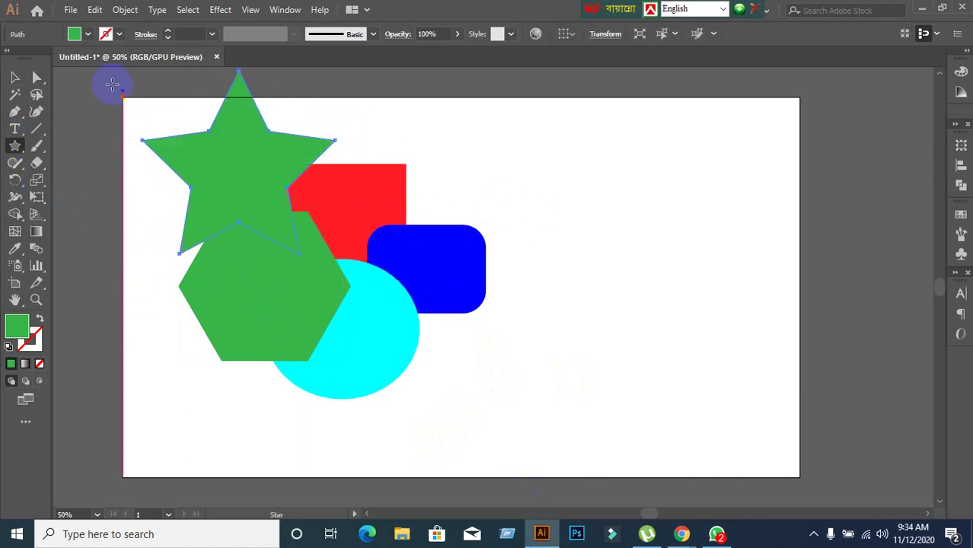
pyautogui.click(15, 77)
pyautogui.moveTo(260, 164); pyautogui.dragTo(411, 191)
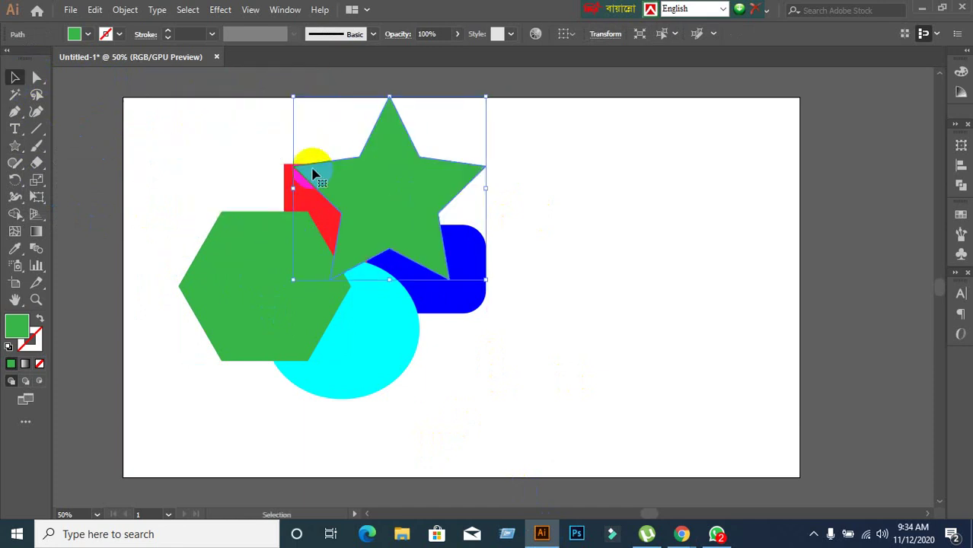
# Step: Fill the star yellow and move it down toward the lower middle
pyautogui.click(87, 38)
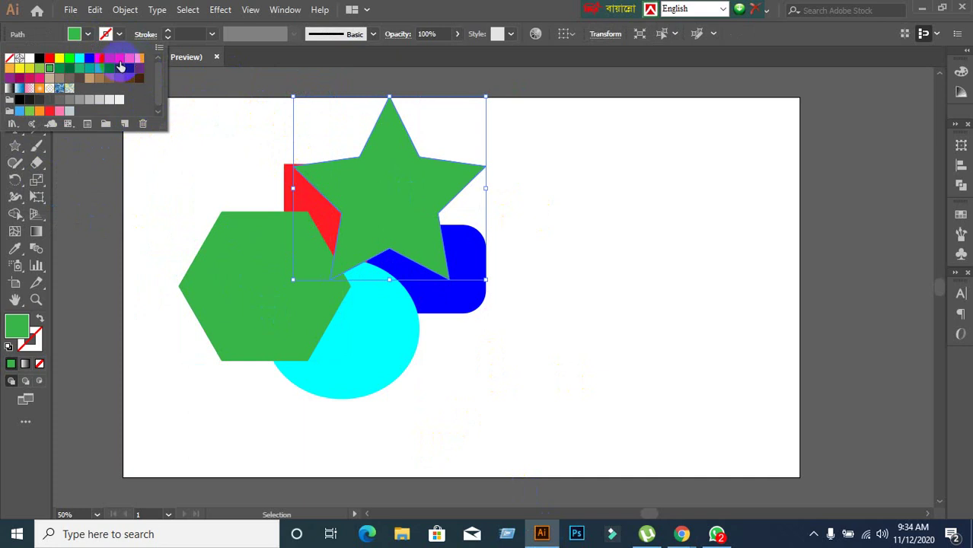
pyautogui.click(120, 58)
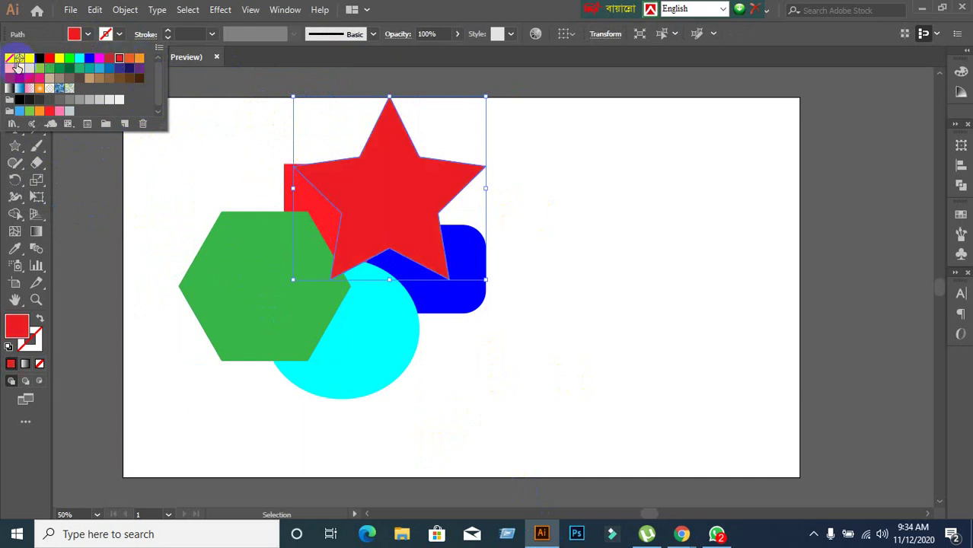
pyautogui.click(20, 68)
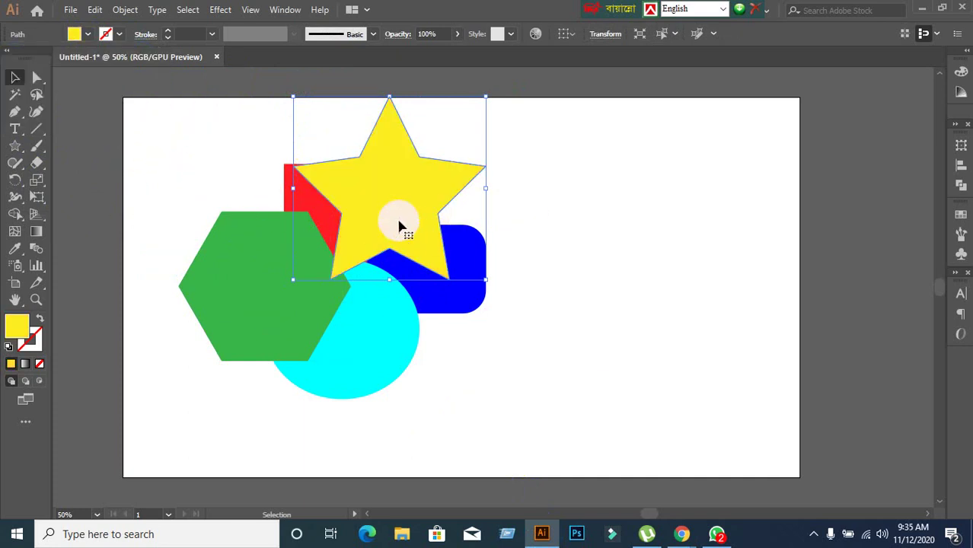
pyautogui.moveTo(374, 172)
pyautogui.mouseDown()
pyautogui.moveTo(446, 325)
pyautogui.moveTo(417, 378)
pyautogui.mouseUp()
# Step: Nudge the yellow star slightly left and down, then select the blue rounded rectangle
pyautogui.click(577, 248)
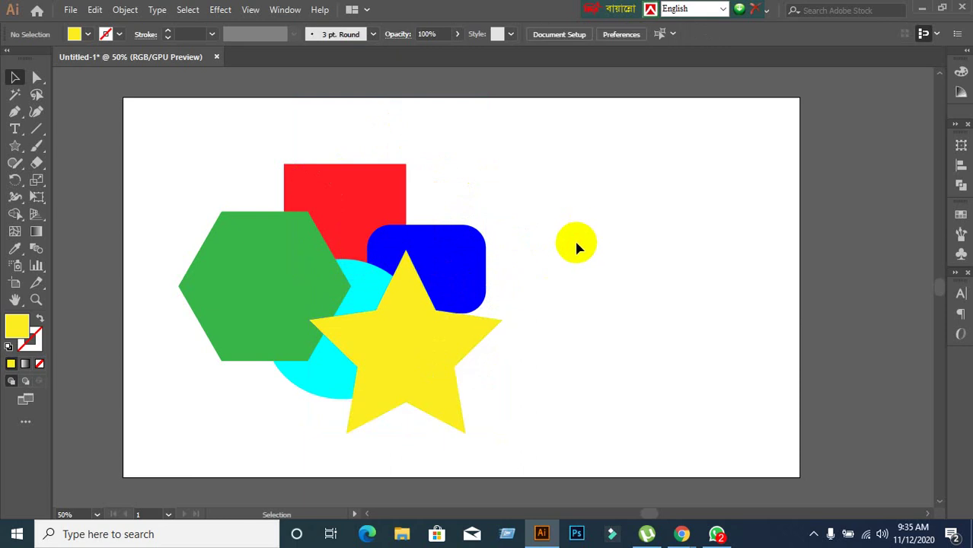
pyautogui.click(454, 344)
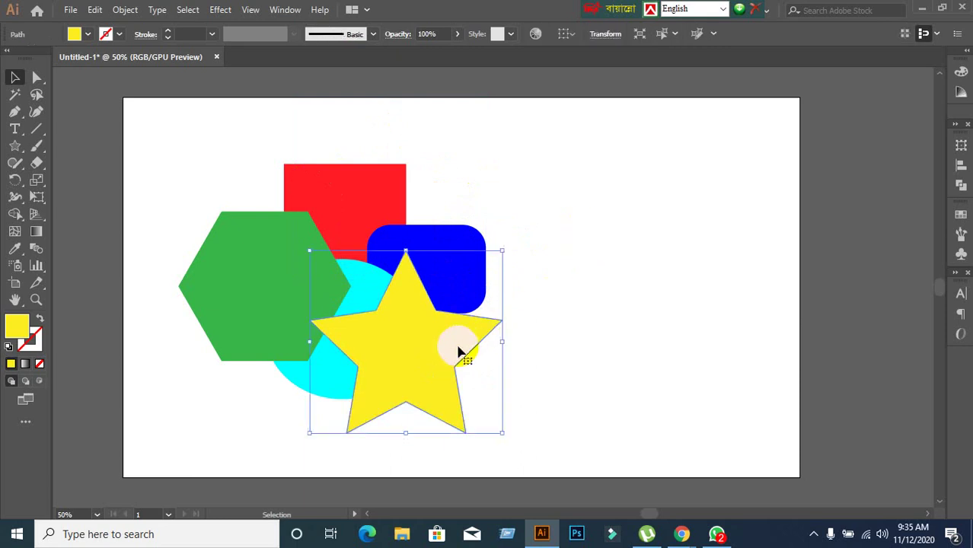
pyautogui.click(254, 334)
pyautogui.moveTo(444, 406); pyautogui.dragTo(424, 412)
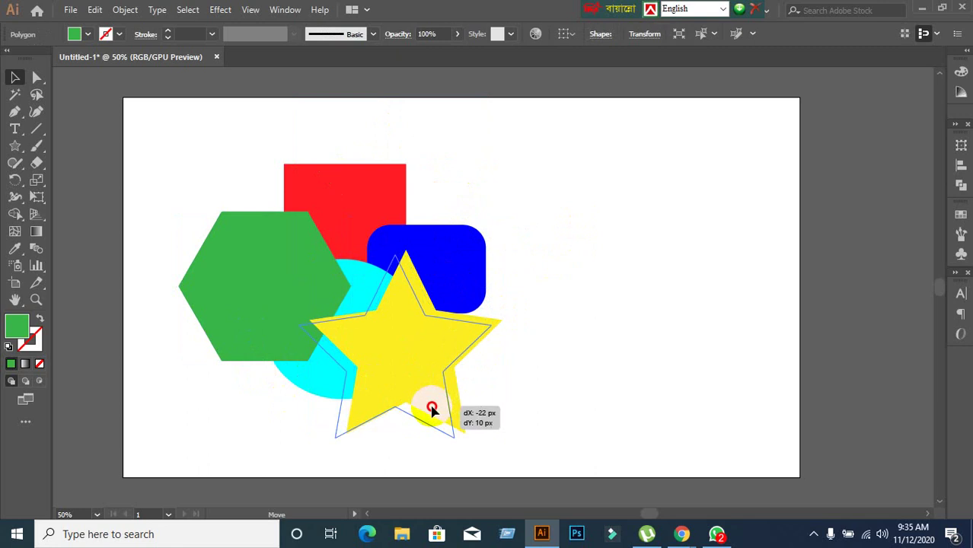
pyautogui.click(531, 336)
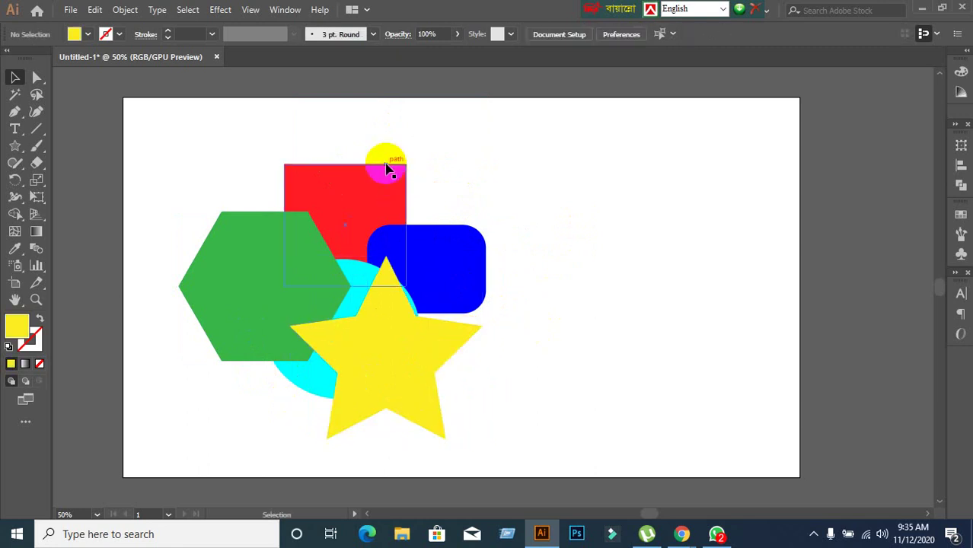
pyautogui.click(390, 174)
pyautogui.click(460, 265)
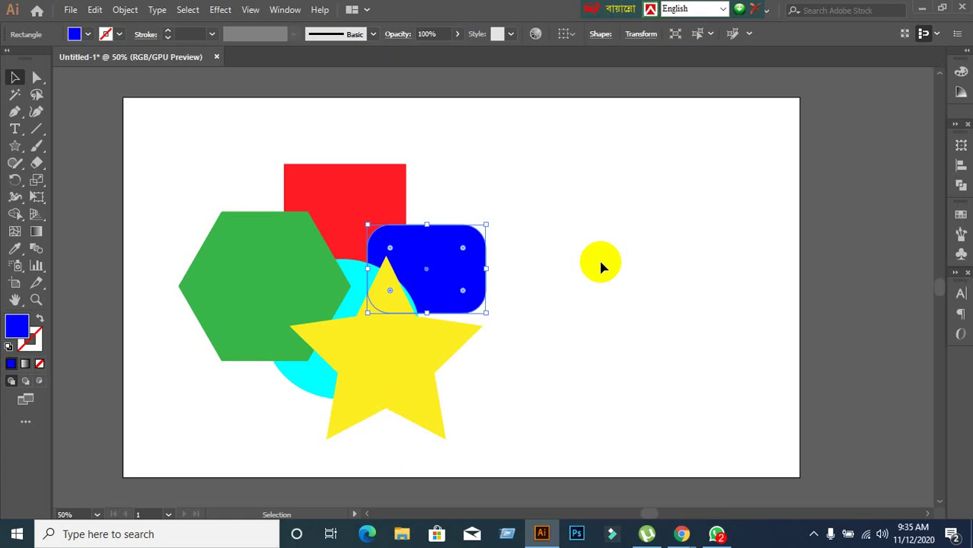
pyautogui.click(601, 267)
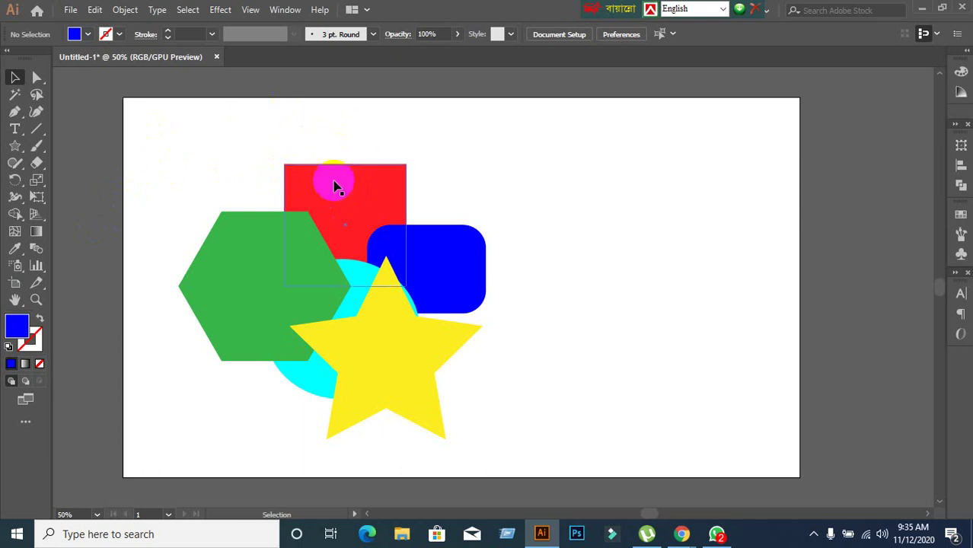
pyautogui.click(335, 187)
# Step: Arrange the red square to the front and the yellow star to the back
pyautogui.rightClick(335, 186)
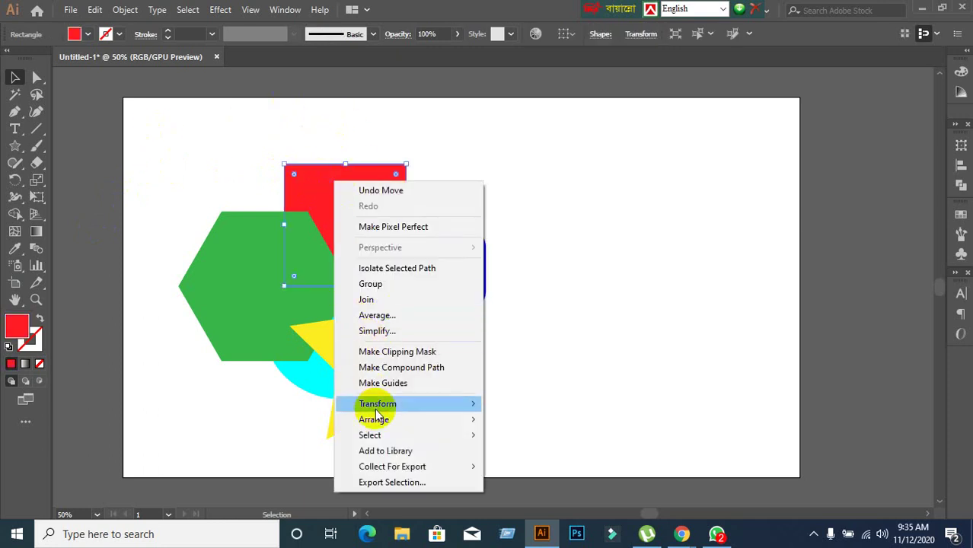
pyautogui.moveTo(374, 420)
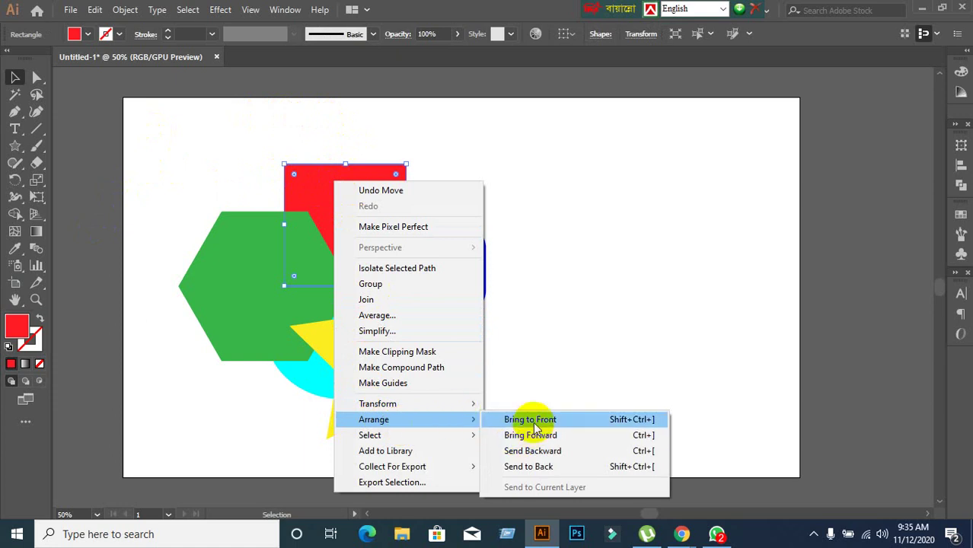
pyautogui.click(533, 420)
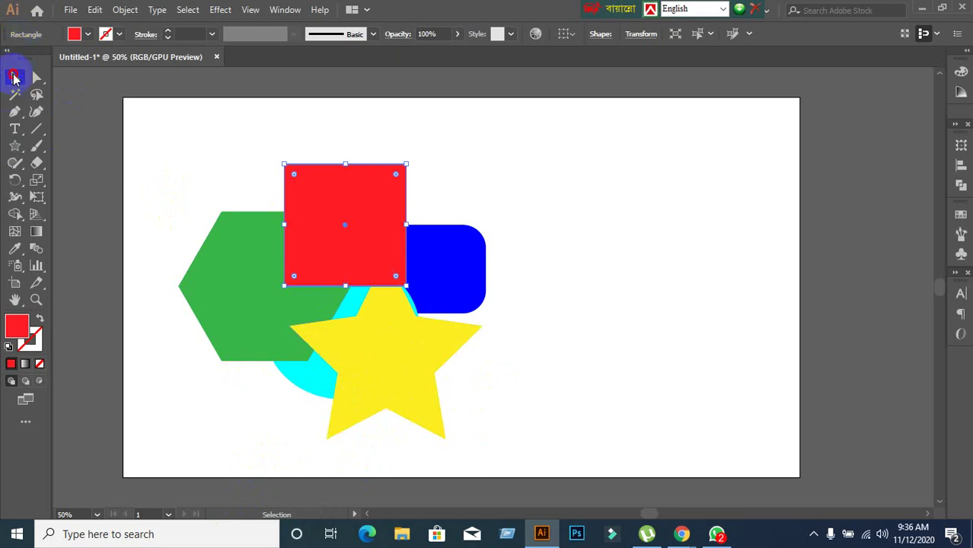
pyautogui.click(383, 387)
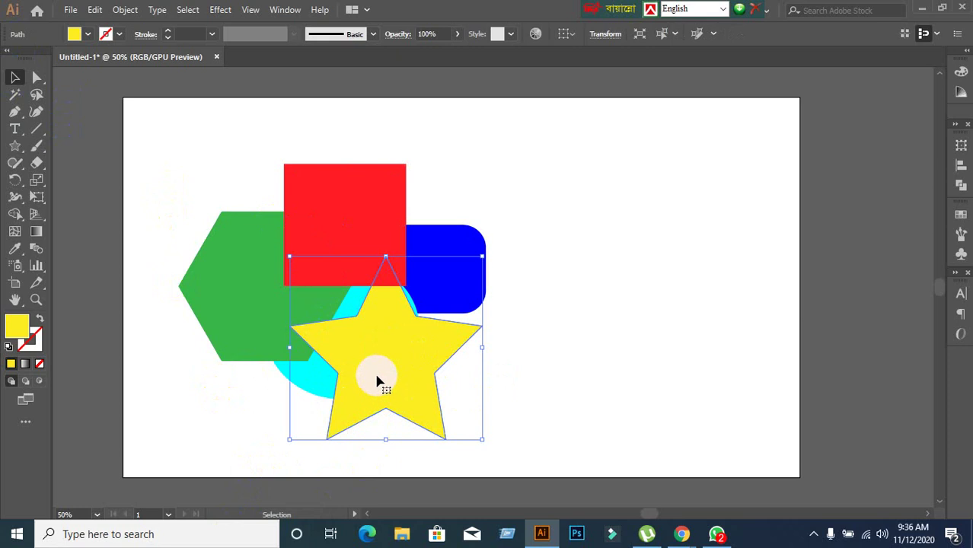
pyautogui.rightClick(382, 361)
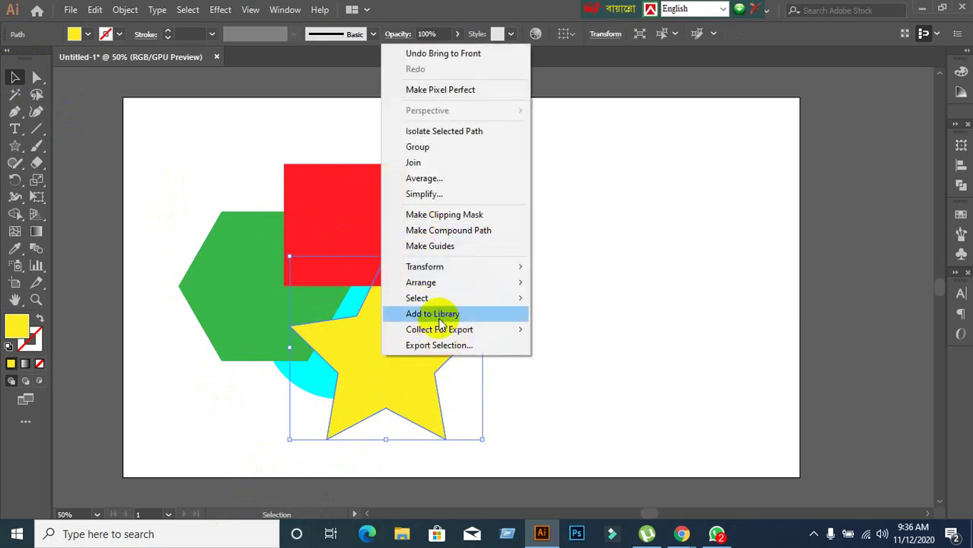
pyautogui.moveTo(421, 282)
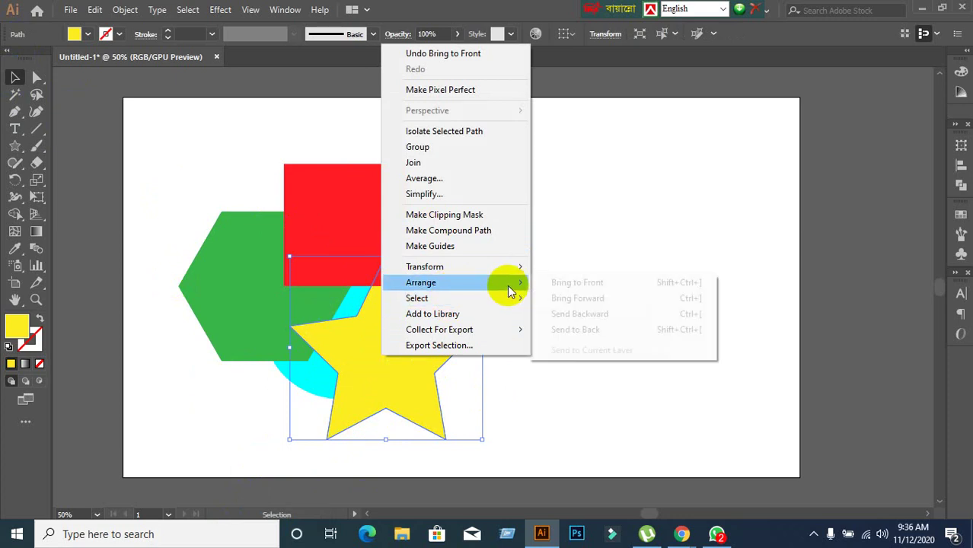
pyautogui.click(592, 330)
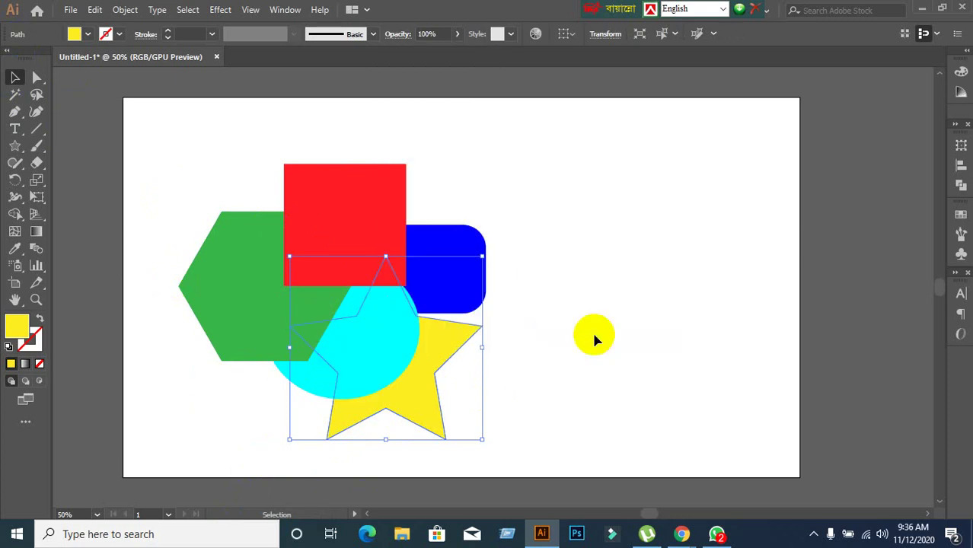
pyautogui.click(592, 330)
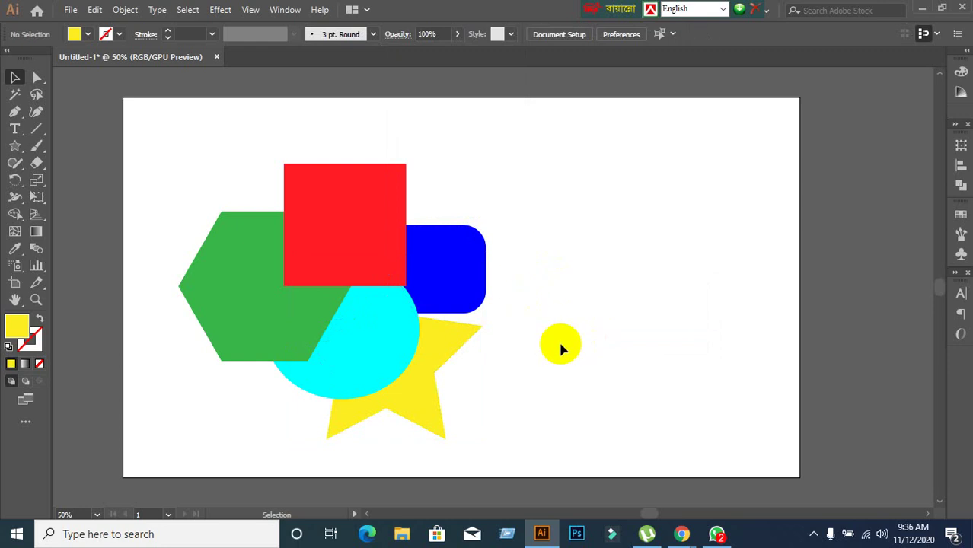
# Step: Move the blue rounded rectangle slightly down and right, then select the yellow star
pyautogui.click(466, 281)
pyautogui.doubleClick(467, 282)
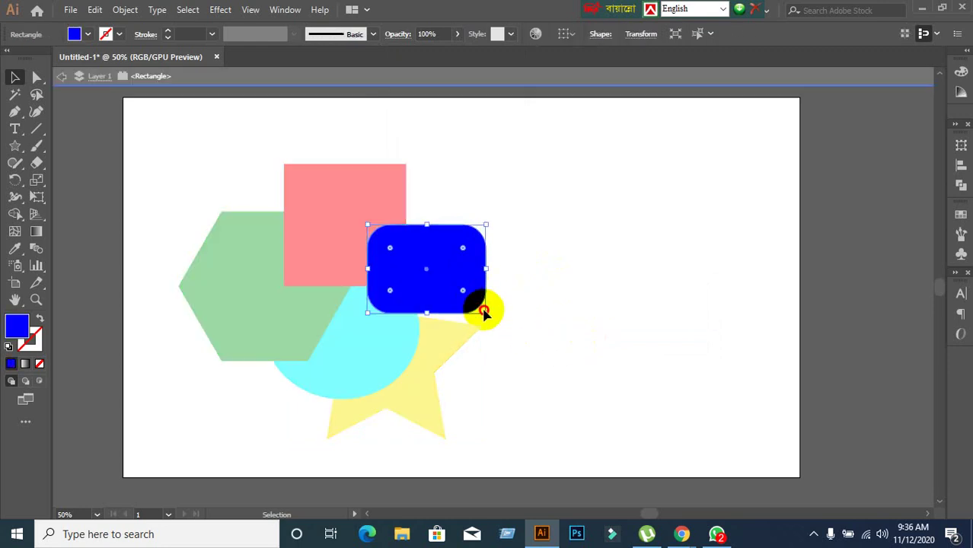
pyautogui.click(63, 77)
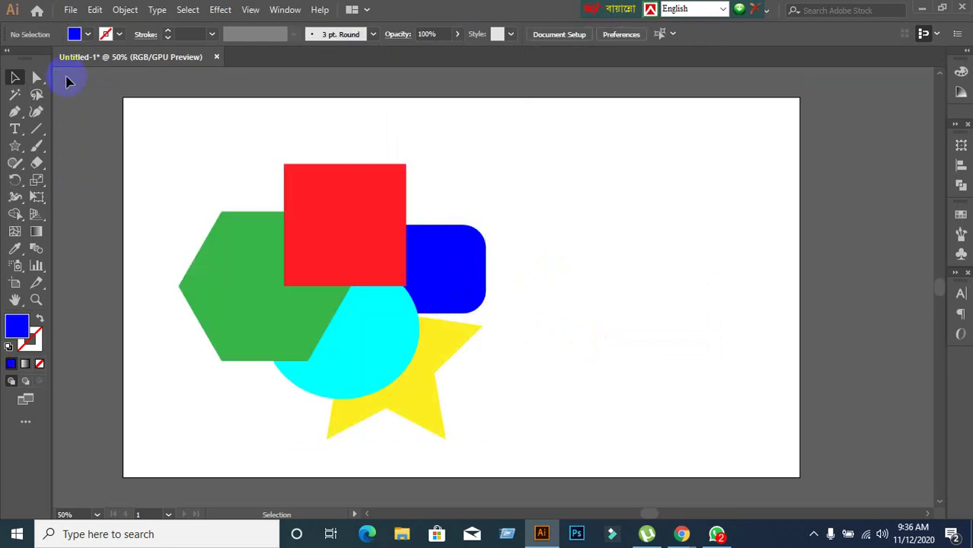
pyautogui.moveTo(465, 299); pyautogui.dragTo(479, 324)
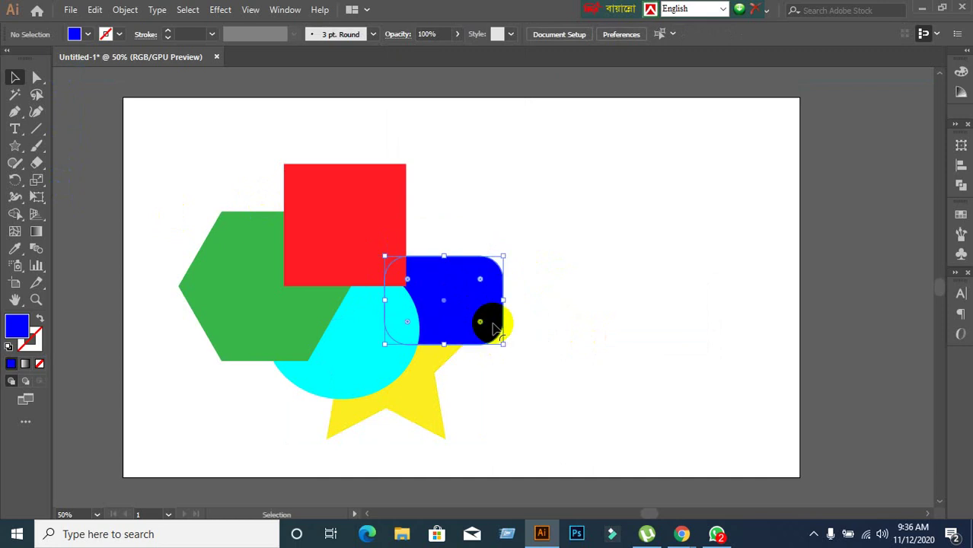
pyautogui.click(517, 282)
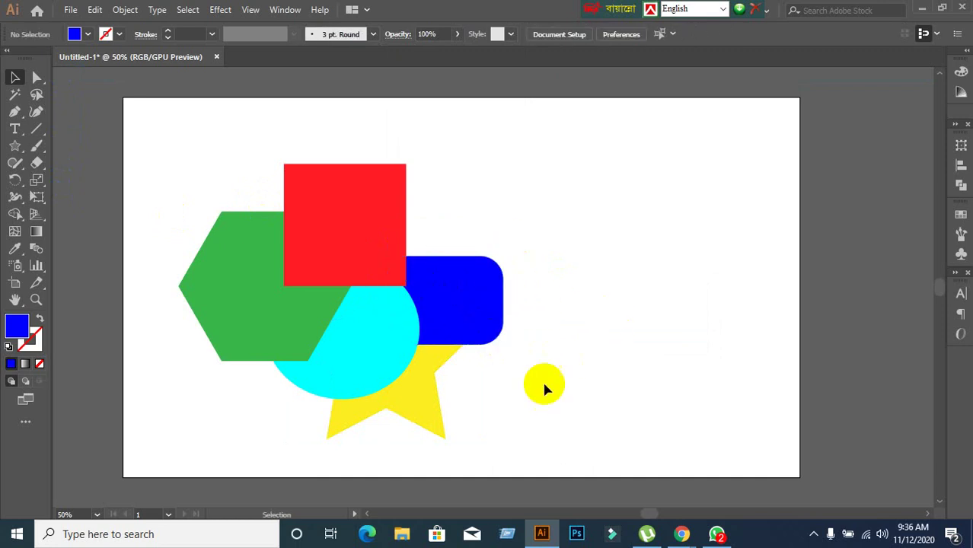
pyautogui.click(423, 411)
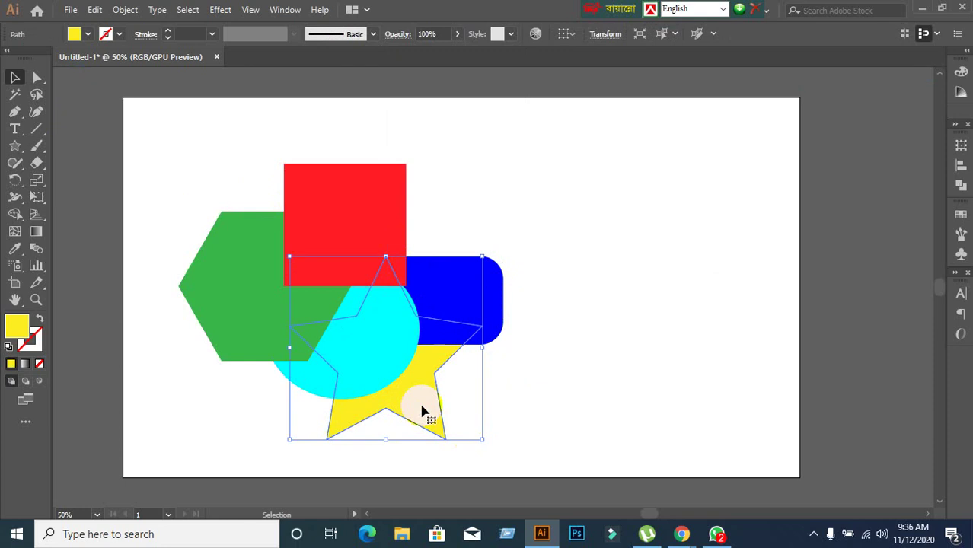
# Step: Bring the yellow star forward twice, above the blue rectangle and cyan circle
pyautogui.rightClick(423, 412)
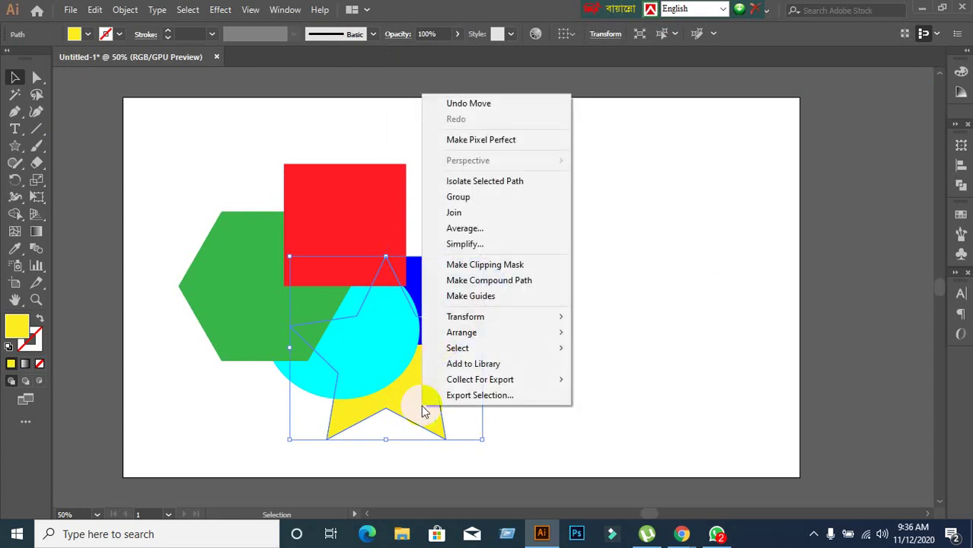
pyautogui.moveTo(462, 333)
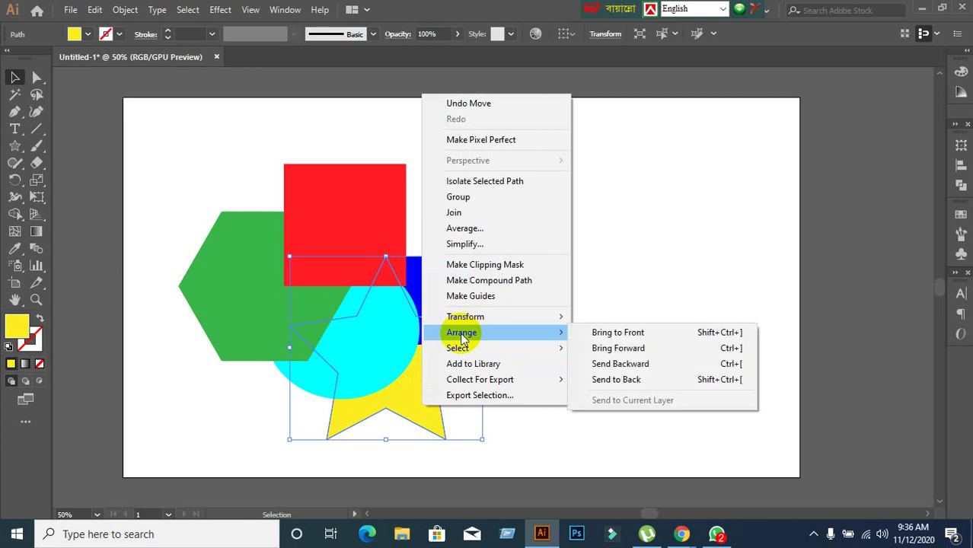
pyautogui.click(632, 355)
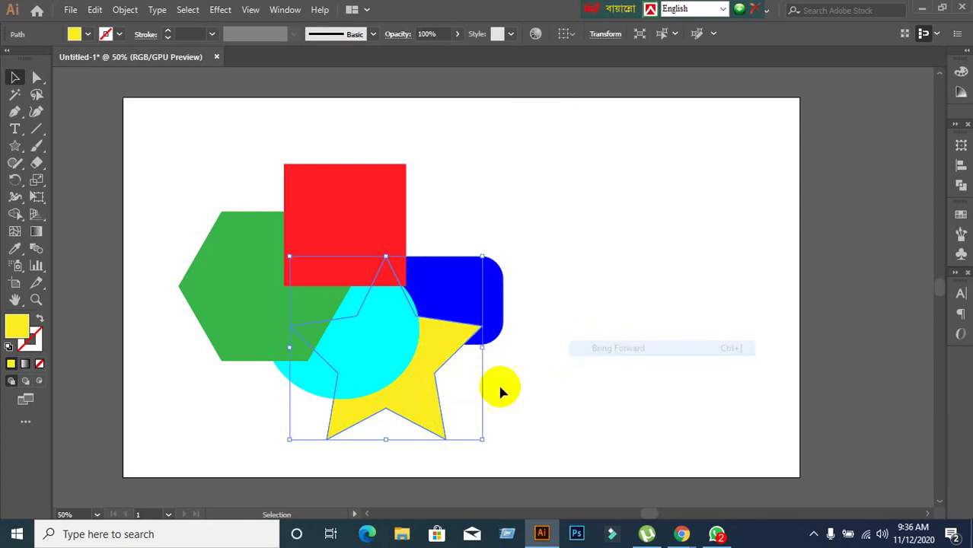
pyautogui.rightClick(419, 400)
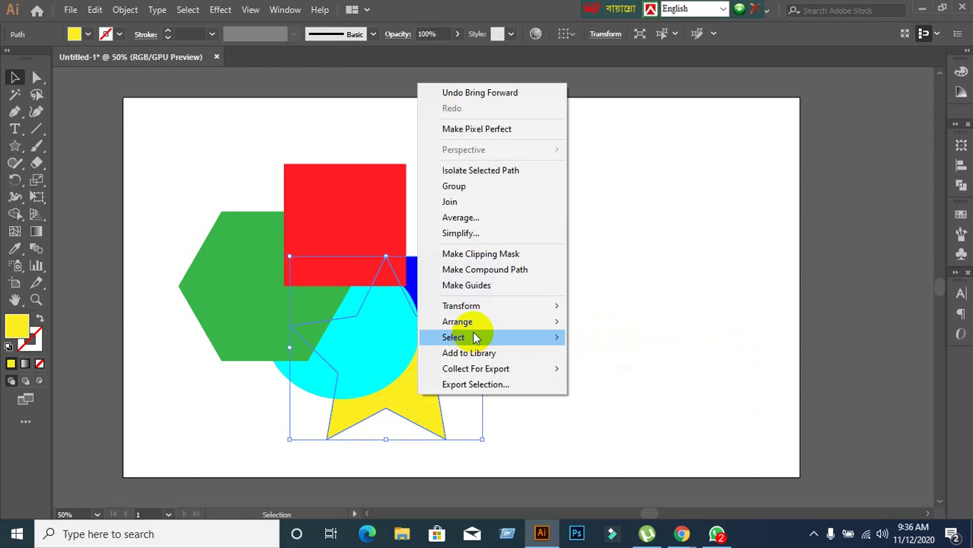
pyautogui.moveTo(458, 321)
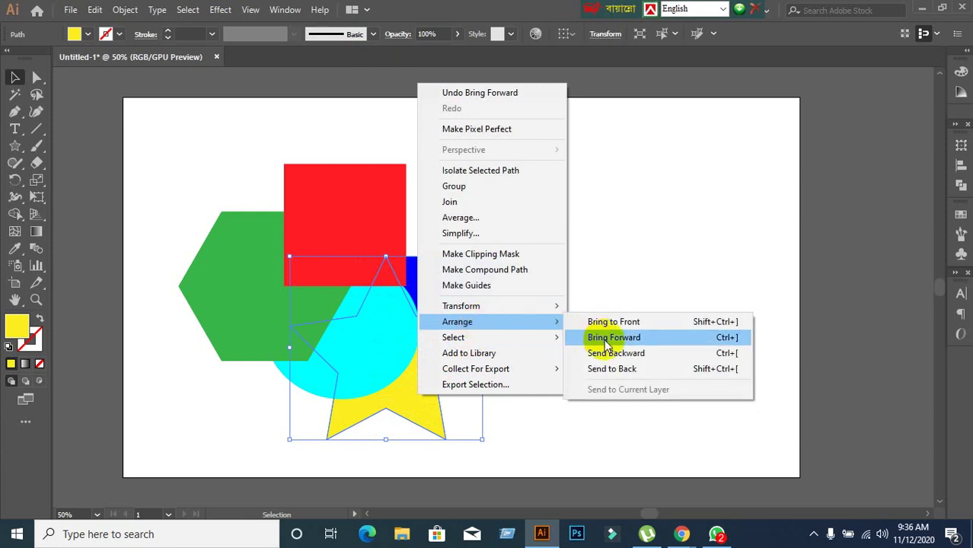
pyautogui.click(605, 338)
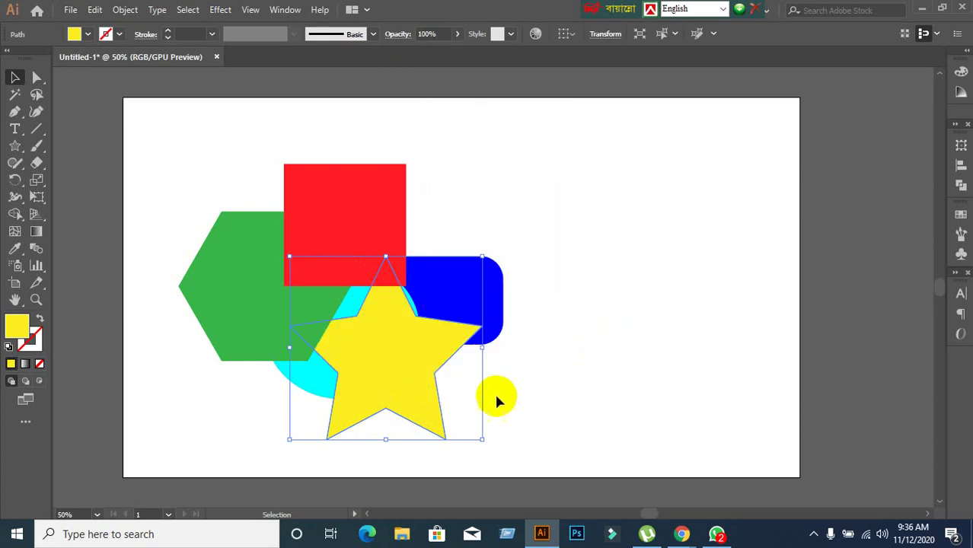
pyautogui.click(222, 412)
# Step: Bring the green hexagon forward one step and send the star back one step
pyautogui.click(364, 268)
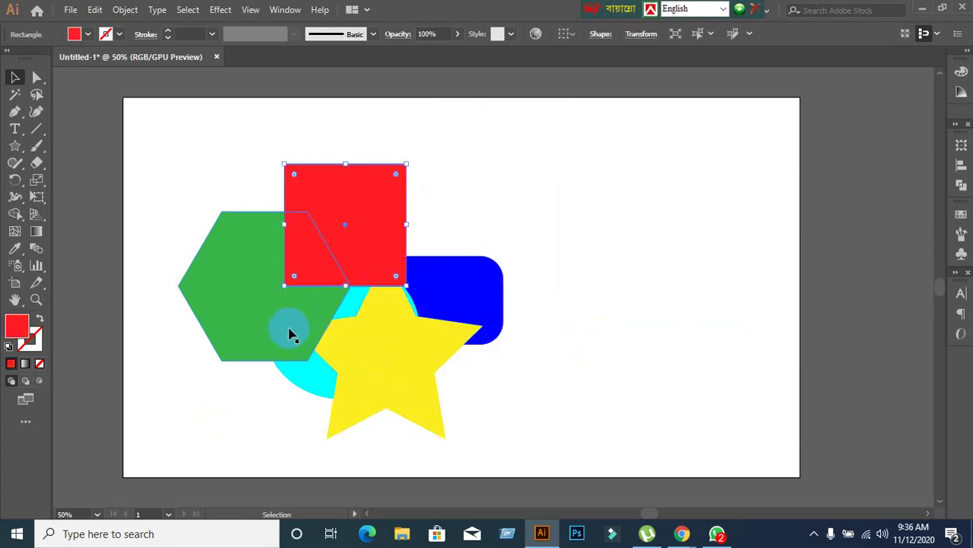
pyautogui.click(267, 339)
pyautogui.rightClick(268, 328)
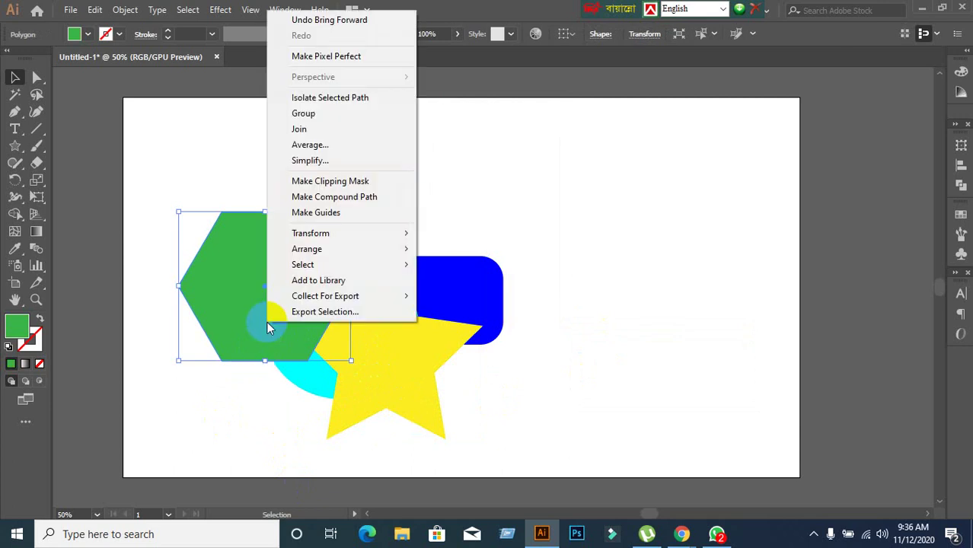
pyautogui.moveTo(307, 249)
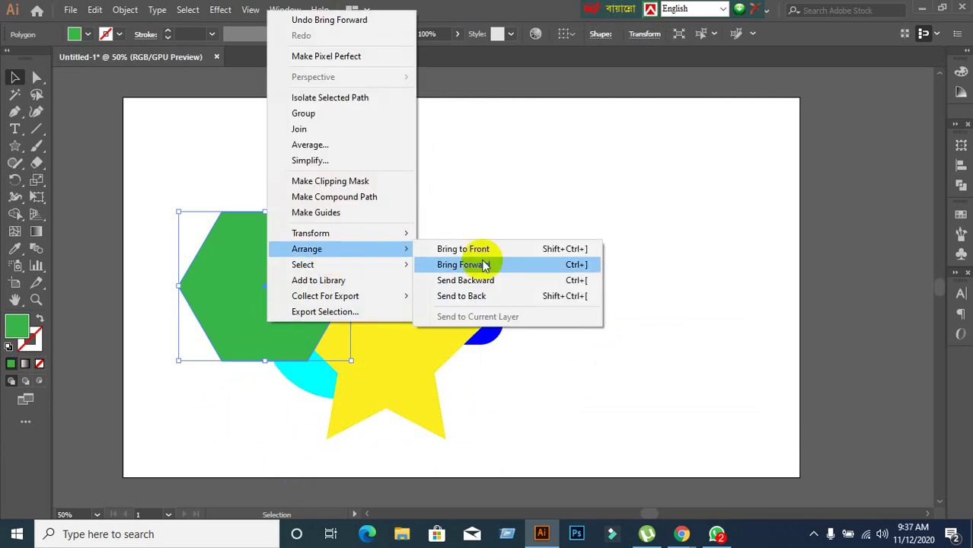
pyautogui.click(487, 280)
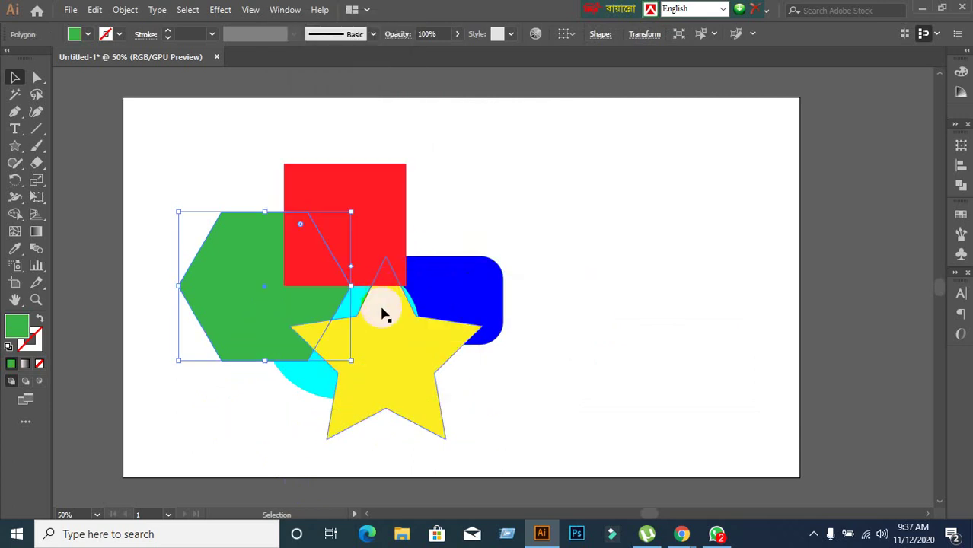
pyautogui.click(391, 365)
pyautogui.rightClick(390, 366)
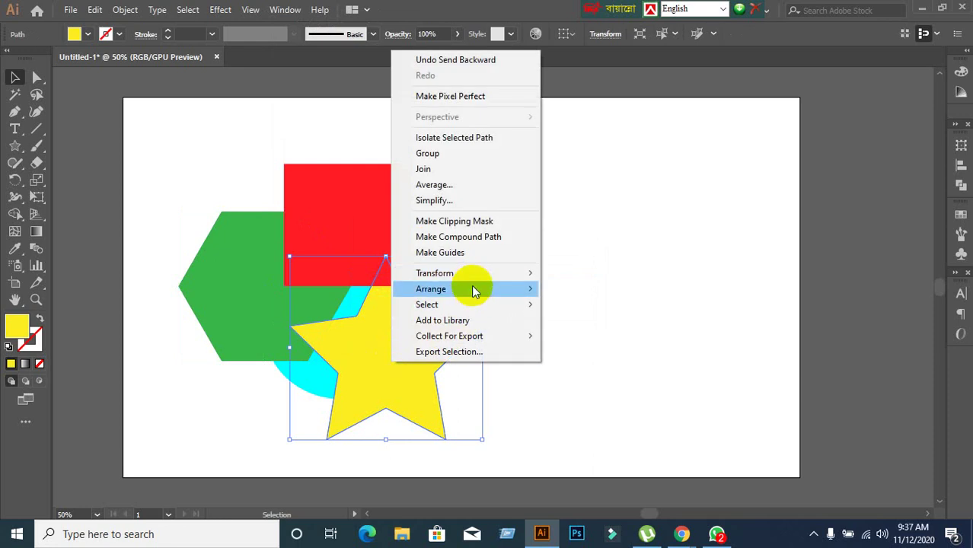
pyautogui.click(590, 321)
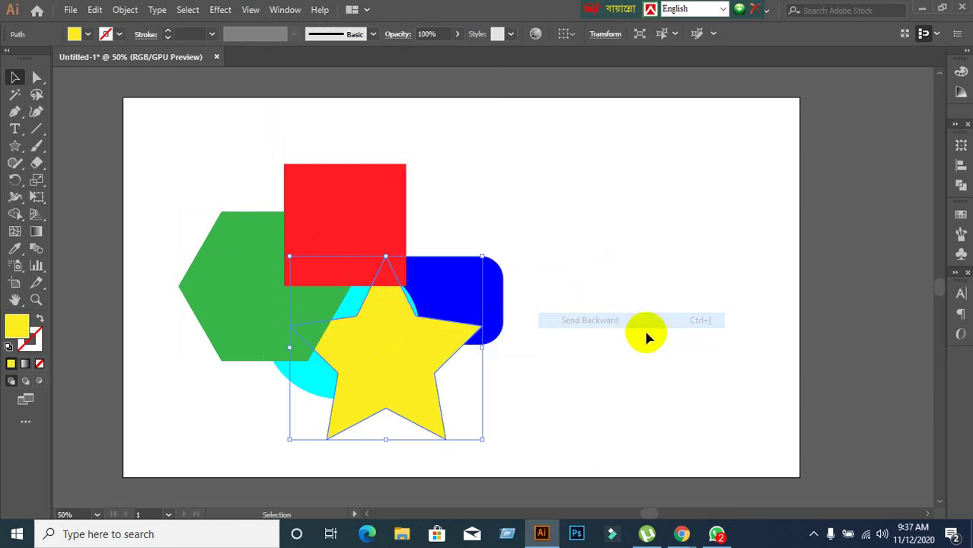
pyautogui.click(645, 333)
pyautogui.click(482, 305)
# Step: Use Arrange > Bring to Front on the blue rounded rectangle
pyautogui.rightClick(482, 307)
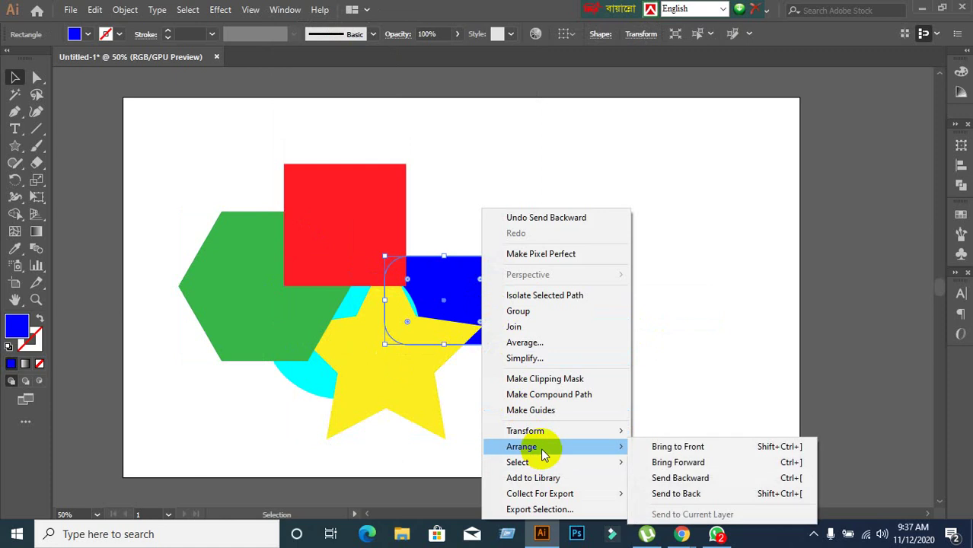
pyautogui.moveTo(522, 447)
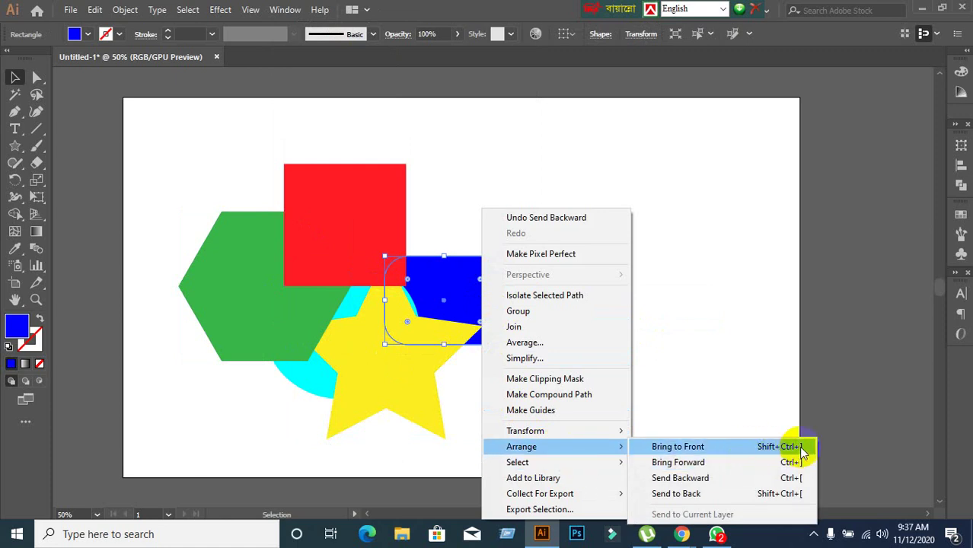
pyautogui.click(796, 446)
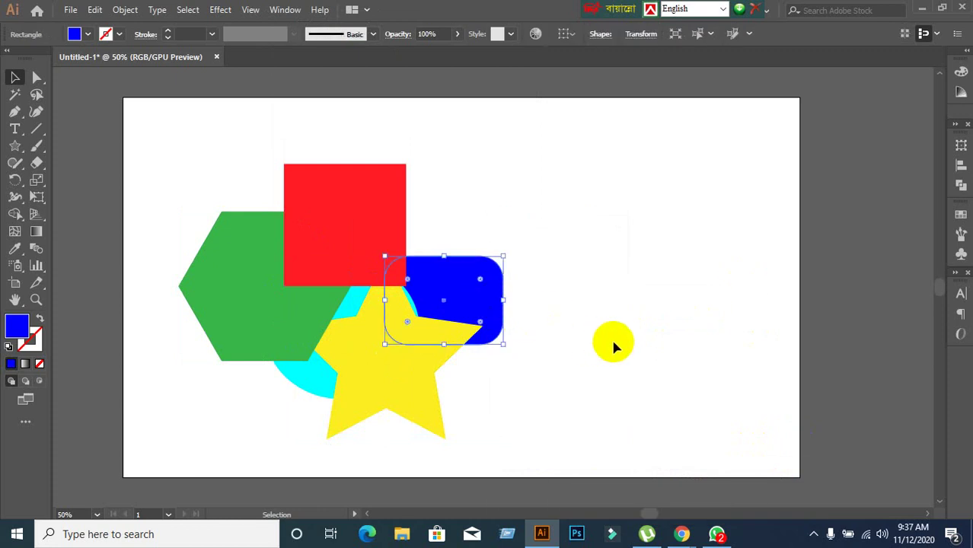
pyautogui.press('ctrl')
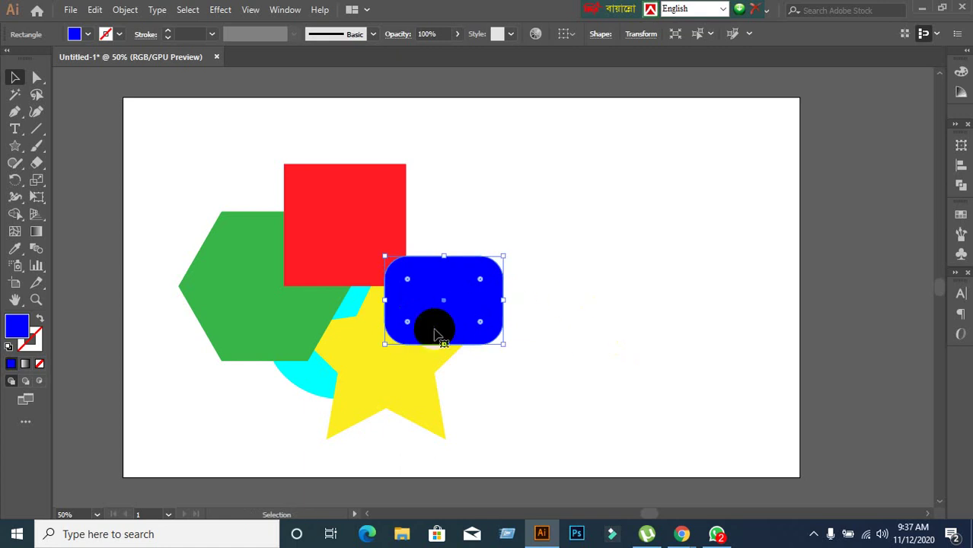
# Step: Select the cyan circle and shift it slightly to the left
pyautogui.click(237, 446)
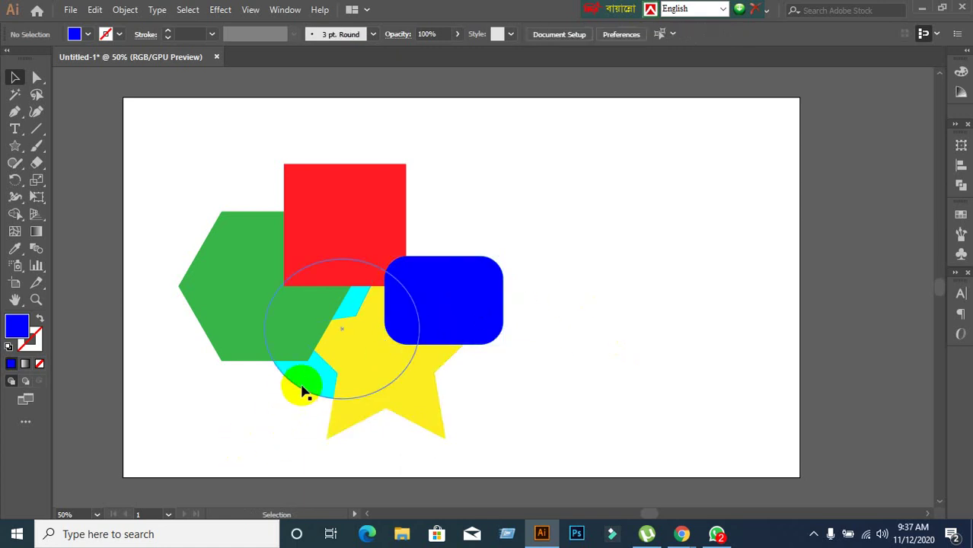
pyautogui.click(304, 388)
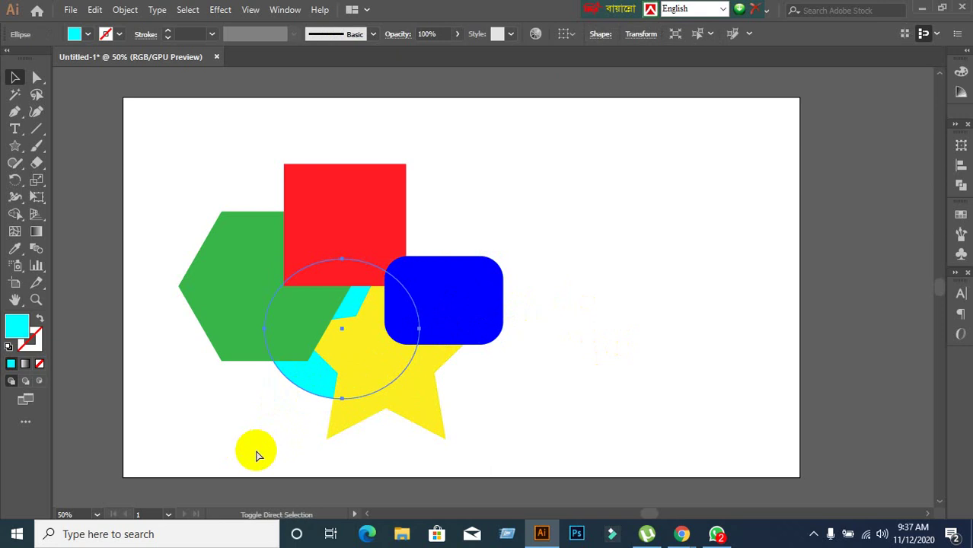
pyautogui.hotkey('ctrl', 'shift', ']')
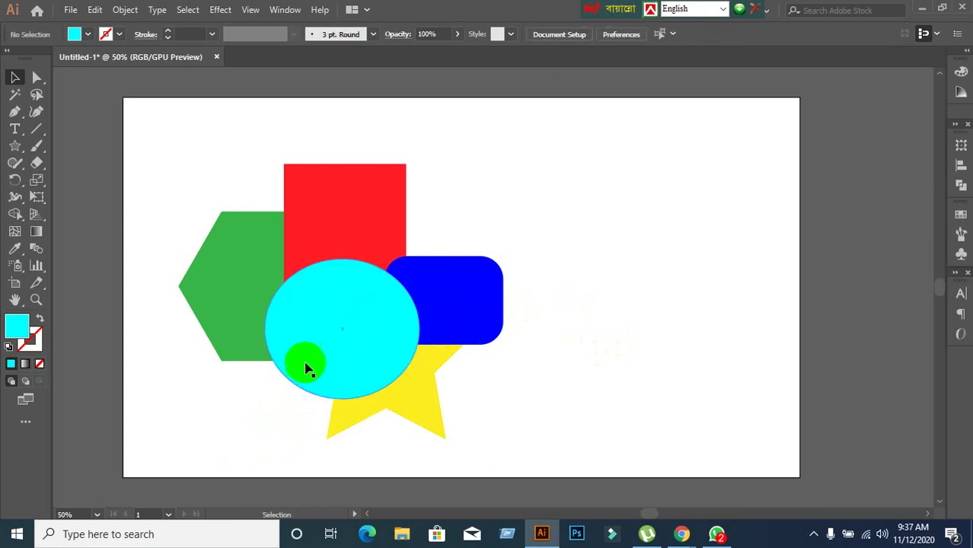
pyautogui.doubleClick(304, 364)
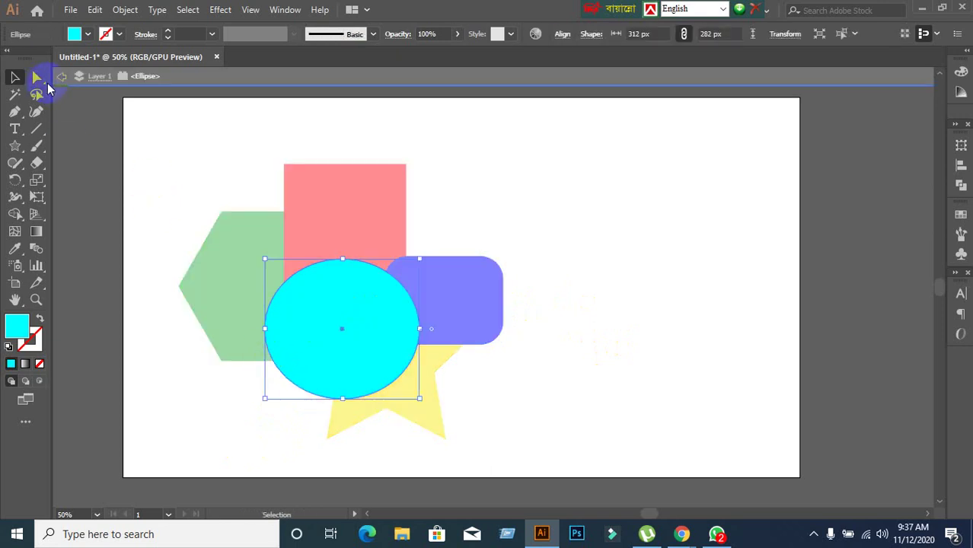
pyautogui.click(59, 77)
pyautogui.moveTo(328, 366); pyautogui.dragTo(304, 366)
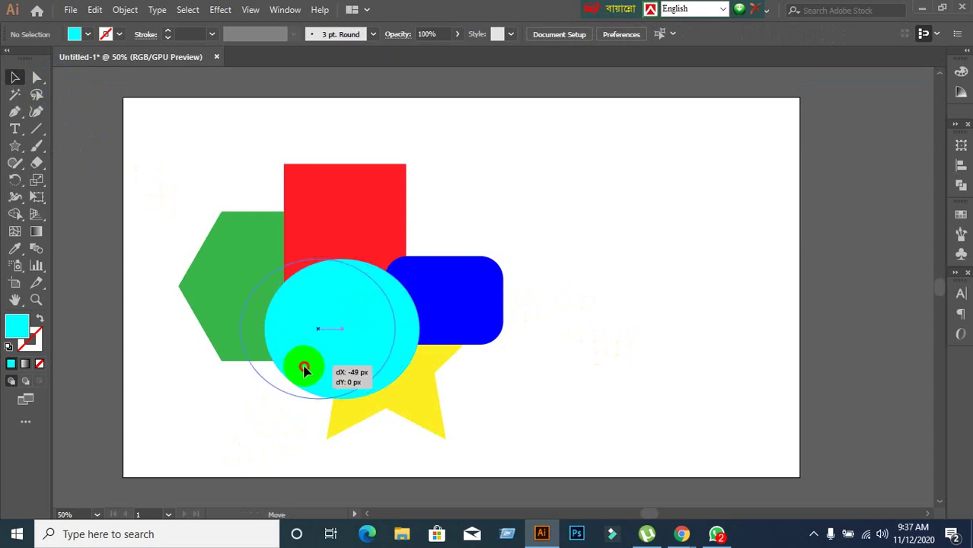
# Step: Send the cyan circle behind all other shapes
pyautogui.rightClick(305, 366)
pyautogui.moveTo(345, 288)
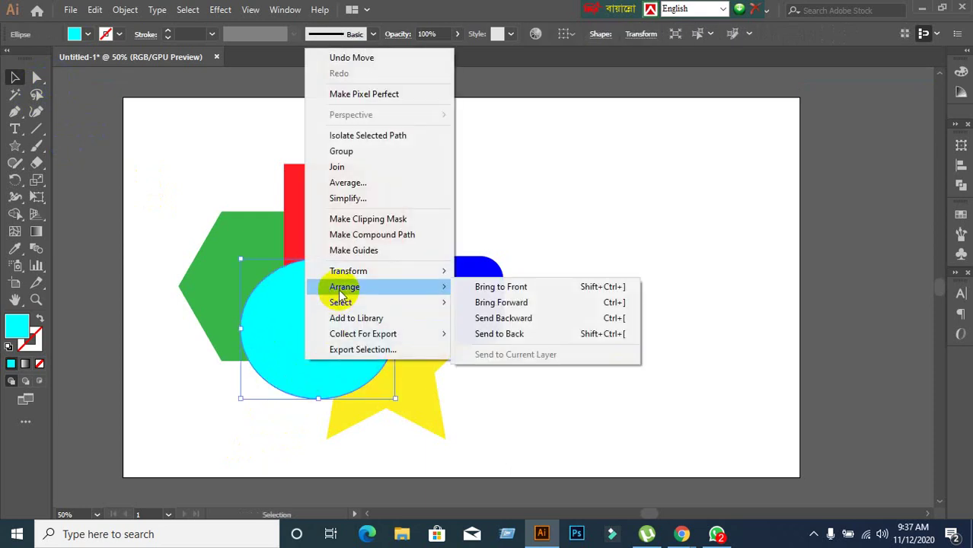
pyautogui.click(537, 323)
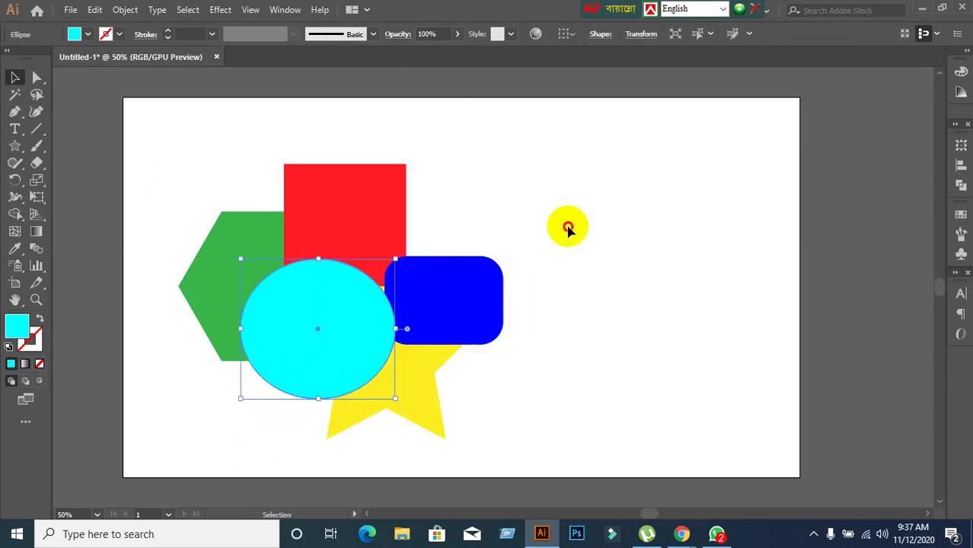
pyautogui.press('a')
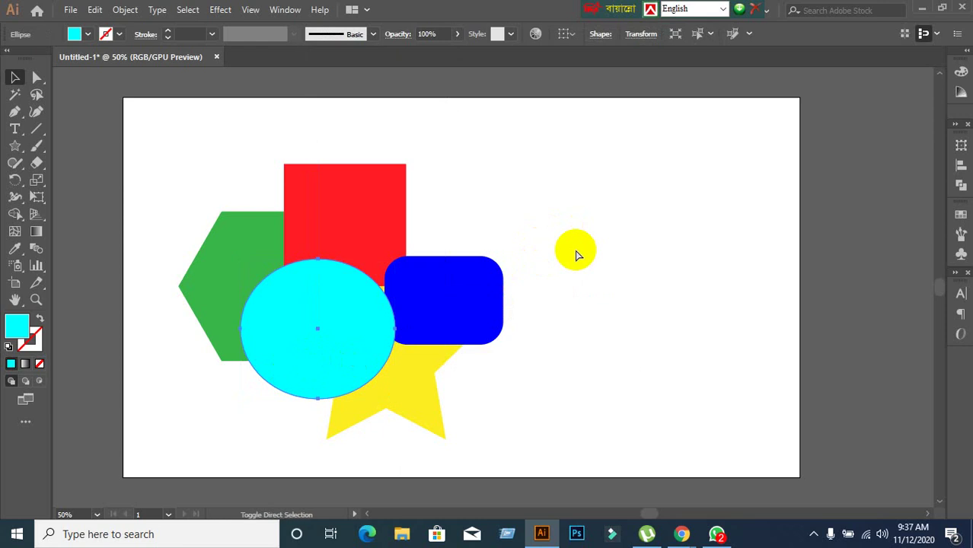
pyautogui.hotkey('ctrl', 'shift', '[')
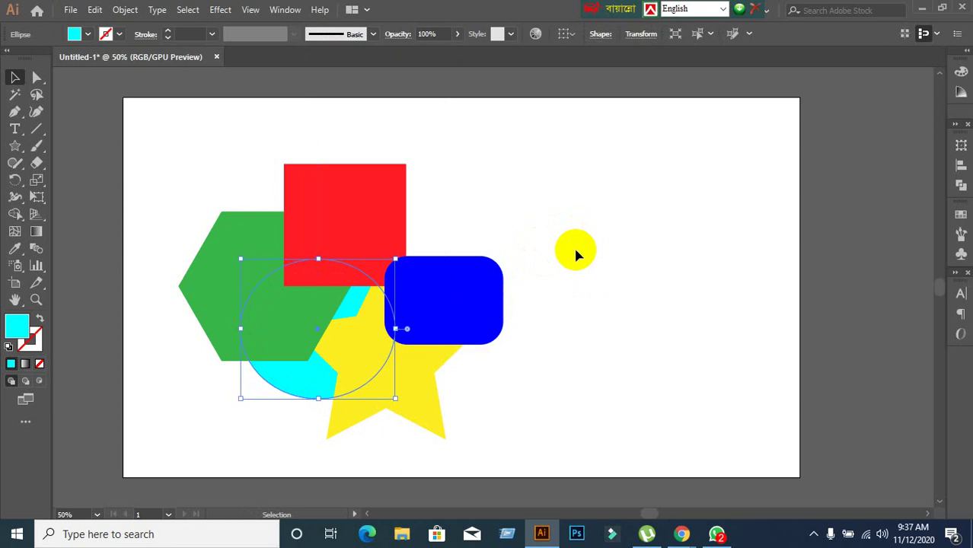
pyautogui.click(575, 250)
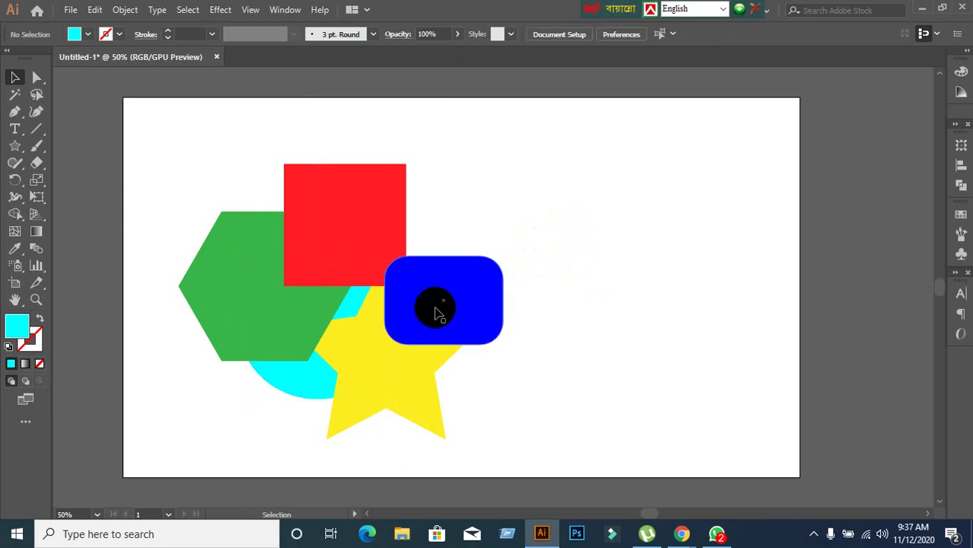
pyautogui.click(293, 326)
pyautogui.click(601, 227)
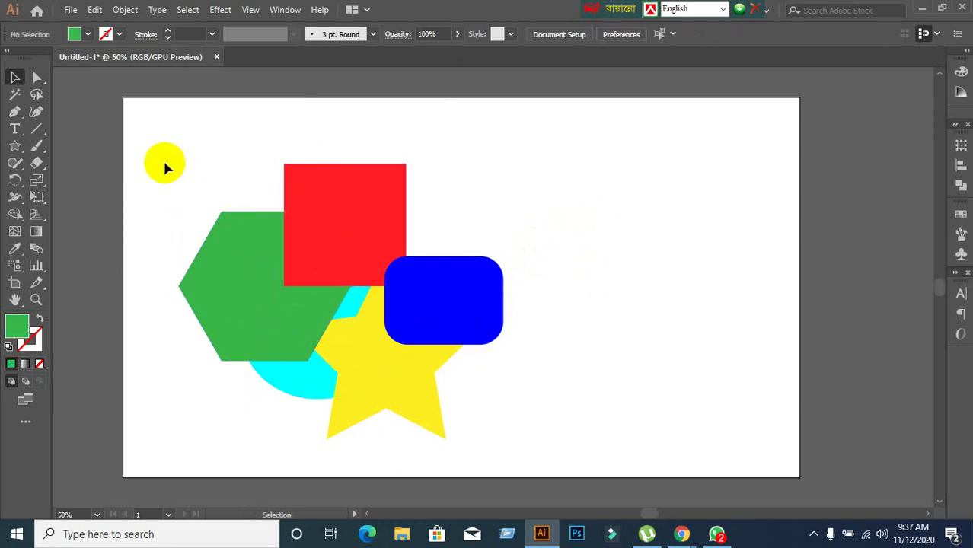
# Step: Marquee-select all five shapes and move them together up and right
pyautogui.moveTo(165, 165); pyautogui.dragTo(491, 369)
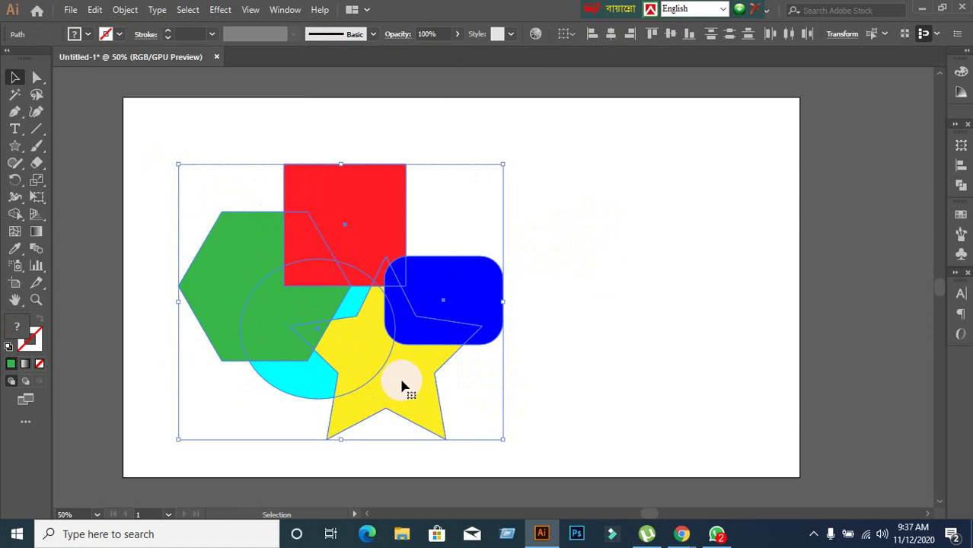
pyautogui.moveTo(415, 378); pyautogui.dragTo(512, 348)
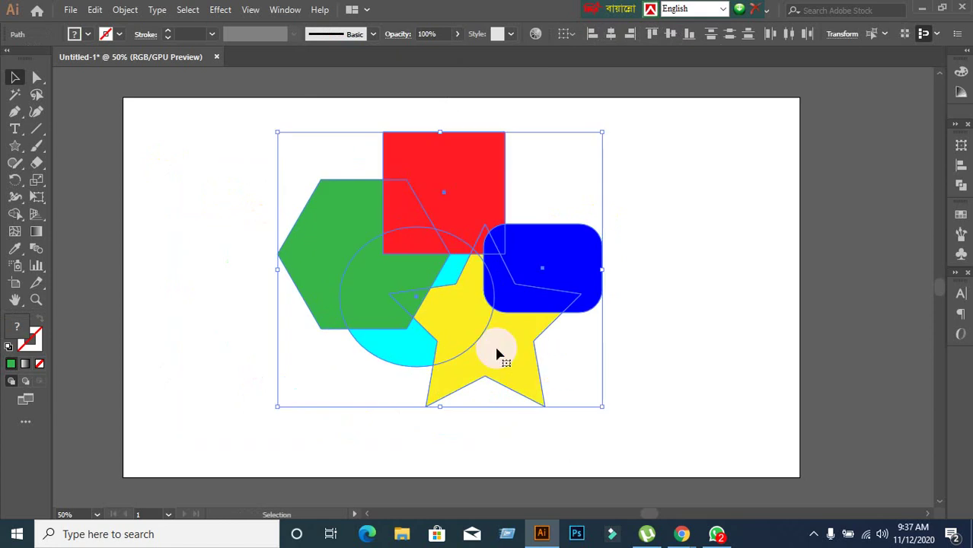
pyautogui.click(648, 365)
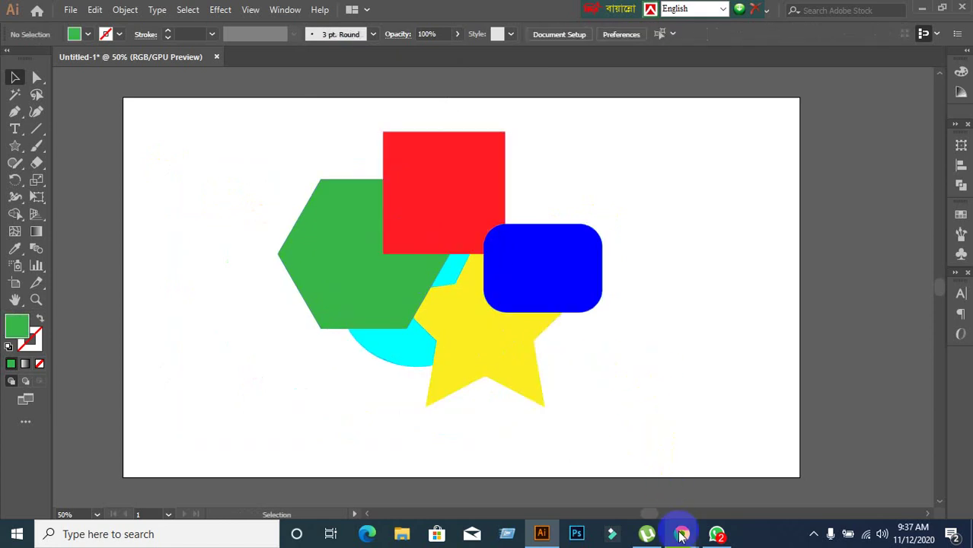
# Step: Glance at the Google Meet window, then minimise it and Illustrator to show the desktop
pyautogui.moveTo(681, 535)
pyautogui.click(560, 481)
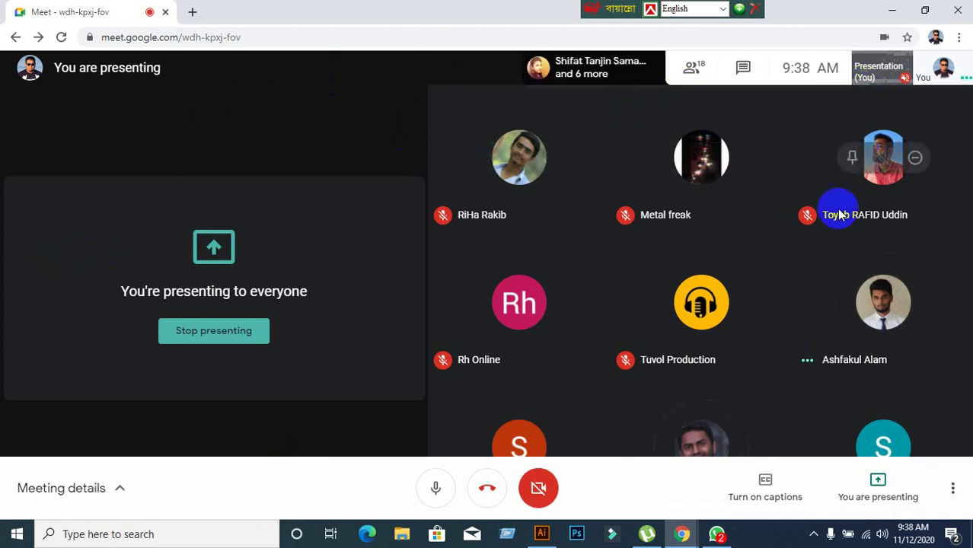
pyautogui.click(896, 10)
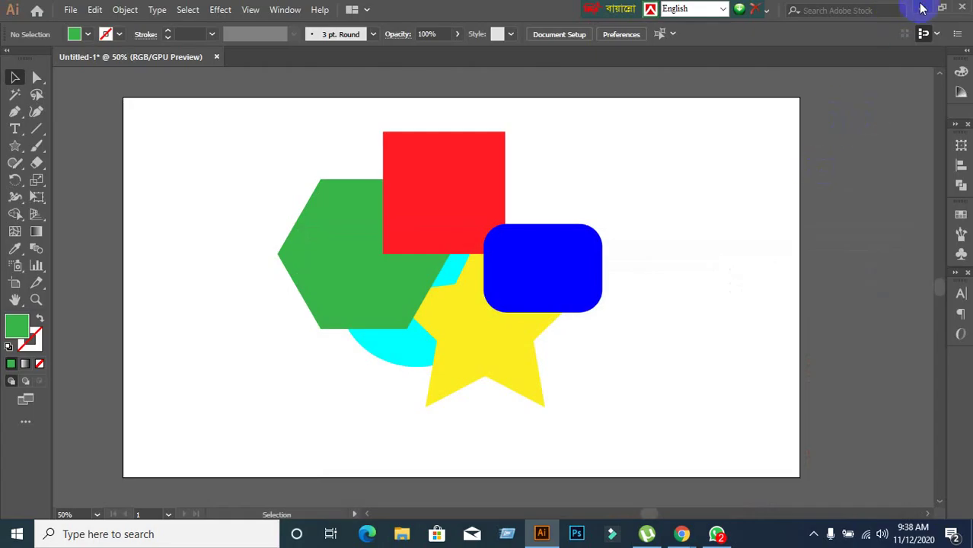
pyautogui.click(922, 7)
# Step: Launch WhatsApp, open the EX GD 43, 9am,10.11.2020 group chat and show its options menu
pyautogui.click(281, 395)
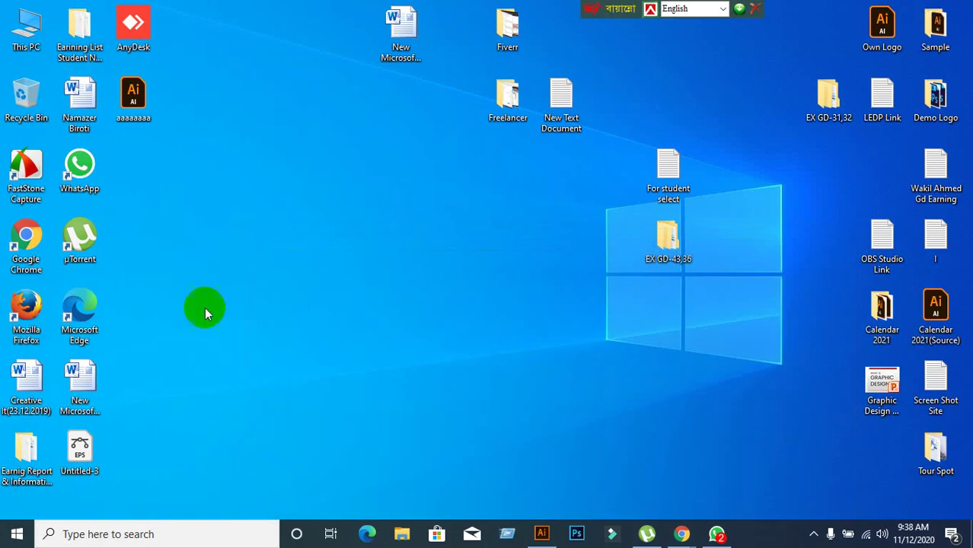
pyautogui.doubleClick(79, 166)
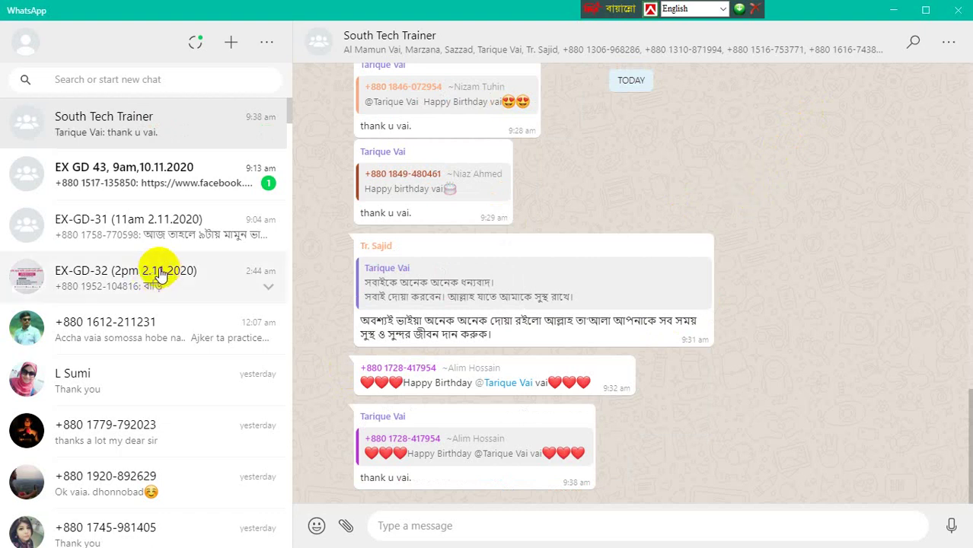
pyautogui.click(180, 193)
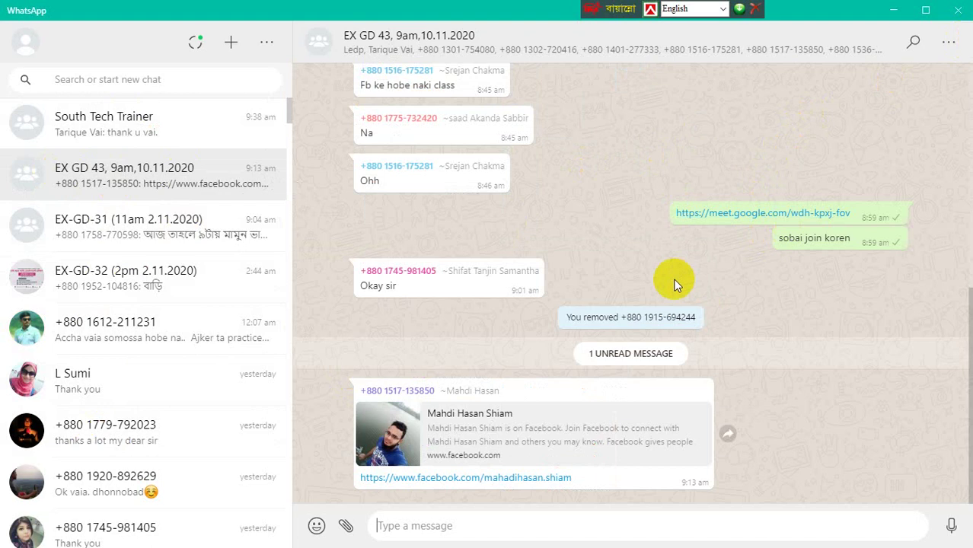
pyautogui.scroll(2, 674, 283)
pyautogui.scroll(-2, 678, 279)
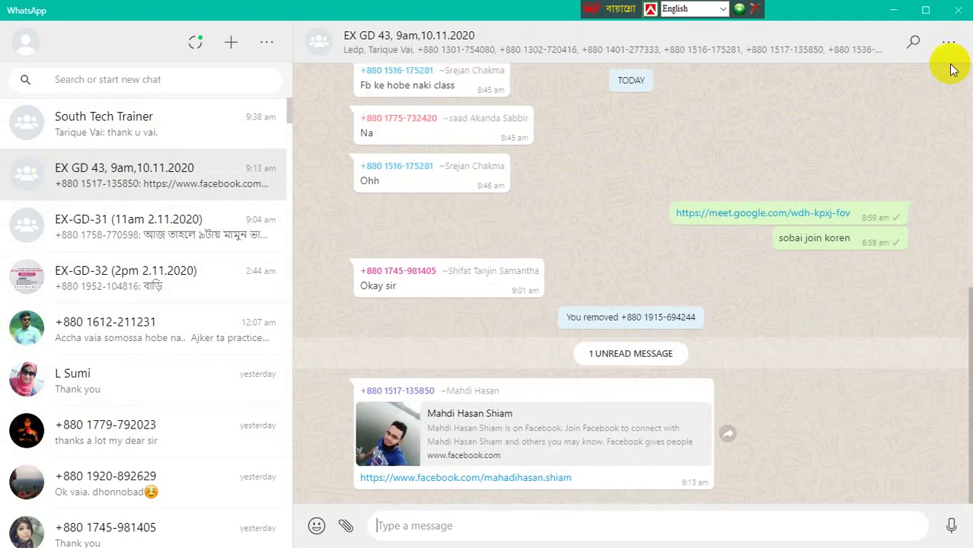
pyautogui.click(949, 44)
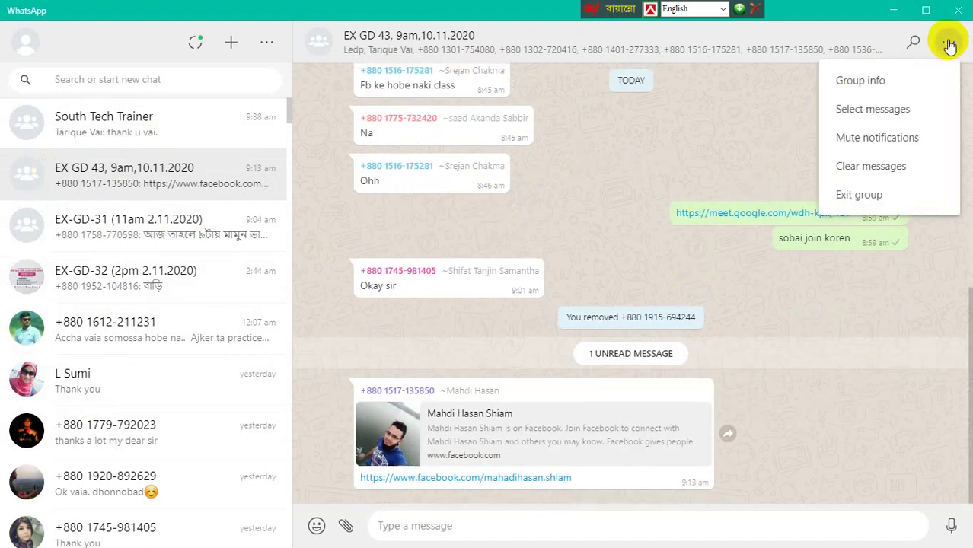
pyautogui.click(736, 145)
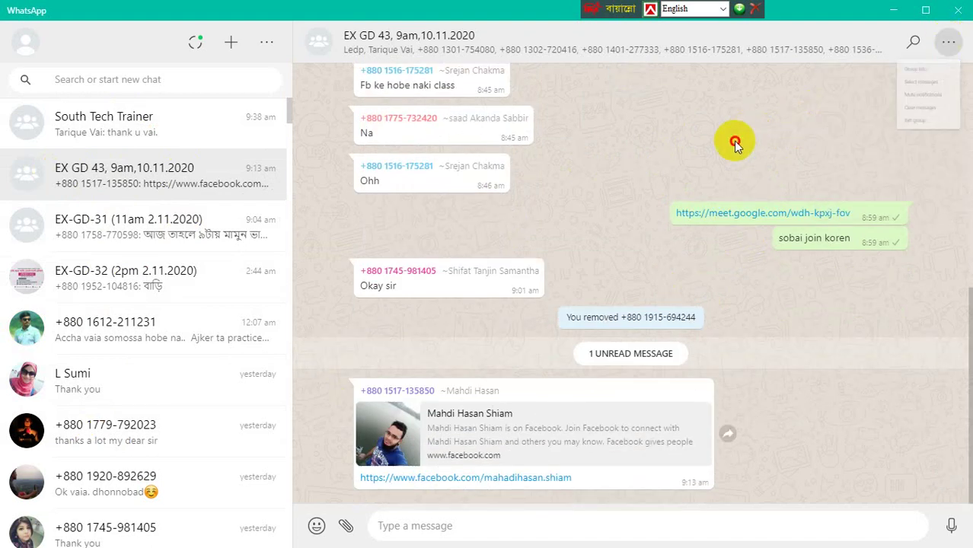
pyautogui.click(948, 47)
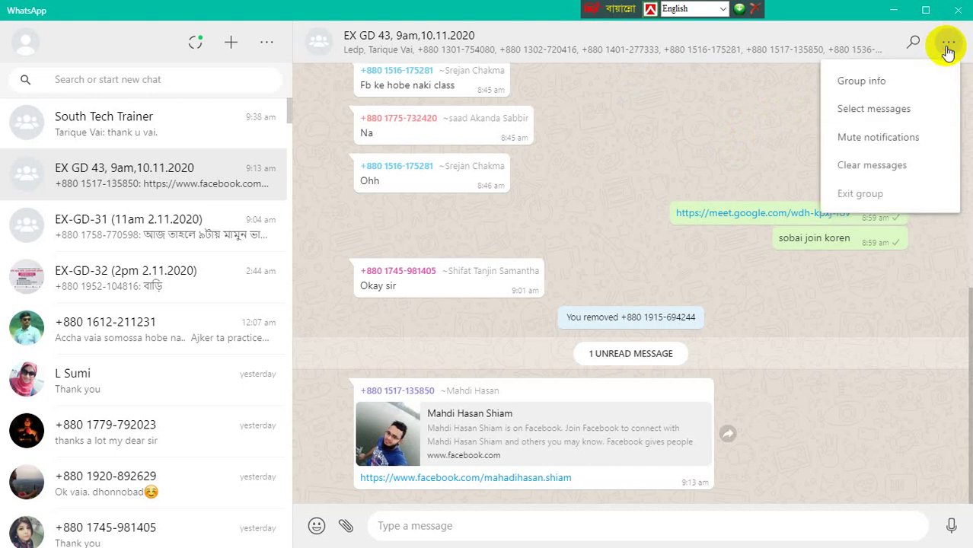
# Step: Copy the EX GD 43 WhatsApp group's invite link from Group info, then minimize WhatsApp
pyautogui.click(862, 83)
pyautogui.scroll(-2, 855, 333)
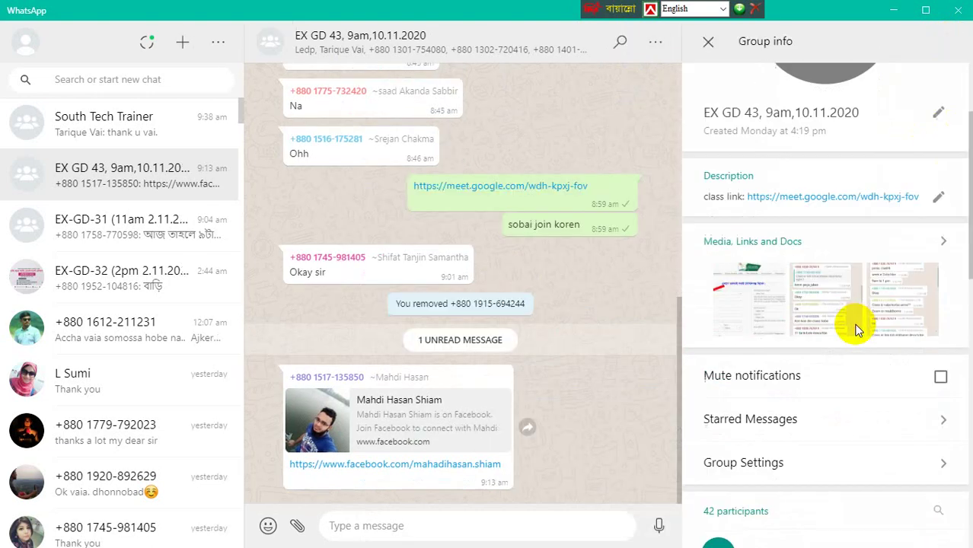
pyautogui.scroll(-1, 856, 329)
pyautogui.scroll(-3, 857, 327)
pyautogui.scroll(2, 853, 312)
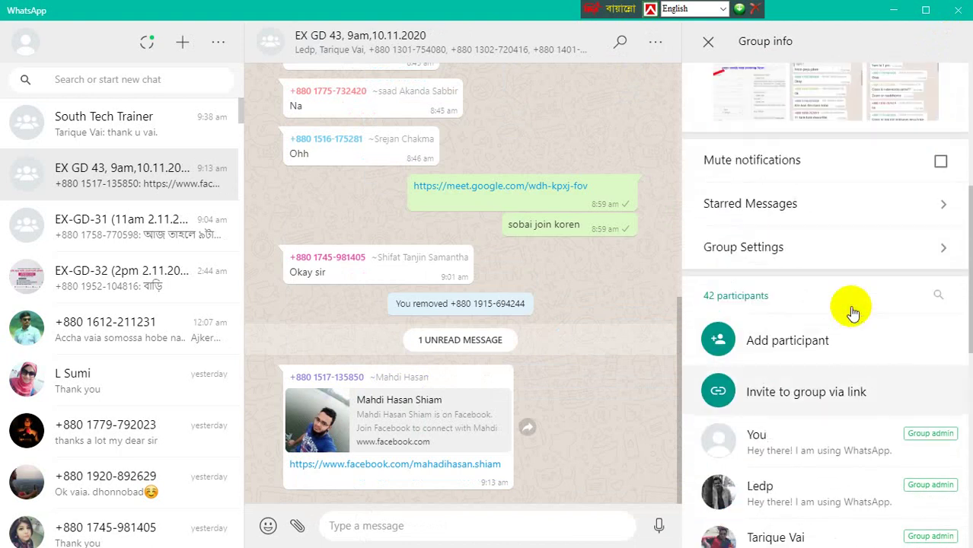
pyautogui.scroll(2, 851, 311)
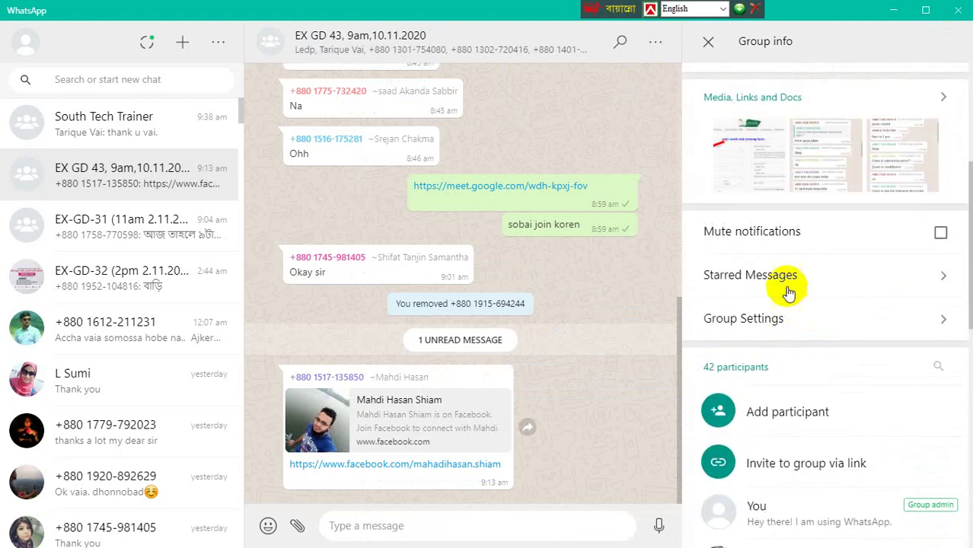
pyautogui.click(789, 474)
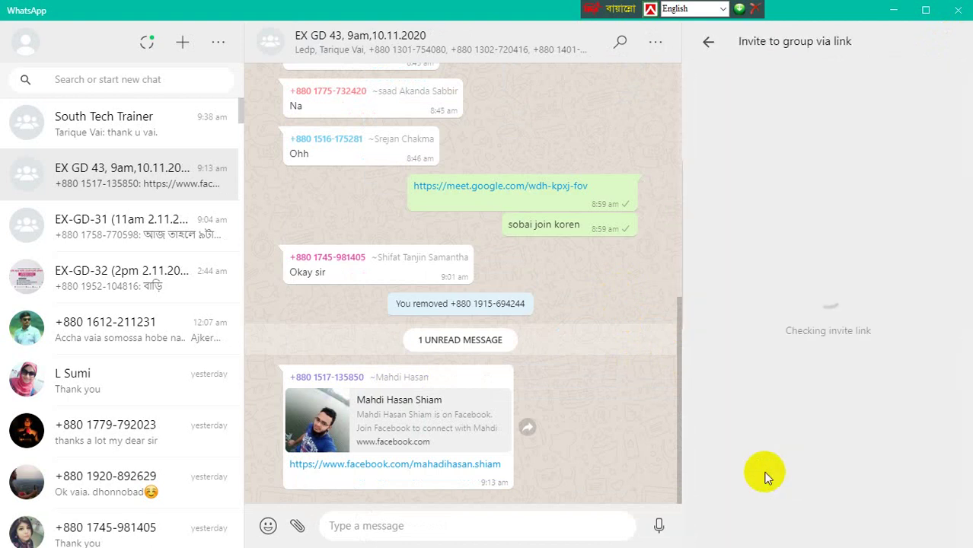
pyautogui.click(771, 275)
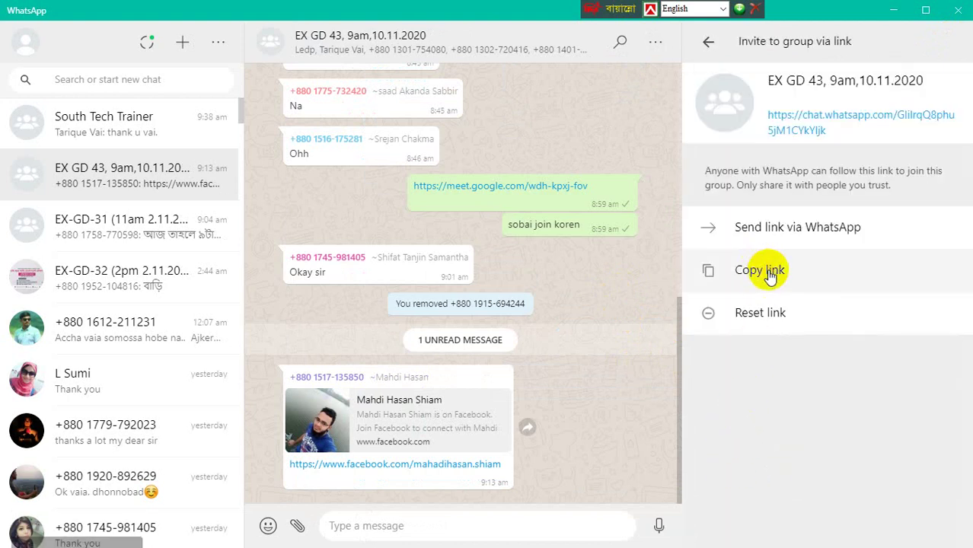
pyautogui.click(885, 14)
pyautogui.moveTo(682, 534)
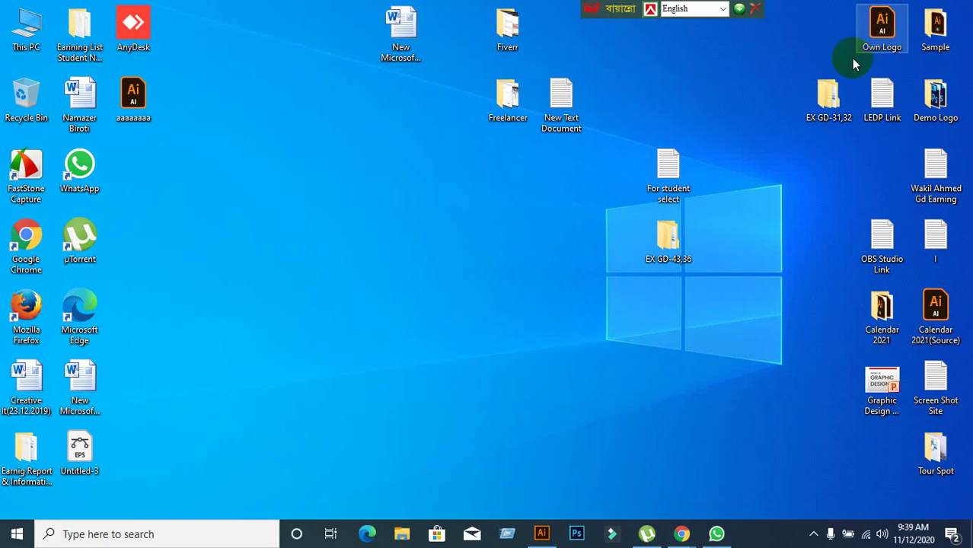
# Step: Admit the waiting guest and post the group invite link in the Meet chat, then return to Illustrator
pyautogui.click(622, 483)
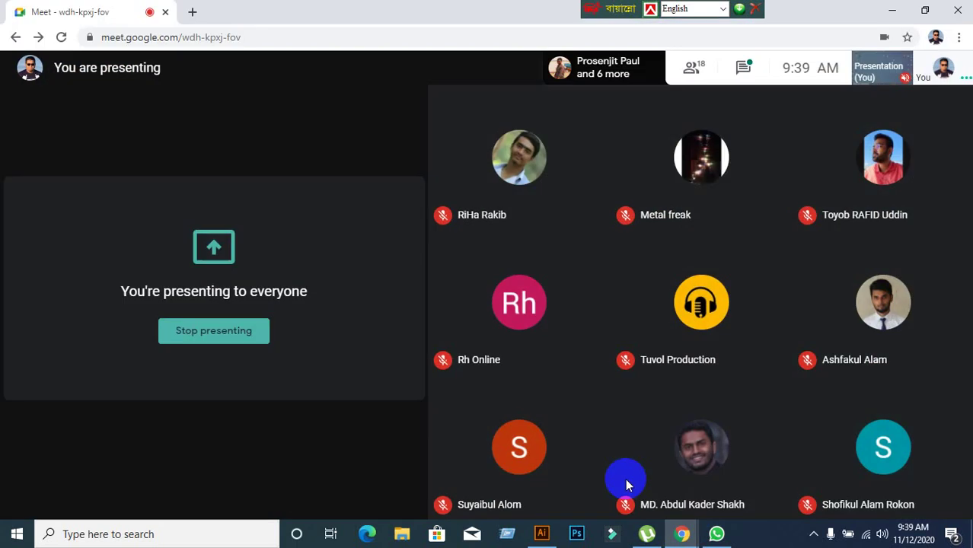
pyautogui.click(634, 139)
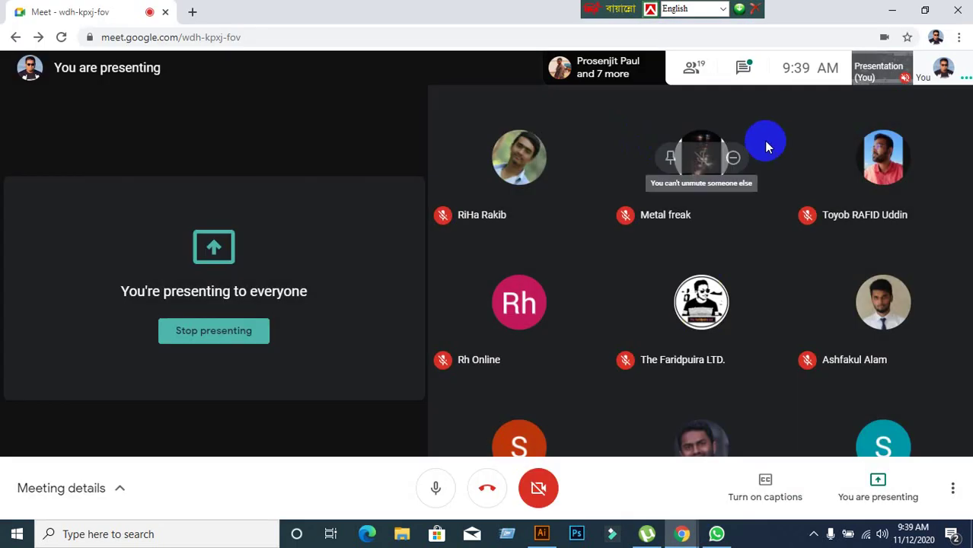
pyautogui.click(743, 68)
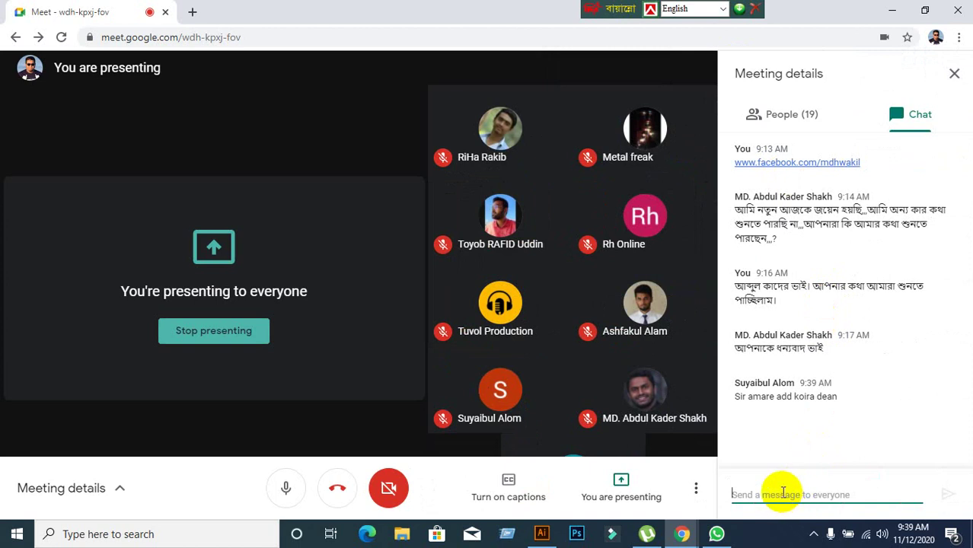
pyautogui.hotkey('ctrl', 'v')
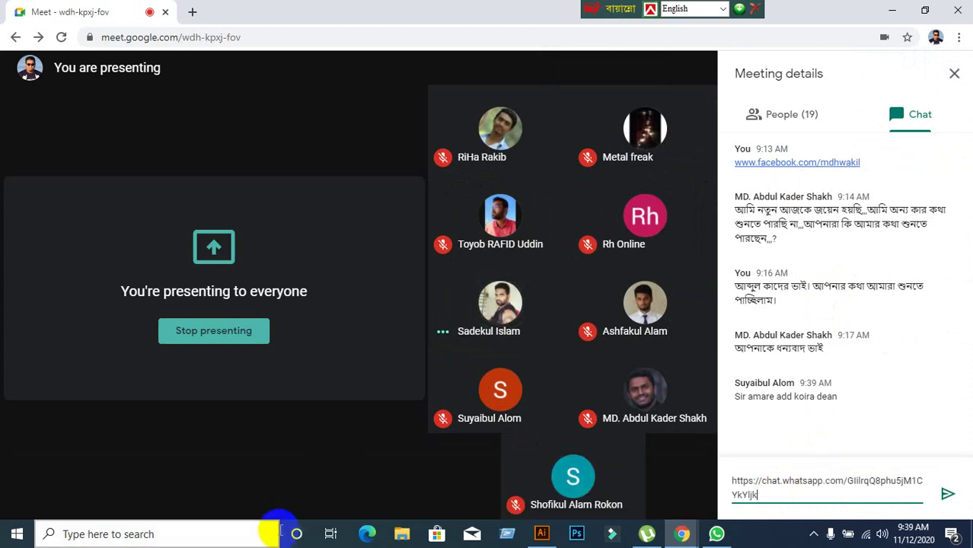
pyautogui.press('Return')
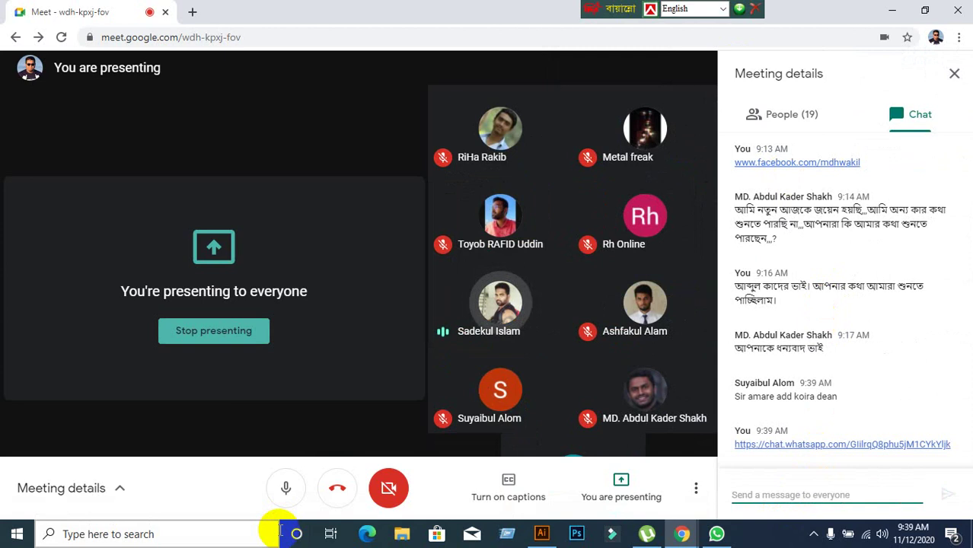
pyautogui.click(954, 73)
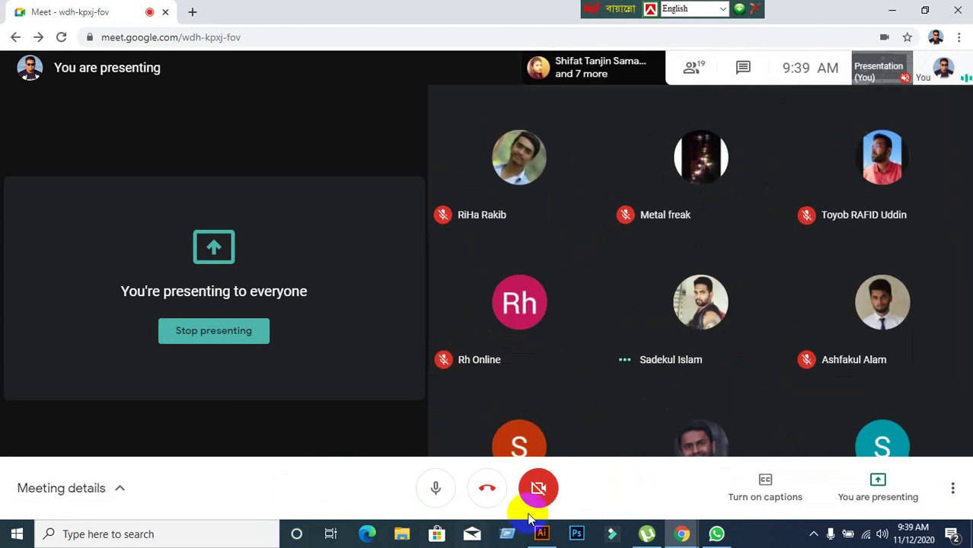
pyautogui.click(541, 533)
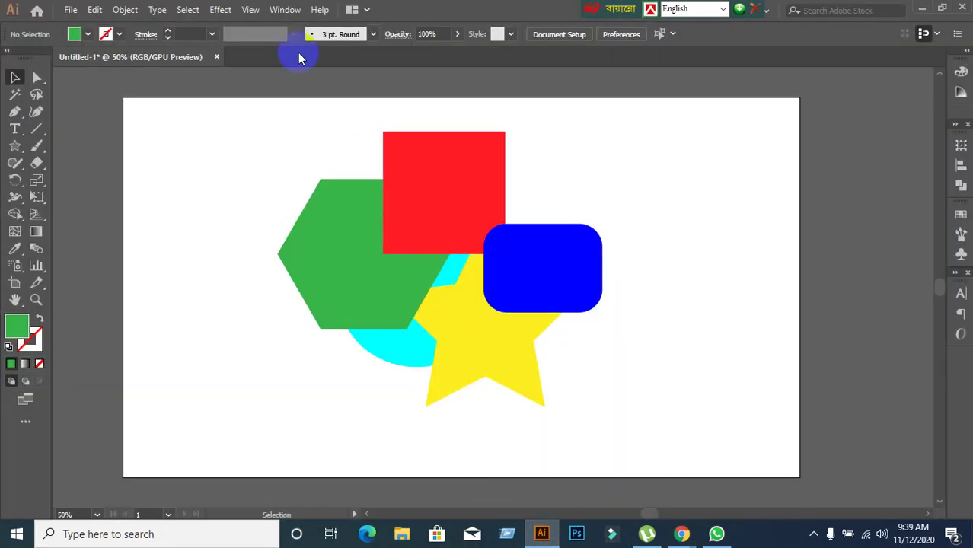
# Step: Glance at Illustrator's Window menu without choosing anything, then bring Google Meet back to front
pyautogui.click(285, 9)
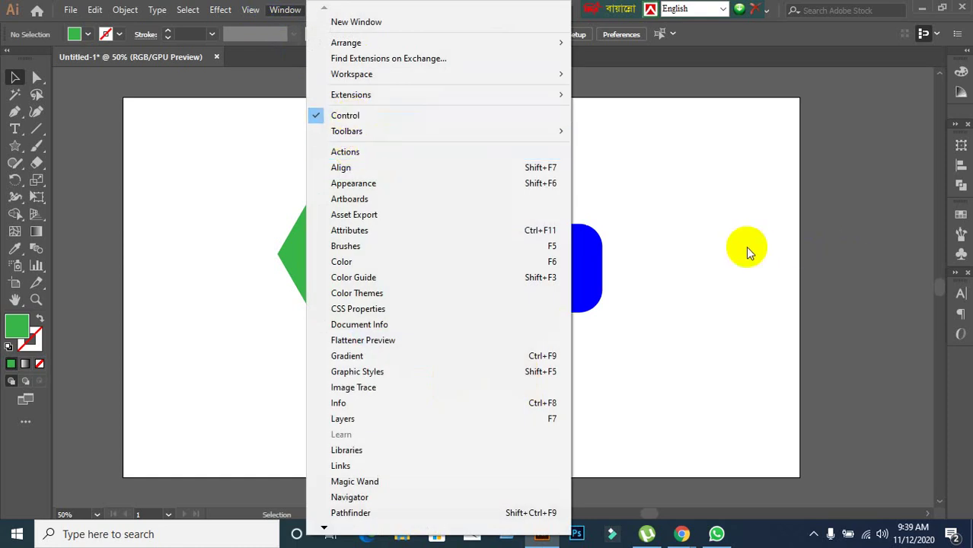
pyautogui.click(694, 245)
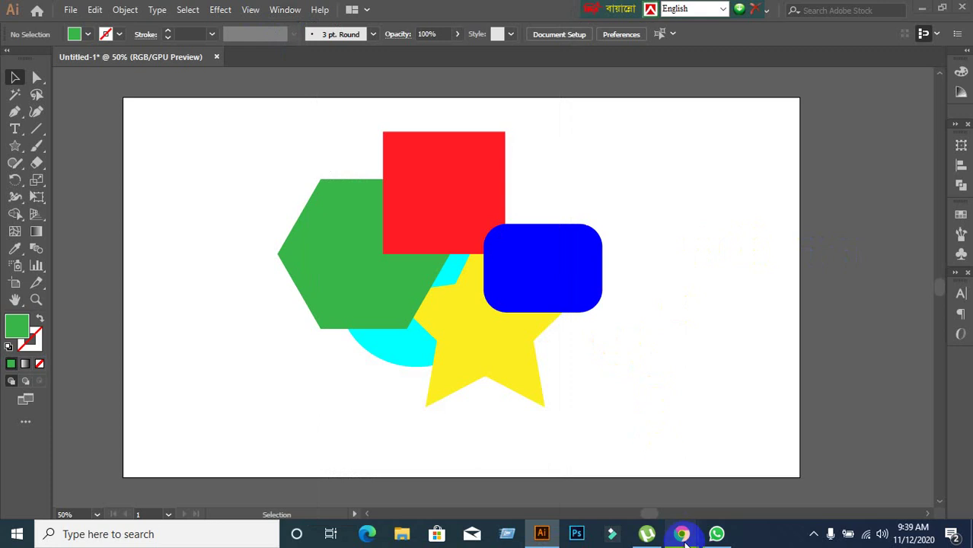
pyautogui.click(584, 471)
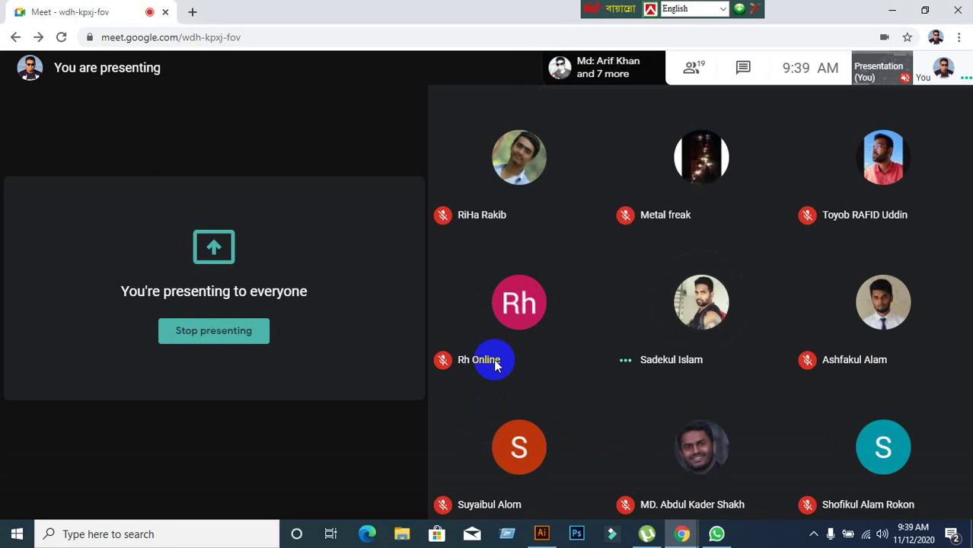
pyautogui.moveTo(884, 176)
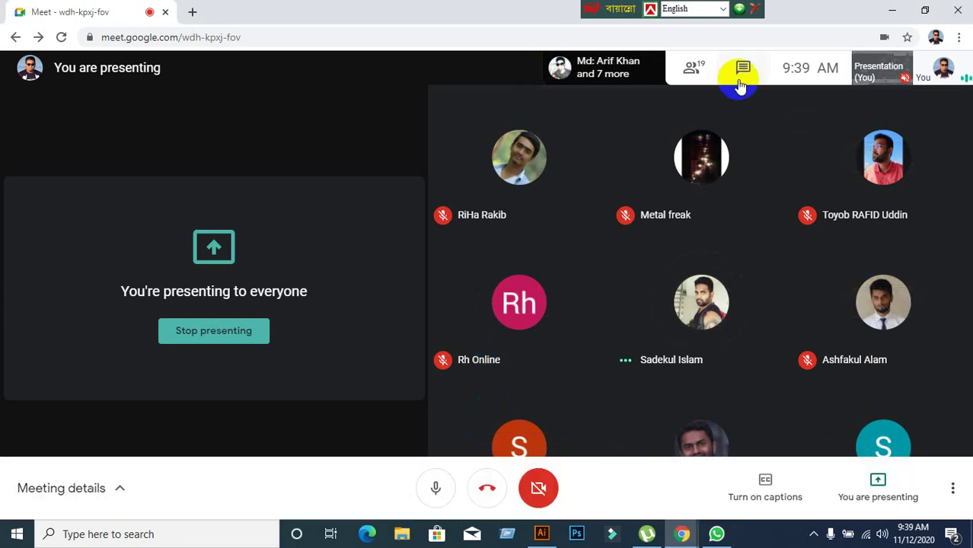
# Step: Read the Google Meet chat messages, close the chat panel, and return to Illustrator
pyautogui.click(739, 73)
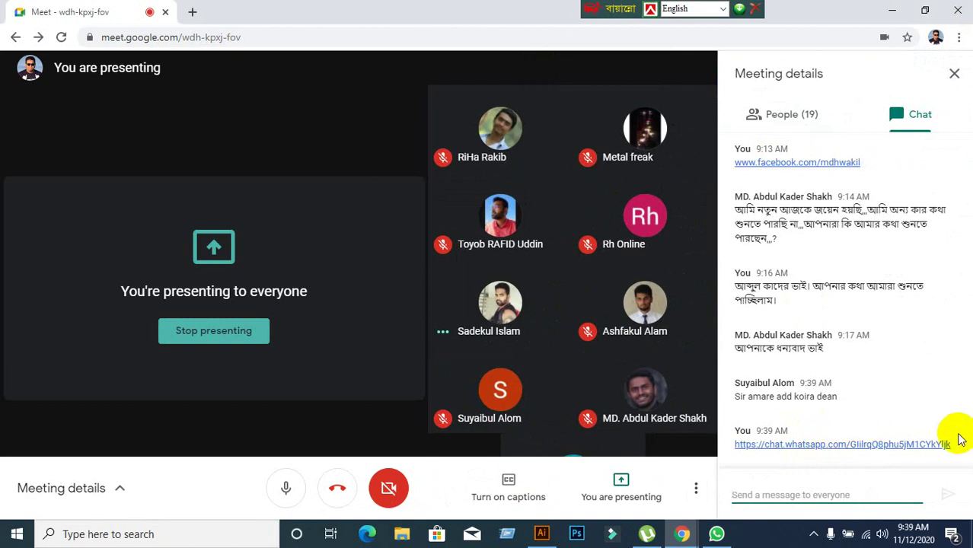
pyautogui.click(952, 76)
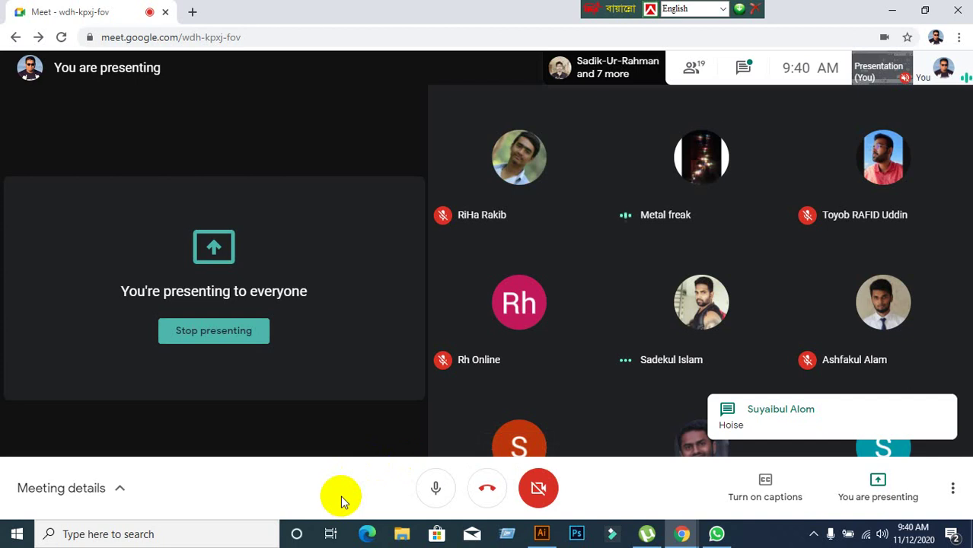
pyautogui.click(540, 536)
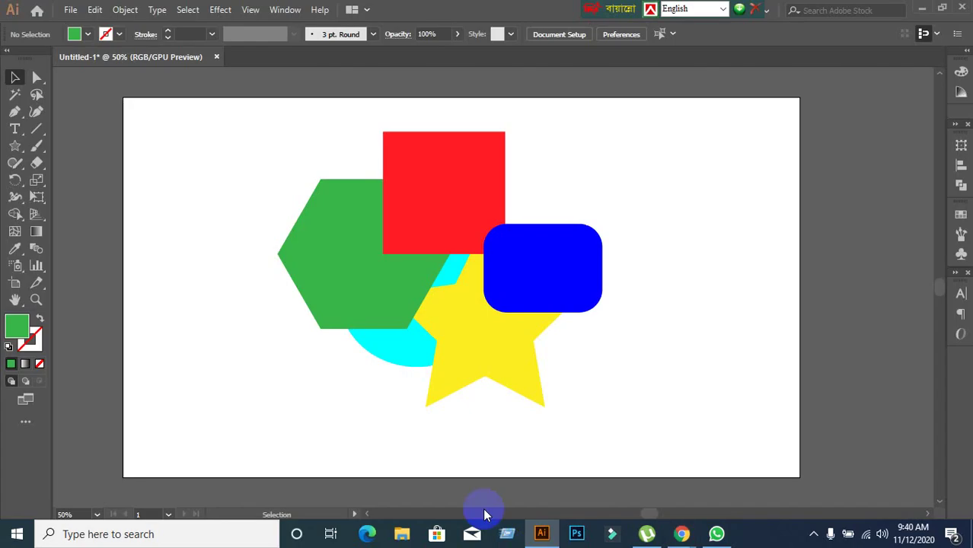
# Step: Marquee-select all the shapes on the artboard and delete them
pyautogui.moveTo(302, 130)
pyautogui.mouseDown()
pyautogui.moveTo(469, 251)
pyautogui.moveTo(599, 383)
pyautogui.mouseUp()
pyautogui.press('Delete')
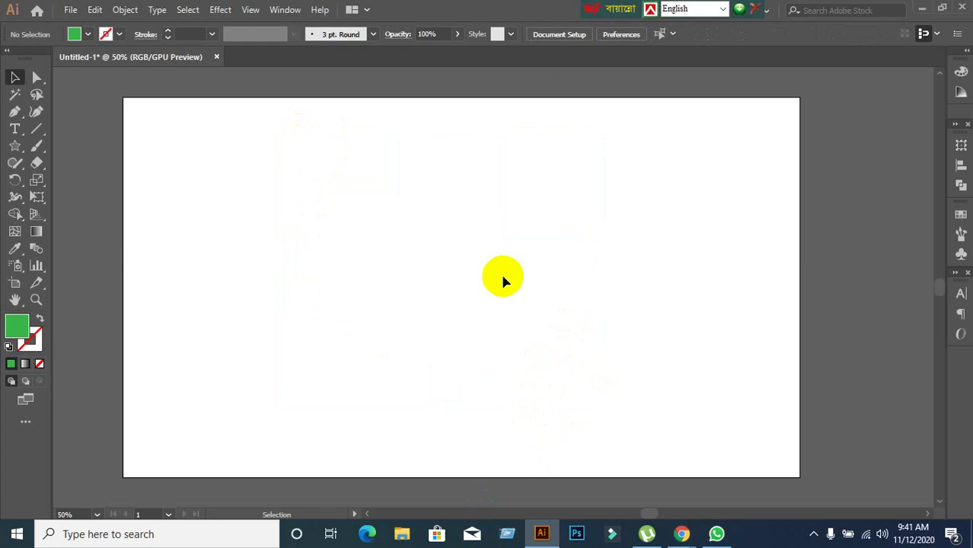
pyautogui.scroll(1, 503, 282)
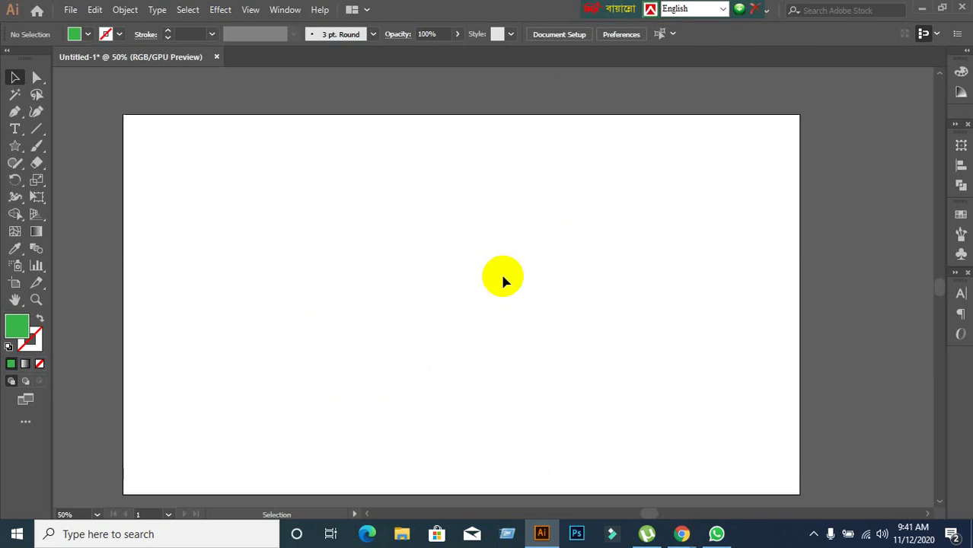
pyautogui.scroll(-1, 503, 282)
pyautogui.scroll(-2, 503, 282)
pyautogui.scroll(1, 503, 282)
pyautogui.scroll(1, 503, 281)
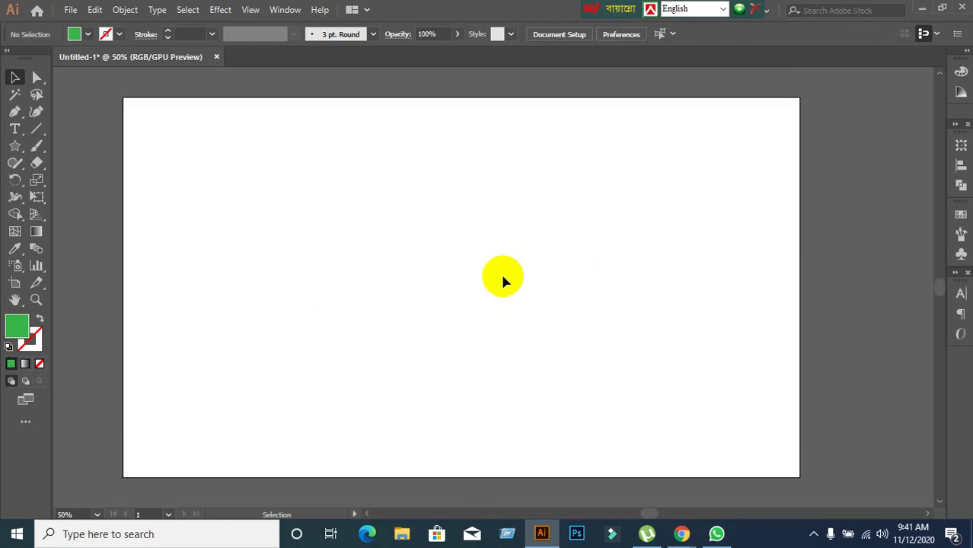
pyautogui.scroll(-1, 503, 281)
# Step: Scroll around and pan to recentre the empty artboard in the window
pyautogui.scroll(1, 503, 282)
pyautogui.scroll(-2, 502, 280)
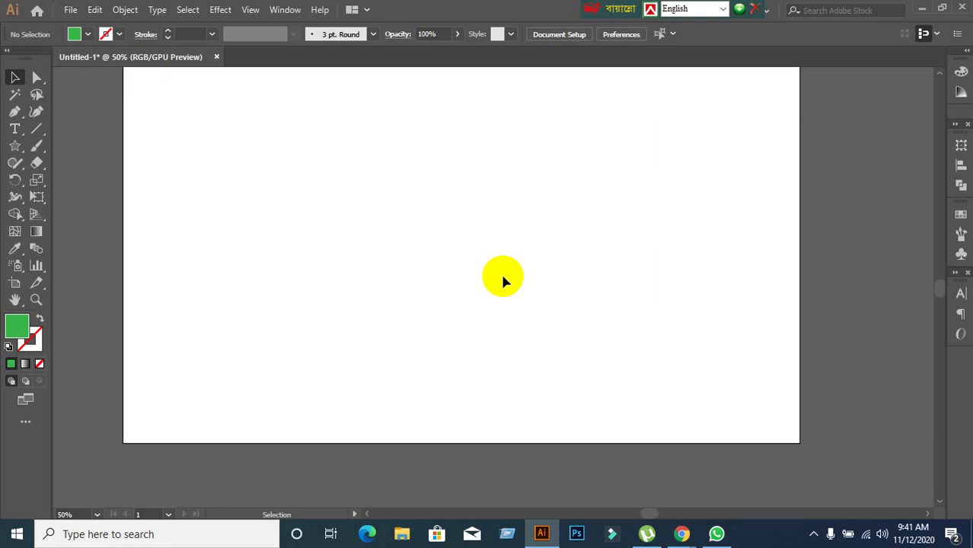
pyautogui.scroll(2, 503, 280)
pyautogui.scroll(-1, 503, 280)
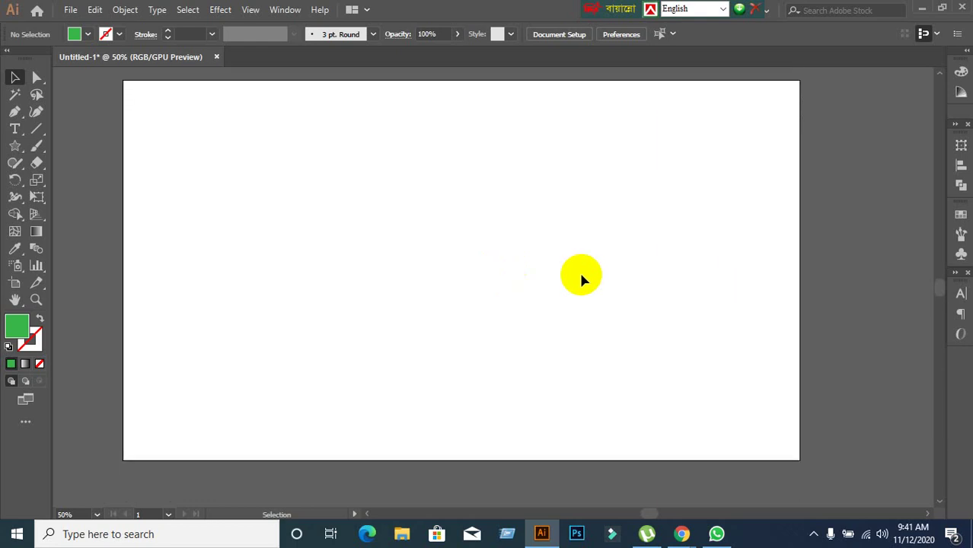
pyautogui.scroll(1, 581, 276)
pyautogui.scroll(-1, 234, 269)
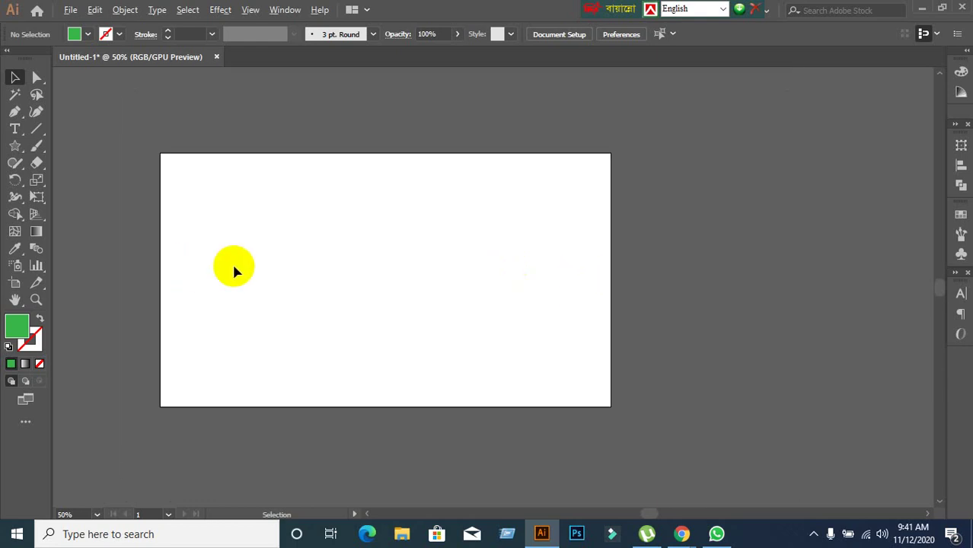
pyautogui.scroll(1, 233, 270)
pyautogui.moveTo(234, 268); pyautogui.dragTo(276, 256)
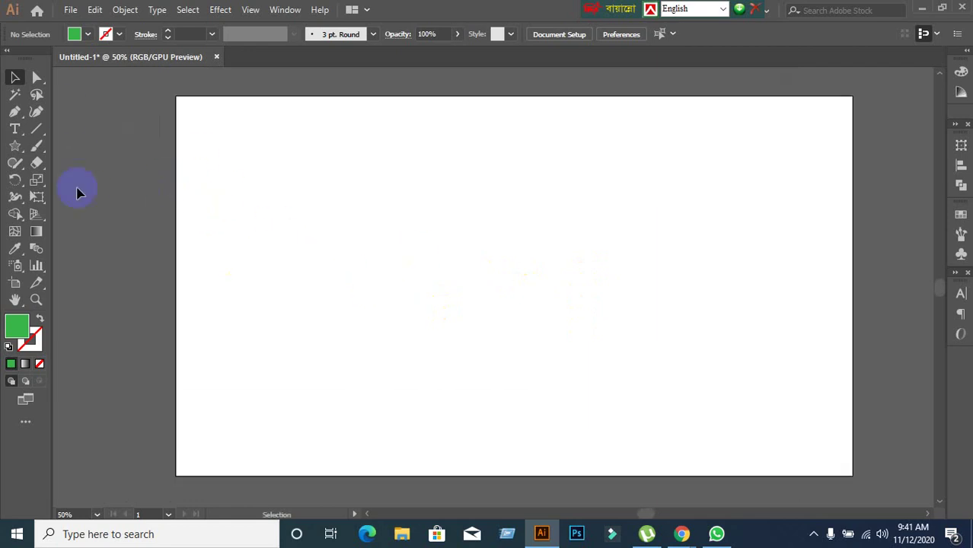
# Step: Draw five green rectangles at top-left, upper-middle, lower-left, lower-right and right edge, then select the top-left one
pyautogui.moveTo(14, 146); pyautogui.dragTo(48, 147)
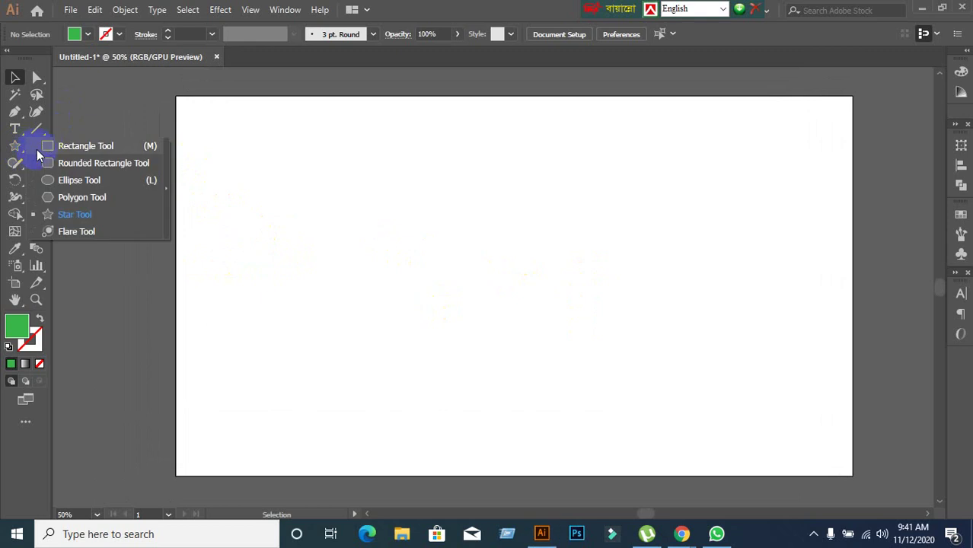
pyautogui.moveTo(280, 161); pyautogui.dragTo(355, 224)
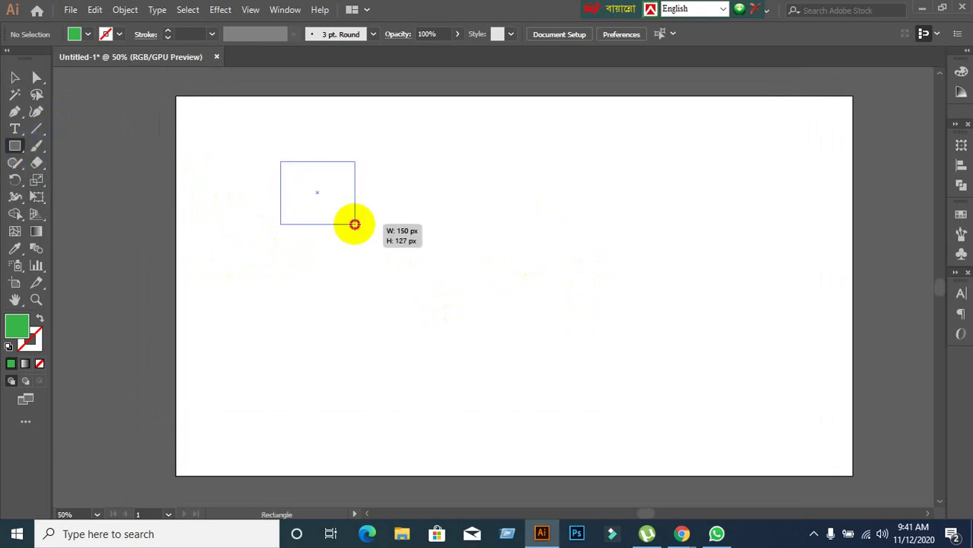
pyautogui.moveTo(485, 175); pyautogui.dragTo(638, 294)
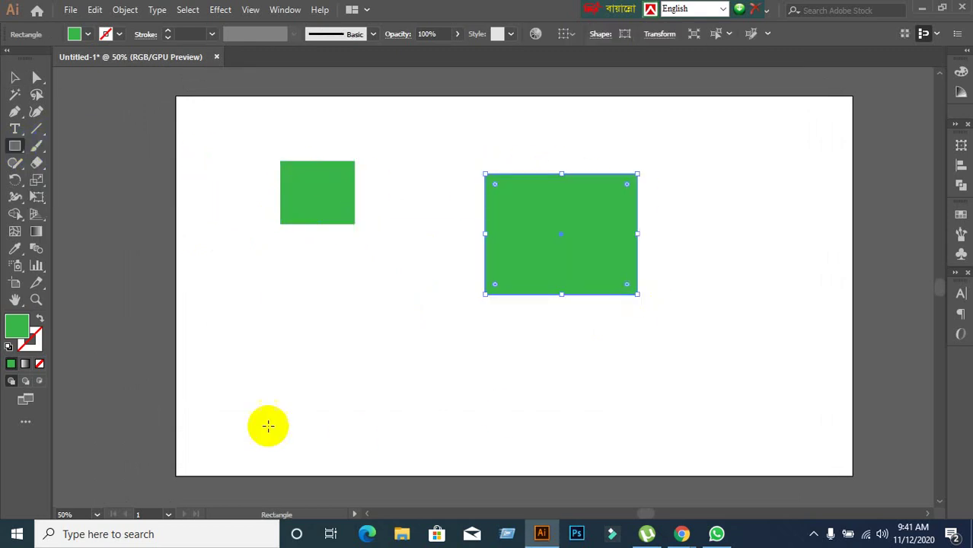
pyautogui.moveTo(252, 287); pyautogui.dragTo(412, 416)
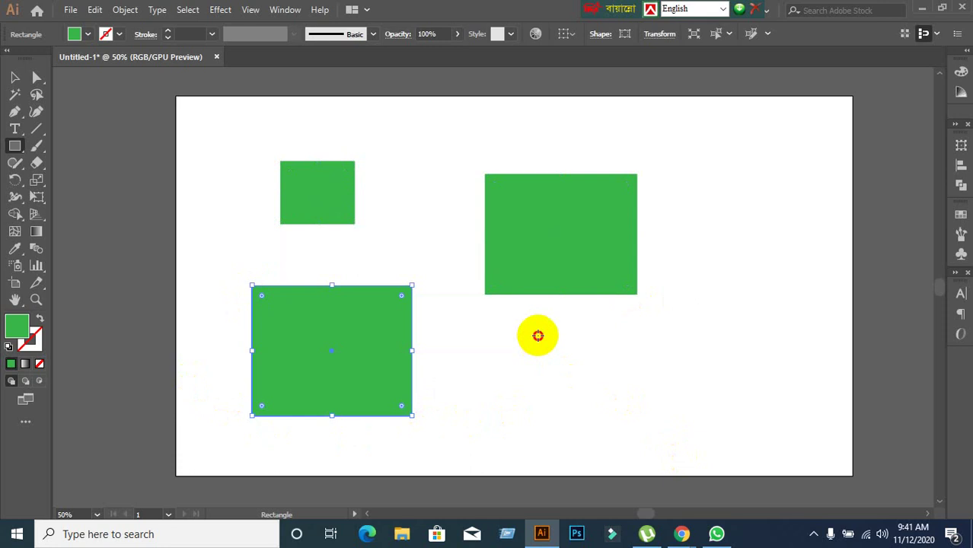
pyautogui.moveTo(539, 336); pyautogui.dragTo(702, 463)
pyautogui.moveTo(770, 174); pyautogui.dragTo(840, 329)
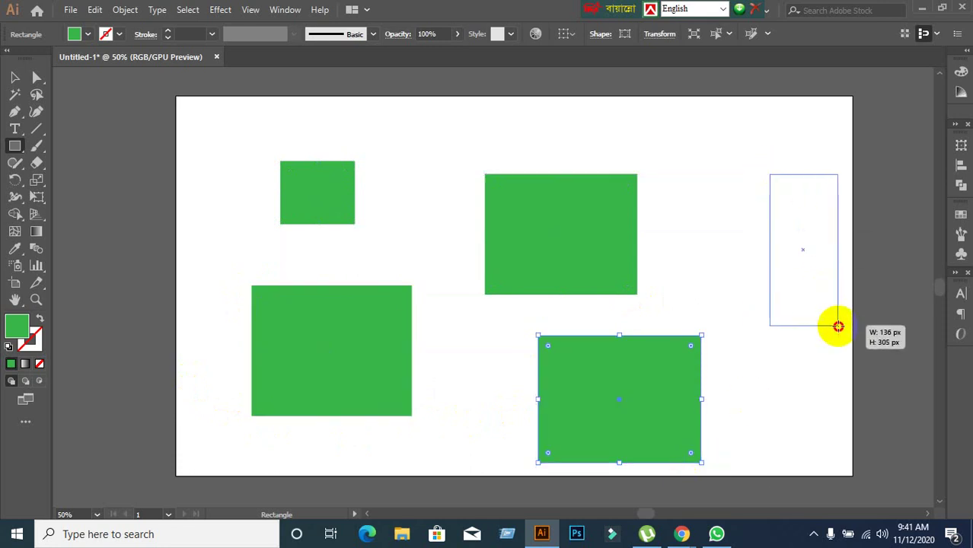
pyautogui.click(14, 77)
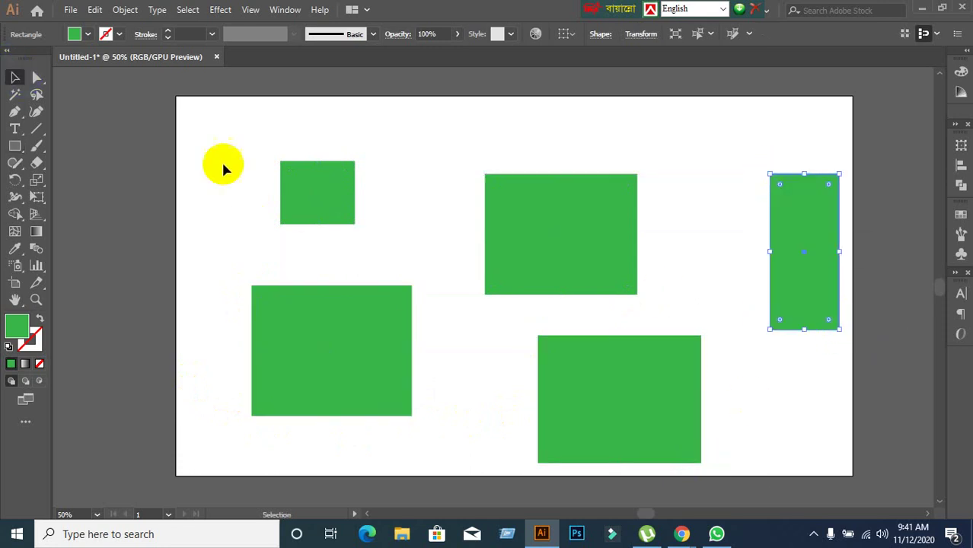
pyautogui.click(308, 194)
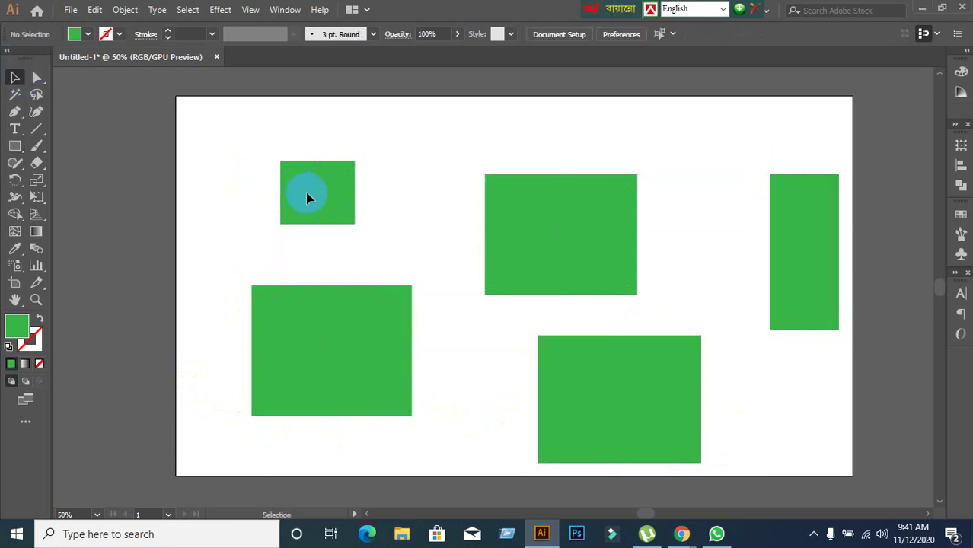
# Step: Fill the small top-left rectangle yellow
pyautogui.click(76, 33)
pyautogui.click(59, 58)
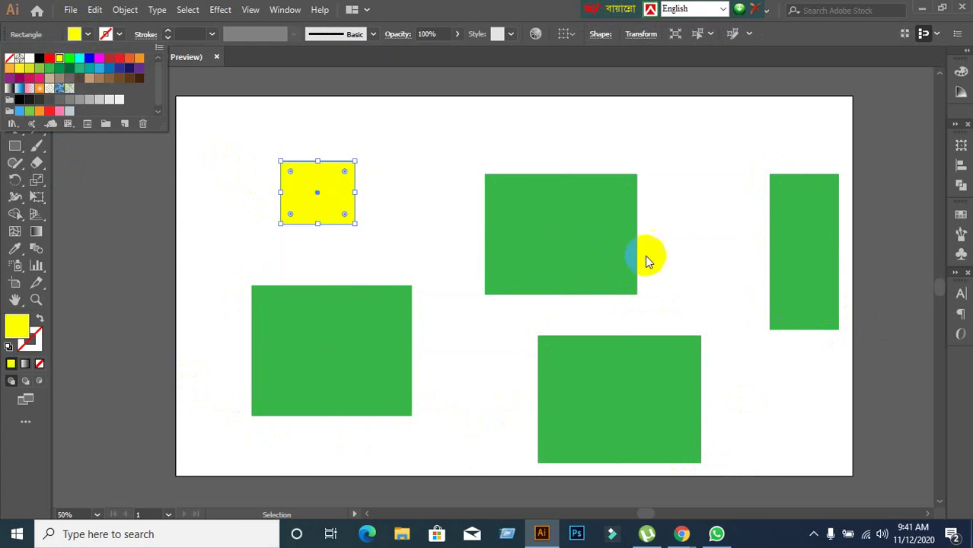
pyautogui.click(585, 242)
# Step: Fill the upper-middle rectangle blue
pyautogui.doubleClick(585, 242)
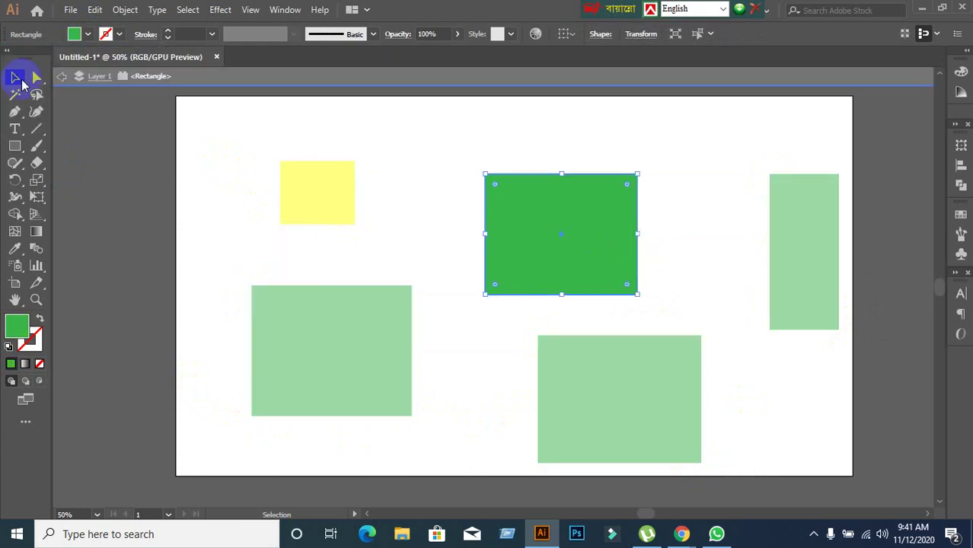
pyautogui.click(61, 79)
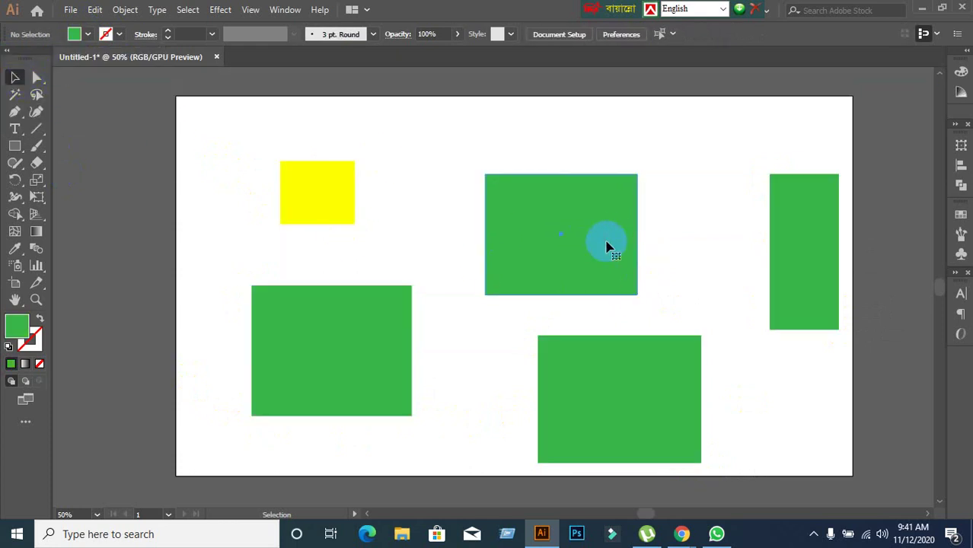
pyautogui.click(606, 246)
pyautogui.click(88, 34)
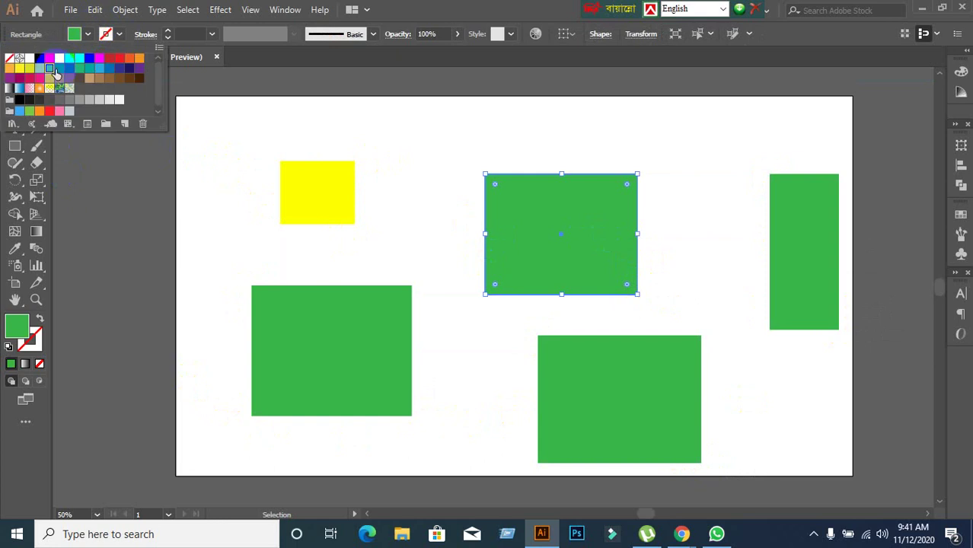
pyautogui.click(89, 58)
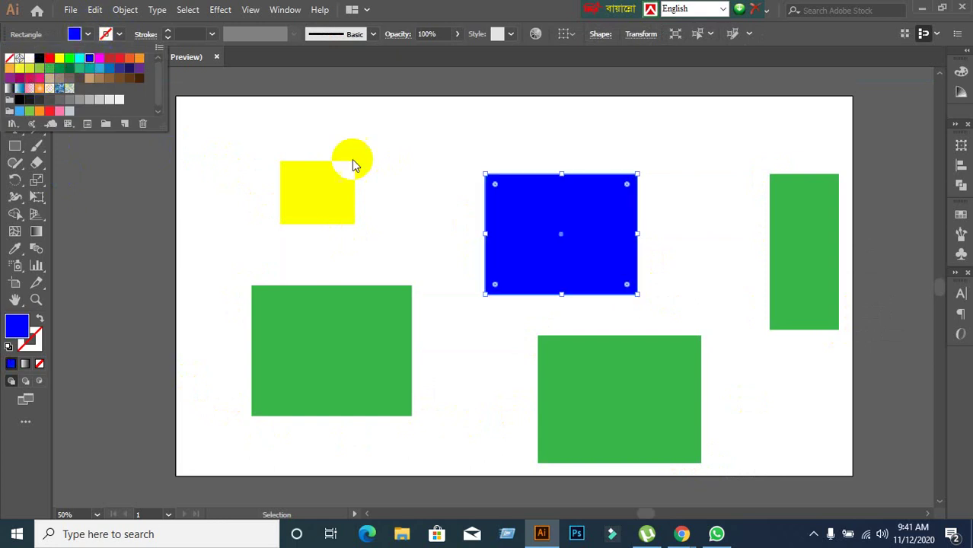
pyautogui.click(598, 411)
# Step: Fill the bottom-right rectangle orange and move the blue rectangle up and left
pyautogui.click(598, 410)
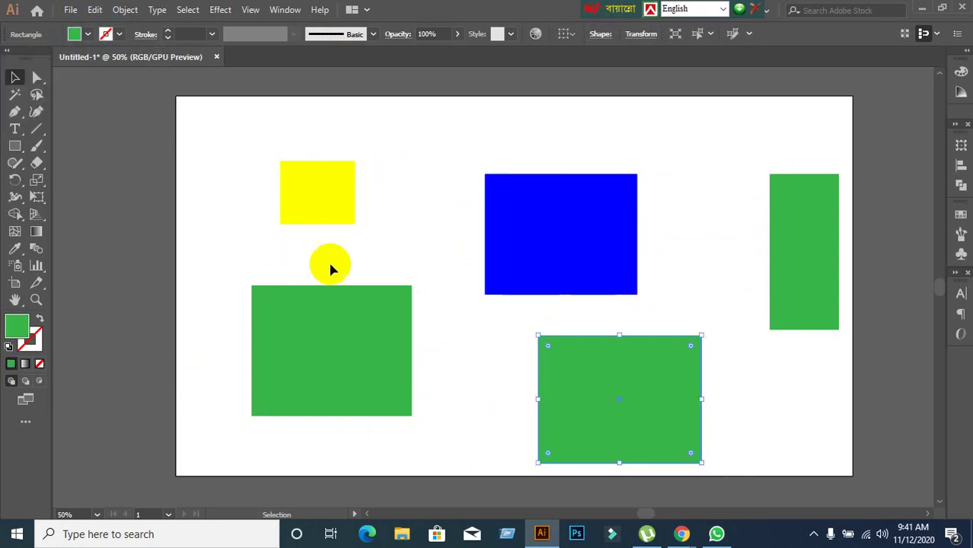
pyautogui.click(88, 34)
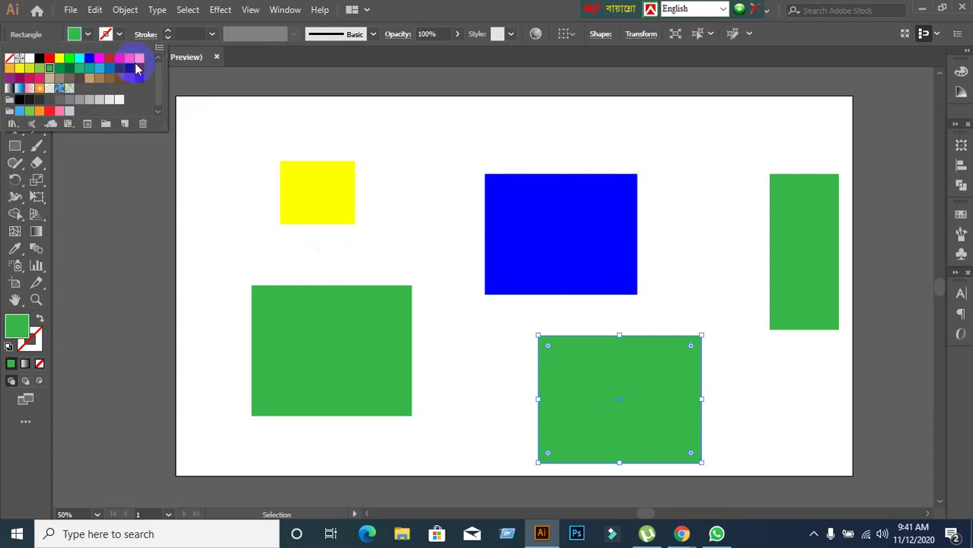
pyautogui.click(138, 58)
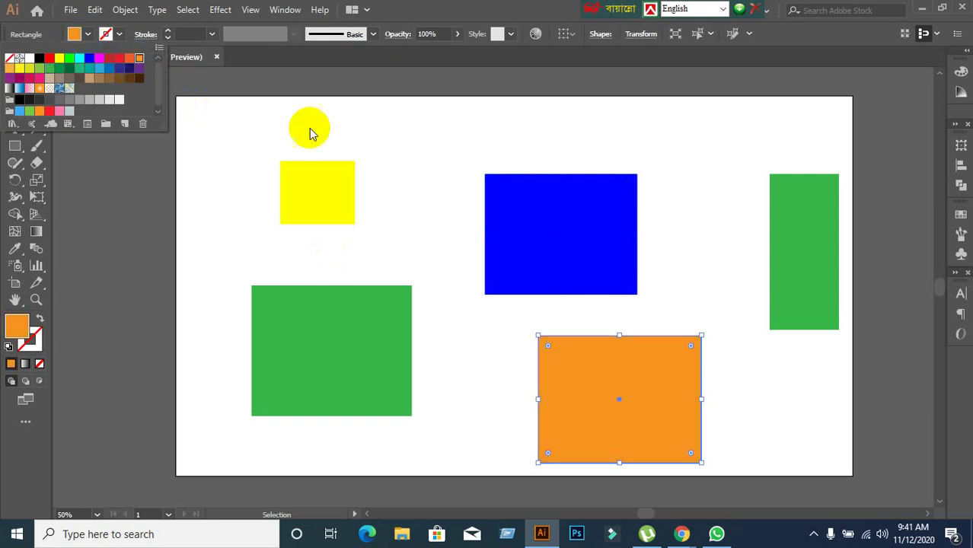
pyautogui.click(468, 148)
pyautogui.moveTo(514, 259); pyautogui.dragTo(464, 237)
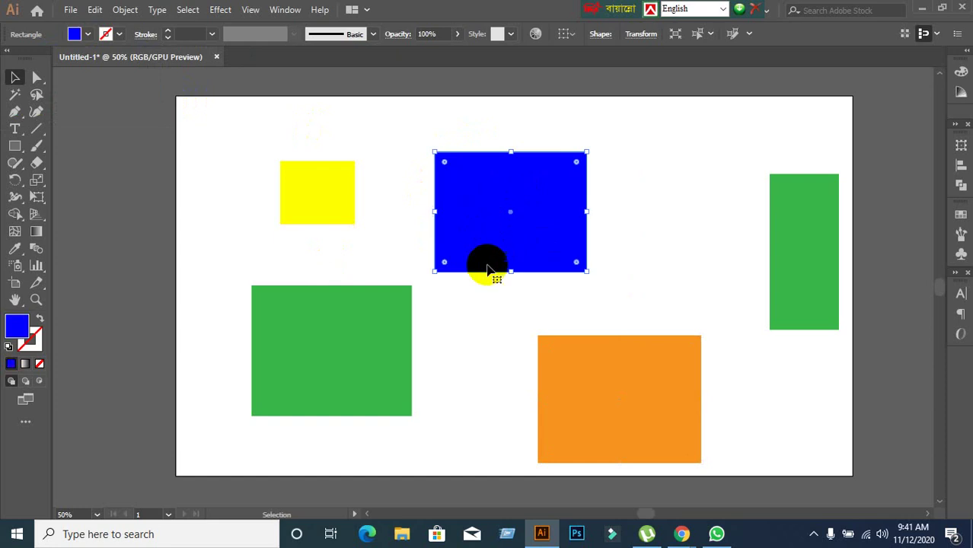
# Step: Raise the yellow square so its top lines up with the blue rectangle
pyautogui.moveTo(337, 213); pyautogui.dragTo(332, 205)
pyautogui.click(370, 260)
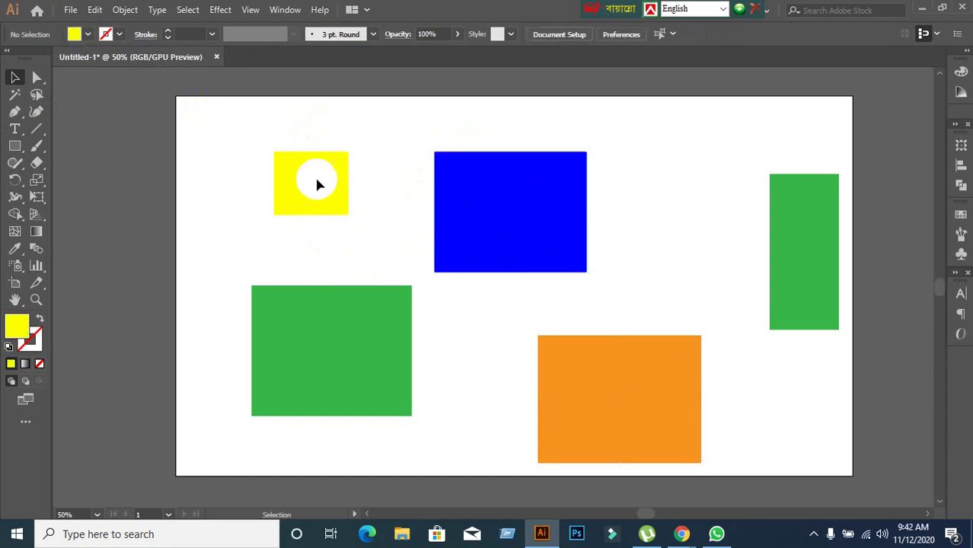
pyautogui.click(319, 183)
pyautogui.click(568, 209)
pyautogui.click(341, 407)
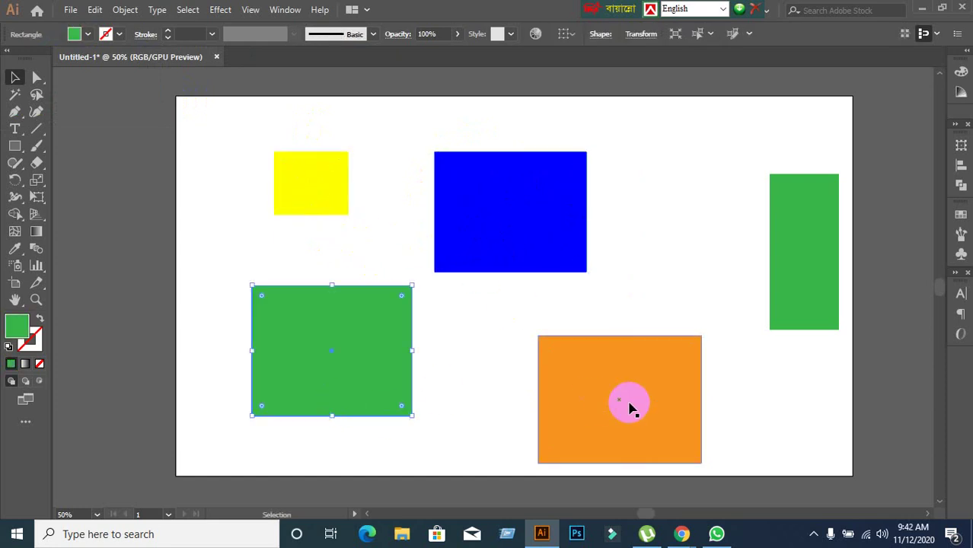
# Step: Check each remaining rectangle, then shift the blue rectangle slightly right and deselect
pyautogui.click(629, 404)
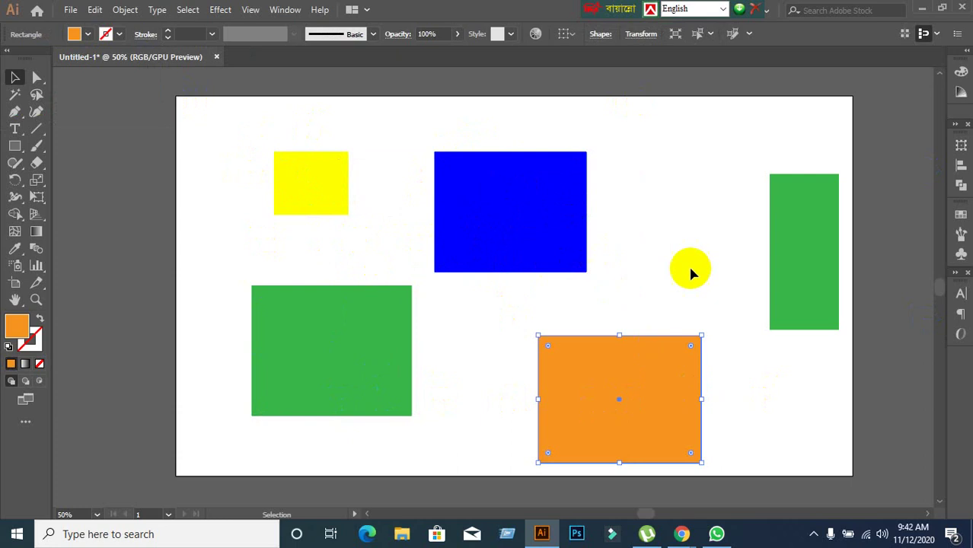
pyautogui.click(777, 245)
pyautogui.click(387, 378)
pyautogui.click(658, 262)
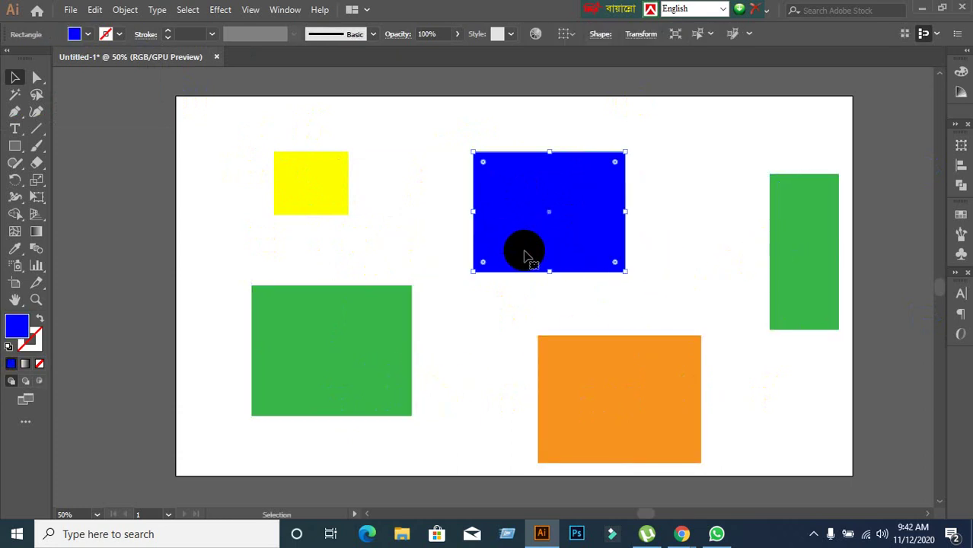
pyautogui.moveTo(480, 241); pyautogui.dragTo(501, 241)
pyautogui.click(495, 328)
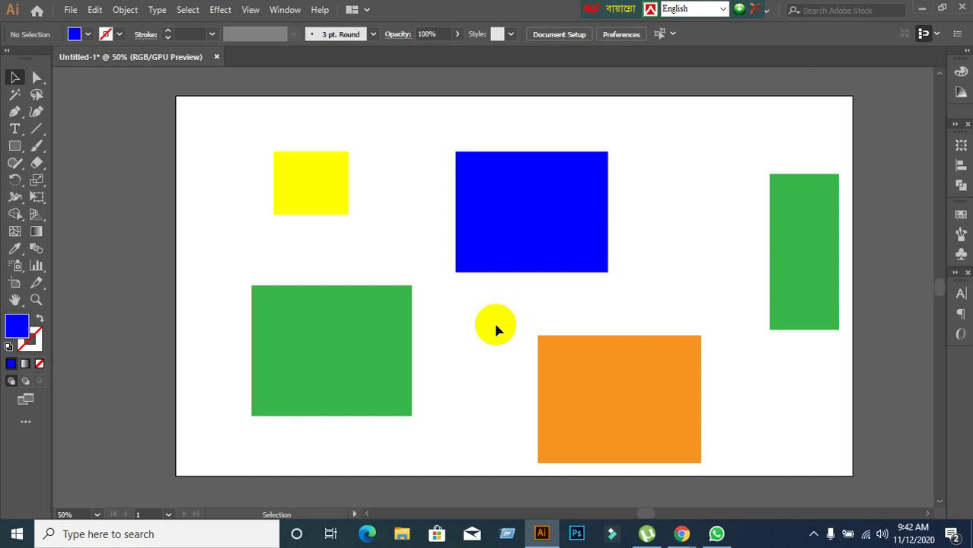
# Step: Switch briefly to the meeting window and desktop, then return to Illustrator
pyautogui.click(923, 10)
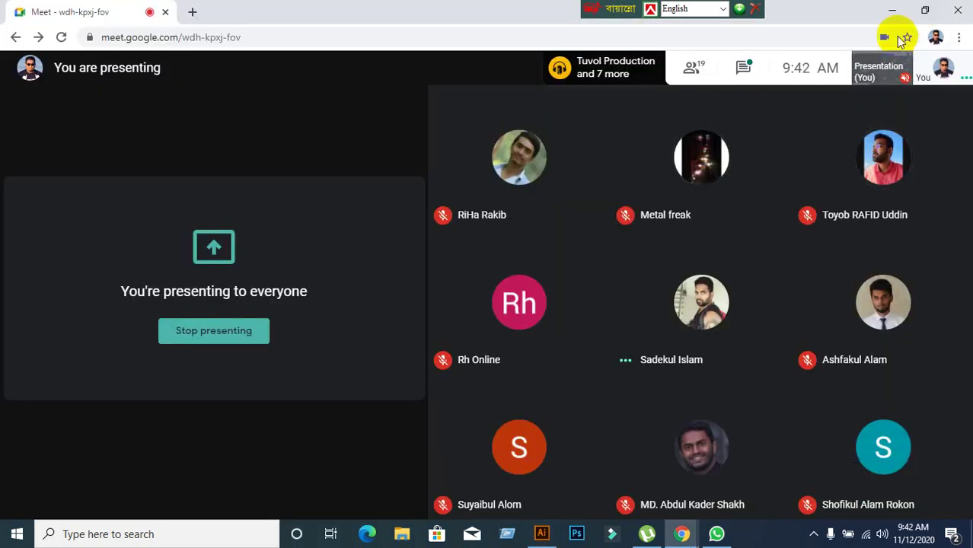
pyautogui.click(892, 11)
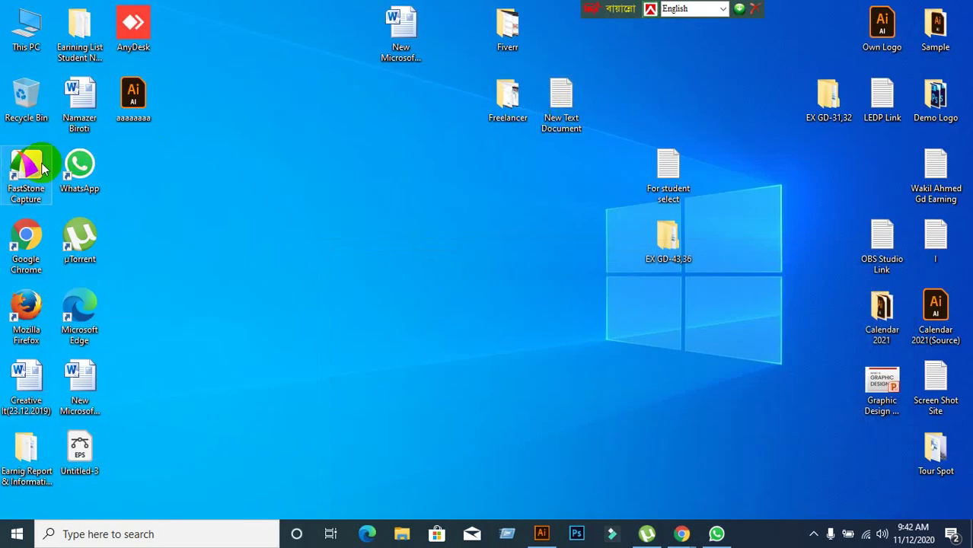
pyautogui.moveTo(681, 535)
pyautogui.click(616, 515)
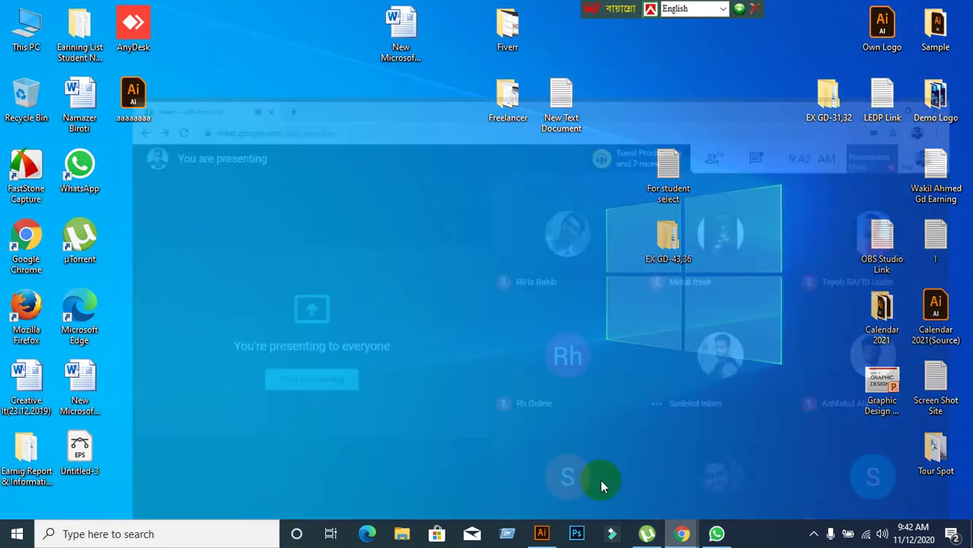
pyautogui.hotkey('alt', 'Tab')
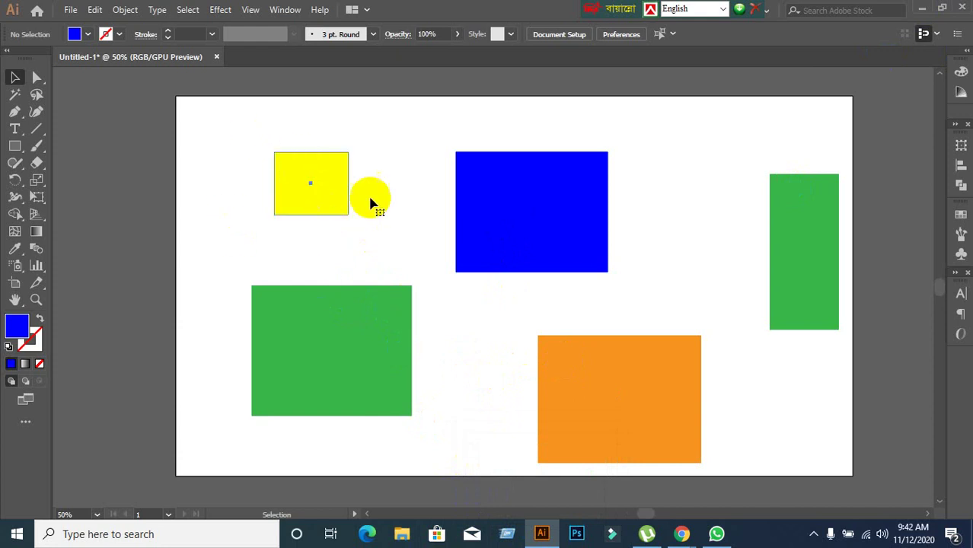
# Step: Try selecting the yellow and blue rectangles by clicking and dragging
pyautogui.click(598, 217)
pyautogui.click(394, 245)
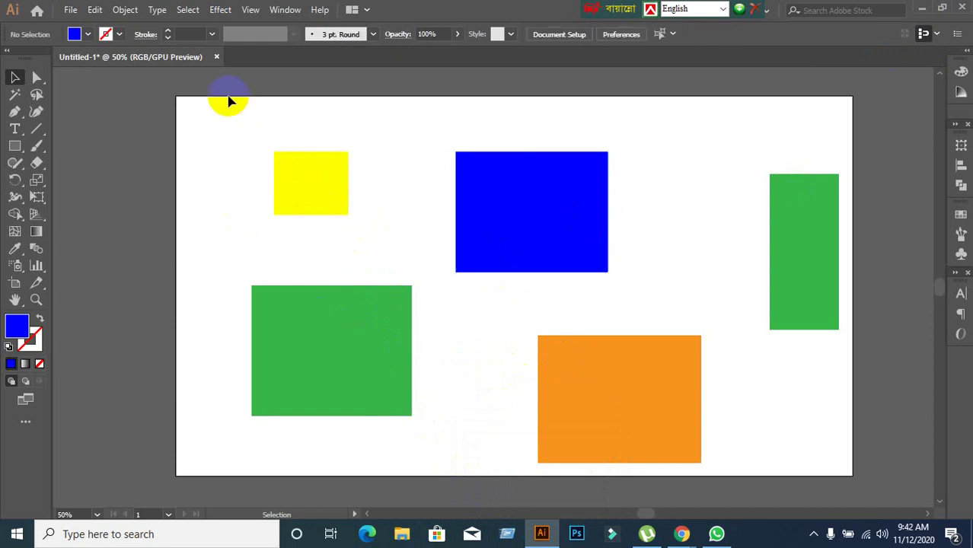
pyautogui.moveTo(227, 99); pyautogui.dragTo(435, 197)
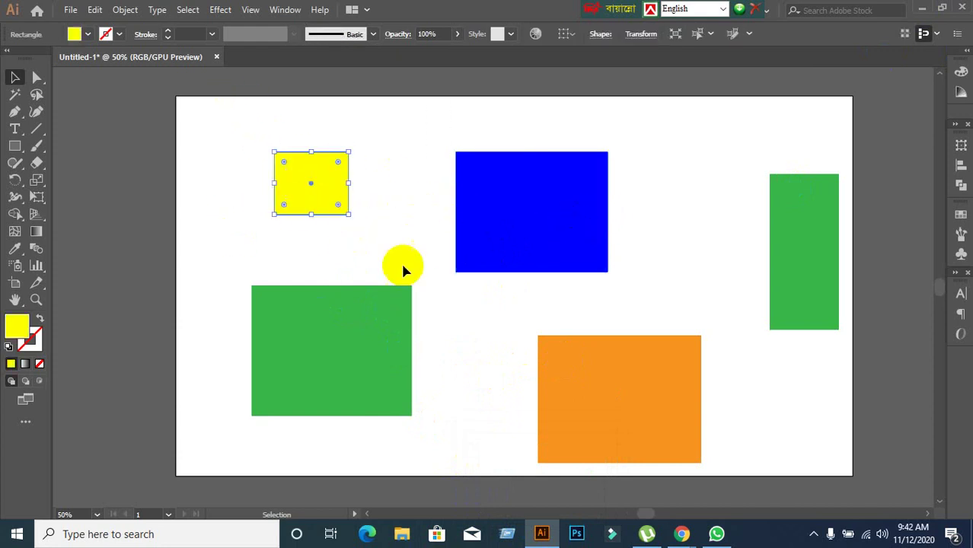
pyautogui.click(586, 221)
pyautogui.click(682, 226)
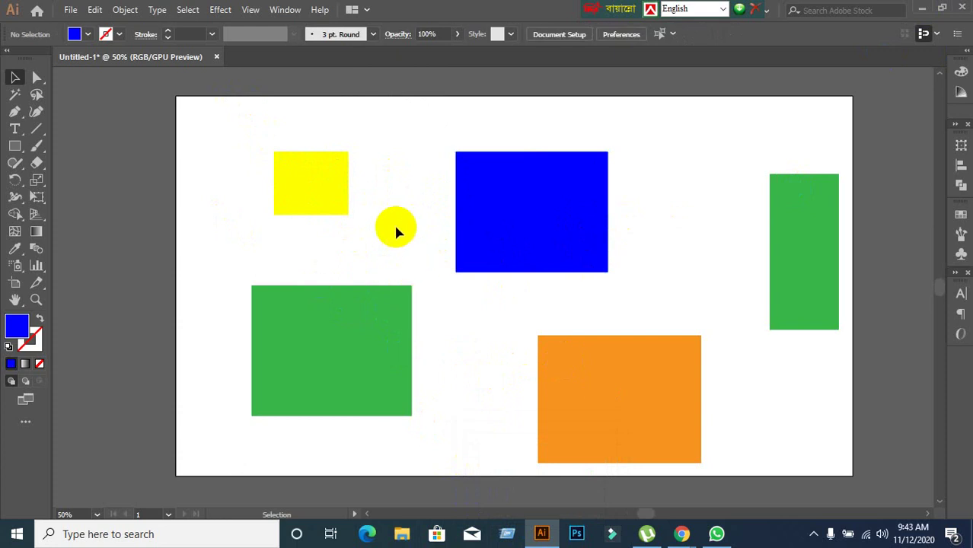
pyautogui.click(339, 209)
pyautogui.click(561, 245)
pyautogui.click(386, 272)
# Step: Marquee-select the yellow and blue rectangles together
pyautogui.moveTo(222, 119)
pyautogui.mouseDown()
pyautogui.moveTo(324, 158)
pyautogui.moveTo(618, 236)
pyautogui.mouseUp()
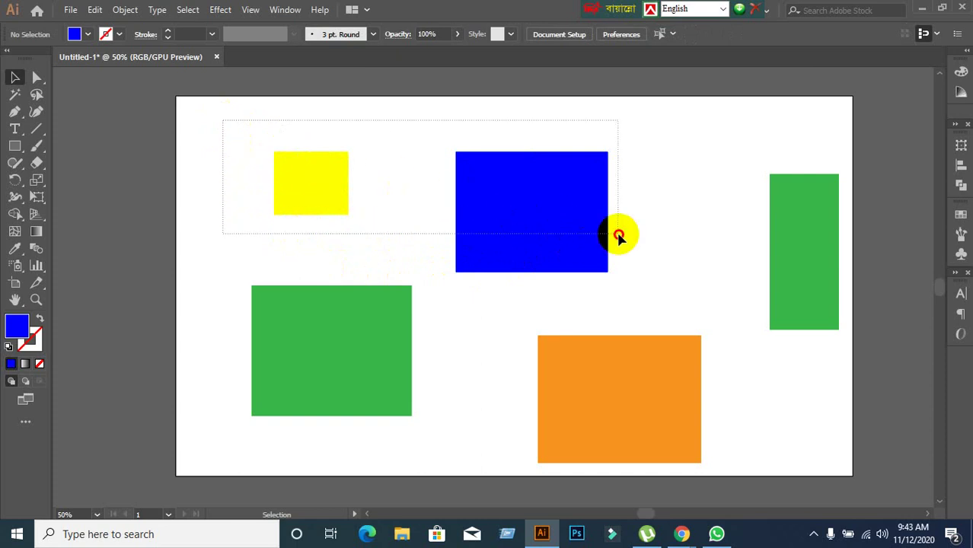
pyautogui.click(397, 106)
pyautogui.click(333, 170)
pyautogui.keyDown('shift'); pyautogui.click(539, 245); pyautogui.keyUp('shift')
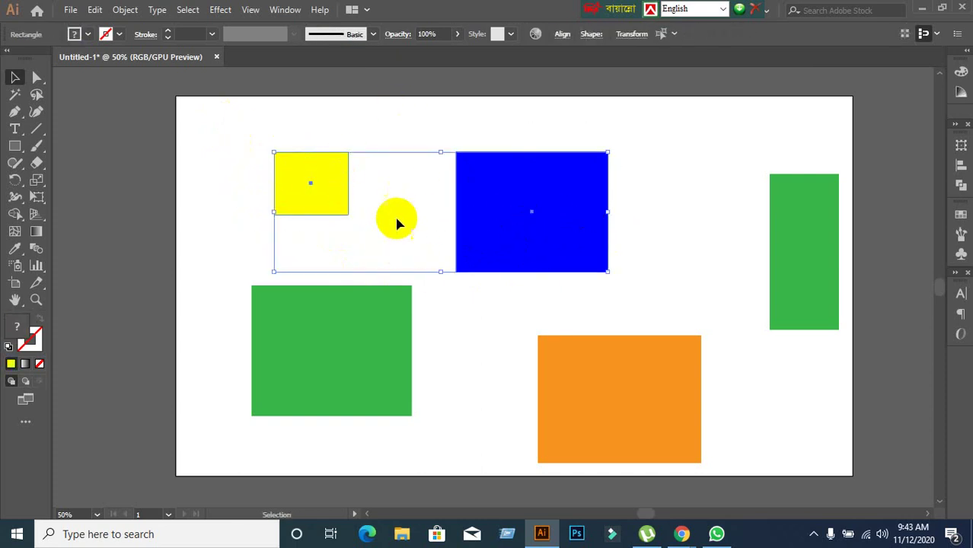
pyautogui.click(395, 125)
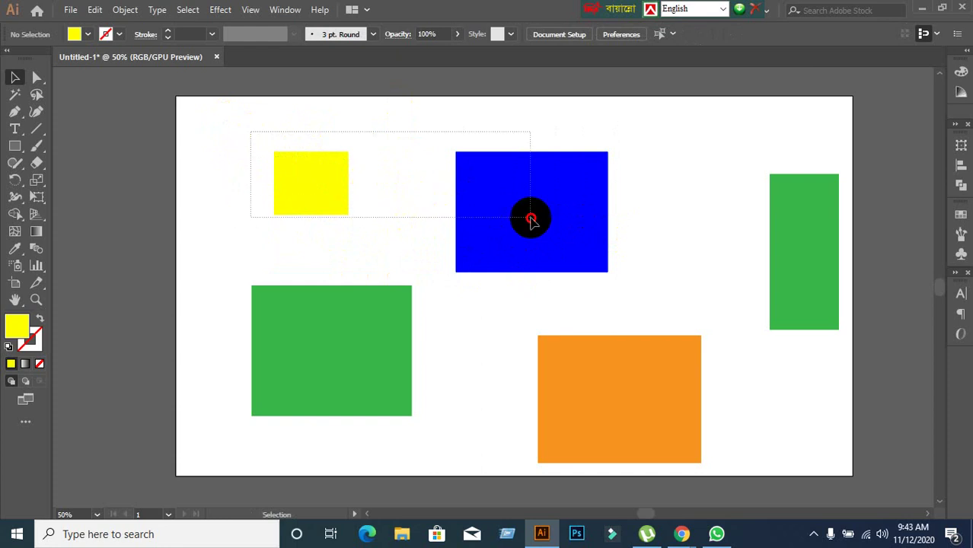
pyautogui.moveTo(253, 133); pyautogui.dragTo(548, 225)
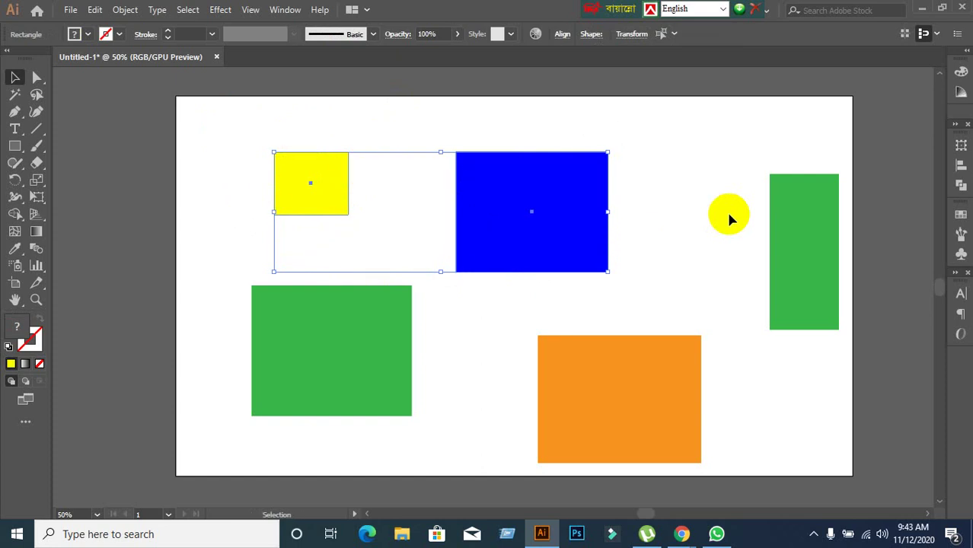
# Step: Group the yellow and blue rectangles with Ctrl+G and drag the group slightly
pyautogui.press('a')
pyautogui.hotkey('ctrl', 'g')
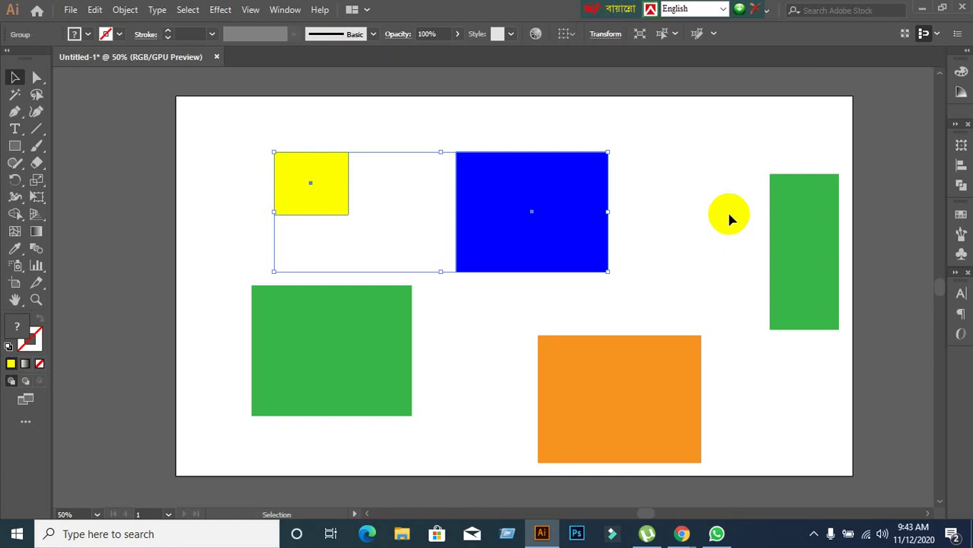
pyautogui.click(729, 219)
pyautogui.moveTo(587, 237)
pyautogui.mouseDown()
pyautogui.moveTo(544, 232)
pyautogui.moveTo(591, 211)
pyautogui.moveTo(553, 210)
pyautogui.moveTo(550, 224)
pyautogui.mouseUp()
# Step: Select the left green, orange and tall green rectangles together
pyautogui.click(401, 452)
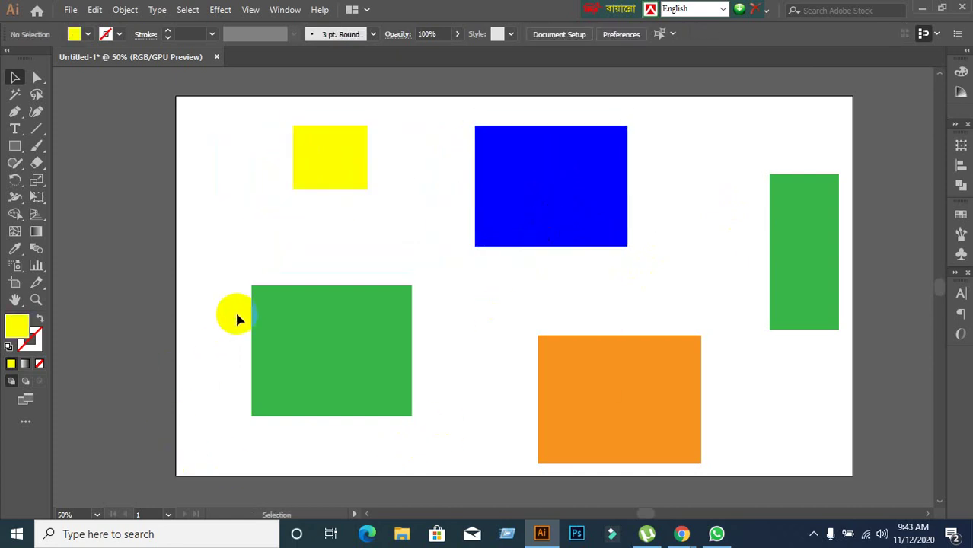
pyautogui.moveTo(237, 318); pyautogui.dragTo(617, 476)
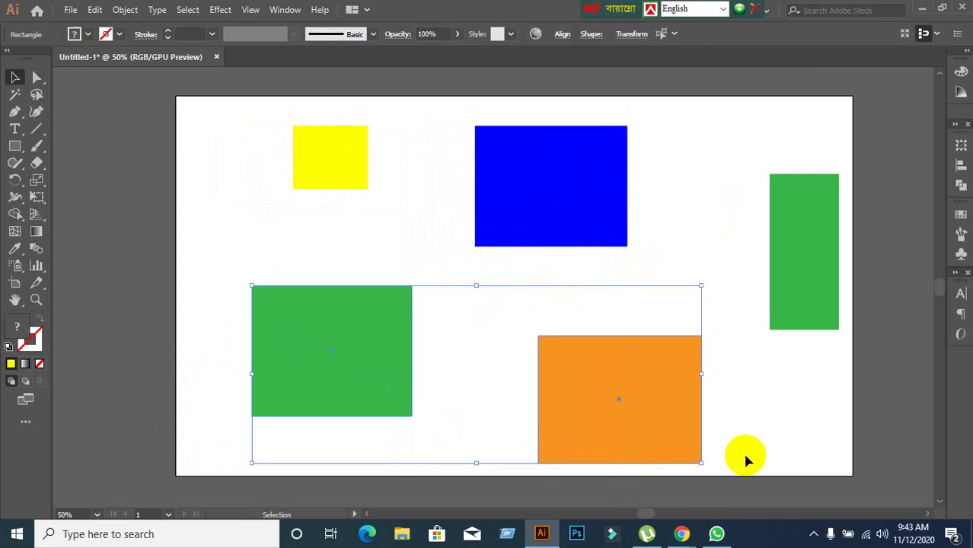
pyautogui.click(811, 419)
pyautogui.click(321, 392)
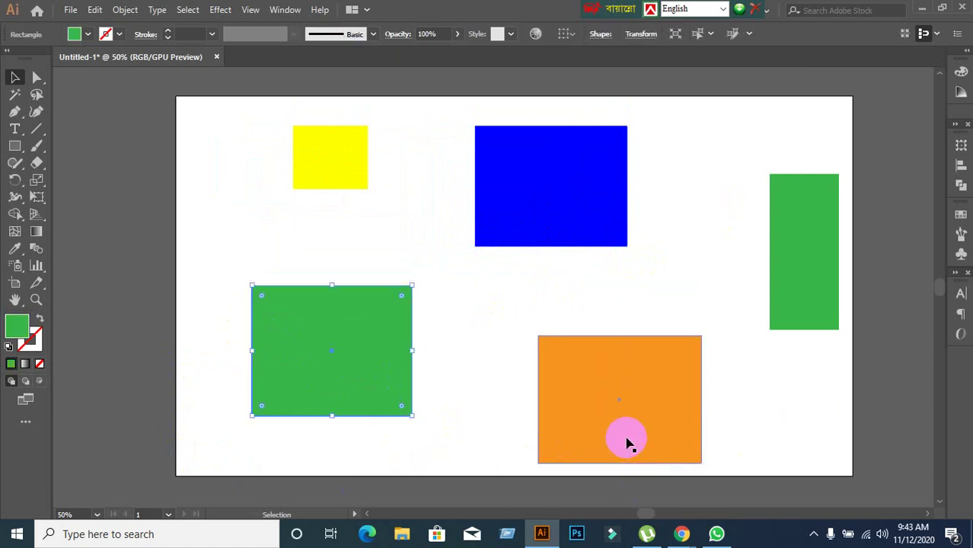
pyautogui.keyDown('shift'); pyautogui.click(627, 440); pyautogui.keyUp('shift')
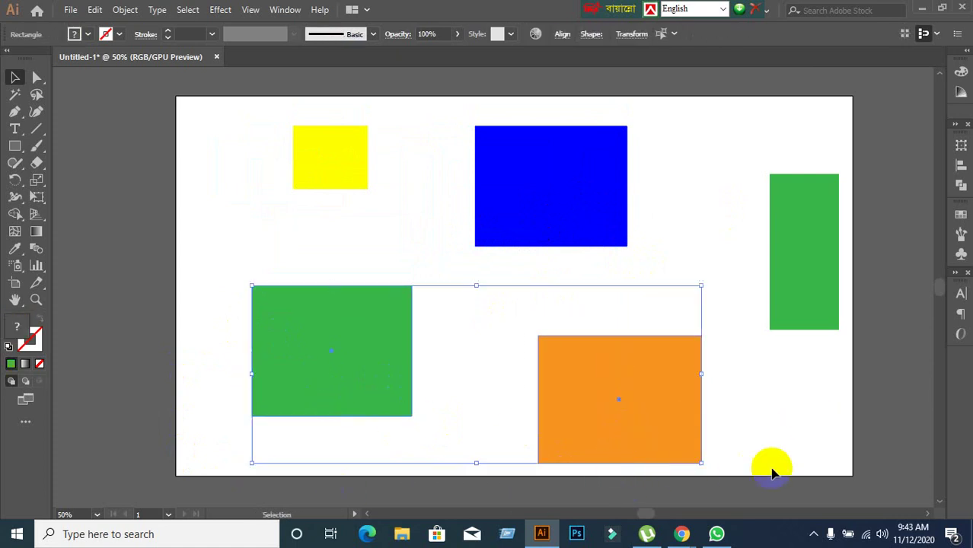
pyautogui.keyDown('shift'); pyautogui.click(834, 287); pyautogui.keyUp('shift')
# Step: Group the three green and orange rectangles with Ctrl+G and drag the group
pyautogui.hotkey('ctrl', 'g')
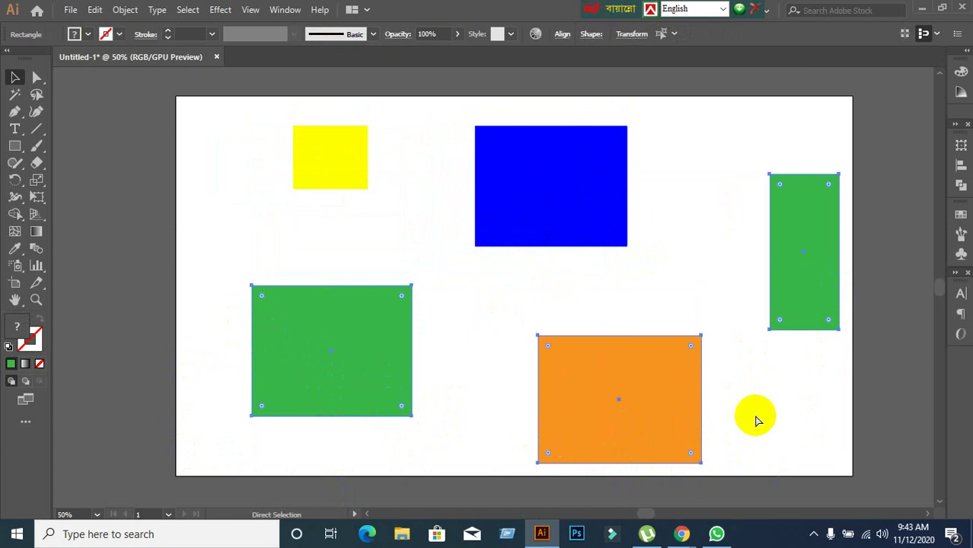
pyautogui.click(182, 334)
pyautogui.moveTo(323, 360); pyautogui.dragTo(347, 376)
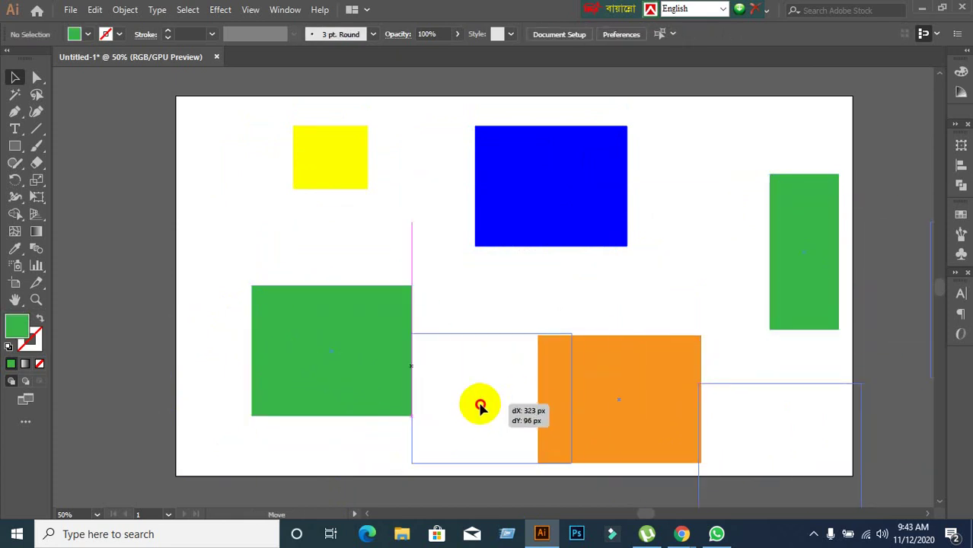
# Step: Shuffle the yellow-blue and green-orange groups around the artboard
pyautogui.moveTo(551, 365); pyautogui.dragTo(408, 359)
pyautogui.click(320, 272)
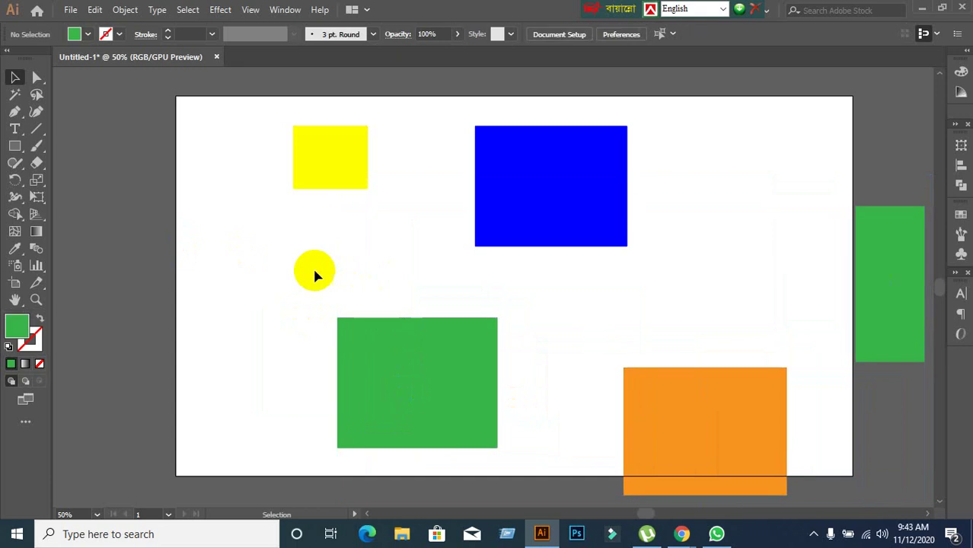
pyautogui.moveTo(603, 169)
pyautogui.mouseDown()
pyautogui.moveTo(447, 191)
pyautogui.moveTo(445, 98)
pyautogui.mouseUp()
pyautogui.moveTo(454, 385)
pyautogui.mouseDown()
pyautogui.moveTo(379, 314)
pyautogui.moveTo(341, 323)
pyautogui.moveTo(344, 346)
pyautogui.moveTo(413, 356)
pyautogui.mouseUp()
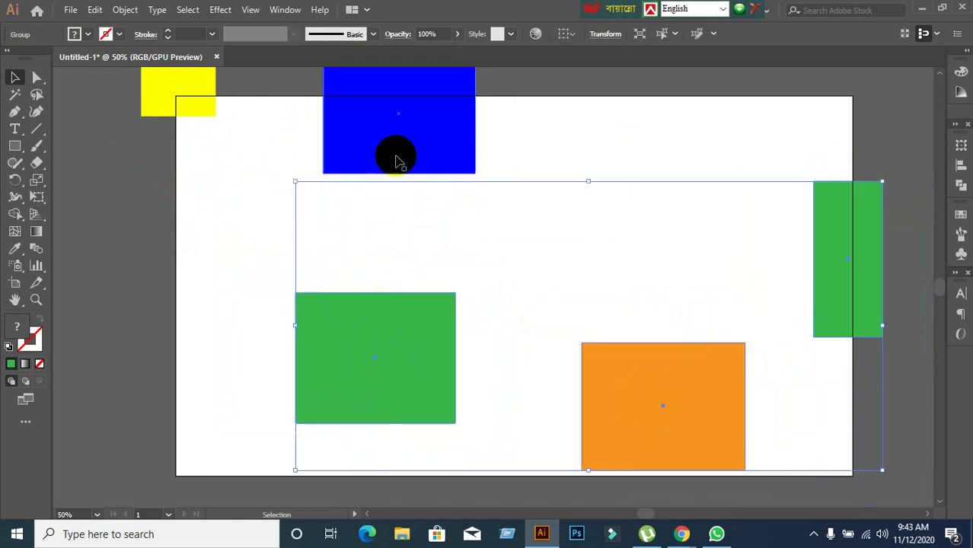
pyautogui.moveTo(395, 159); pyautogui.dragTo(522, 120)
pyautogui.moveTo(390, 381); pyautogui.dragTo(463, 397)
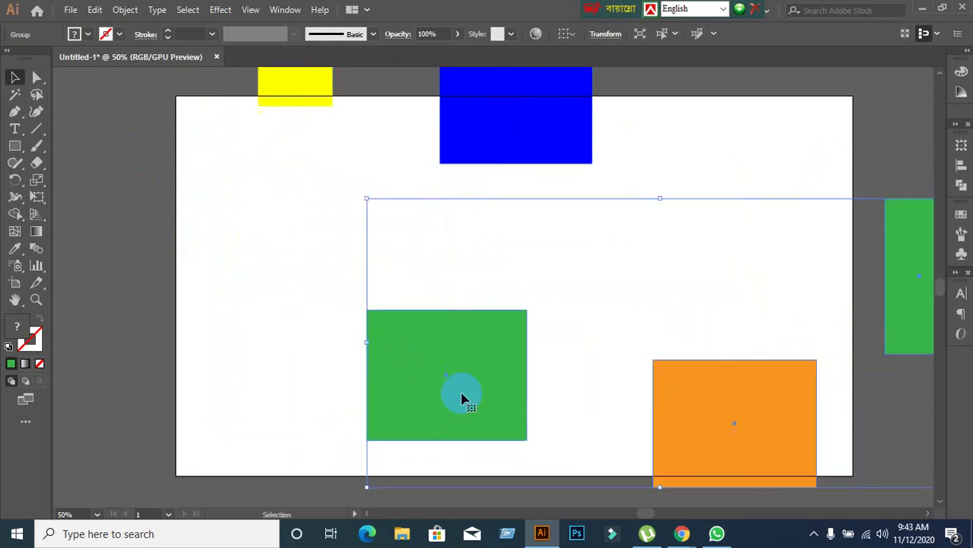
# Step: Settle both groups with yellow-blue at the top edge, then marquee-select all five rectangles
pyautogui.moveTo(297, 90)
pyautogui.mouseDown()
pyautogui.moveTo(184, 158)
pyautogui.moveTo(194, 176)
pyautogui.mouseUp()
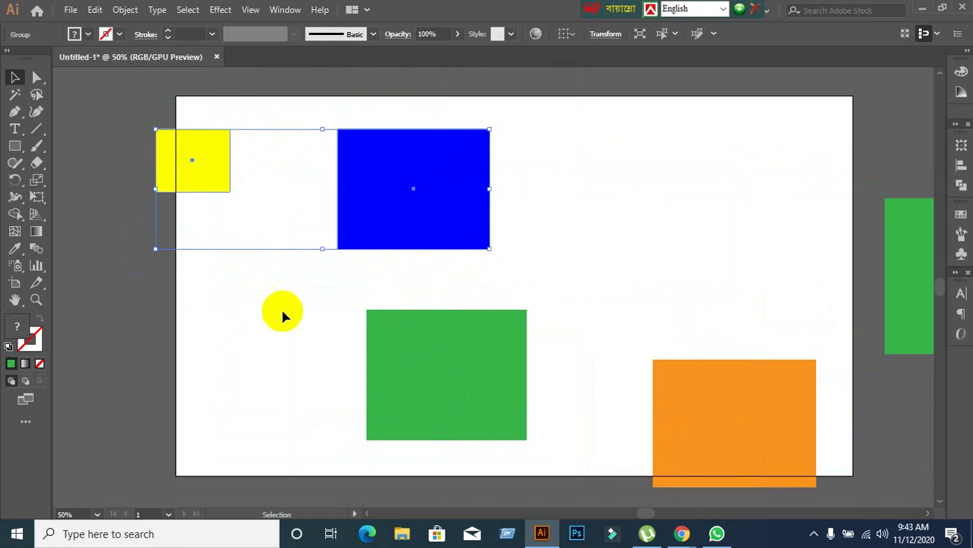
pyautogui.moveTo(452, 183); pyautogui.dragTo(553, 143)
pyautogui.moveTo(445, 363); pyautogui.dragTo(277, 344)
pyautogui.click(142, 260)
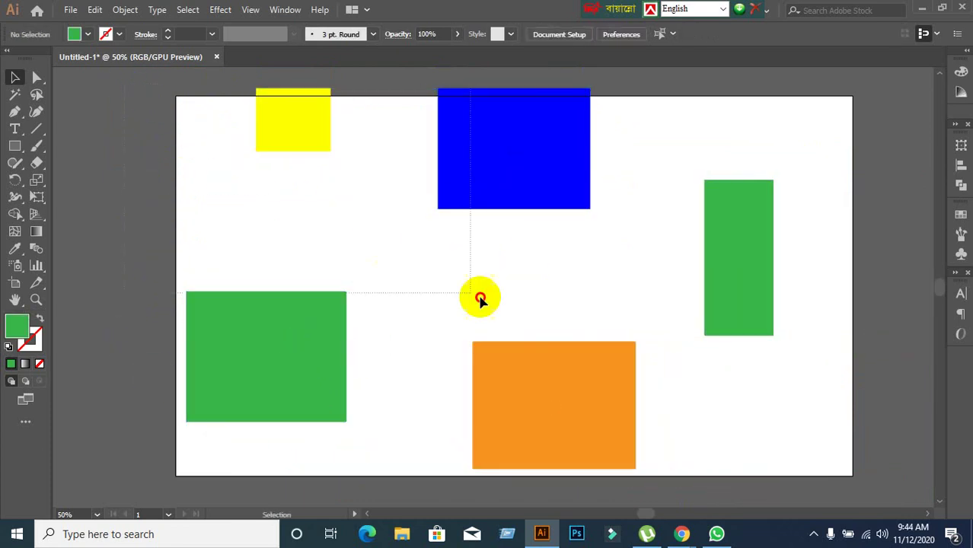
pyautogui.moveTo(126, 88); pyautogui.dragTo(818, 453)
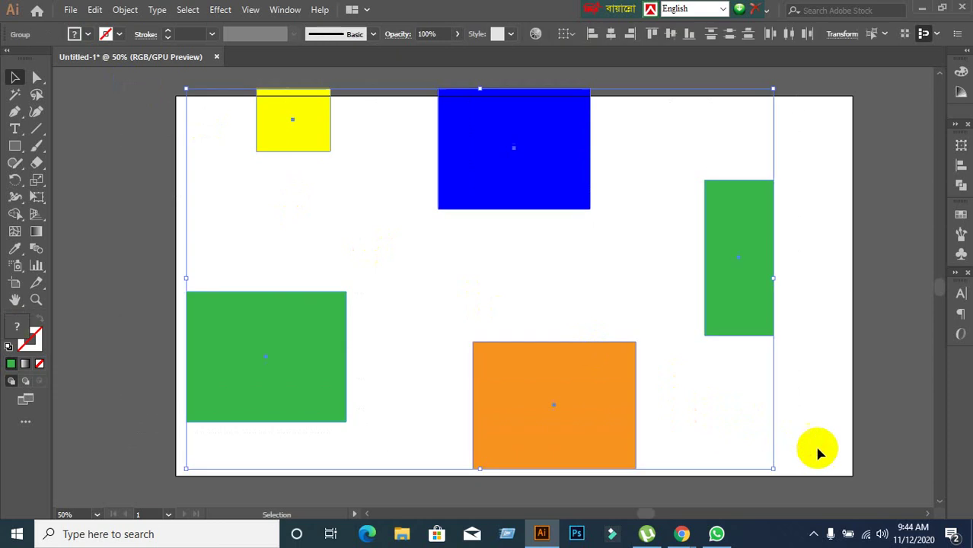
# Step: Group all five rectangles with the right-click Group command, then reselect the combined group
pyautogui.rightClick(274, 402)
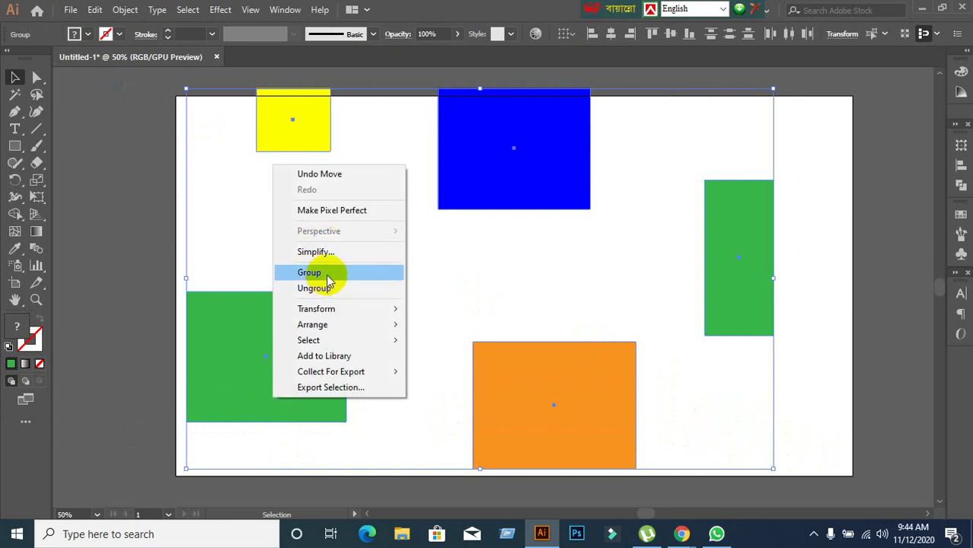
pyautogui.click(329, 272)
pyautogui.click(135, 260)
pyautogui.click(268, 371)
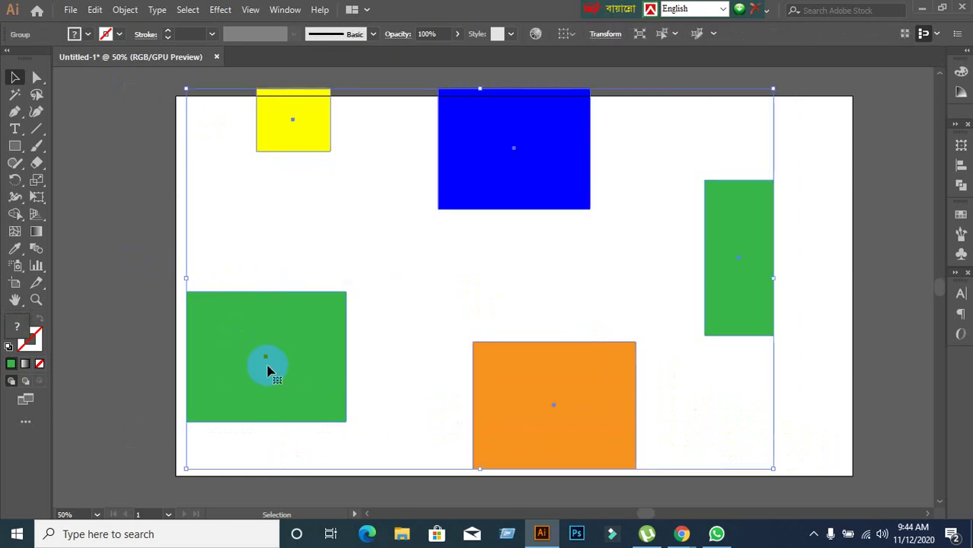
pyautogui.click(137, 412)
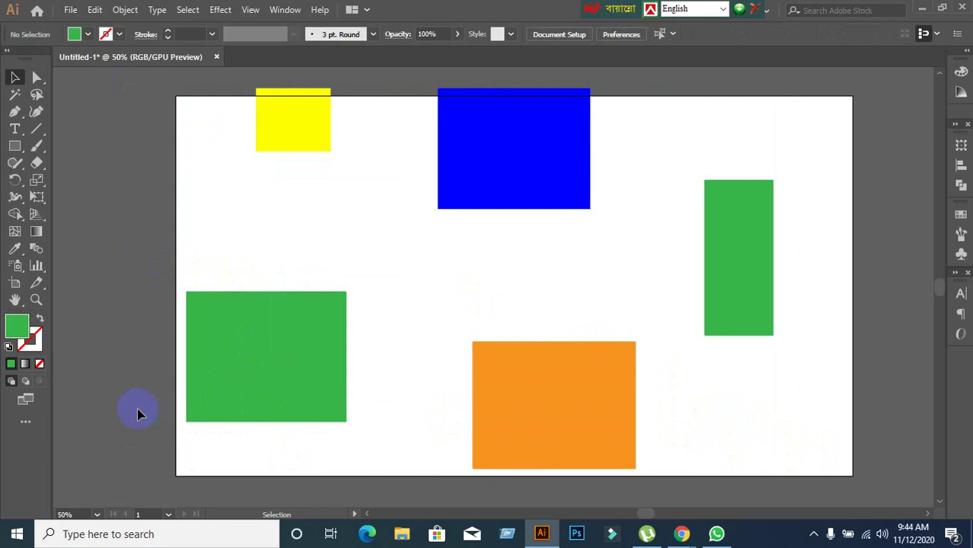
pyautogui.click(195, 406)
# Step: Toggle between Direct Selection and Selection tools and reselect the combined group
pyautogui.press('a')
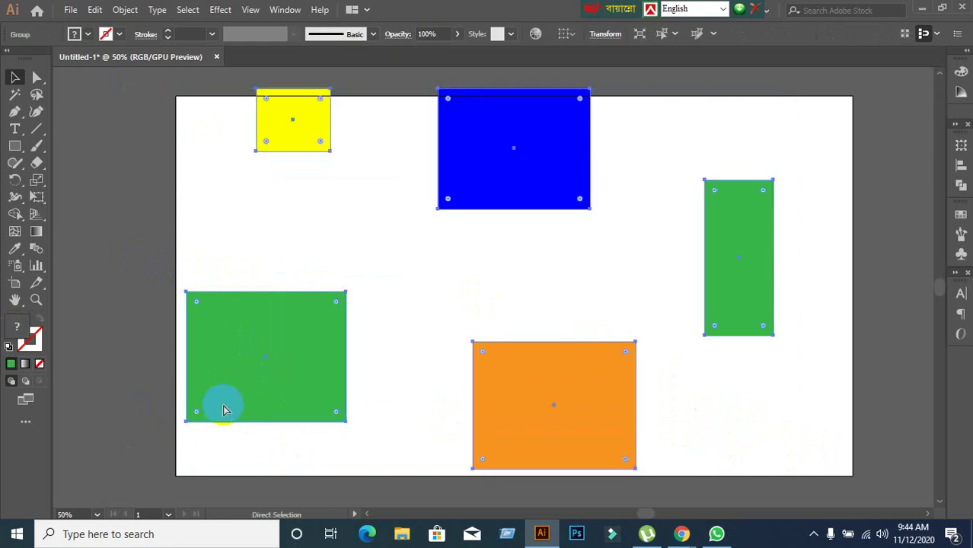
pyautogui.press('v')
pyautogui.rightClick(222, 409)
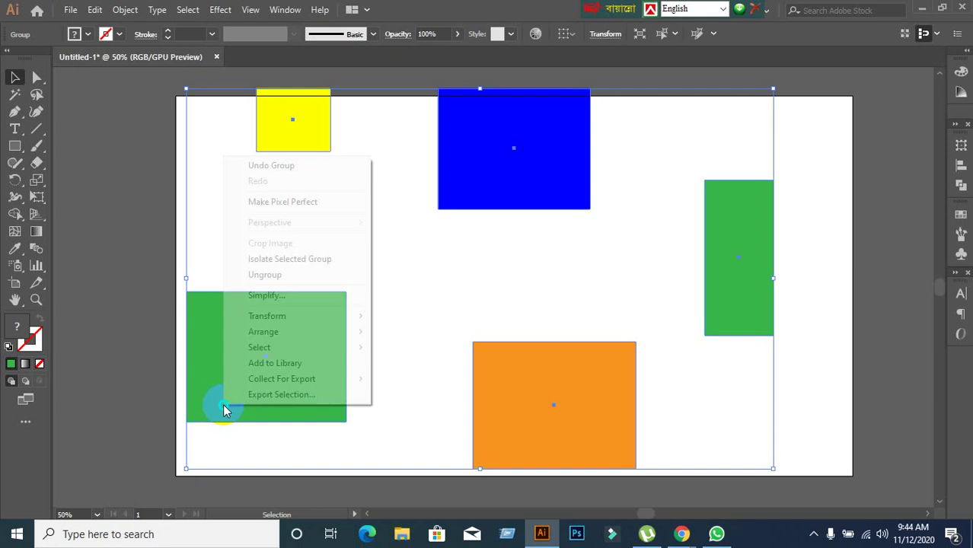
pyautogui.click(115, 348)
pyautogui.click(213, 378)
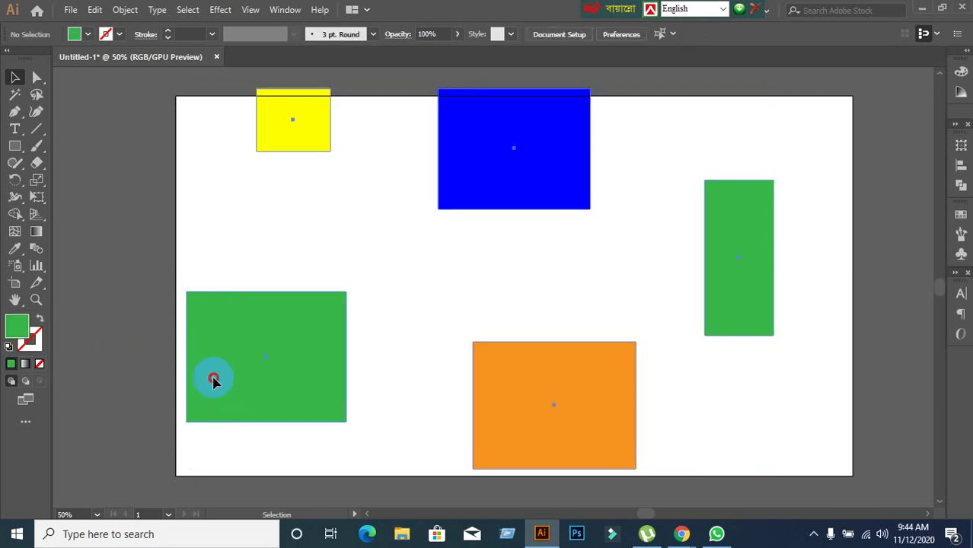
pyautogui.press('a')
pyautogui.press('ctrl')
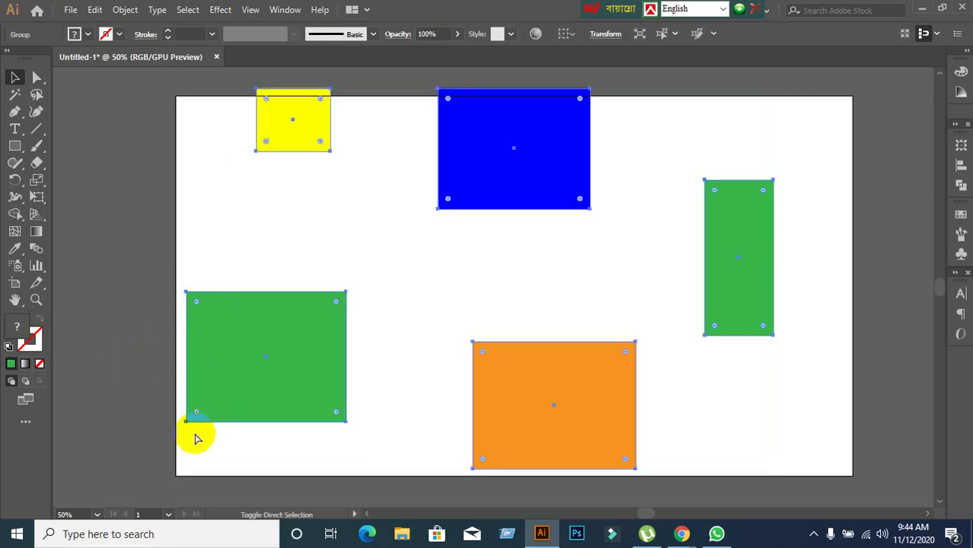
pyautogui.press('v')
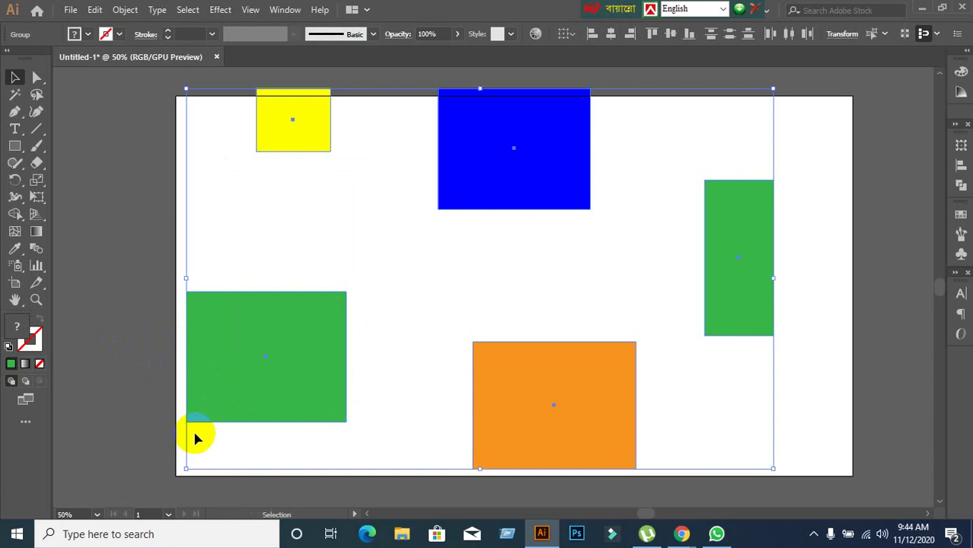
# Step: Drag the combined group around, then move the green-orange group left and down
pyautogui.click(158, 437)
pyautogui.moveTo(204, 339)
pyautogui.mouseDown()
pyautogui.moveTo(362, 270)
pyautogui.moveTo(105, 325)
pyautogui.mouseUp()
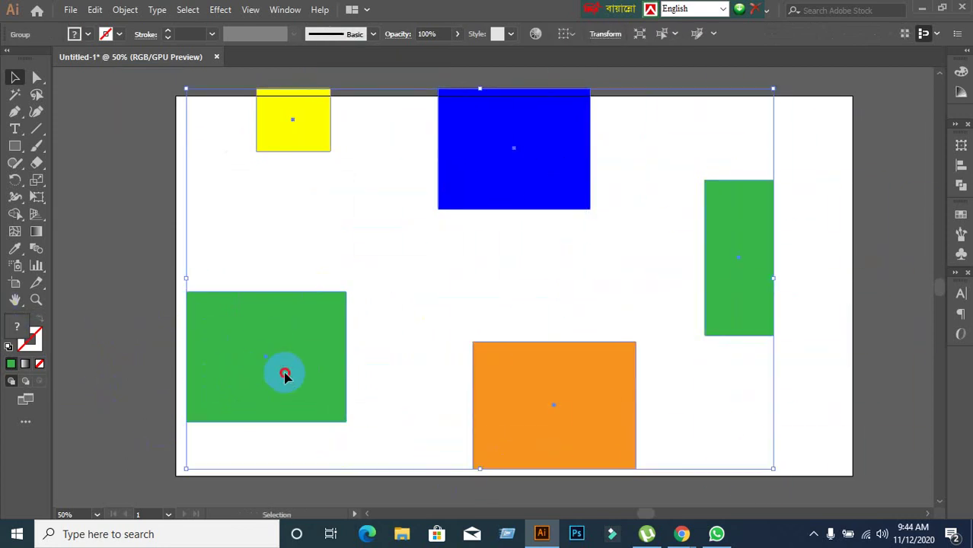
pyautogui.moveTo(283, 374)
pyautogui.mouseDown()
pyautogui.moveTo(159, 423)
pyautogui.moveTo(363, 383)
pyautogui.mouseUp()
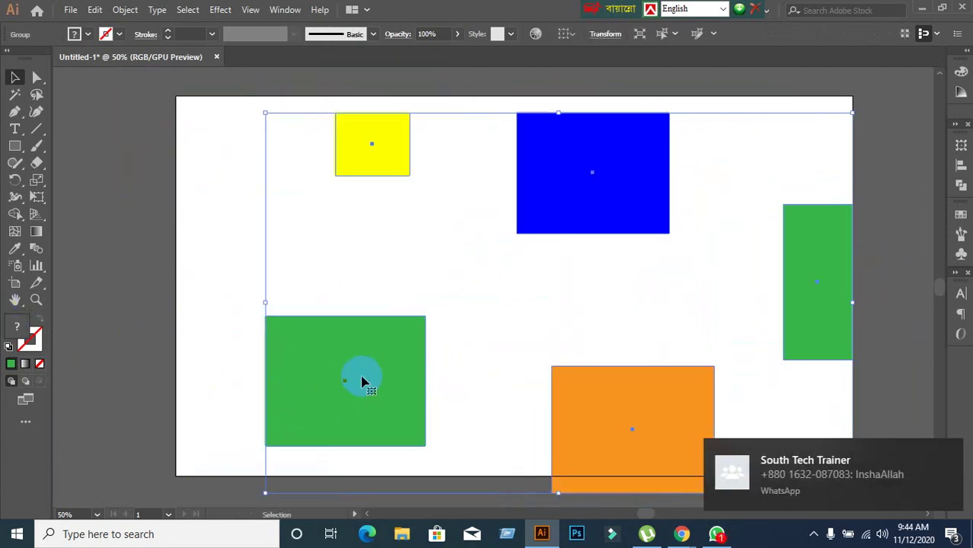
pyautogui.press('ctrl')
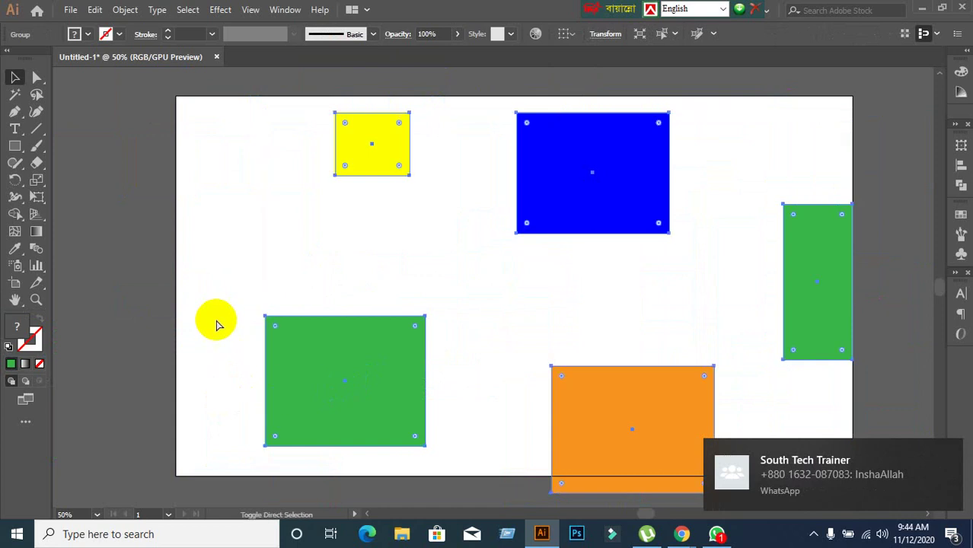
pyautogui.press('ctrl')
pyautogui.click(216, 325)
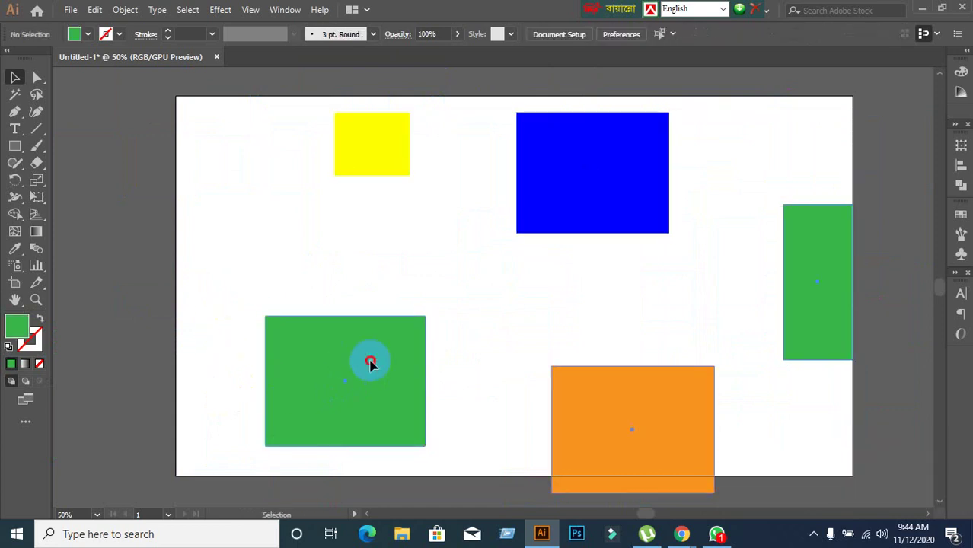
pyautogui.moveTo(369, 363); pyautogui.dragTo(313, 420)
# Step: Move the yellow-blue pair right and up, then nudge it left off the top edge
pyautogui.moveTo(565, 213); pyautogui.dragTo(611, 196)
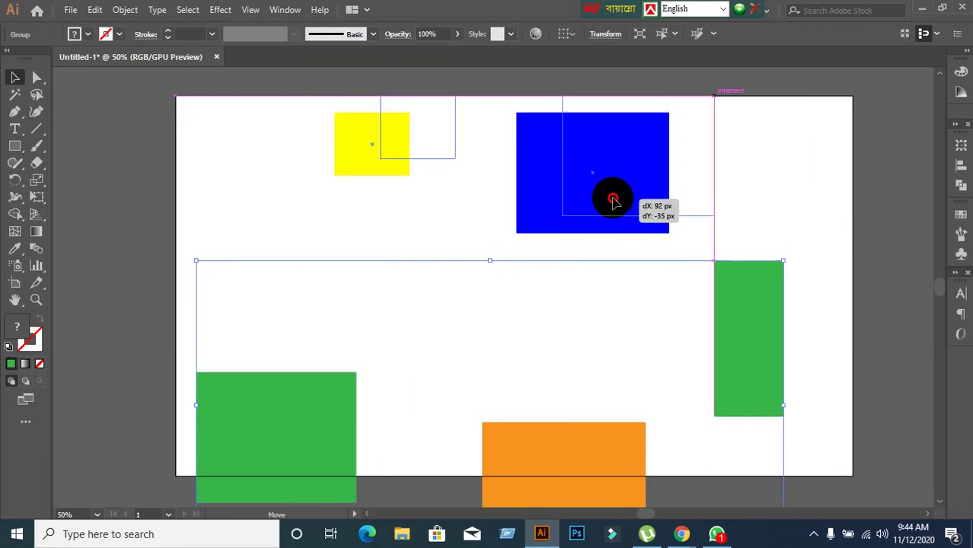
pyautogui.moveTo(603, 453); pyautogui.dragTo(693, 434)
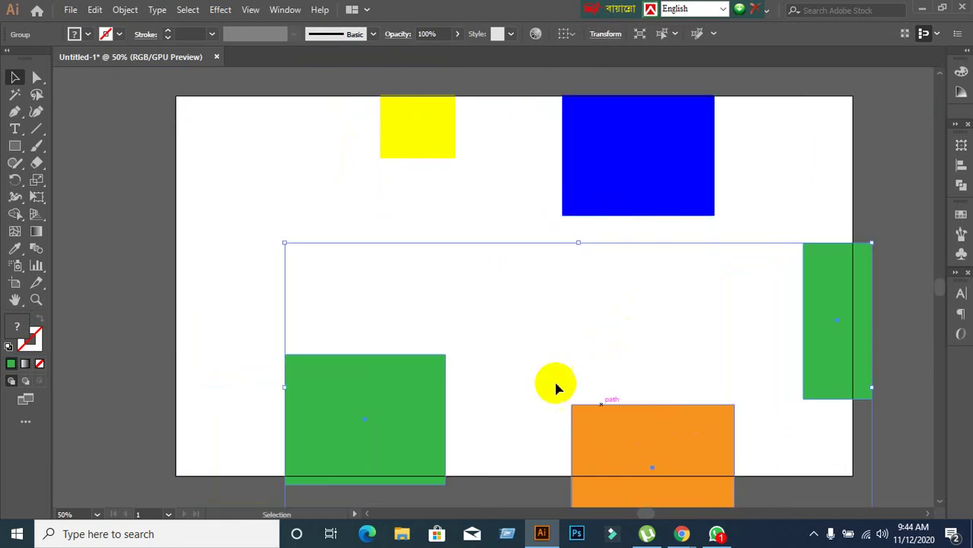
pyautogui.click(312, 237)
pyautogui.click(616, 189)
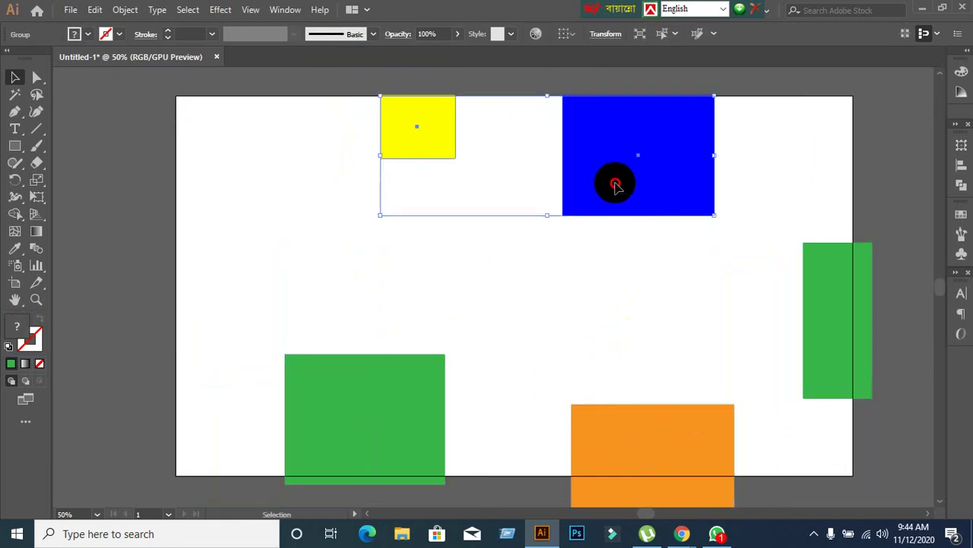
pyautogui.moveTo(618, 183); pyautogui.dragTo(567, 217)
pyautogui.press('ctrl')
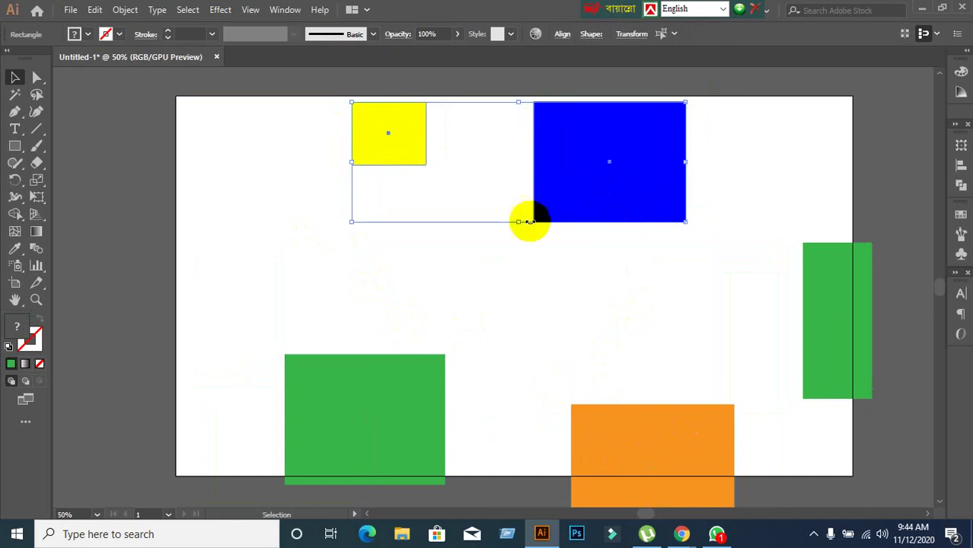
# Step: Move the yellow rectangle left and the blue rectangle up and right individually
pyautogui.click(320, 272)
pyautogui.moveTo(409, 143)
pyautogui.mouseDown()
pyautogui.moveTo(332, 147)
pyautogui.moveTo(342, 154)
pyautogui.mouseUp()
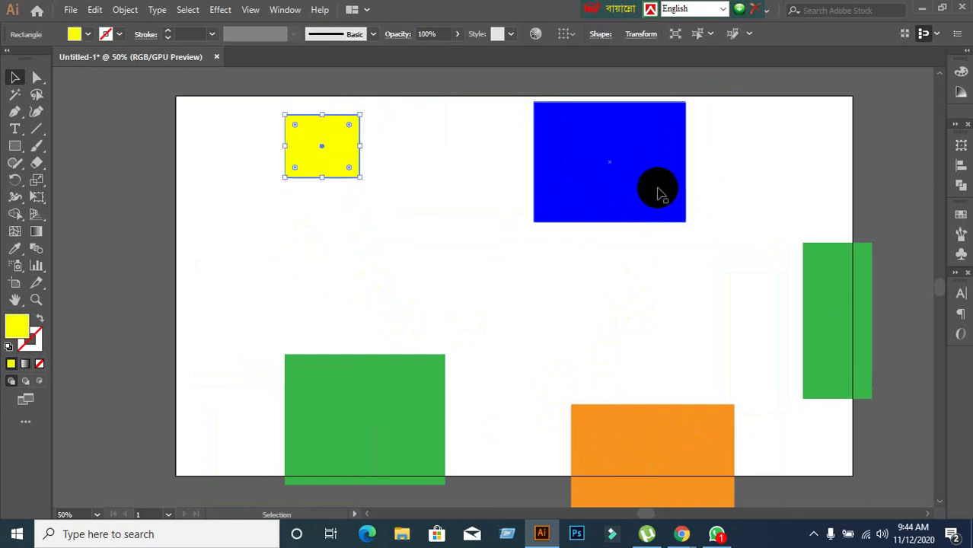
pyautogui.moveTo(656, 191); pyautogui.dragTo(676, 165)
pyautogui.scroll(-2, 581, 320)
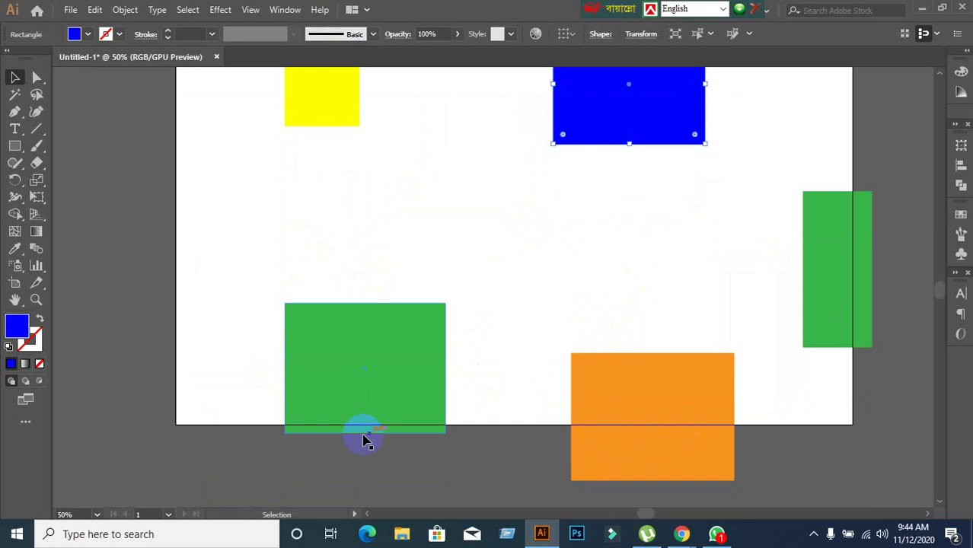
# Step: Move the left green, orange and right green rectangles individually to new spots
pyautogui.click(324, 381)
pyautogui.press('ctrl')
pyautogui.press('shift')
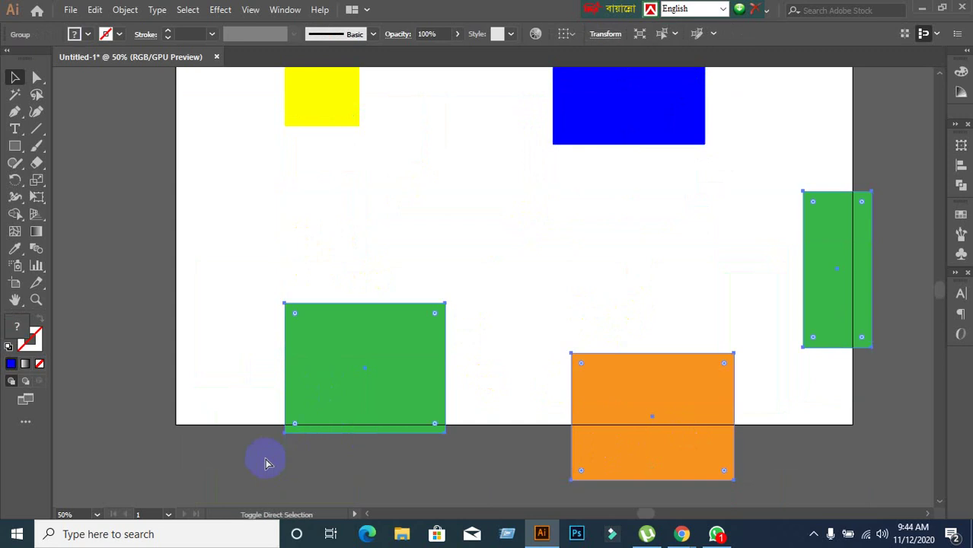
pyautogui.click(268, 457)
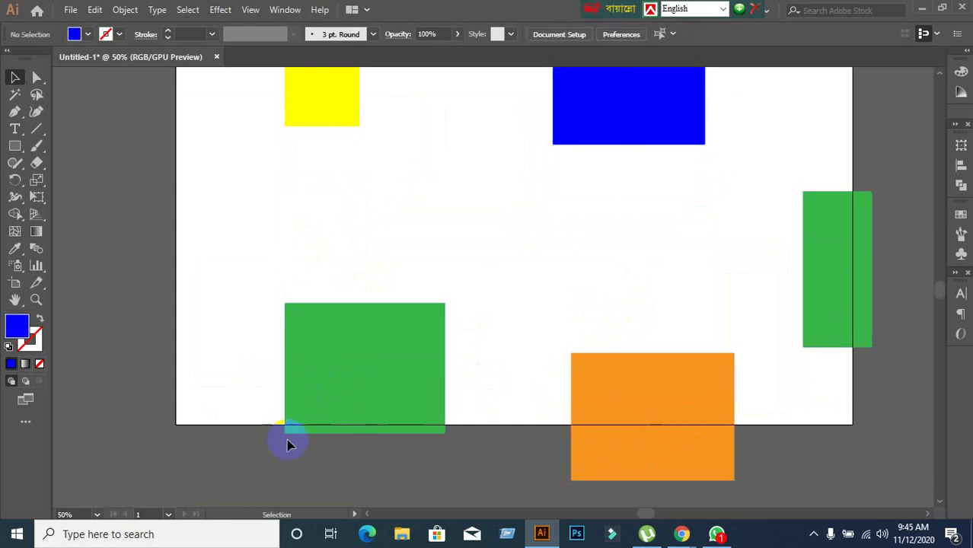
pyautogui.moveTo(322, 409); pyautogui.dragTo(268, 394)
pyautogui.moveTo(674, 396); pyautogui.dragTo(606, 299)
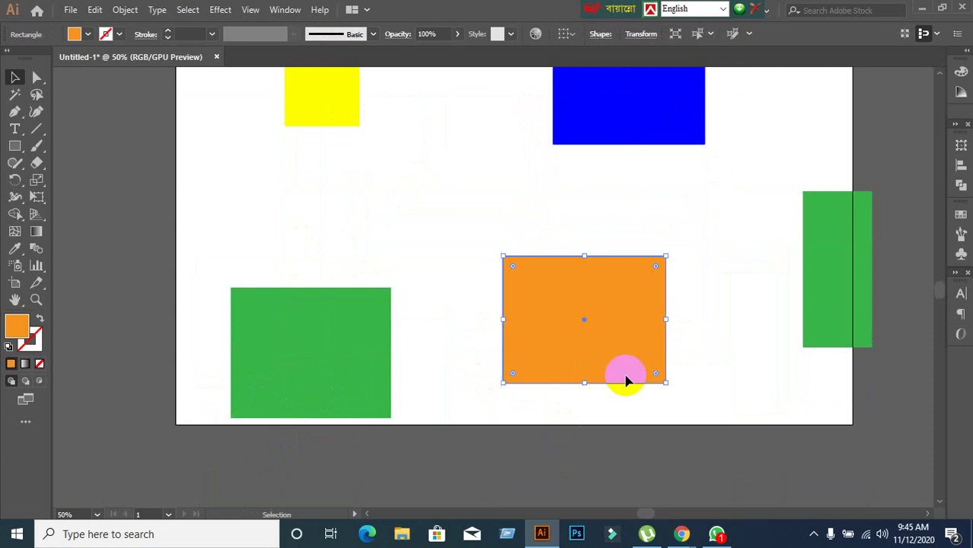
pyautogui.moveTo(851, 290); pyautogui.dragTo(816, 279)
pyautogui.moveTo(300, 381); pyautogui.dragTo(308, 319)
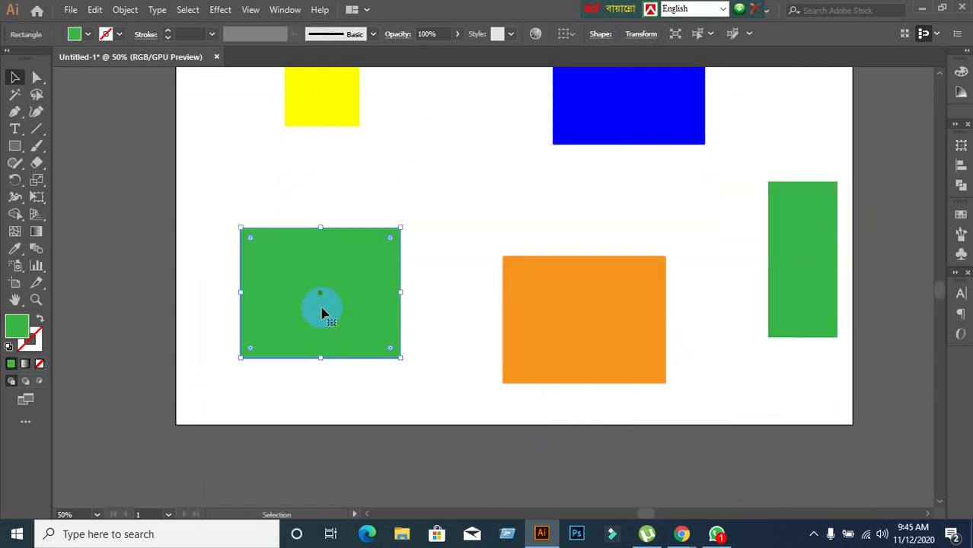
pyautogui.scroll(2, 391, 371)
# Step: Move the blue rectangle down-left, the yellow one down, then nudge blue up-right
pyautogui.click(411, 273)
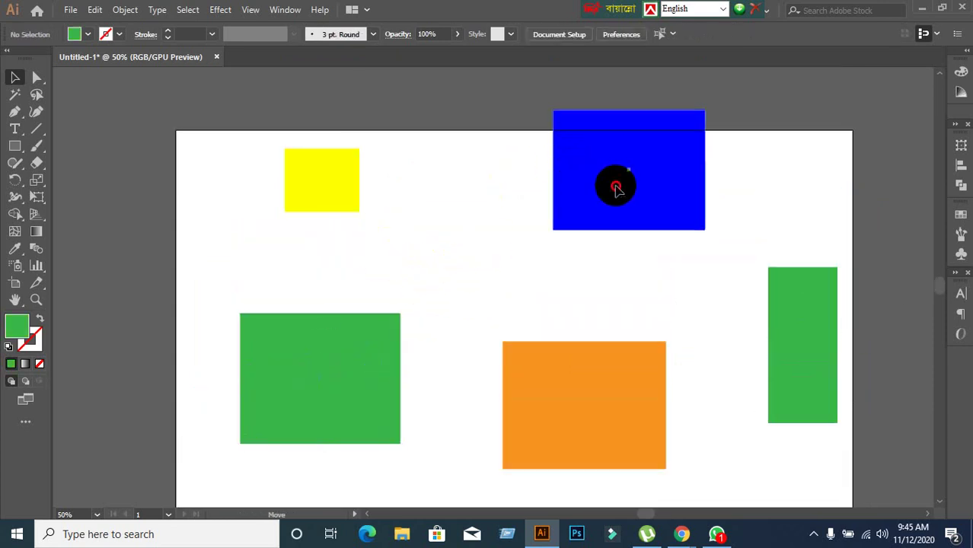
pyautogui.moveTo(615, 189); pyautogui.dragTo(535, 249)
pyautogui.click(425, 268)
pyautogui.moveTo(358, 184); pyautogui.dragTo(349, 225)
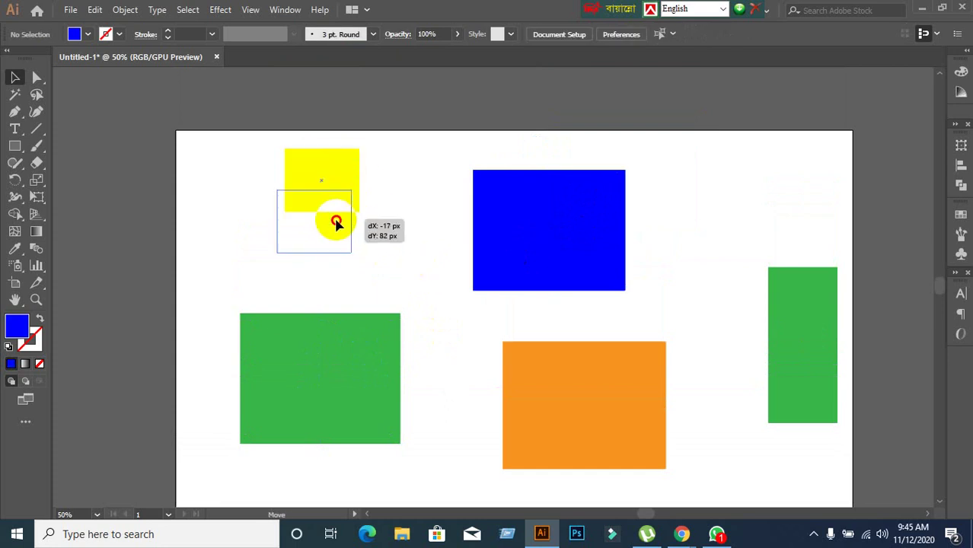
pyautogui.click(431, 204)
pyautogui.moveTo(526, 283); pyautogui.dragTo(541, 274)
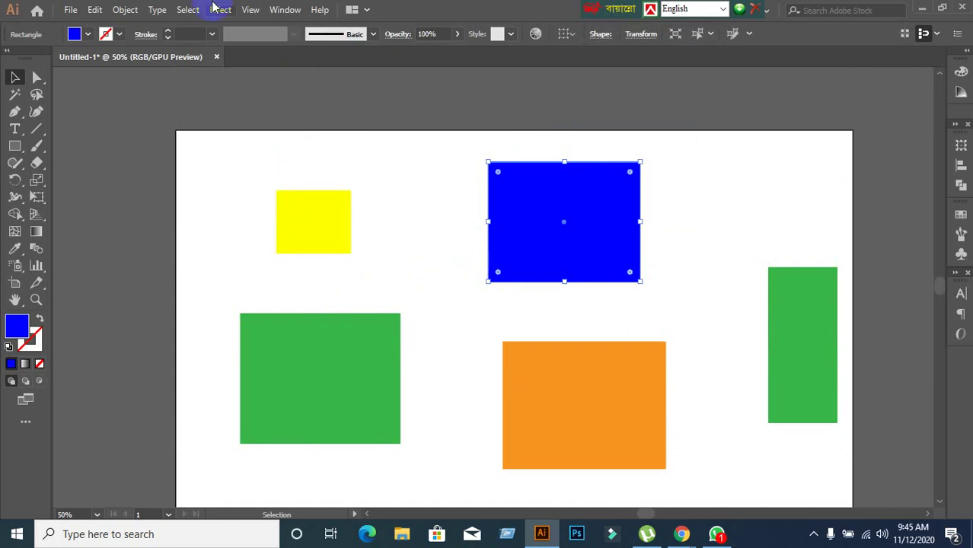
# Step: Browse the Edit and Object menus and close them without choosing anything
pyautogui.click(96, 10)
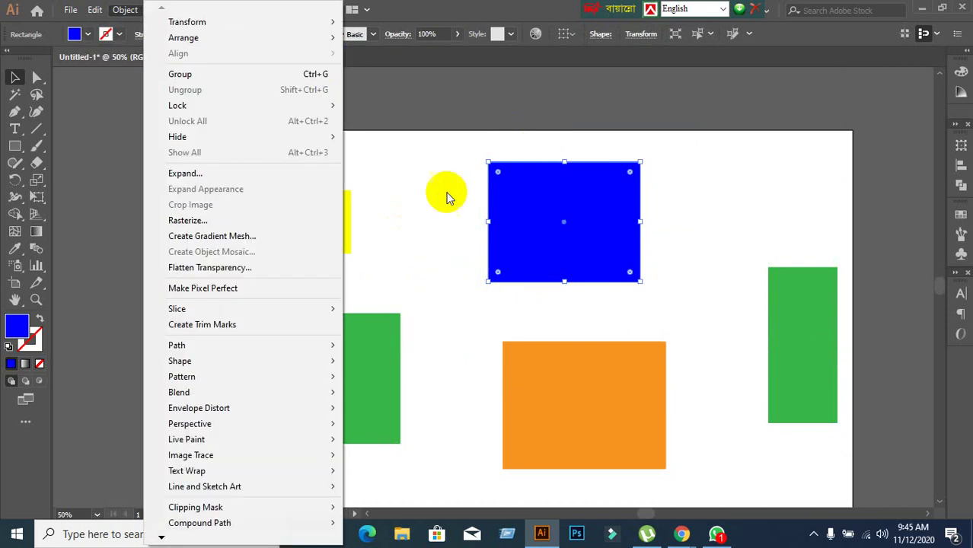
pyautogui.click(430, 197)
pyautogui.click(381, 196)
pyautogui.click(96, 12)
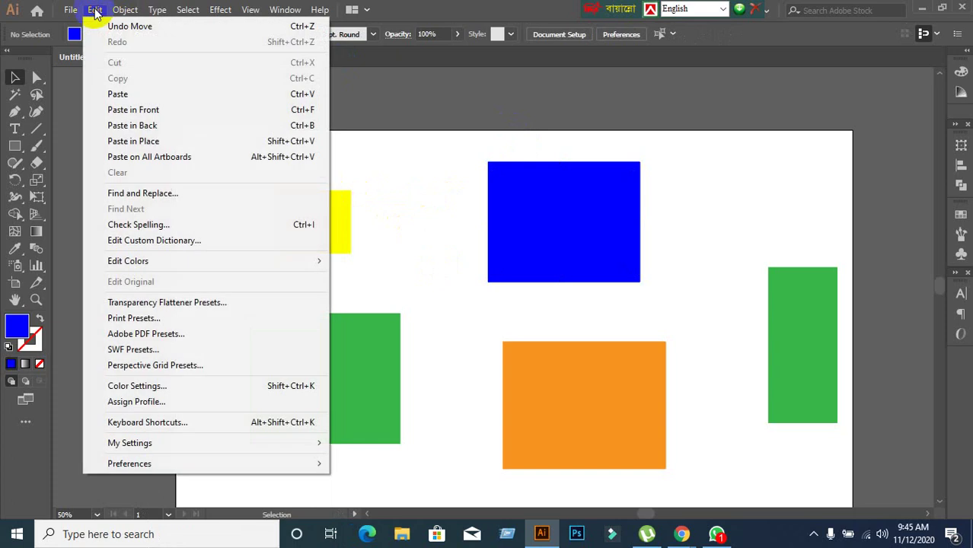
pyautogui.click(427, 167)
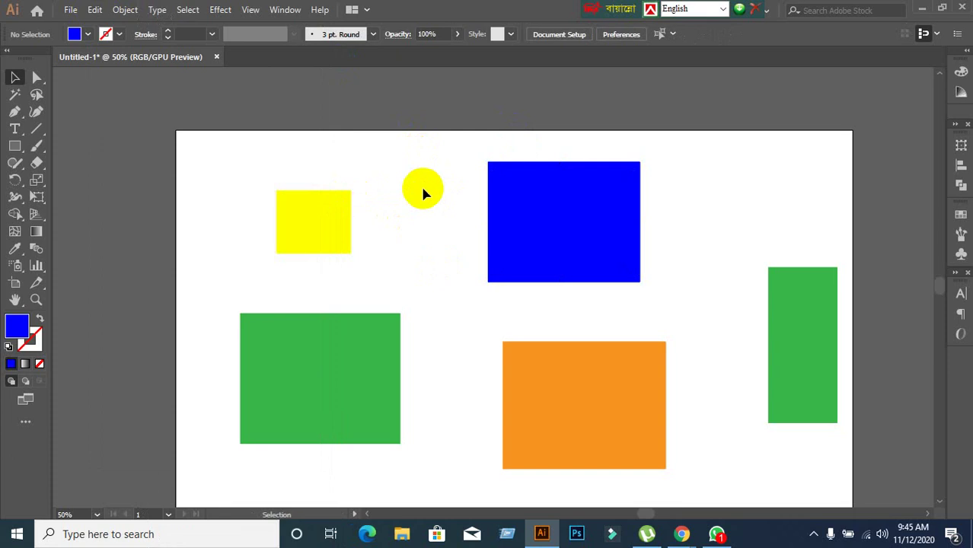
# Step: Undo three moves, redo two with Shift+Ctrl+Z, then undo the blue rectangle's move again
pyautogui.press('ctrl')
pyautogui.hotkey('ctrl', 'z')
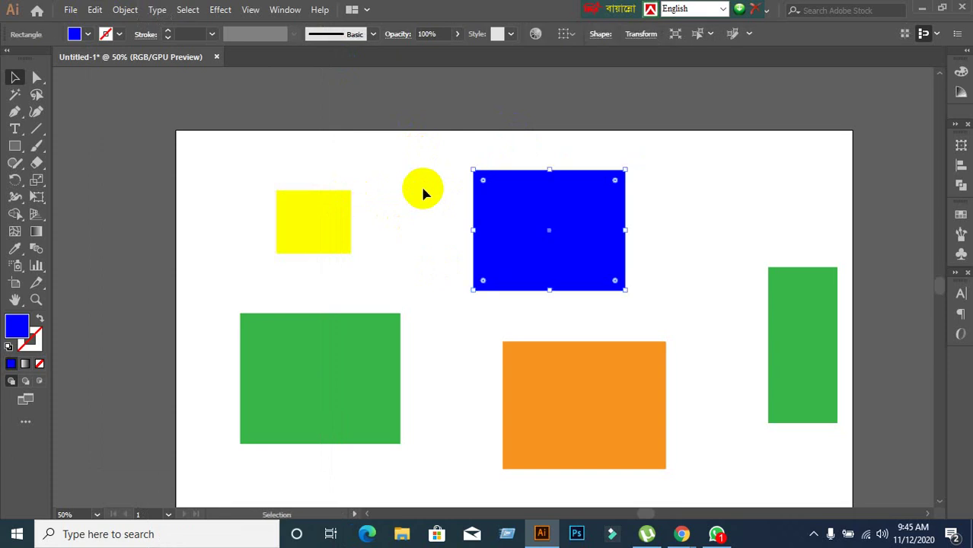
pyautogui.hotkey('ctrl', 'z')
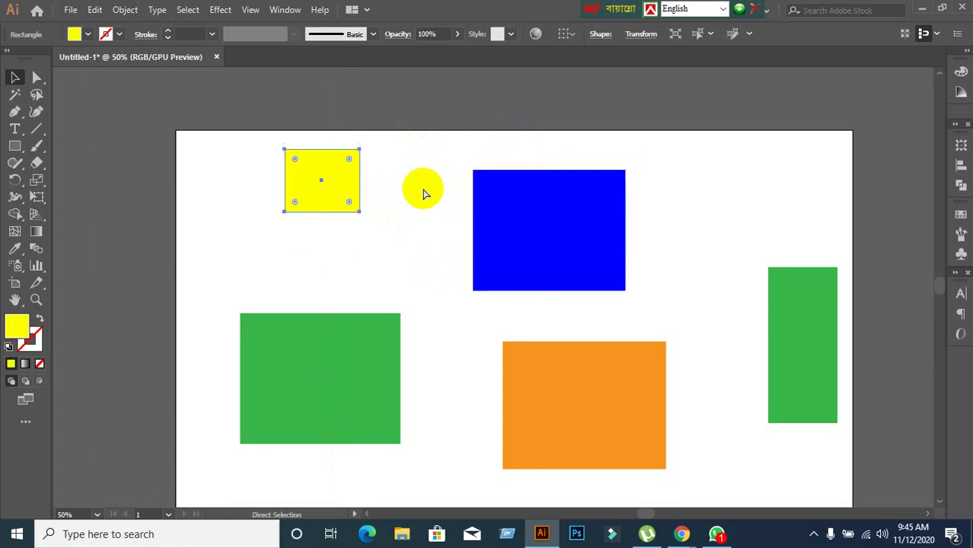
pyautogui.hotkey('ctrl', 'z')
pyautogui.hotkey('ctrl', 'z')
pyautogui.hotkey('ctrl', 'z')
pyautogui.hotkey('ctrl', 'z')
pyautogui.hotkey('ctrl', 'z')
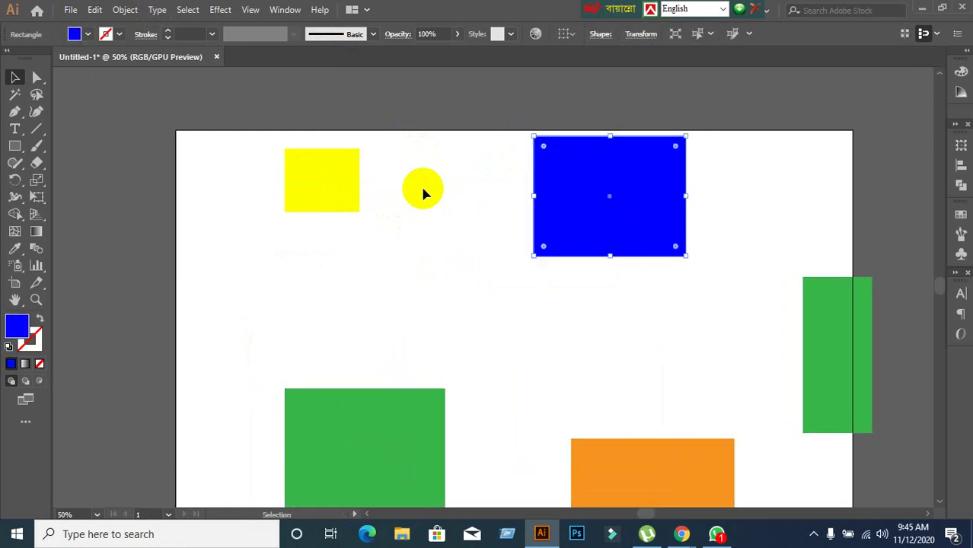
pyautogui.press('ctrl')
pyautogui.hotkey('ctrl', 'shift', 'z')
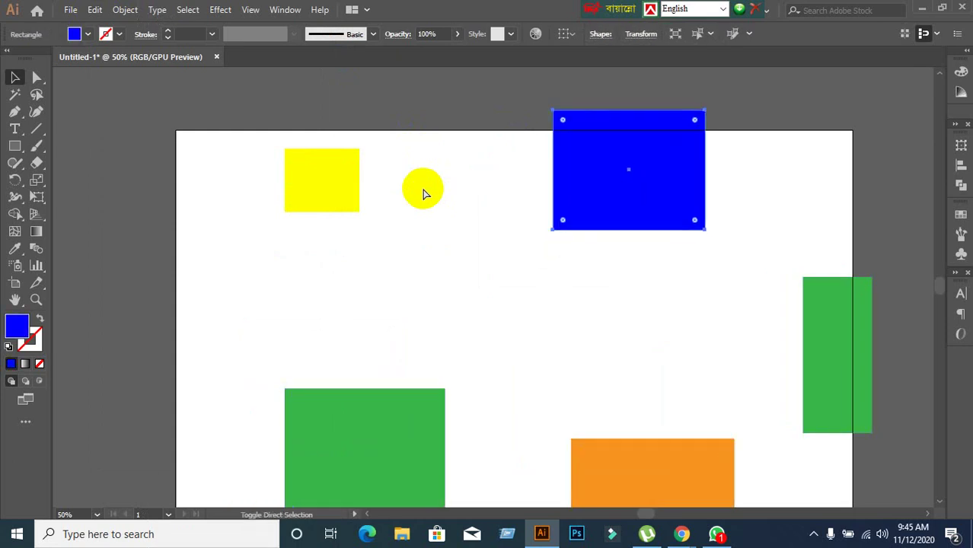
pyautogui.hotkey('ctrl', 'shift', 'z')
pyautogui.hotkey('ctrl', 'shift', 'z')
pyautogui.hotkey('ctrl', 'shift', 'z')
pyautogui.hotkey('ctrl', 'shift', 'z')
pyautogui.hotkey('ctrl', 'shift', 'z')
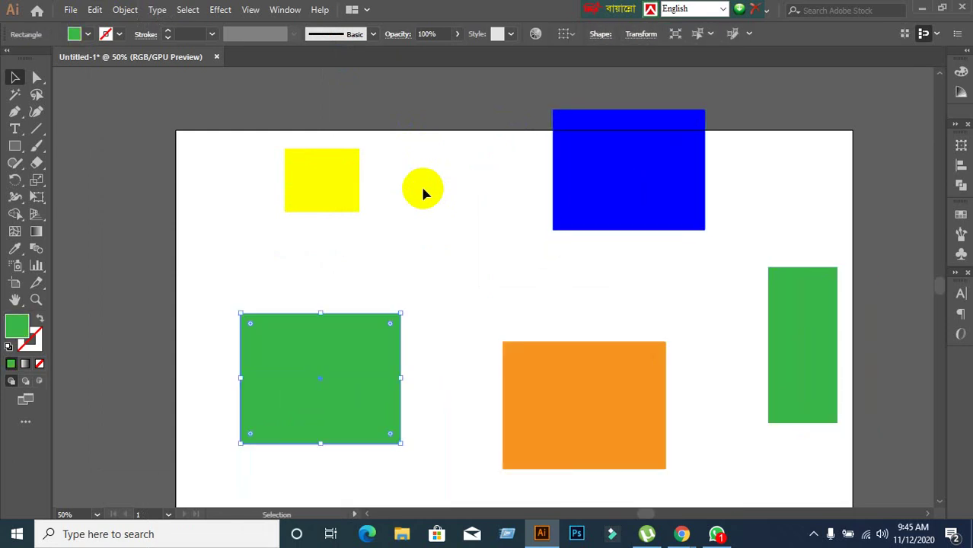
pyautogui.hotkey('ctrl', 'z')
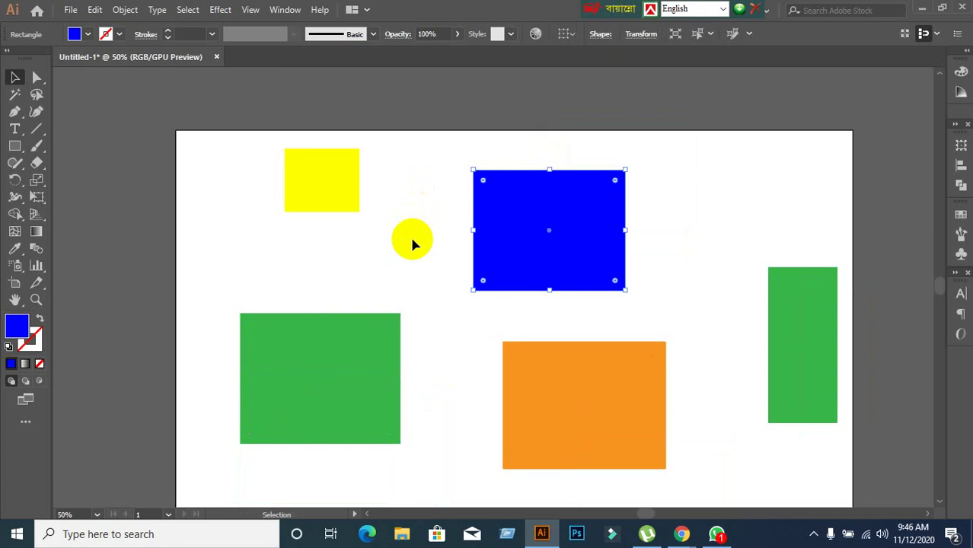
# Step: Open the Edit menu twice and dismiss it without running a command
pyautogui.click(95, 11)
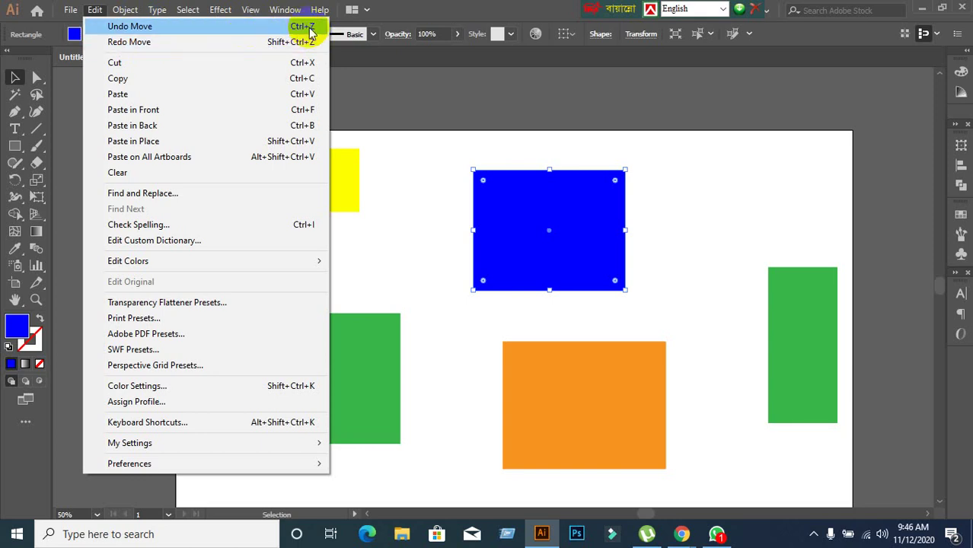
pyautogui.press('Escape')
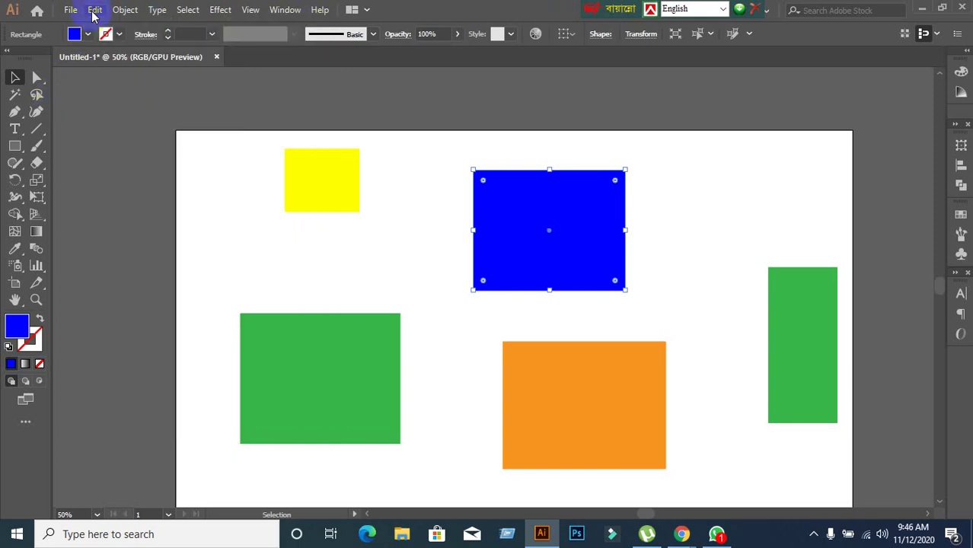
pyautogui.click(94, 11)
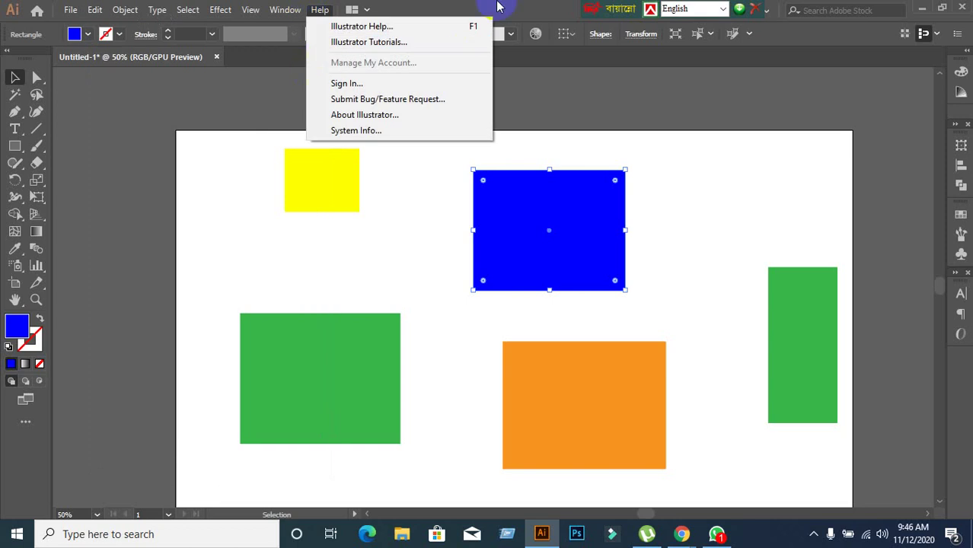
pyautogui.click(190, 300)
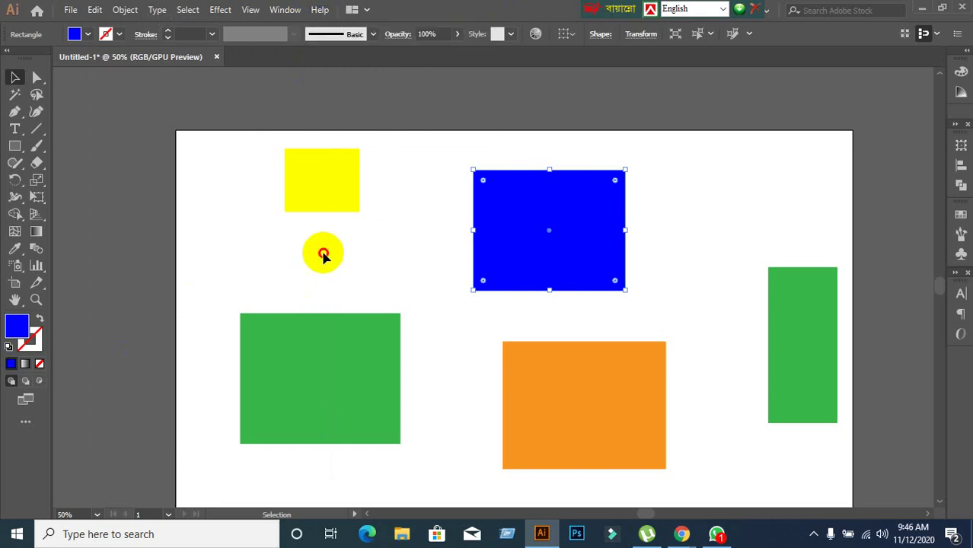
# Step: Deselect the blue rectangle, pan the artboard, marquee-select then deselect all, and open Edit menu
pyautogui.click(321, 250)
pyautogui.moveTo(456, 245); pyautogui.dragTo(424, 229)
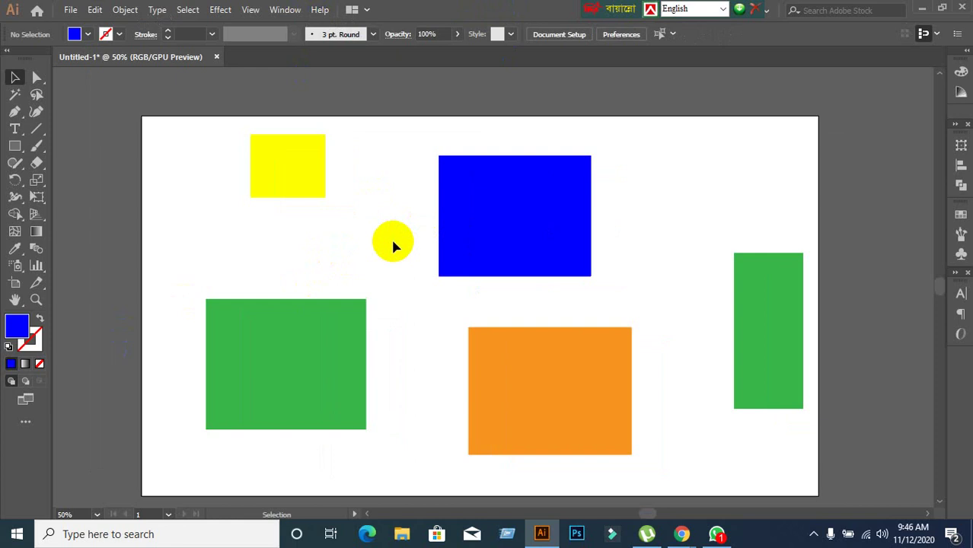
pyautogui.moveTo(233, 145); pyautogui.dragTo(801, 402)
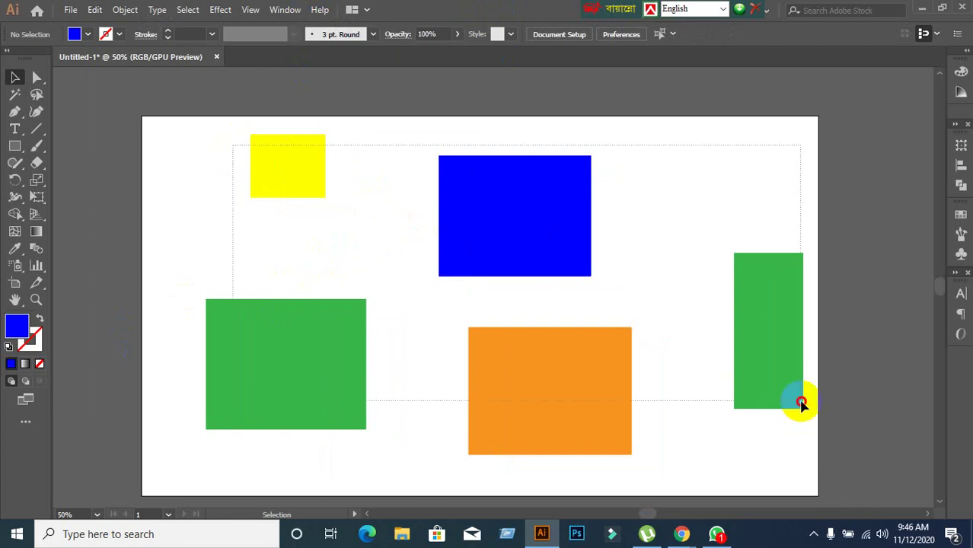
pyautogui.click(677, 297)
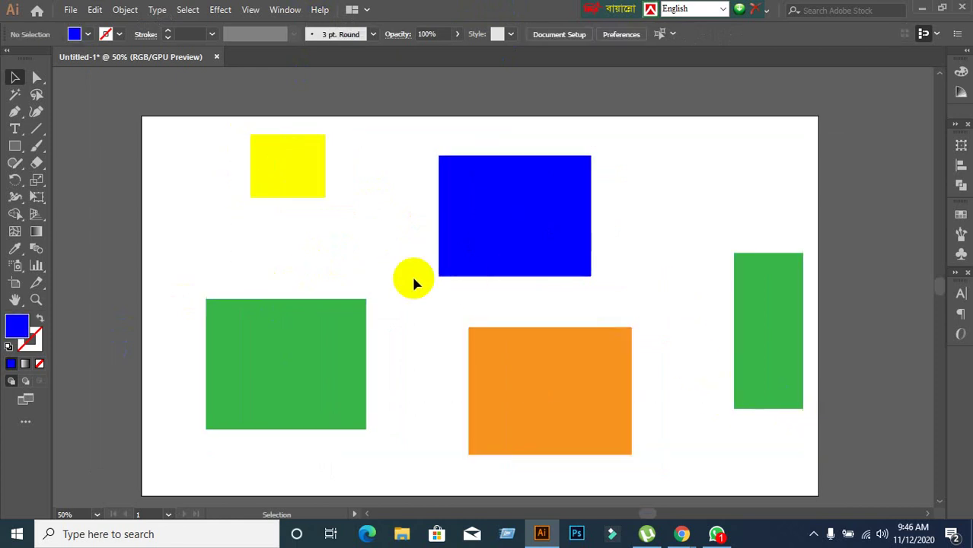
pyautogui.click(90, 10)
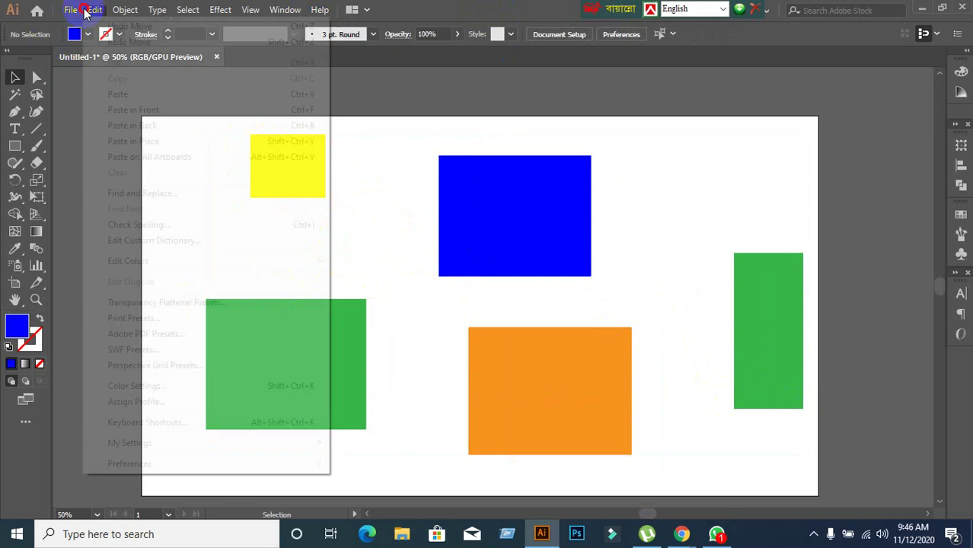
pyautogui.moveTo(130, 464)
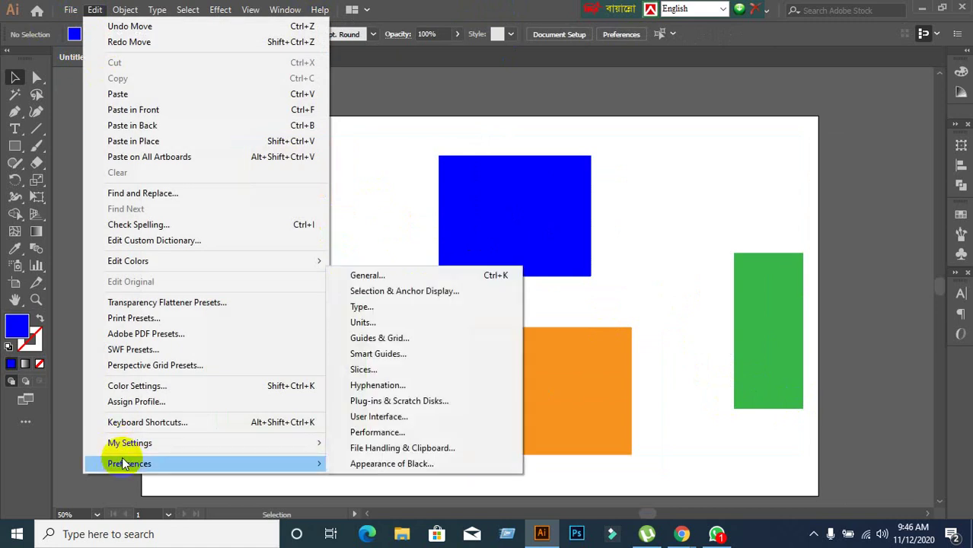
# Step: Open Performance preferences, keep Undo Counts at 100, and cancel without changes
pyautogui.click(355, 433)
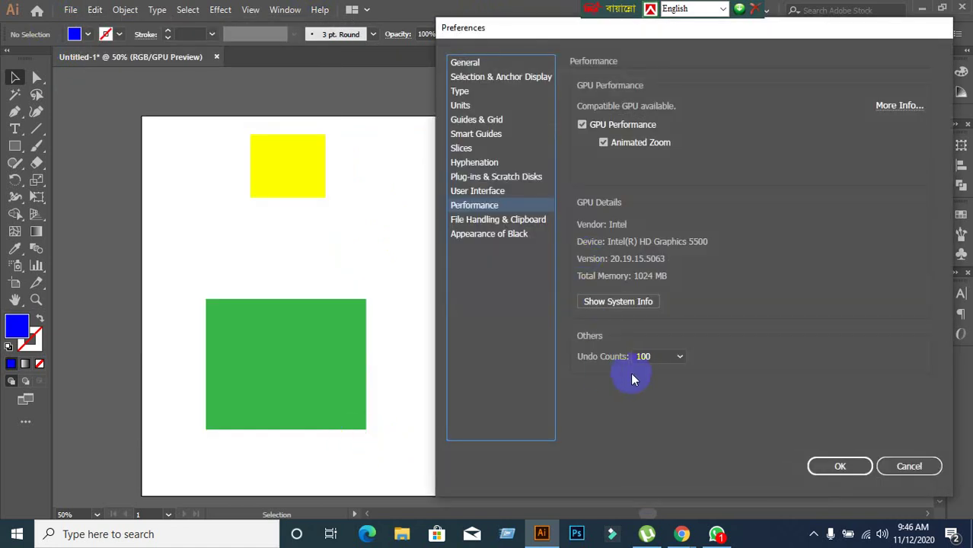
pyautogui.click(676, 365)
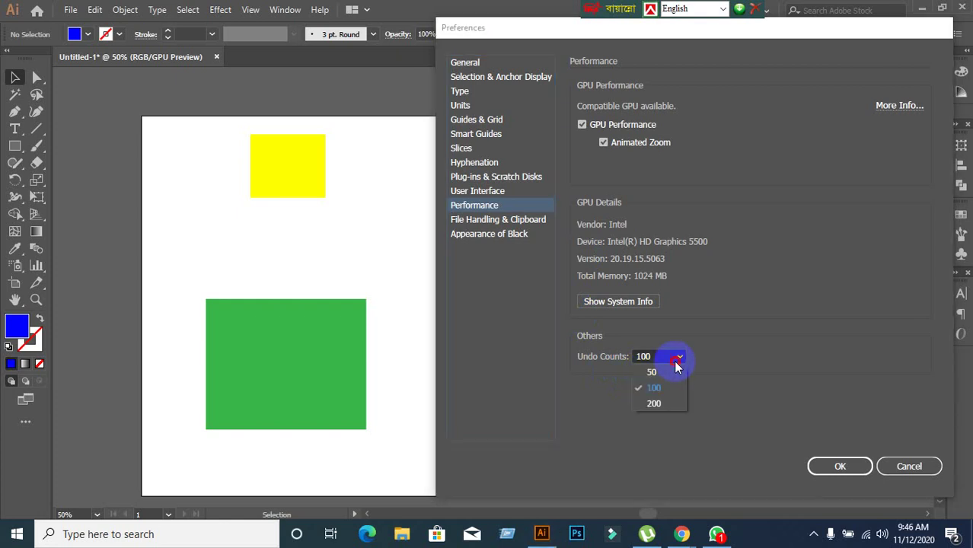
pyautogui.click(661, 361)
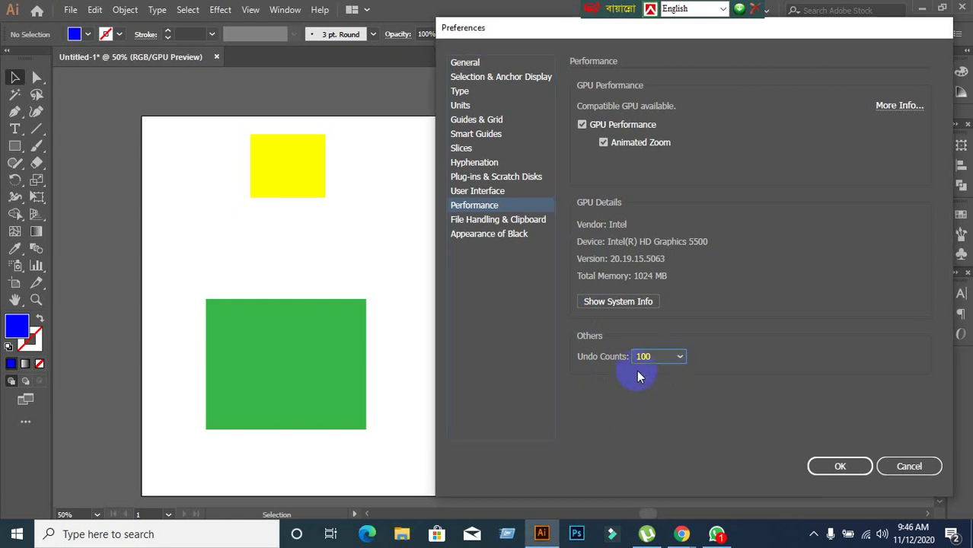
pyautogui.click(917, 467)
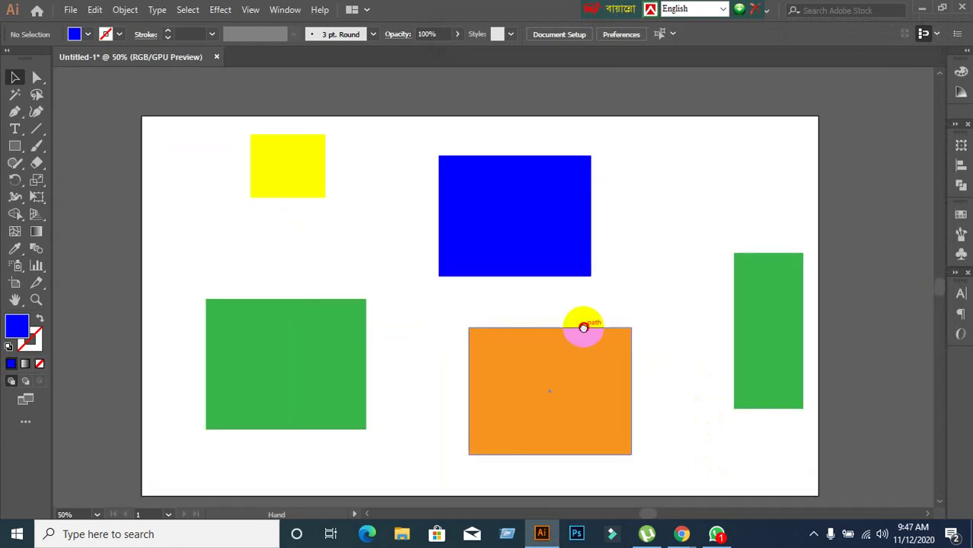
pyautogui.scroll(-1, 583, 333)
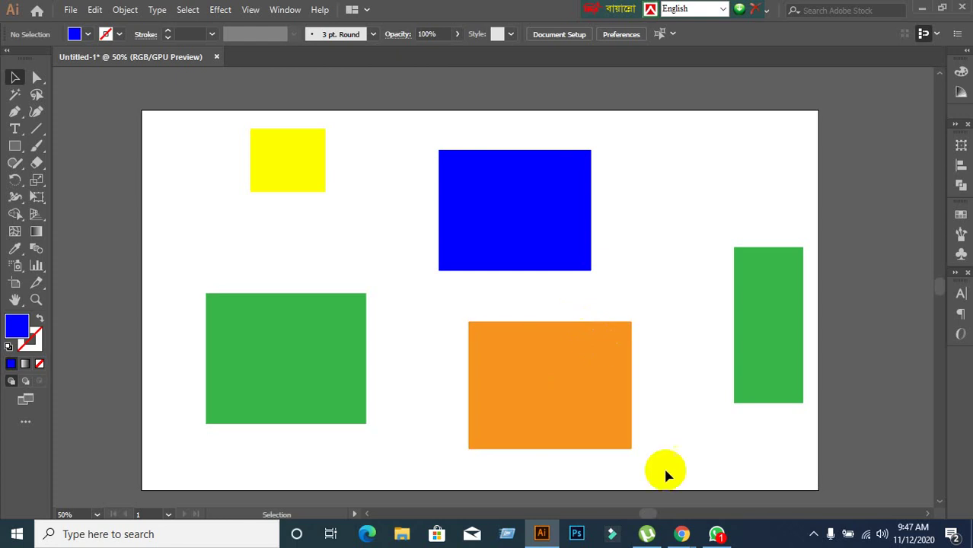
pyautogui.moveTo(682, 534)
pyautogui.click(561, 471)
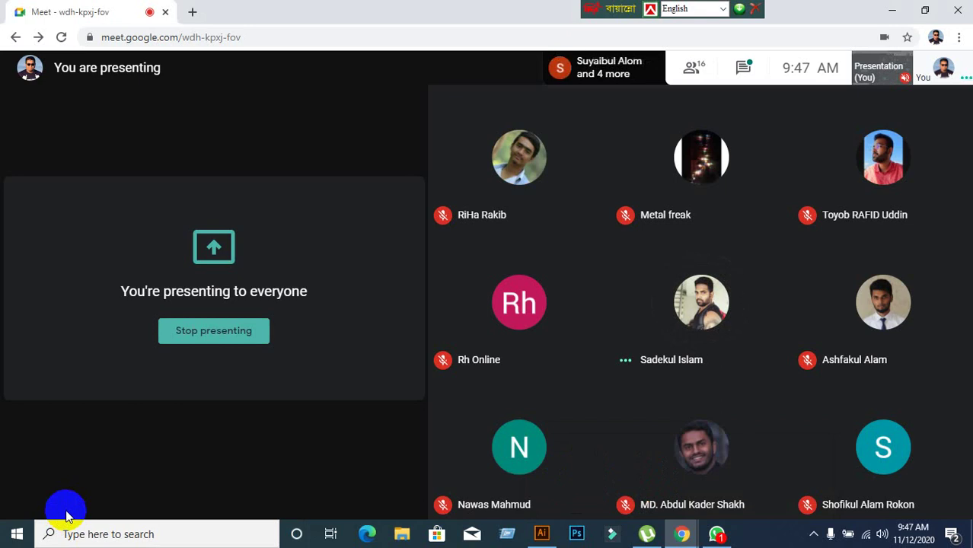
pyautogui.click(543, 537)
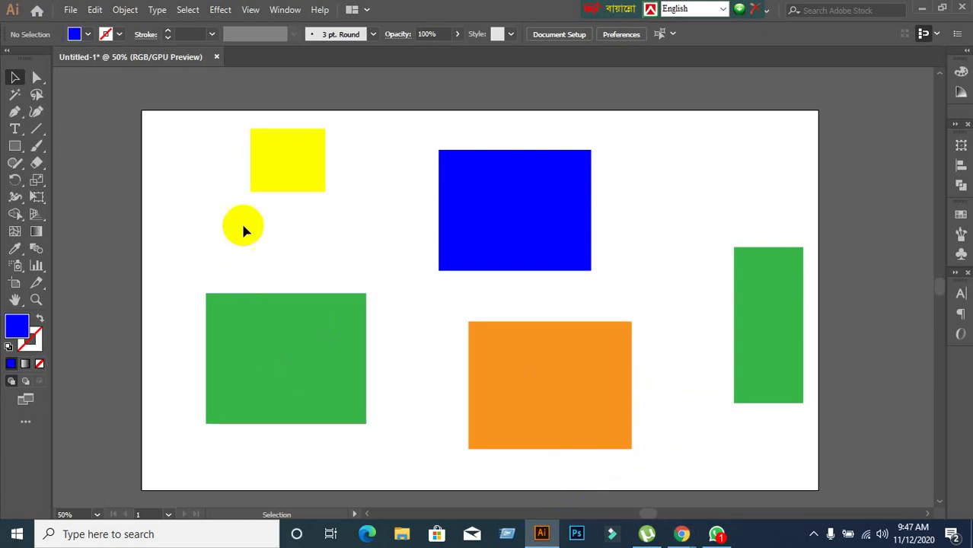
pyautogui.moveTo(169, 120)
pyautogui.mouseDown()
pyautogui.moveTo(768, 433)
pyautogui.moveTo(766, 451)
pyautogui.mouseUp()
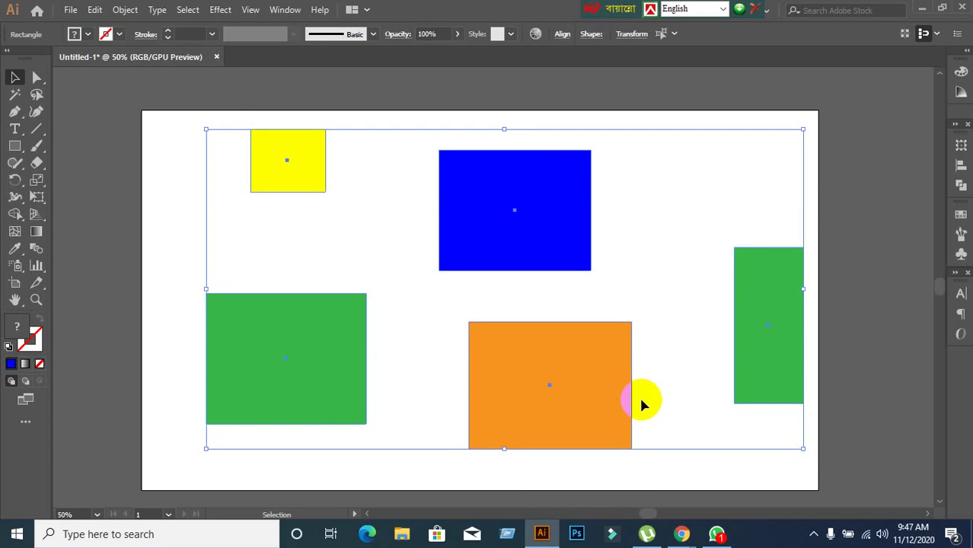
pyautogui.click(836, 272)
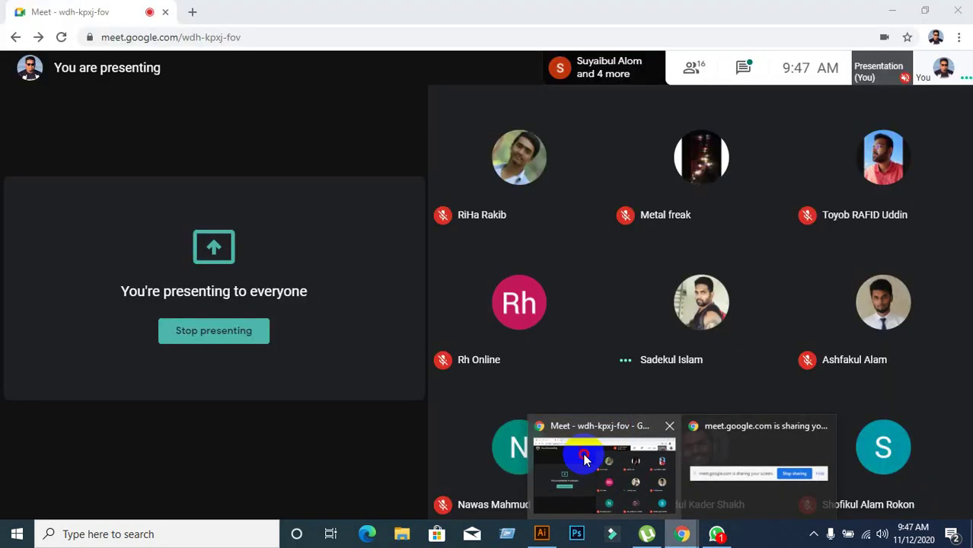
# Step: Bring the Google Meet call window back to the front from the taskbar
pyautogui.click(587, 458)
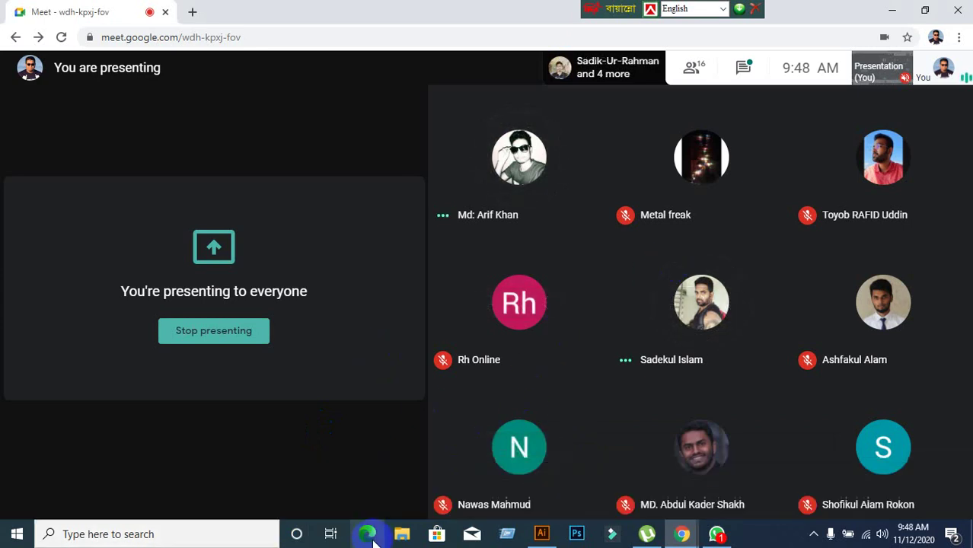
# Step: Return to Illustrator and click through the green, blue and orange rectangles, ending with blue selected
pyautogui.click(553, 537)
pyautogui.click(358, 381)
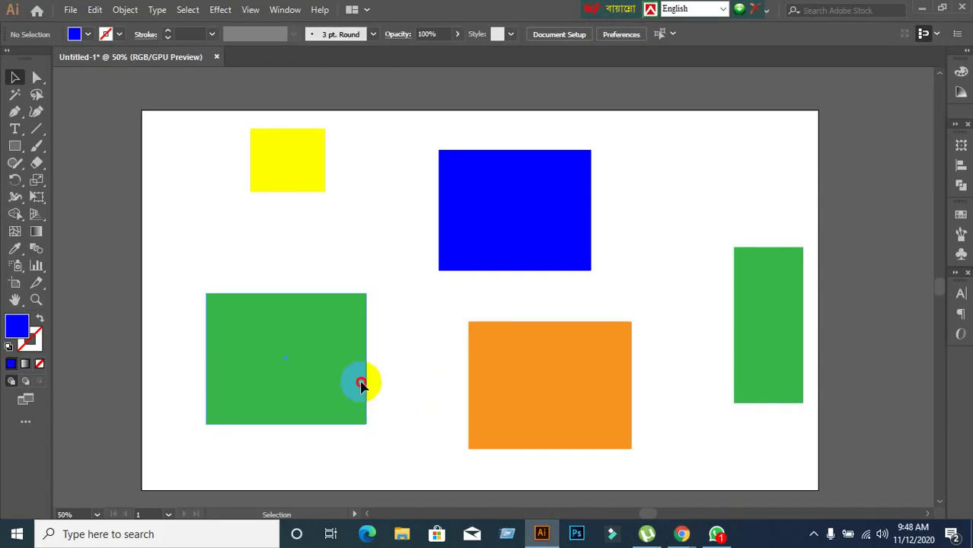
pyautogui.click(542, 220)
pyautogui.click(563, 378)
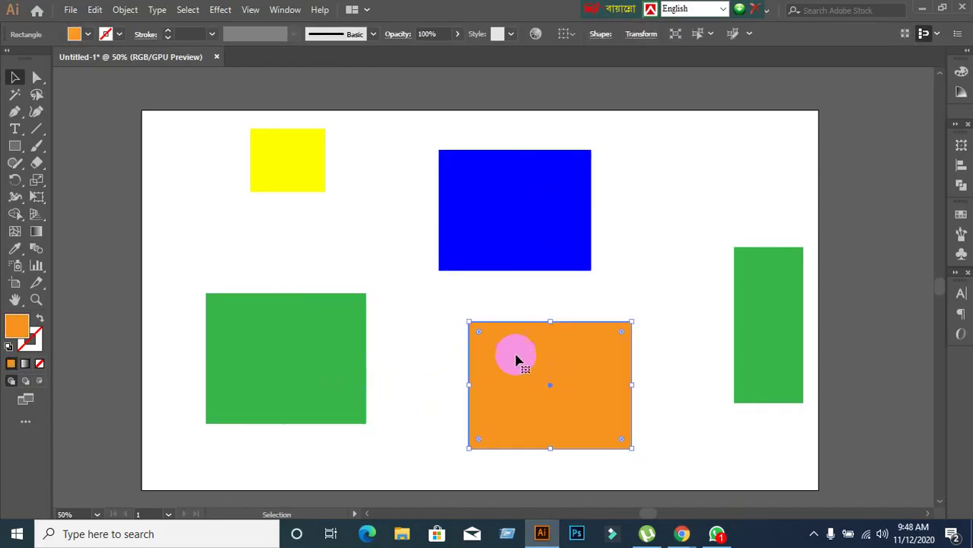
pyautogui.click(498, 215)
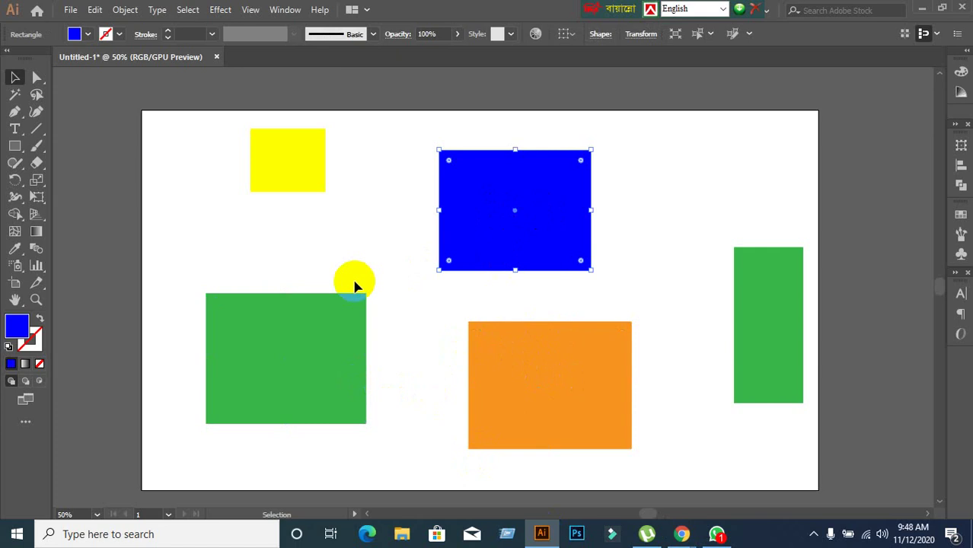
# Step: Deselect the blue rectangle and minimise Illustrator so the Google Meet call shows
pyautogui.click(396, 254)
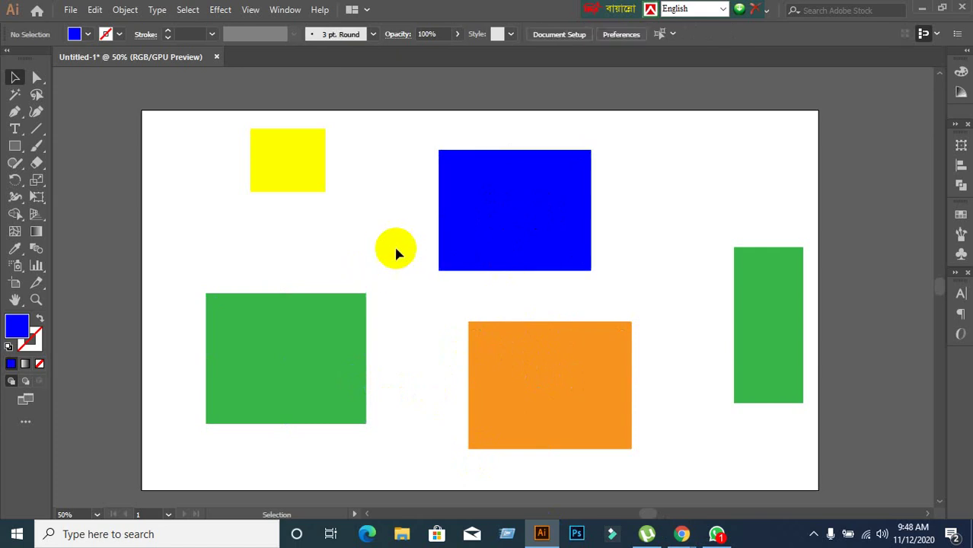
pyautogui.click(923, 7)
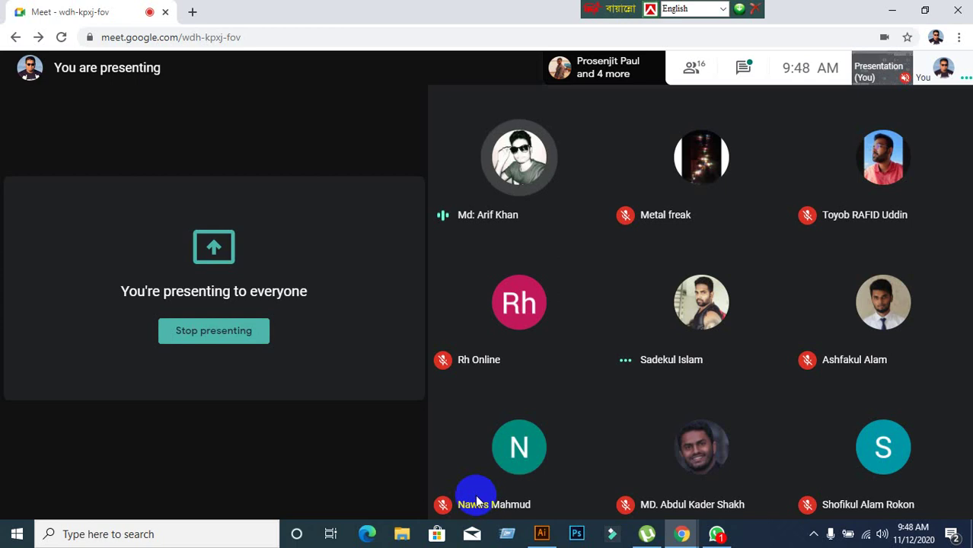
# Step: Select the left green and blue rectangles, group them with Ctrl+G, and reselect the group
pyautogui.click(542, 534)
pyautogui.click(329, 352)
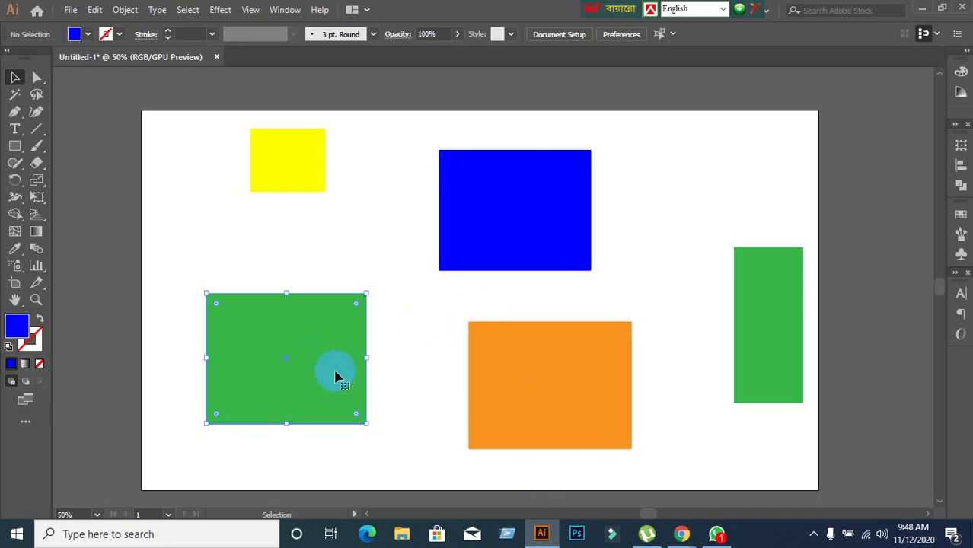
pyautogui.keyDown('shift'); pyautogui.click(516, 256); pyautogui.keyUp('shift')
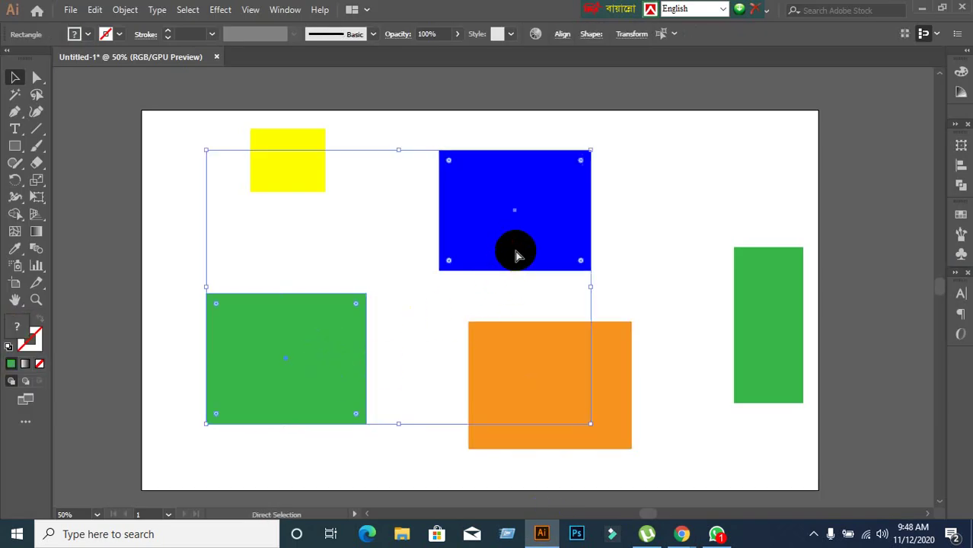
pyautogui.hotkey('ctrl', 'g')
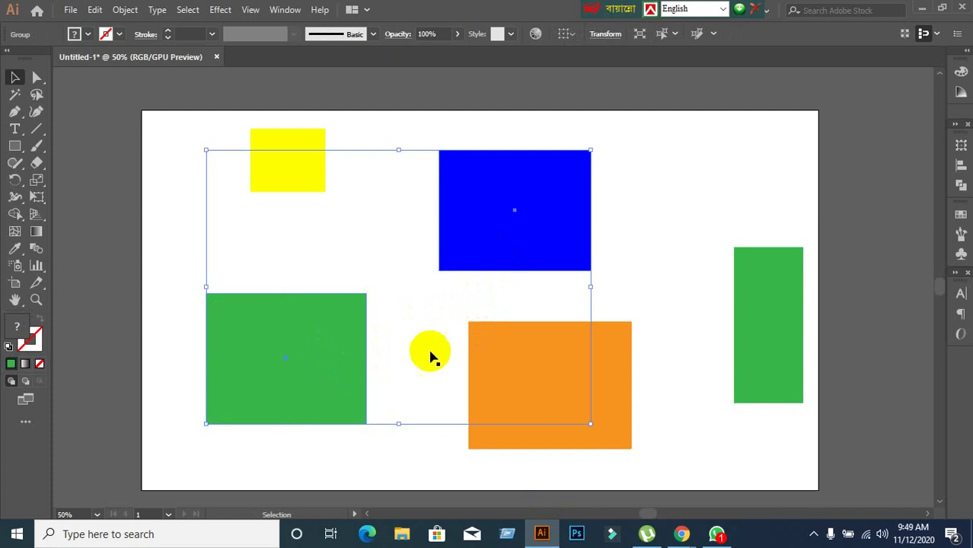
pyautogui.click(754, 176)
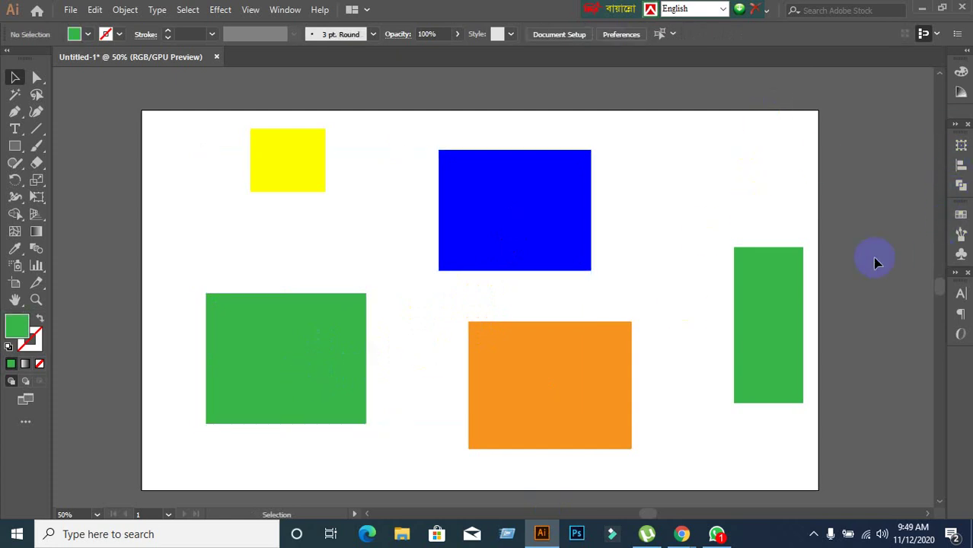
pyautogui.click(501, 199)
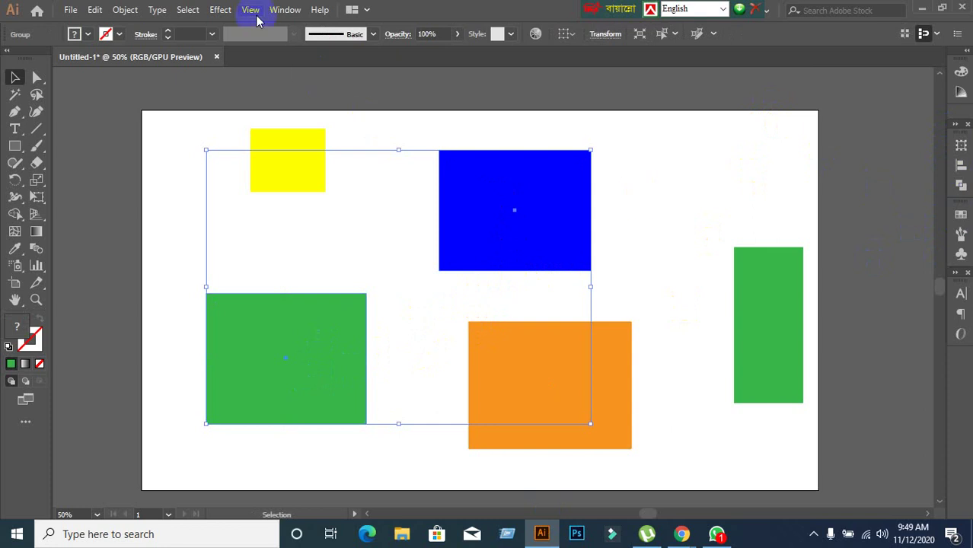
# Step: Open the Layers panel from a docked strip, expand Layer 1, and clear the artboard selection
pyautogui.click(283, 9)
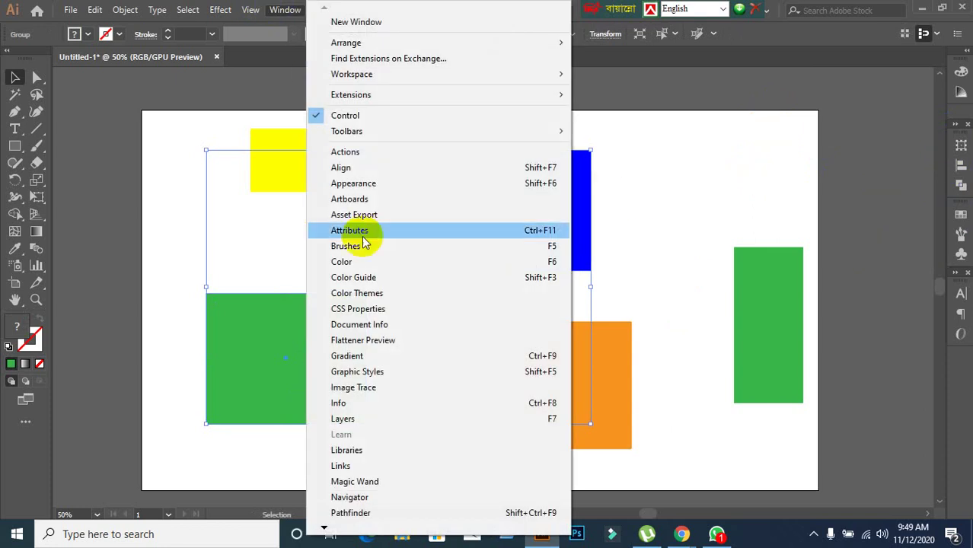
pyautogui.click(347, 419)
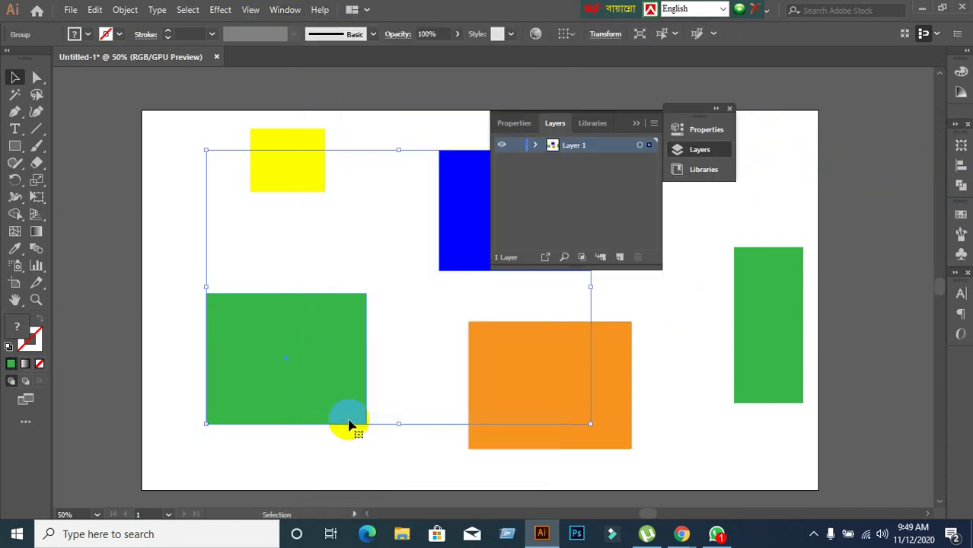
pyautogui.click(633, 125)
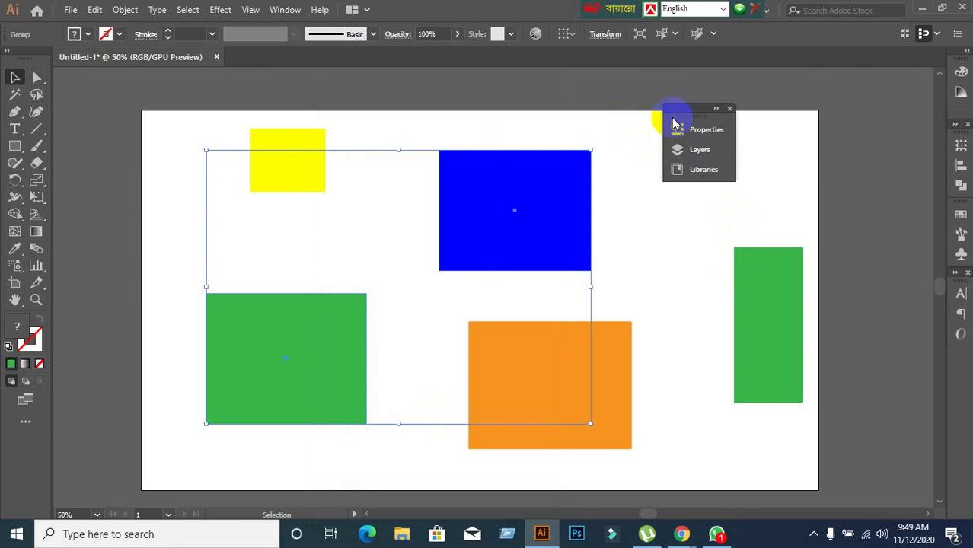
pyautogui.moveTo(664, 125)
pyautogui.mouseDown()
pyautogui.moveTo(712, 125)
pyautogui.moveTo(825, 297)
pyautogui.moveTo(961, 390)
pyautogui.mouseUp()
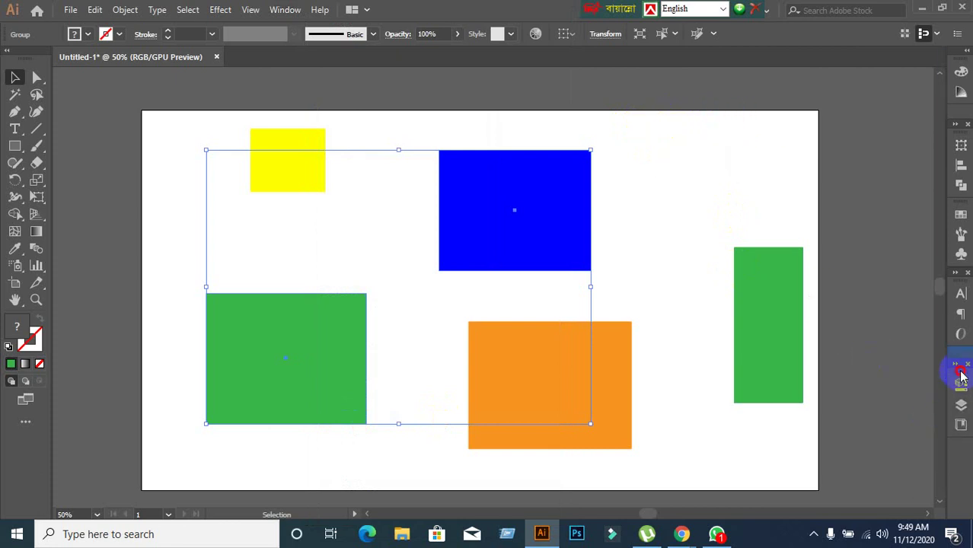
pyautogui.click(961, 386)
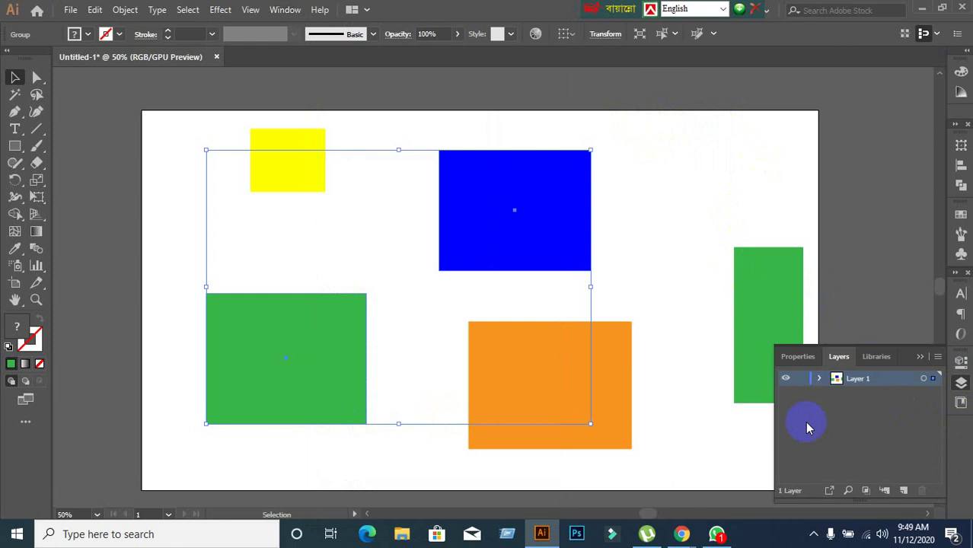
pyautogui.click(819, 380)
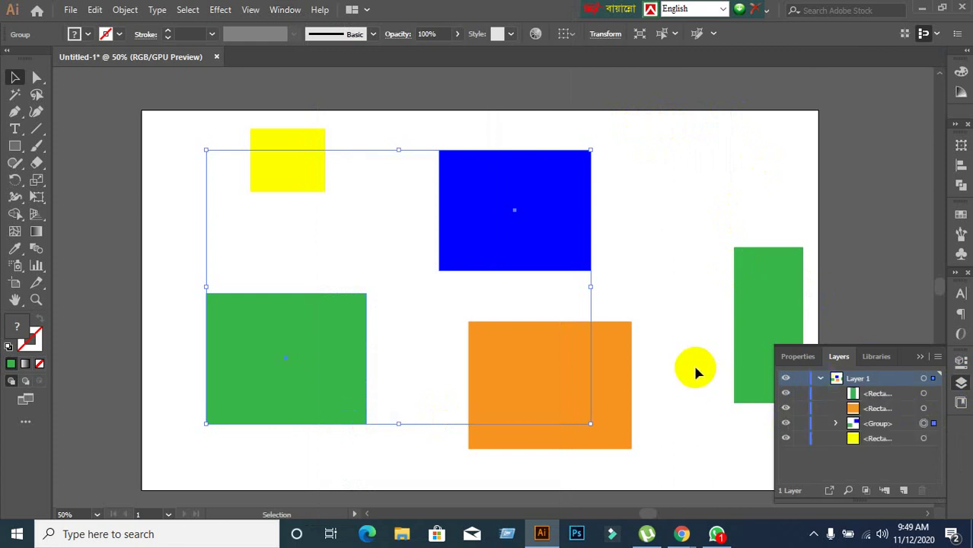
pyautogui.click(676, 280)
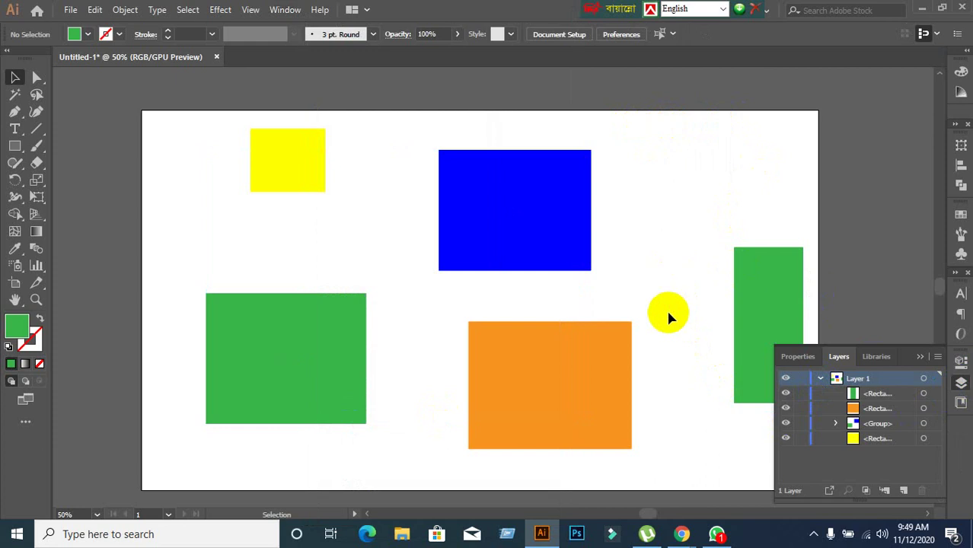
pyautogui.moveTo(681, 534)
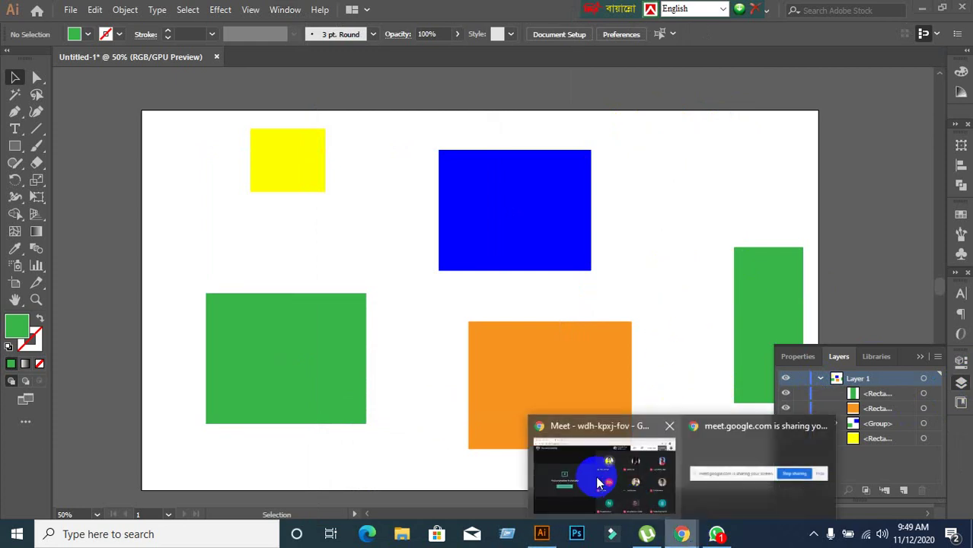
pyautogui.click(597, 479)
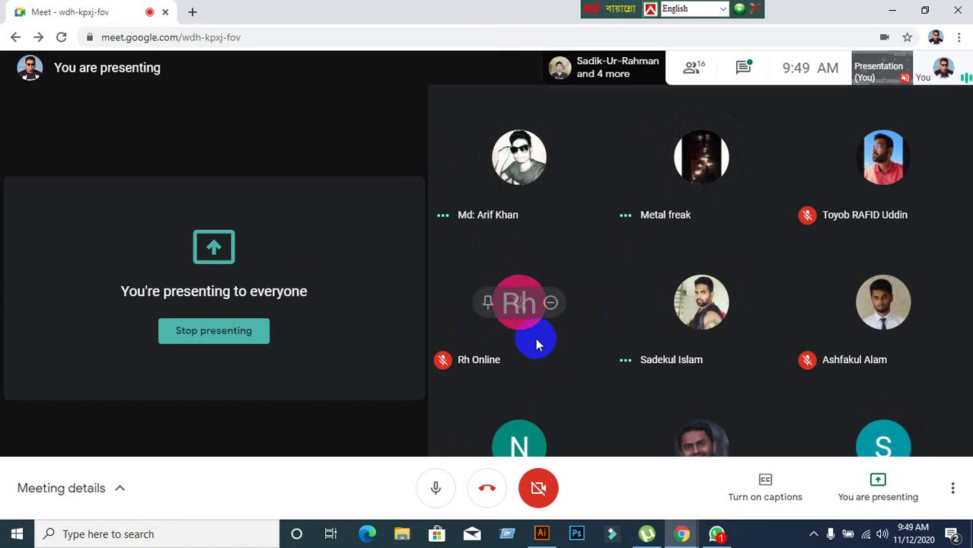
pyautogui.moveTo(519, 304)
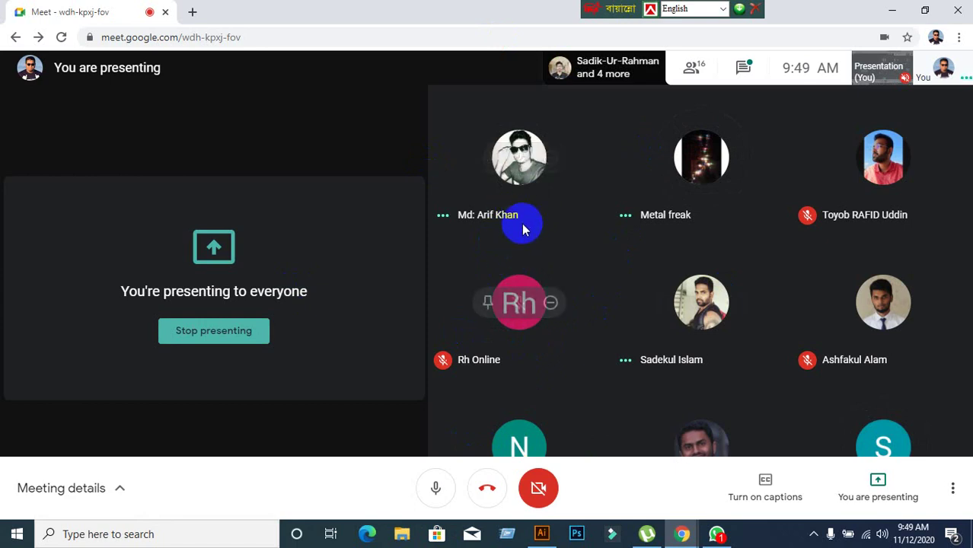
pyautogui.click(546, 538)
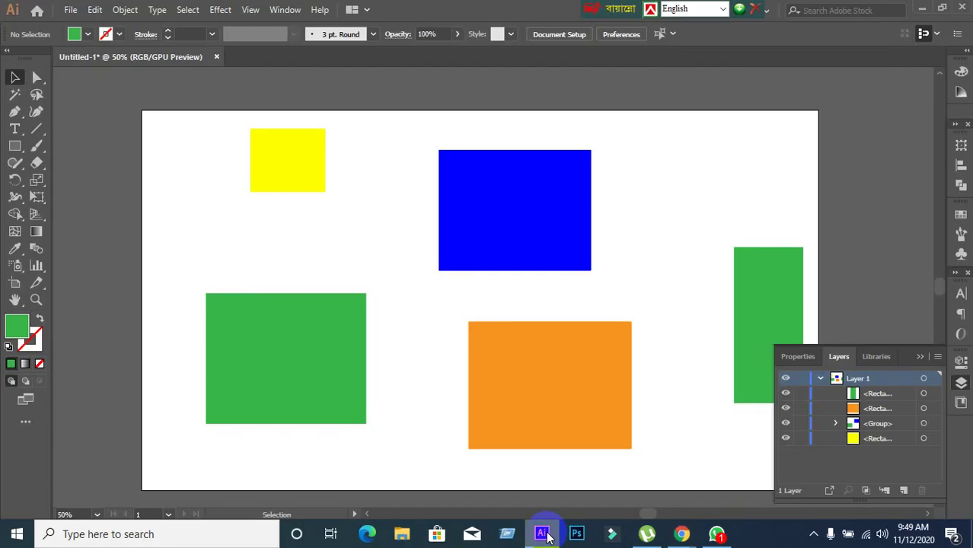
pyautogui.click(543, 536)
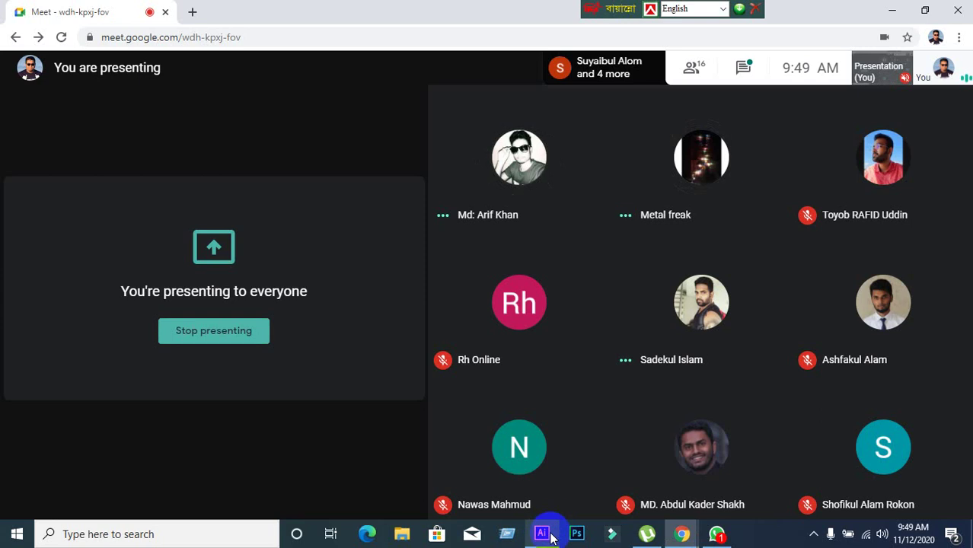
pyautogui.click(549, 536)
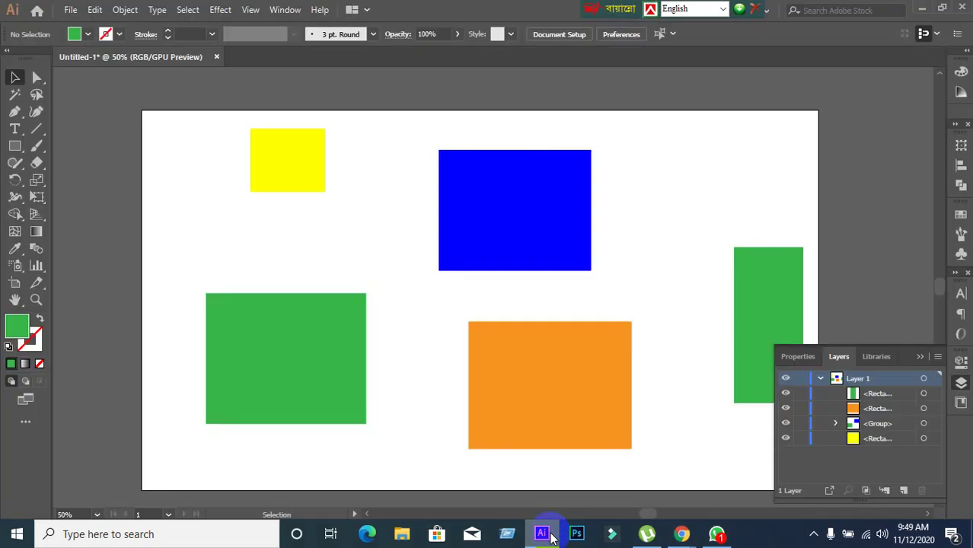
# Step: Close the layers list, marquee-select all five rectangles and delete them
pyautogui.click(920, 357)
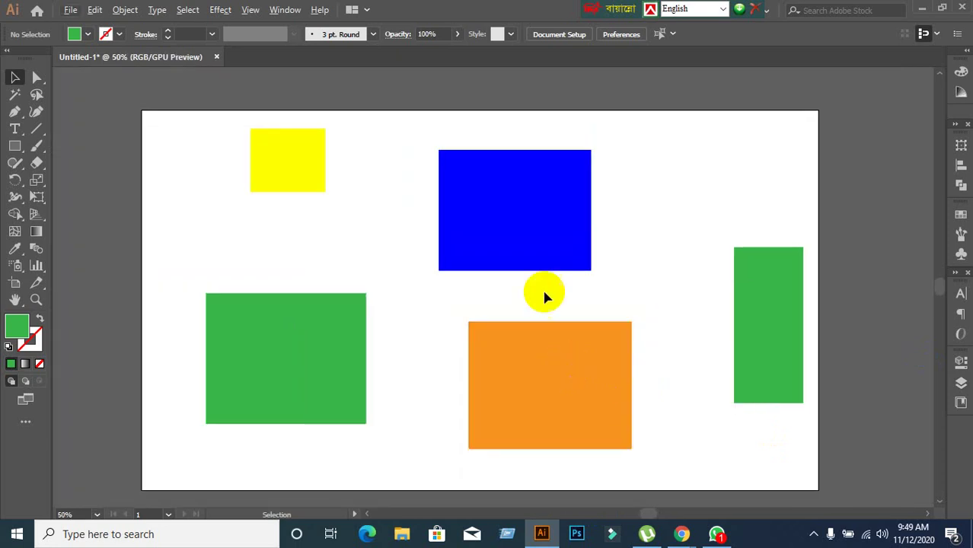
pyautogui.moveTo(218, 114); pyautogui.dragTo(771, 444)
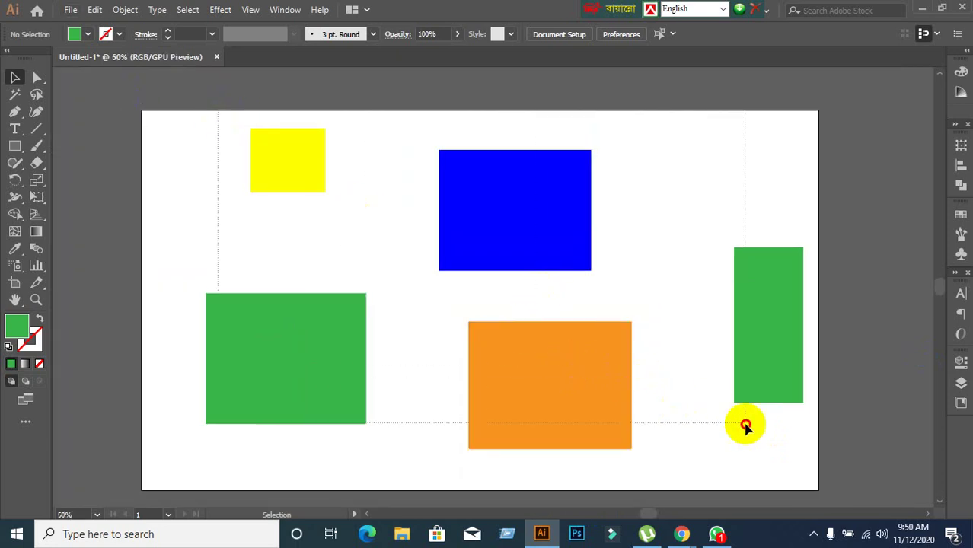
pyautogui.press('Delete')
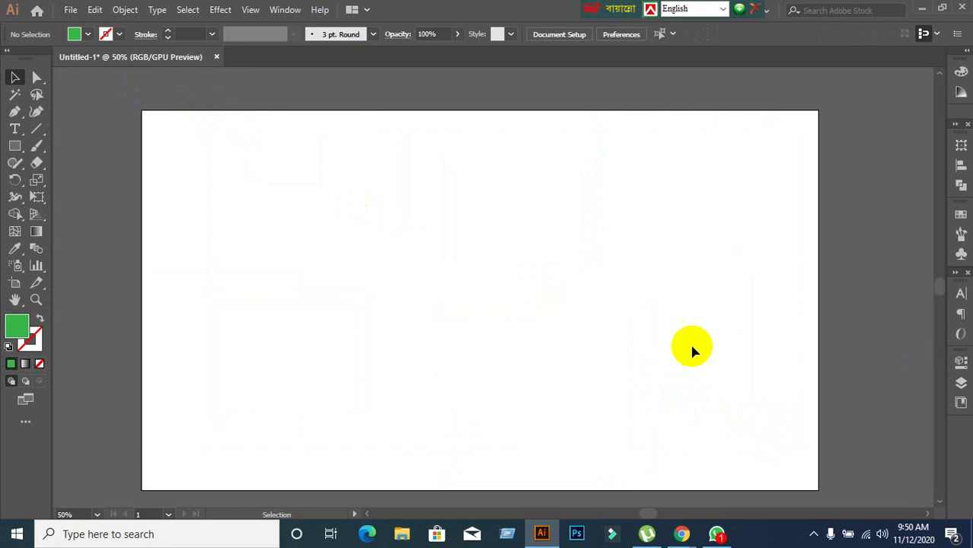
pyautogui.scroll(-1, 544, 276)
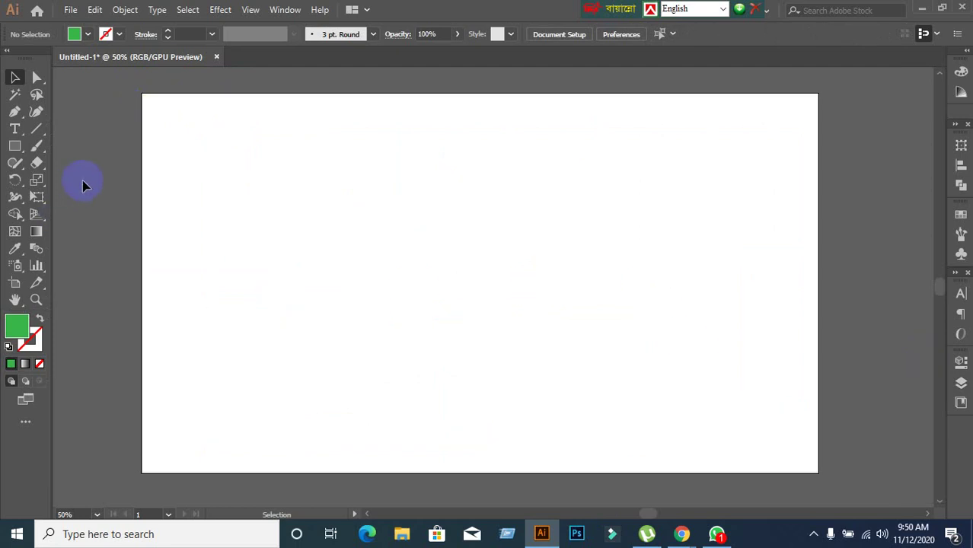
# Step: Draw four green squares with the Rectangle tool: top left, upper right, small lower left, large lower right
pyautogui.click(15, 145)
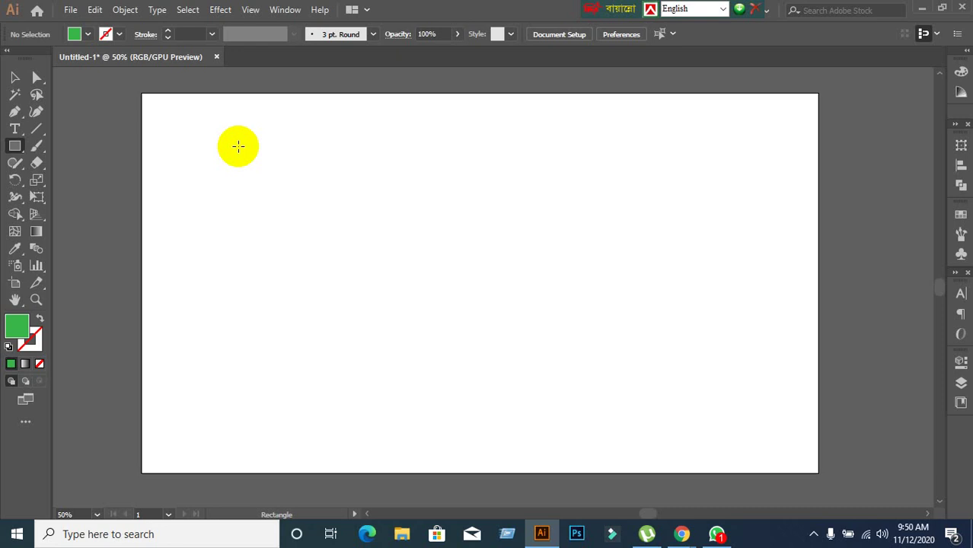
pyautogui.moveTo(238, 147); pyautogui.dragTo(380, 287)
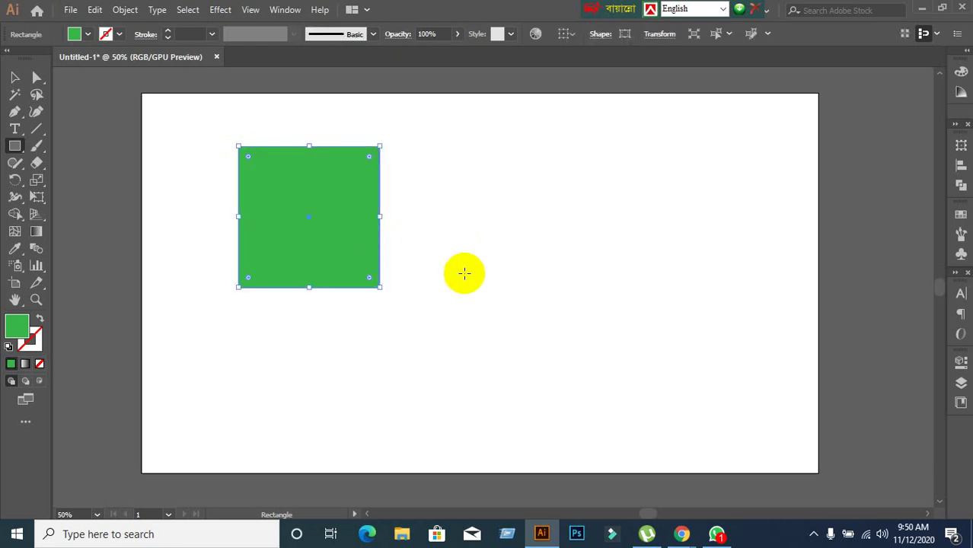
pyautogui.scroll(-1, 426, 282)
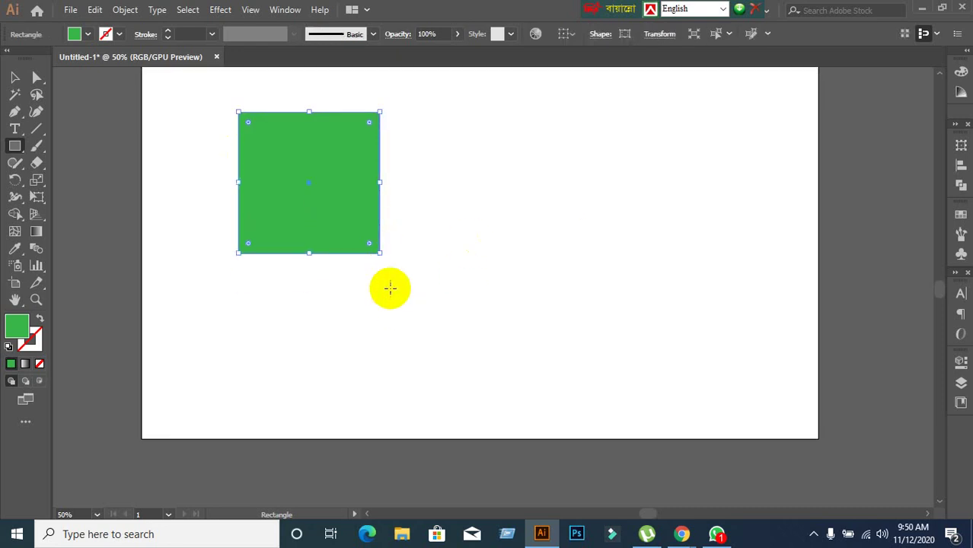
pyautogui.click(14, 147)
pyautogui.moveTo(535, 162); pyautogui.dragTo(632, 258)
pyautogui.moveTo(267, 309); pyautogui.dragTo(364, 405)
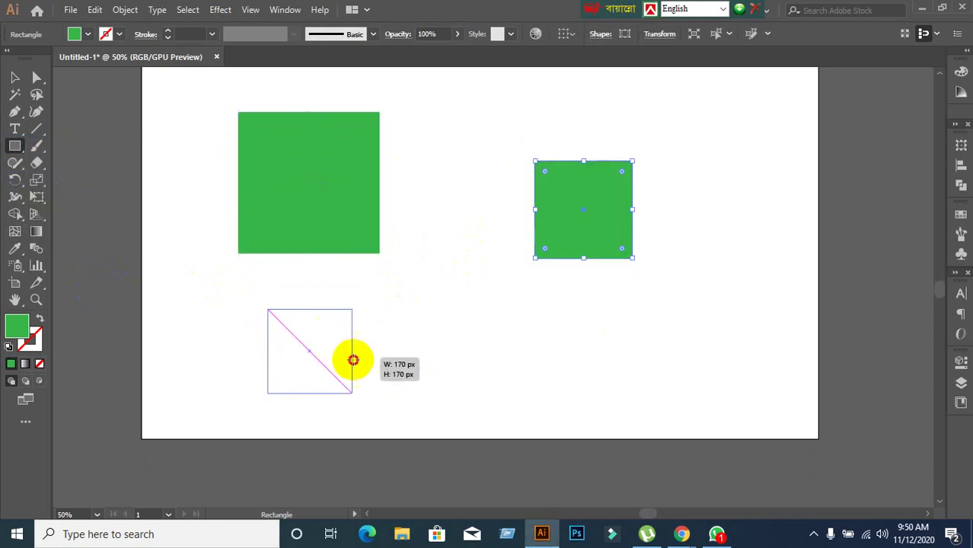
pyautogui.moveTo(471, 290); pyautogui.dragTo(632, 450)
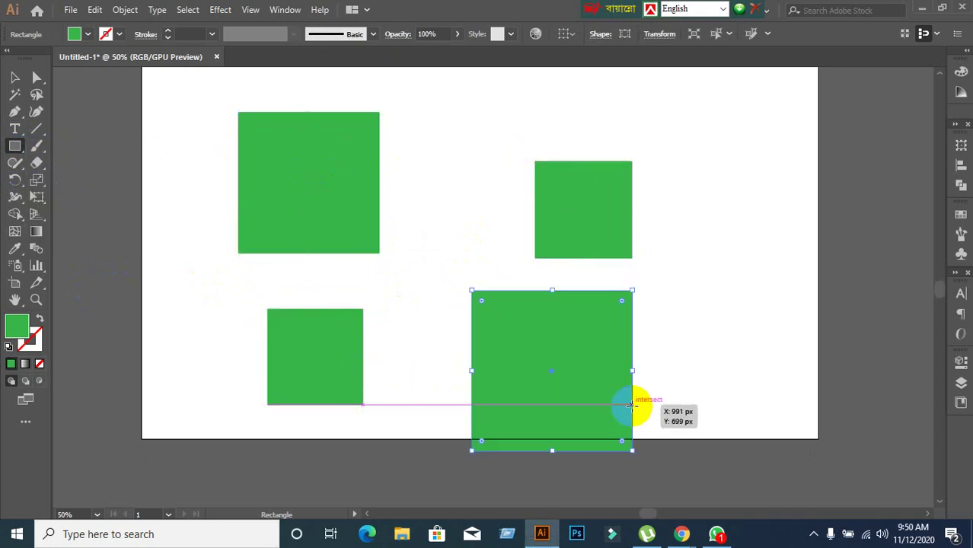
pyautogui.click(14, 77)
# Step: Fill the top-left square yellow and the upper-right square red from the Control bar swatches
pyautogui.click(152, 125)
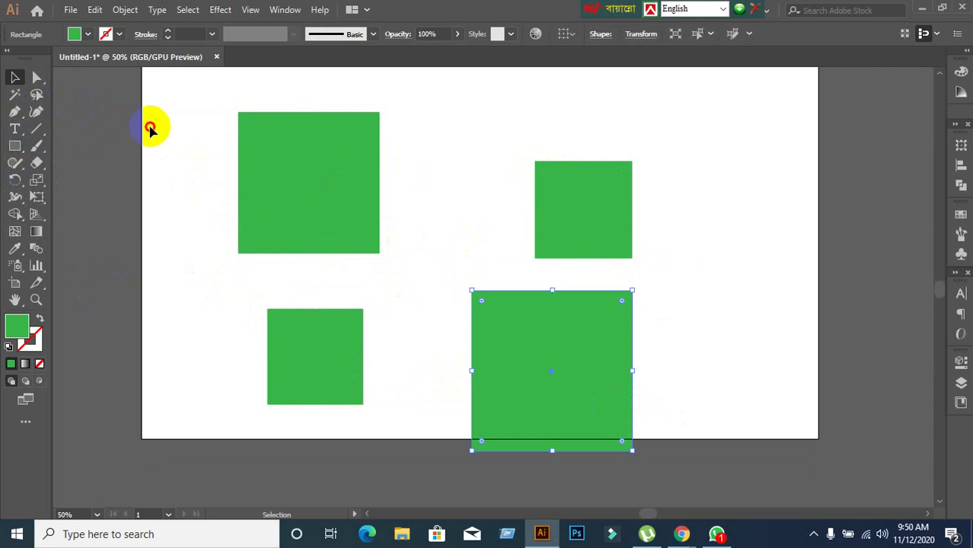
pyautogui.click(277, 181)
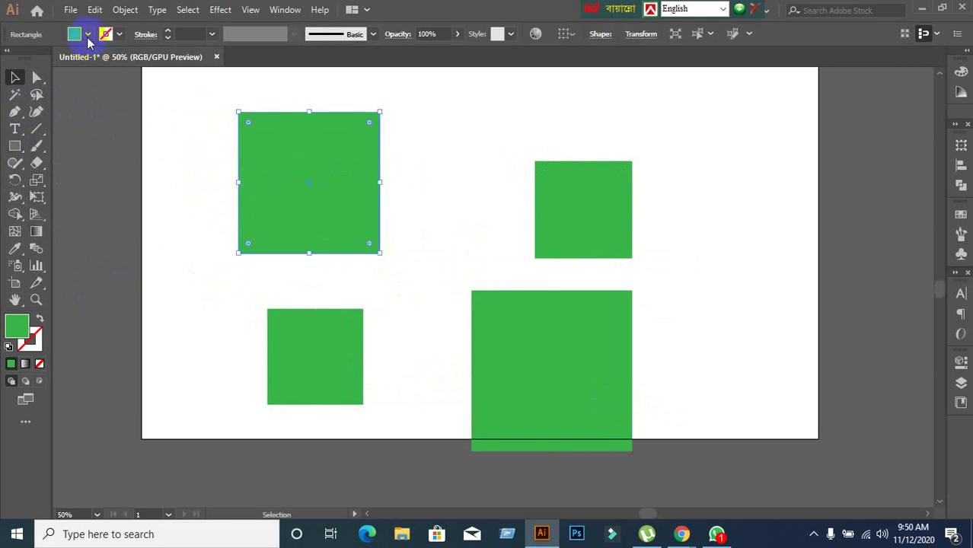
pyautogui.click(79, 33)
pyautogui.click(58, 59)
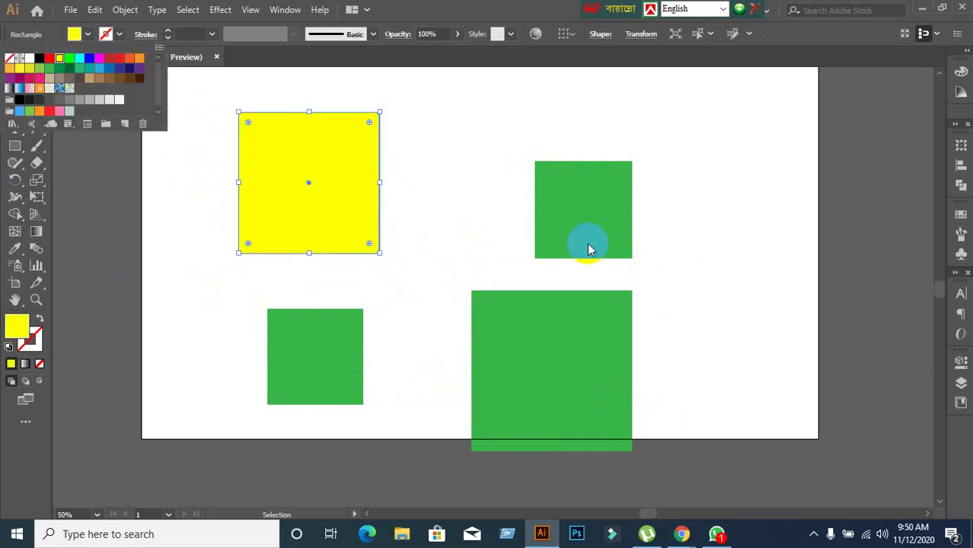
pyautogui.click(621, 246)
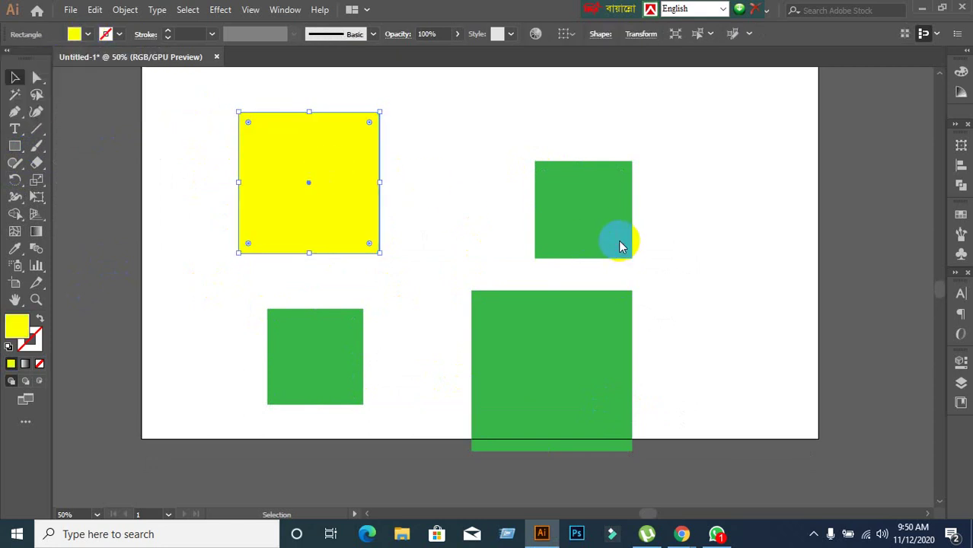
pyautogui.click(84, 38)
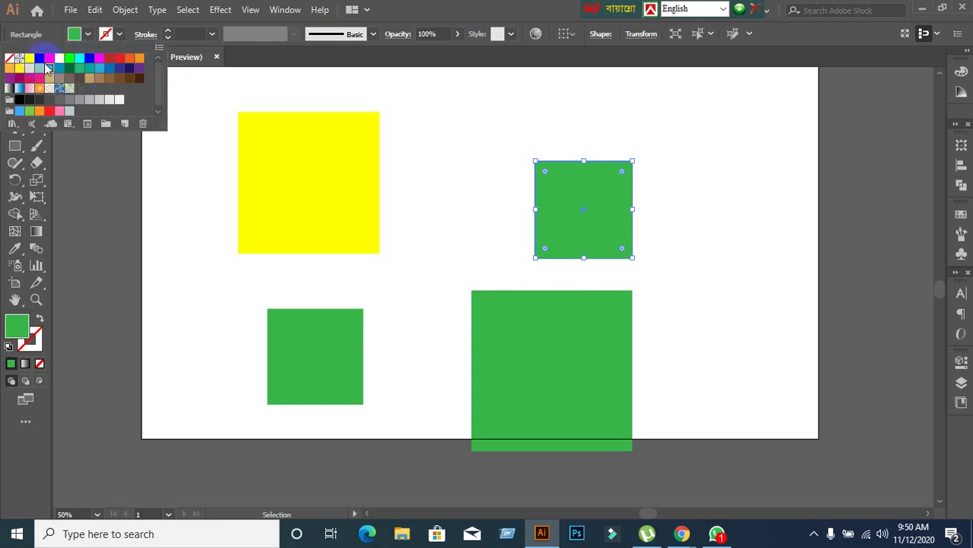
pyautogui.click(48, 59)
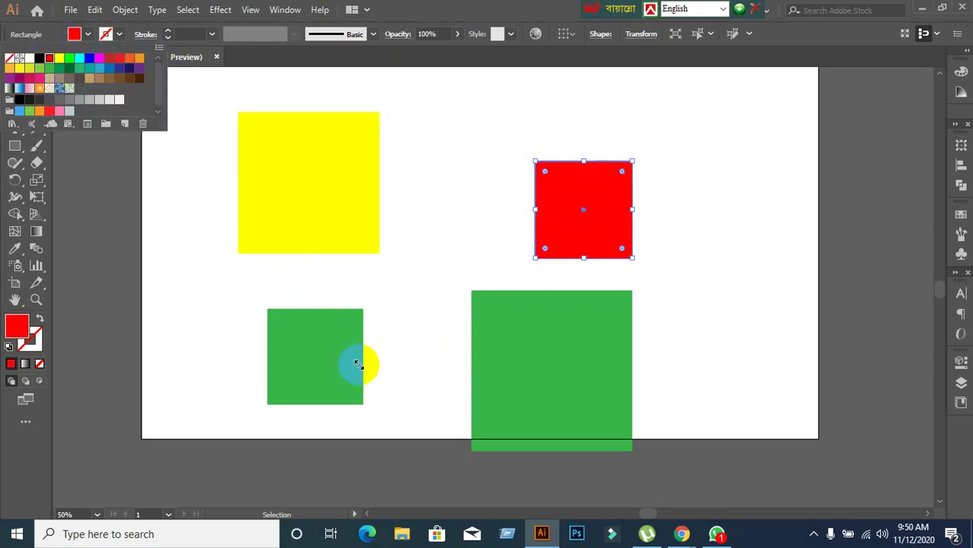
pyautogui.click(441, 72)
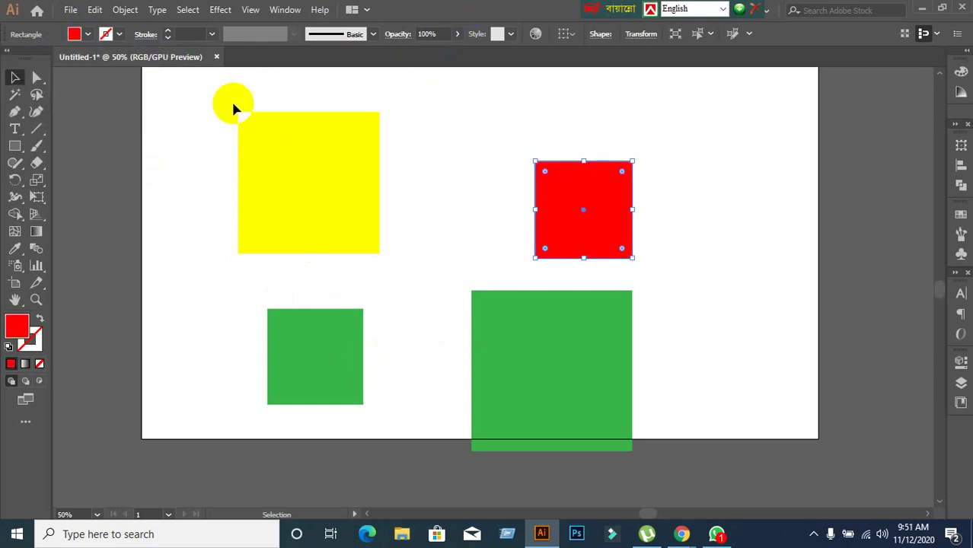
# Step: Drag all four squares up and left so they sit closer together, then bring up the Meet call
pyautogui.moveTo(274, 178); pyautogui.dragTo(265, 155)
pyautogui.moveTo(320, 349); pyautogui.dragTo(285, 323)
pyautogui.moveTo(591, 226); pyautogui.dragTo(519, 190)
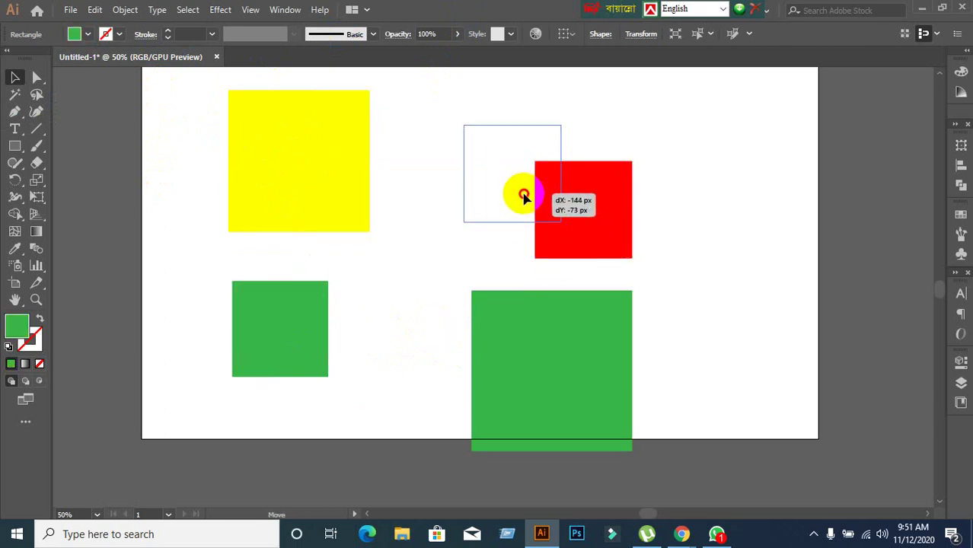
pyautogui.moveTo(562, 387); pyautogui.dragTo(514, 353)
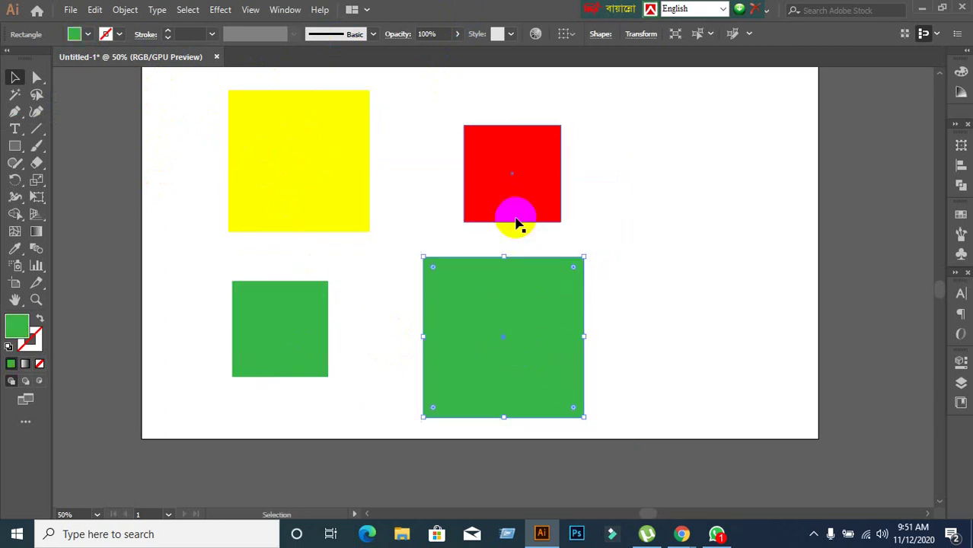
pyautogui.scroll(1, 516, 223)
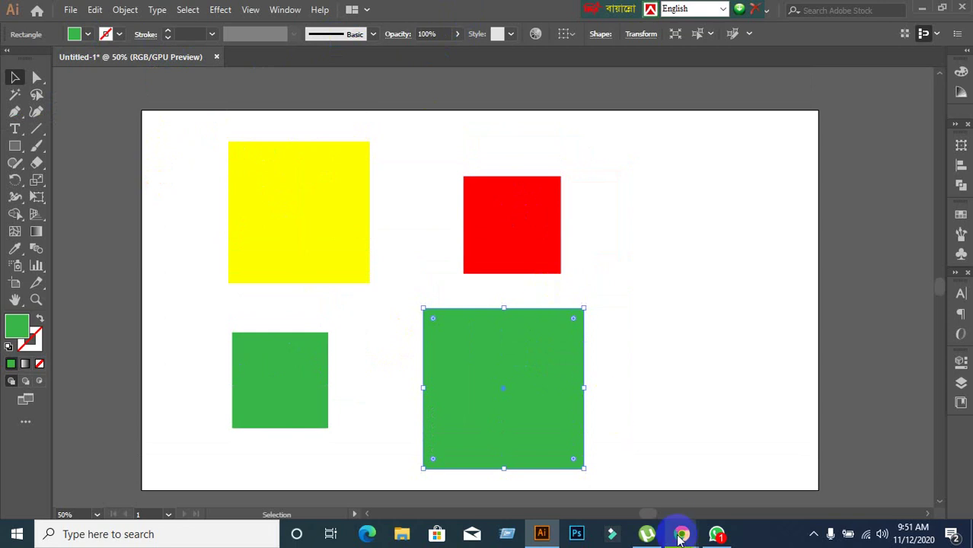
pyautogui.click(600, 483)
pyautogui.click(631, 141)
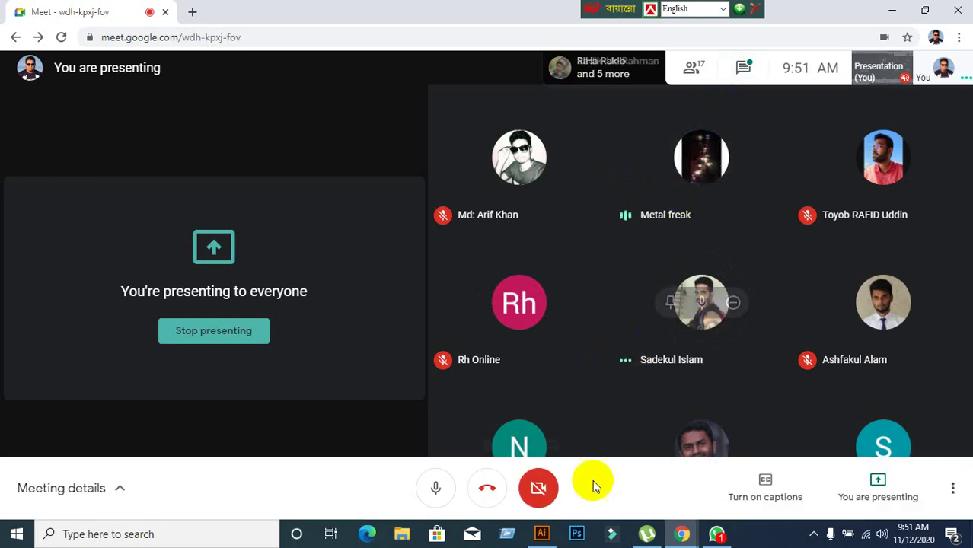
pyautogui.click(541, 533)
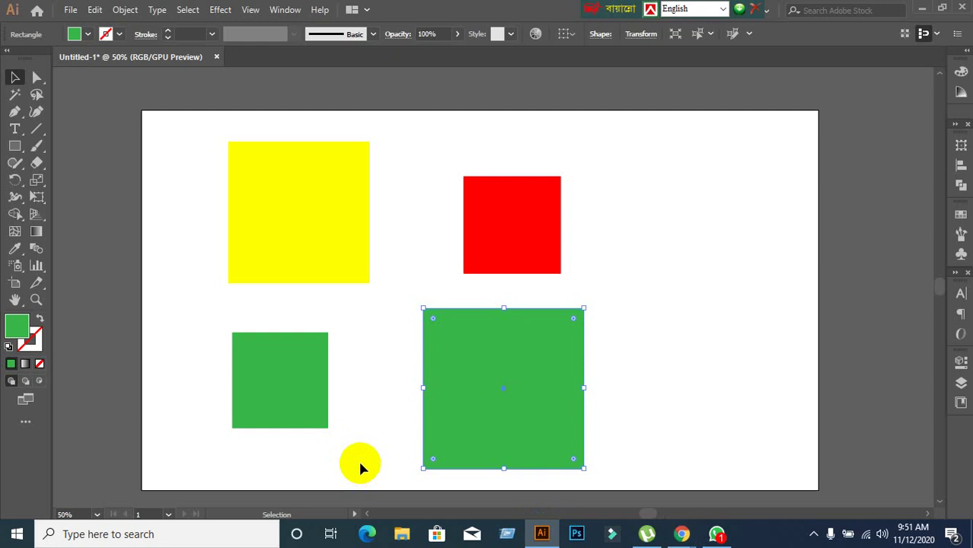
pyautogui.click(358, 458)
pyautogui.scroll(-1, 359, 461)
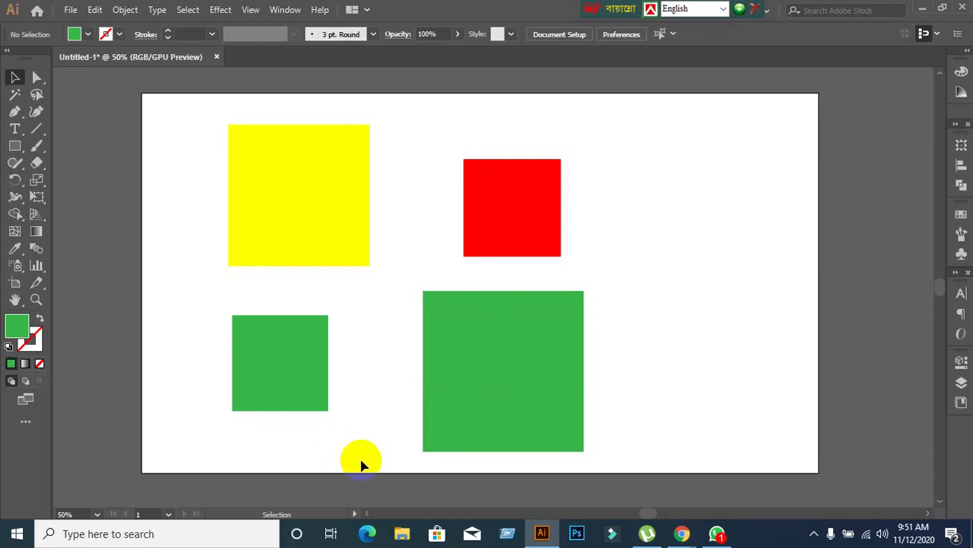
pyautogui.moveTo(309, 398); pyautogui.dragTo(315, 389)
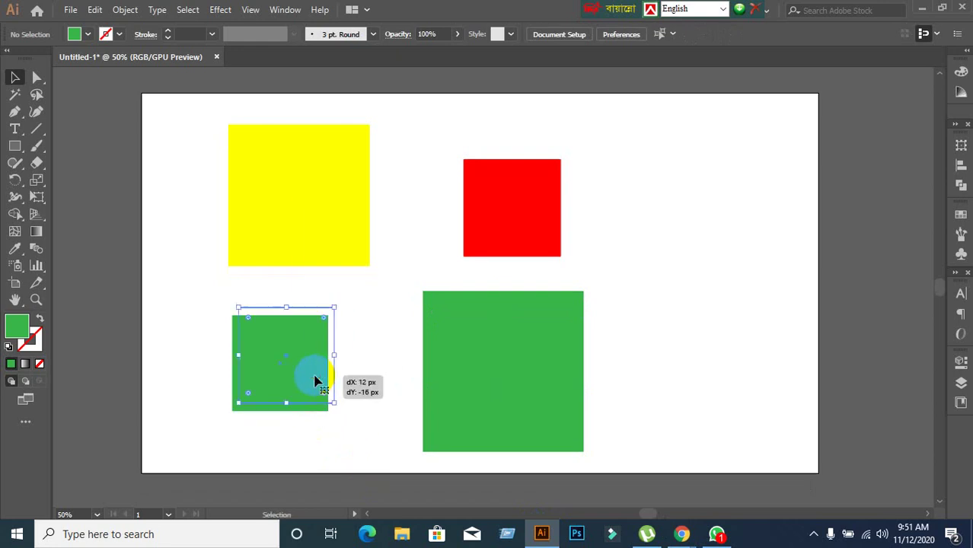
# Step: Nudge the big green square left and up, then click through the yellow and small green squares
pyautogui.moveTo(487, 394); pyautogui.dragTo(459, 385)
pyautogui.click(583, 411)
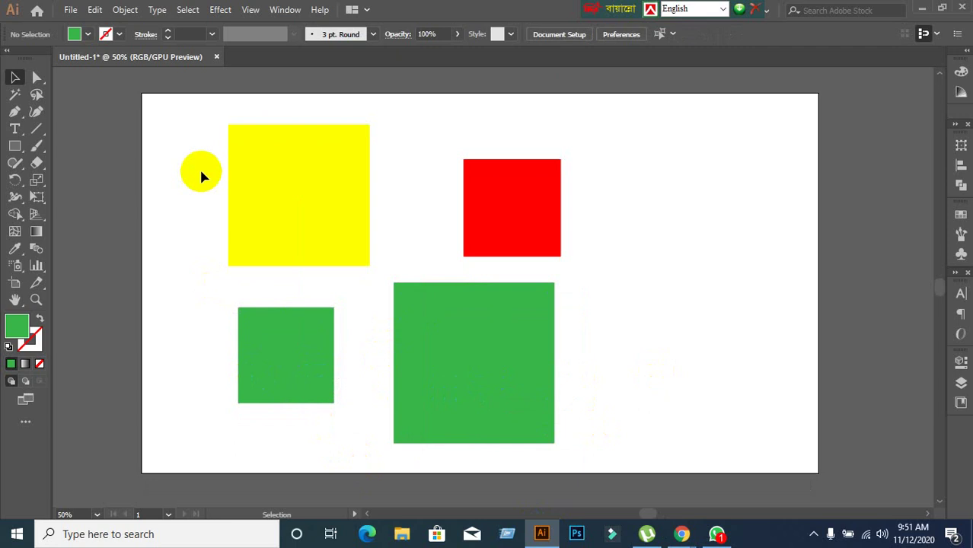
pyautogui.click(291, 198)
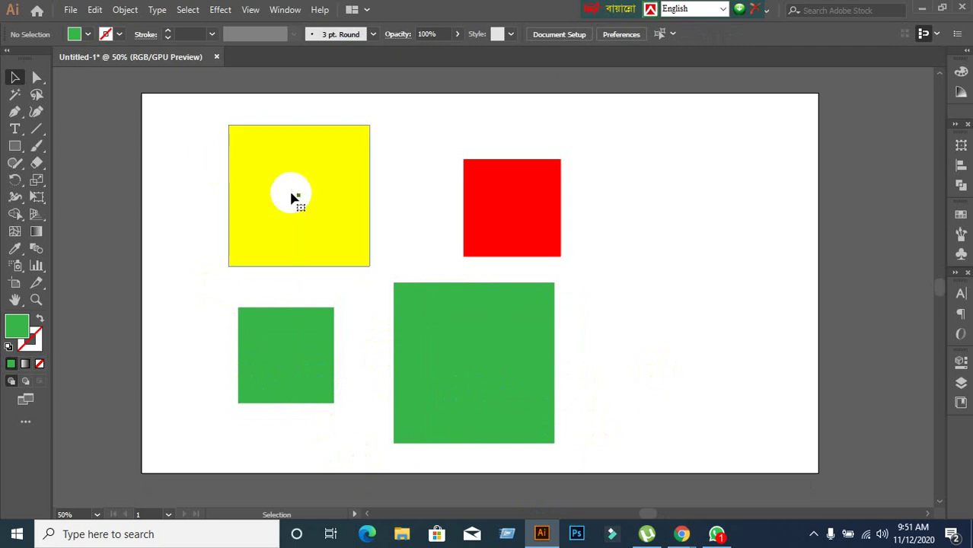
pyautogui.click(467, 359)
pyautogui.click(333, 352)
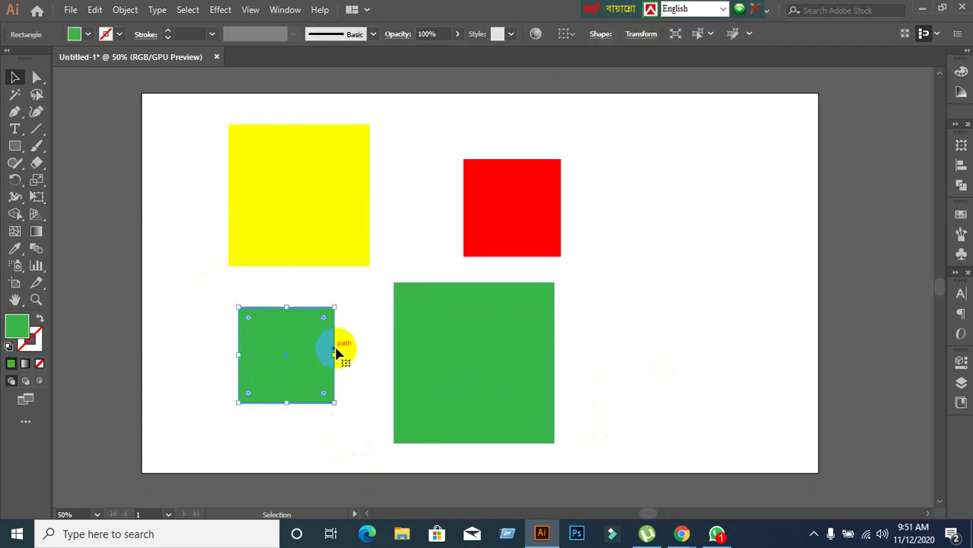
pyautogui.click(720, 297)
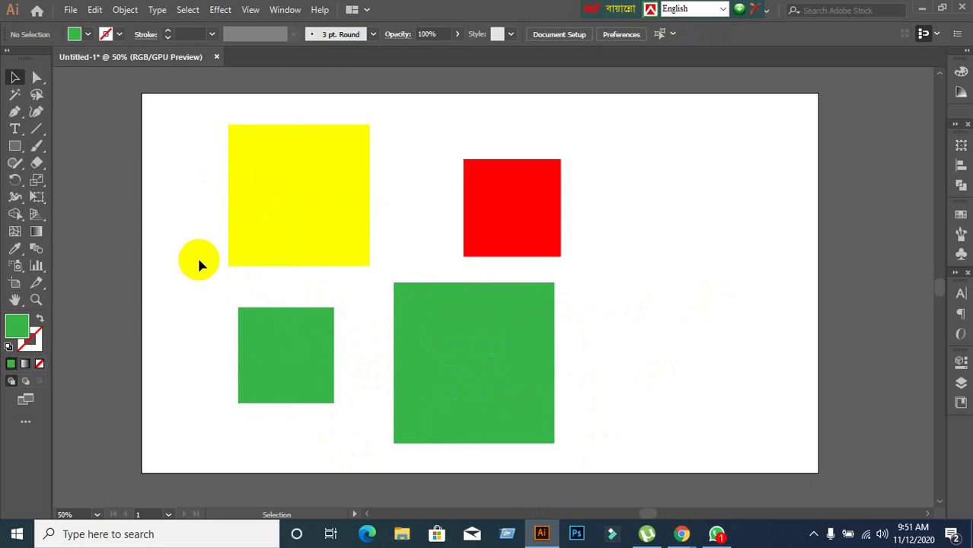
# Step: Frame the small green square with the yellow one, then move the big green square behind both (Ctrl+Shift+[)
pyautogui.moveTo(278, 239); pyautogui.dragTo(400, 335)
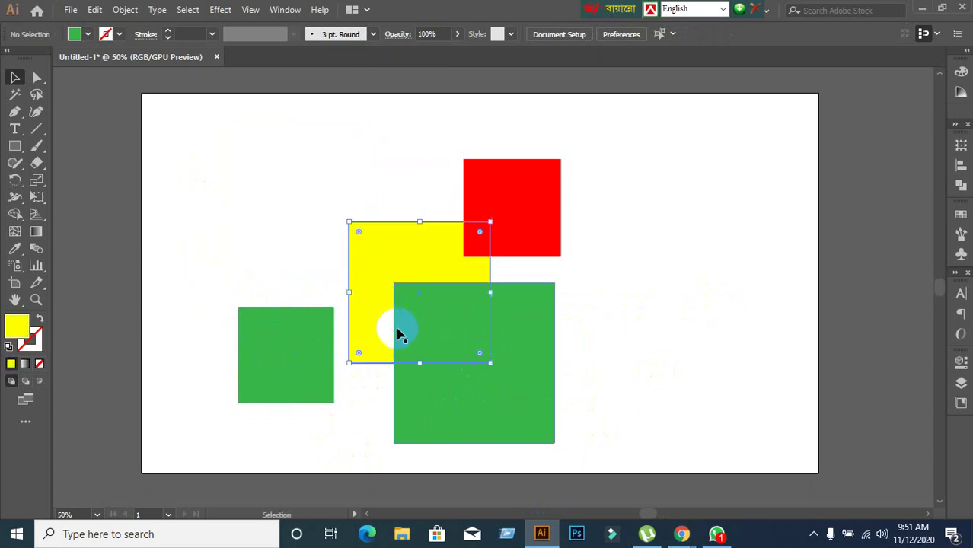
pyautogui.click(506, 412)
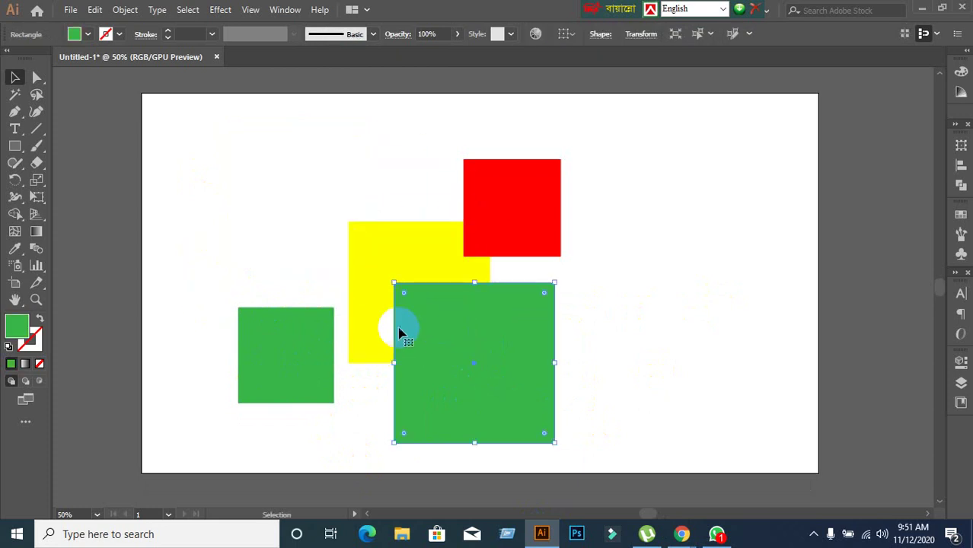
pyautogui.moveTo(370, 249); pyautogui.dragTo(313, 200)
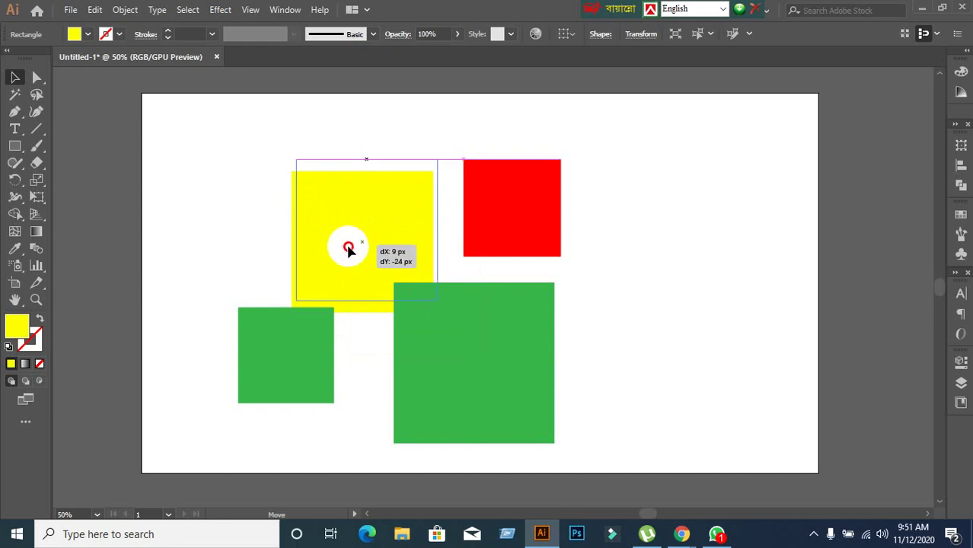
pyautogui.moveTo(344, 263)
pyautogui.mouseDown()
pyautogui.moveTo(358, 261)
pyautogui.moveTo(351, 245)
pyautogui.moveTo(328, 256)
pyautogui.moveTo(285, 390)
pyautogui.mouseUp()
pyautogui.click(278, 480)
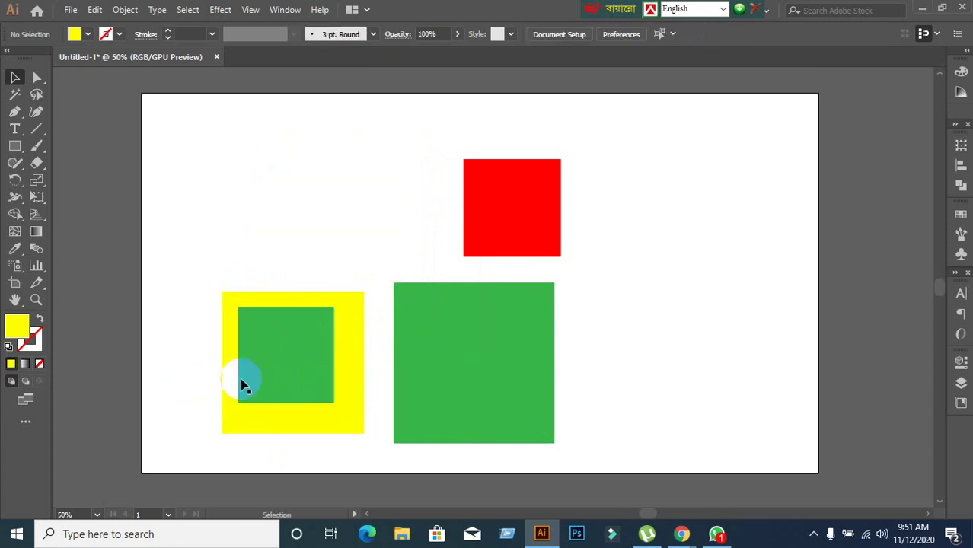
pyautogui.click(242, 384)
pyautogui.moveTo(536, 351); pyautogui.dragTo(355, 352)
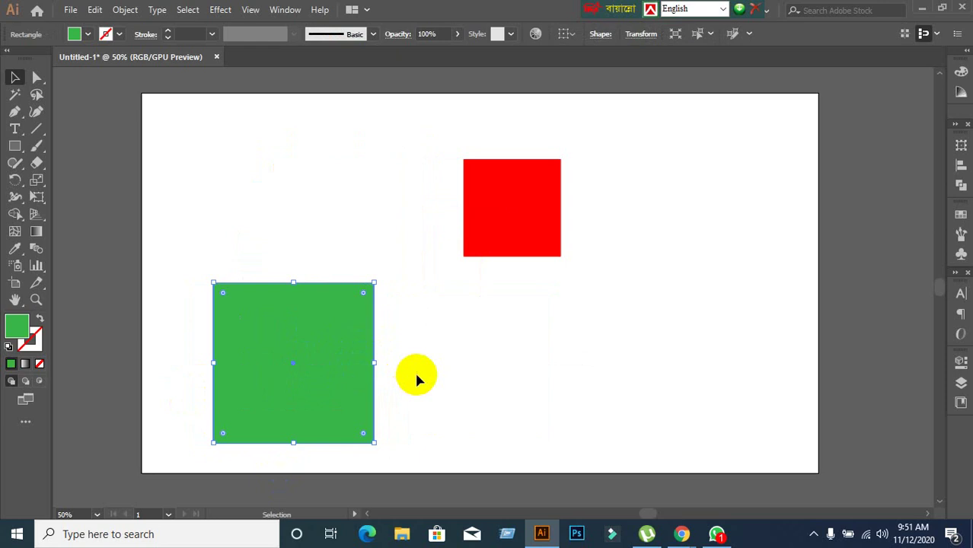
pyautogui.hotkey('ctrl', 'shift', '[')
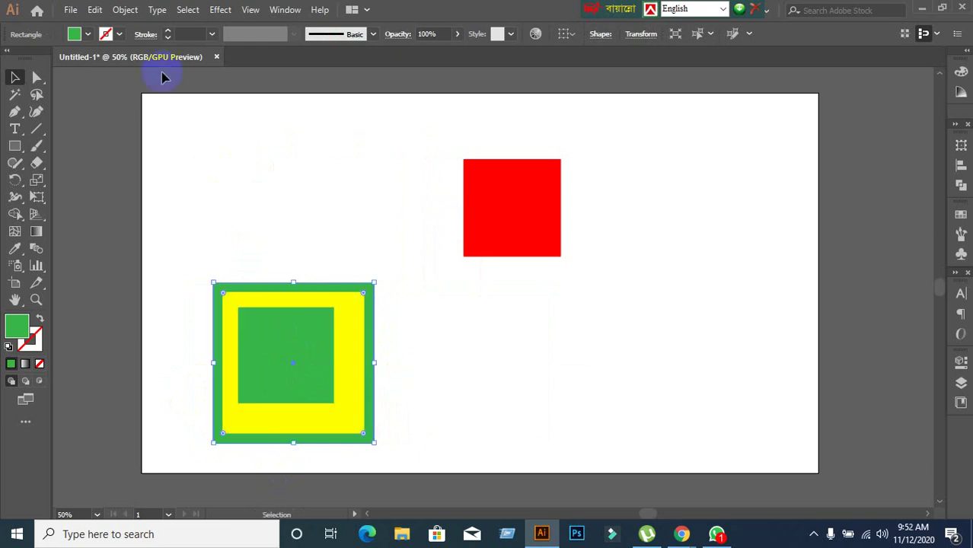
# Step: Fill the big outer square with orange from the Control bar swatches
pyautogui.click(88, 34)
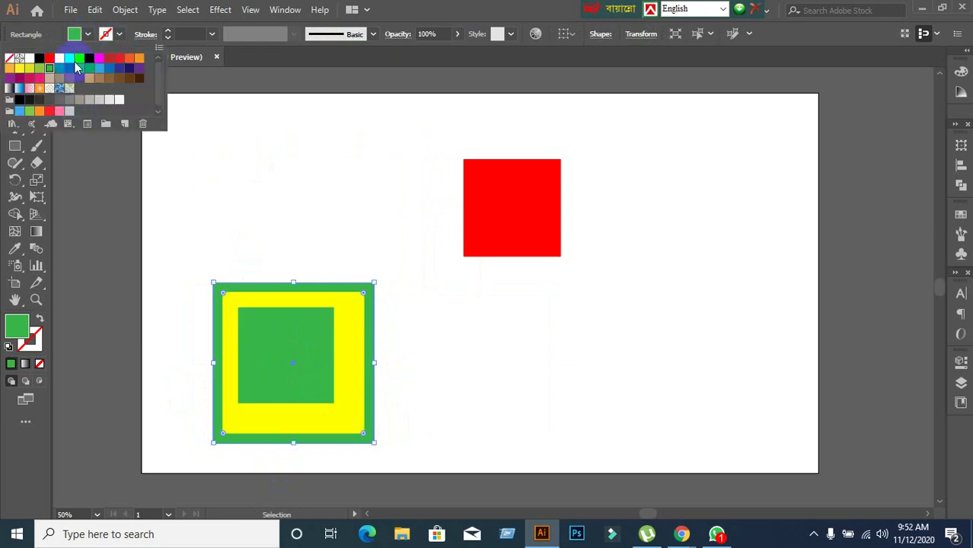
pyautogui.click(129, 59)
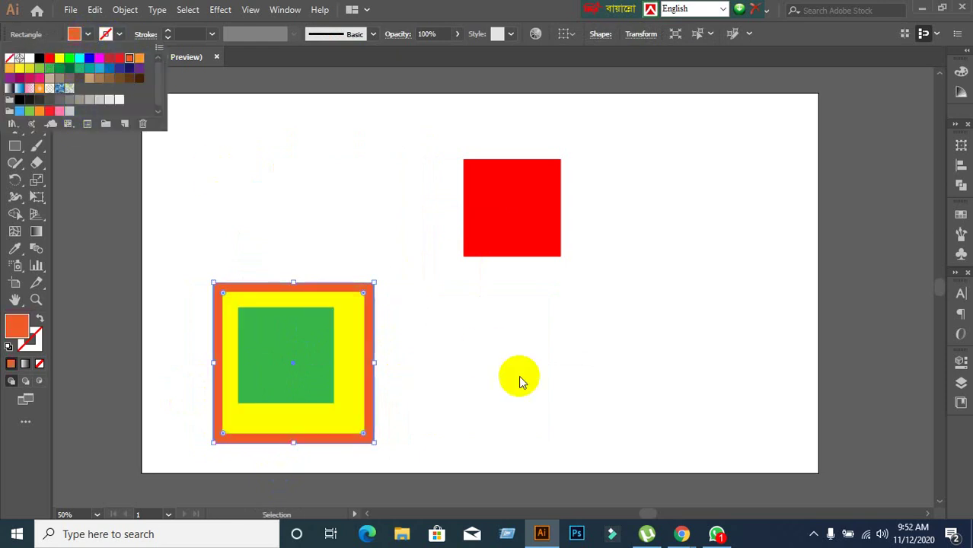
pyautogui.click(520, 381)
pyautogui.click(293, 374)
pyautogui.click(512, 389)
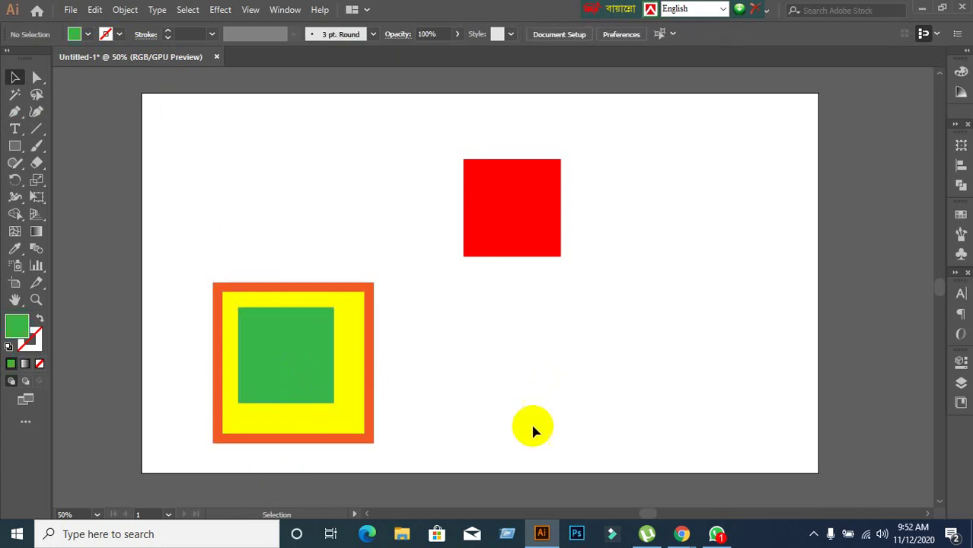
# Step: Move the small green square to the upper left and the yellow square right of the orange one
pyautogui.click(321, 385)
pyautogui.click(482, 387)
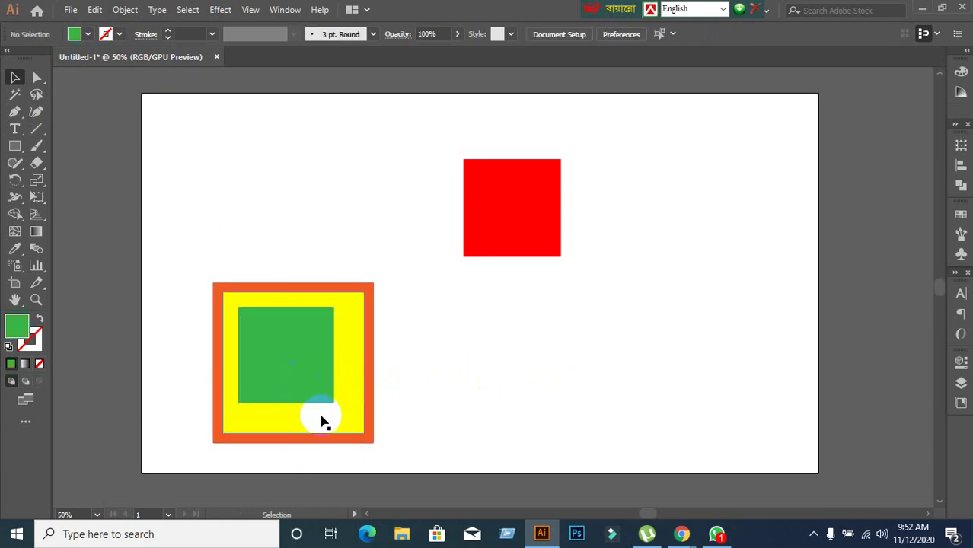
pyautogui.click(321, 421)
pyautogui.click(533, 415)
pyautogui.click(373, 392)
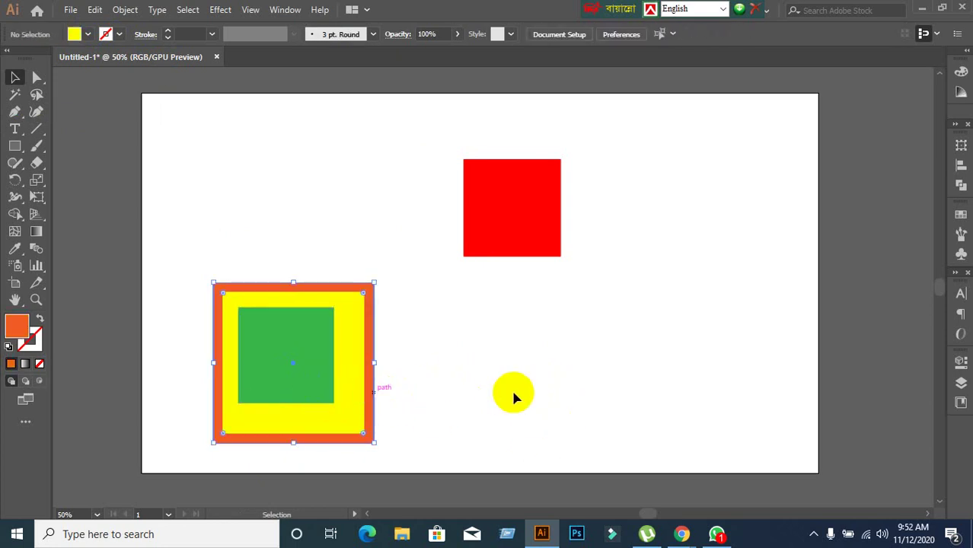
pyautogui.moveTo(316, 341); pyautogui.dragTo(278, 204)
pyautogui.moveTo(302, 384)
pyautogui.mouseDown()
pyautogui.moveTo(453, 378)
pyautogui.moveTo(488, 394)
pyautogui.mouseUp()
pyautogui.click(666, 355)
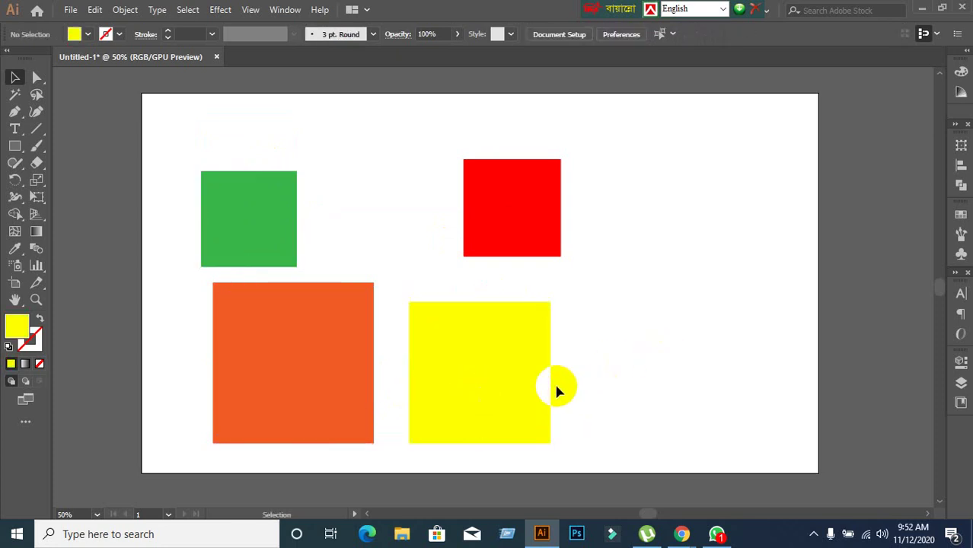
# Step: Select and nudge the green square, switching briefly to Direct Selection (A) and back (V)
pyautogui.click(319, 369)
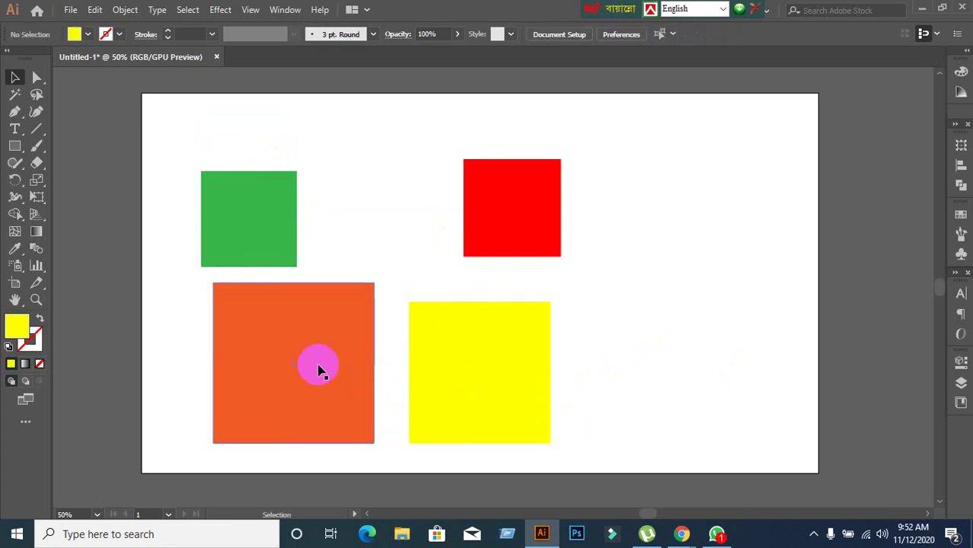
pyautogui.click(256, 254)
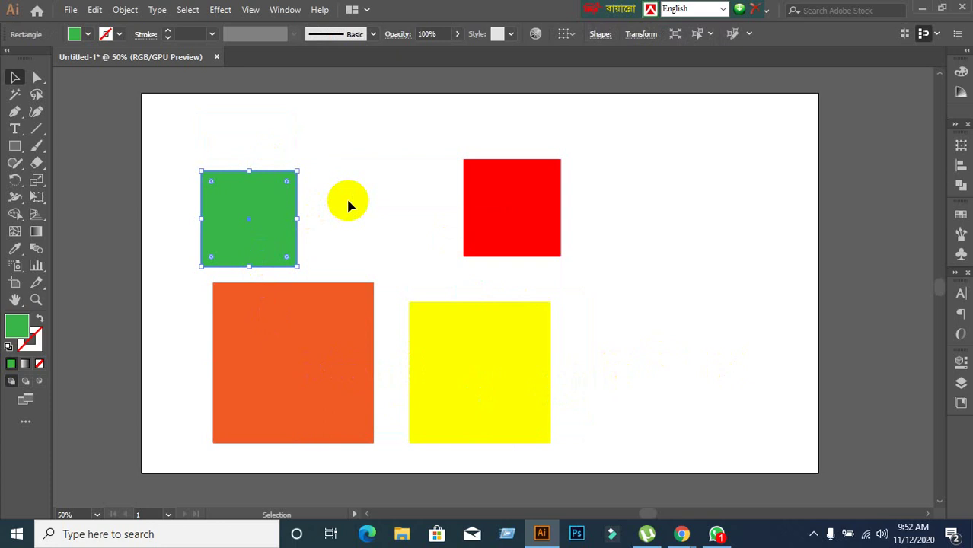
pyautogui.click(348, 206)
pyautogui.click(270, 224)
pyautogui.click(356, 222)
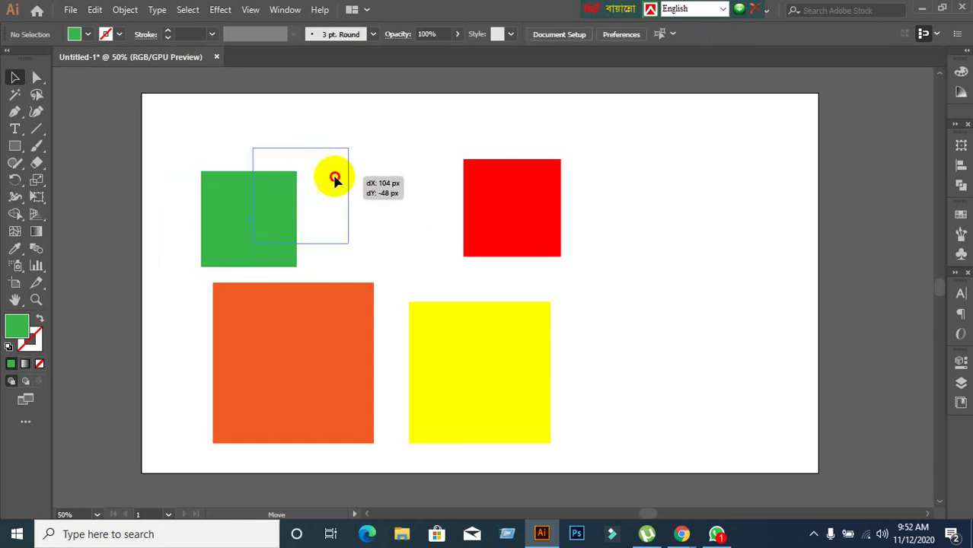
pyautogui.moveTo(285, 206)
pyautogui.mouseDown()
pyautogui.moveTo(342, 182)
pyautogui.moveTo(286, 199)
pyautogui.mouseUp()
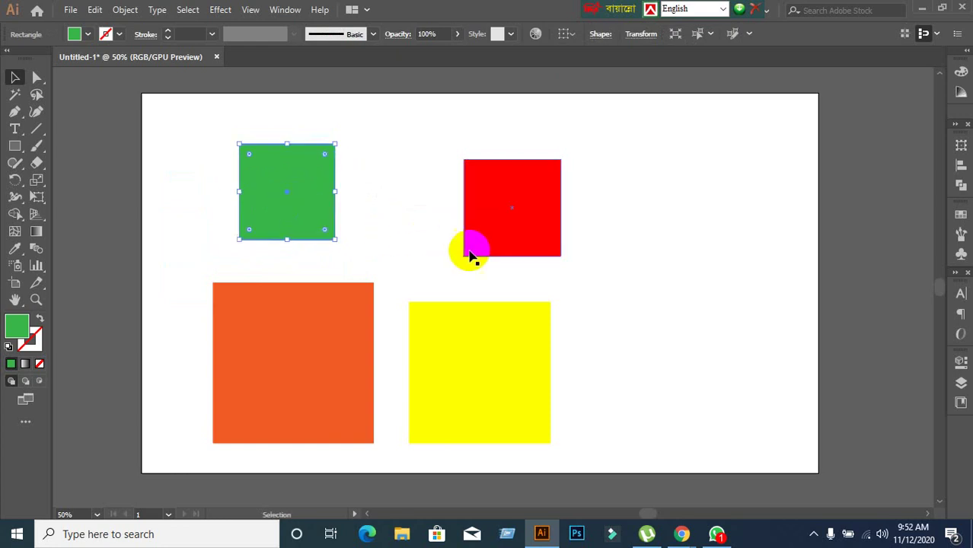
pyautogui.press('a')
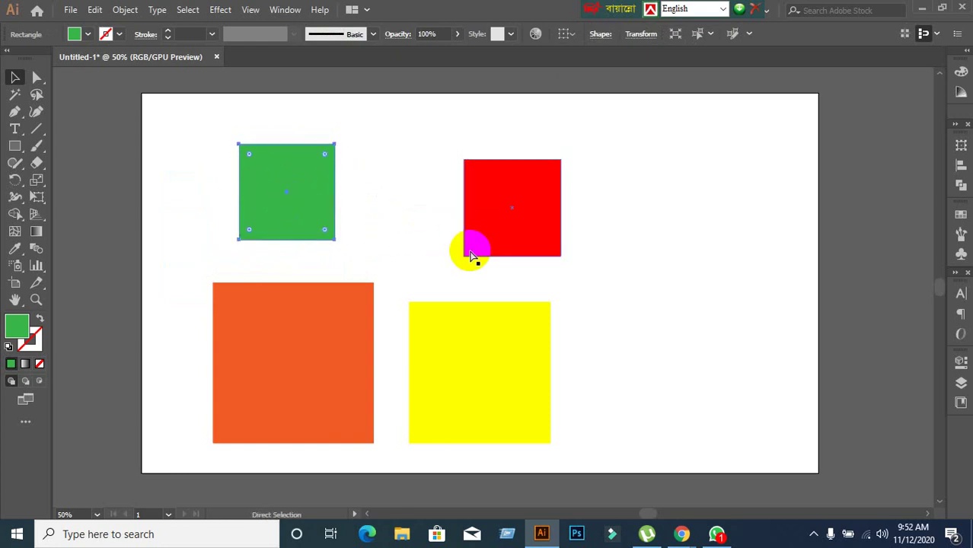
pyautogui.click(472, 254)
pyautogui.press('v')
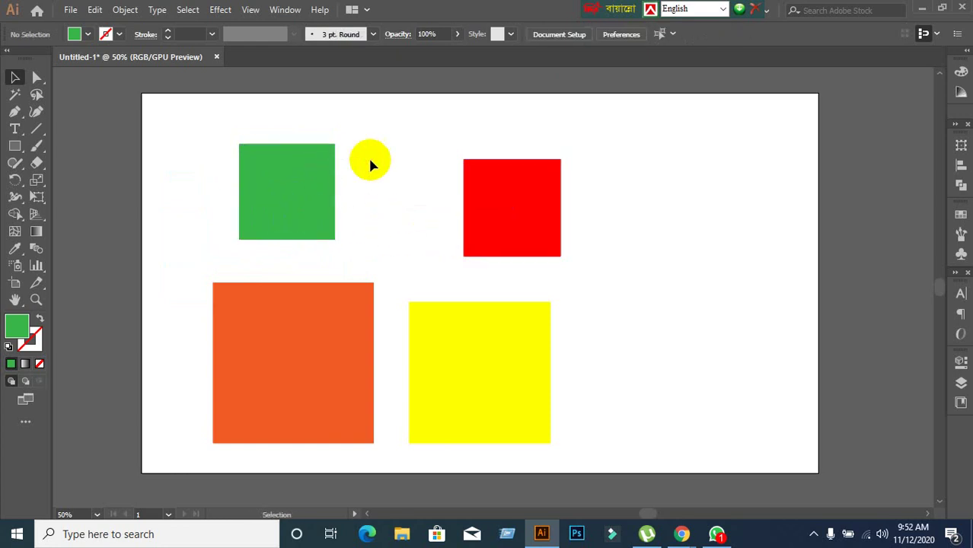
pyautogui.moveTo(251, 180); pyautogui.dragTo(163, 200)
pyautogui.click(294, 214)
# Step: Click the orange square on and off, with a drag across the upper canvas
pyautogui.click(339, 308)
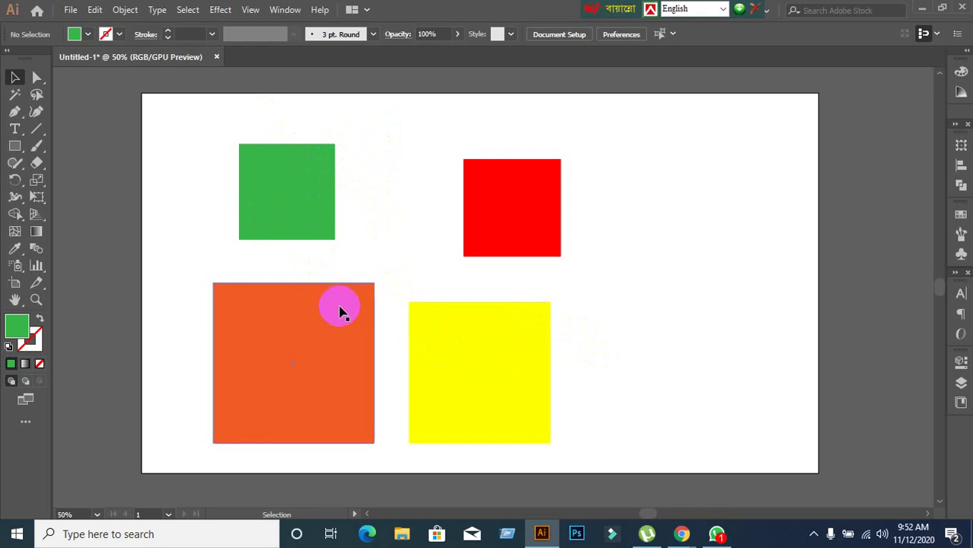
pyautogui.click(366, 203)
pyautogui.moveTo(257, 196); pyautogui.dragTo(441, 109)
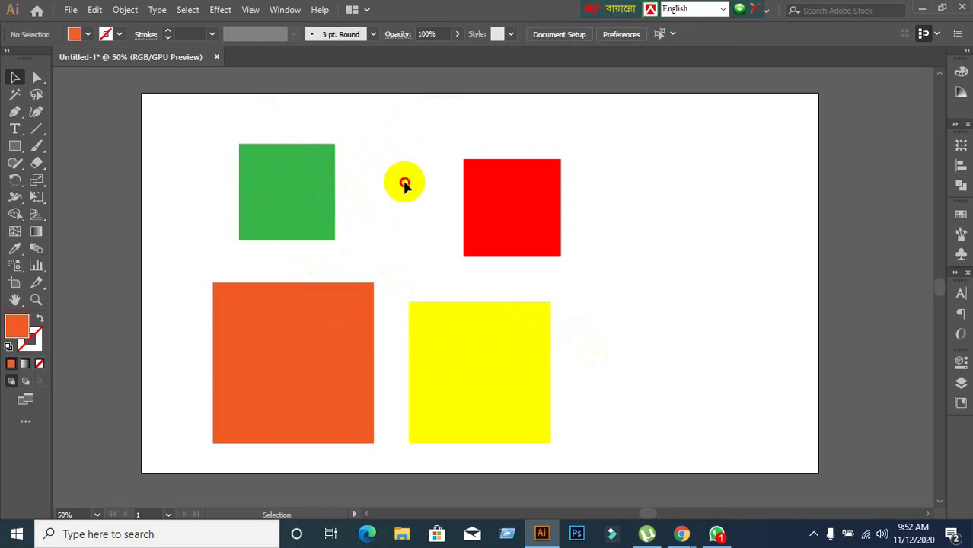
pyautogui.click(226, 308)
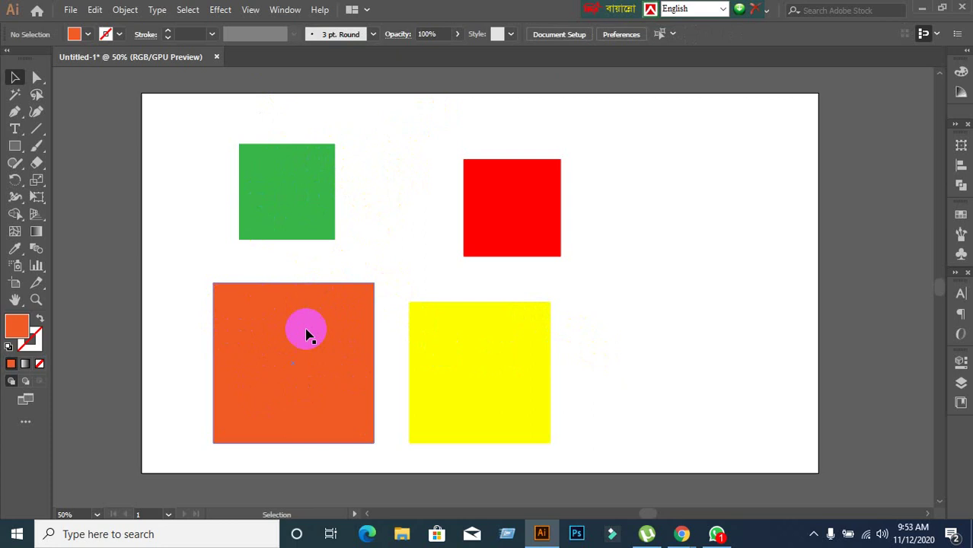
pyautogui.click(208, 473)
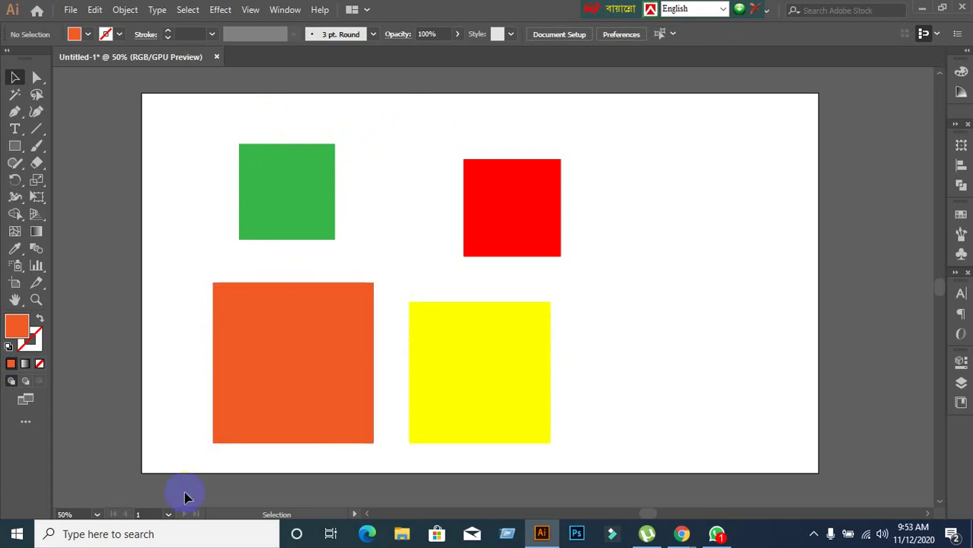
pyautogui.click(179, 445)
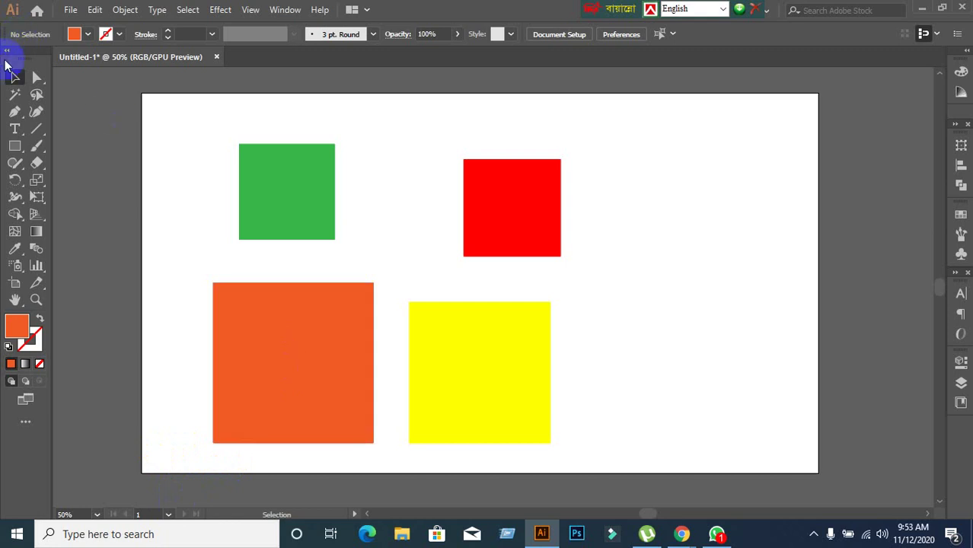
# Step: Select the orange, red and yellow squares in turn, then deselect everything
pyautogui.click(283, 372)
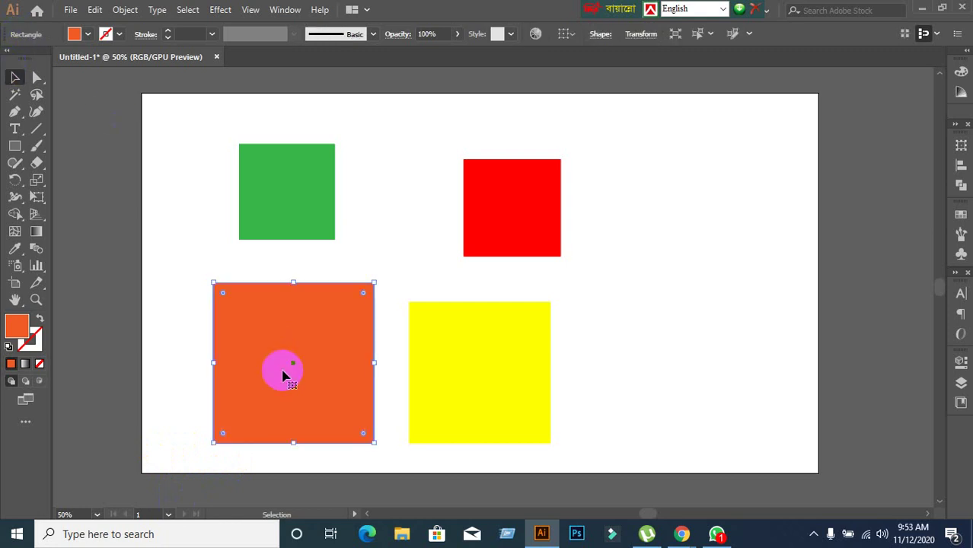
pyautogui.click(196, 329)
pyautogui.click(494, 237)
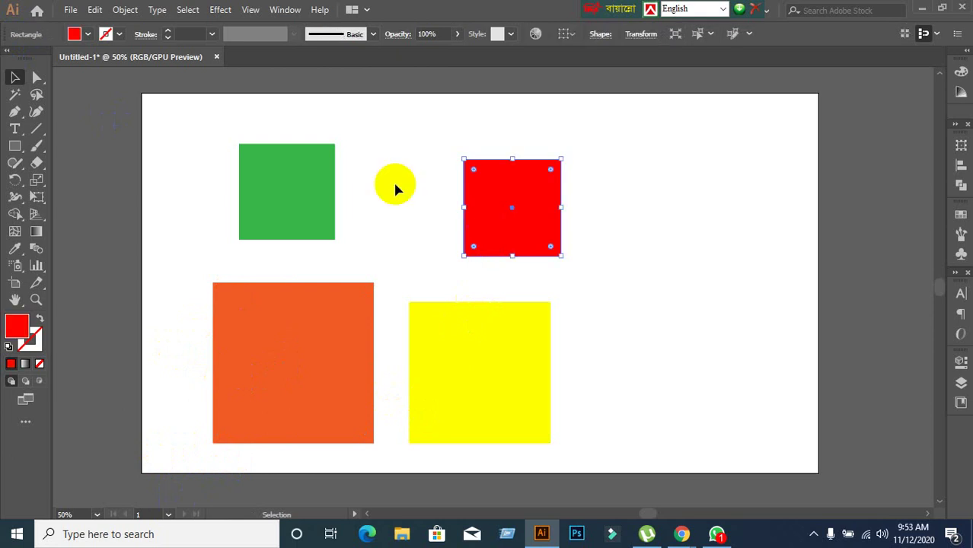
pyautogui.click(394, 188)
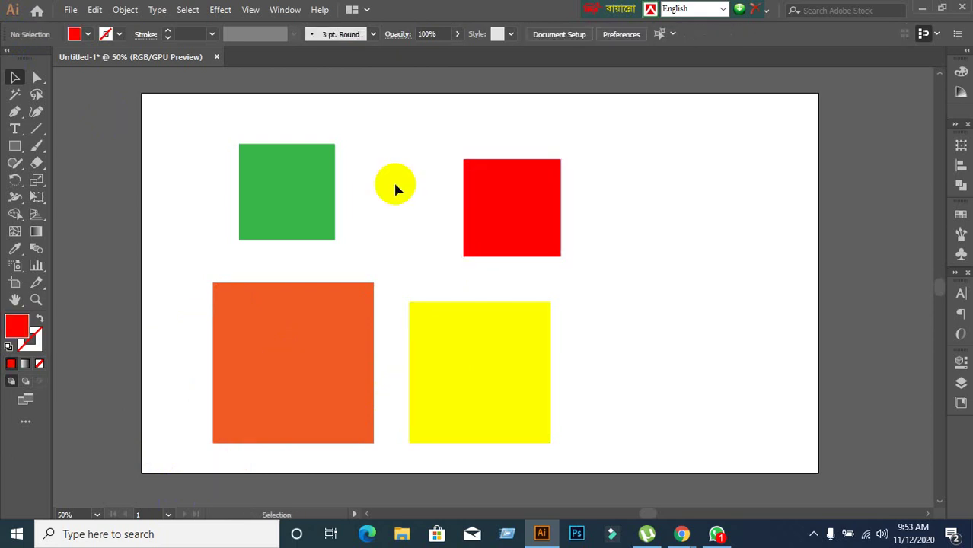
pyautogui.click(471, 338)
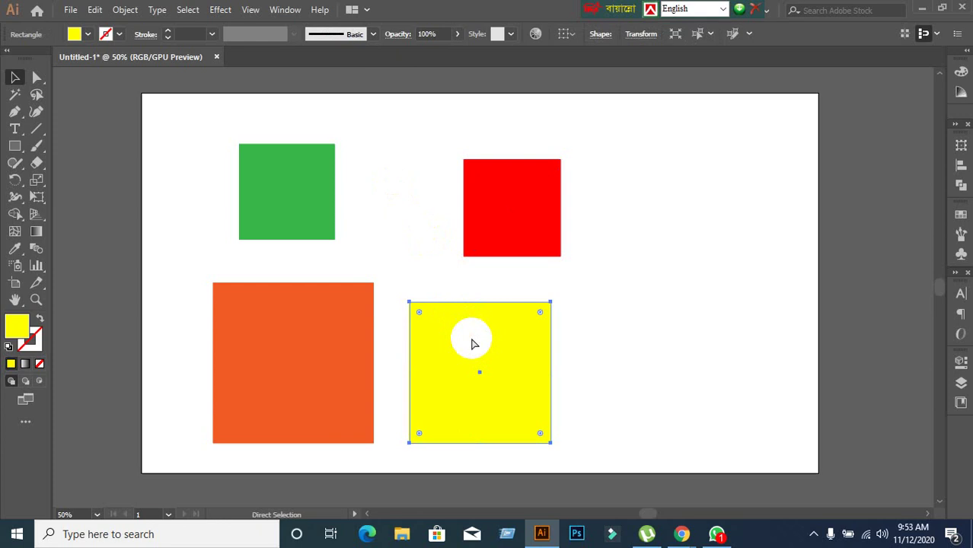
pyautogui.keyDown('shift'); pyautogui.click(471, 343); pyautogui.keyUp('shift')
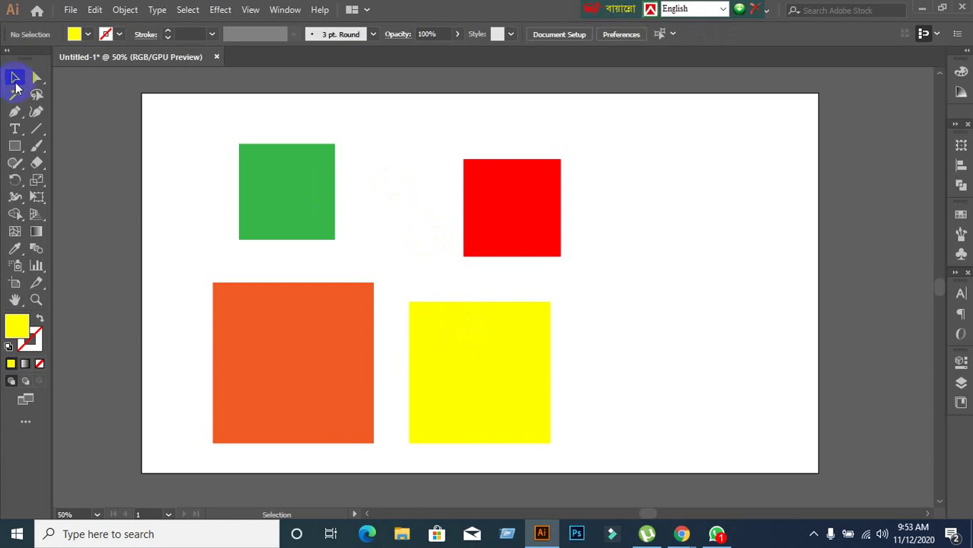
pyautogui.click(15, 80)
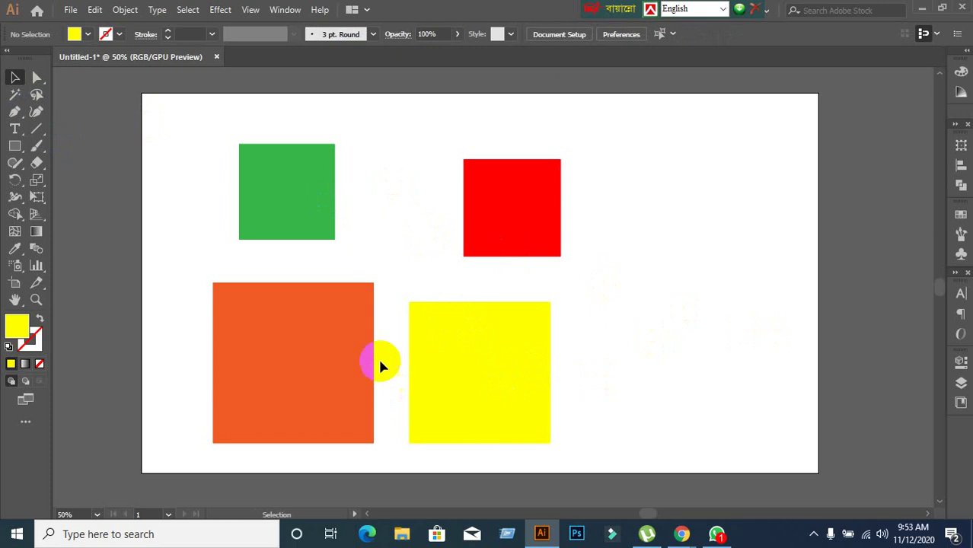
pyautogui.moveTo(356, 348); pyautogui.dragTo(394, 240)
pyautogui.moveTo(503, 227)
pyautogui.mouseDown()
pyautogui.moveTo(429, 176)
pyautogui.moveTo(457, 198)
pyautogui.mouseUp()
pyautogui.moveTo(614, 278); pyautogui.dragTo(602, 355)
pyautogui.press('a')
pyautogui.hotkey('ctrl', 'a')
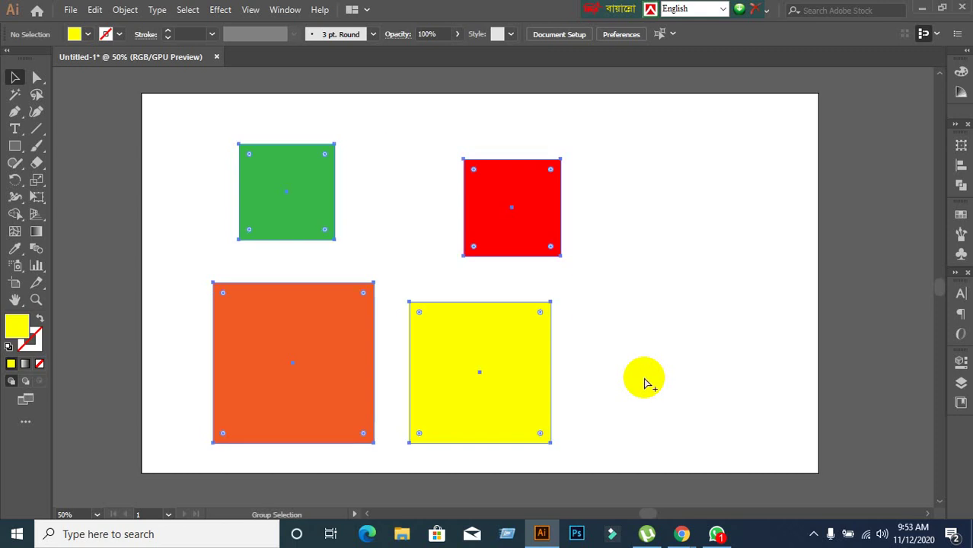
pyautogui.press('v')
pyautogui.click(642, 381)
pyautogui.click(549, 352)
pyautogui.click(661, 366)
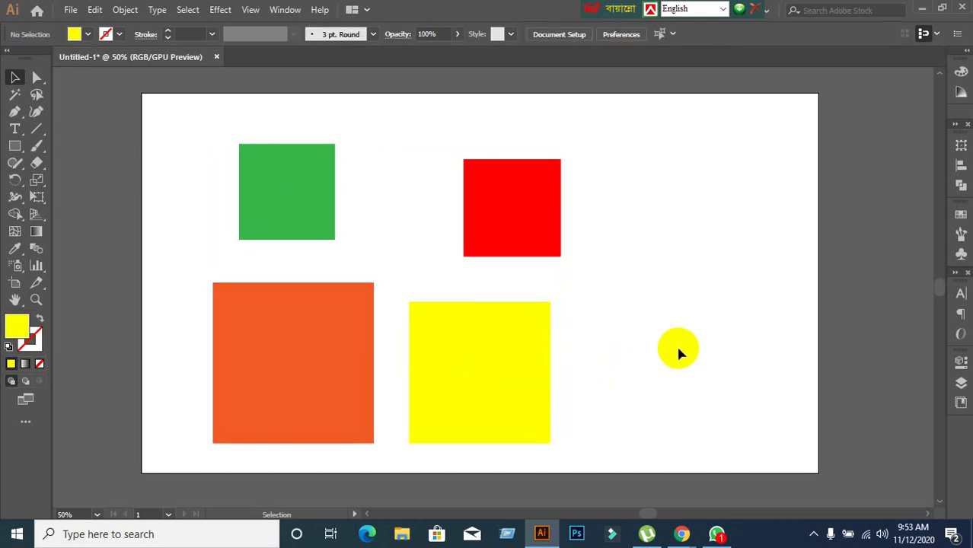
pyautogui.click(528, 235)
pyautogui.click(293, 235)
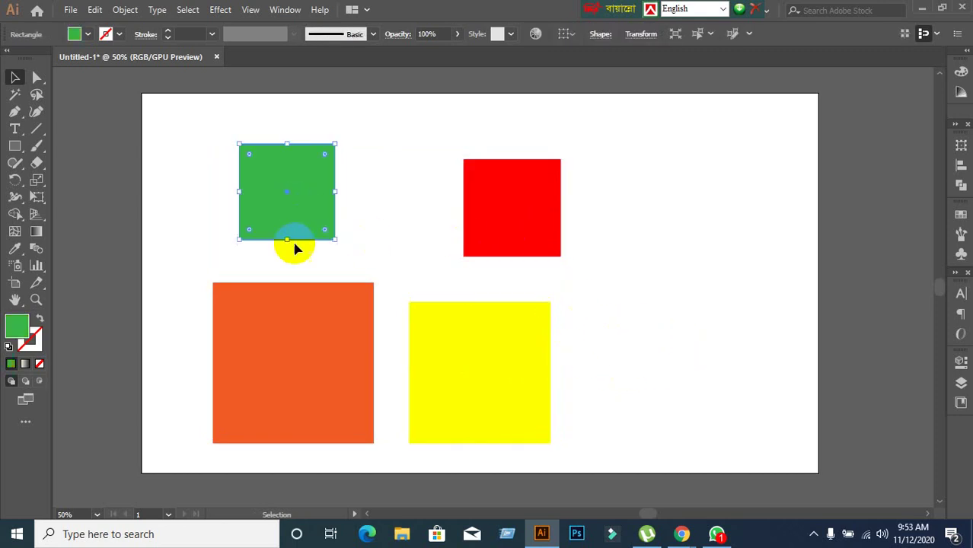
pyautogui.click(337, 331)
pyautogui.click(389, 235)
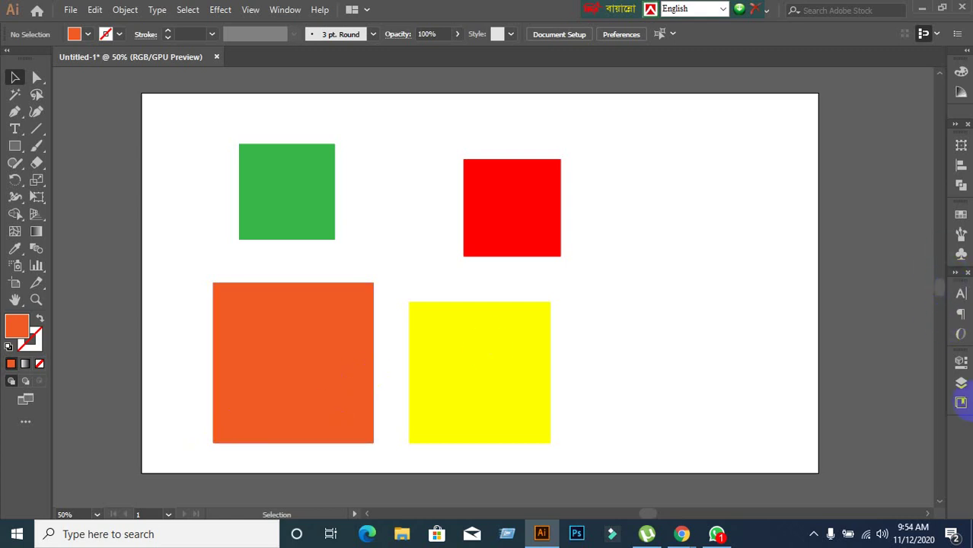
# Step: Lock the orange, yellow and red squares with Ctrl+2 from the Layers list
pyautogui.click(961, 384)
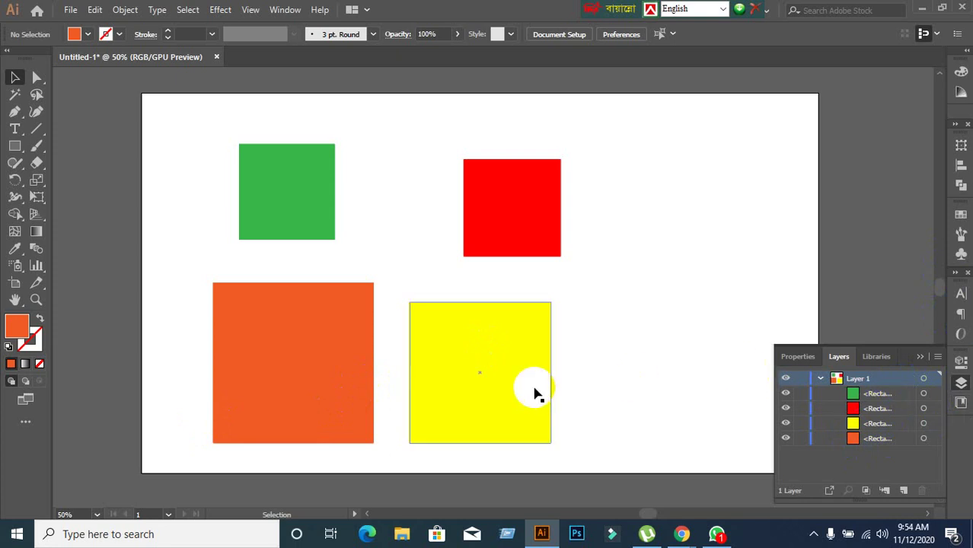
pyautogui.click(278, 402)
pyautogui.hotkey('ctrl', '2')
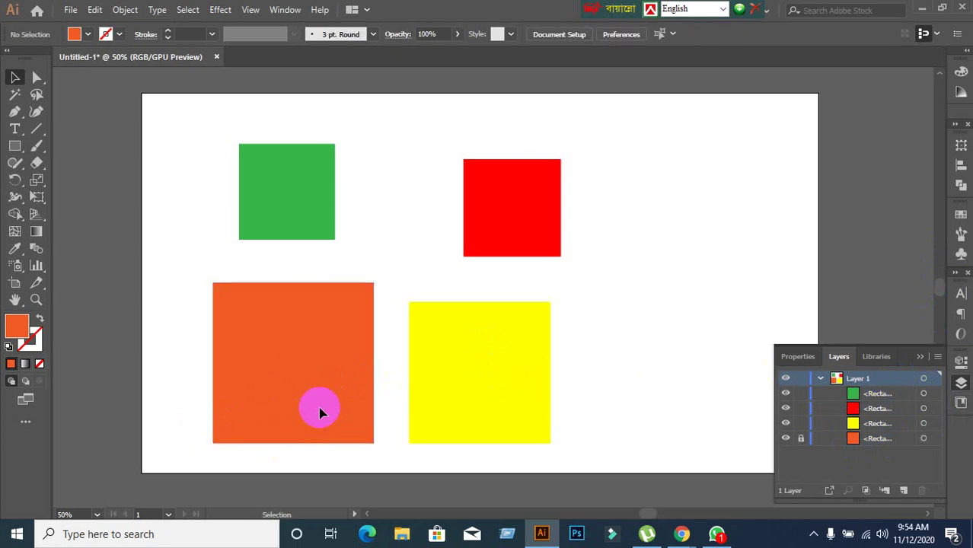
pyautogui.click(459, 391)
pyautogui.hotkey('ctrl', '2')
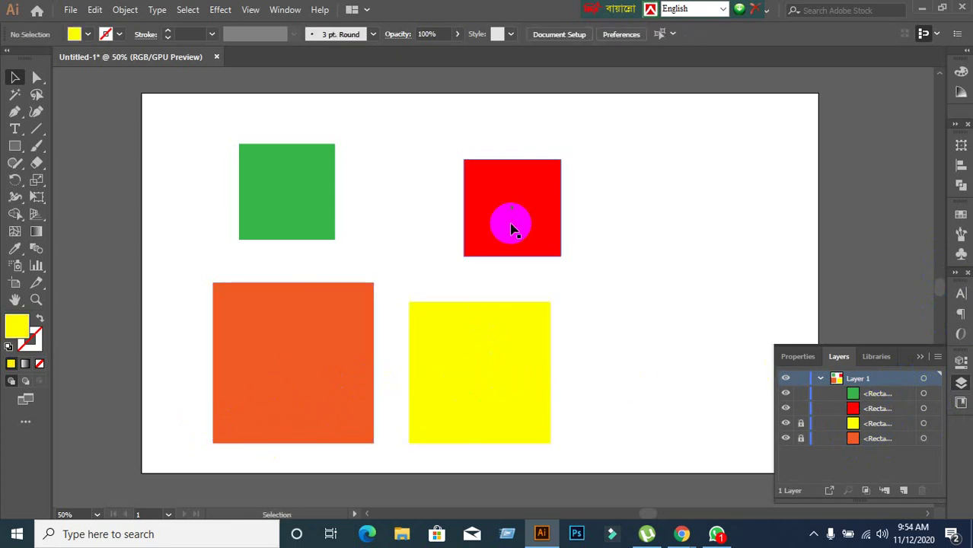
pyautogui.click(510, 227)
pyautogui.hotkey('ctrl', '2')
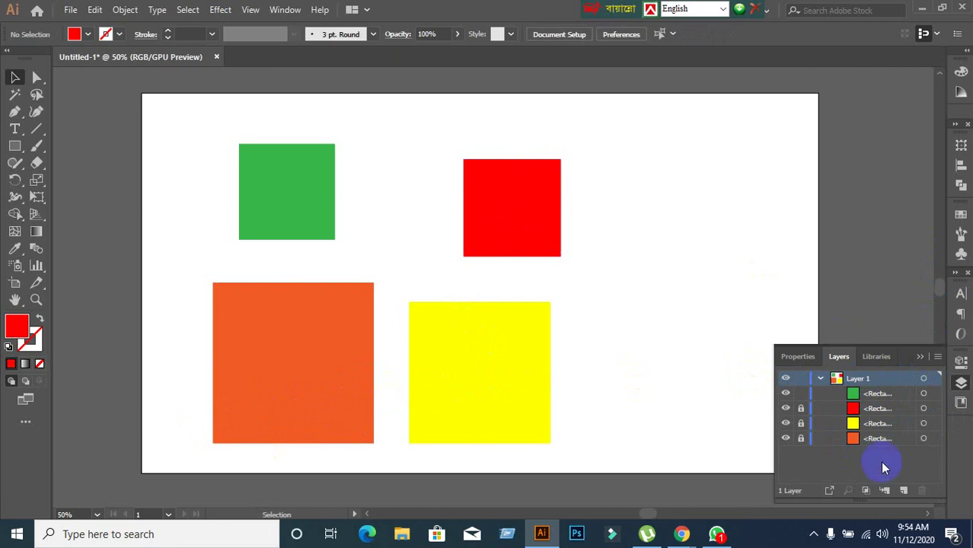
# Step: Unlock the red square and move it up and to the right
pyautogui.click(800, 409)
pyautogui.moveTo(432, 398); pyautogui.dragTo(497, 408)
pyautogui.moveTo(517, 250); pyautogui.dragTo(574, 239)
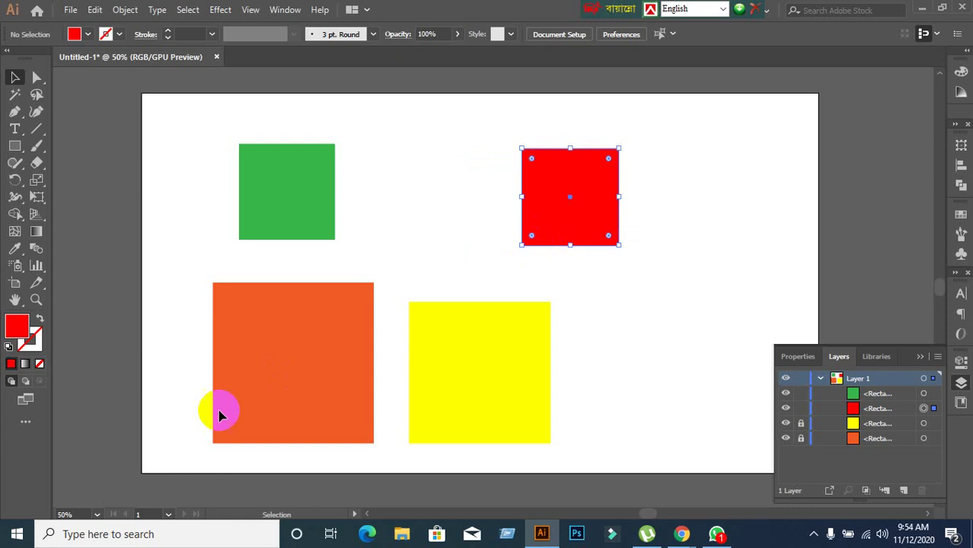
pyautogui.click(288, 362)
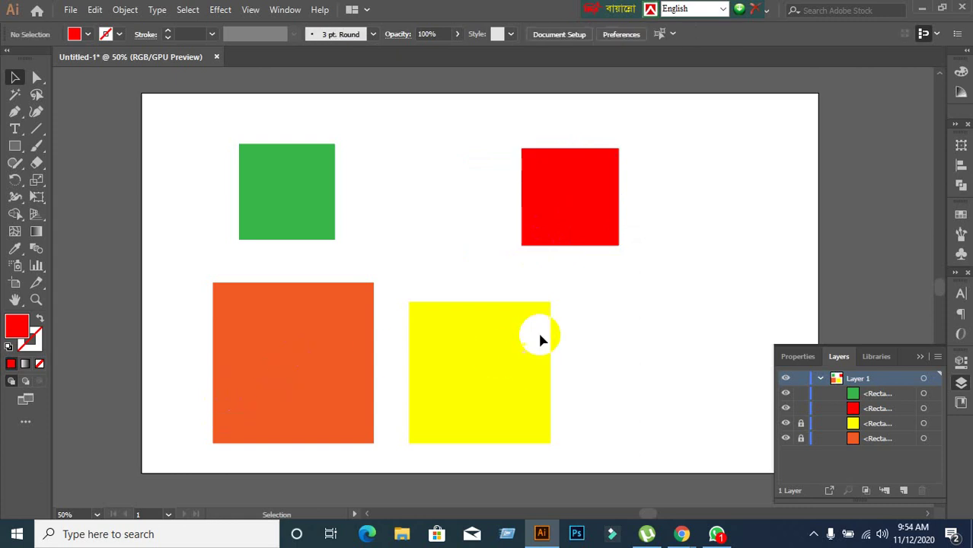
pyautogui.click(921, 357)
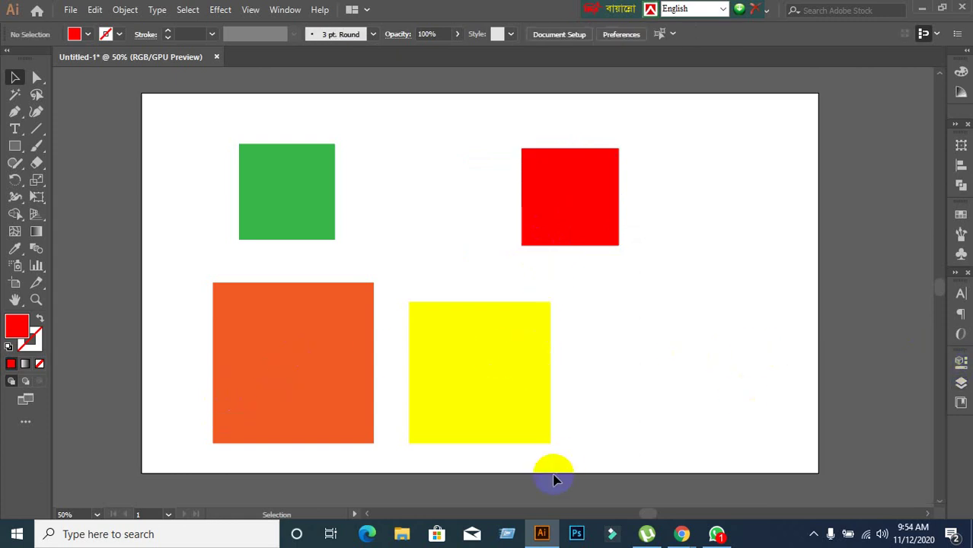
# Step: Unlock all squares, nudge the yellow square slightly right, and glance at the Meet call
pyautogui.hotkey('ctrl', 'alt', '2')
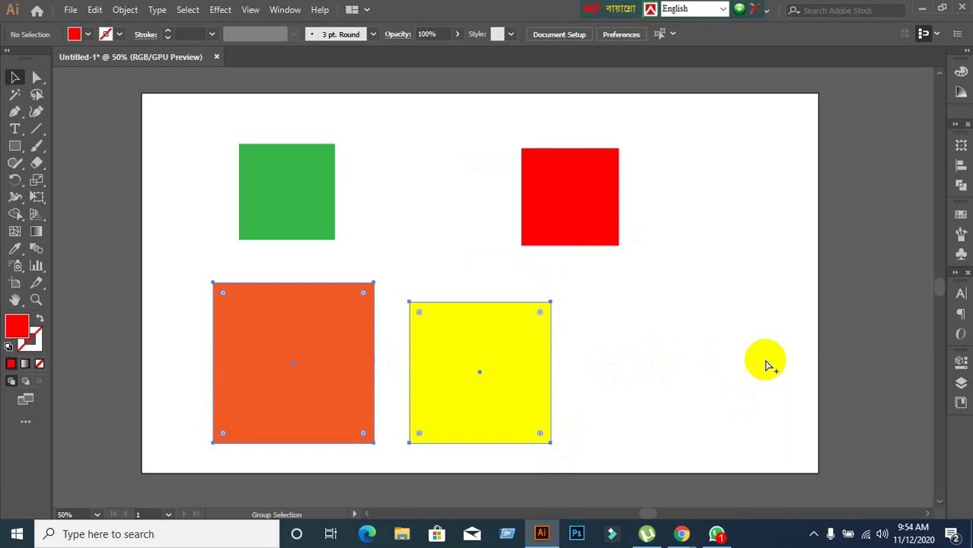
pyautogui.click(767, 365)
pyautogui.moveTo(495, 413); pyautogui.dragTo(543, 403)
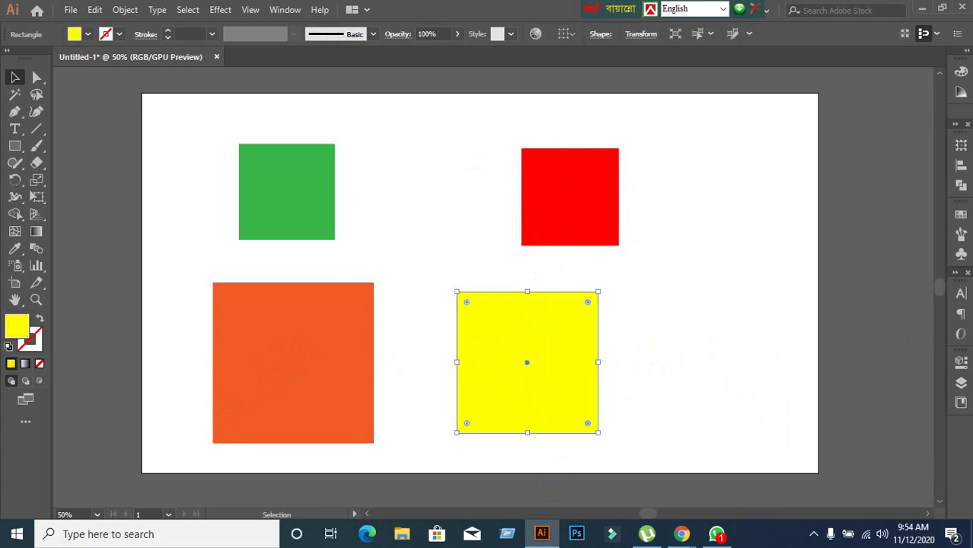
pyautogui.click(961, 382)
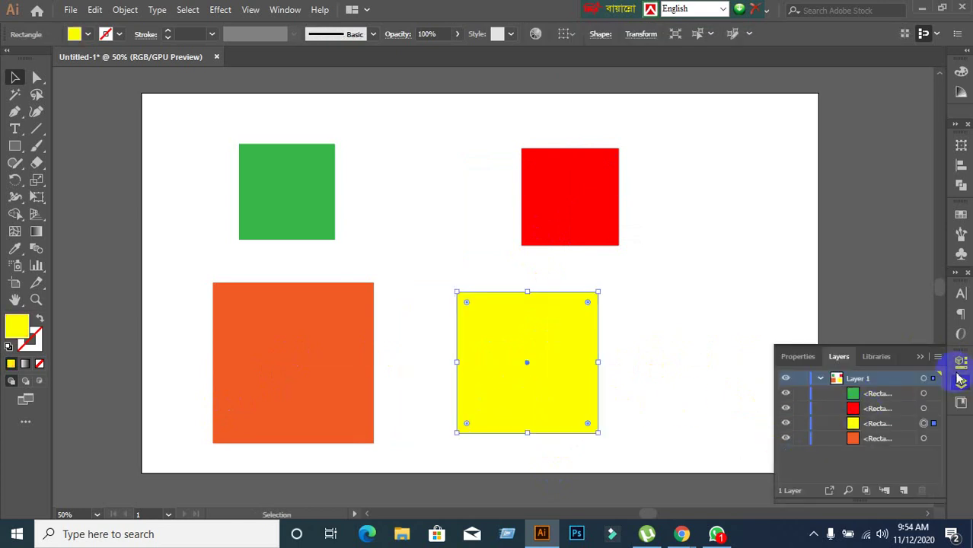
pyautogui.click(919, 358)
pyautogui.click(674, 403)
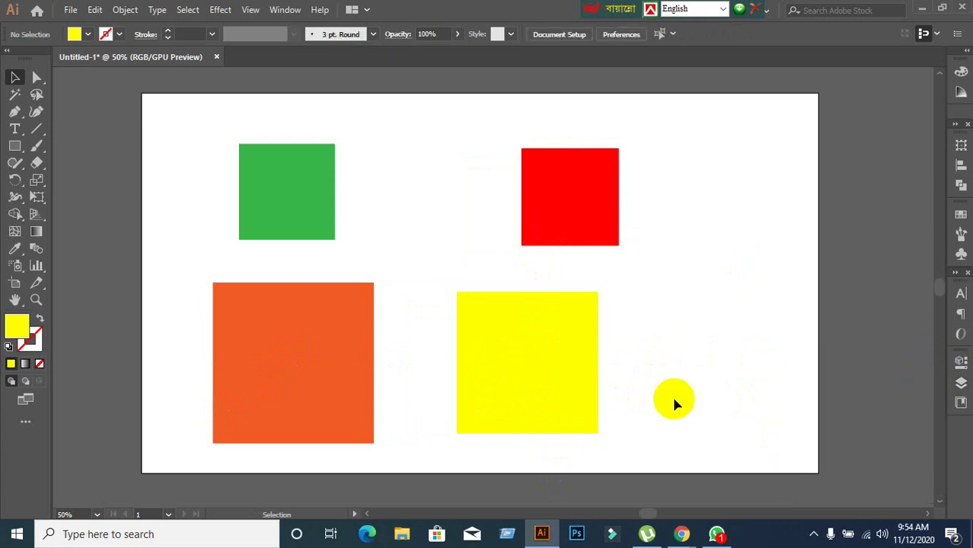
pyautogui.moveTo(682, 533)
pyautogui.click(585, 467)
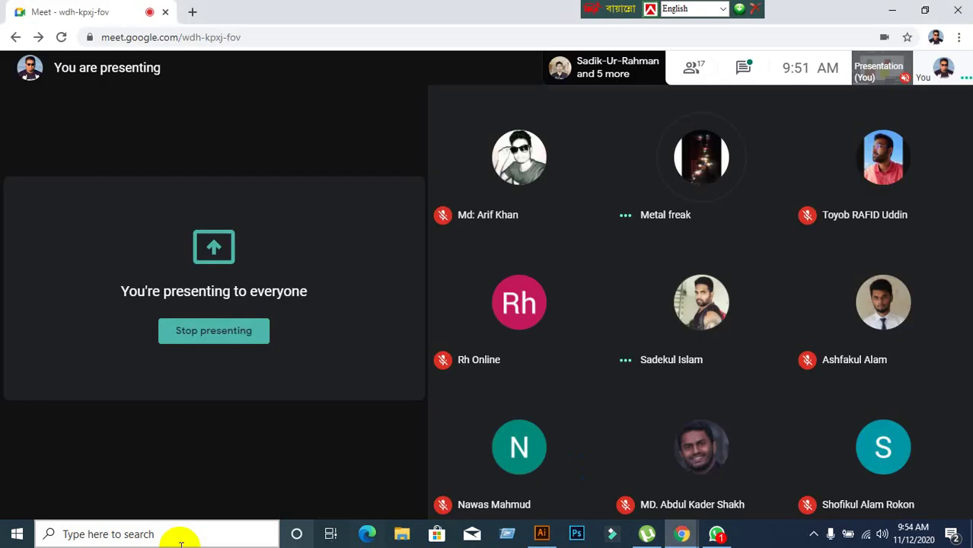
pyautogui.click(541, 534)
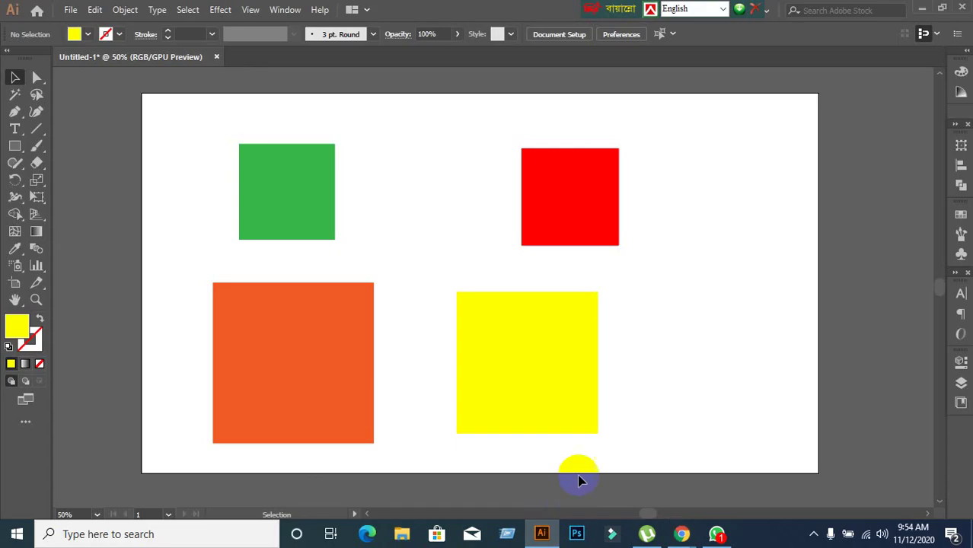
# Step: Toggle selection of the green and yellow squares, switch to Direct Selection (A), then undo
pyautogui.click(300, 221)
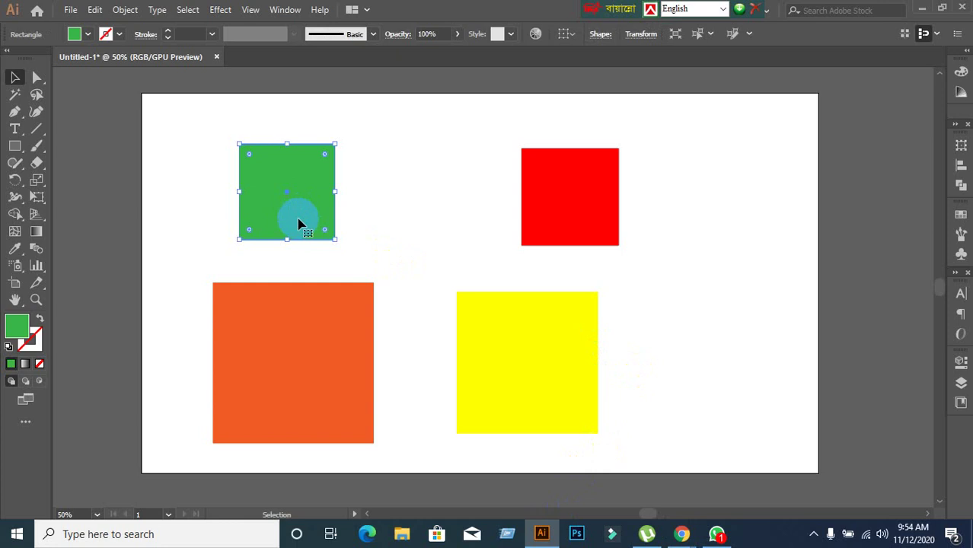
pyautogui.click(394, 195)
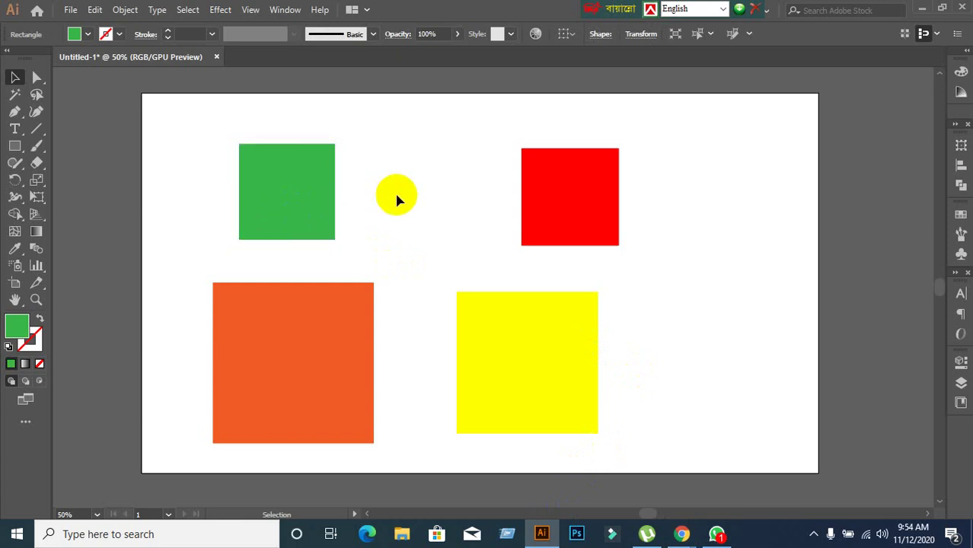
pyautogui.click(320, 212)
pyautogui.click(446, 245)
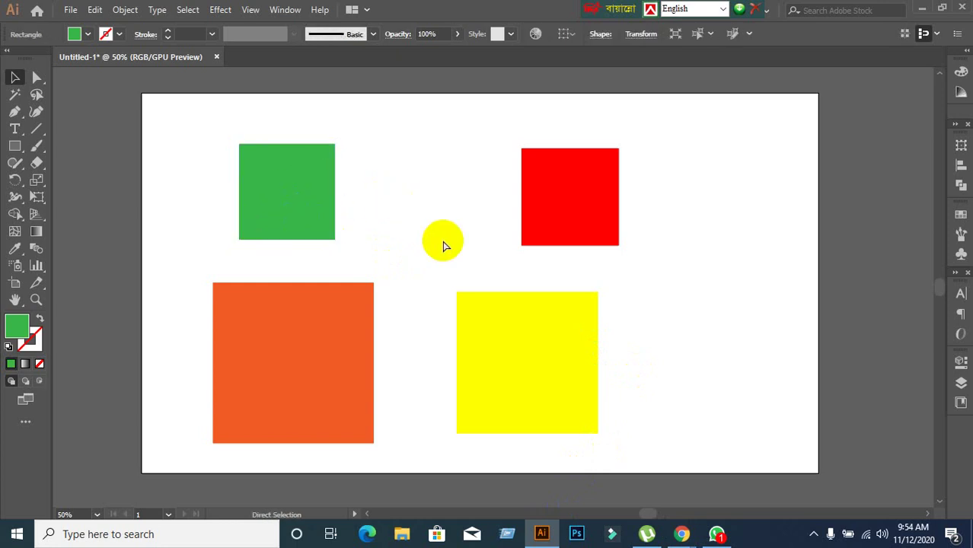
pyautogui.click(500, 333)
pyautogui.click(423, 200)
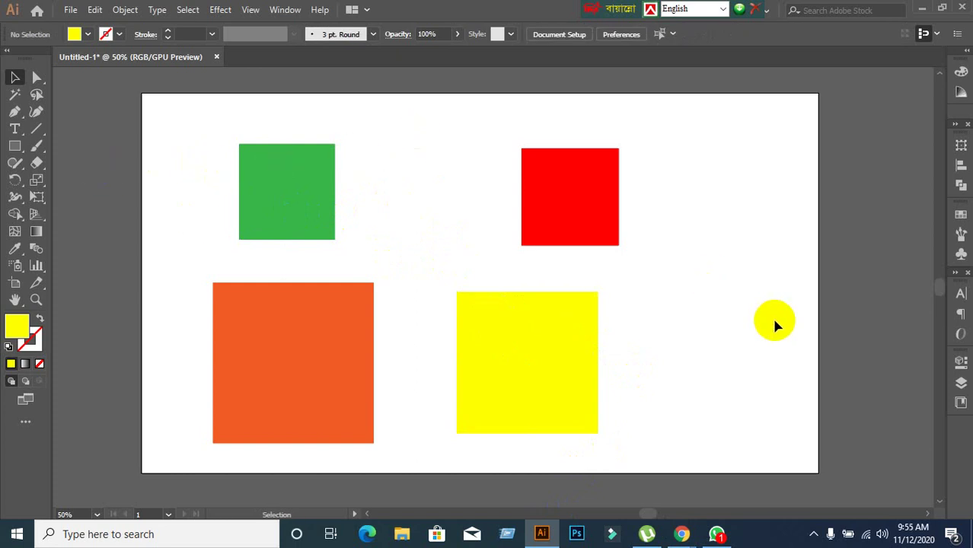
pyautogui.press('a')
pyautogui.hotkey('ctrl', 'z')
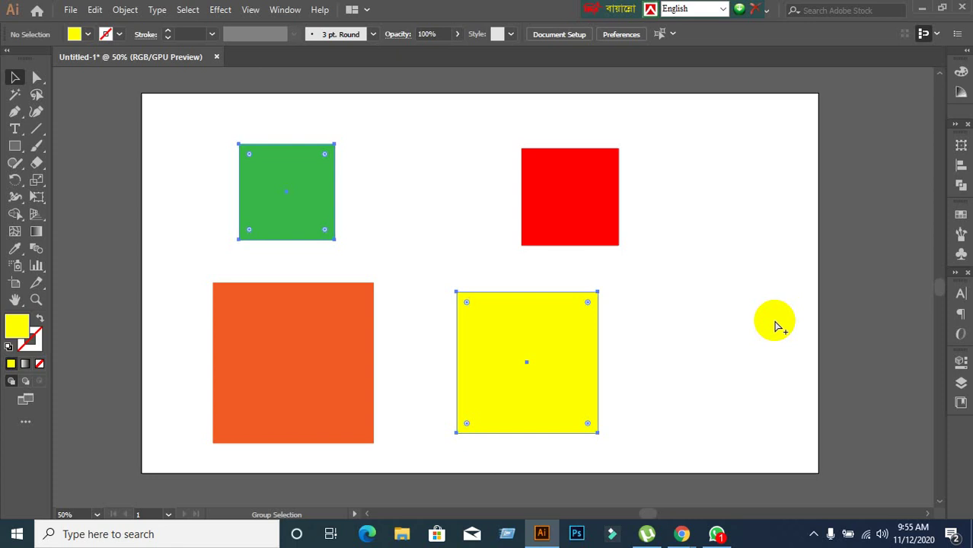
# Step: Select the green, yellow and orange squares in turn, clear selection, and show the layer list
pyautogui.click(775, 326)
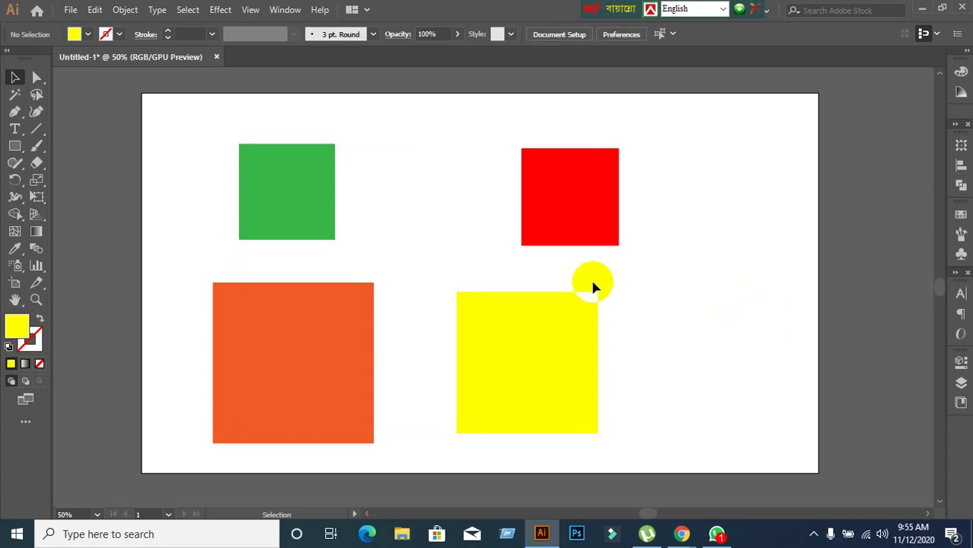
pyautogui.click(289, 208)
pyautogui.click(572, 380)
pyautogui.click(318, 397)
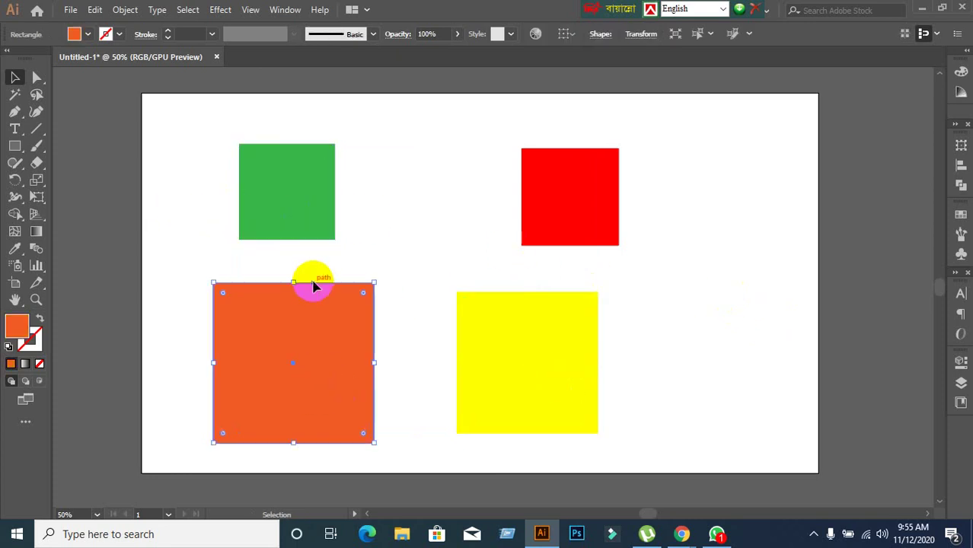
pyautogui.click(329, 231)
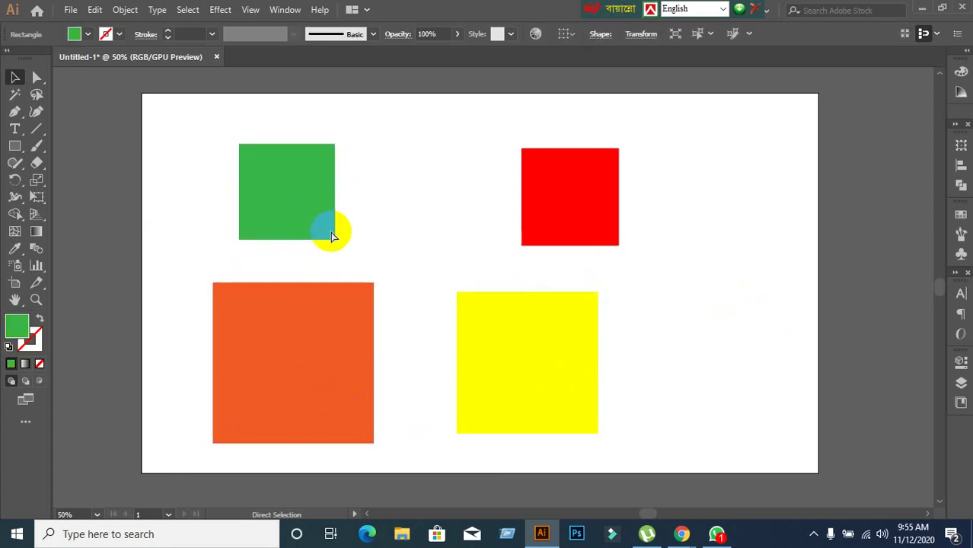
pyautogui.click(280, 398)
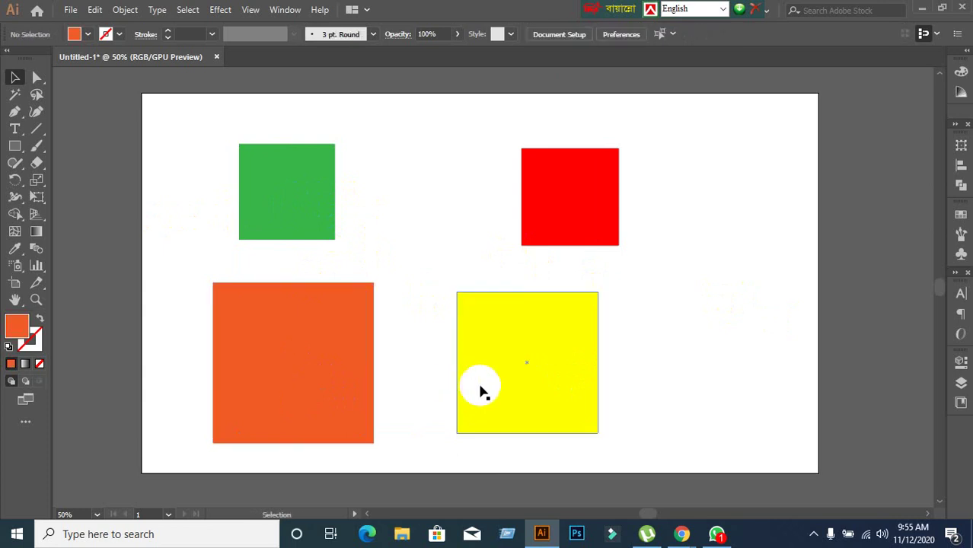
pyautogui.click(481, 388)
pyautogui.click(440, 435)
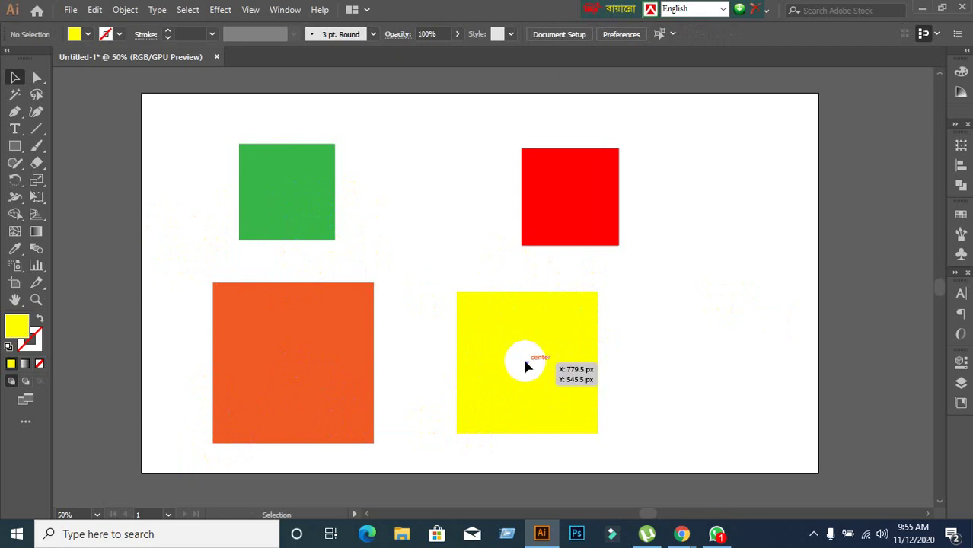
pyautogui.click(961, 383)
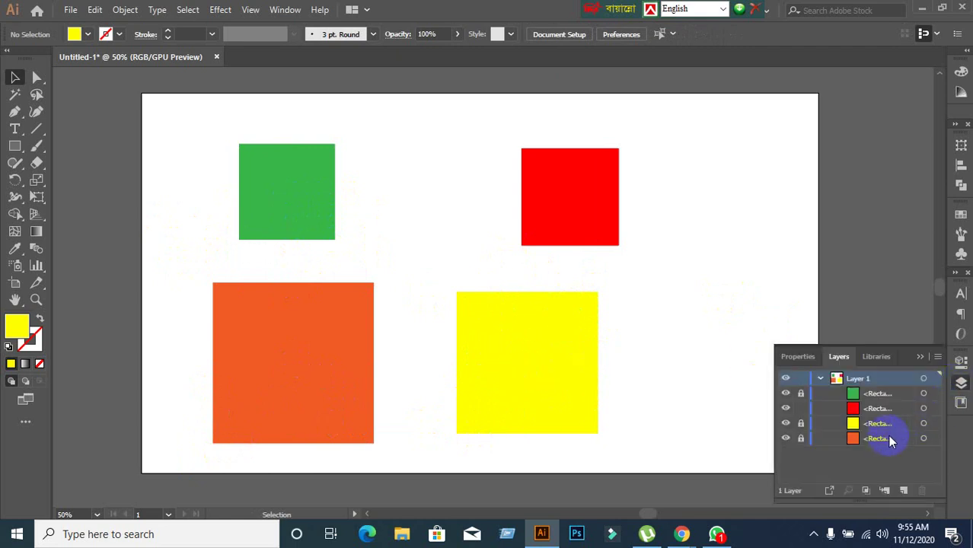
# Step: Unlock the yellow square in Layers and move it right and down
pyautogui.click(801, 423)
pyautogui.click(573, 389)
pyautogui.moveTo(572, 390); pyautogui.dragTo(660, 407)
pyautogui.click(329, 378)
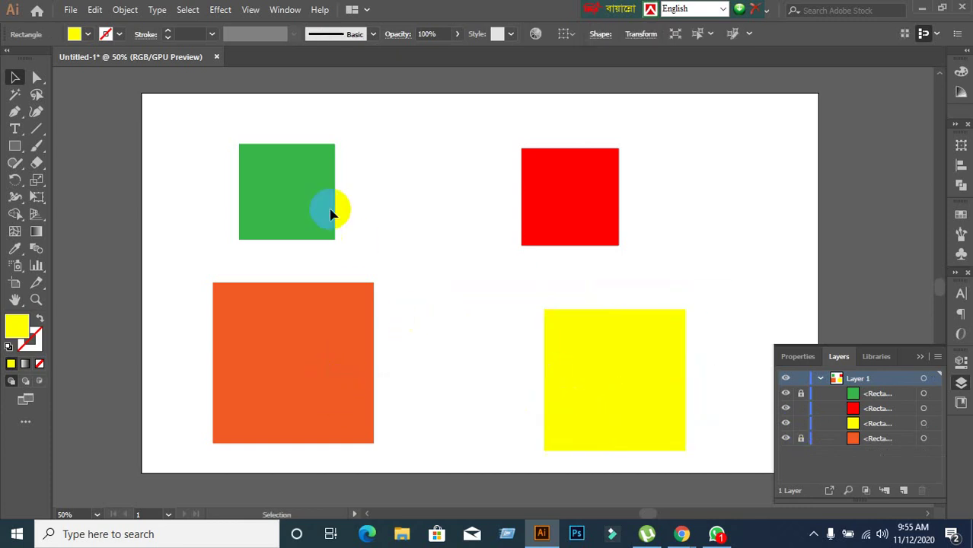
pyautogui.click(920, 358)
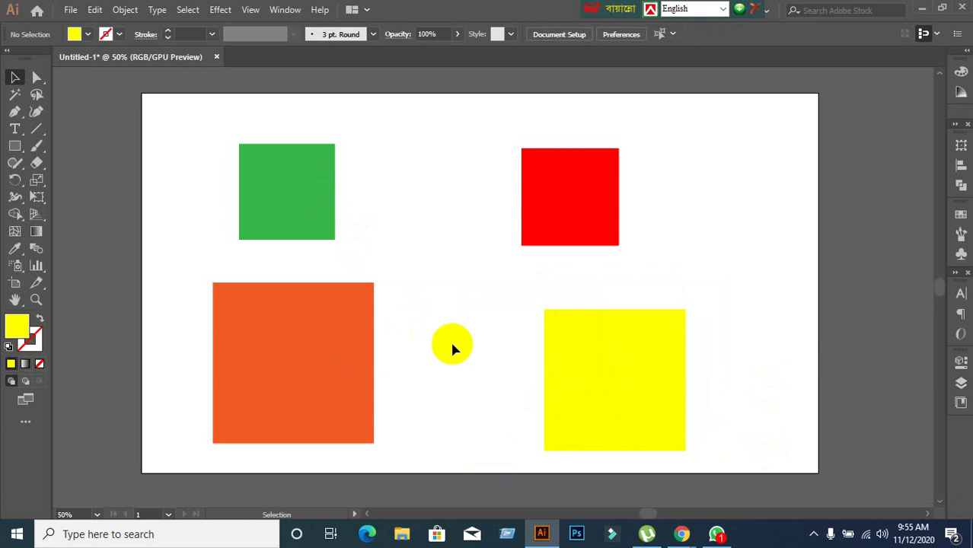
# Step: Unlock the remaining green and orange squares and clear the selection
pyautogui.hotkey('ctrl', 'a')
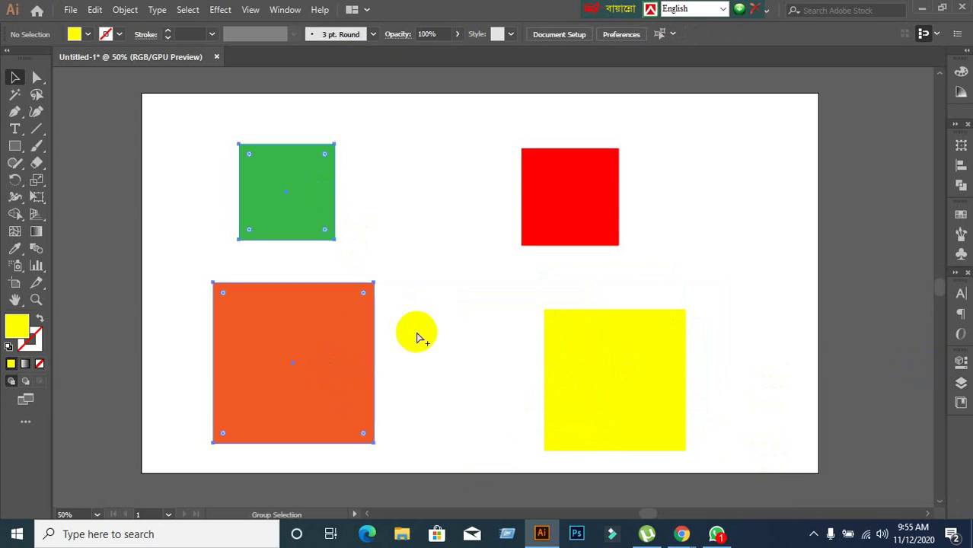
pyautogui.press('v')
pyautogui.click(415, 328)
pyautogui.moveTo(681, 534)
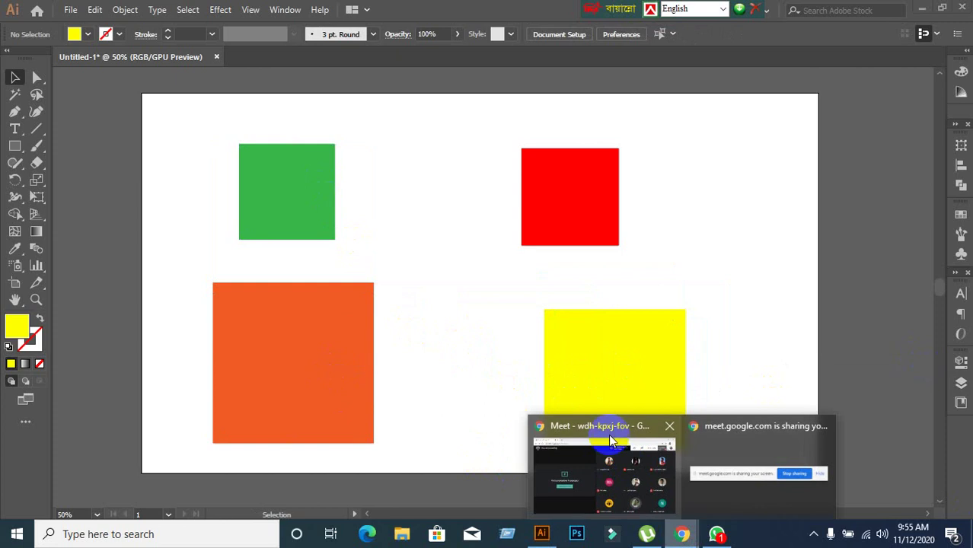
pyautogui.click(613, 457)
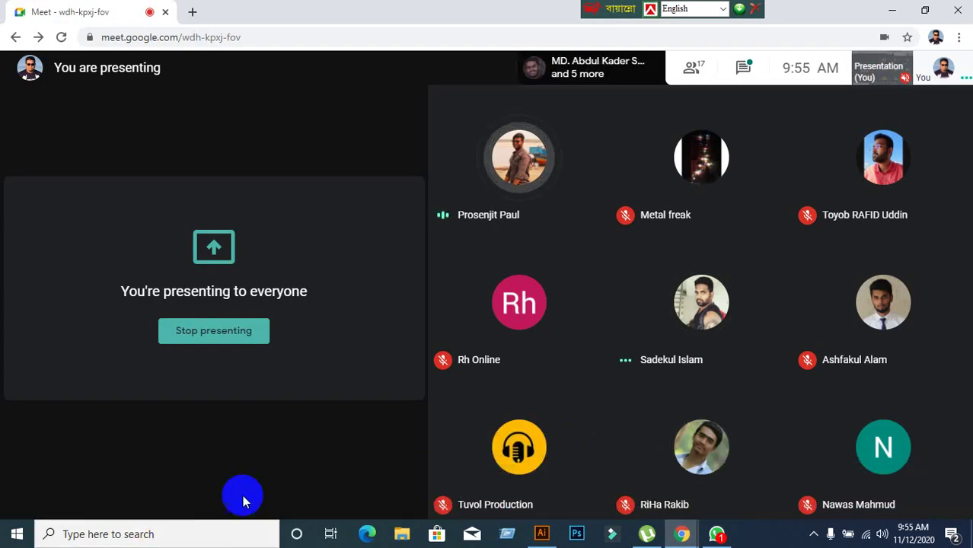
pyautogui.click(541, 533)
pyautogui.click(252, 391)
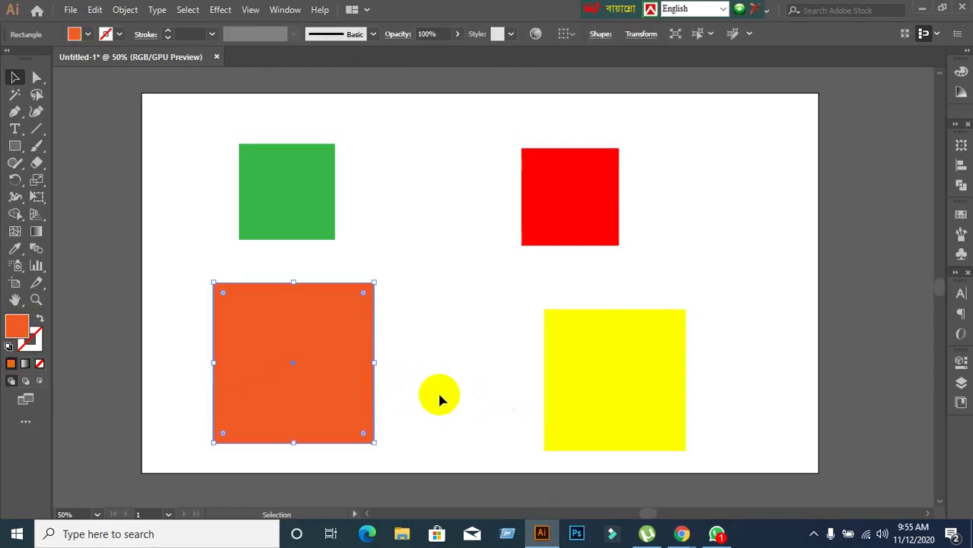
pyautogui.click(285, 191)
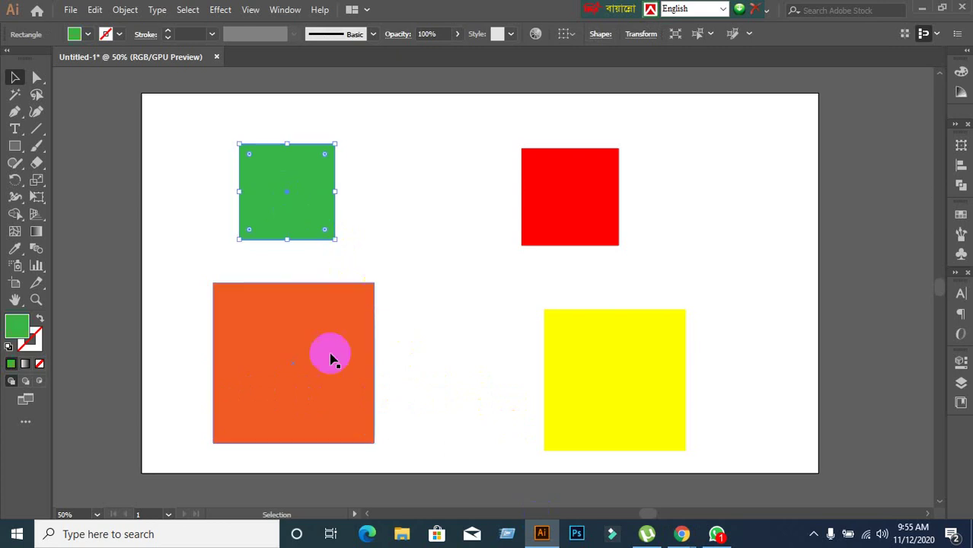
pyautogui.click(319, 395)
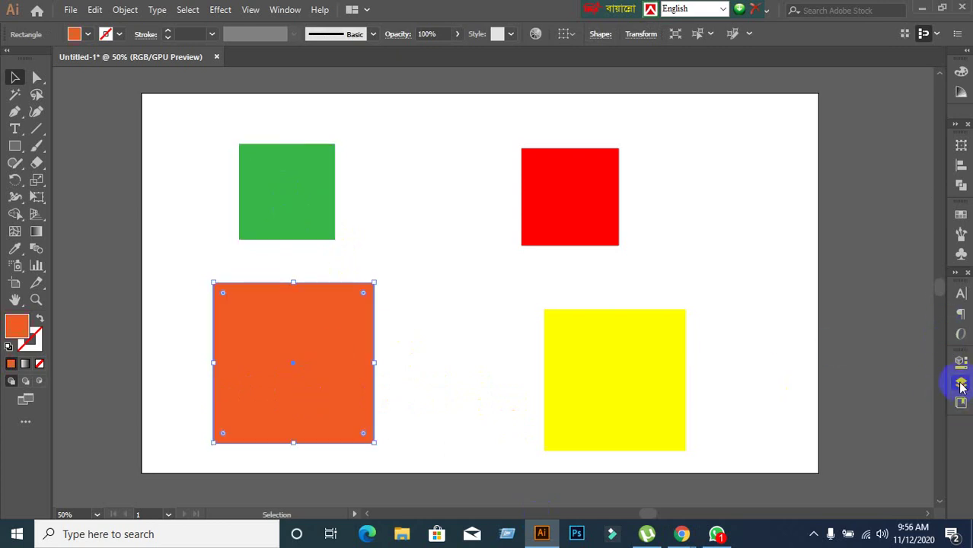
pyautogui.click(961, 384)
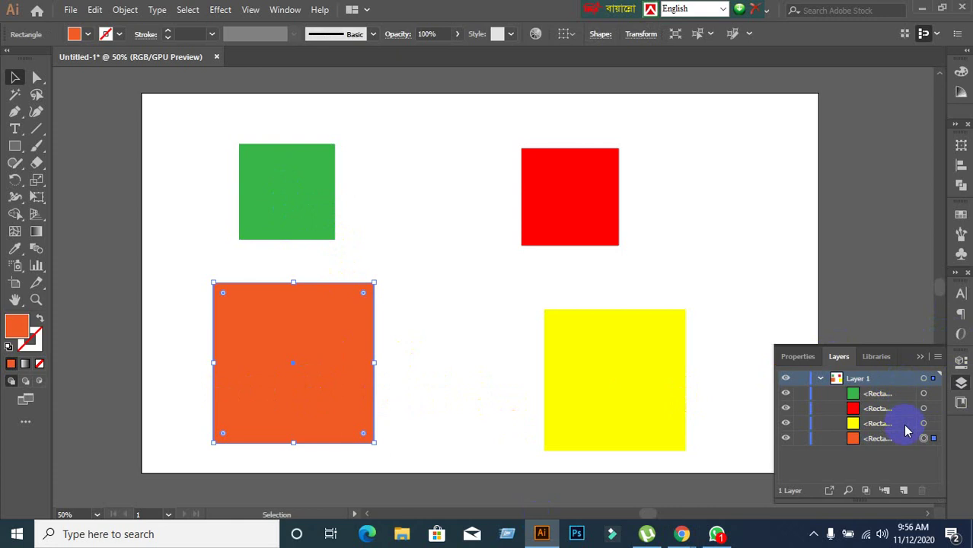
pyautogui.click(921, 357)
pyautogui.click(446, 347)
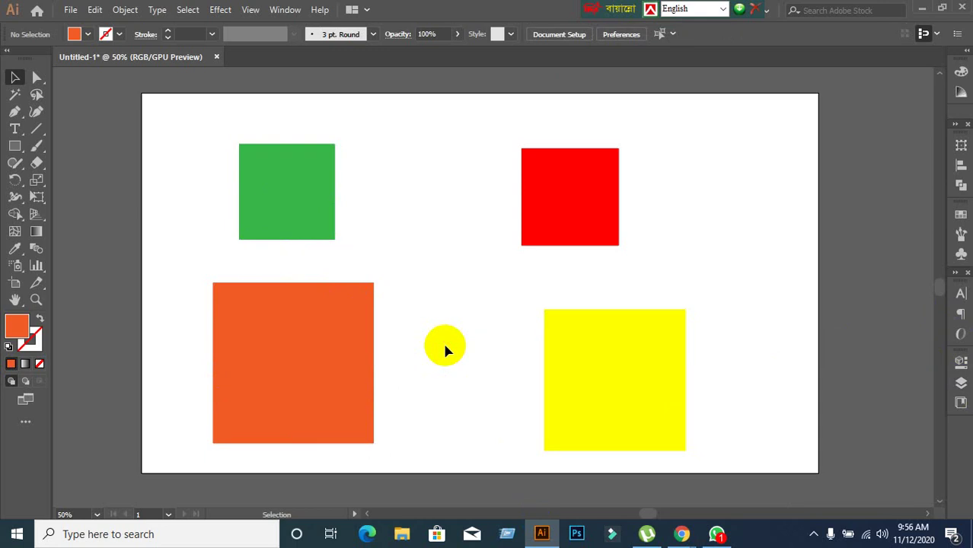
pyautogui.click(350, 385)
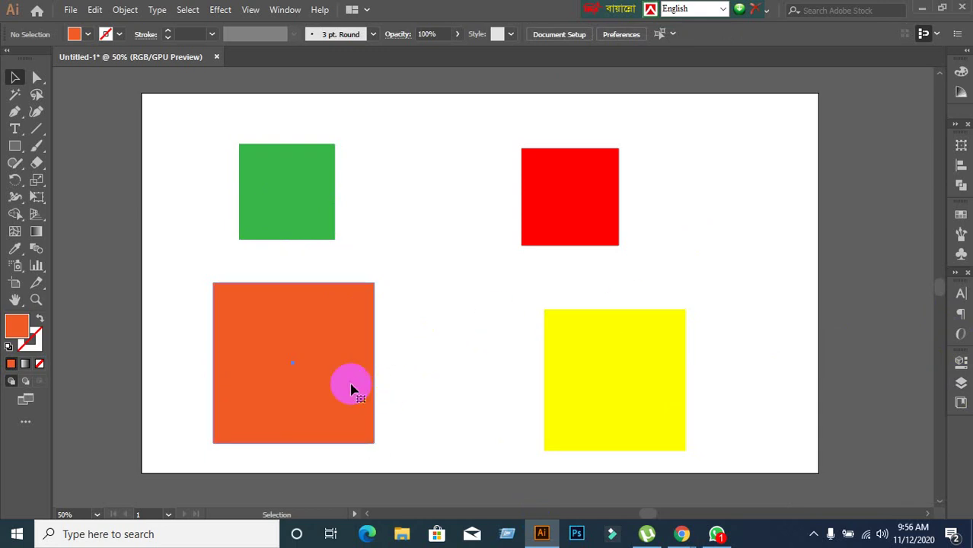
pyautogui.click(816, 400)
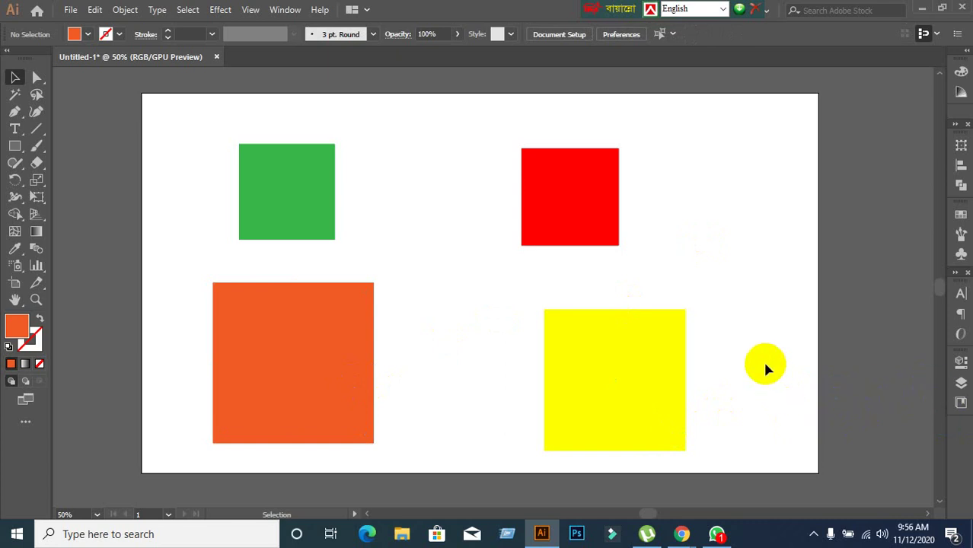
pyautogui.click(661, 386)
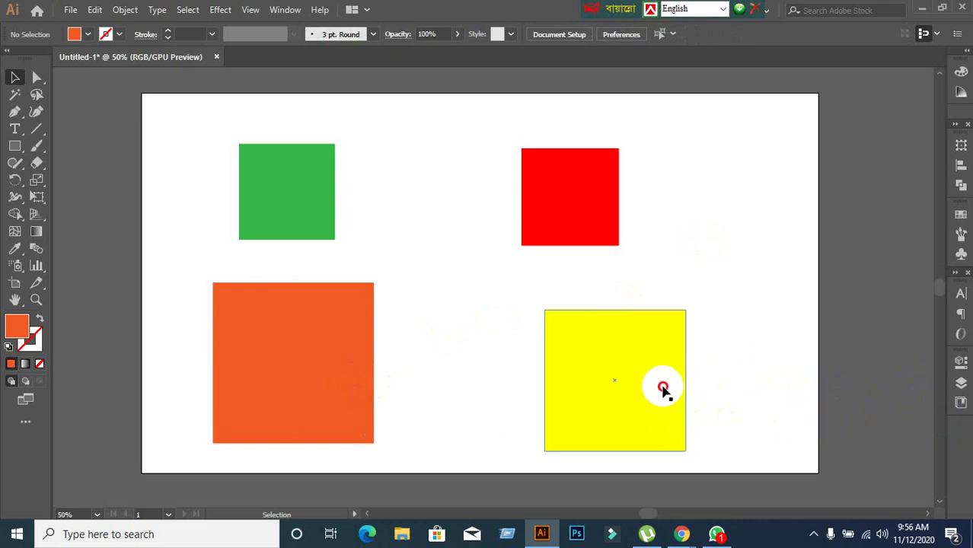
pyautogui.click(766, 377)
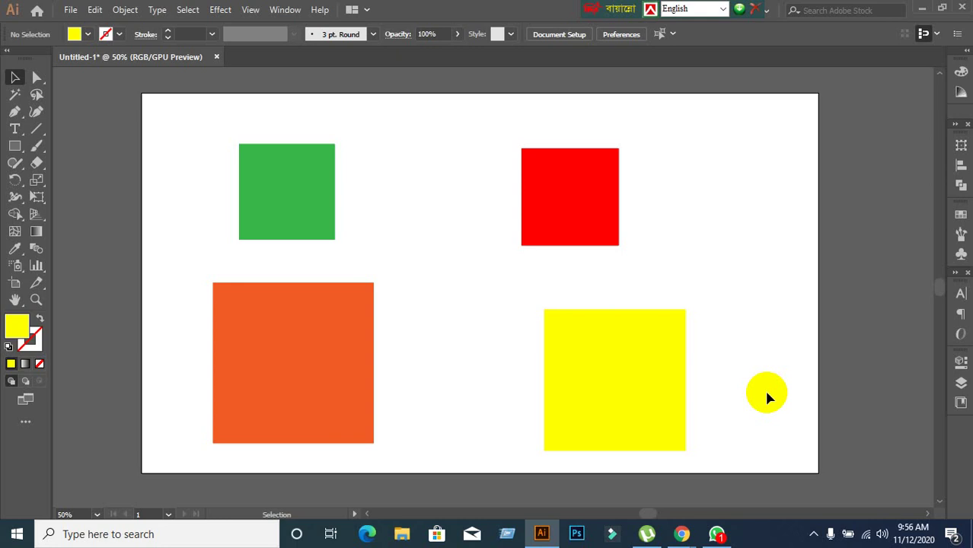
# Step: Move the green, orange, yellow and red squares closer together near the top-left
pyautogui.moveTo(250, 209); pyautogui.dragTo(180, 165)
pyautogui.moveTo(289, 404); pyautogui.dragTo(300, 351)
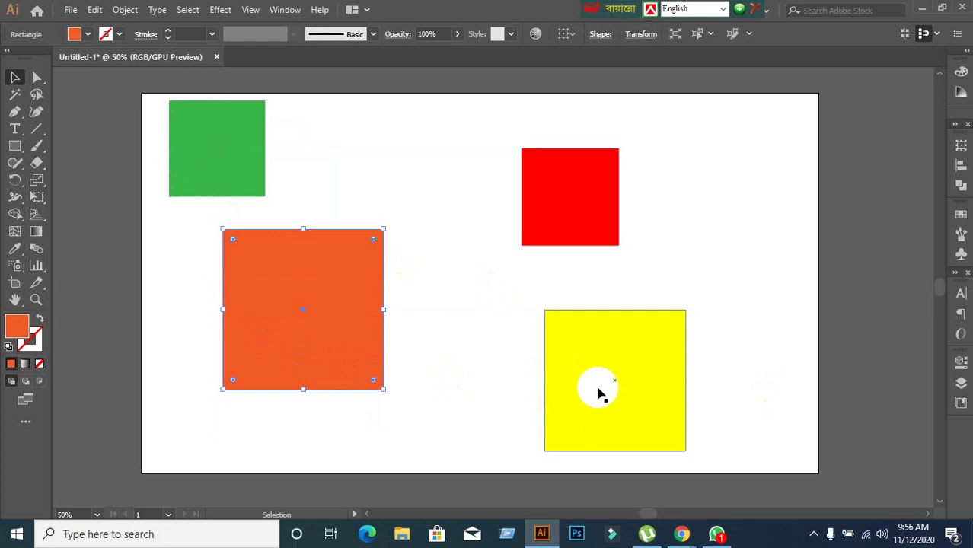
pyautogui.moveTo(607, 396); pyautogui.dragTo(492, 389)
pyautogui.moveTo(533, 183); pyautogui.dragTo(336, 159)
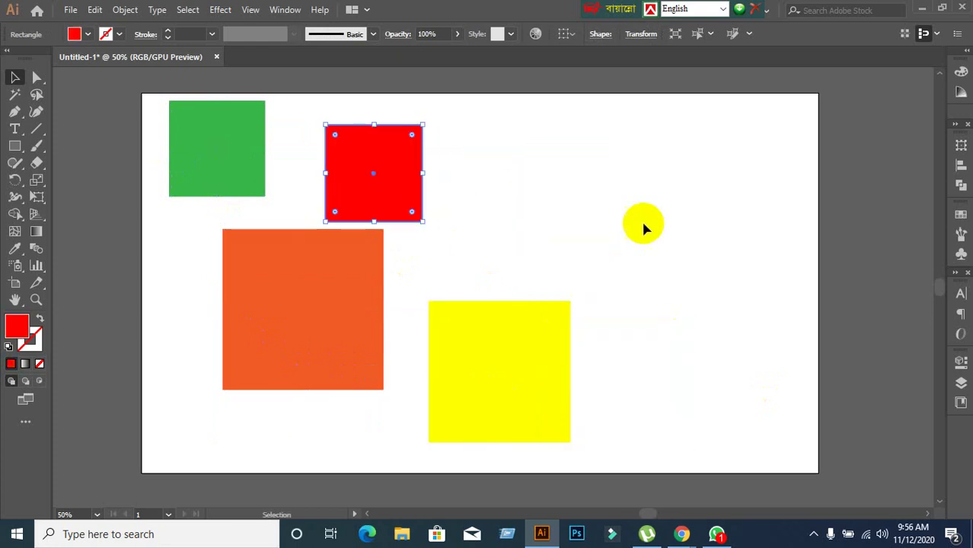
pyautogui.click(644, 226)
# Step: Draw three red rectangles down the right side with the Rectangle tool
pyautogui.click(14, 145)
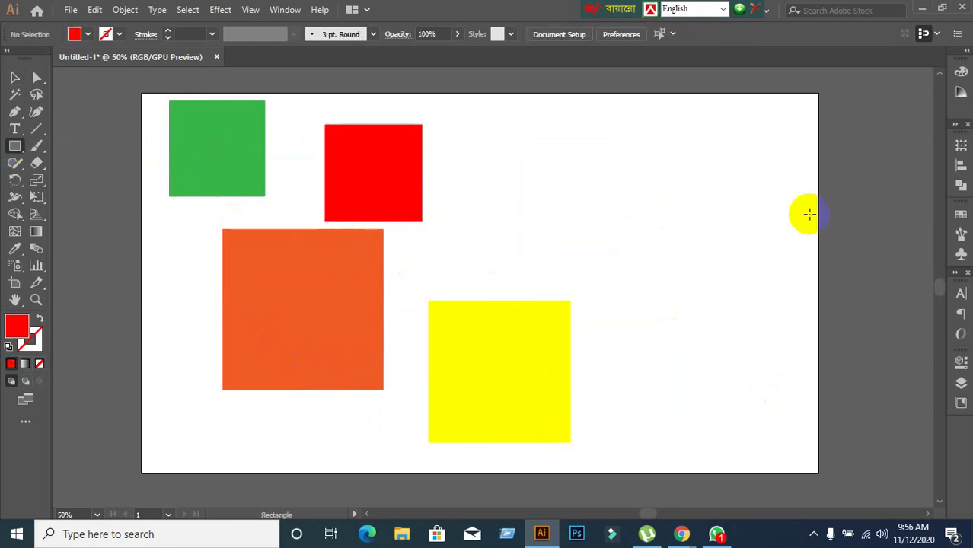
pyautogui.moveTo(593, 154)
pyautogui.mouseDown()
pyautogui.moveTo(671, 207)
pyautogui.moveTo(678, 222)
pyautogui.mouseUp()
pyautogui.moveTo(654, 283); pyautogui.dragTo(703, 342)
pyautogui.moveTo(616, 375); pyautogui.dragTo(680, 426)
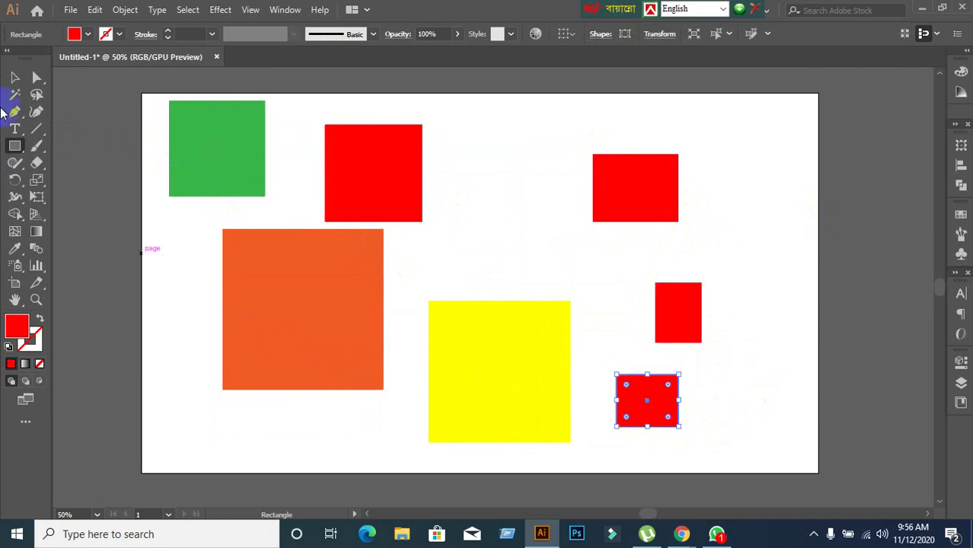
# Step: Marquee-select the three new red rectangles, deselect them, and bring WhatsApp forward
pyautogui.click(15, 79)
pyautogui.click(589, 210)
pyautogui.moveTo(617, 113)
pyautogui.mouseDown()
pyautogui.moveTo(727, 406)
pyautogui.moveTo(747, 379)
pyautogui.mouseUp()
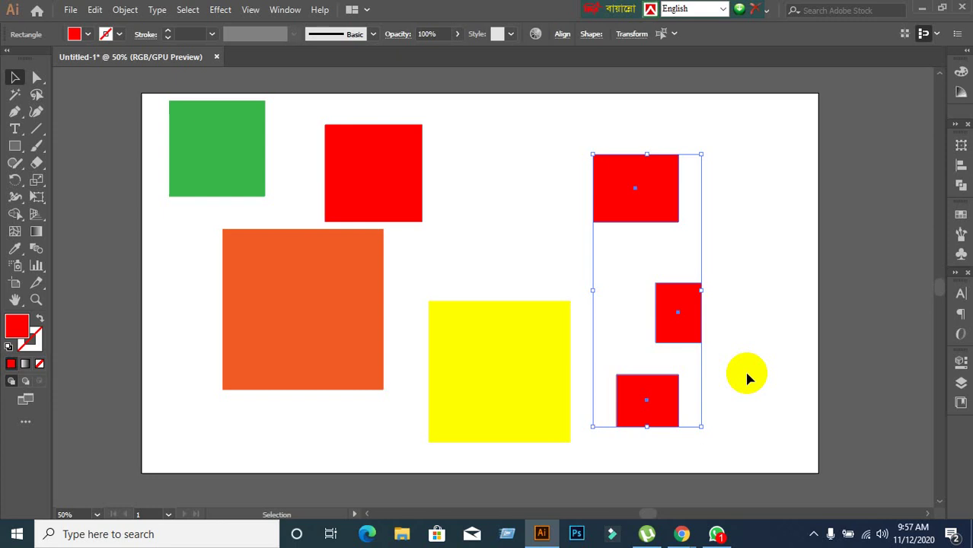
pyautogui.click(567, 202)
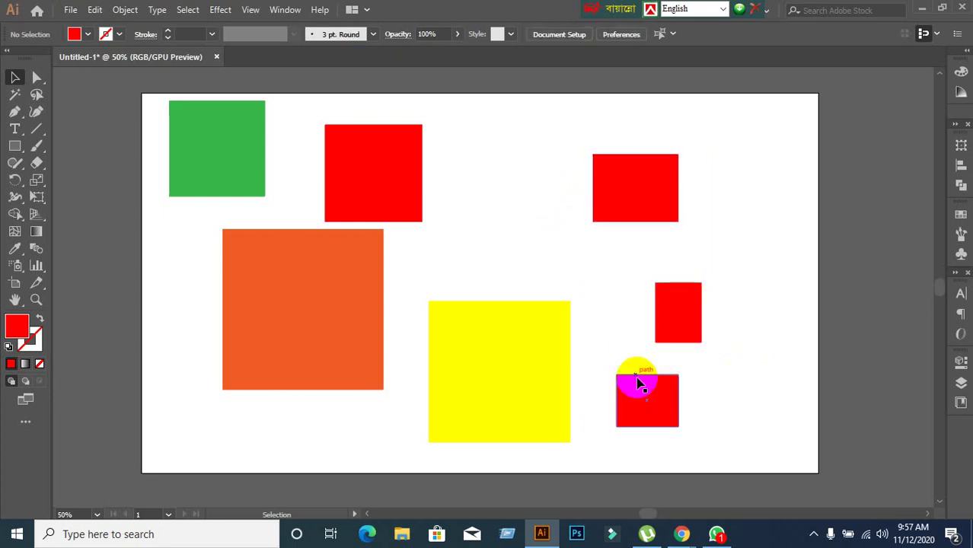
pyautogui.click(720, 536)
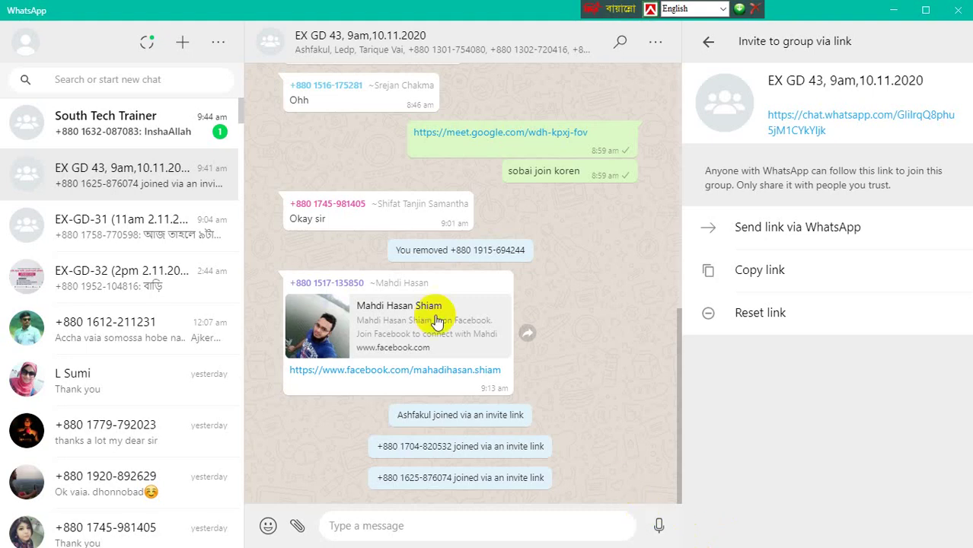
# Step: Click another chat, reopen the group chat, then minimize WhatsApp to reveal the artboard
pyautogui.click(165, 122)
pyautogui.click(157, 180)
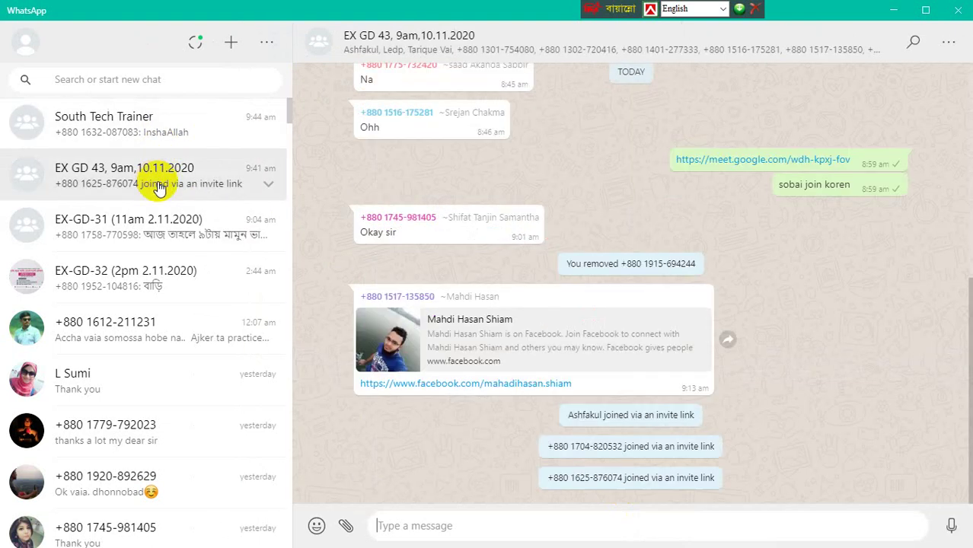
pyautogui.click(903, 6)
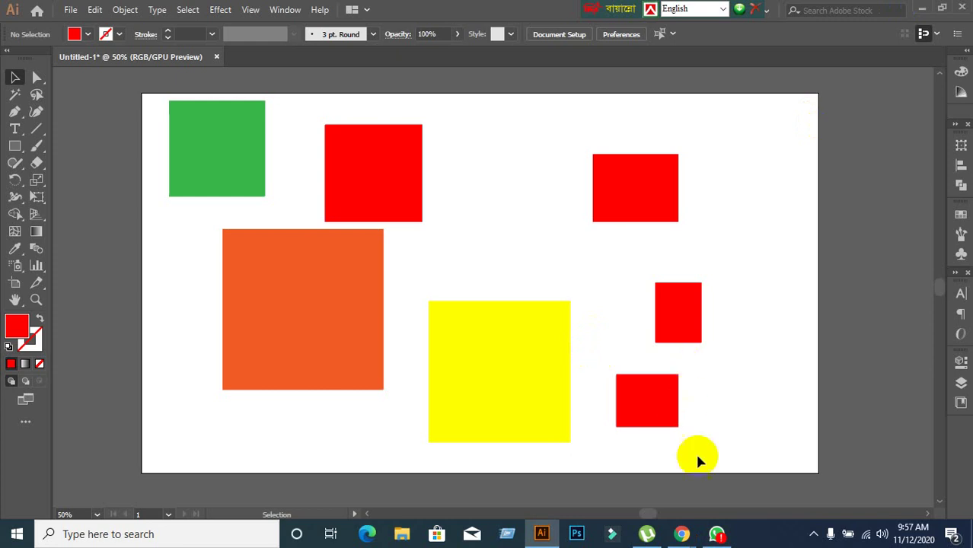
pyautogui.click(683, 534)
pyautogui.moveTo(682, 534)
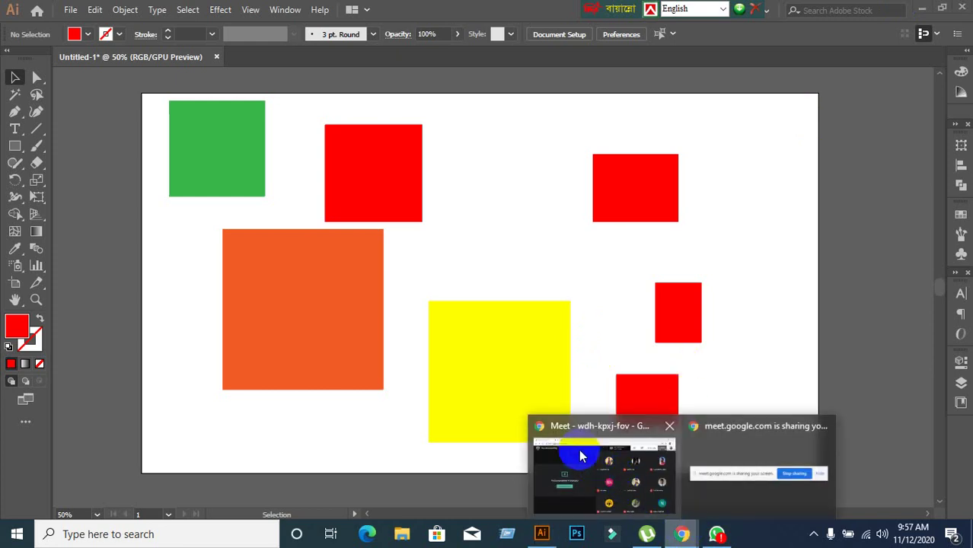
pyautogui.click(579, 449)
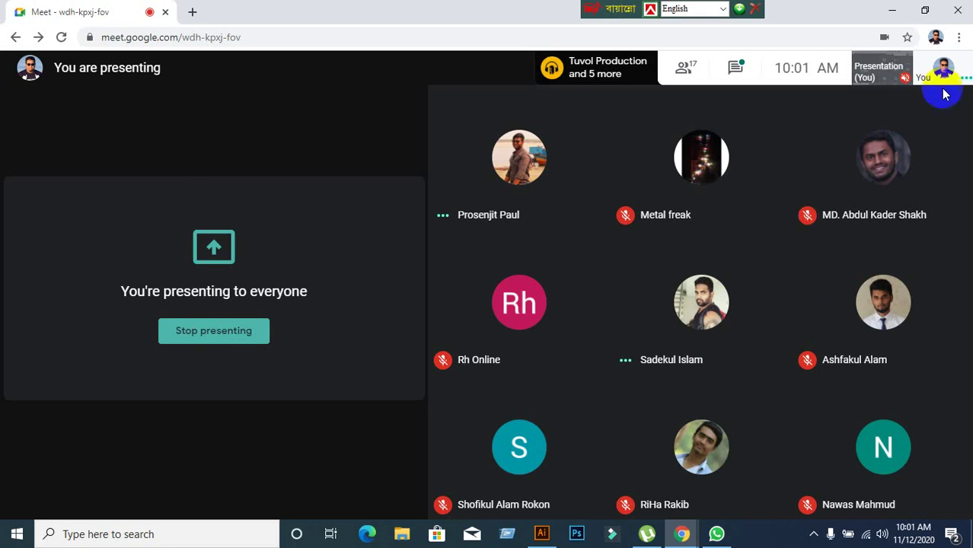
# Step: Open and close the Meet chat panel, then switch back to the Illustrator squares document
pyautogui.click(735, 68)
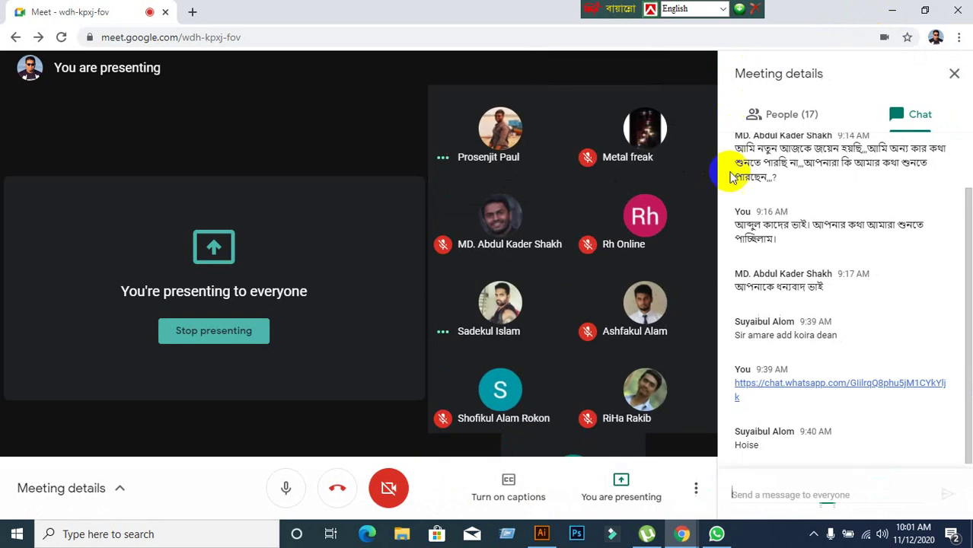
pyautogui.click(954, 73)
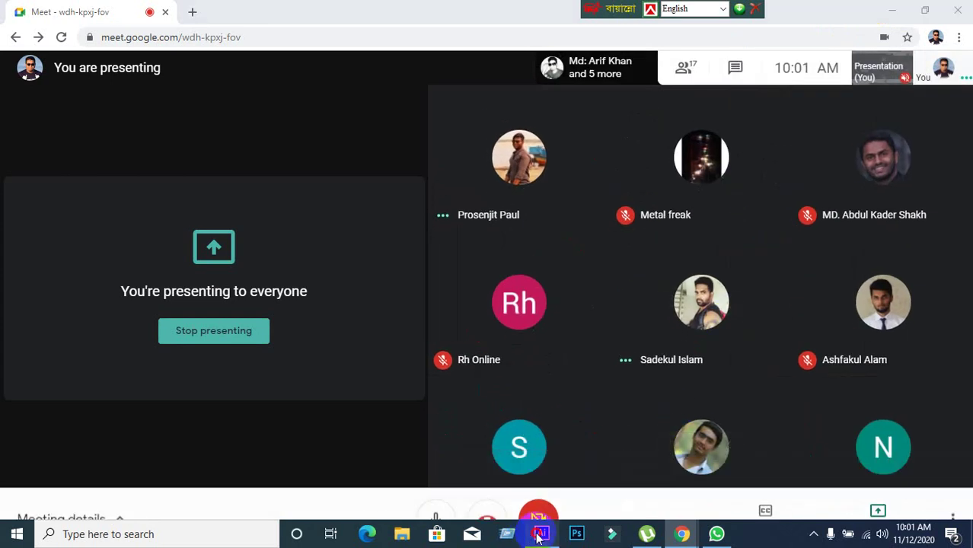
pyautogui.click(542, 534)
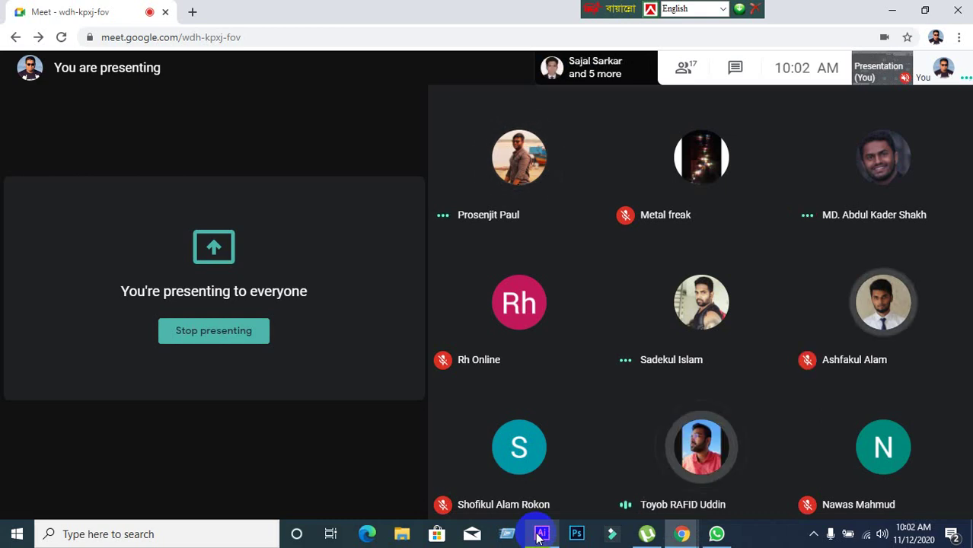
pyautogui.click(541, 534)
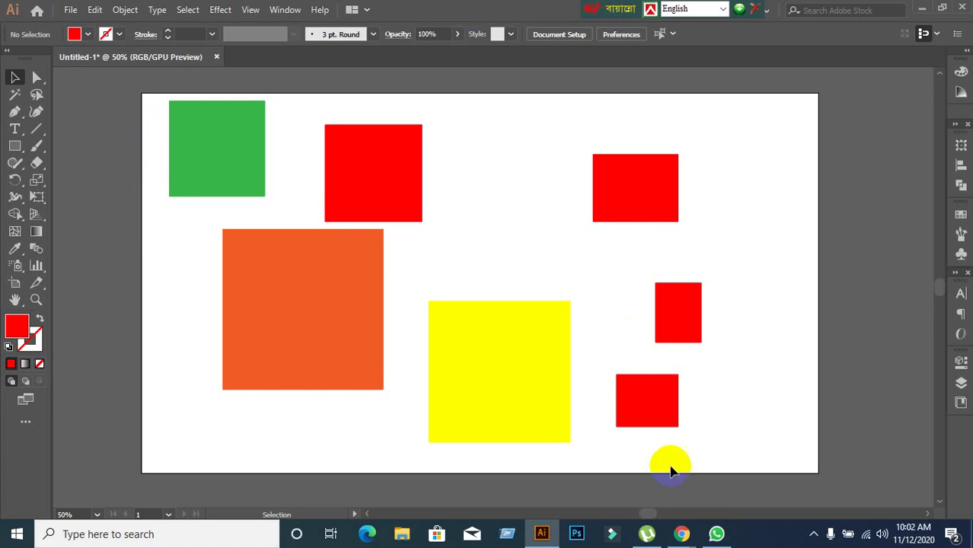
pyautogui.moveTo(682, 534)
pyautogui.click(572, 457)
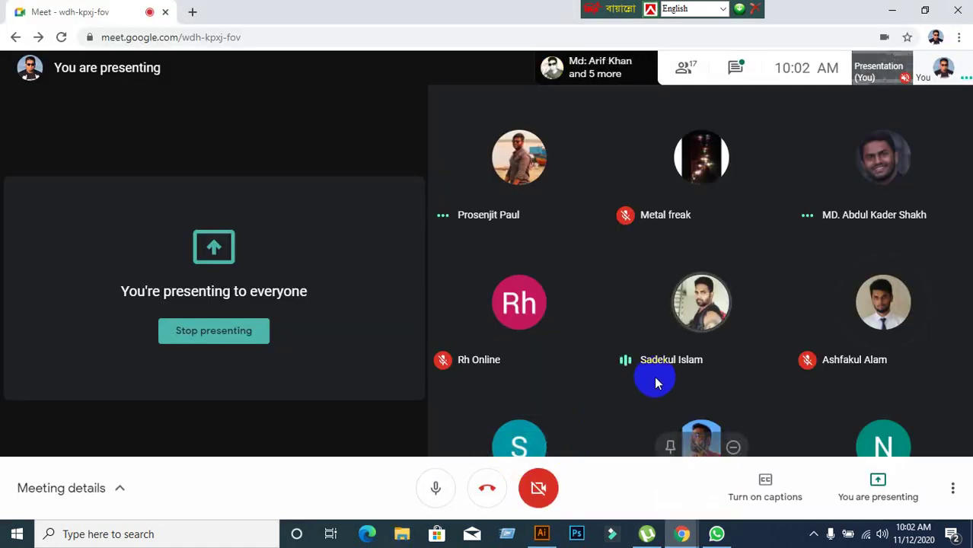
pyautogui.click(436, 491)
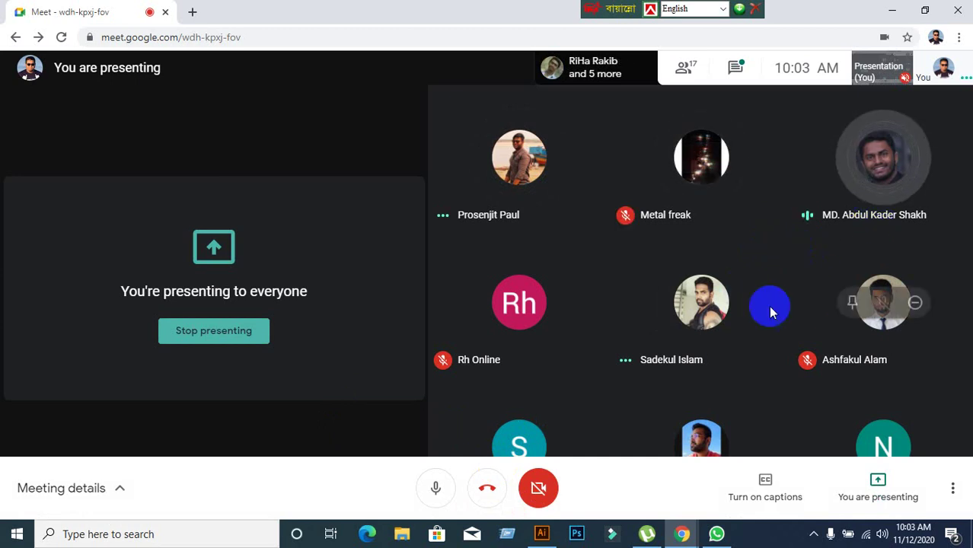
pyautogui.click(541, 534)
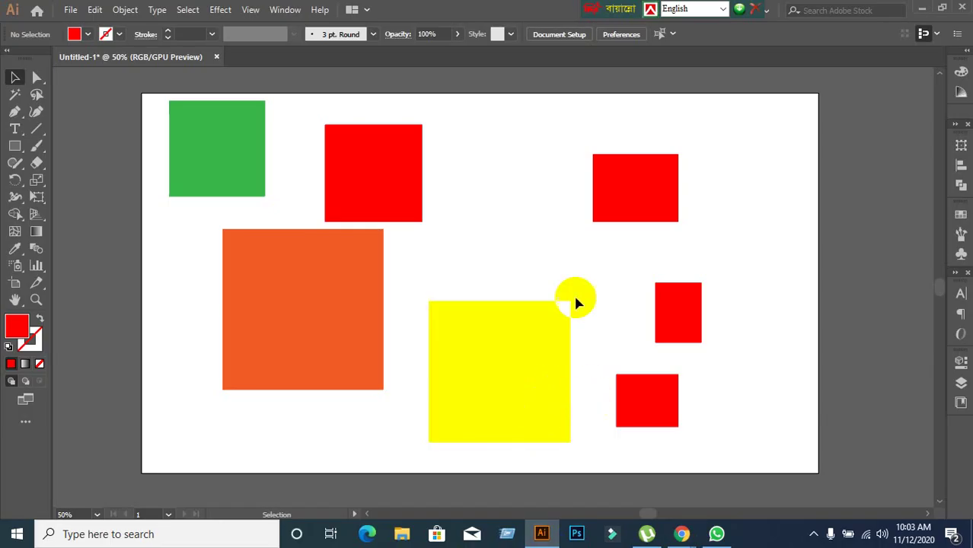
pyautogui.click(536, 538)
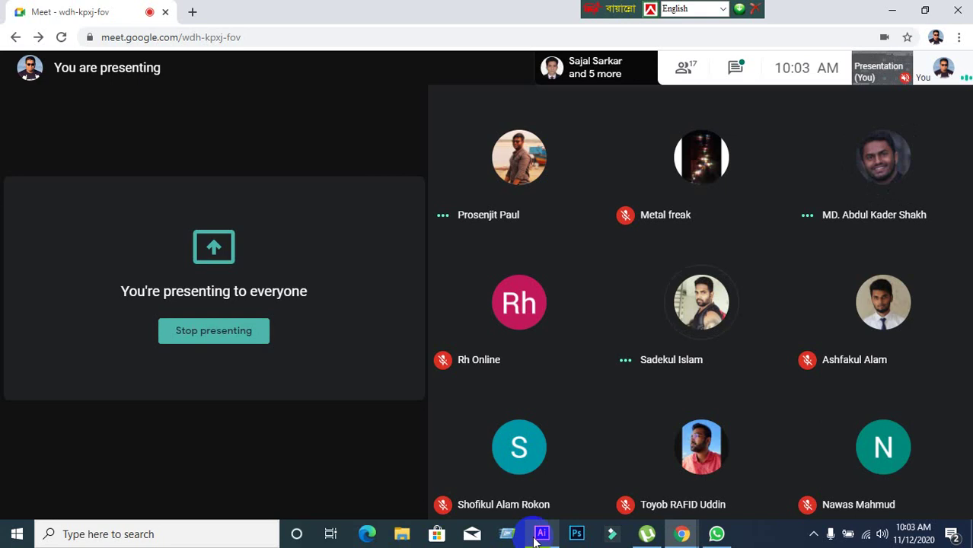
pyautogui.click(535, 538)
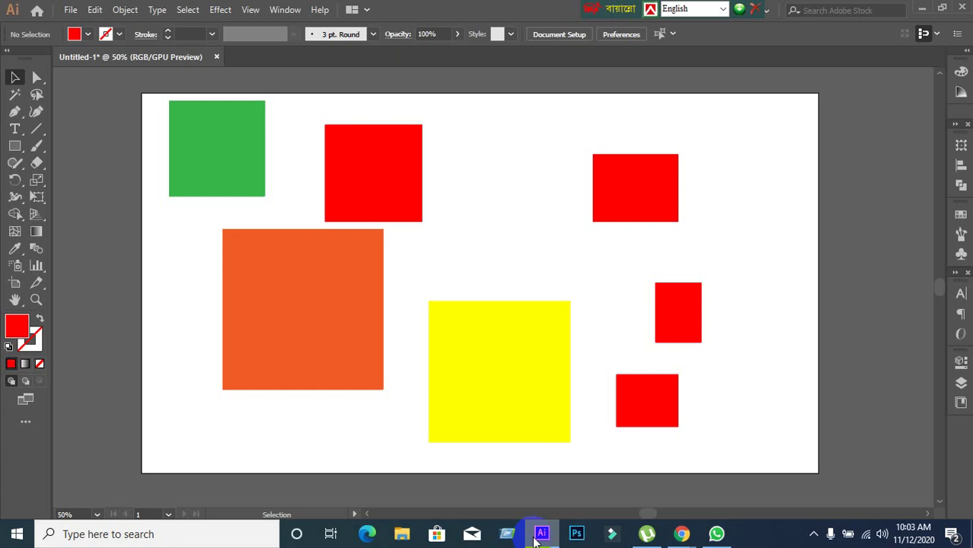
pyautogui.click(541, 535)
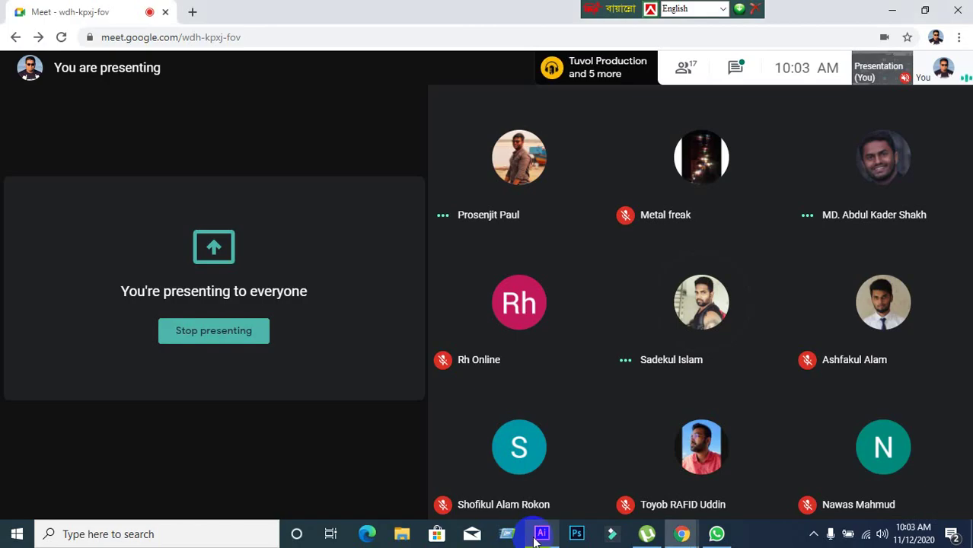
pyautogui.click(542, 535)
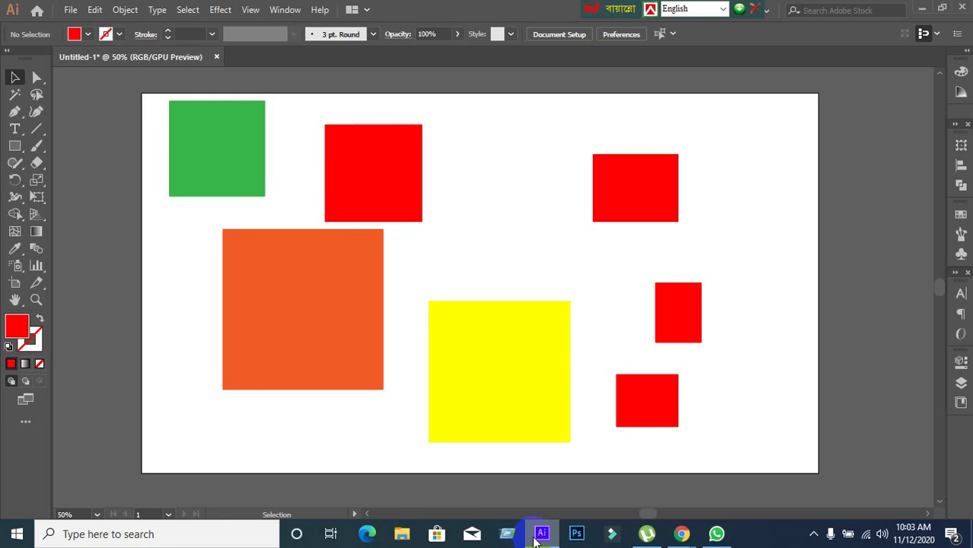
pyautogui.click(480, 229)
# Step: Click around the shapes, then delete the green and orange squares
pyautogui.click(348, 256)
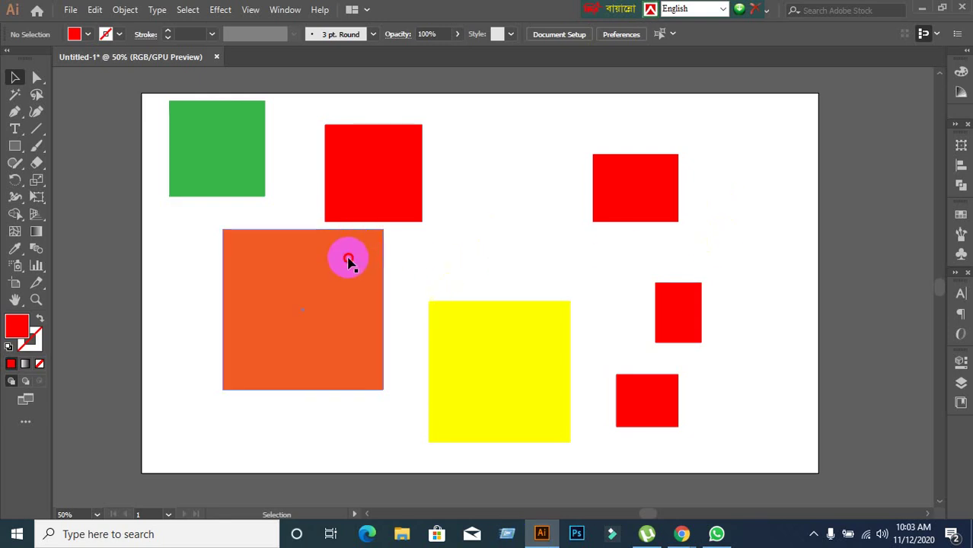
pyautogui.click(461, 196)
pyautogui.click(281, 245)
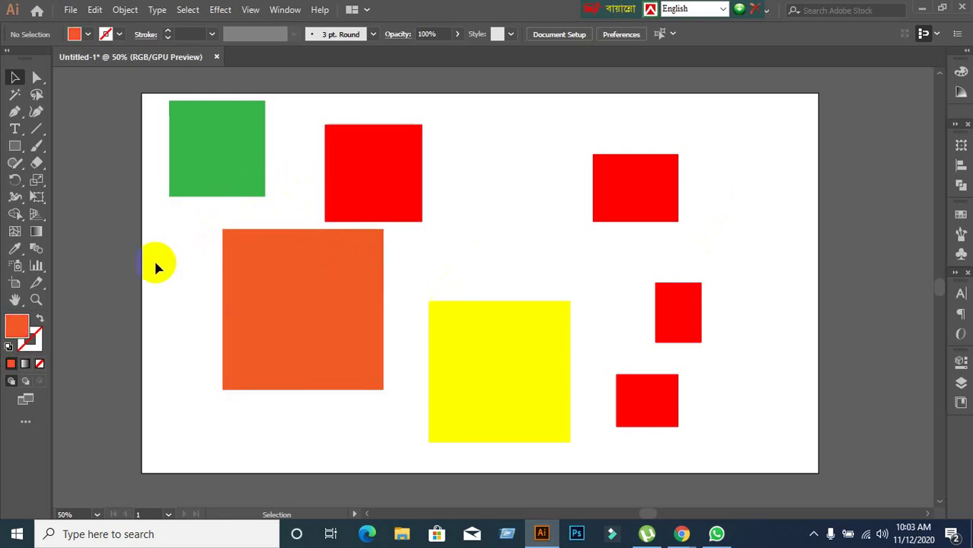
pyautogui.click(332, 319)
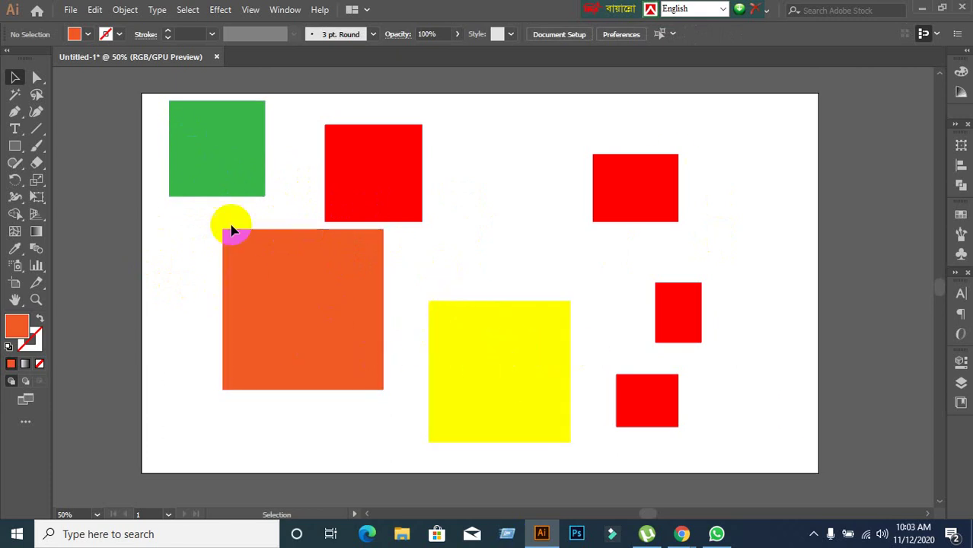
pyautogui.click(214, 166)
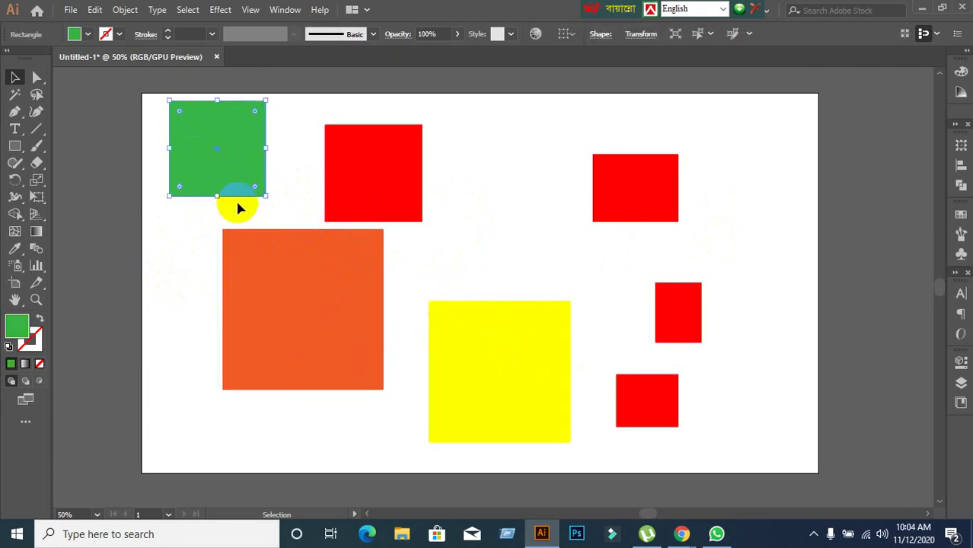
pyautogui.press('Delete')
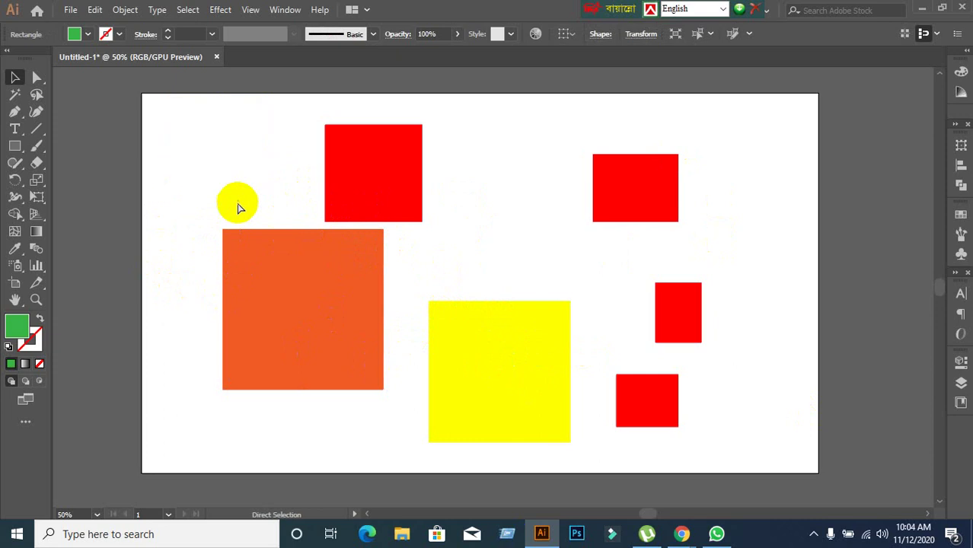
pyautogui.click(253, 291)
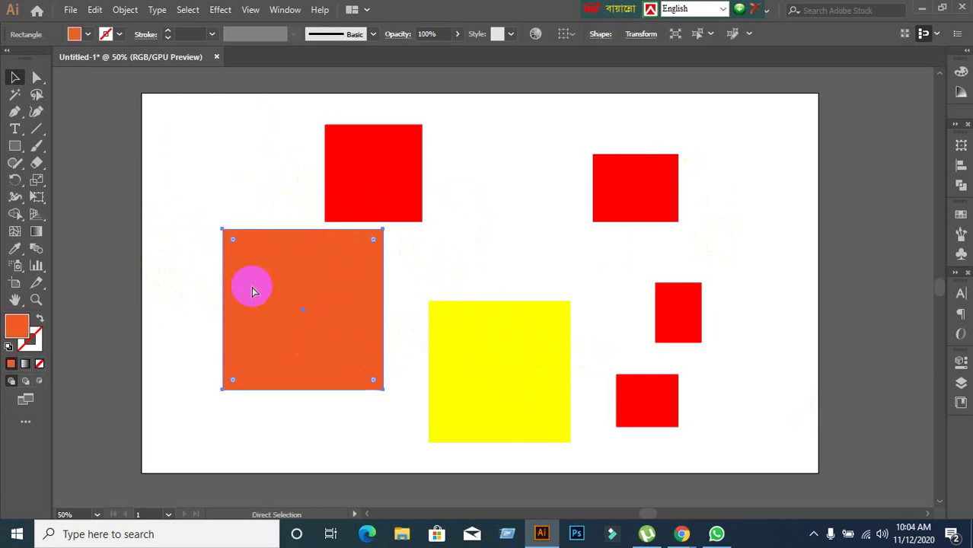
pyautogui.press('Delete')
# Step: Delete the top-left red square, the yellow square and the top-right red square
pyautogui.click(380, 180)
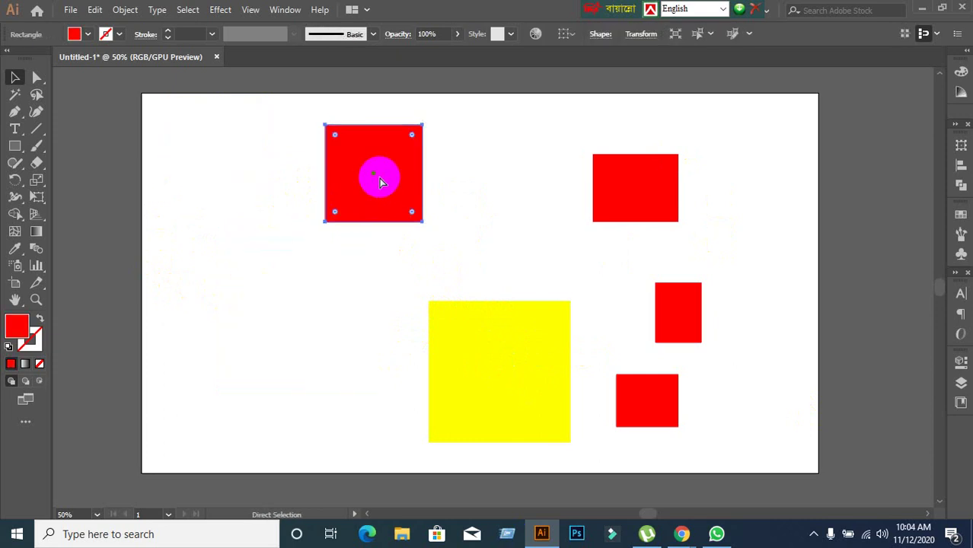
pyautogui.press('Delete')
pyautogui.click(428, 333)
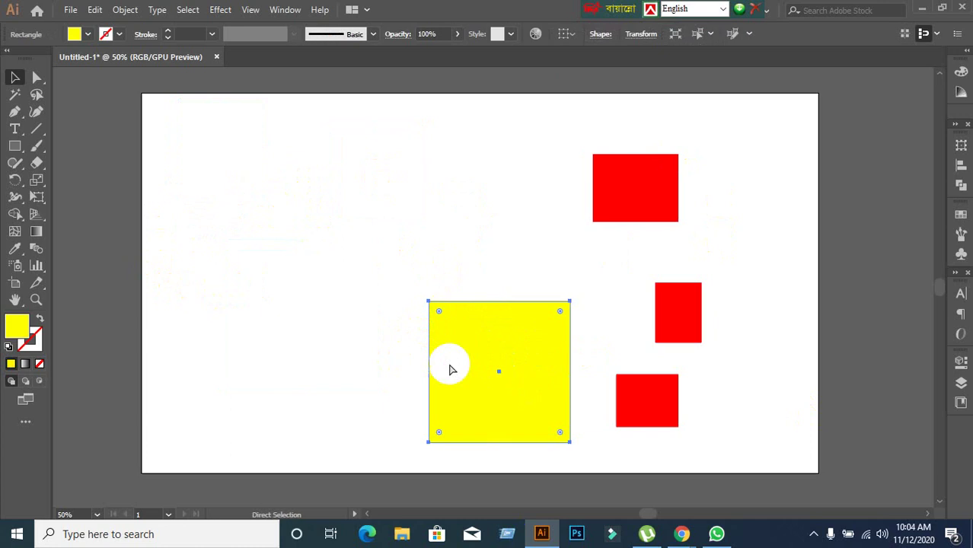
pyautogui.press('Delete')
pyautogui.click(596, 218)
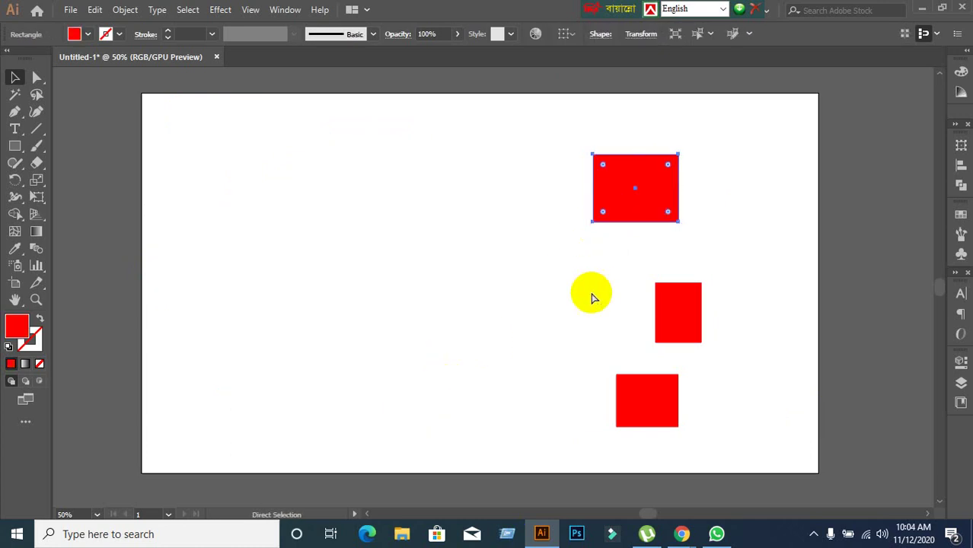
pyautogui.press('Delete')
# Step: Delete the last two red rectangles, then press Ctrl+Alt+3 to bring the shapes back
pyautogui.click(679, 301)
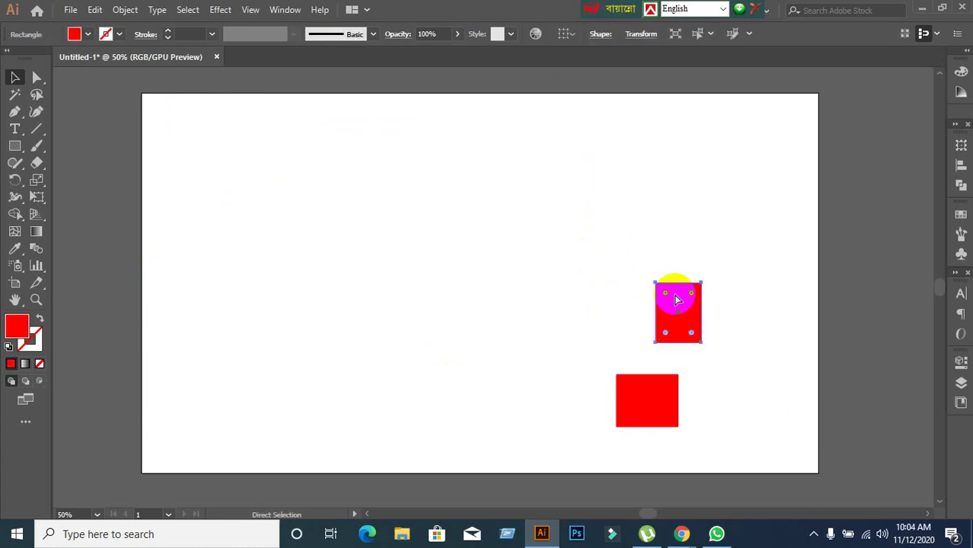
pyautogui.press('Delete')
pyautogui.click(647, 402)
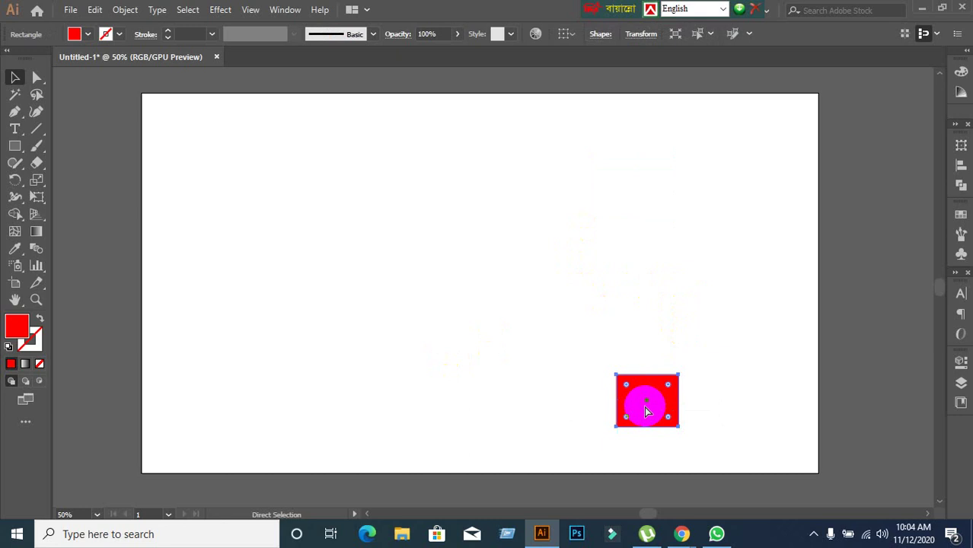
pyautogui.press('Delete')
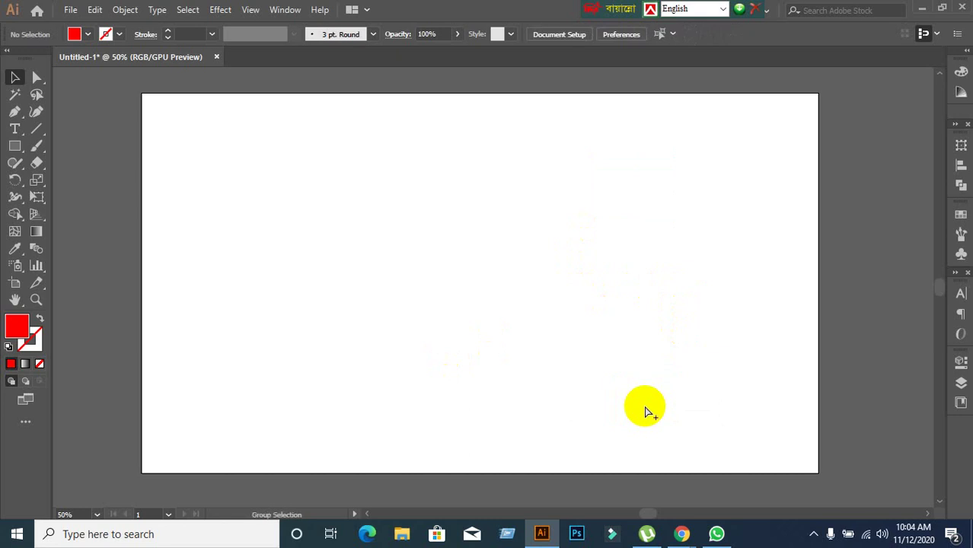
pyautogui.hotkey('ctrl', 'alt', '3')
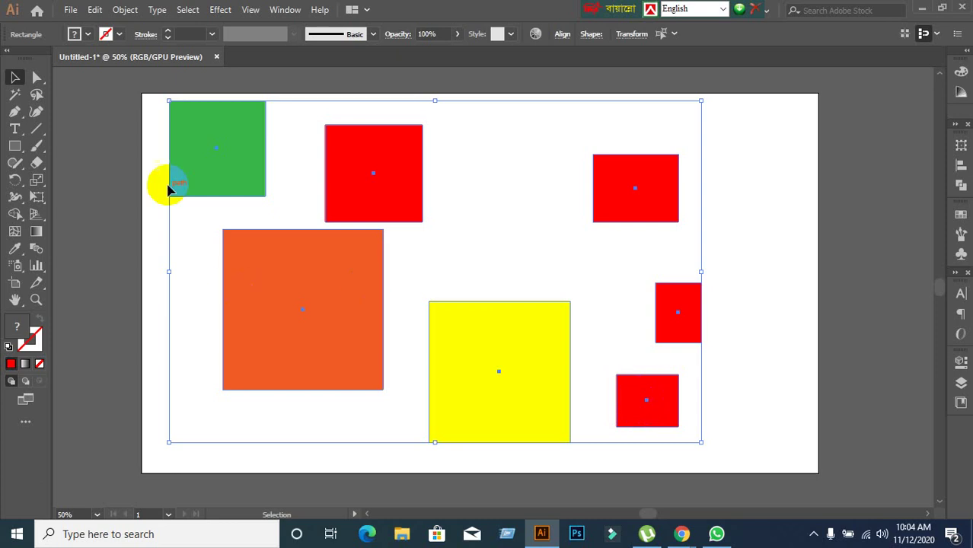
# Step: Marquee-select all seven restored shapes, then deselect them
pyautogui.moveTo(145, 114); pyautogui.dragTo(717, 437)
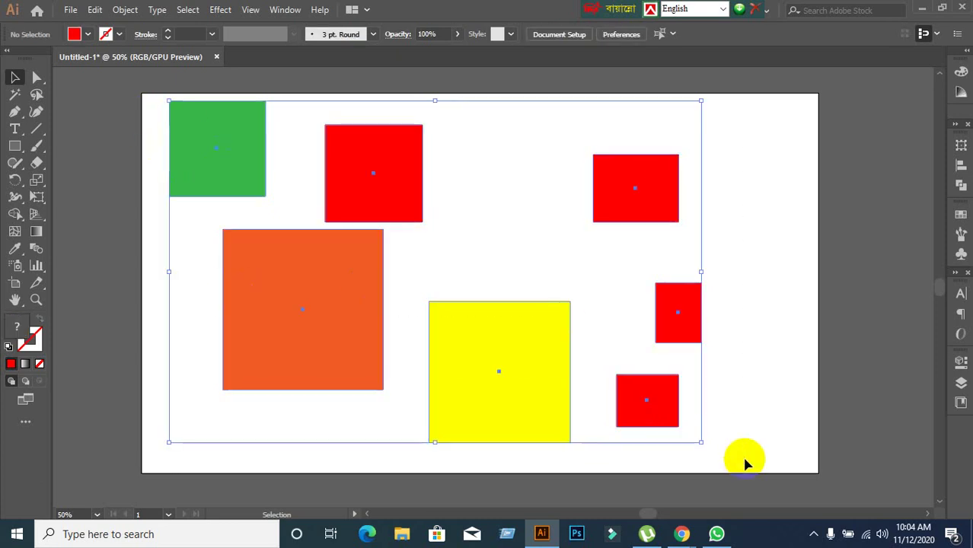
pyautogui.click(765, 305)
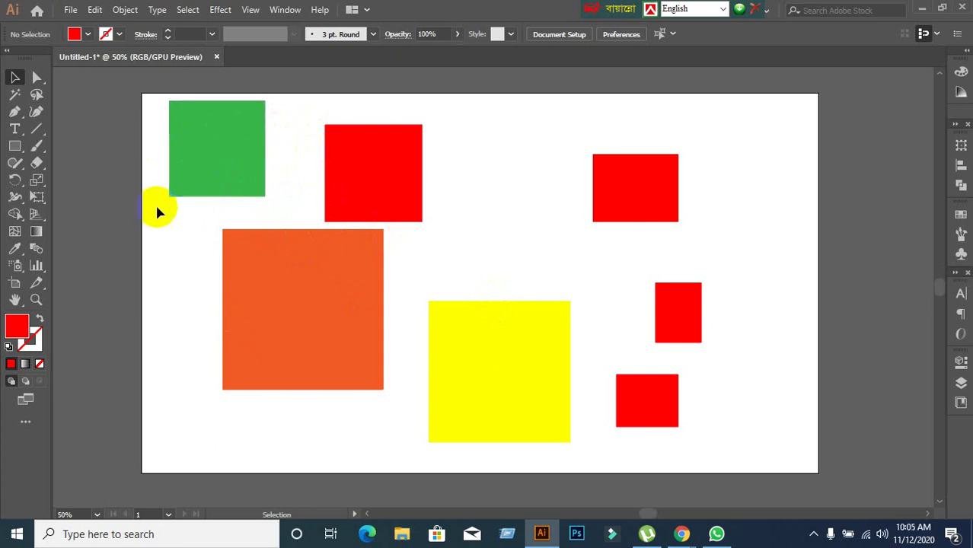
# Step: Delete the green, orange and yellow squares one at a time
pyautogui.click(196, 153)
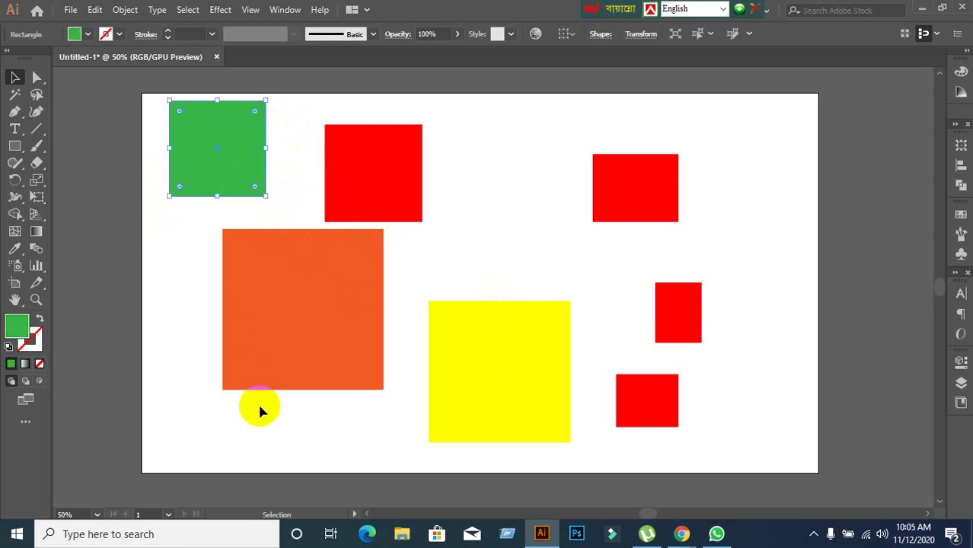
pyautogui.press('Delete')
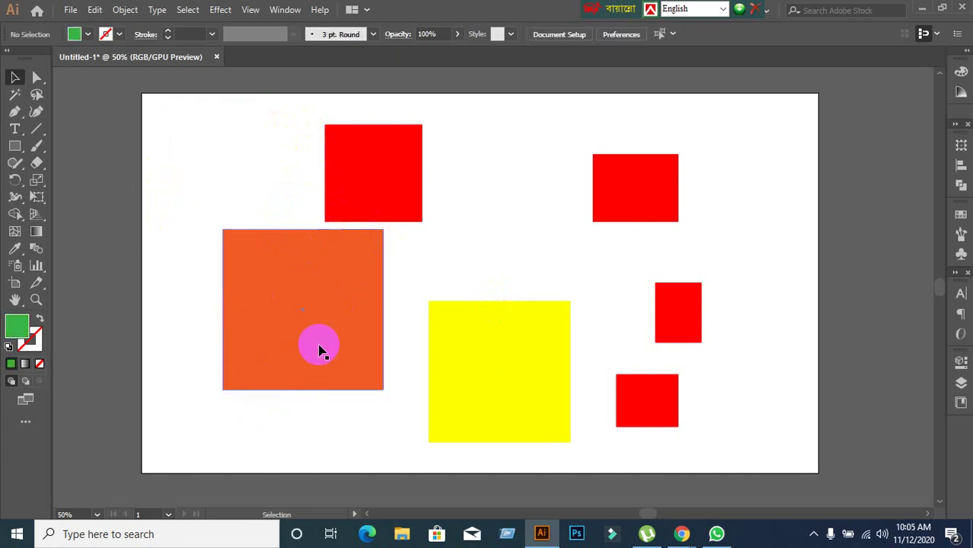
pyautogui.click(311, 367)
pyautogui.press('Delete')
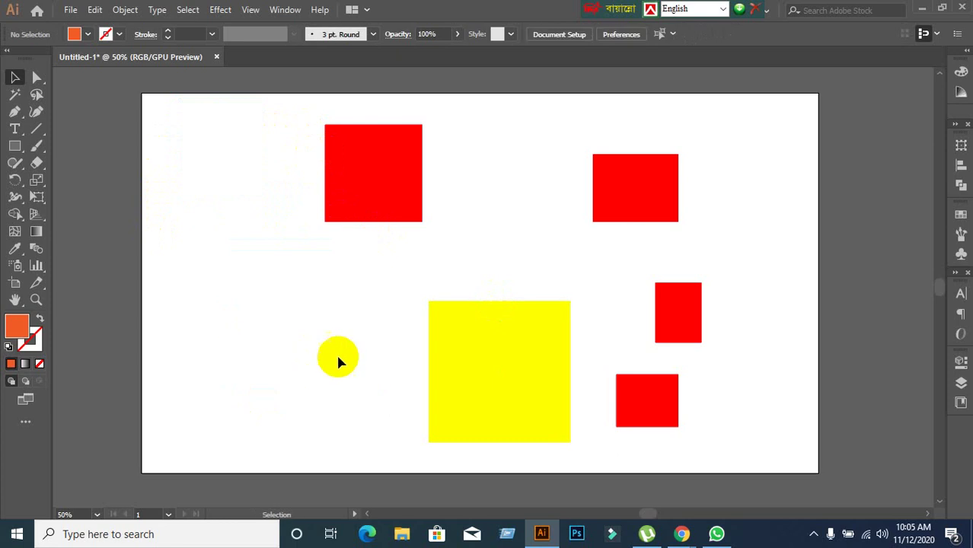
pyautogui.click(545, 401)
pyautogui.press('Delete')
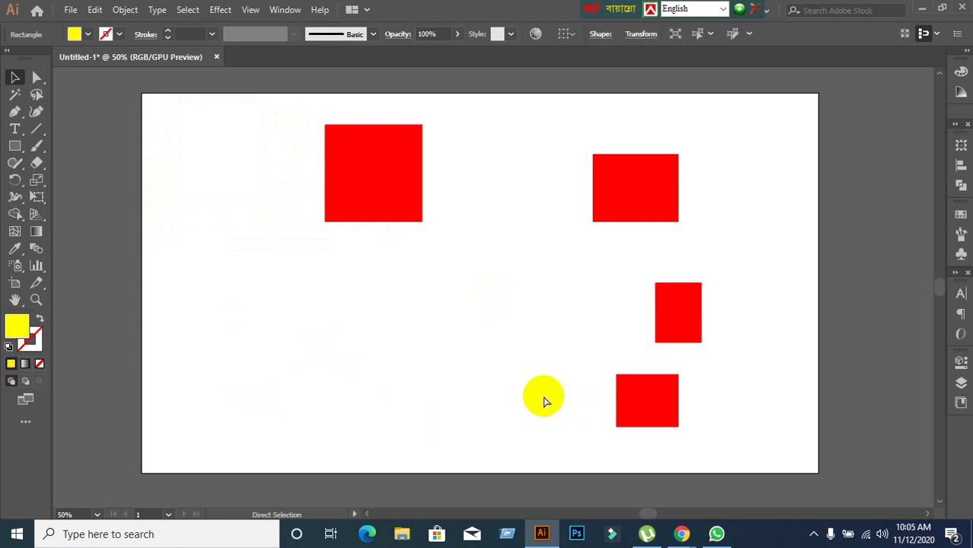
# Step: Delete the two upper red squares, then undo with Ctrl+Z to restore all five selected
pyautogui.click(397, 202)
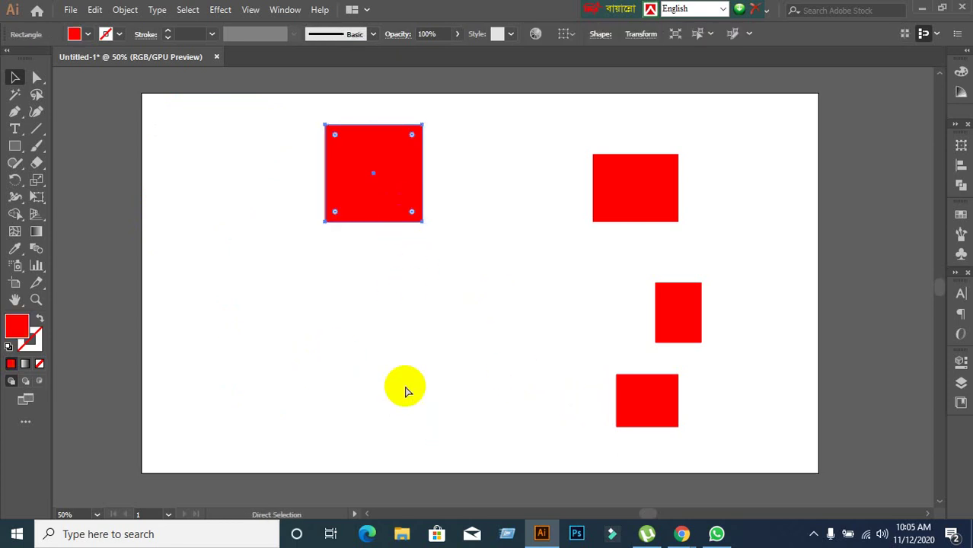
pyautogui.press('Delete')
pyautogui.click(621, 216)
pyautogui.press('Delete')
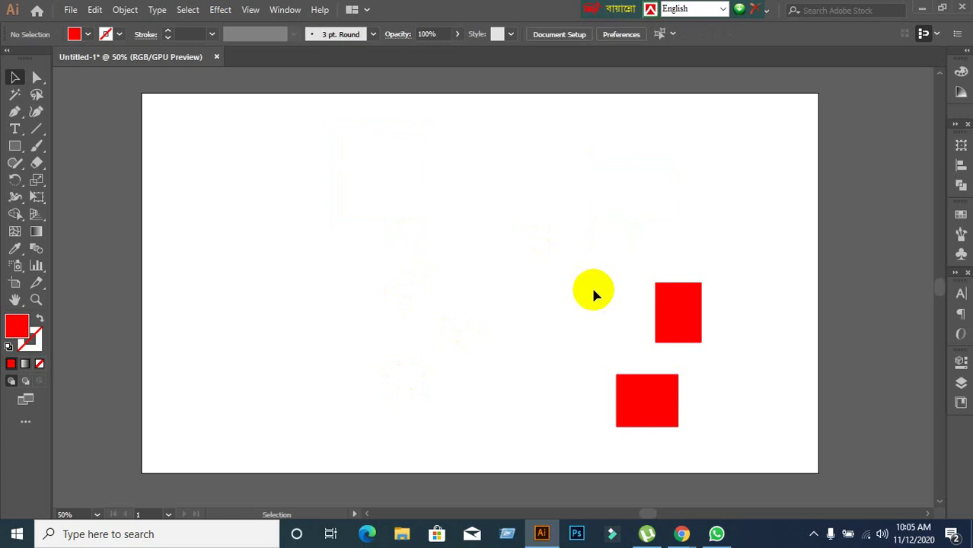
pyautogui.press('ctrl')
pyautogui.hotkey('ctrl', 'z')
pyautogui.hotkey('ctrl', 'z')
pyautogui.hotkey('ctrl', 'z')
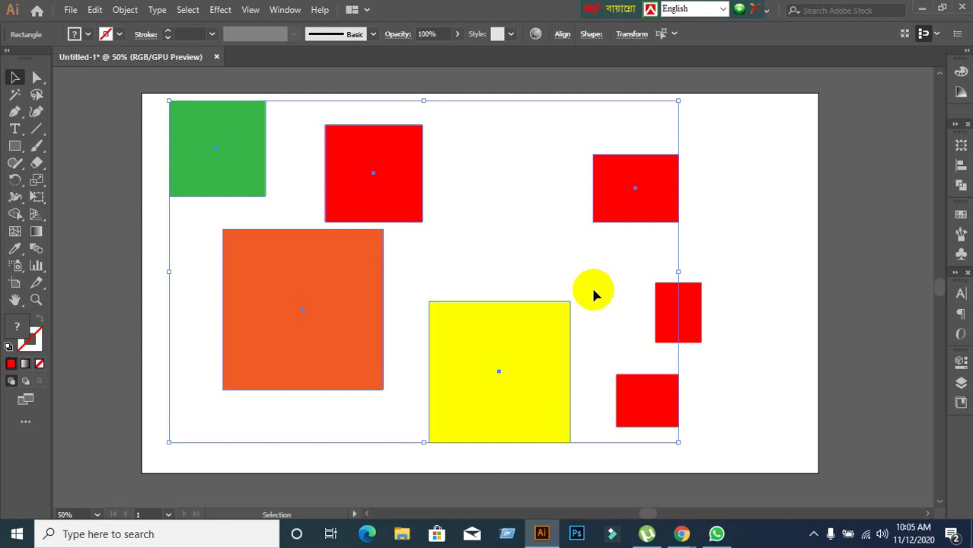
# Step: Marquee-select every coloured square and rectangle on the artboard and delete them
pyautogui.click(120, 200)
pyautogui.moveTo(146, 114); pyautogui.dragTo(729, 446)
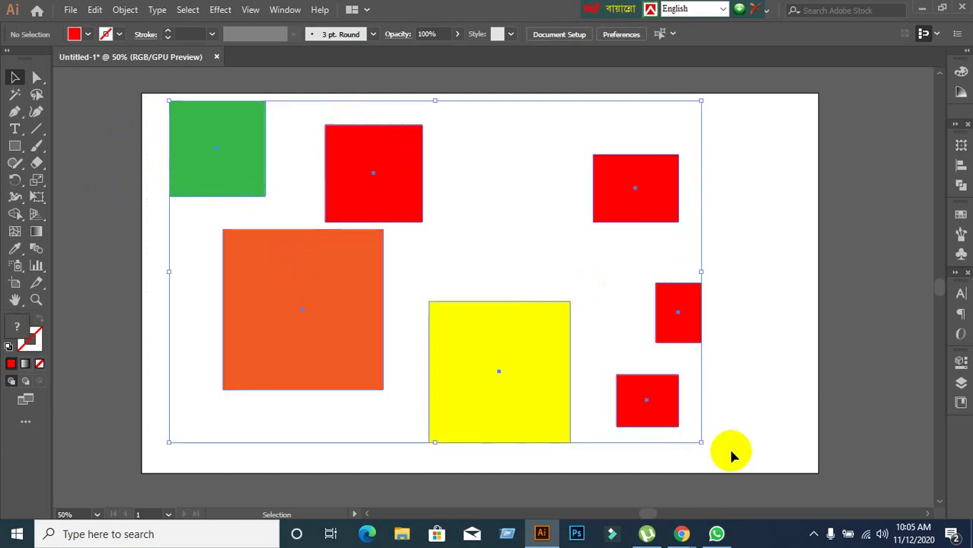
pyautogui.press('Delete')
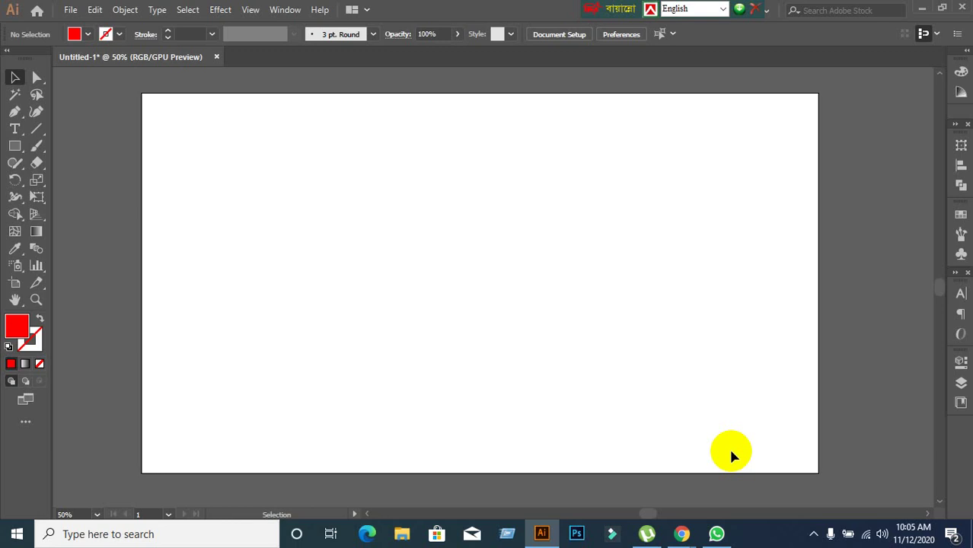
# Step: Toggle the rulers on and off with Ctrl+R, finishing with them shown
pyautogui.press('ctrl')
pyautogui.hotkey('ctrl', 'r')
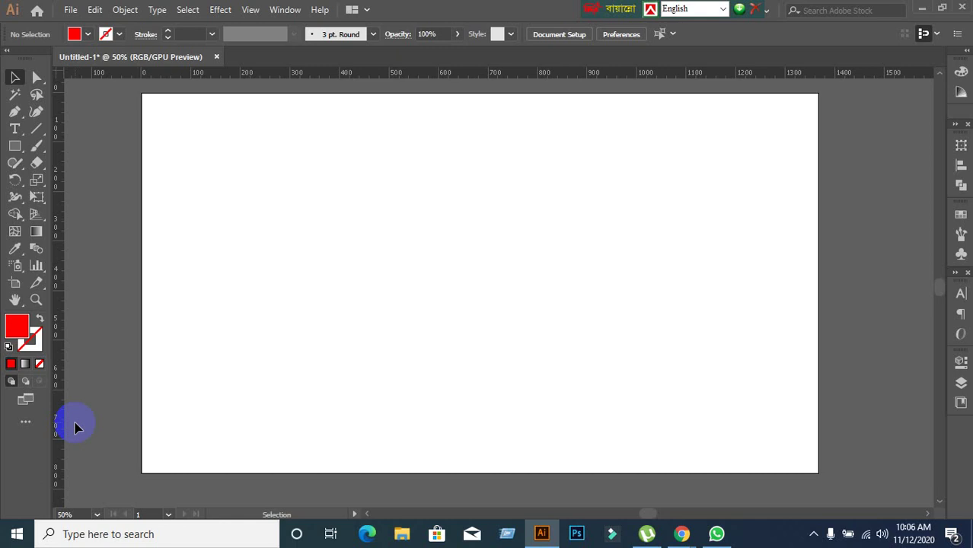
pyautogui.press('a')
pyautogui.hotkey('ctrl', 'r')
pyautogui.press('v')
pyautogui.press('a')
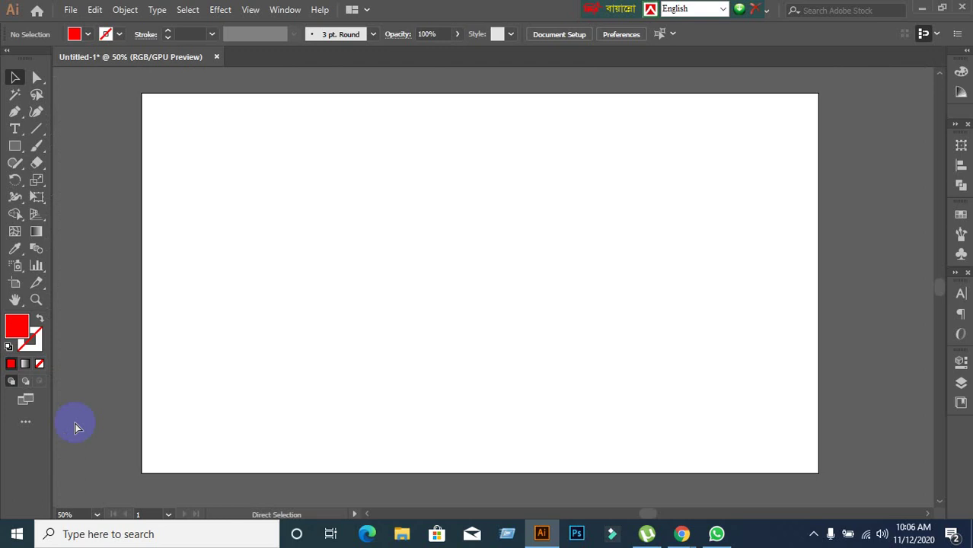
pyautogui.hotkey('ctrl', 'r')
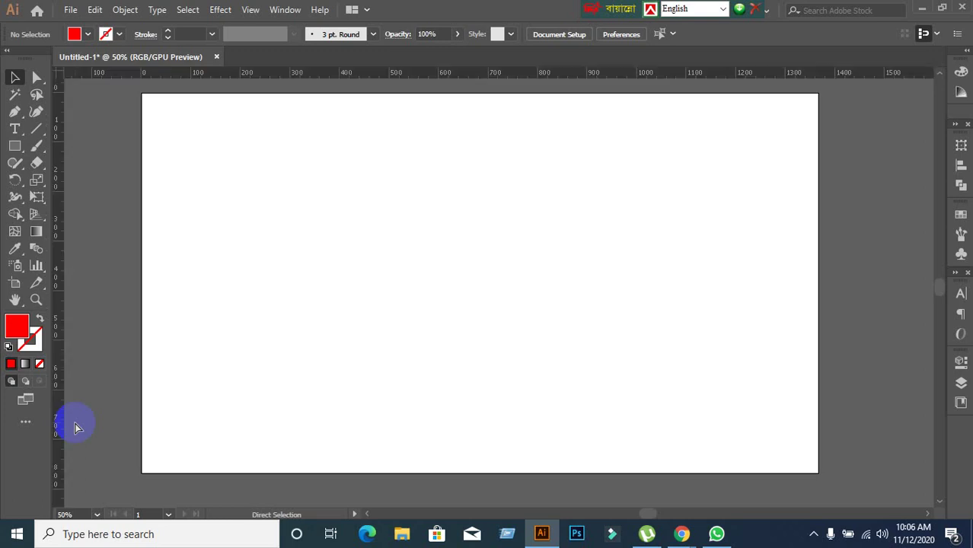
pyautogui.hotkey('ctrl', 'r')
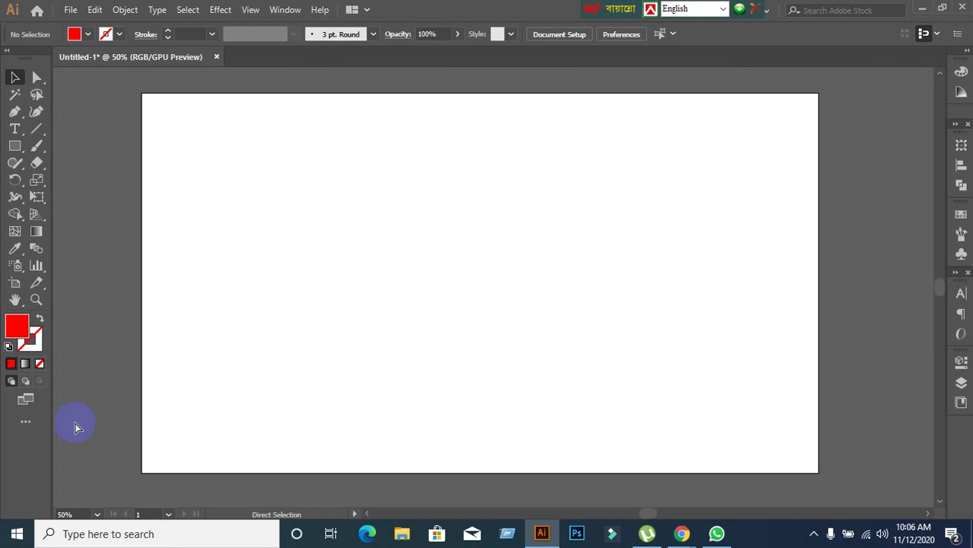
pyautogui.hotkey('ctrl', 'r')
pyautogui.hotkey('ctrl', 'r')
pyautogui.hotkey('ctrl', 'r')
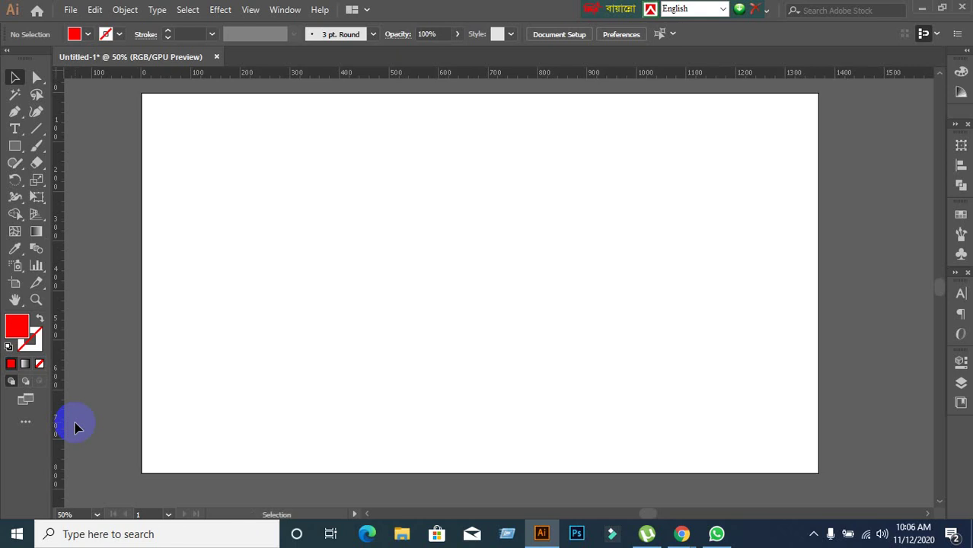
# Step: Drag out guides: horizontal near the top, vertical near each side, horizontal near the bottom
pyautogui.moveTo(421, 75); pyautogui.dragTo(434, 186)
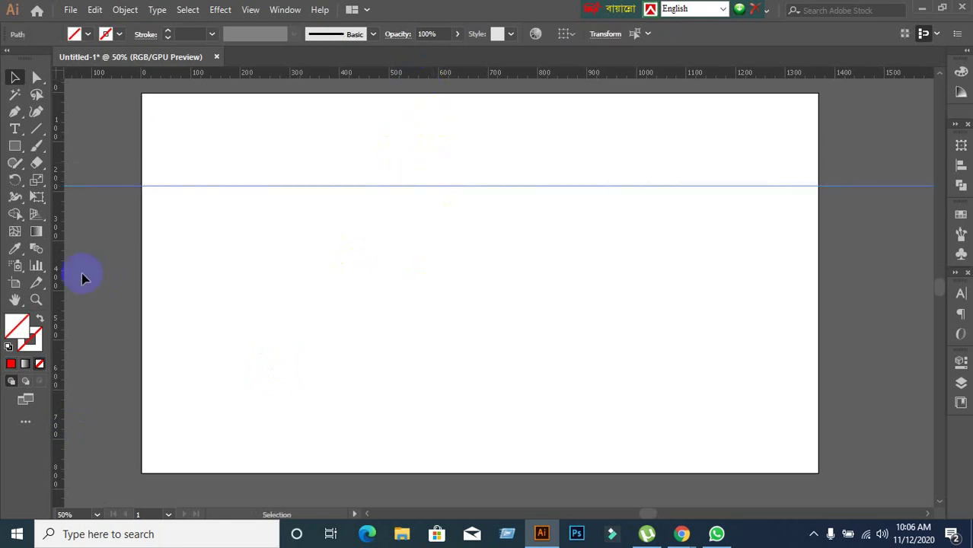
pyautogui.moveTo(62, 279); pyautogui.dragTo(213, 295)
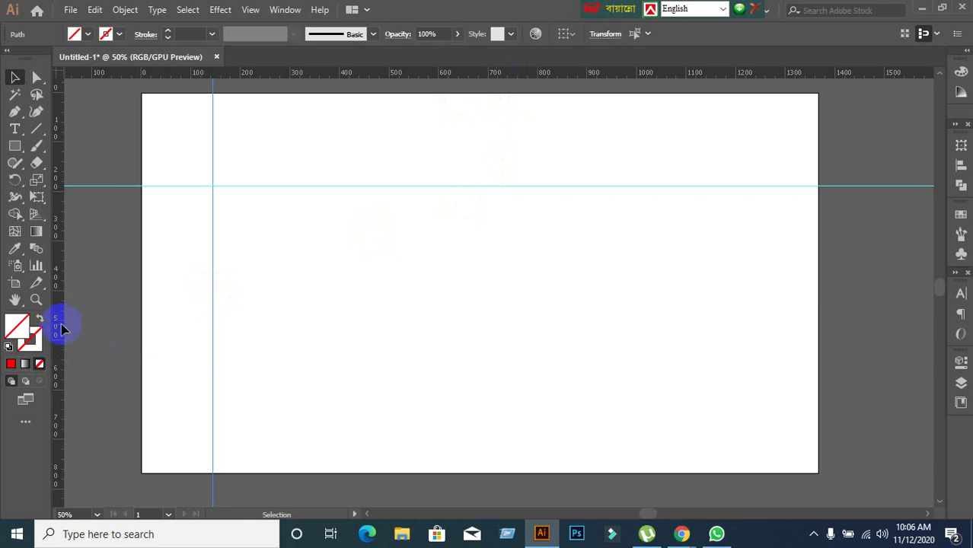
pyautogui.moveTo(59, 324)
pyautogui.mouseDown()
pyautogui.moveTo(792, 324)
pyautogui.moveTo(750, 326)
pyautogui.mouseUp()
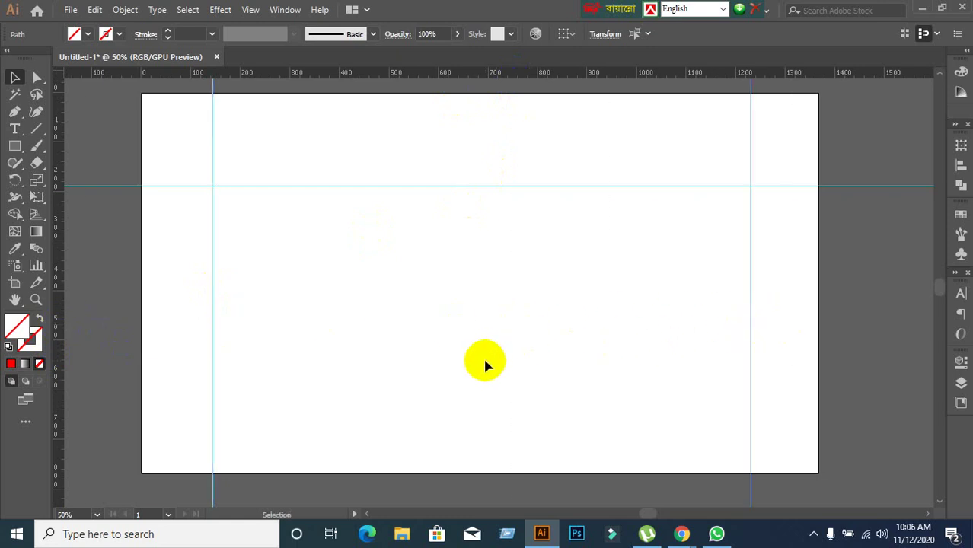
pyautogui.moveTo(463, 67); pyautogui.dragTo(472, 397)
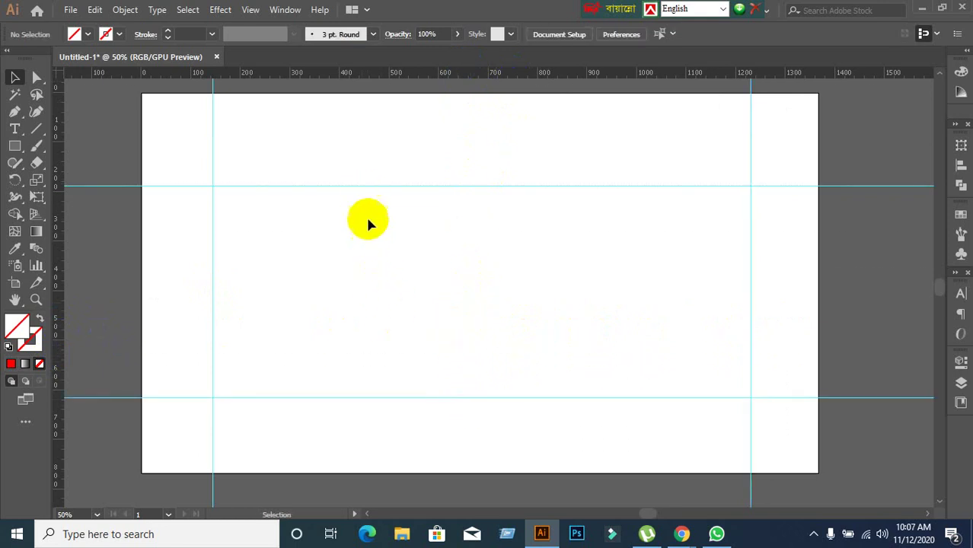
pyautogui.rightClick(355, 262)
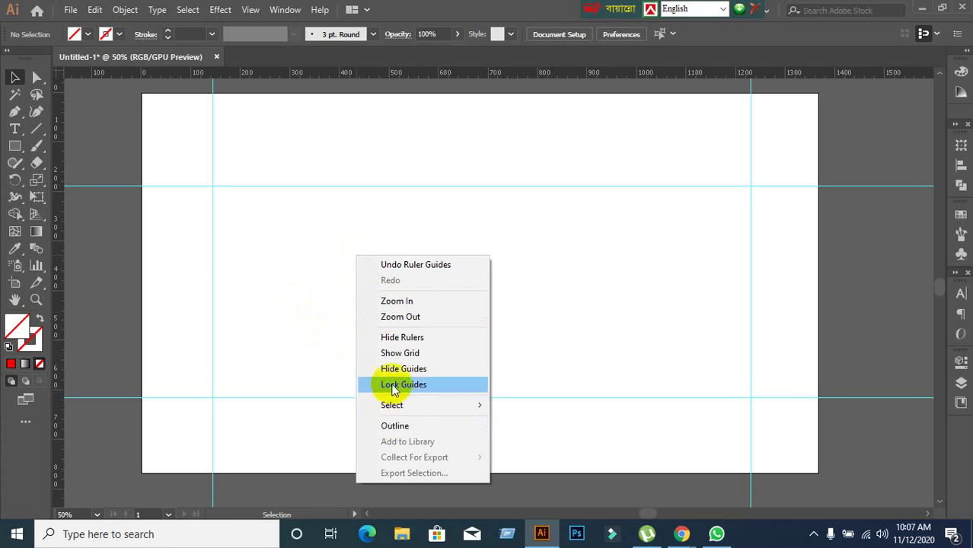
pyautogui.click(346, 383)
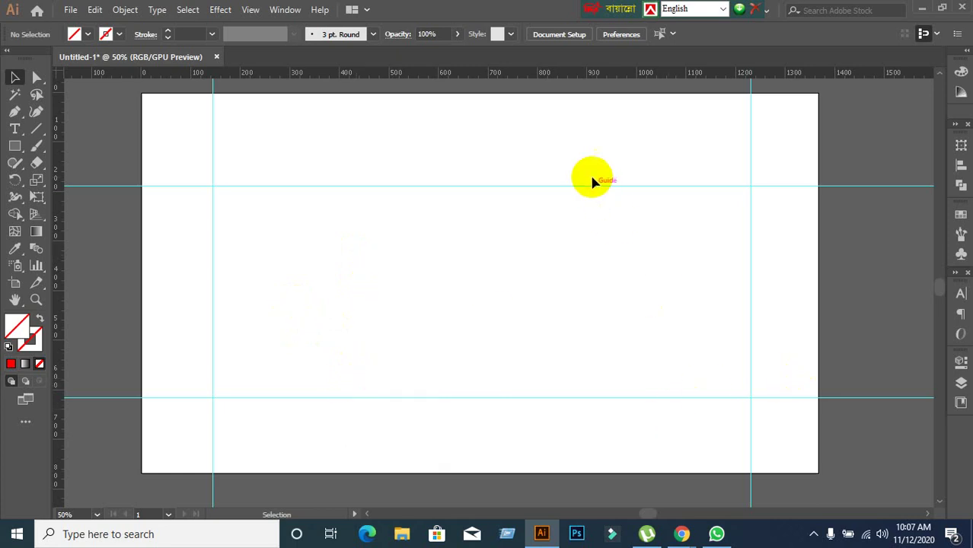
pyautogui.moveTo(587, 157); pyautogui.dragTo(630, 281)
pyautogui.click(602, 324)
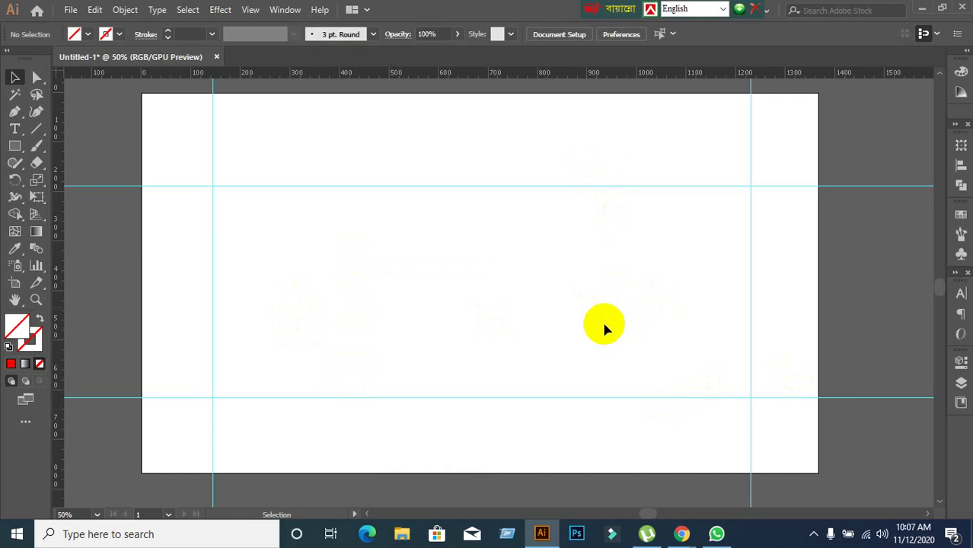
pyautogui.rightClick(364, 259)
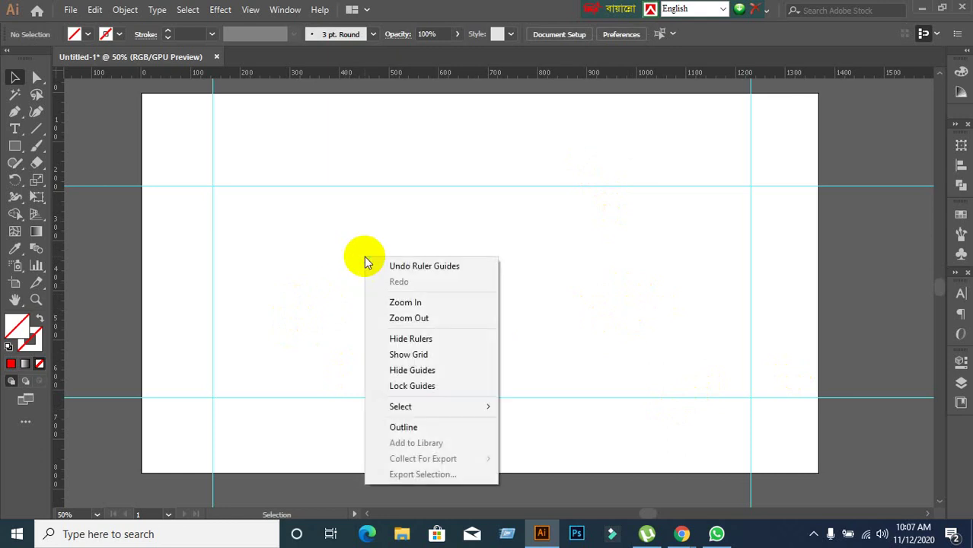
pyautogui.click(434, 387)
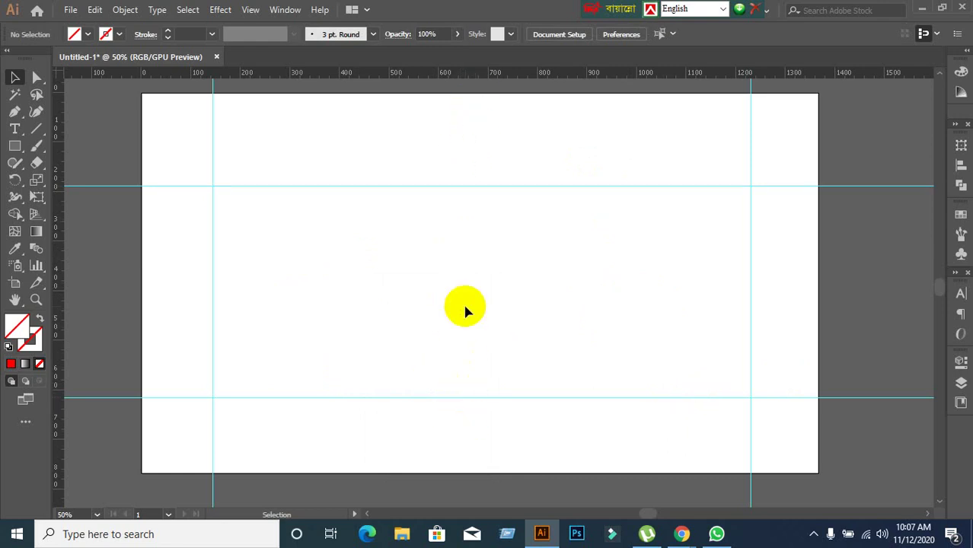
pyautogui.rightClick(369, 246)
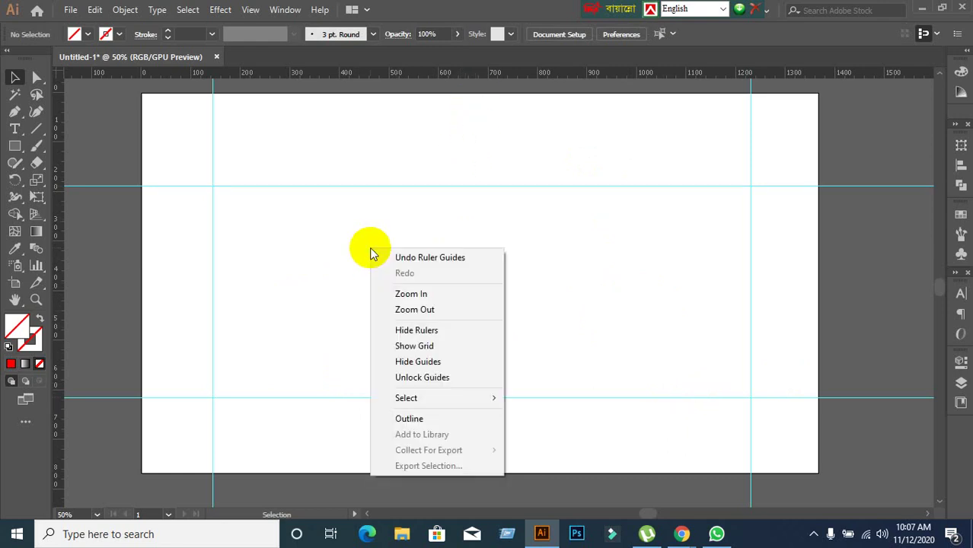
pyautogui.click(435, 379)
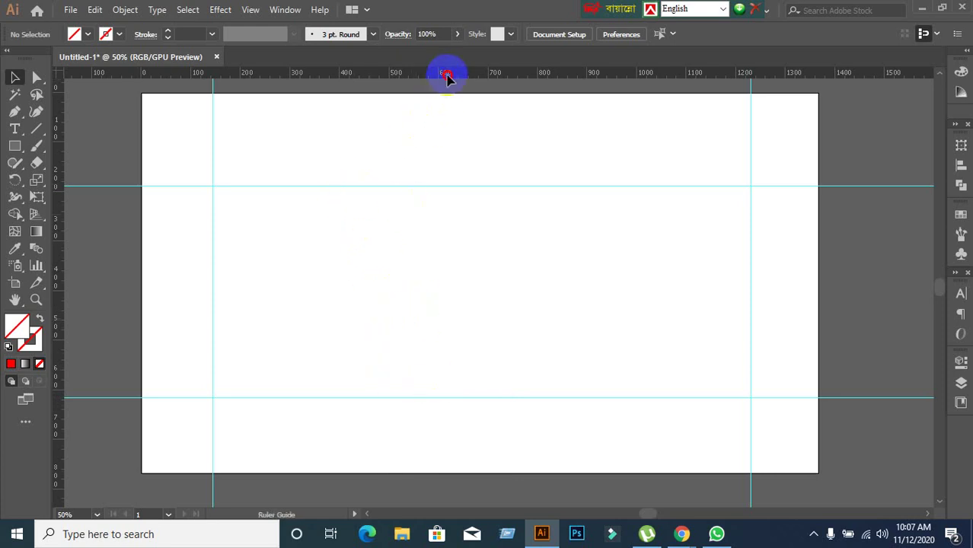
# Step: Add horizontal guides across the middle and near the top, then lock the guides
pyautogui.moveTo(446, 76); pyautogui.dragTo(448, 291)
pyautogui.moveTo(474, 76); pyautogui.dragTo(477, 141)
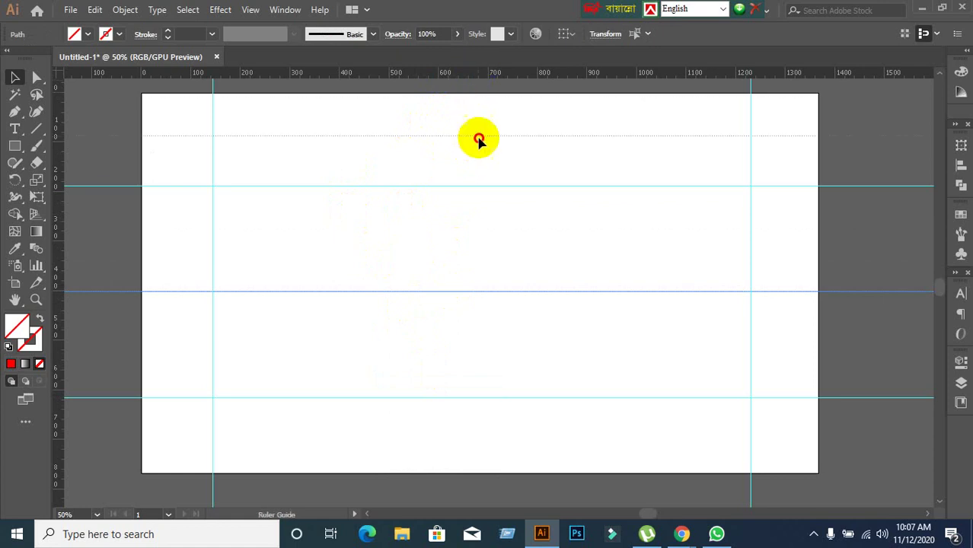
pyautogui.rightClick(434, 349)
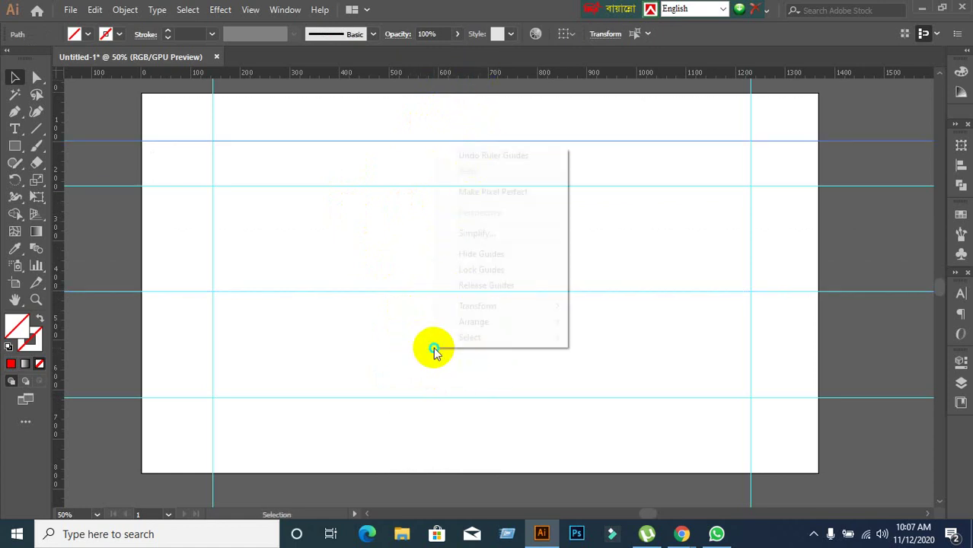
pyautogui.click(484, 270)
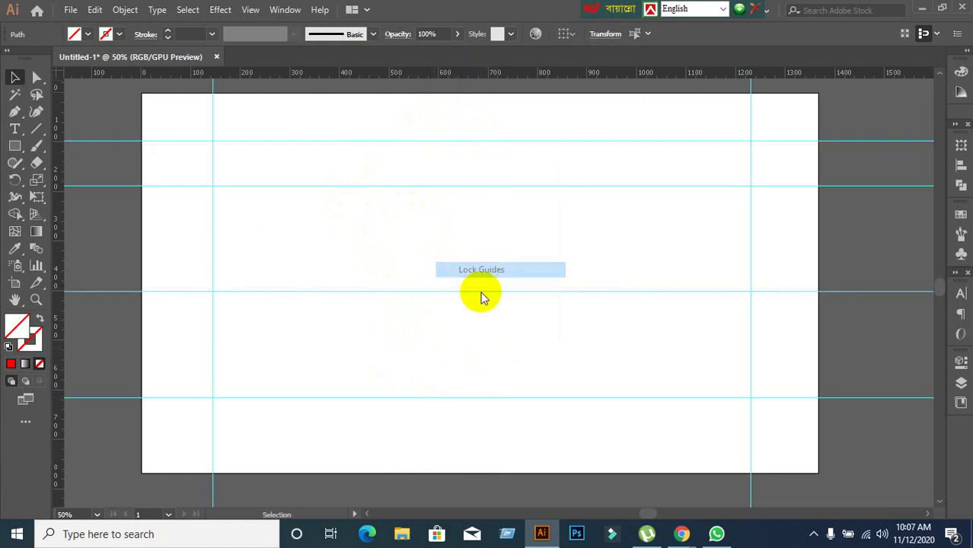
# Step: Unlock the guides and drag the middle horizontal guide higher up
pyautogui.rightClick(437, 337)
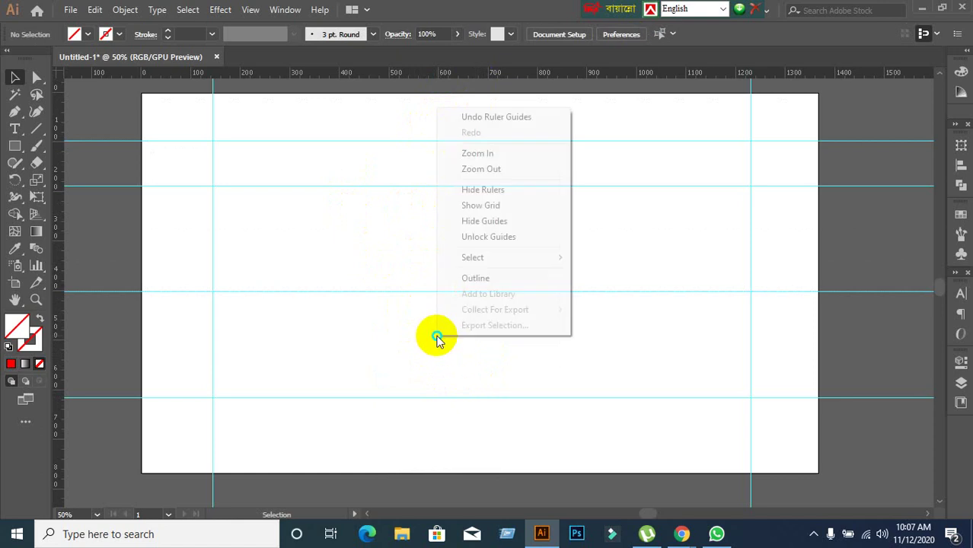
pyautogui.click(490, 240)
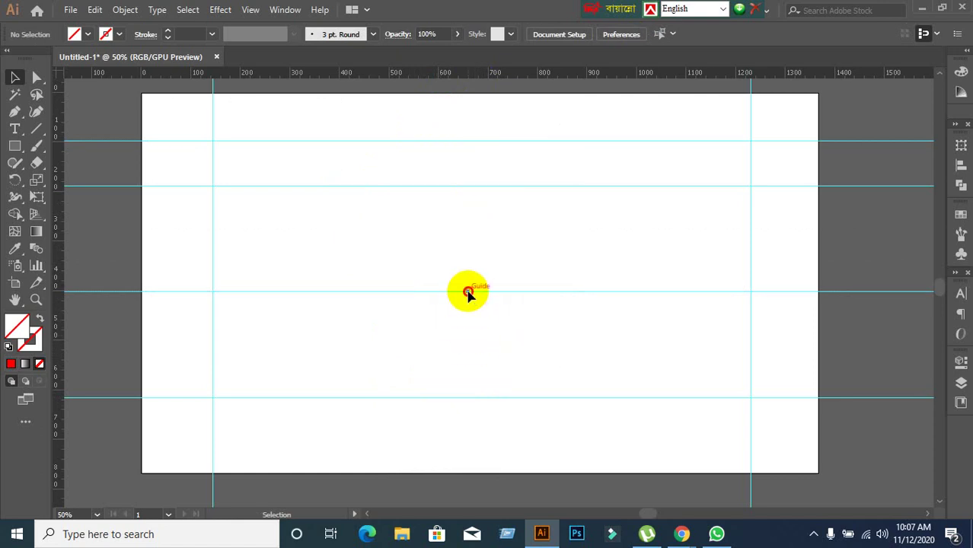
pyautogui.moveTo(468, 291); pyautogui.dragTo(475, 224)
pyautogui.click(457, 346)
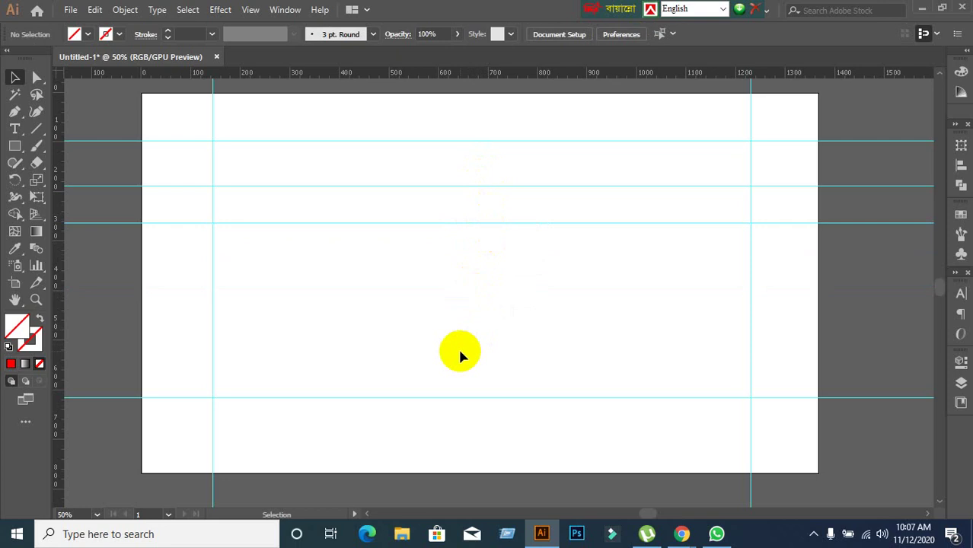
pyautogui.scroll(1, 449, 354)
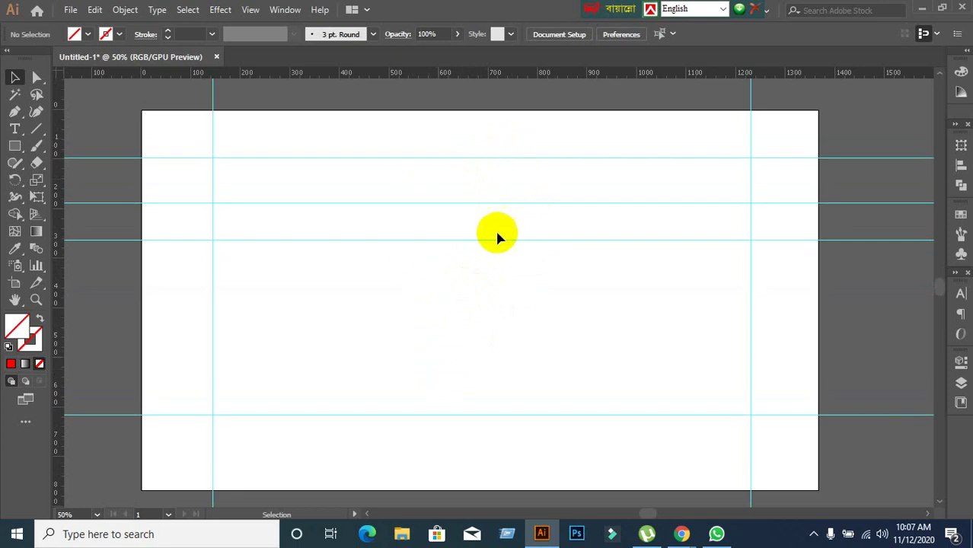
# Step: Delete most of the existing guides, including both top horizontal guides and the bottom one
pyautogui.click(482, 202)
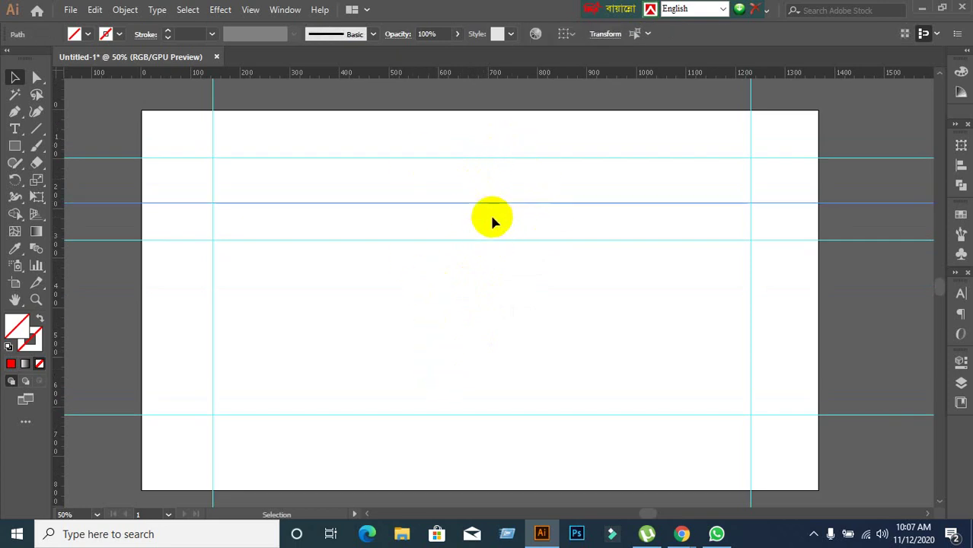
pyautogui.press('Delete')
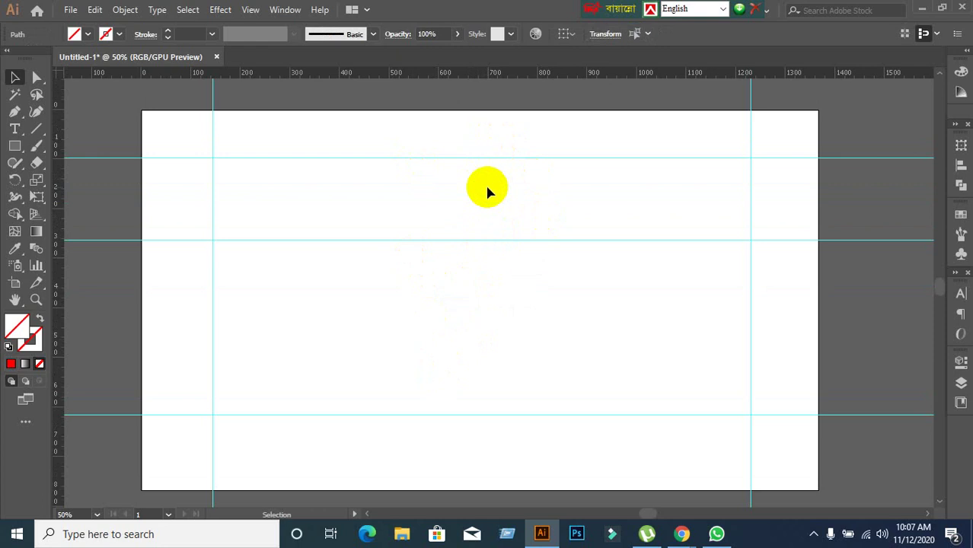
pyautogui.moveTo(479, 141); pyautogui.dragTo(516, 202)
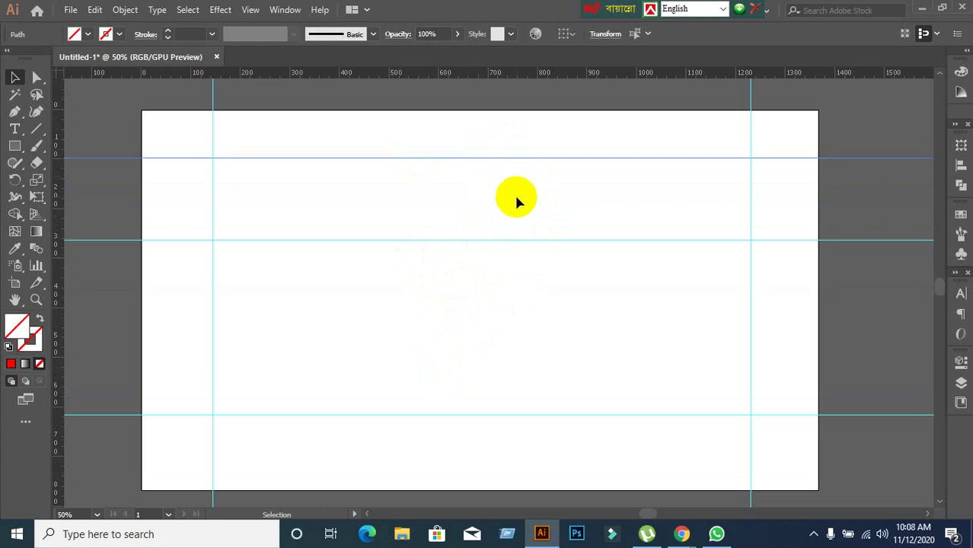
pyautogui.press('Delete')
pyautogui.moveTo(190, 204); pyautogui.dragTo(354, 322)
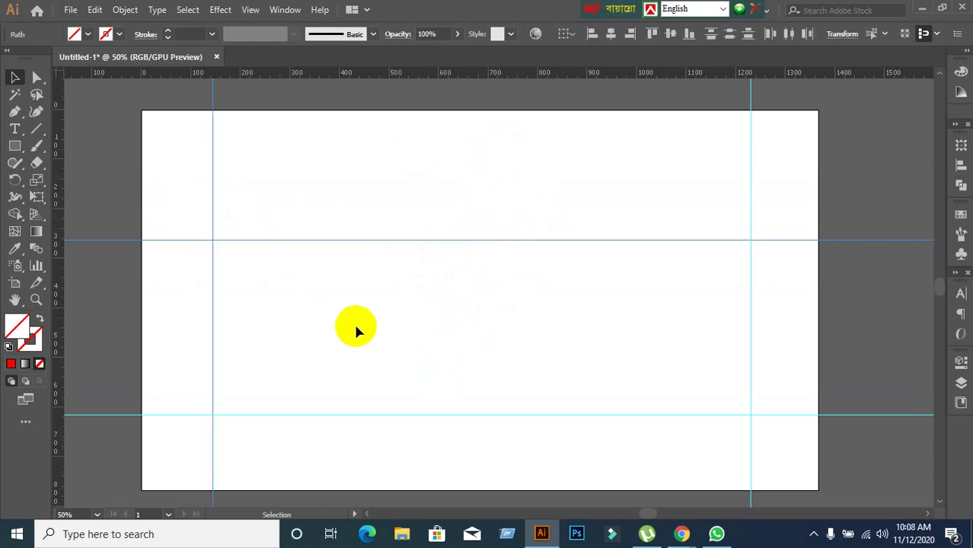
pyautogui.press('Delete')
pyautogui.moveTo(336, 355); pyautogui.dragTo(408, 451)
pyautogui.press('Delete')
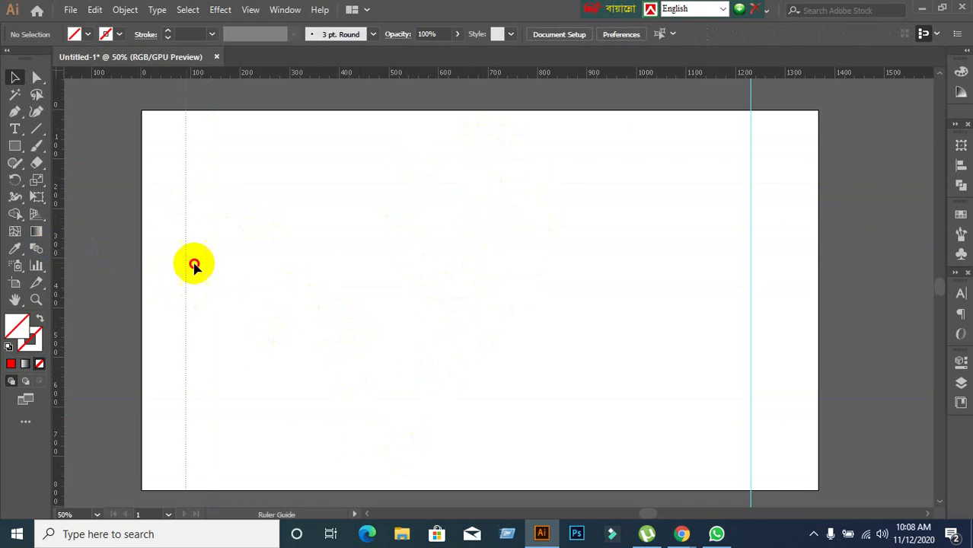
# Step: Place vertical guides left and right of centre and horizontal guides across the upper and lower artboard
pyautogui.moveTo(59, 252); pyautogui.dragTo(302, 268)
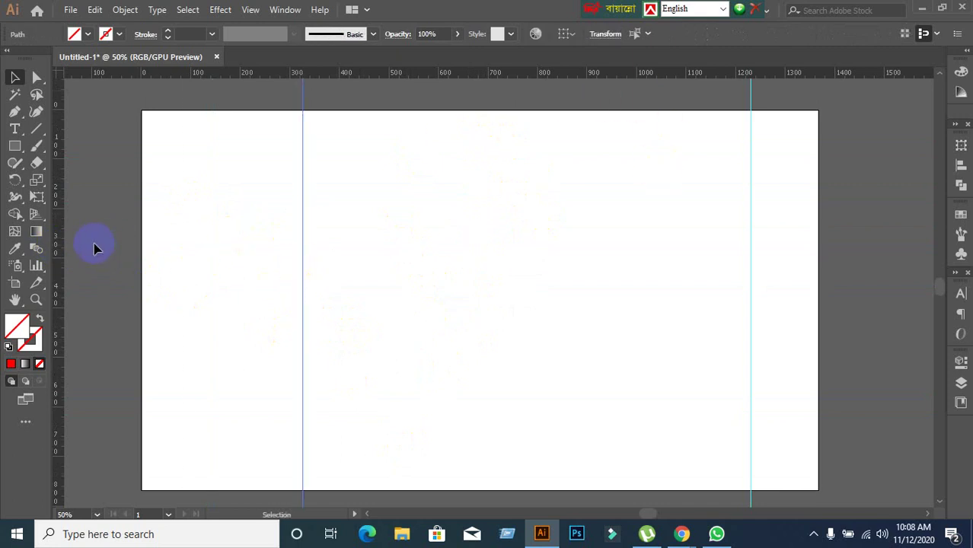
pyautogui.moveTo(531, 72)
pyautogui.mouseDown()
pyautogui.moveTo(533, 121)
pyautogui.moveTo(457, 215)
pyautogui.mouseUp()
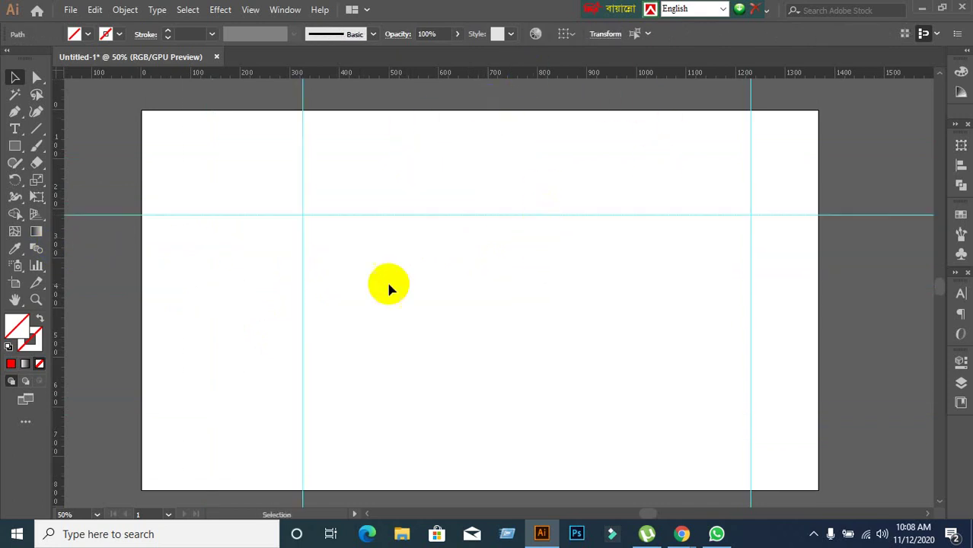
pyautogui.moveTo(64, 332); pyautogui.dragTo(548, 331)
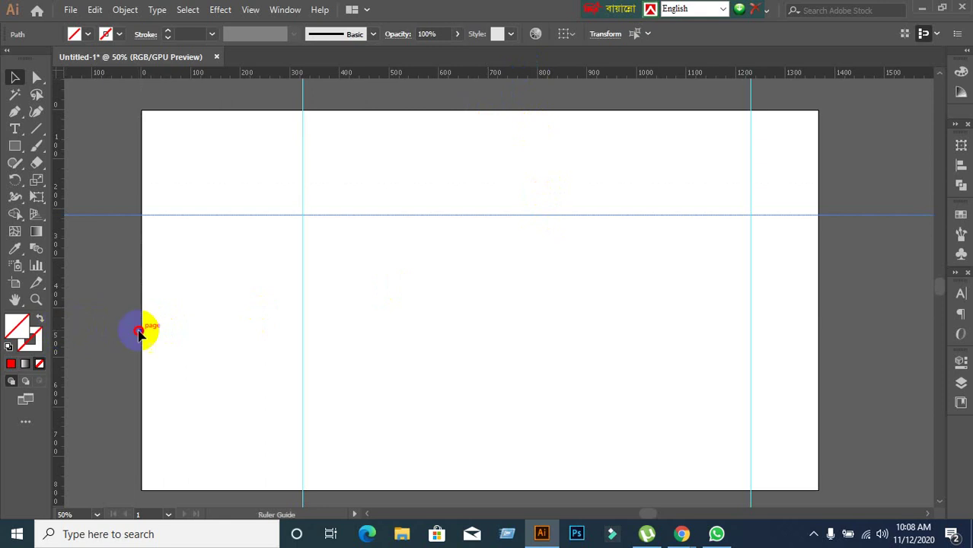
pyautogui.click(368, 282)
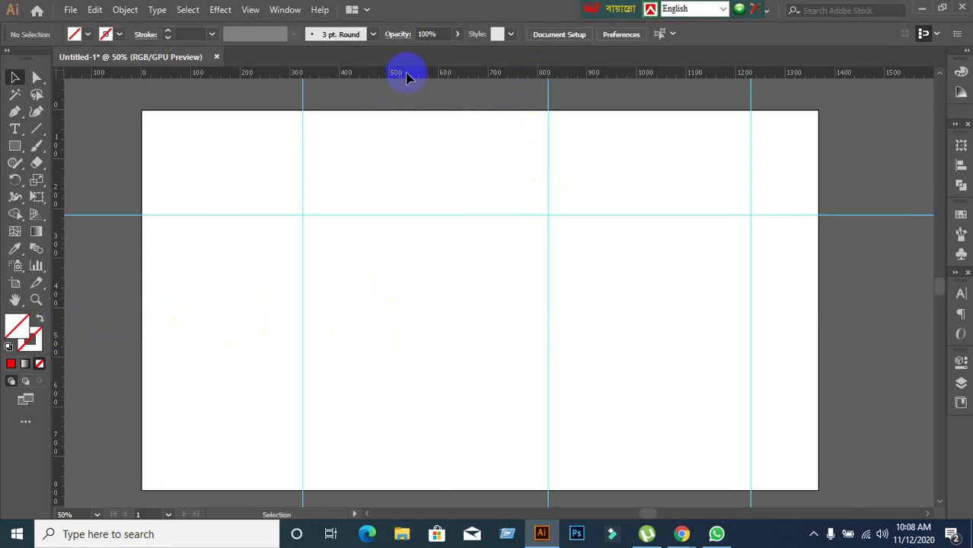
pyautogui.moveTo(402, 72); pyautogui.dragTo(419, 358)
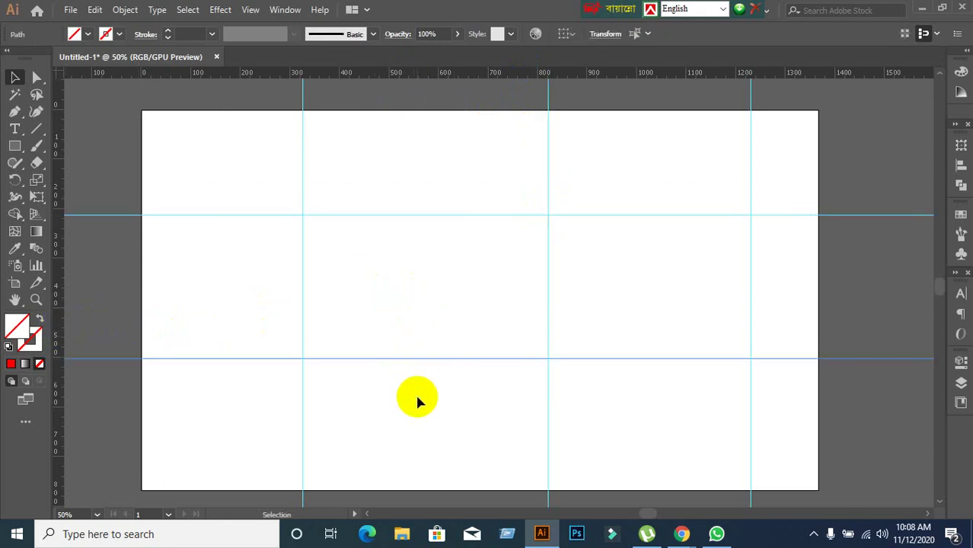
pyautogui.rightClick(439, 300)
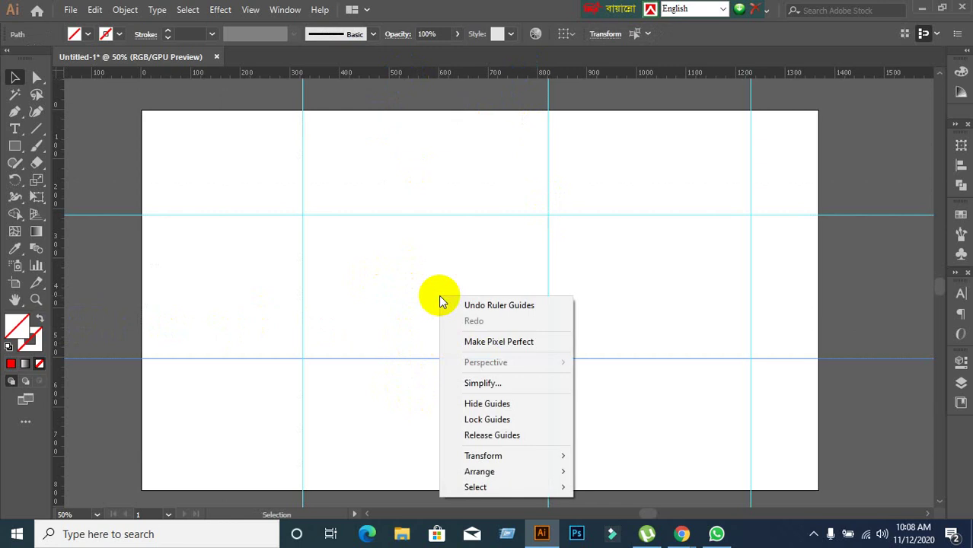
pyautogui.click(465, 424)
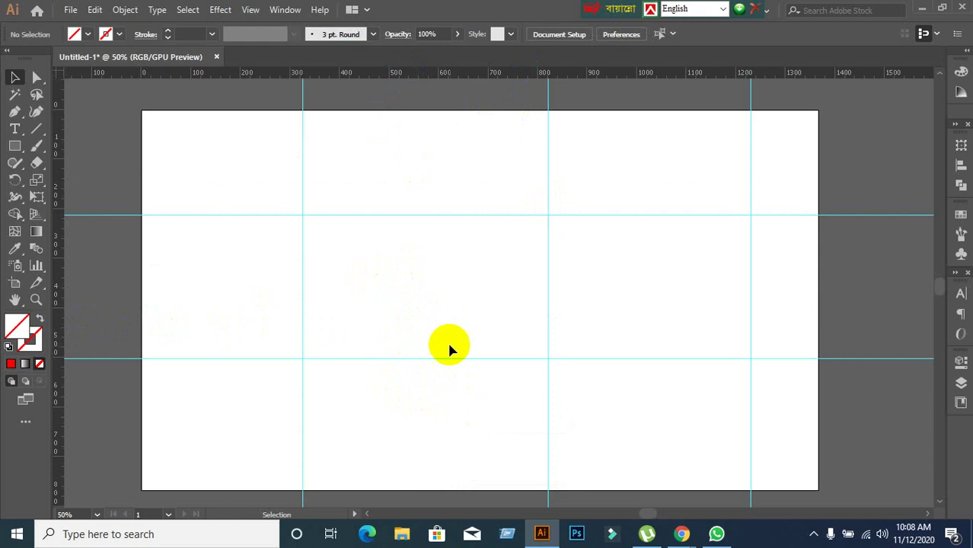
pyautogui.rightClick(437, 287)
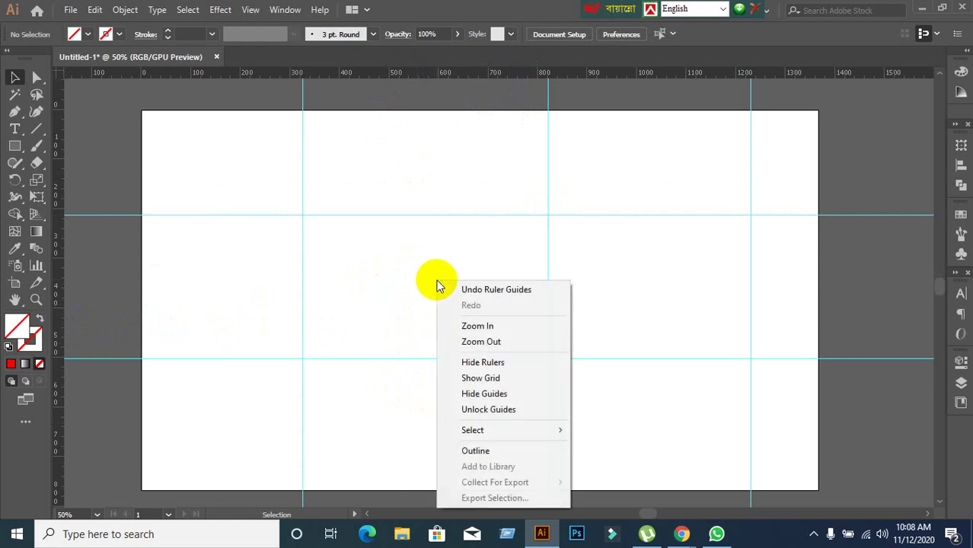
pyautogui.click(481, 412)
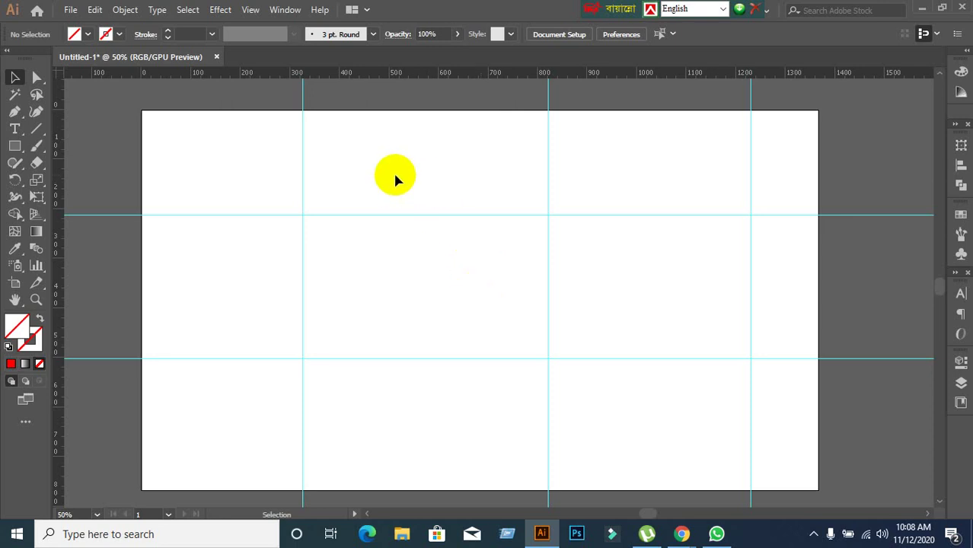
# Step: Nudge the vertical guide right of centre a few pixels further right, then deselect
pyautogui.moveTo(395, 174); pyautogui.dragTo(421, 282)
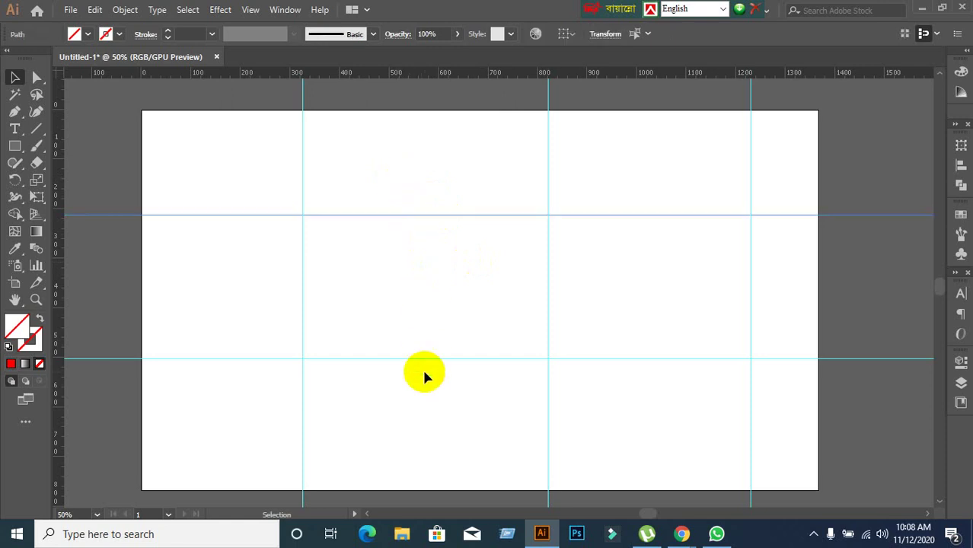
pyautogui.click(424, 376)
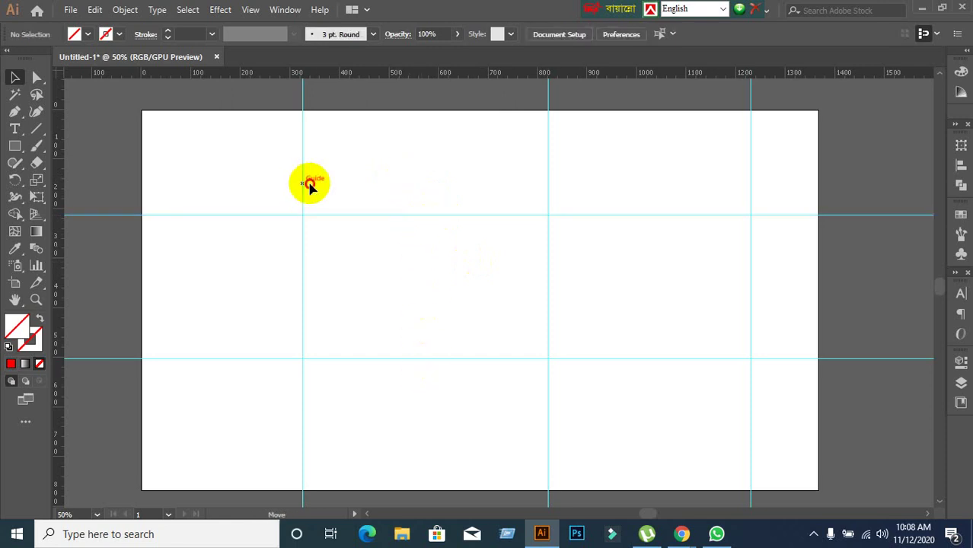
pyautogui.moveTo(305, 188); pyautogui.dragTo(303, 199)
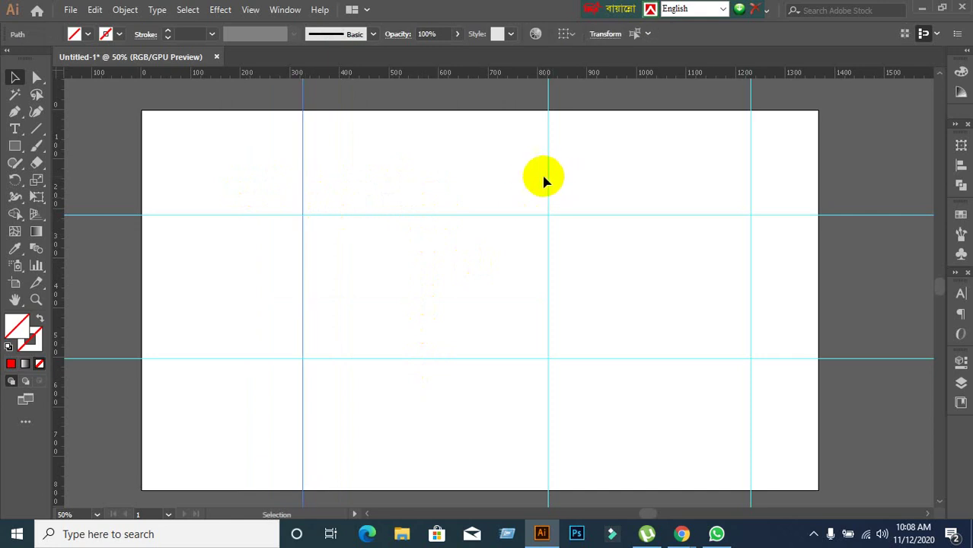
pyautogui.moveTo(548, 180); pyautogui.dragTo(562, 180)
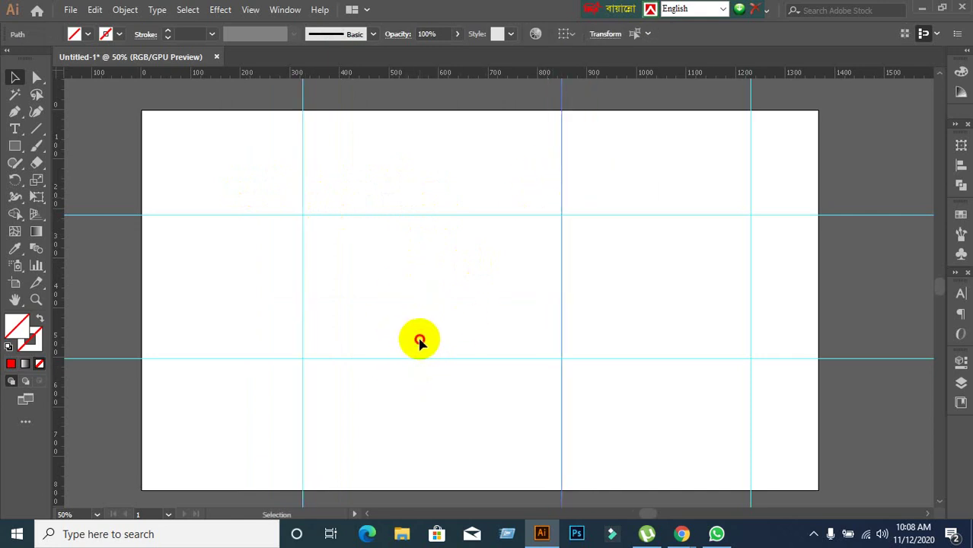
pyautogui.moveTo(419, 342); pyautogui.dragTo(440, 400)
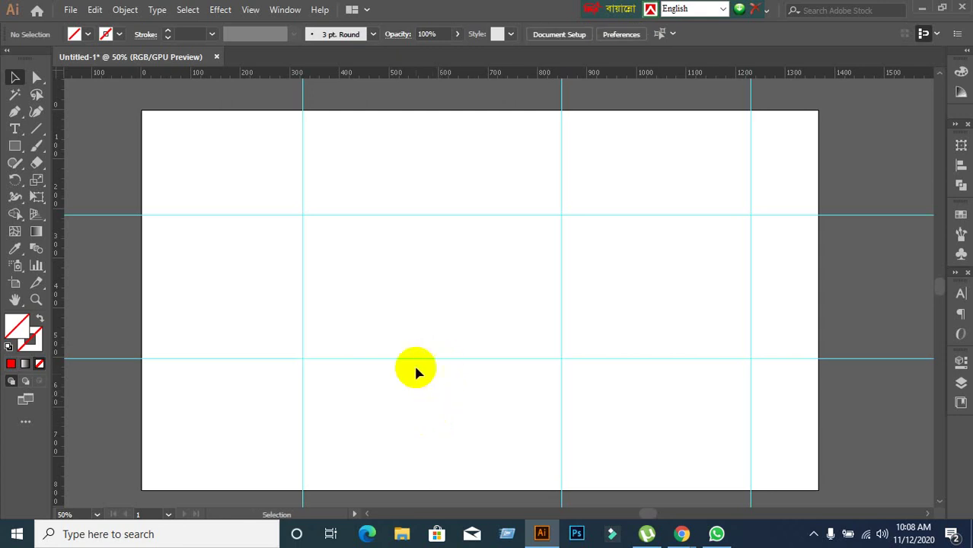
pyautogui.moveTo(412, 328); pyautogui.dragTo(462, 482)
pyautogui.rightClick(436, 326)
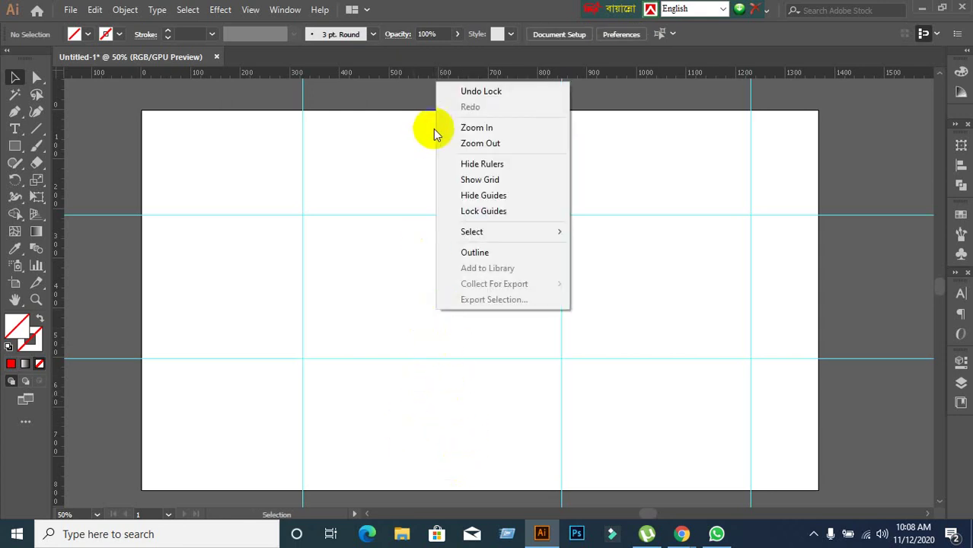
pyautogui.click(382, 334)
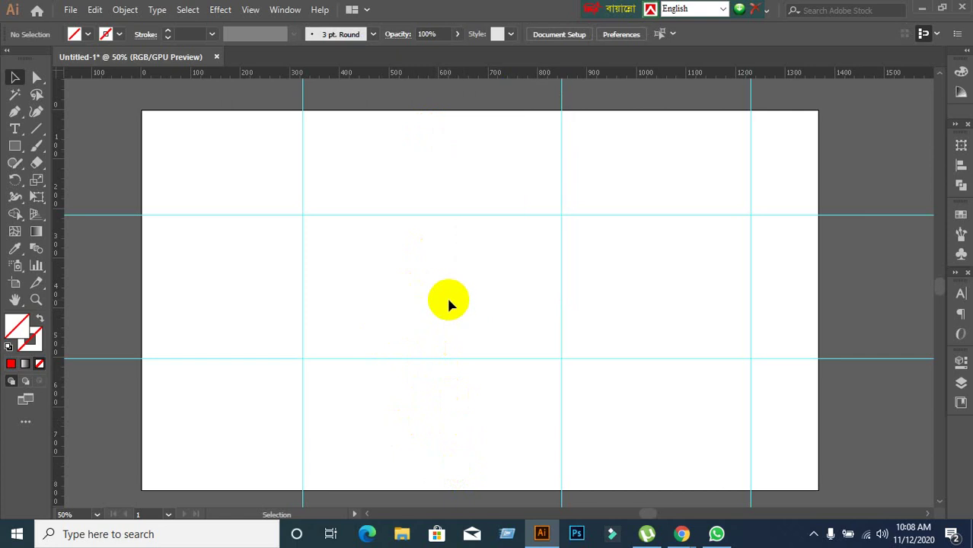
pyautogui.press('ctrl')
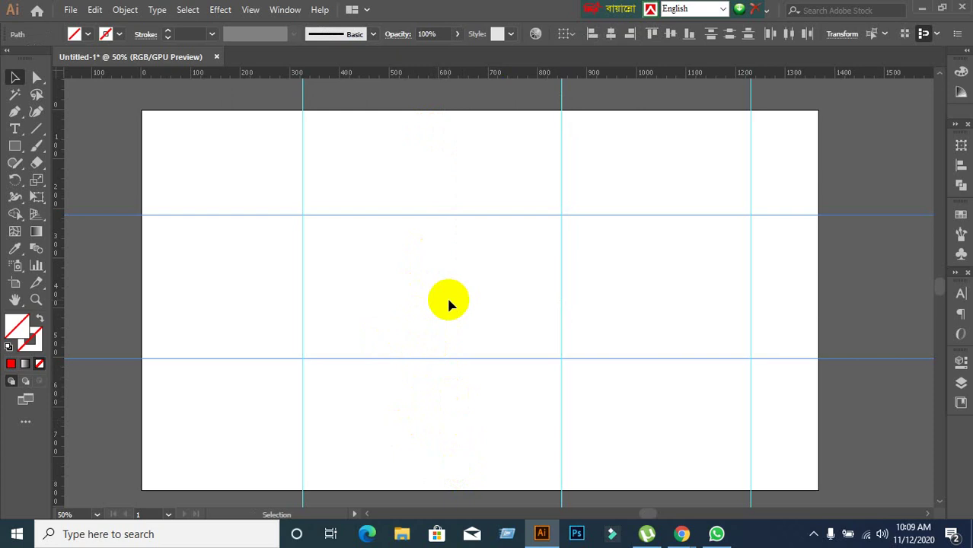
pyautogui.moveTo(419, 197); pyautogui.dragTo(445, 273)
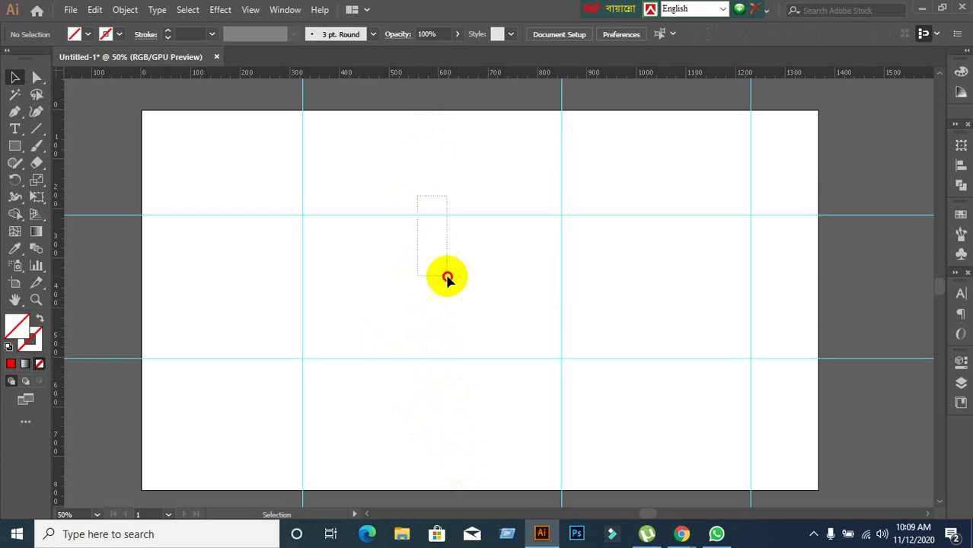
pyautogui.click(439, 344)
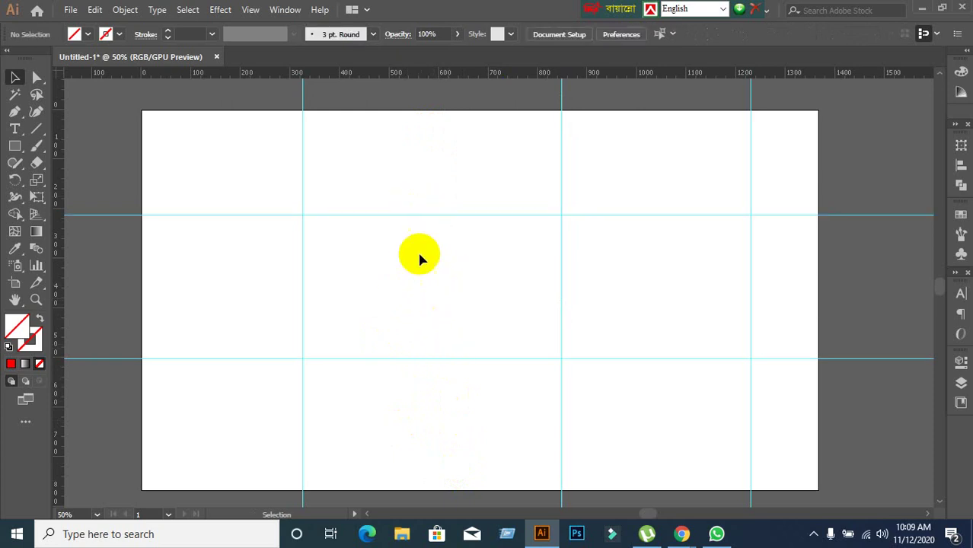
# Step: Add horizontal guides near the top and through the middle, and vertical guides left of centre and near the left side
pyautogui.moveTo(429, 75); pyautogui.dragTo(431, 160)
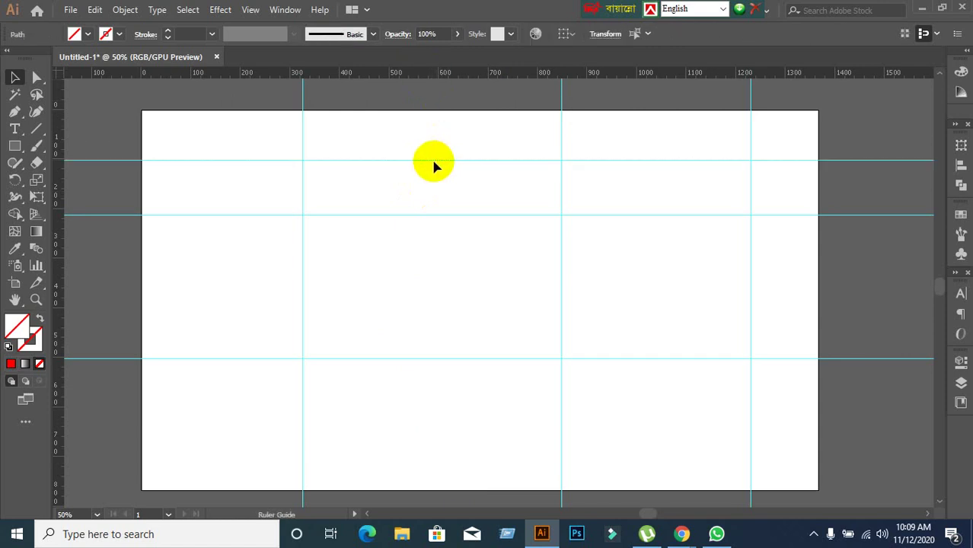
pyautogui.moveTo(63, 277)
pyautogui.mouseDown()
pyautogui.moveTo(194, 297)
pyautogui.moveTo(457, 301)
pyautogui.mouseUp()
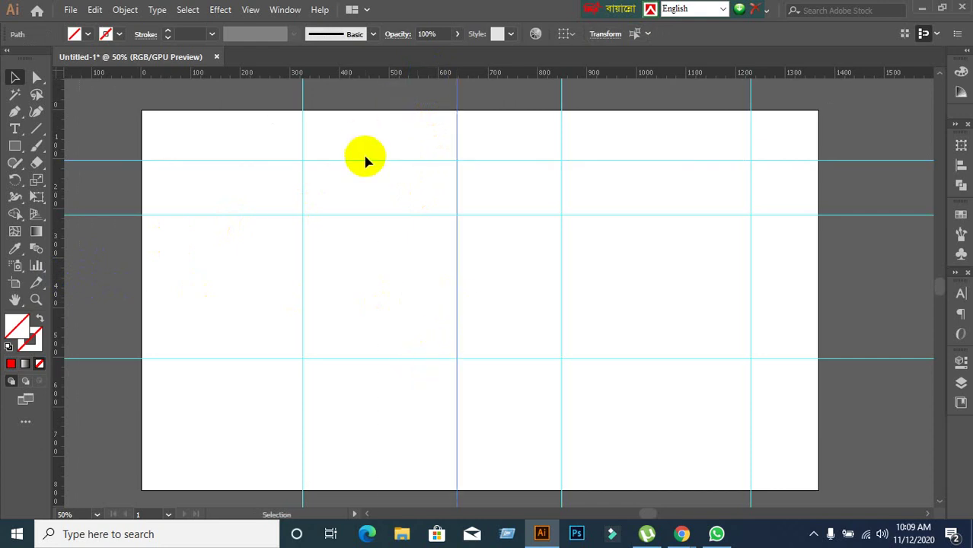
pyautogui.moveTo(373, 78); pyautogui.dragTo(380, 279)
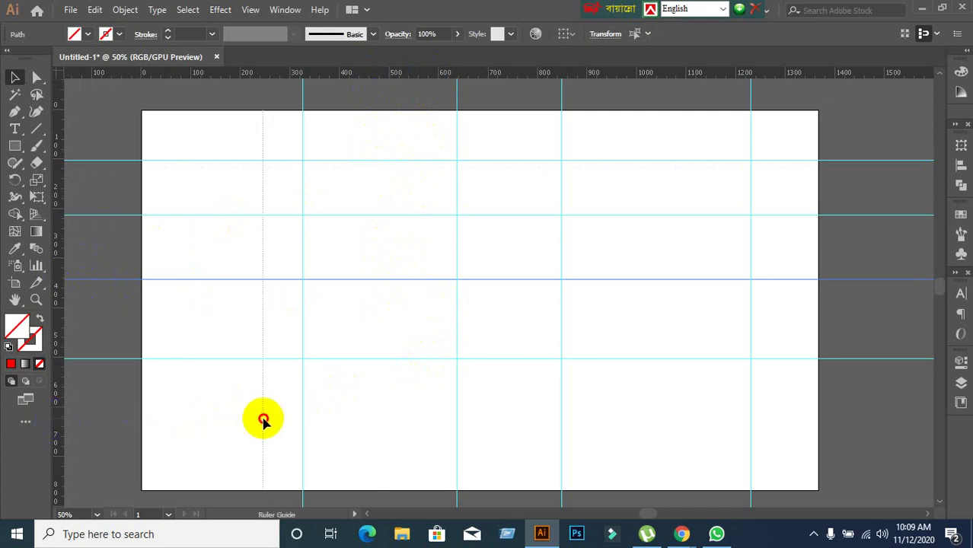
pyautogui.moveTo(55, 425); pyautogui.dragTo(264, 420)
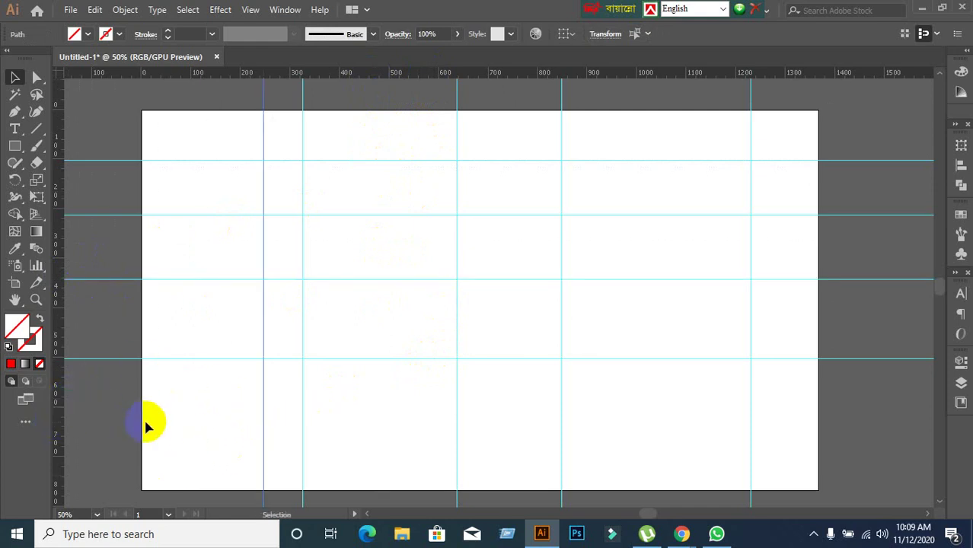
pyautogui.click(349, 424)
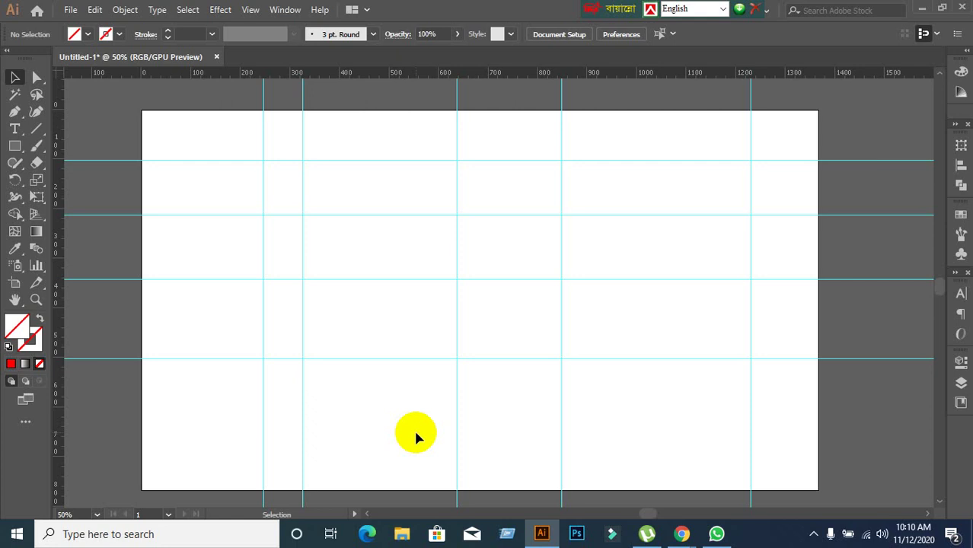
# Step: Add horizontal guides across the upper and middle artboard and vertical guides left of centre and on the right
pyautogui.click(671, 540)
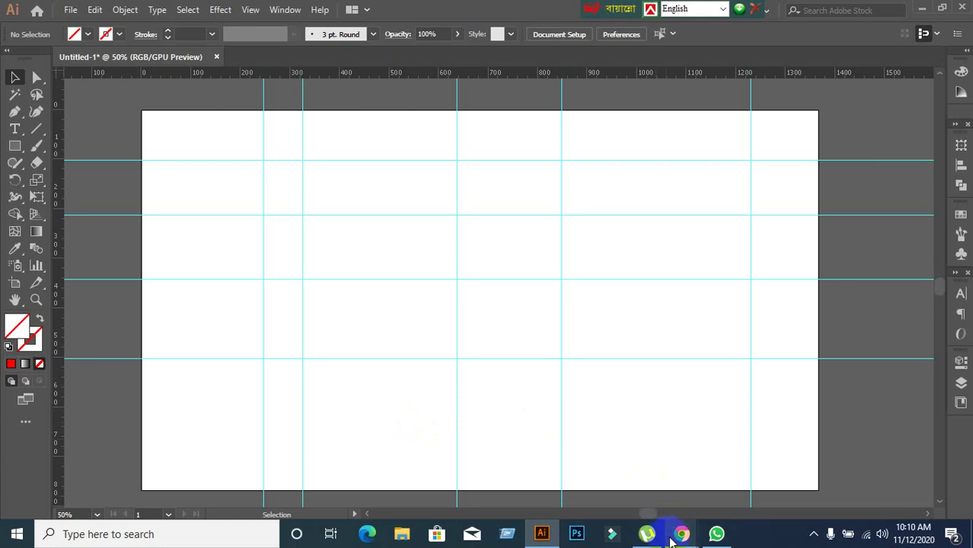
pyautogui.click(363, 74)
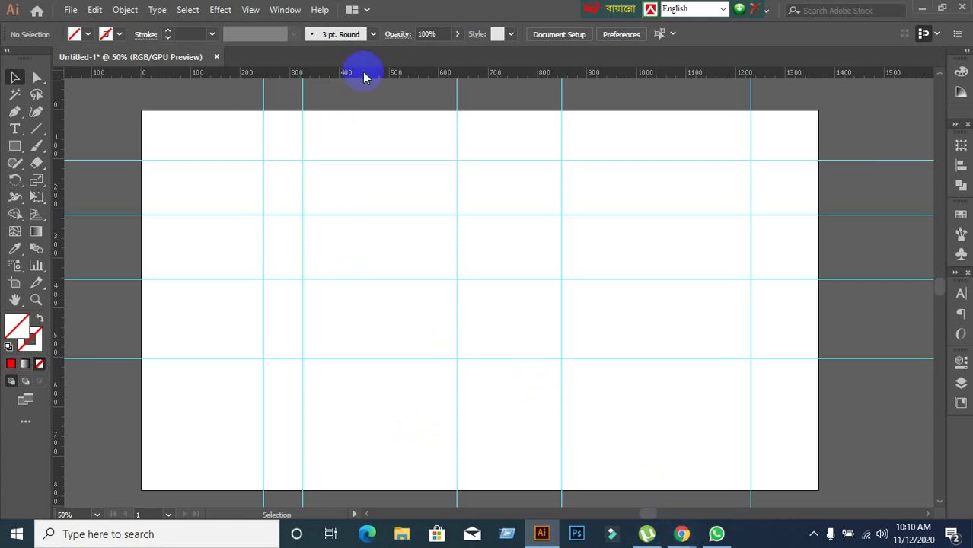
pyautogui.moveTo(362, 75); pyautogui.dragTo(280, 215)
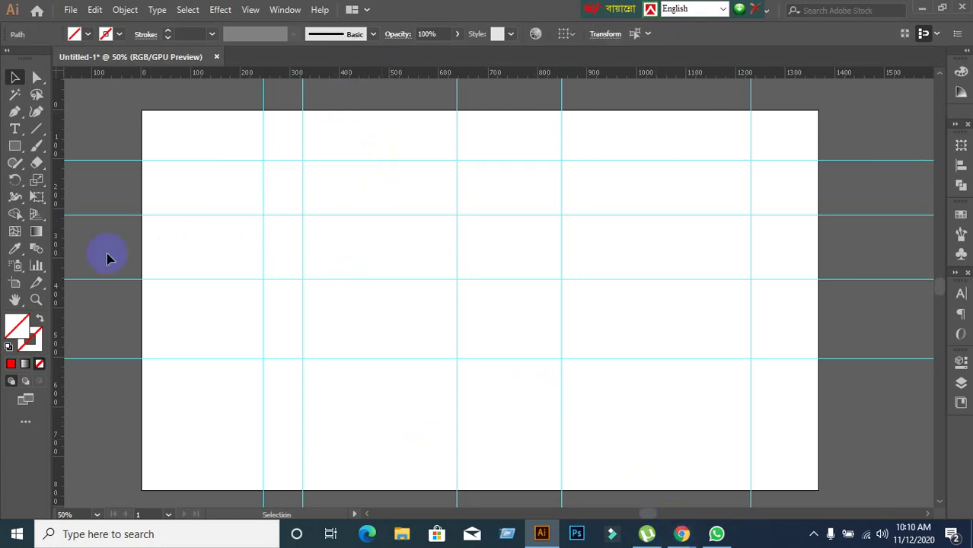
pyautogui.moveTo(56, 254); pyautogui.dragTo(366, 274)
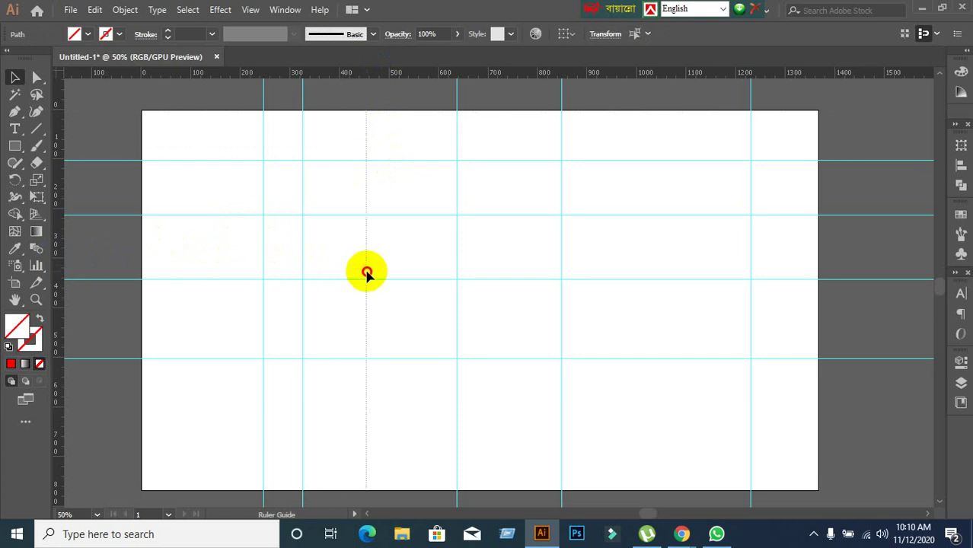
pyautogui.click(59, 308)
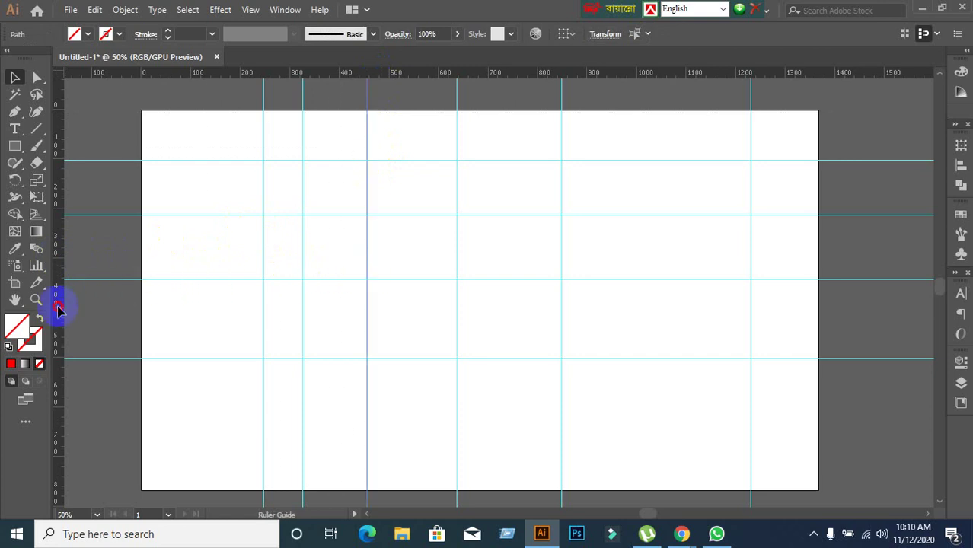
pyautogui.moveTo(408, 75); pyautogui.dragTo(454, 242)
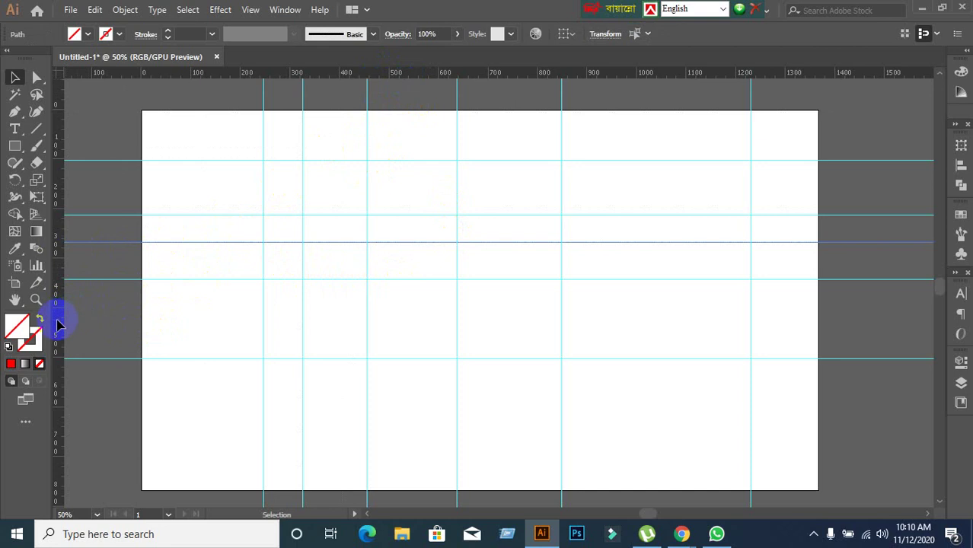
pyautogui.moveTo(58, 326); pyautogui.dragTo(634, 354)
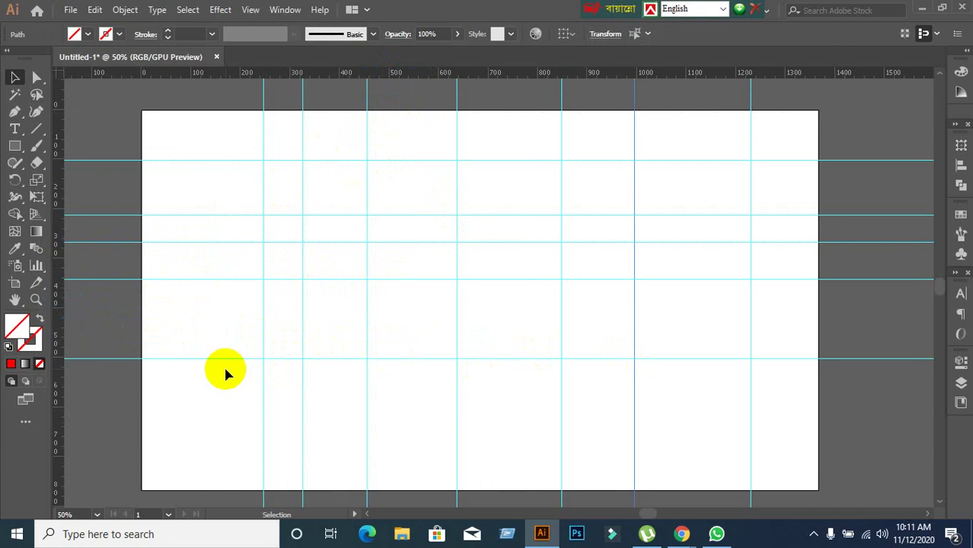
pyautogui.click(221, 392)
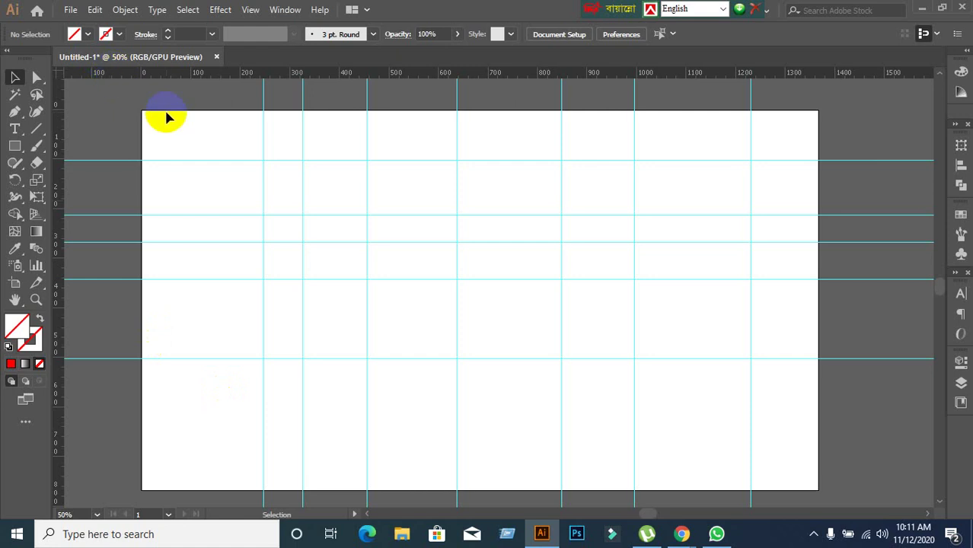
# Step: Marquee-select all the guides twice to check them, deselecting each time
pyautogui.scroll(-1, 169, 118)
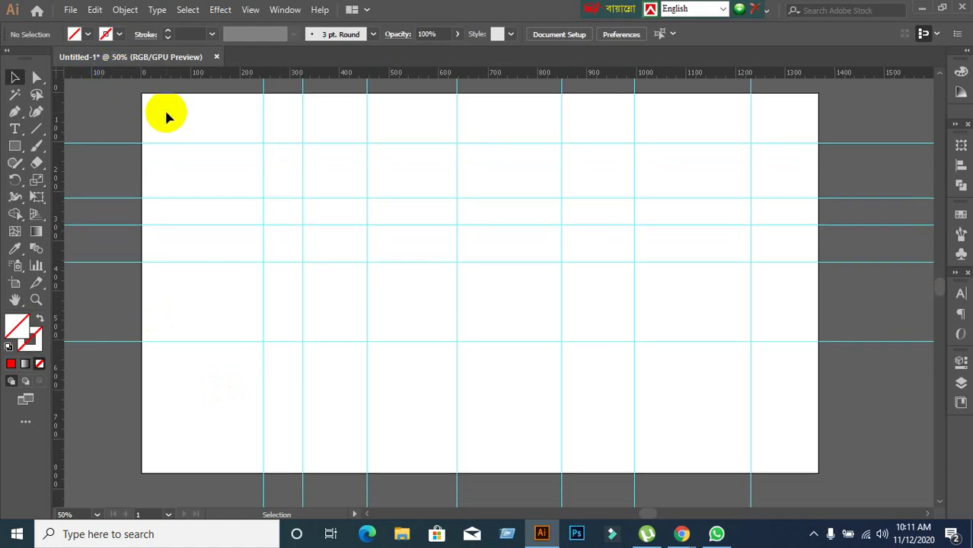
pyautogui.scroll(1, 169, 118)
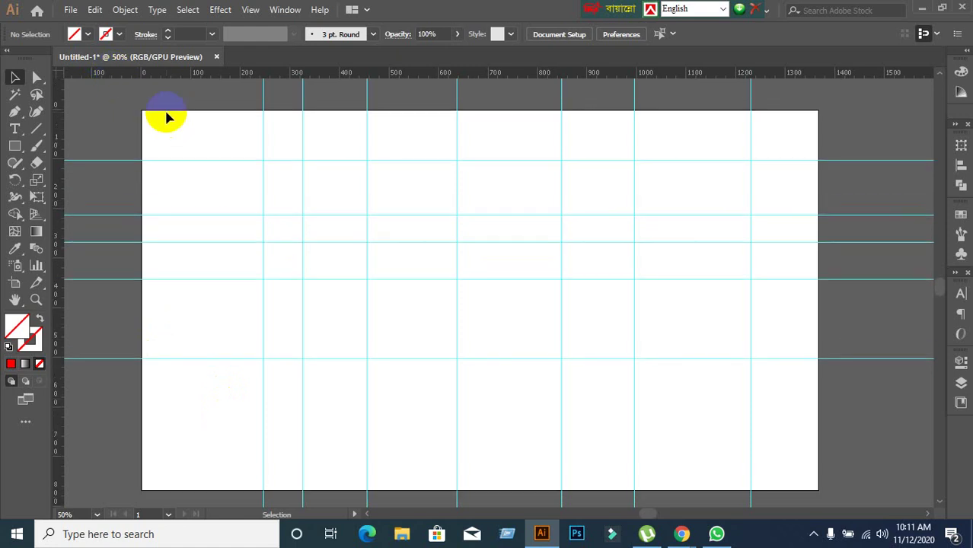
pyautogui.moveTo(169, 118); pyautogui.dragTo(812, 391)
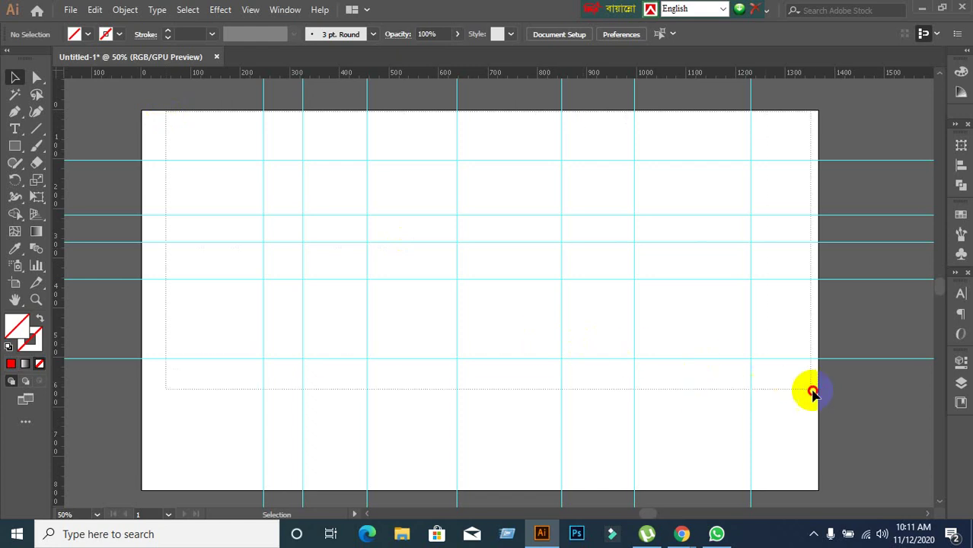
pyautogui.click(193, 152)
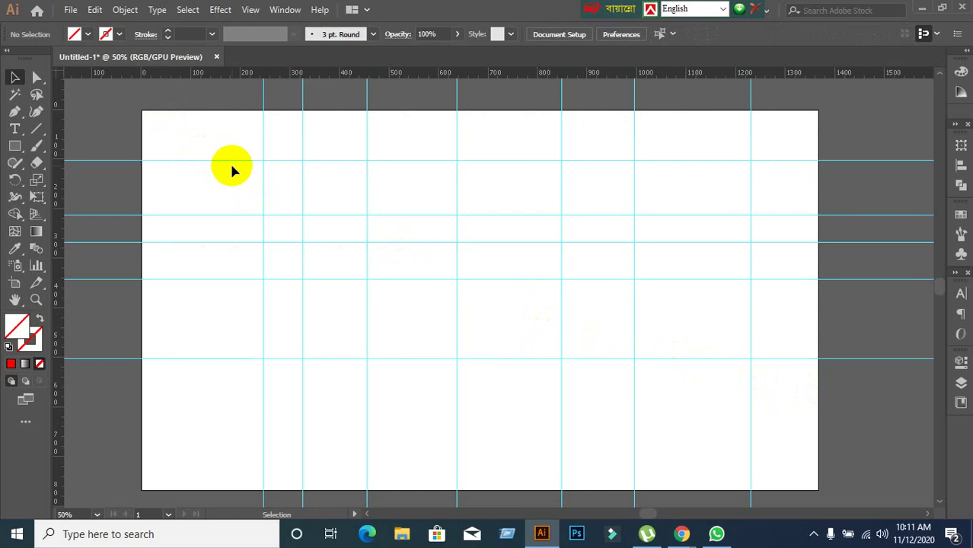
pyautogui.click(217, 134)
pyautogui.moveTo(217, 134); pyautogui.dragTo(775, 390)
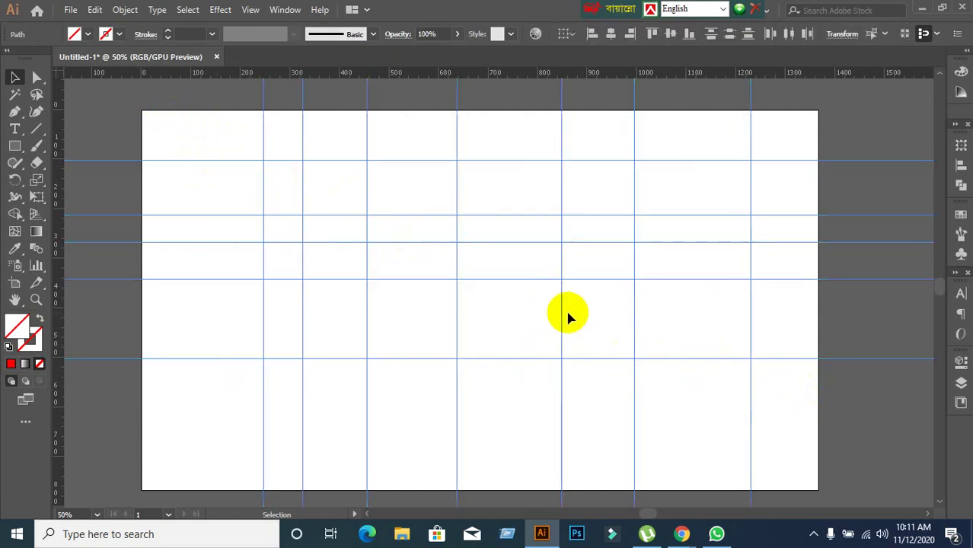
pyautogui.click(494, 322)
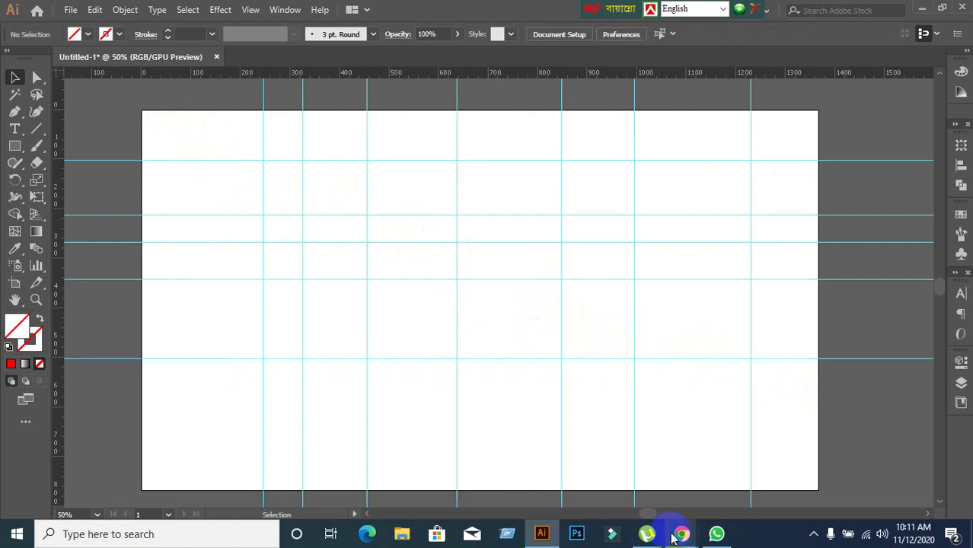
# Step: Switch to the Google Meet call window and bring up its meeting controls
pyautogui.moveTo(681, 534)
pyautogui.click(579, 457)
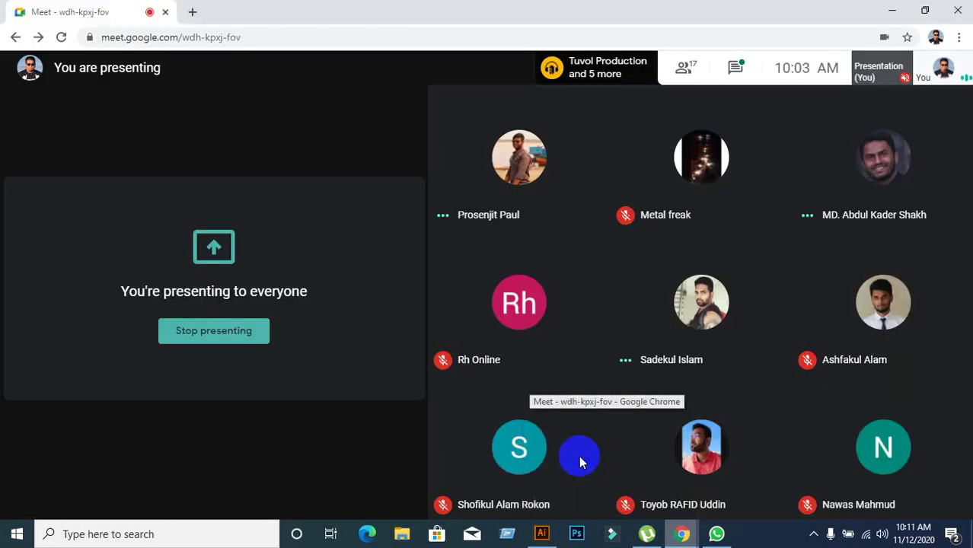
pyautogui.click(234, 477)
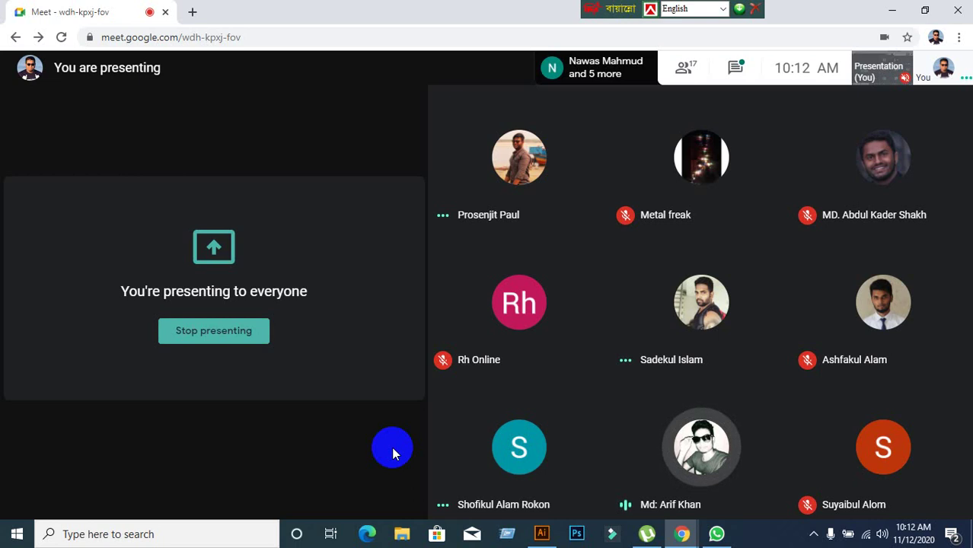
# Step: Delete the middle vertical guide, undo to restore it, then return to the Meet call
pyautogui.click(543, 534)
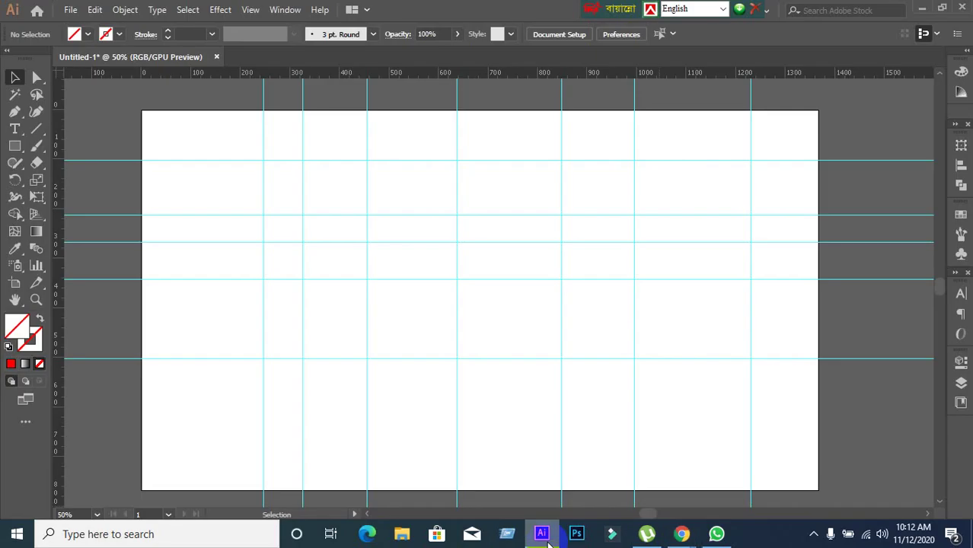
pyautogui.click(543, 534)
pyautogui.click(543, 534)
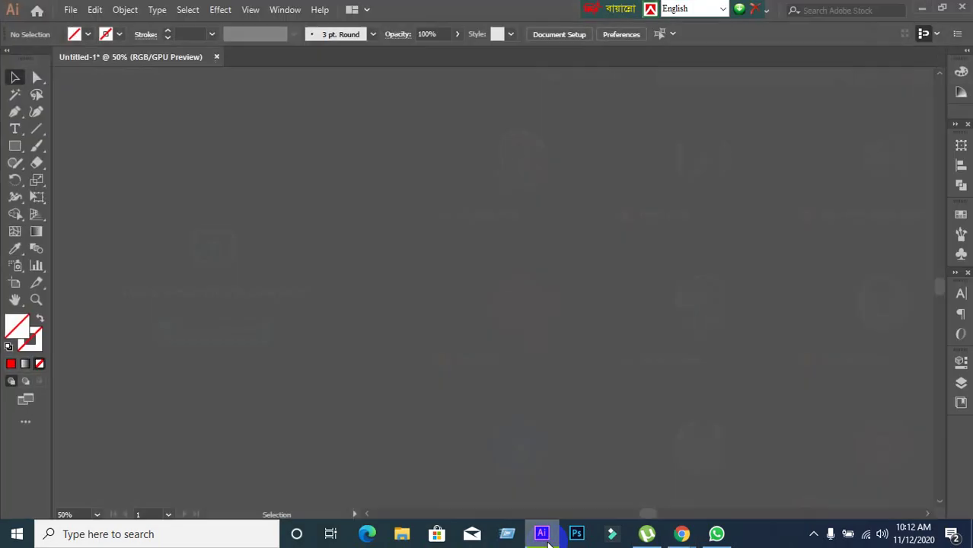
pyautogui.moveTo(431, 414); pyautogui.dragTo(512, 467)
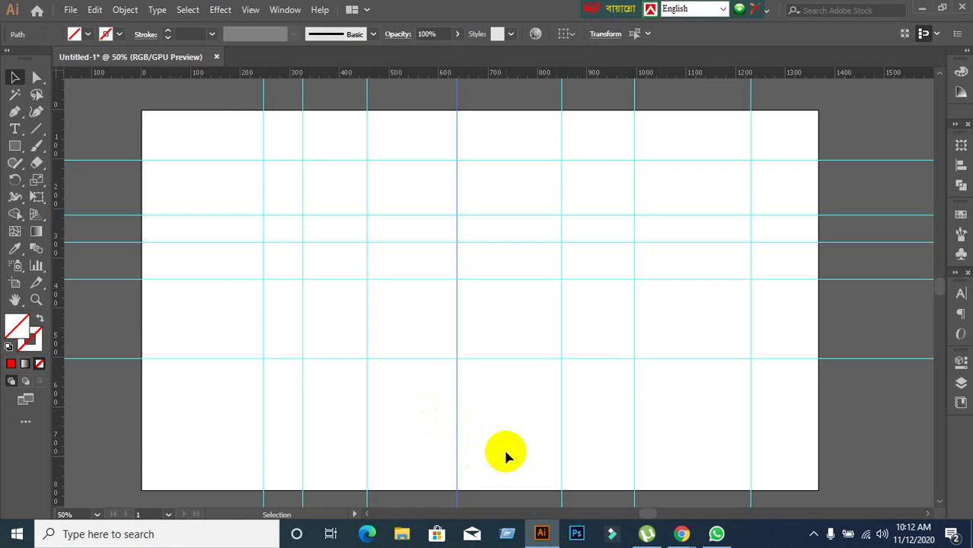
pyautogui.press('Delete')
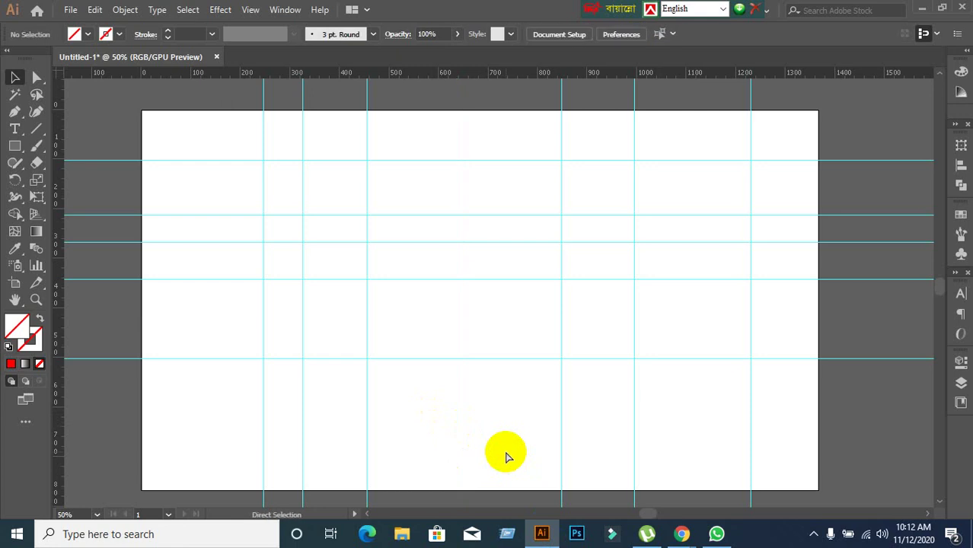
pyautogui.hotkey('ctrl', 'z')
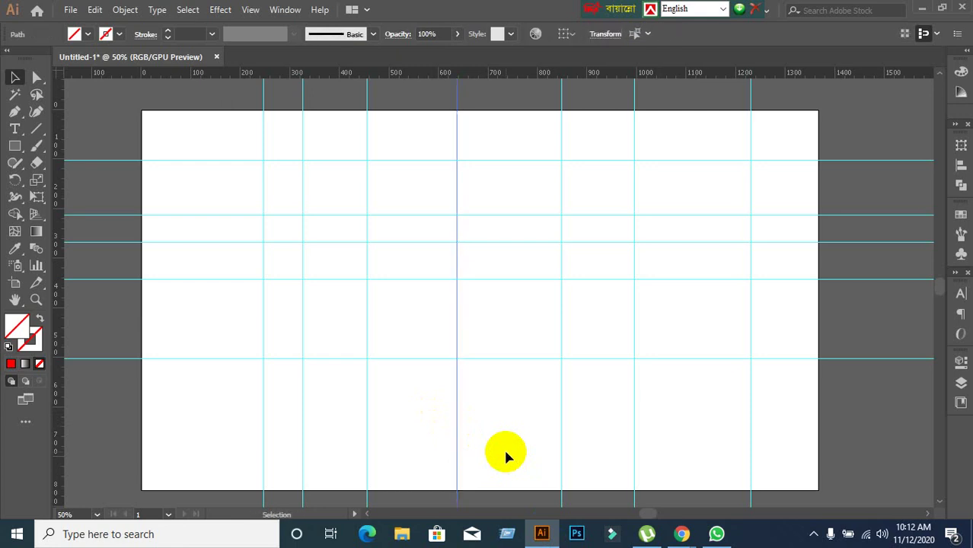
pyautogui.click(505, 452)
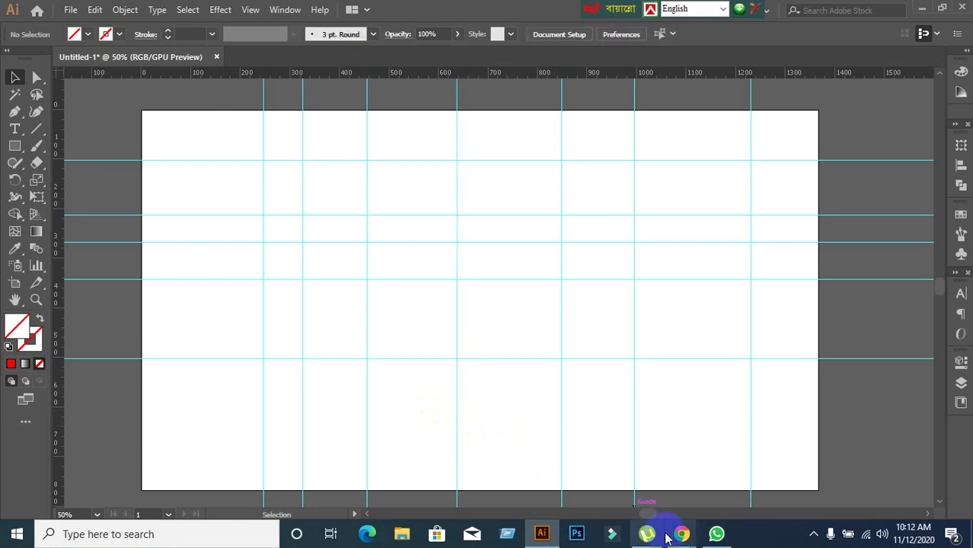
pyautogui.moveTo(681, 534)
pyautogui.click(609, 495)
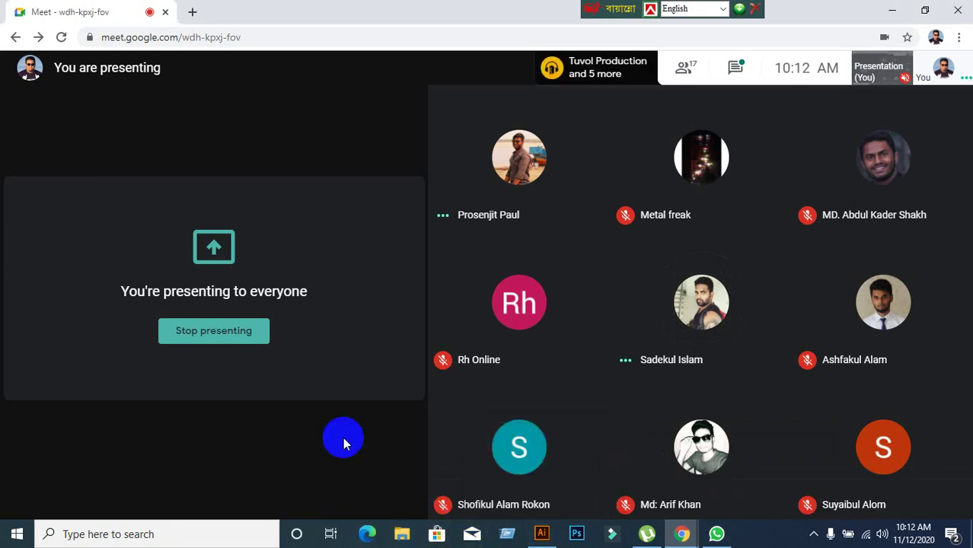
pyautogui.moveTo(239, 480)
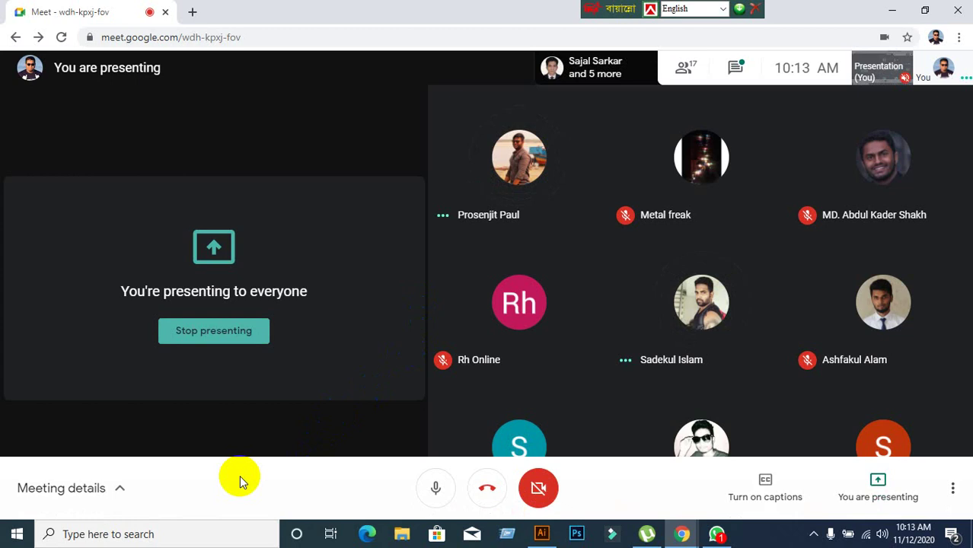
# Step: Toggle the guides off and on with Ctrl+;, leaving them visible, then minimise Illustrator
pyautogui.click(542, 534)
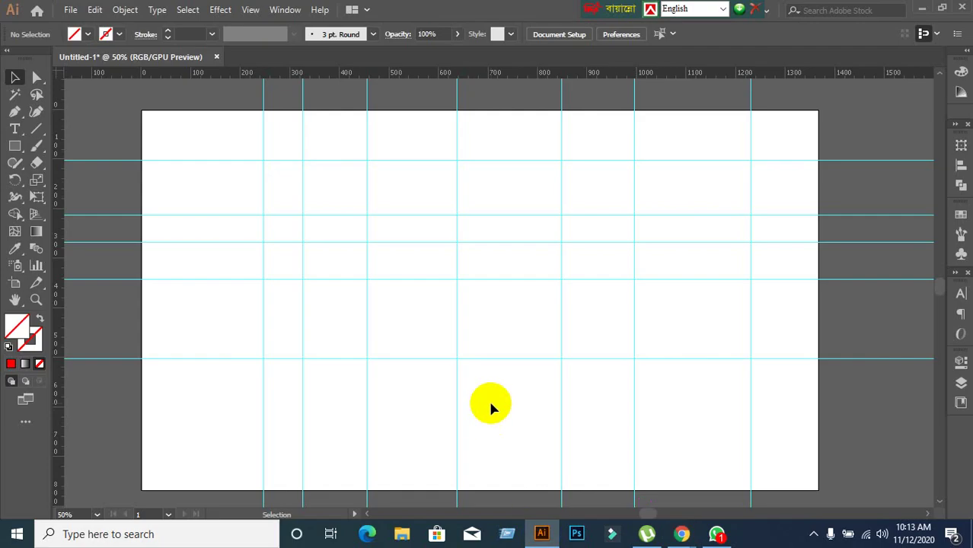
pyautogui.hotkey('ctrl', ';')
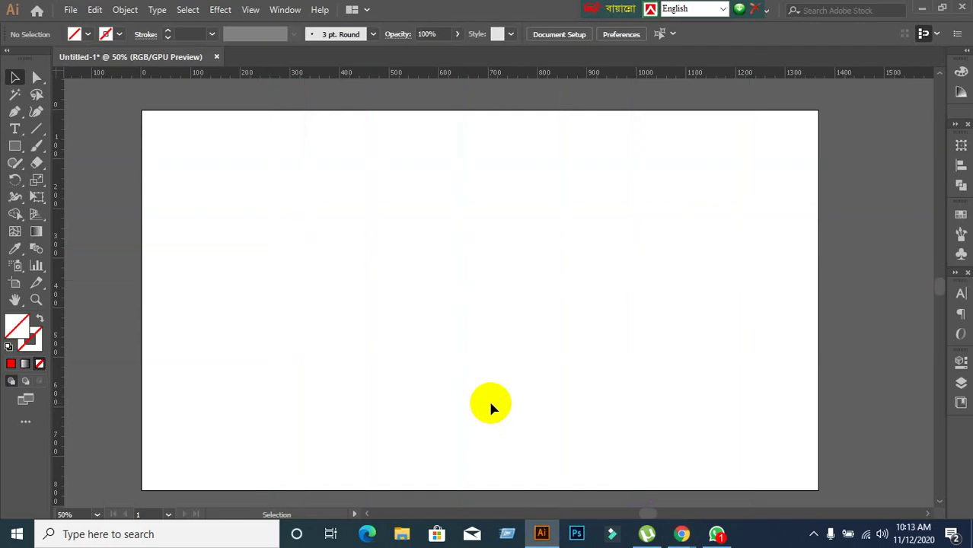
pyautogui.hotkey('ctrl', ';')
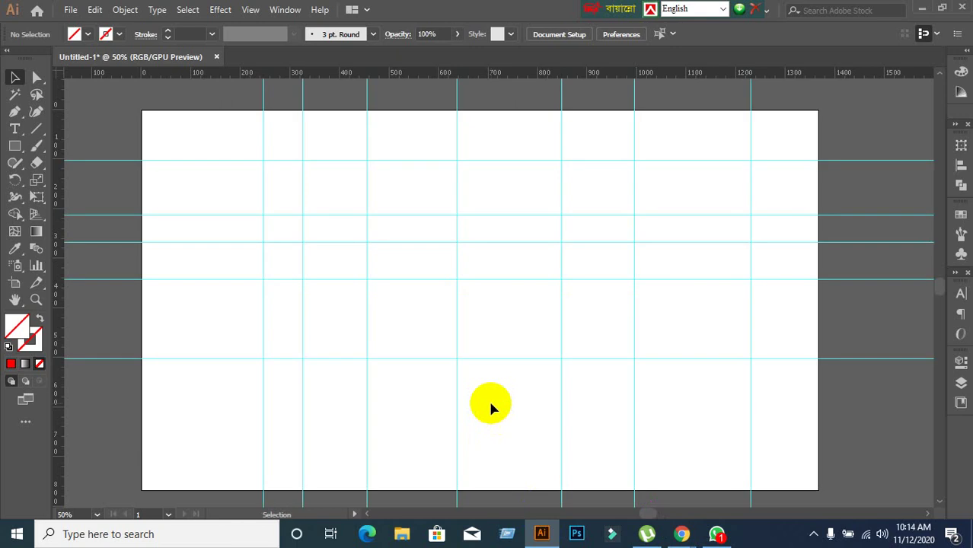
pyautogui.press('a')
pyautogui.hotkey('ctrl', ';')
pyautogui.press('v')
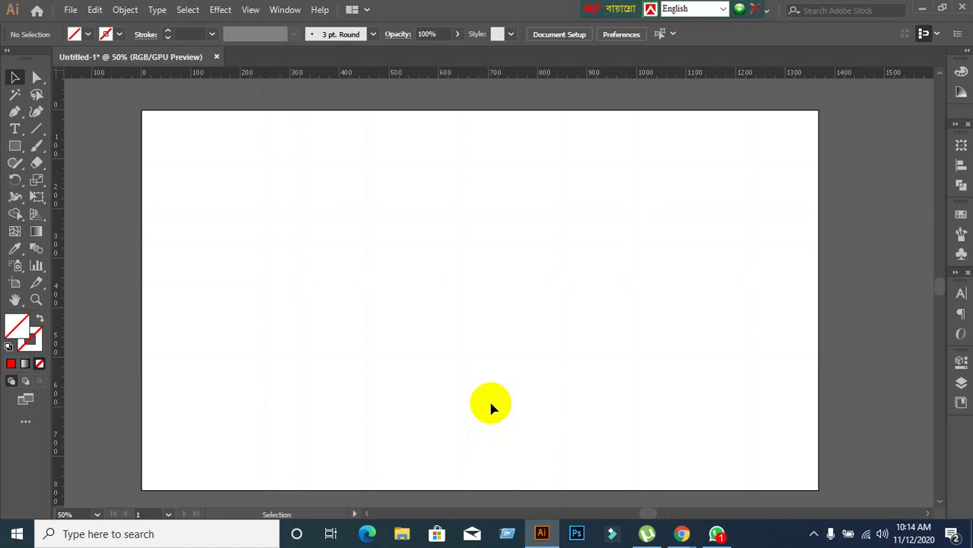
pyautogui.hotkey('ctrl', ';')
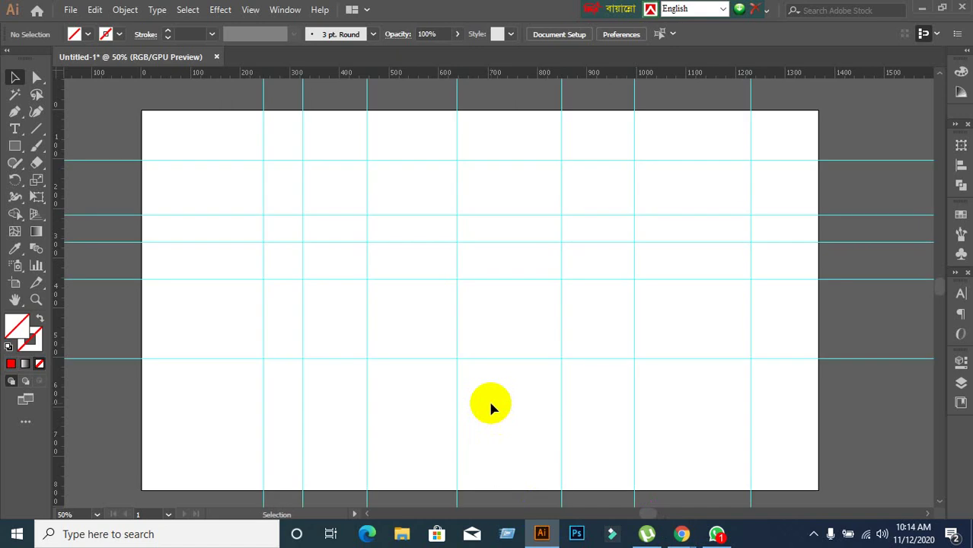
pyautogui.click(921, 8)
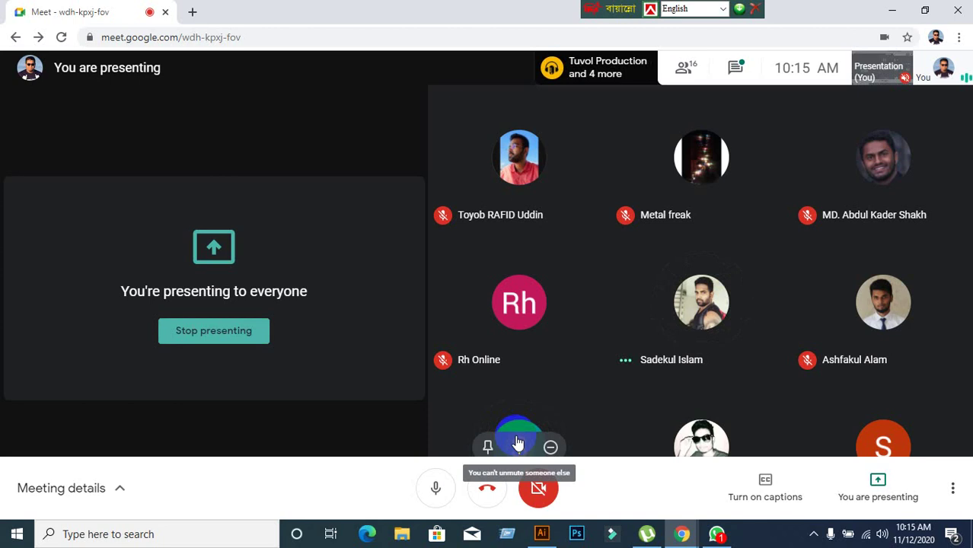
# Step: Check the Meet participant grid, then bring the Illustrator guide-grid document back to the front
pyautogui.moveTo(470, 399)
pyautogui.click(86, 538)
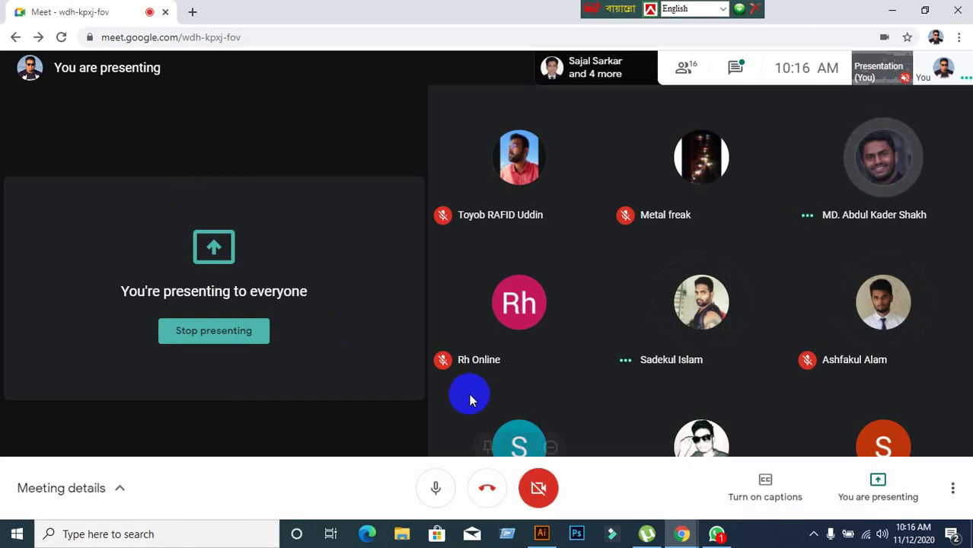
pyautogui.click(543, 535)
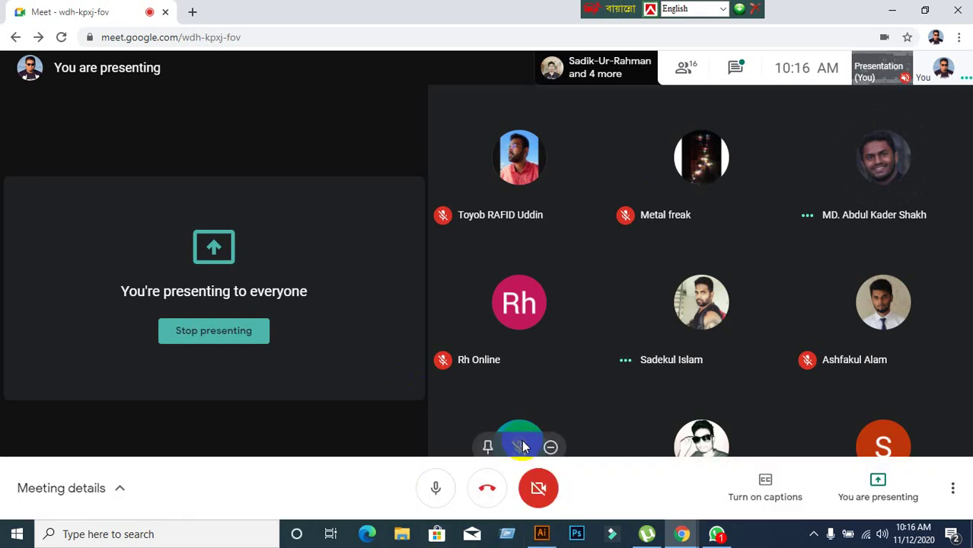
pyautogui.click(544, 535)
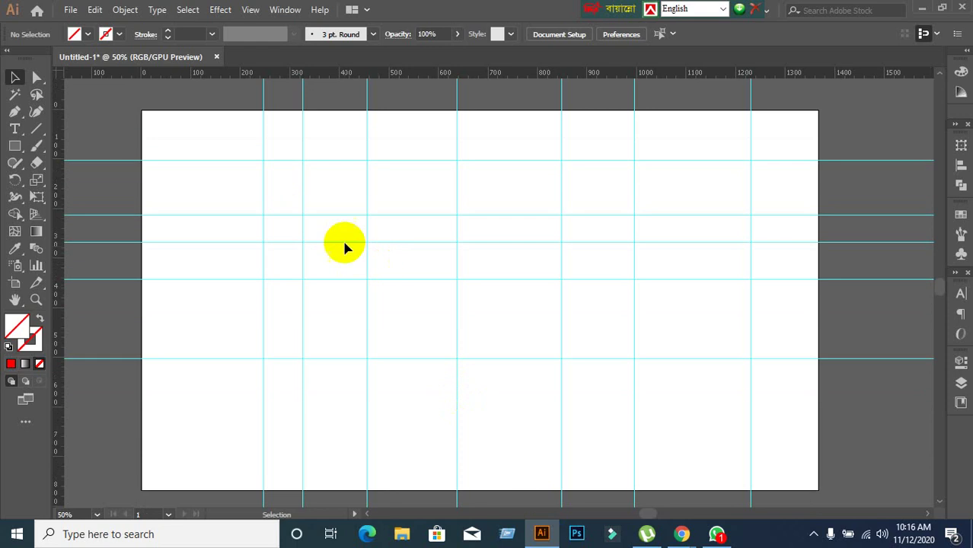
# Step: Delete the vertical guides one by one, starting near the artboard's left edge
pyautogui.scroll(1, 362, 239)
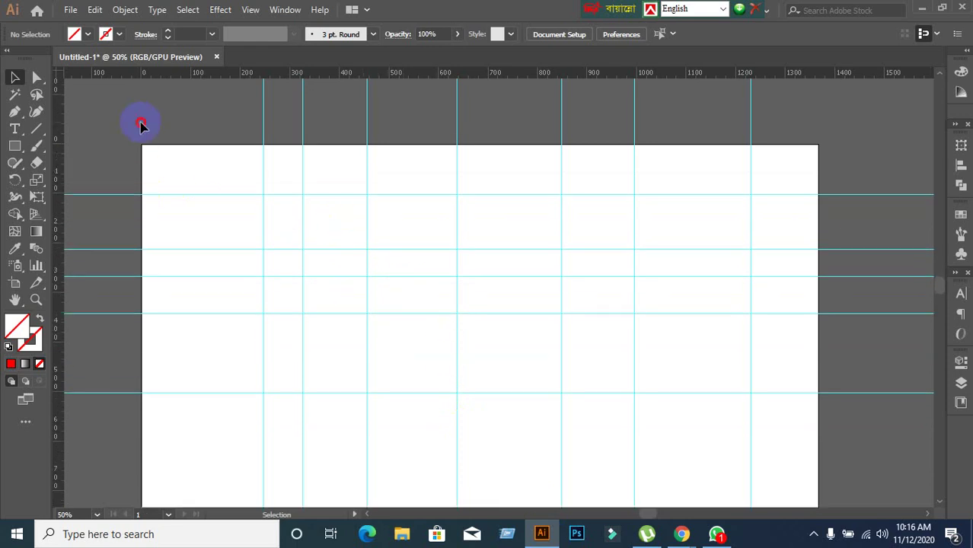
pyautogui.moveTo(139, 124)
pyautogui.mouseDown()
pyautogui.moveTo(510, 335)
pyautogui.moveTo(824, 445)
pyautogui.mouseUp()
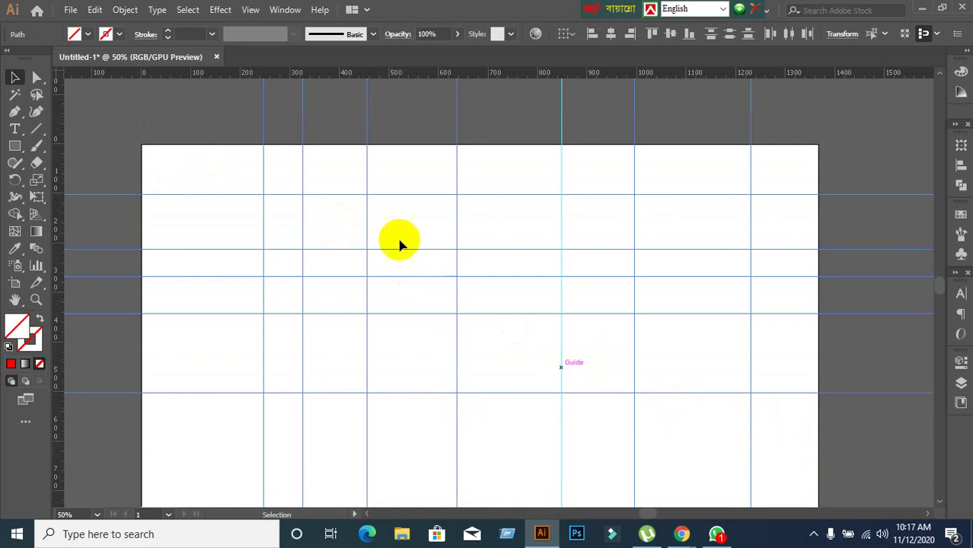
pyautogui.click(242, 146)
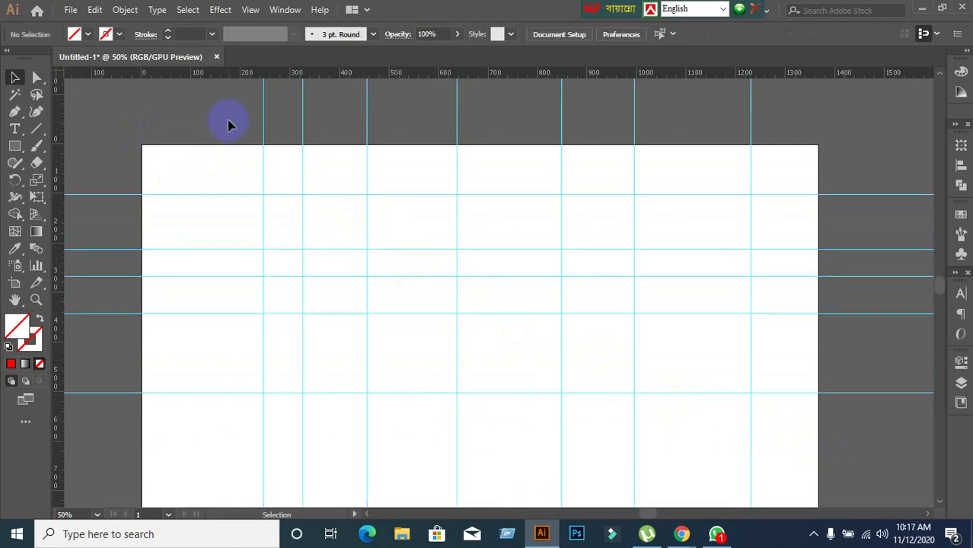
pyautogui.click(264, 147)
pyautogui.press('Delete')
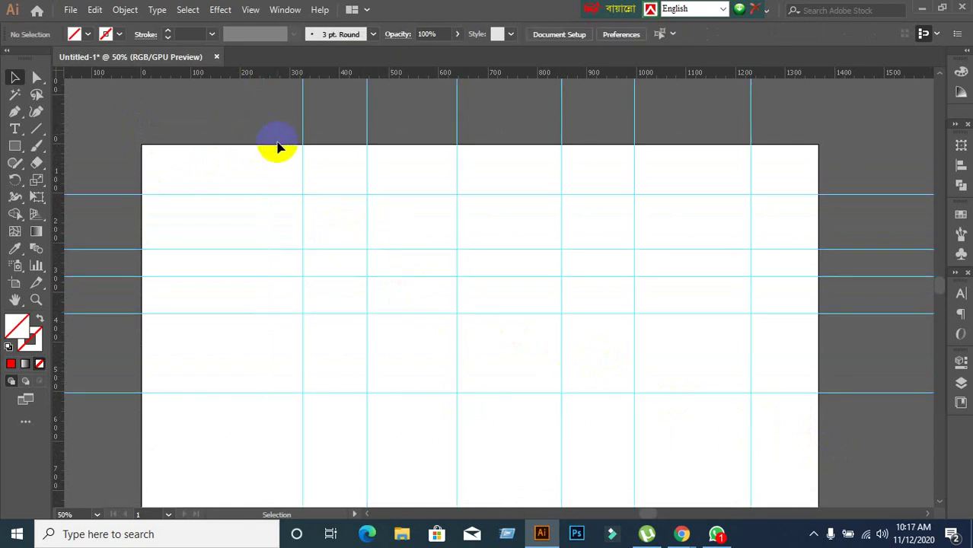
pyautogui.click(304, 166)
pyautogui.press('Delete')
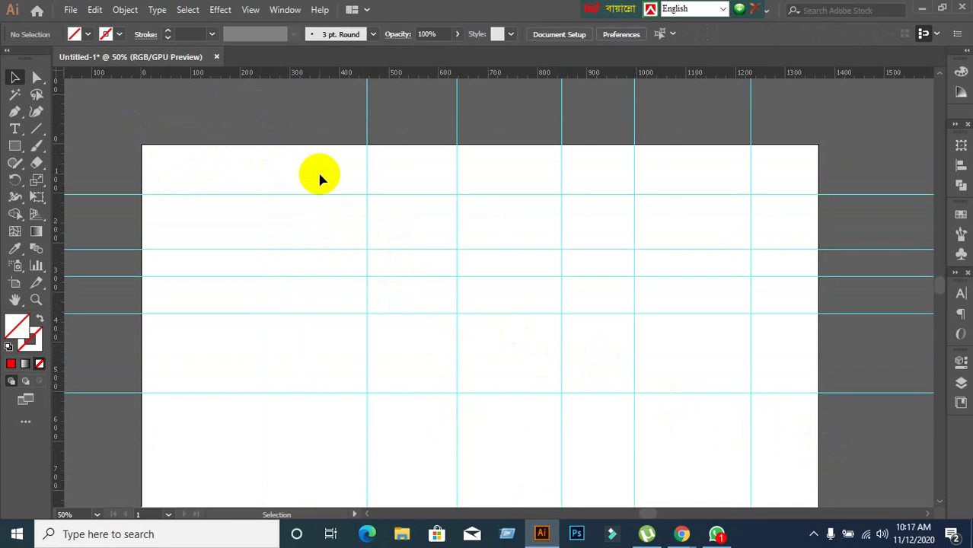
pyautogui.moveTo(347, 131); pyautogui.dragTo(508, 154)
pyautogui.press('Delete')
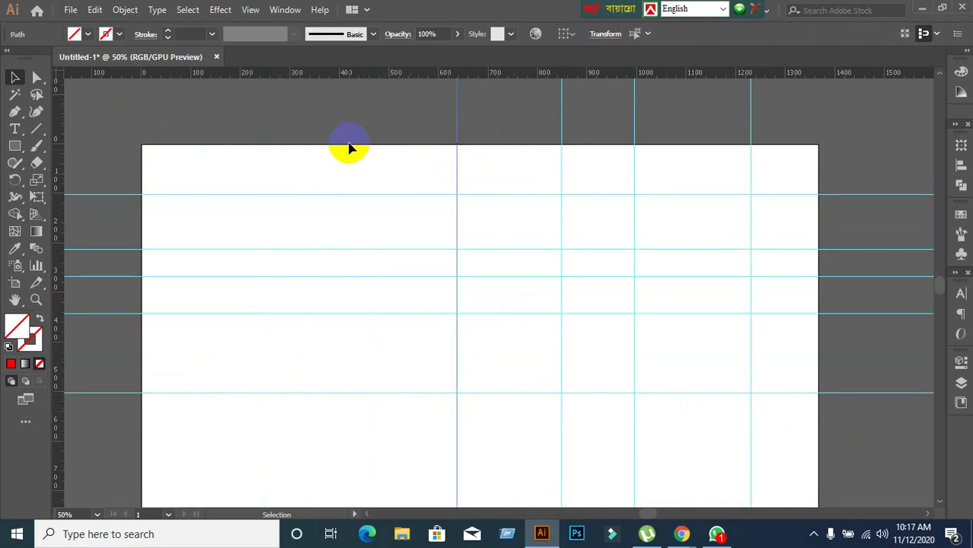
pyautogui.press('Delete')
# Step: Marquee-select all remaining guides across the artboard and delete them
pyautogui.moveTo(323, 107); pyautogui.dragTo(805, 435)
pyautogui.press('Delete')
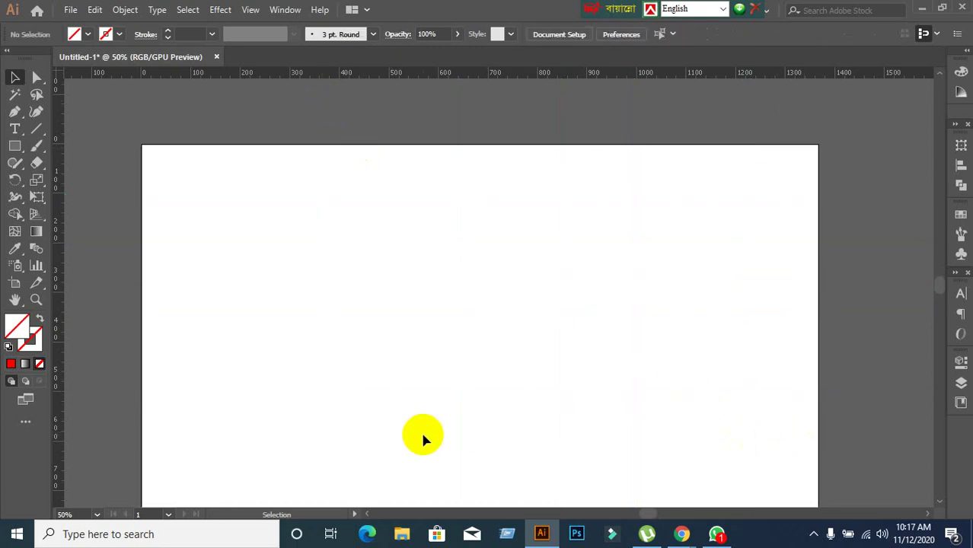
pyautogui.scroll(-1, 423, 435)
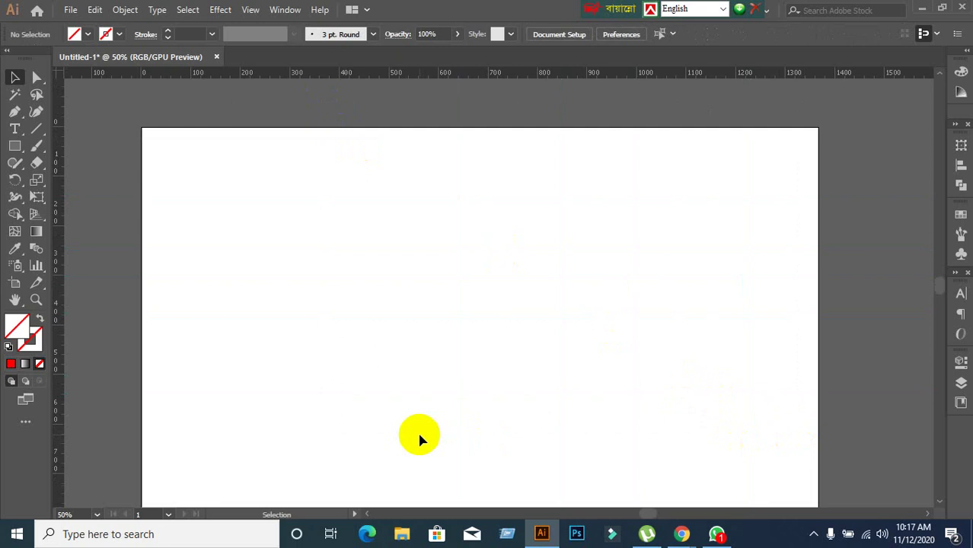
pyautogui.scroll(-1, 472, 386)
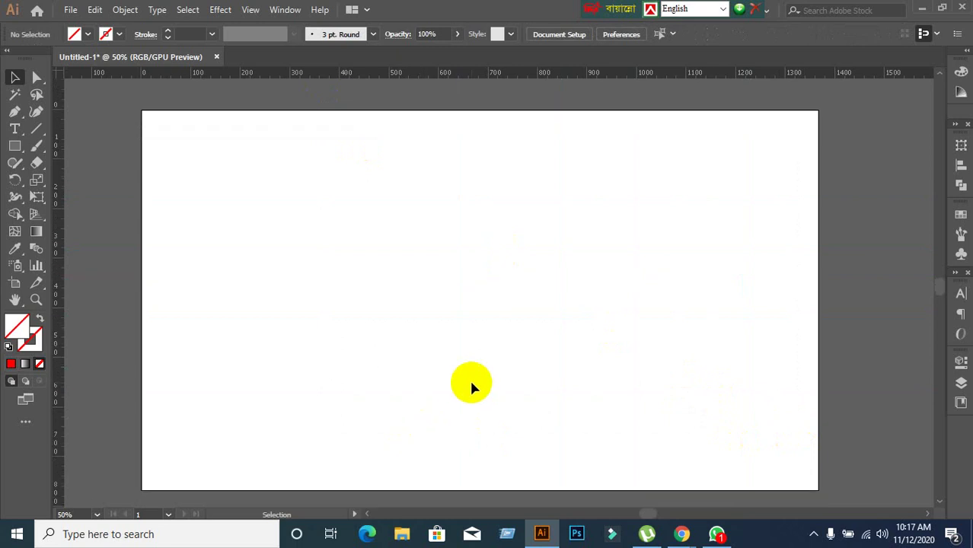
pyautogui.moveTo(682, 535)
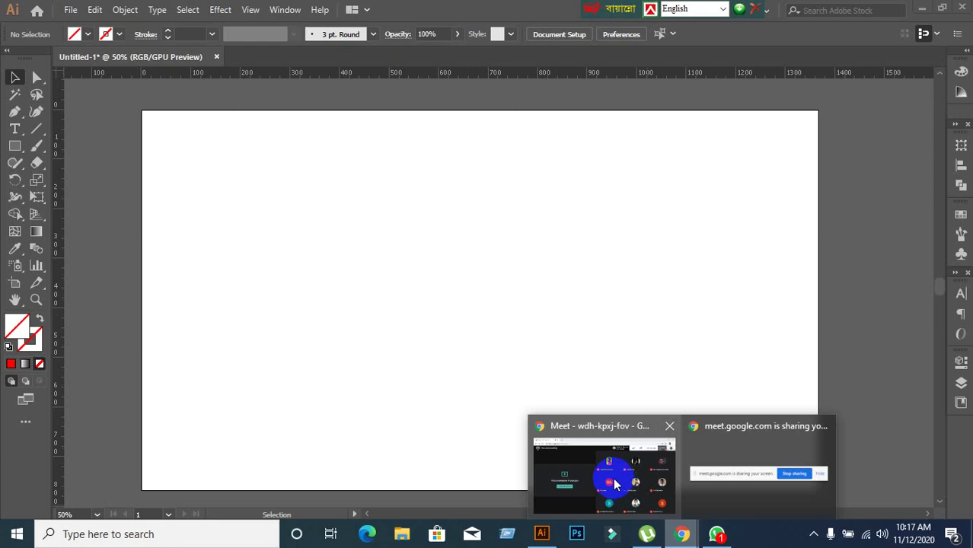
pyautogui.click(613, 483)
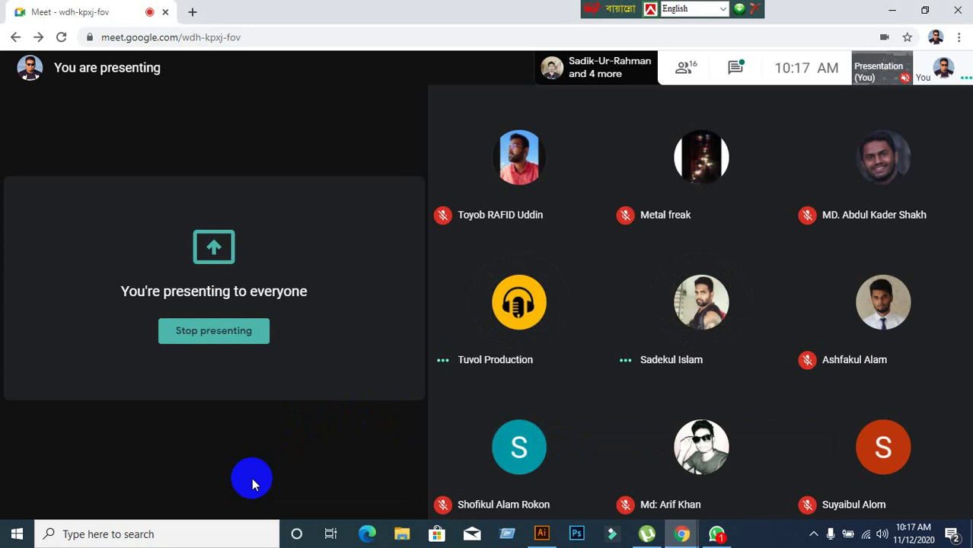
pyautogui.moveTo(519, 303)
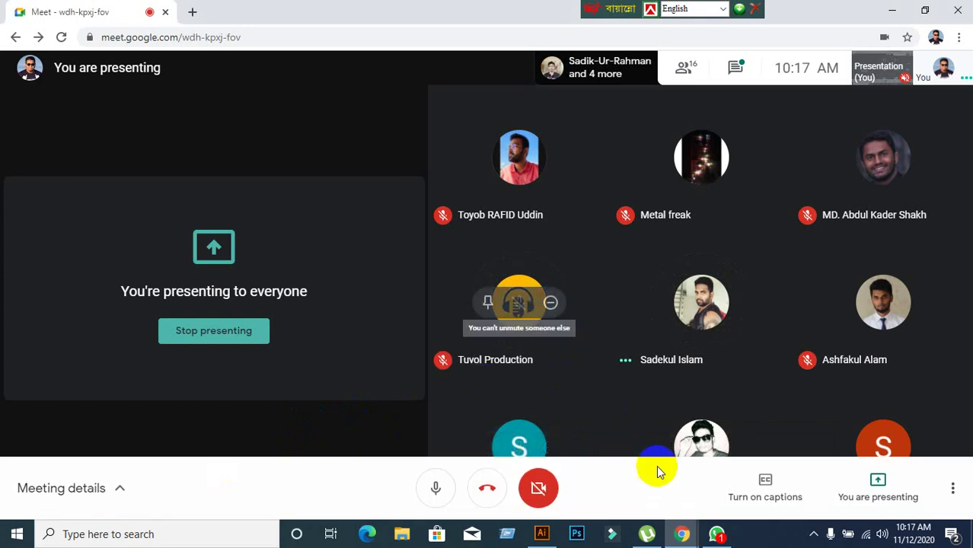
pyautogui.click(542, 533)
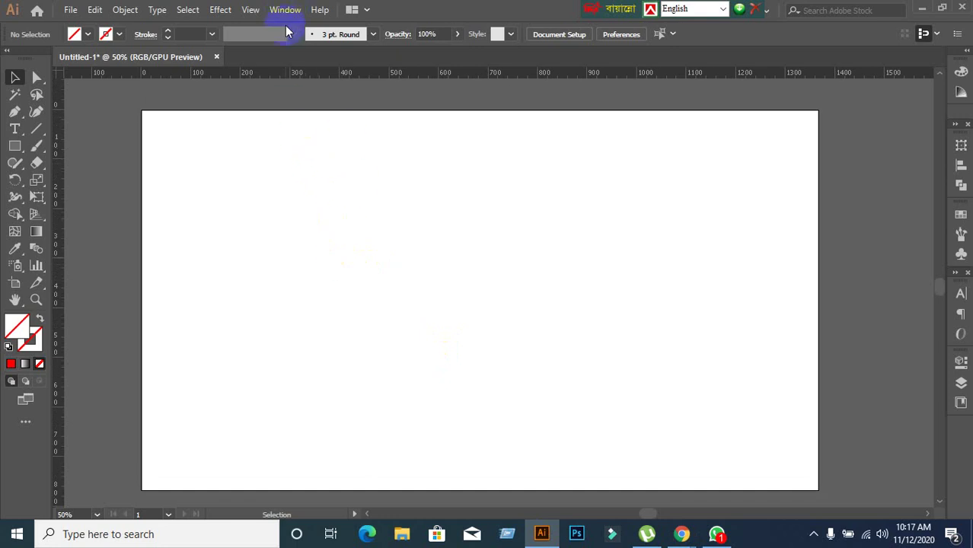
pyautogui.click(286, 11)
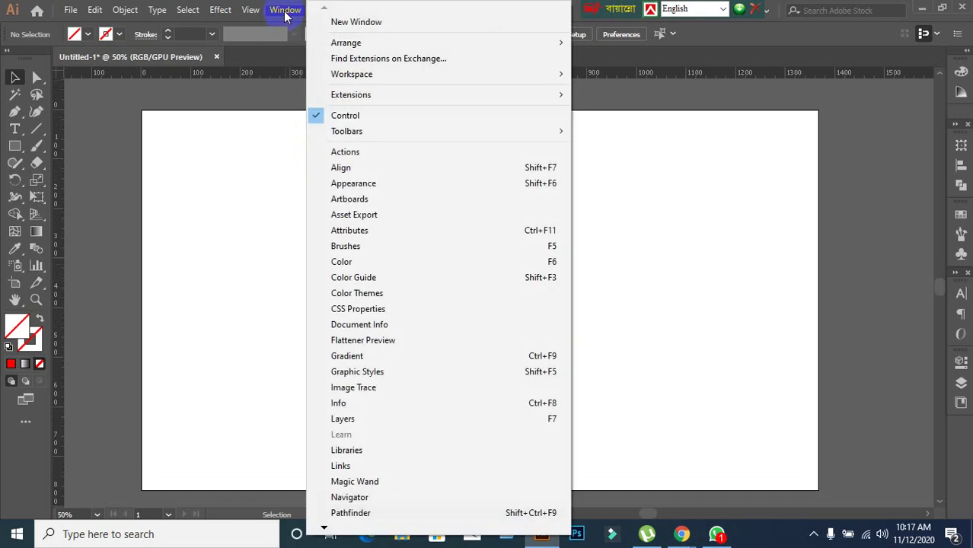
pyautogui.click(324, 527)
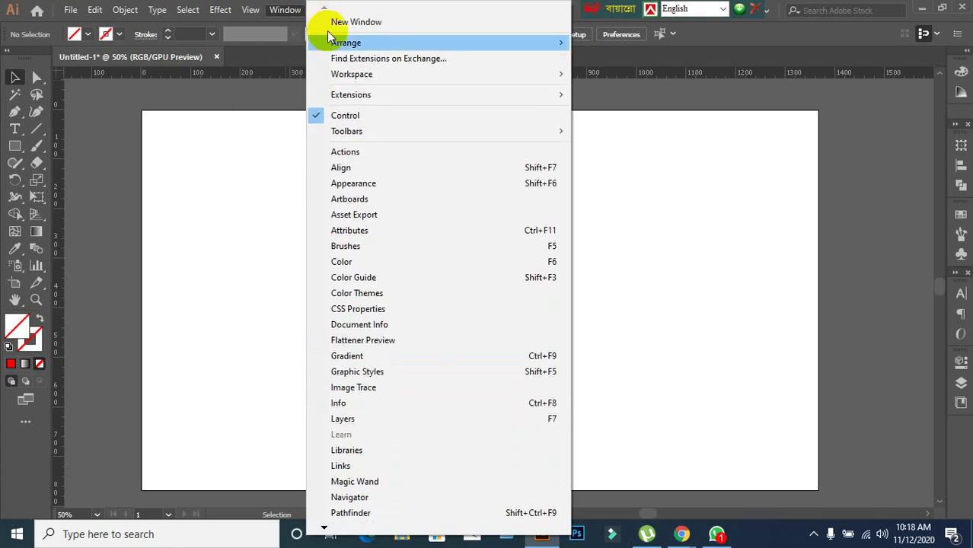
pyautogui.click(328, 531)
pyautogui.click(328, 531)
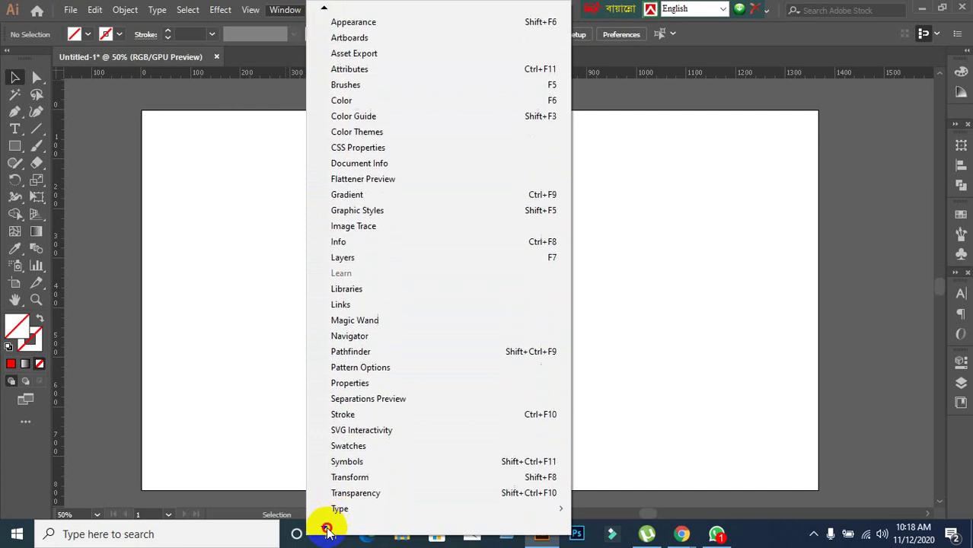
pyautogui.click(328, 531)
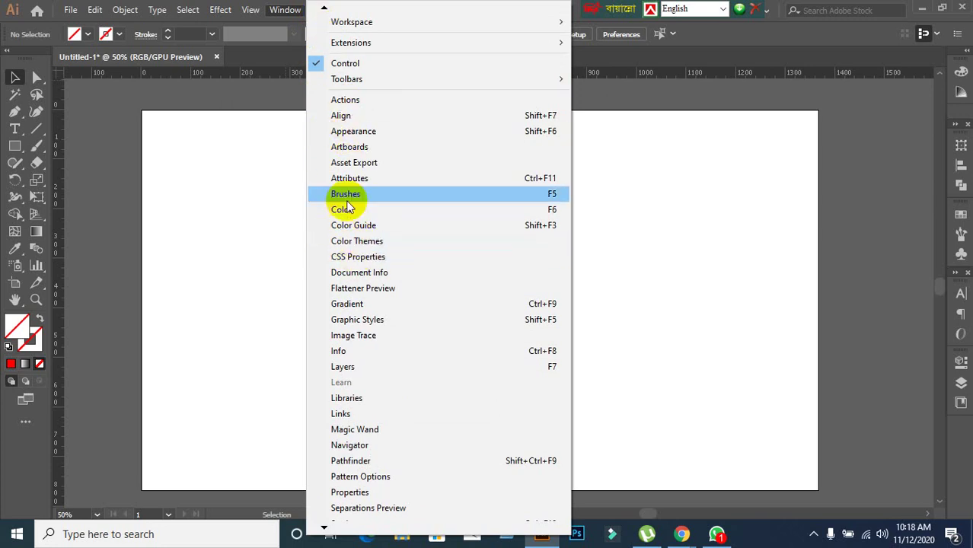
pyautogui.click(254, 13)
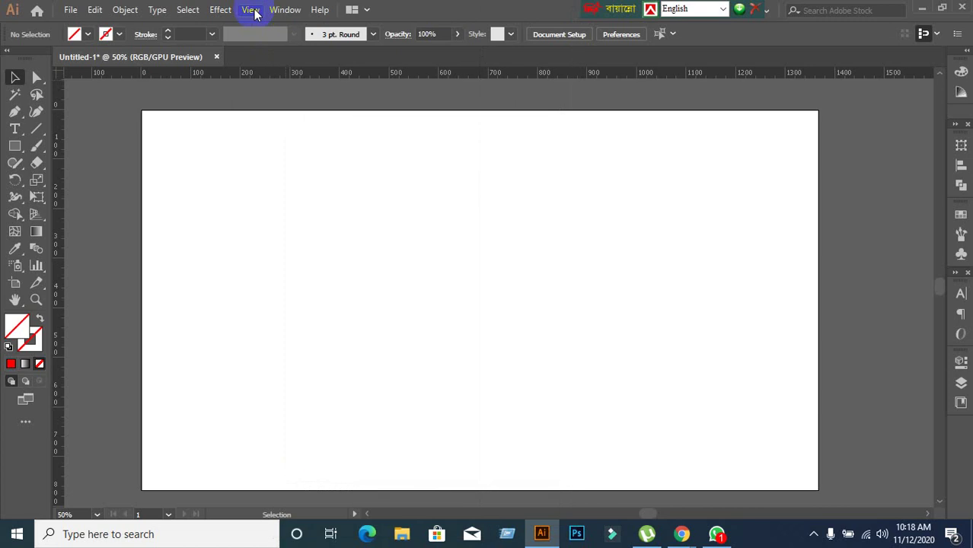
pyautogui.click(254, 14)
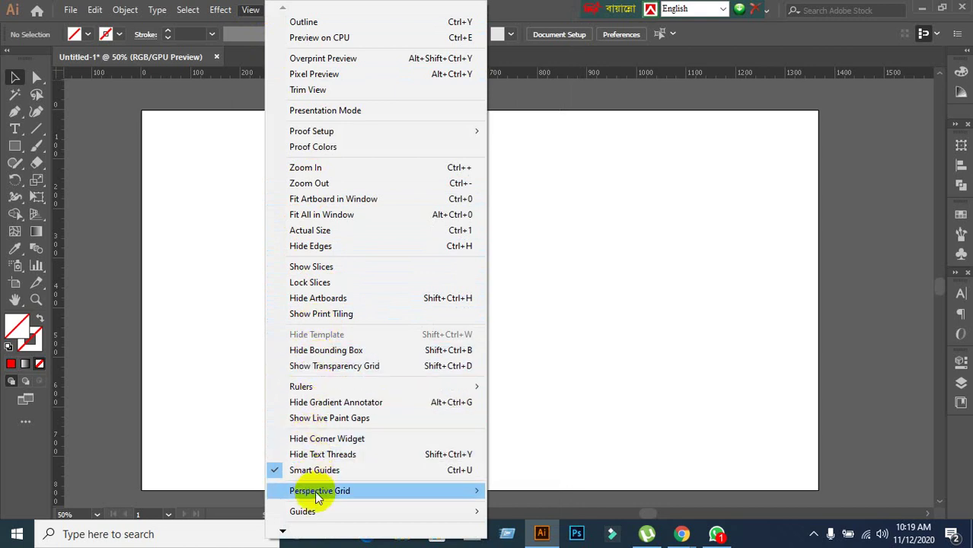
pyautogui.moveTo(320, 490)
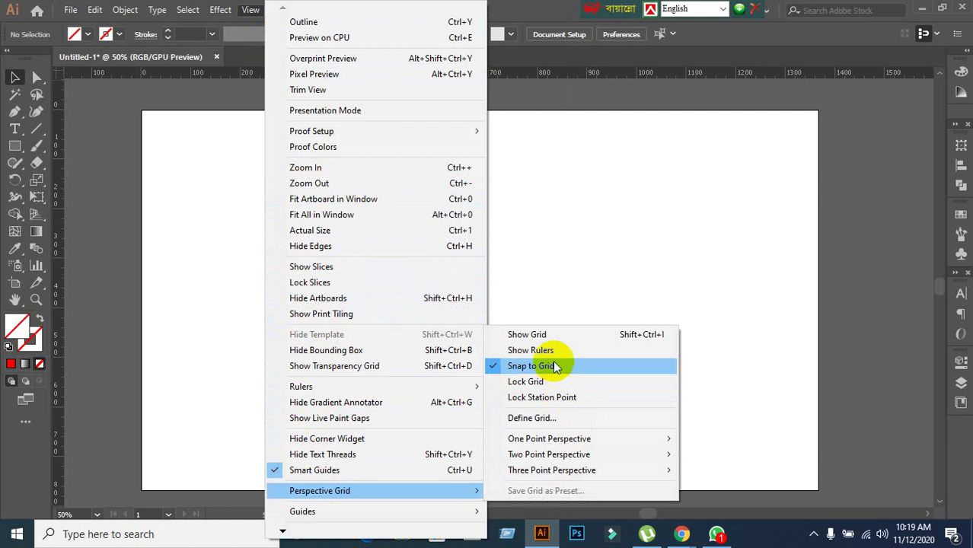
pyautogui.click(546, 338)
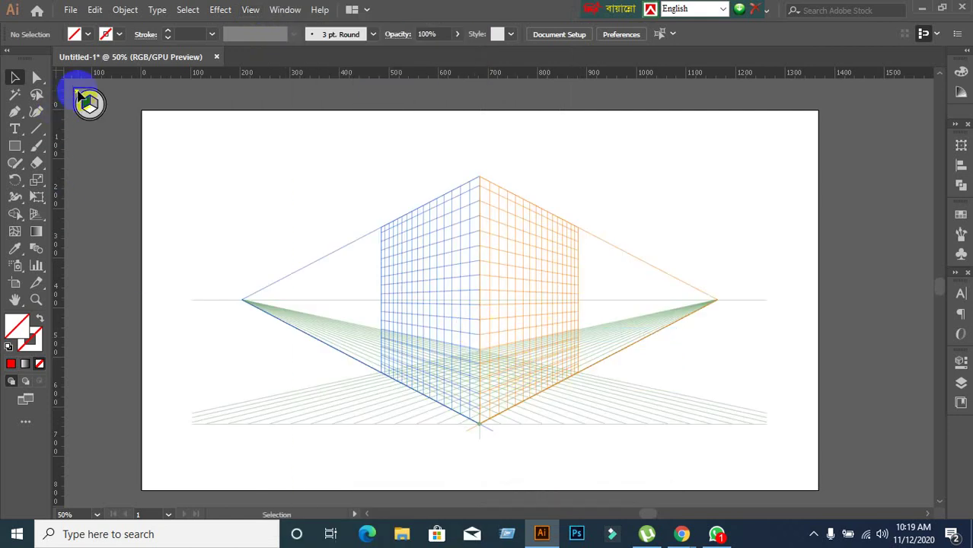
pyautogui.hotkey('ctrl', 'shift', 'i')
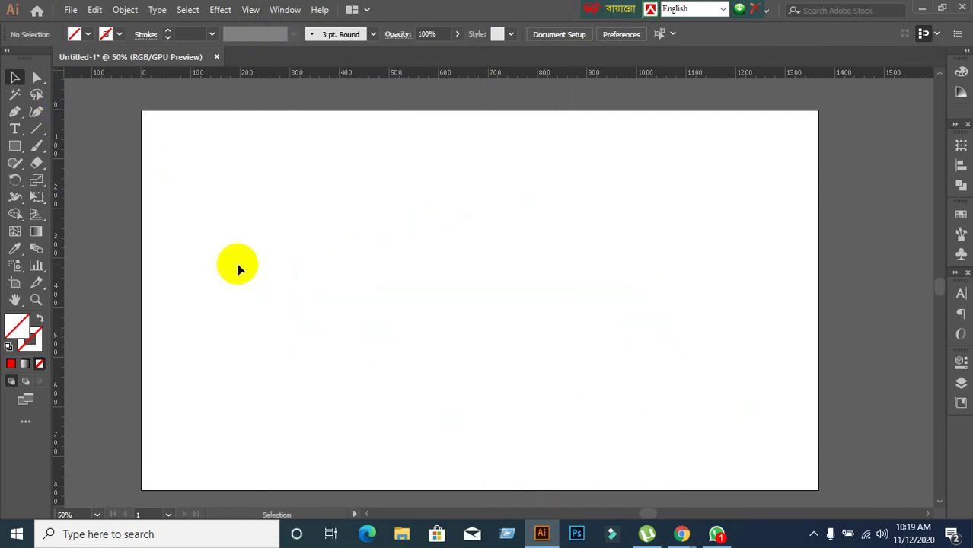
# Step: Turn on View > Show Grid so a square grid covers artboard and pasteboard
pyautogui.click(248, 9)
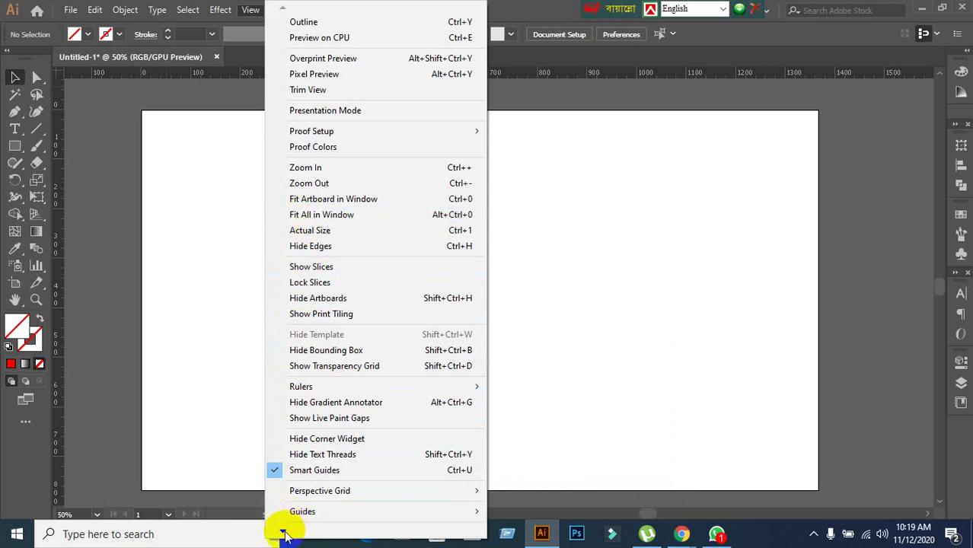
pyautogui.moveTo(282, 531)
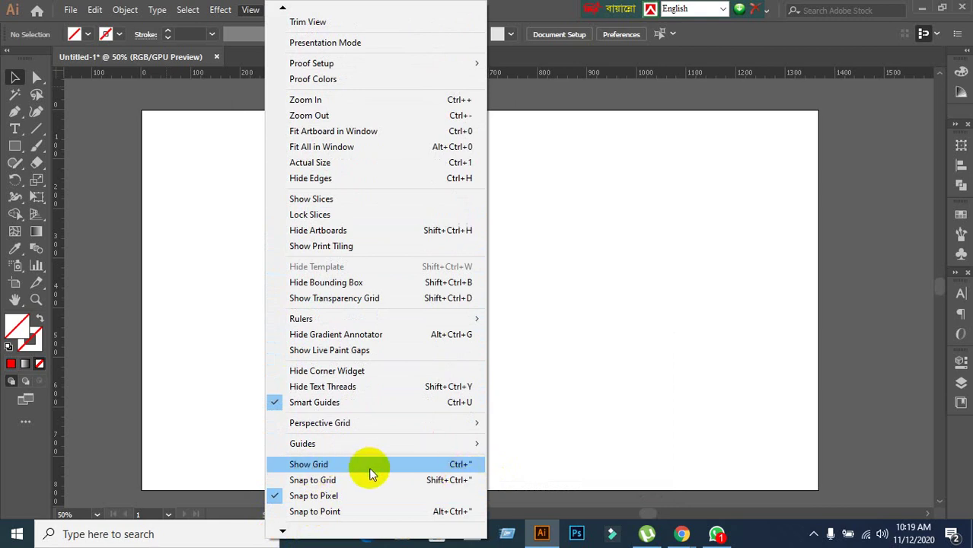
pyautogui.click(315, 463)
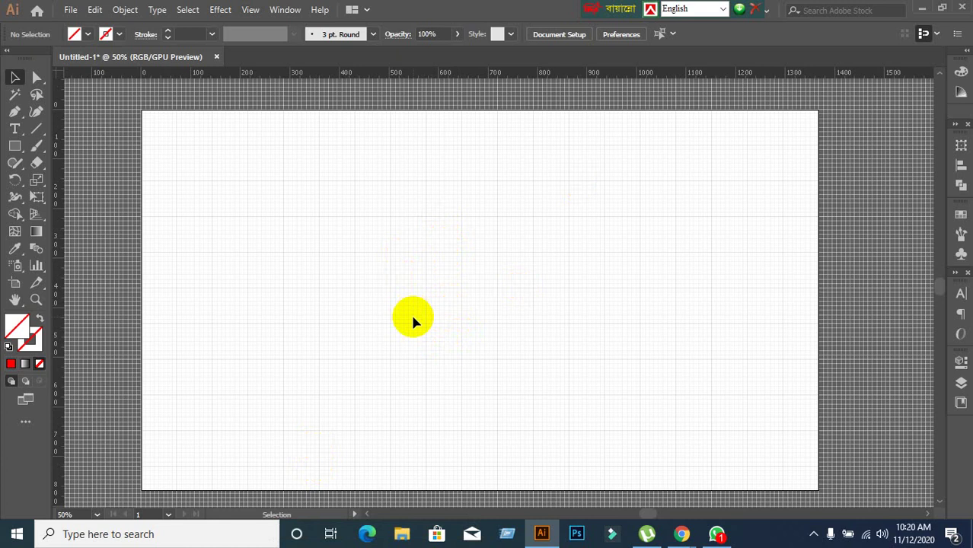
pyautogui.click(210, 64)
pyautogui.click(254, 10)
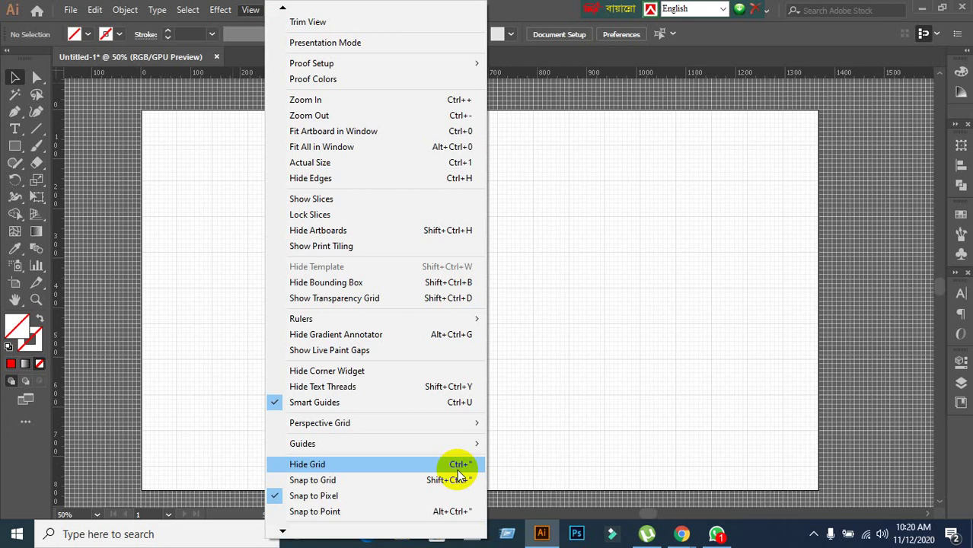
# Step: Toggle the document grid on and off, ending with it hidden over a plain artboard
pyautogui.click(614, 391)
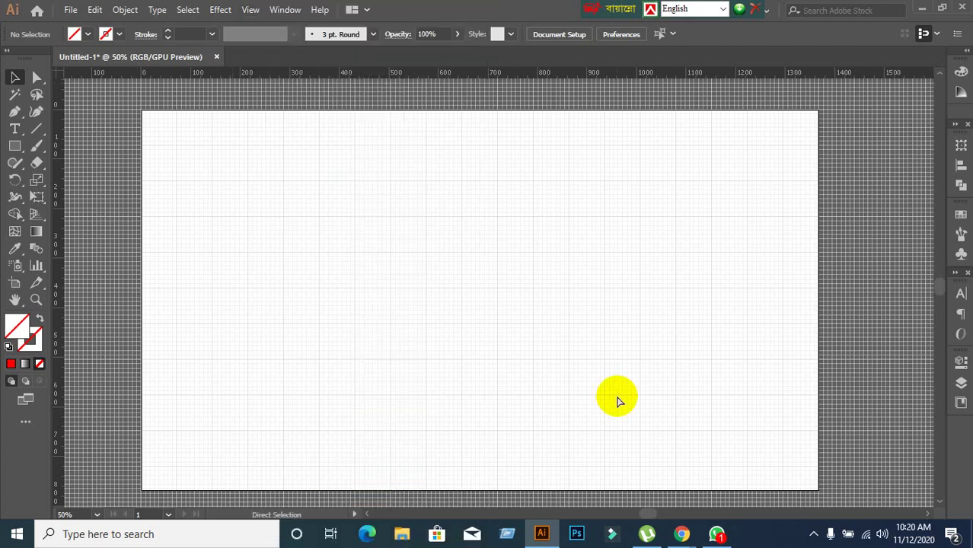
pyautogui.hotkey('ctrl', "'")
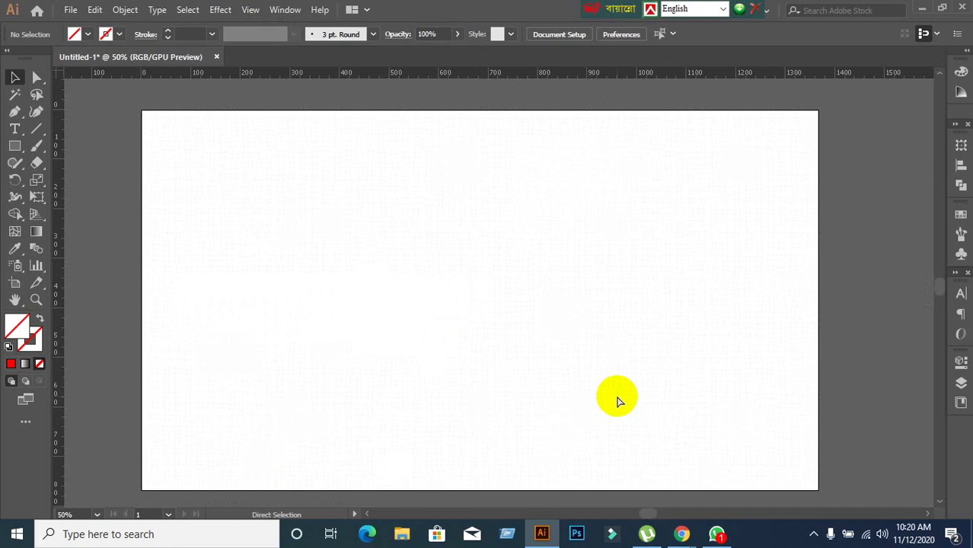
pyautogui.hotkey('ctrl', "'")
pyautogui.hotkey('ctrl', "'")
pyautogui.click(251, 10)
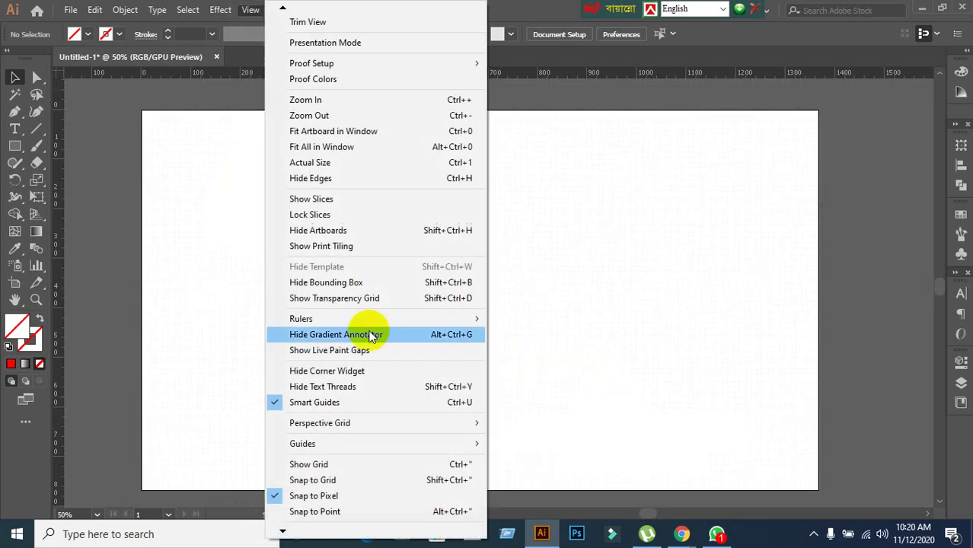
pyautogui.click(308, 465)
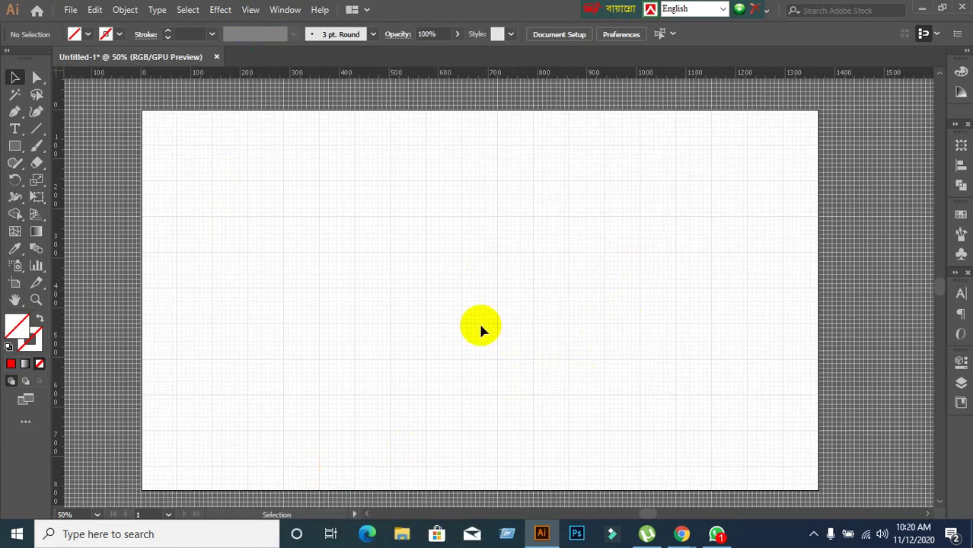
pyautogui.click(244, 10)
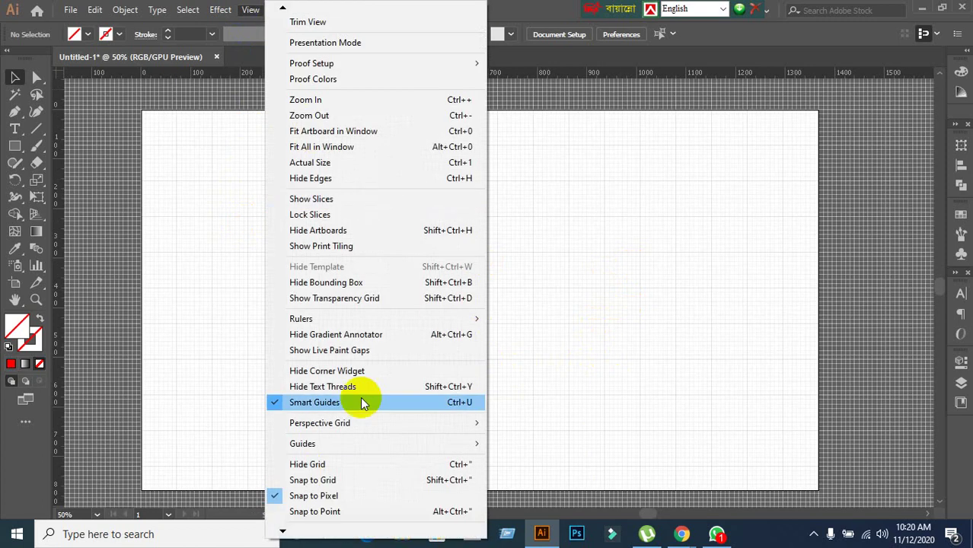
pyautogui.click(309, 465)
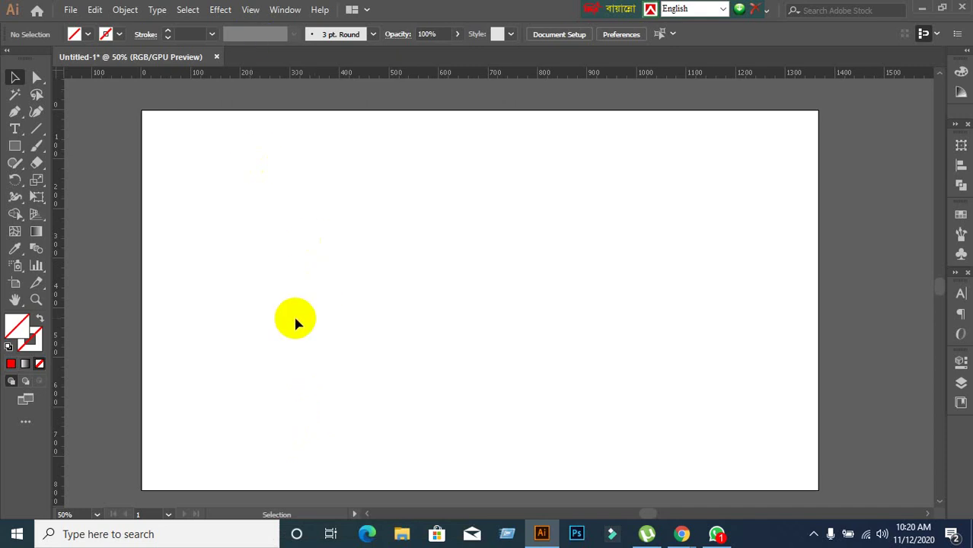
pyautogui.click(251, 9)
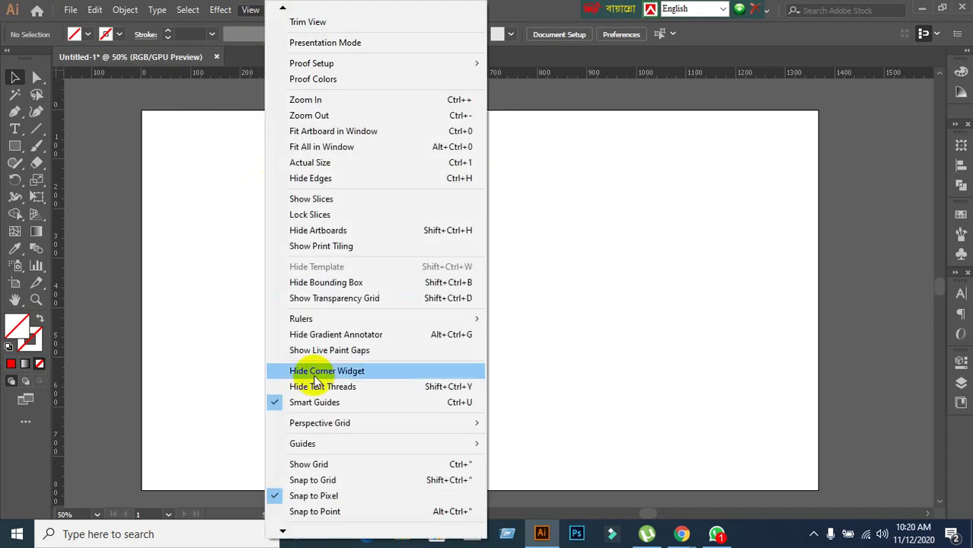
pyautogui.click(318, 466)
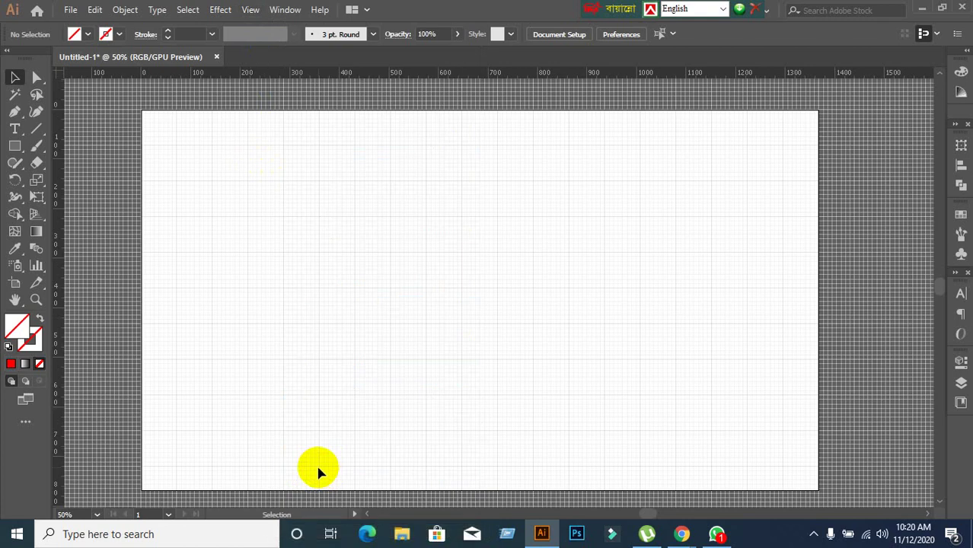
pyautogui.click(247, 9)
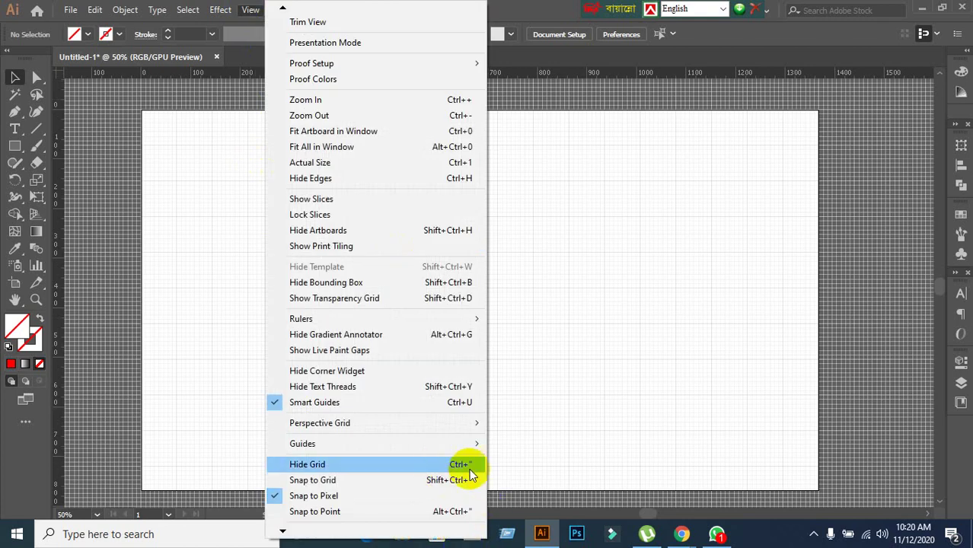
pyautogui.click(343, 464)
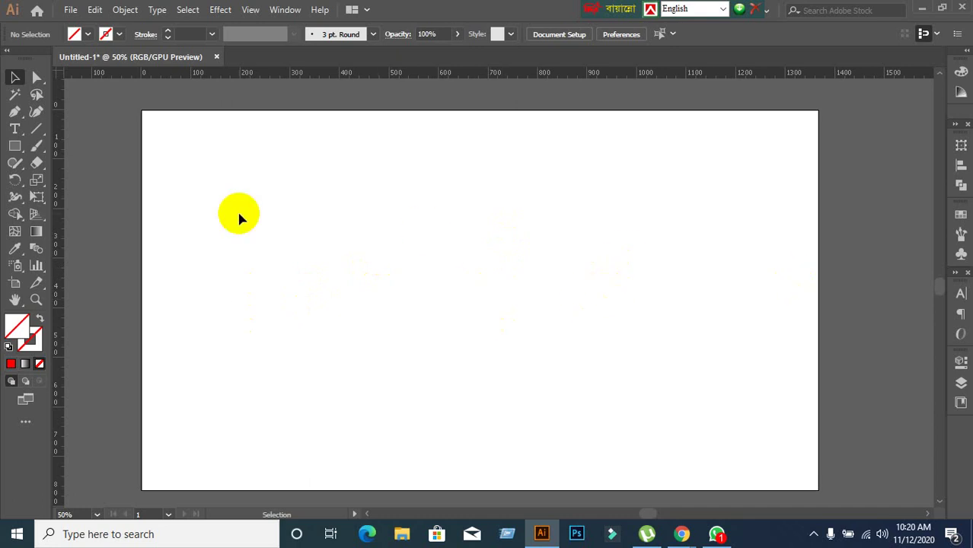
# Step: Hide the rulers with Ctrl+R and set the fill colour to pure red ff0000
pyautogui.scroll(-1, 319, 206)
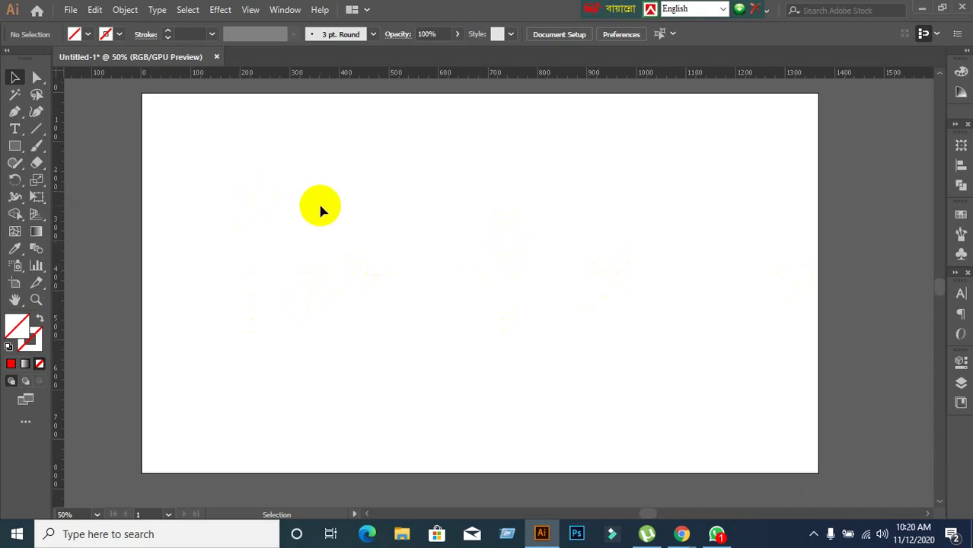
pyautogui.scroll(1, 320, 207)
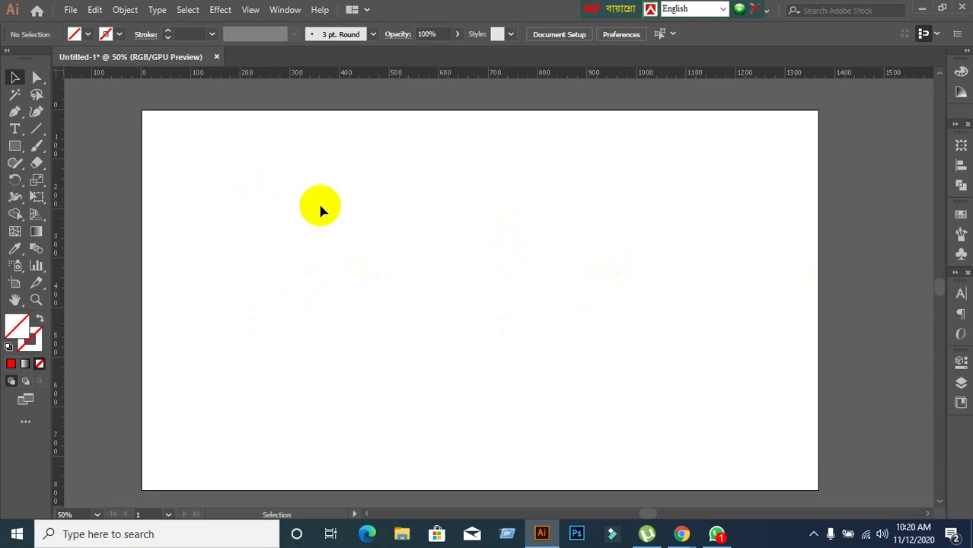
pyautogui.hotkey('ctrl', 'r')
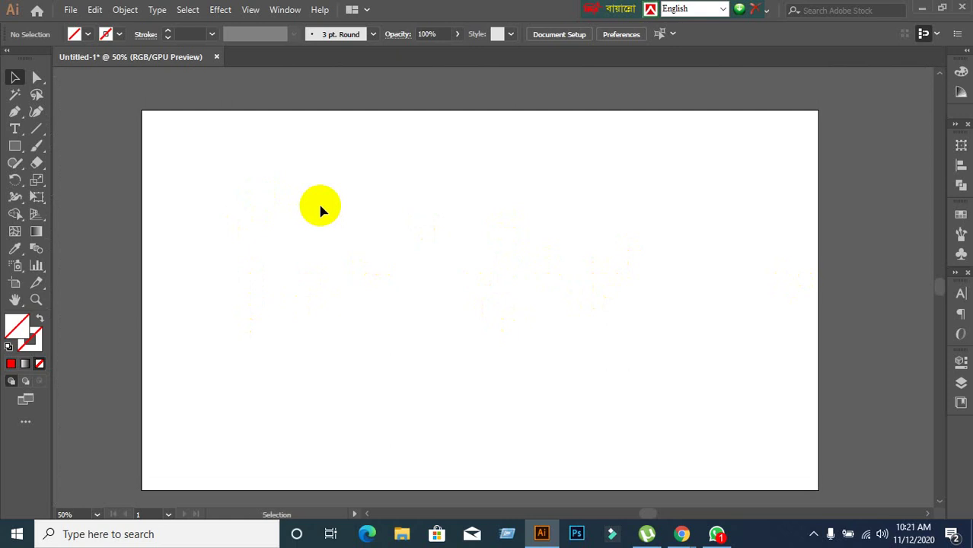
pyautogui.scroll(-1, 319, 206)
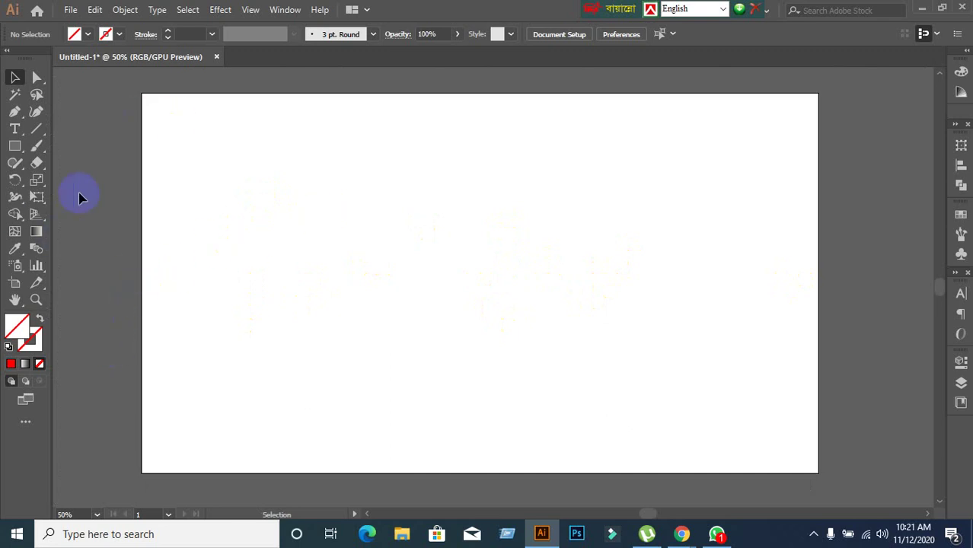
pyautogui.click(236, 240)
# Step: Draw the first red square near the artboard's top-left with the Rectangle tool
pyautogui.click(9, 365)
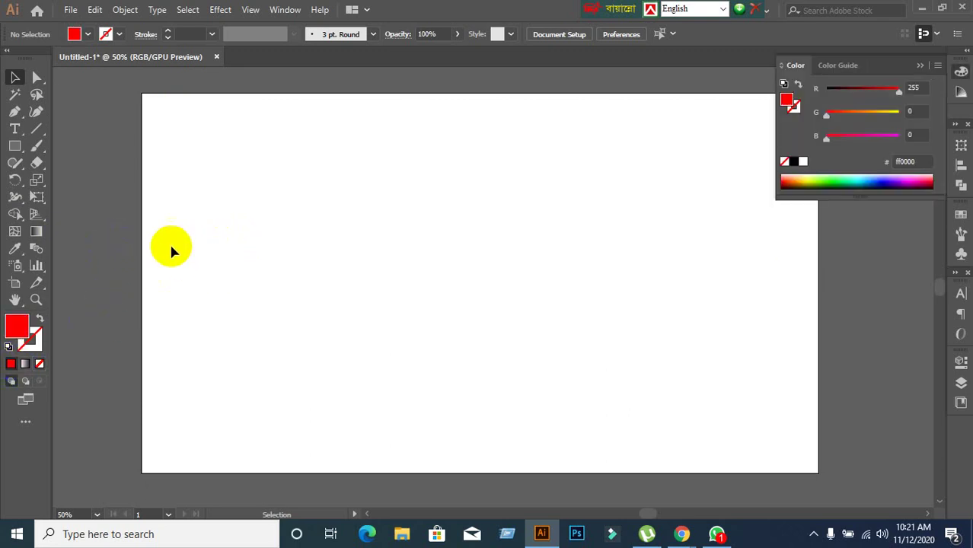
pyautogui.click(14, 146)
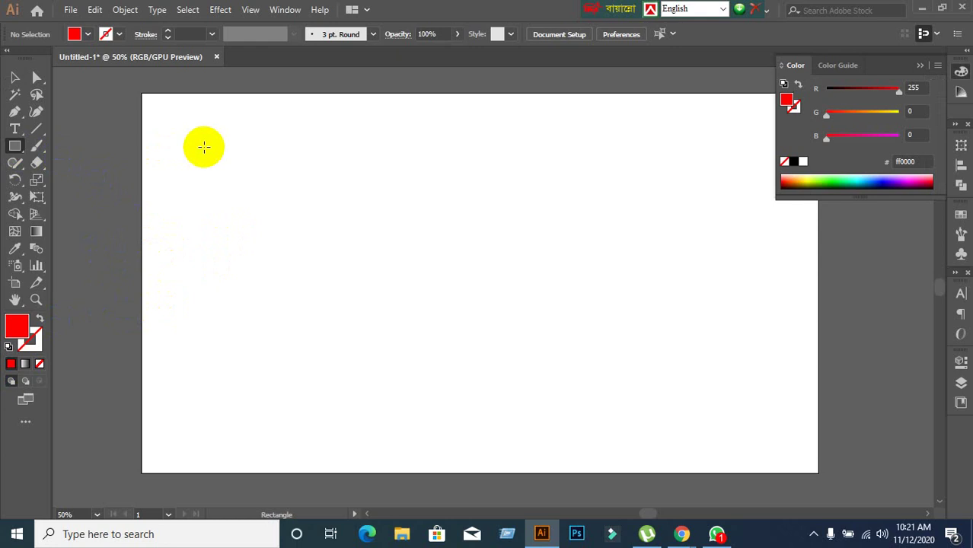
pyautogui.moveTo(204, 147); pyautogui.dragTo(284, 225)
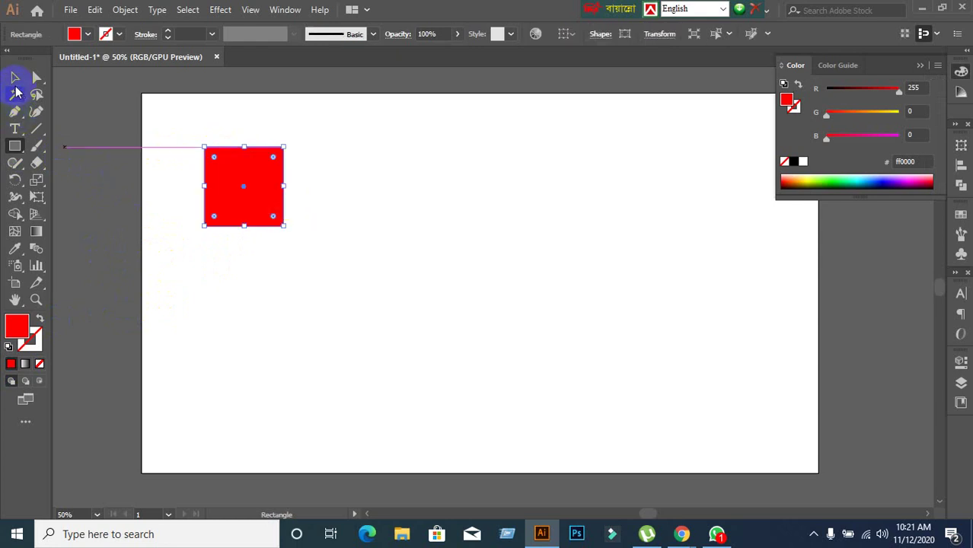
pyautogui.click(15, 78)
pyautogui.click(220, 290)
pyautogui.click(235, 221)
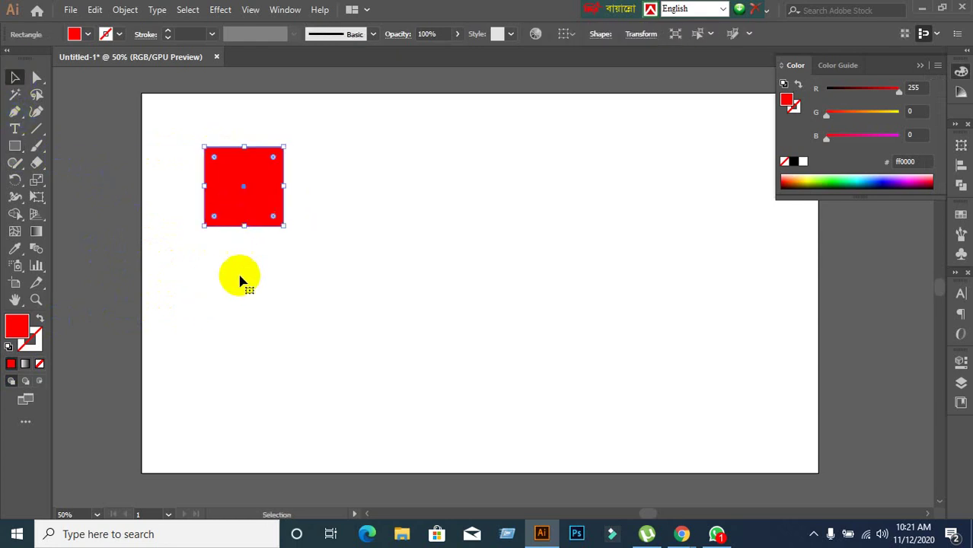
# Step: Draw five more red rectangles: top middle, lower left, lower middle, upper right, lower right
pyautogui.click(245, 329)
pyautogui.click(14, 145)
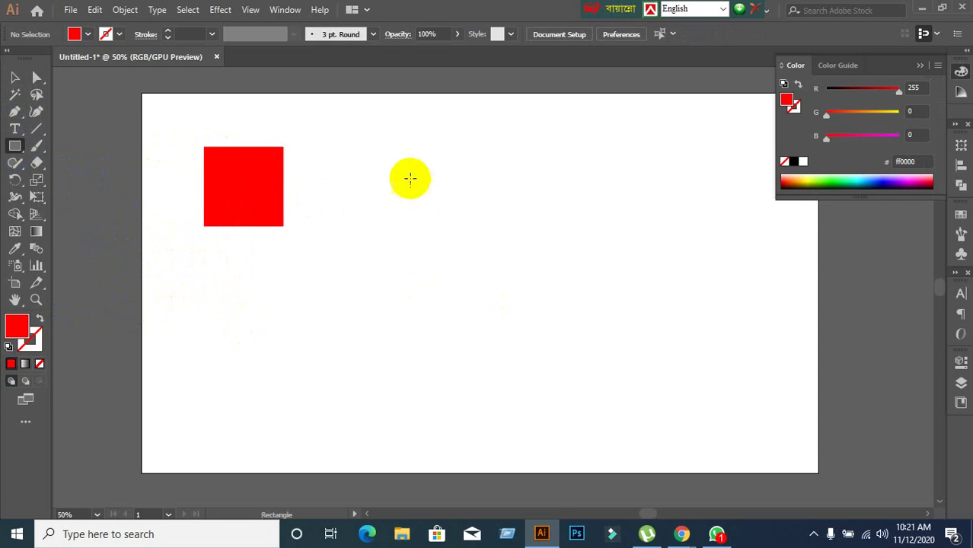
pyautogui.moveTo(401, 161); pyautogui.dragTo(492, 241)
pyautogui.moveTo(268, 303); pyautogui.dragTo(384, 390)
pyautogui.moveTo(527, 299)
pyautogui.mouseDown()
pyautogui.moveTo(588, 341)
pyautogui.moveTo(629, 392)
pyautogui.mouseUp()
pyautogui.moveTo(597, 143)
pyautogui.mouseDown()
pyautogui.moveTo(650, 182)
pyautogui.moveTo(691, 238)
pyautogui.mouseUp()
pyautogui.moveTo(698, 283); pyautogui.dragTo(798, 387)
# Step: Fill the top-left square with blue from the Fill swatches
pyautogui.click(15, 77)
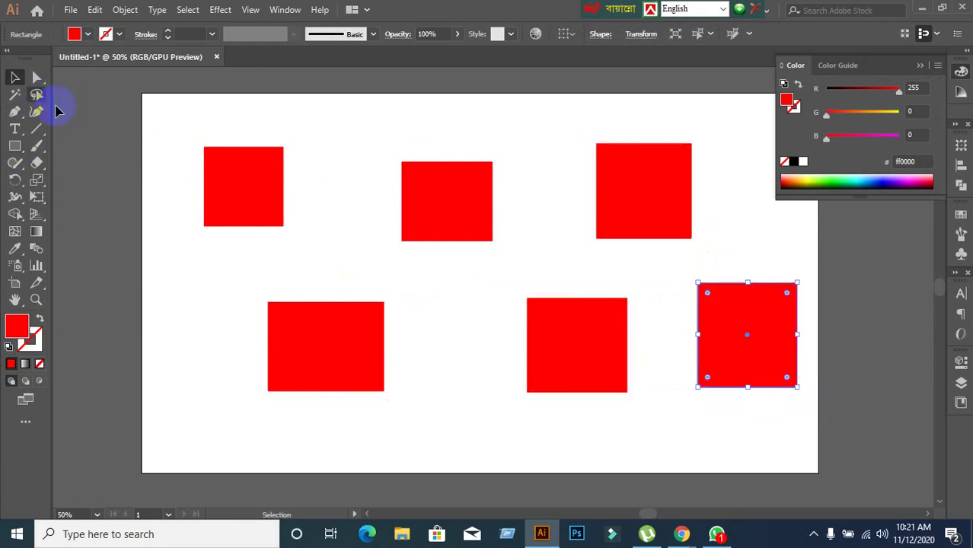
pyautogui.click(231, 206)
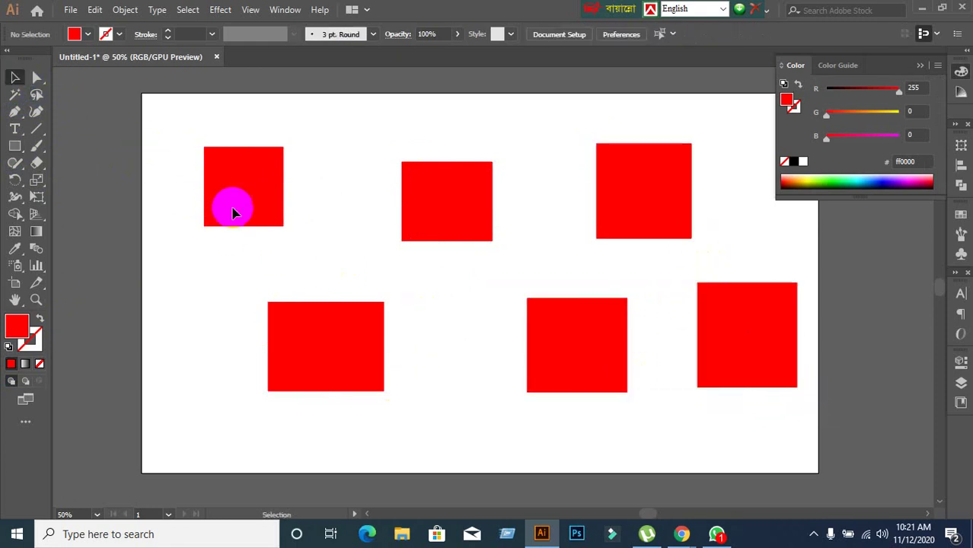
pyautogui.click(89, 36)
pyautogui.click(98, 61)
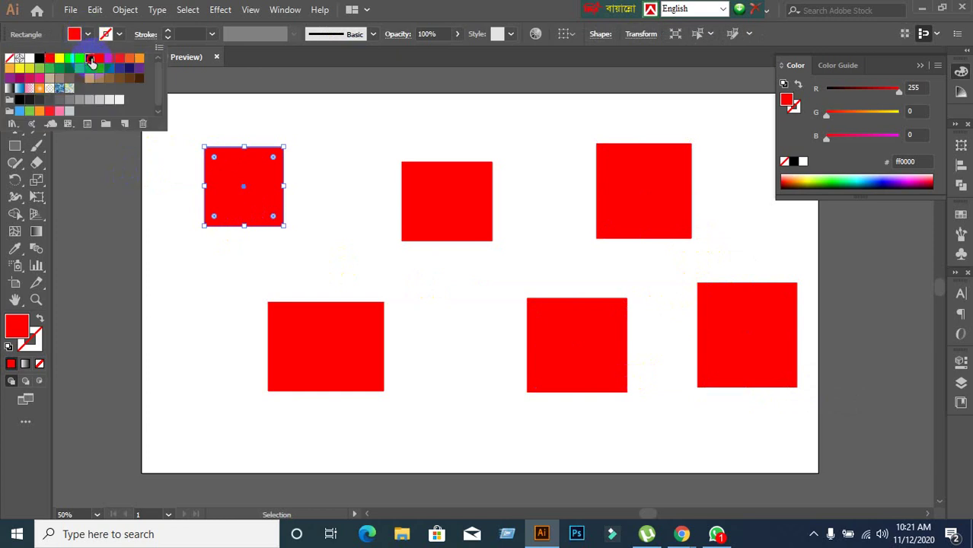
pyautogui.click(89, 59)
pyautogui.click(444, 224)
# Step: Leave isolation mode and fill the lower-left rectangle with cyan
pyautogui.doubleClick(445, 224)
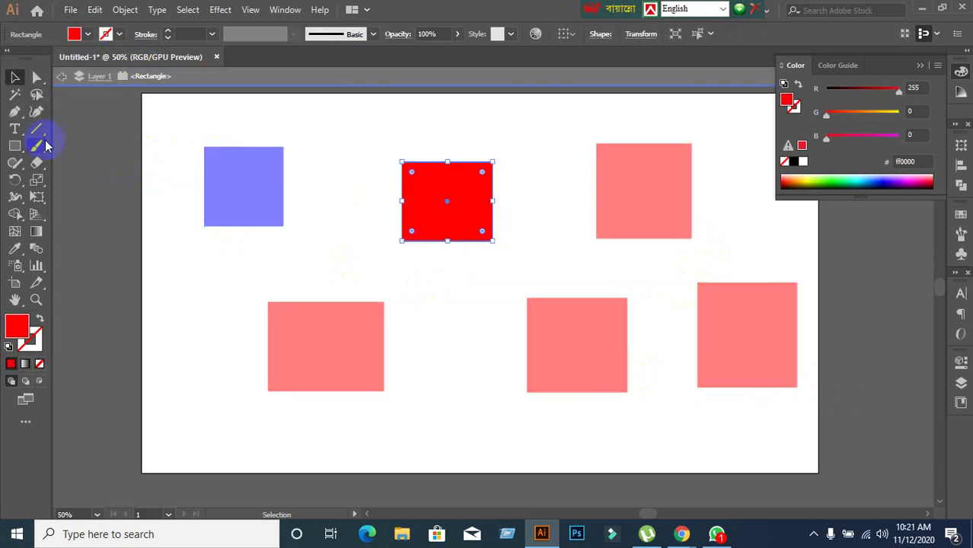
pyautogui.click(59, 78)
pyautogui.click(59, 78)
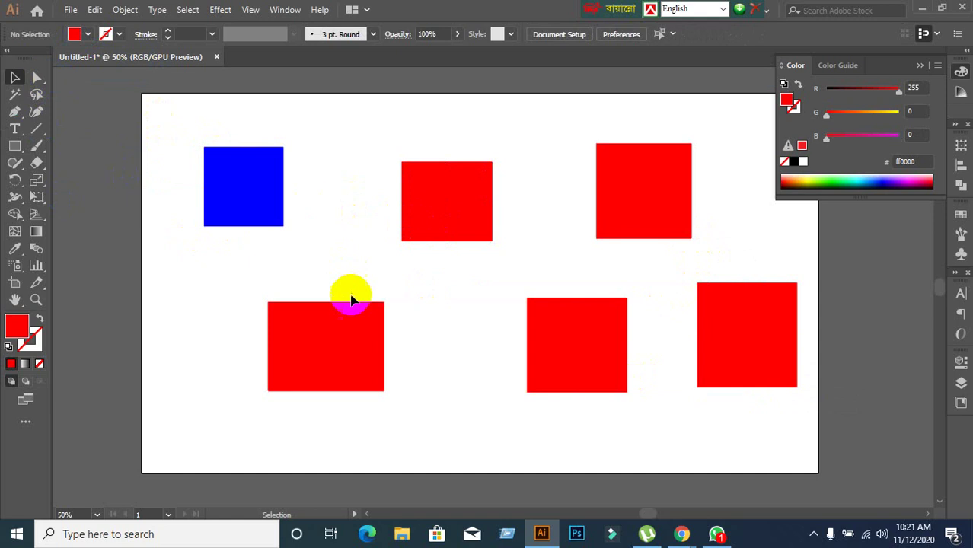
pyautogui.click(341, 342)
pyautogui.click(88, 36)
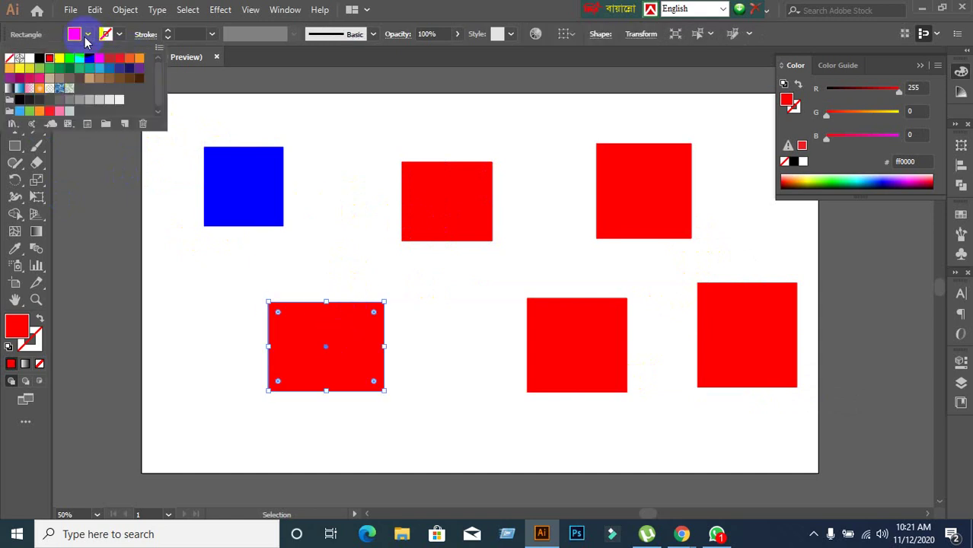
pyautogui.click(79, 58)
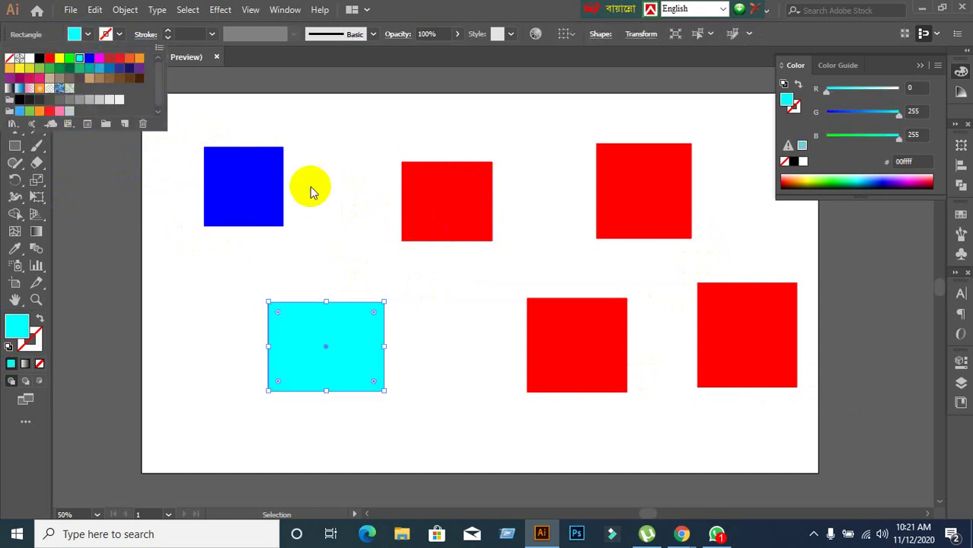
# Step: Exit the accidental isolation mode on the lower-middle square and reselect the blue square
pyautogui.doubleClick(552, 374)
pyautogui.click(38, 80)
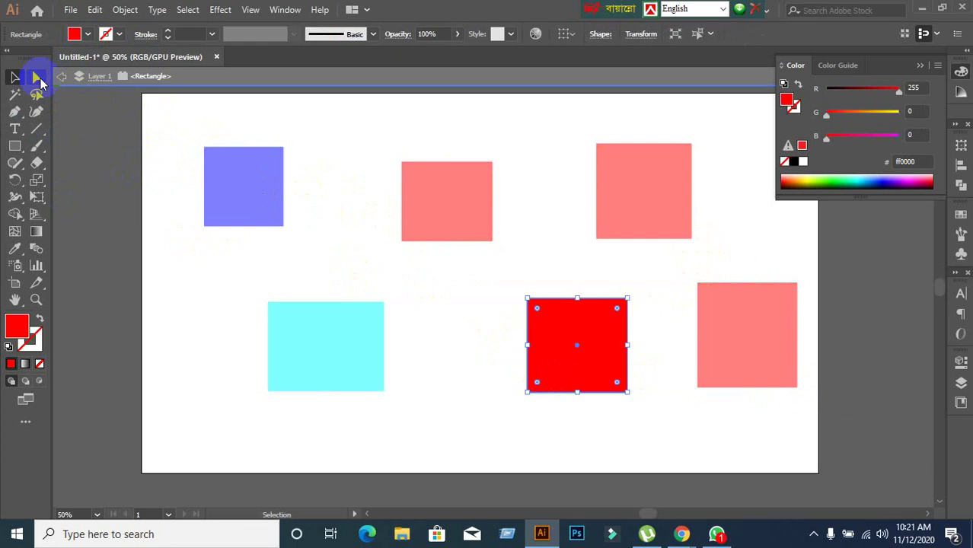
pyautogui.click(60, 79)
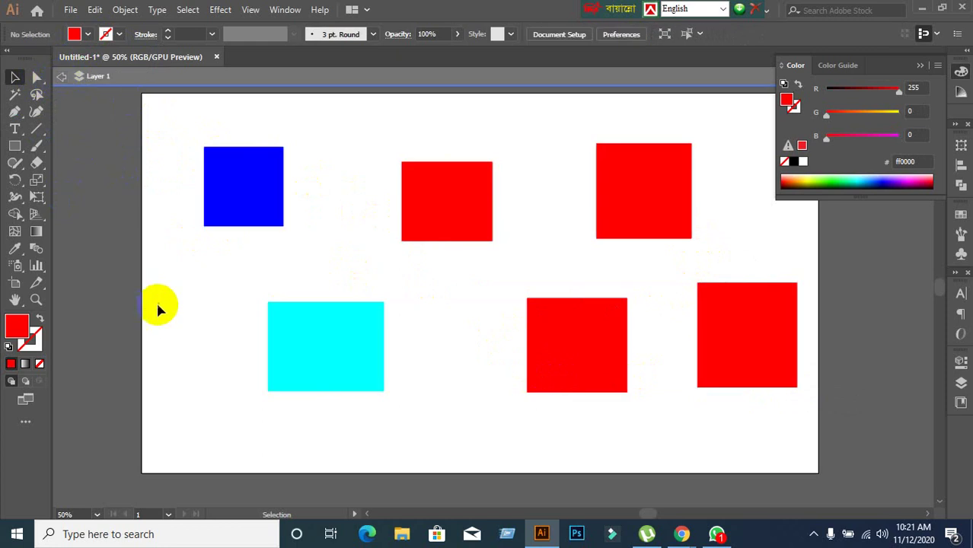
pyautogui.click(64, 79)
pyautogui.click(243, 206)
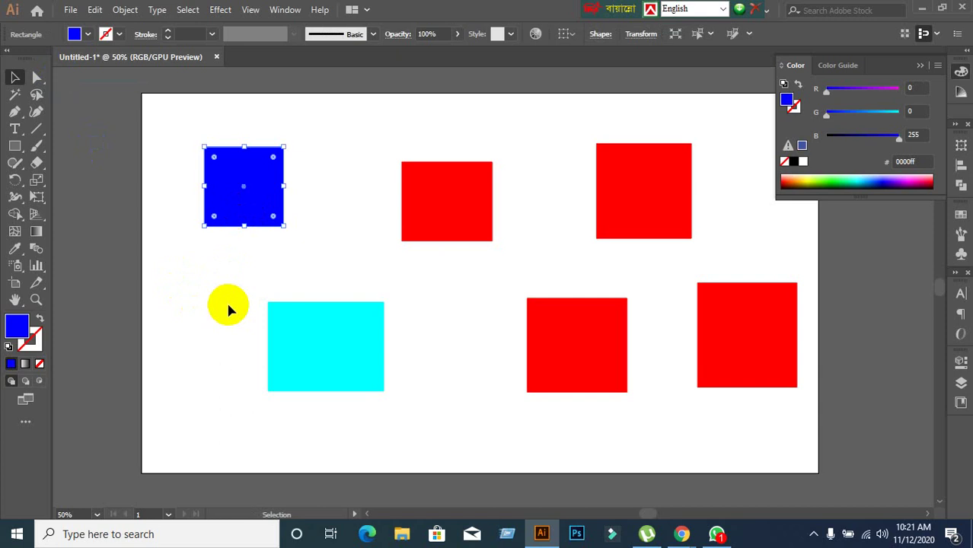
# Step: Paste a copy of the blue square and fill the top-right square with green 009245
pyautogui.press('a')
pyautogui.hotkey('ctrl', 'v')
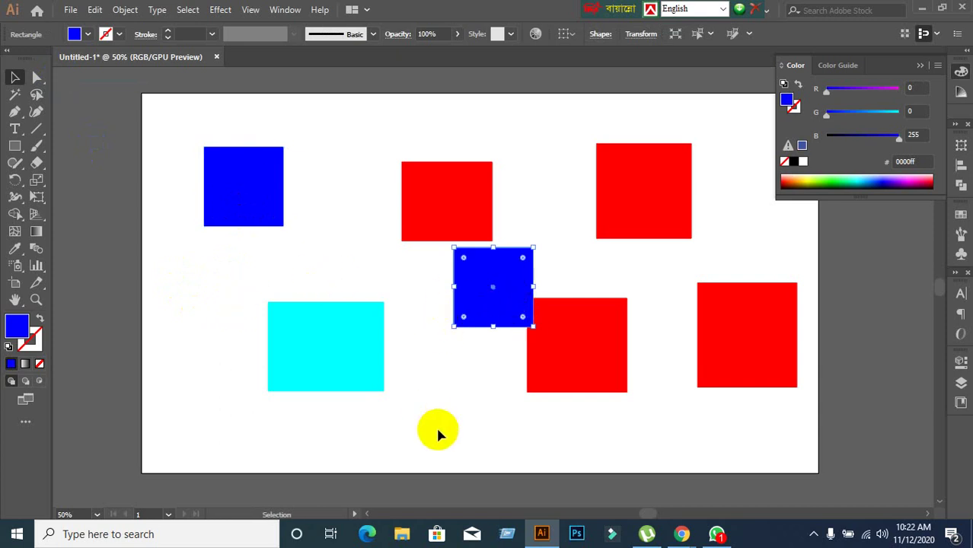
pyautogui.click(678, 186)
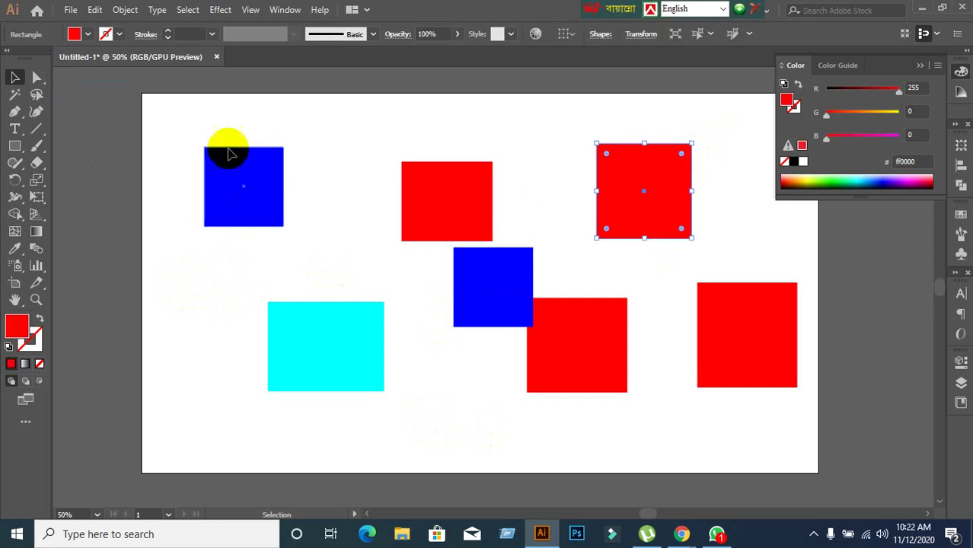
pyautogui.click(76, 34)
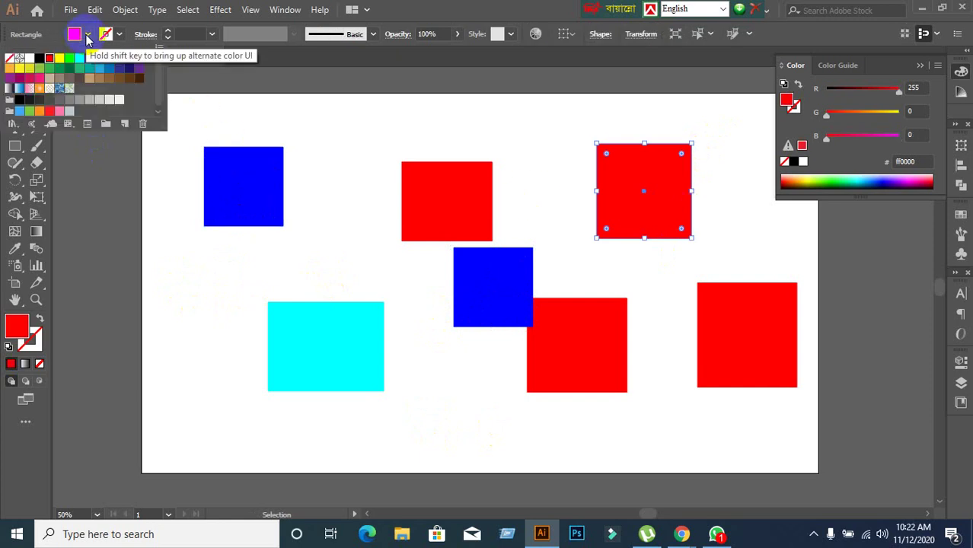
pyautogui.click(57, 71)
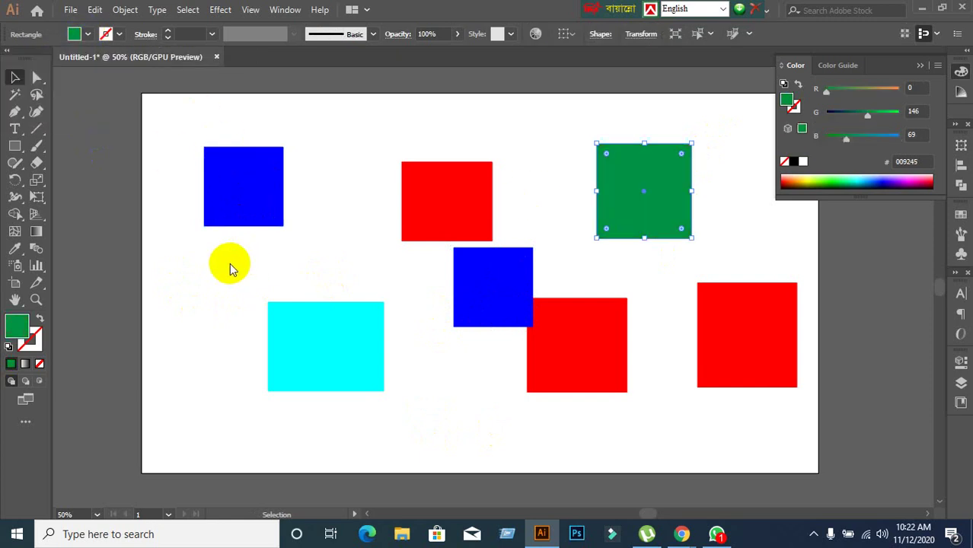
# Step: Move the blue copy left onto the cyan rectangle, then paste a green copy and drag it up-left
pyautogui.moveTo(473, 286); pyautogui.dragTo(220, 308)
pyautogui.click(638, 230)
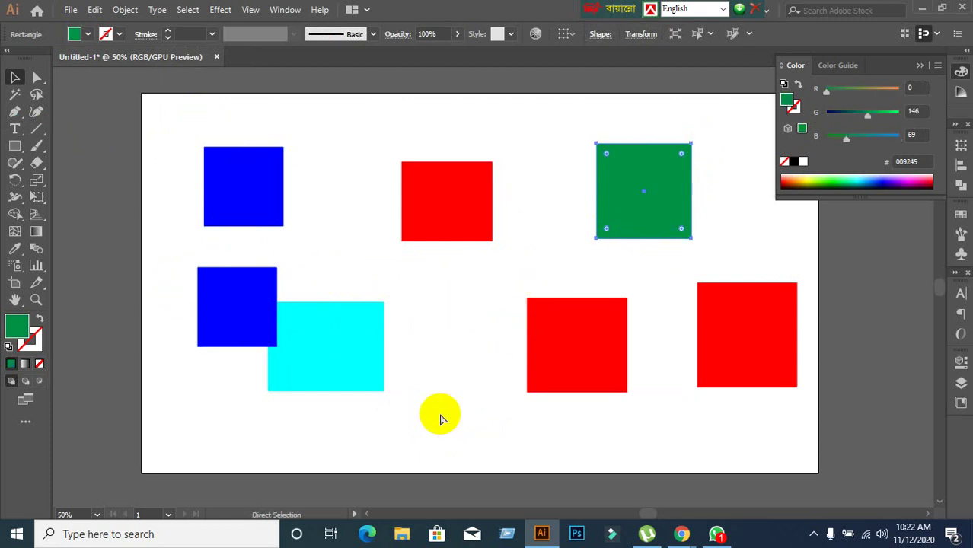
pyautogui.hotkey('ctrl', 'v')
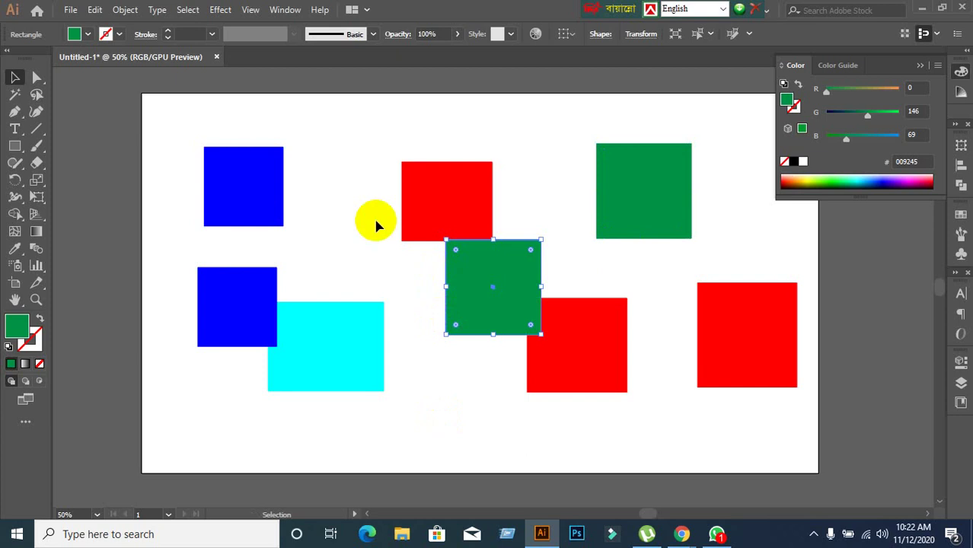
pyautogui.click(482, 323)
pyautogui.moveTo(482, 324); pyautogui.dragTo(339, 205)
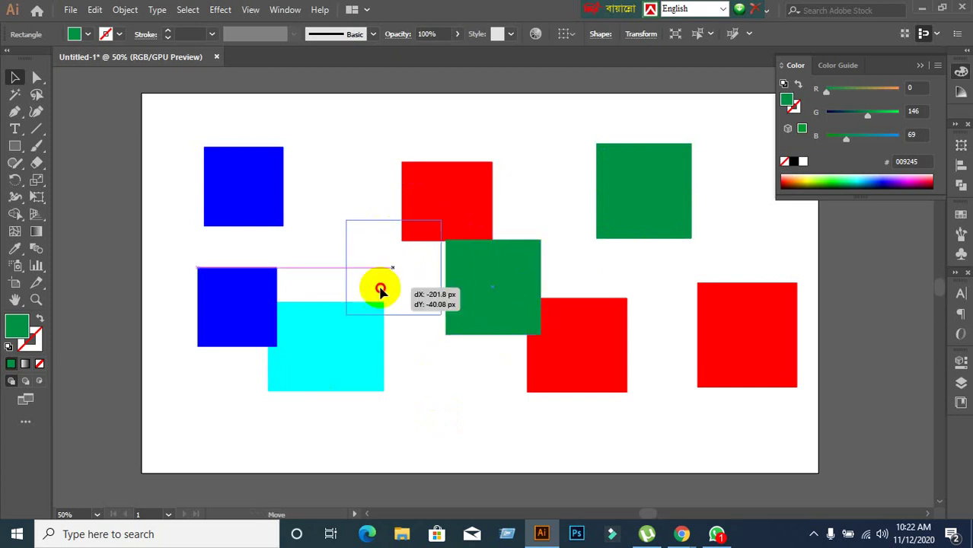
# Step: Shift the top-middle red square and the cyan rectangle to the right
pyautogui.click(448, 319)
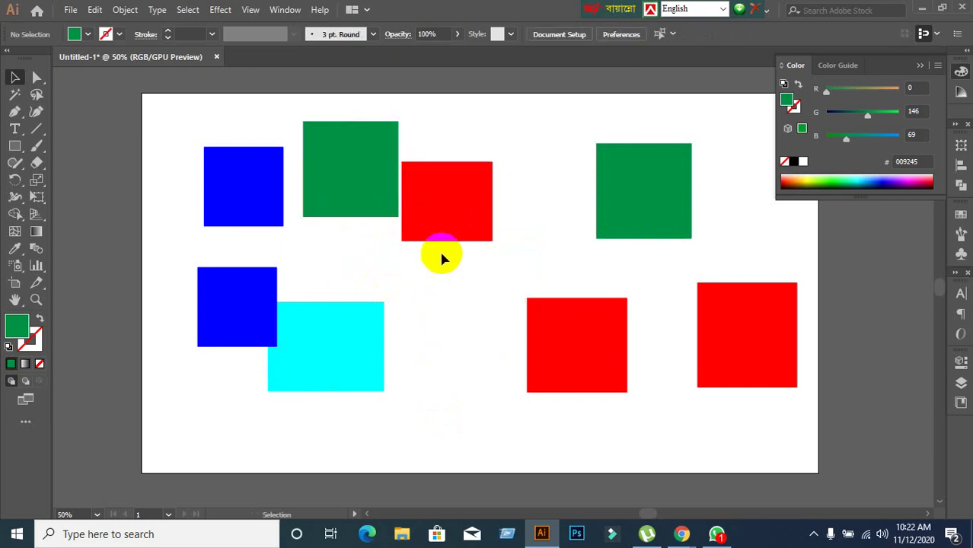
pyautogui.click(441, 232)
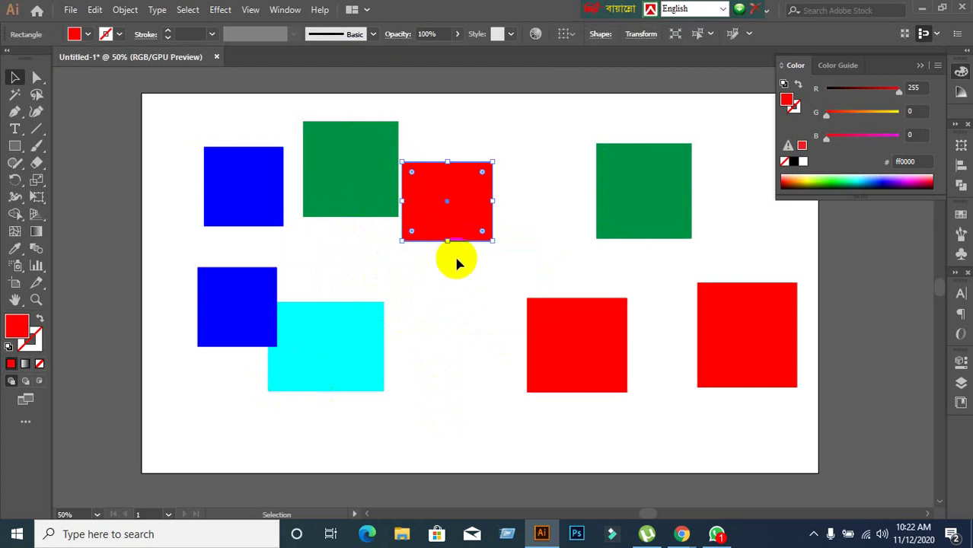
pyautogui.moveTo(460, 202); pyautogui.dragTo(496, 184)
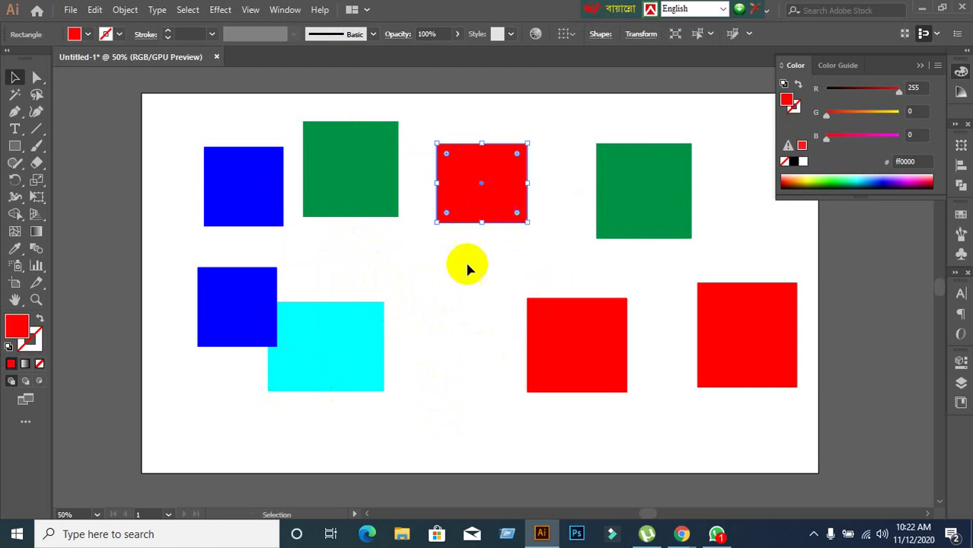
pyautogui.click(387, 313)
pyautogui.moveTo(384, 316); pyautogui.dragTo(475, 316)
pyautogui.click(393, 276)
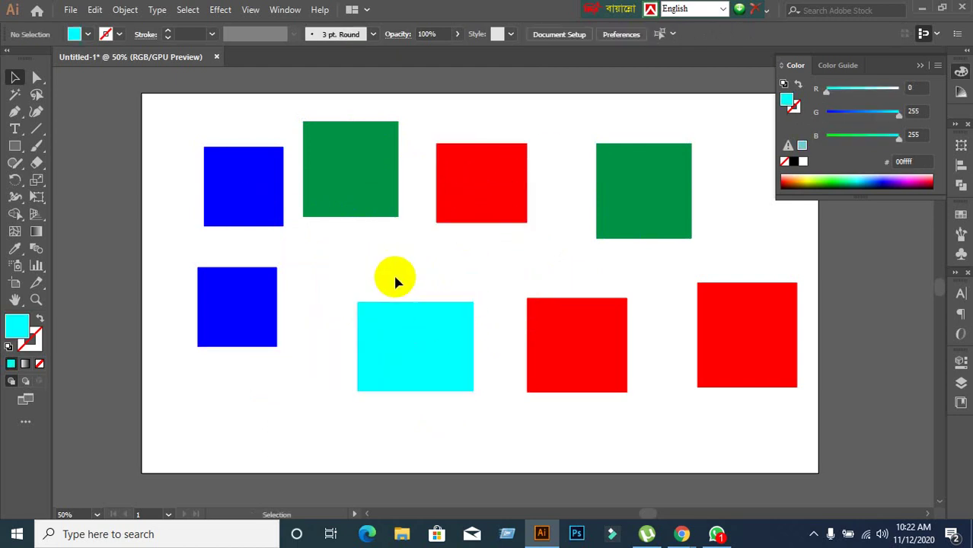
# Step: Try copying the cyan rectangle down-left, then undo the stray copy
pyautogui.click(417, 352)
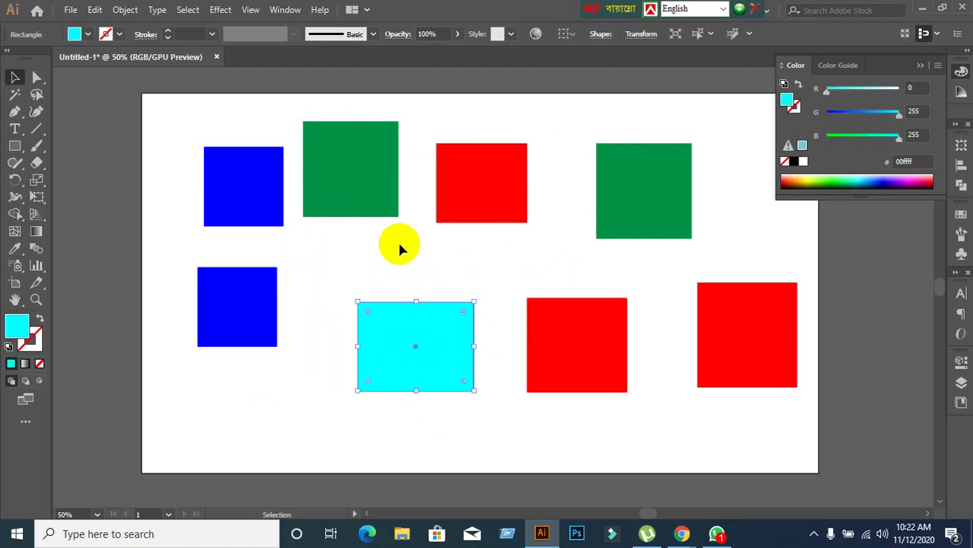
pyautogui.press('a')
pyautogui.press('v')
pyautogui.press('a')
pyautogui.press('v')
pyautogui.click(399, 247)
pyautogui.moveTo(433, 361); pyautogui.dragTo(320, 424)
pyautogui.hotkey('ctrl', 'z')
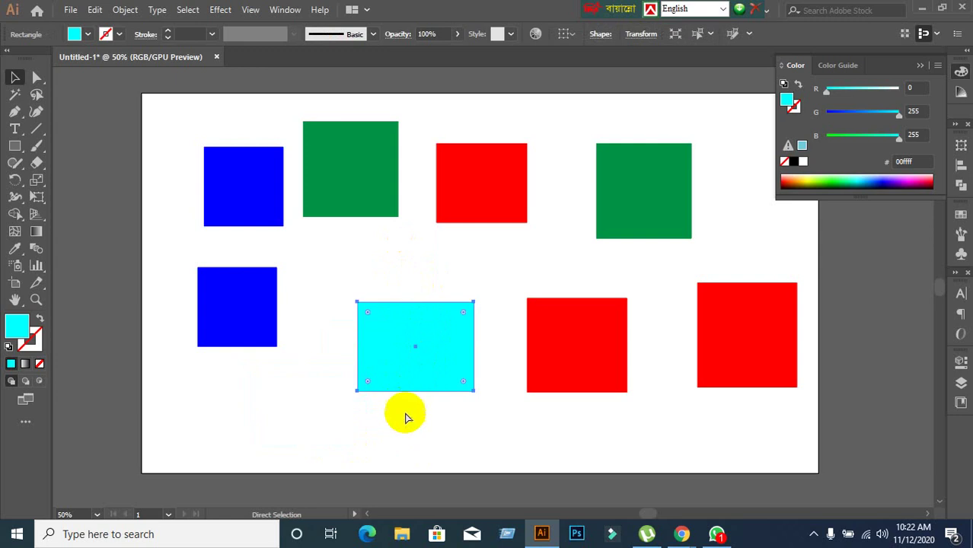
# Step: Copy and paste the top-left green square, moving the copy onto the artboard's top edge
pyautogui.click(333, 169)
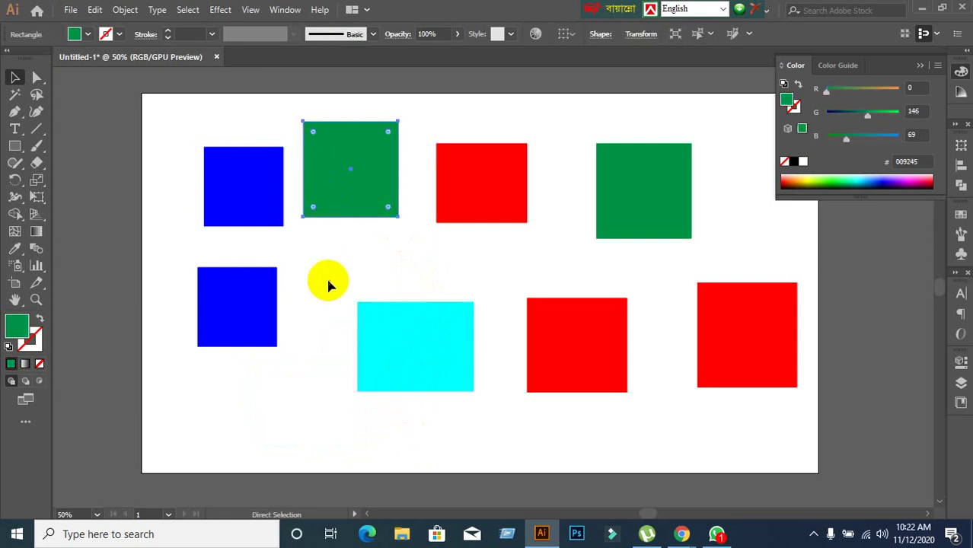
pyautogui.hotkey('ctrl', 'c')
pyautogui.hotkey('ctrl', 'v')
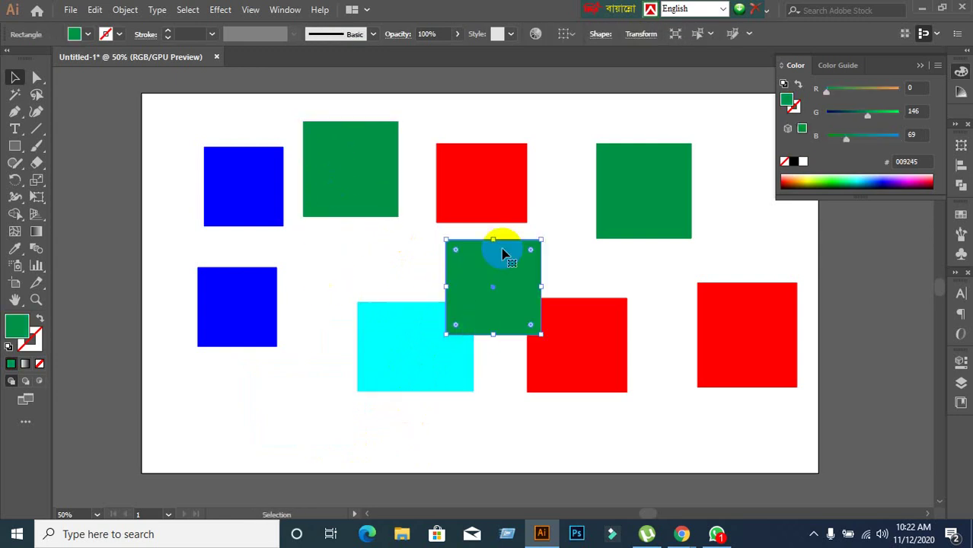
pyautogui.click(423, 278)
pyautogui.moveTo(533, 297); pyautogui.dragTo(647, 124)
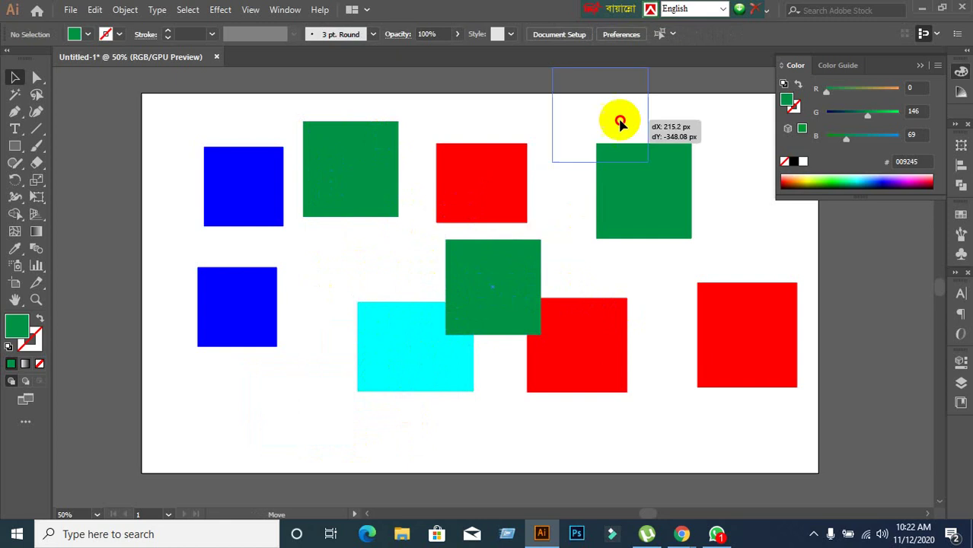
# Step: Alt-drag a copy of the rightmost red square down so it overhangs the bottom
pyautogui.click(728, 327)
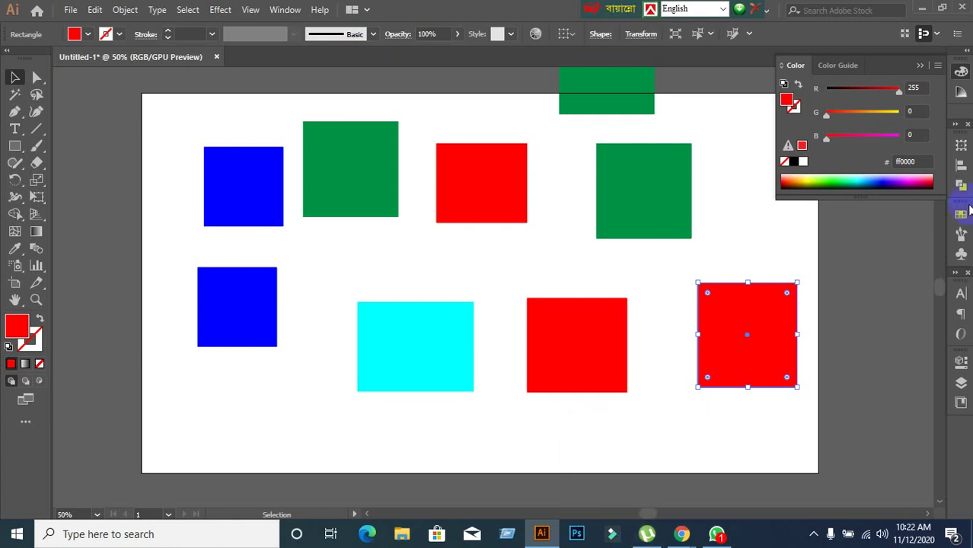
pyautogui.click(740, 358)
pyautogui.click(762, 442)
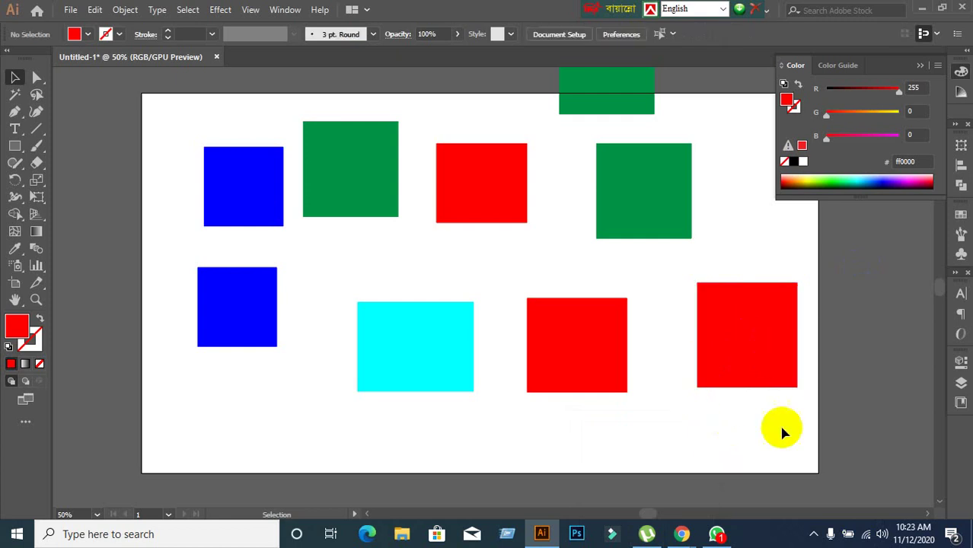
pyautogui.click(741, 345)
pyautogui.moveTo(739, 353); pyautogui.dragTo(700, 463)
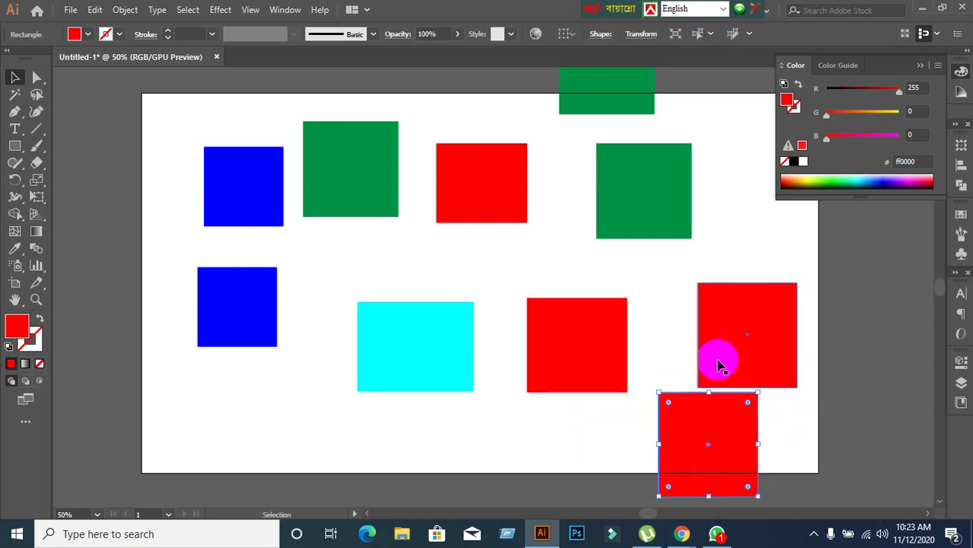
pyautogui.click(263, 323)
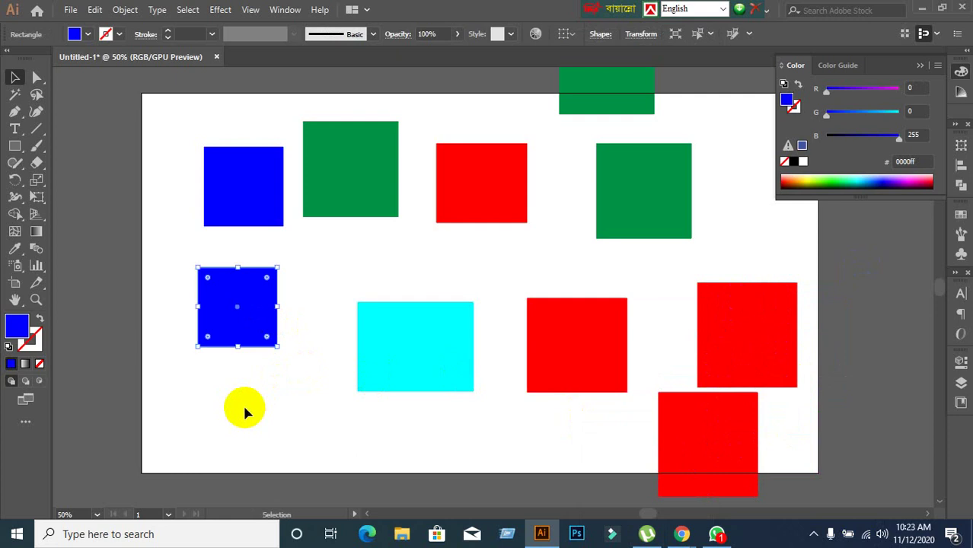
pyautogui.click(245, 316)
# Step: Duplicate the lower-left blue square just below itself and fill the upper one yellow
pyautogui.click(196, 397)
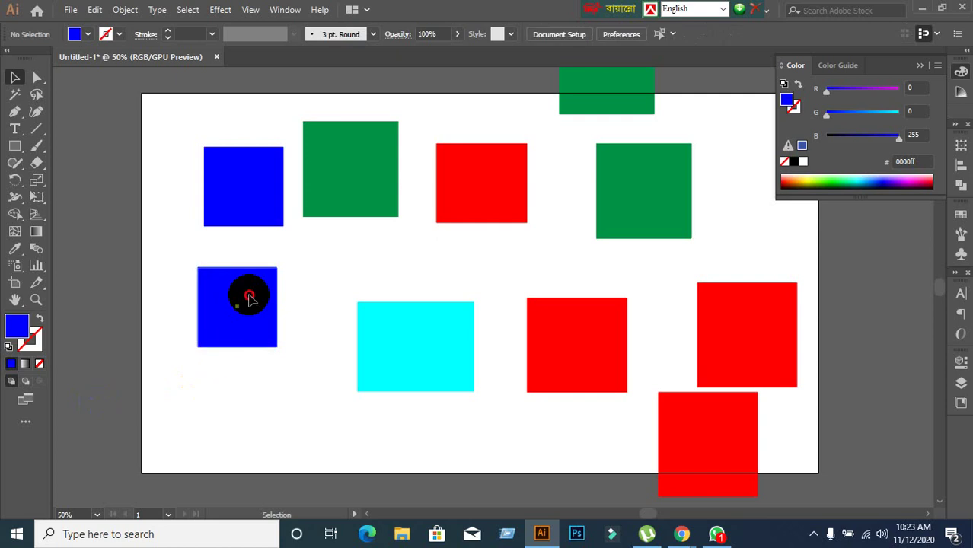
pyautogui.moveTo(250, 299); pyautogui.dragTo(250, 344)
pyautogui.click(232, 276)
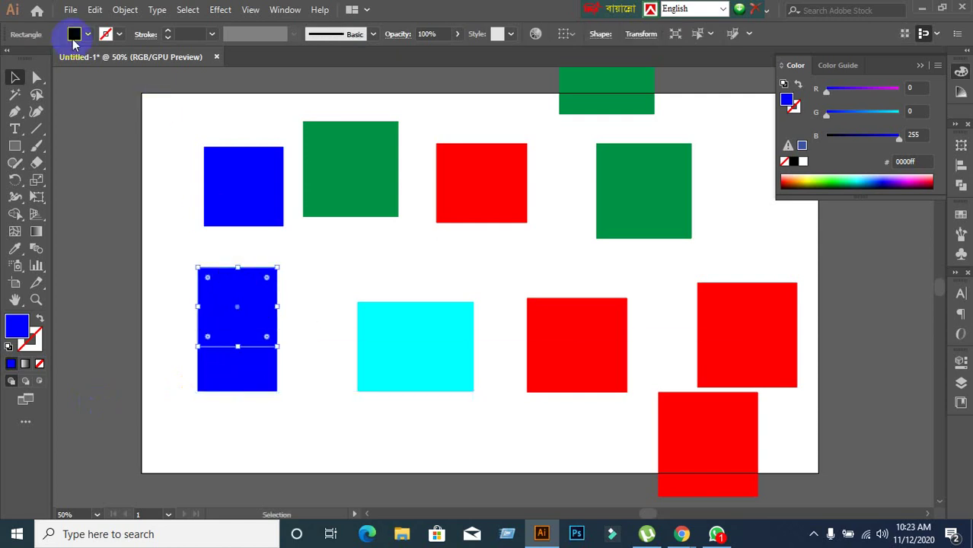
pyautogui.click(76, 38)
pyautogui.click(62, 58)
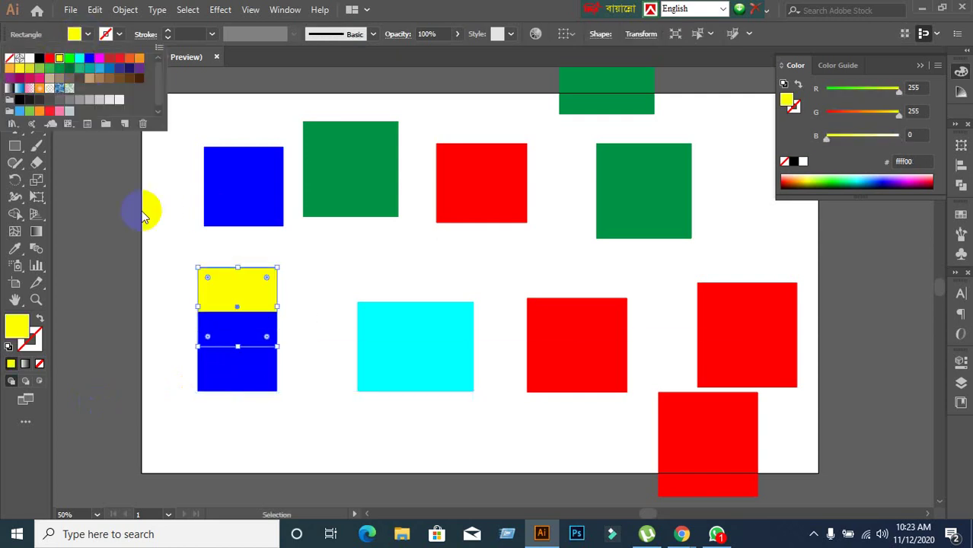
# Step: Move the bottom red copy up to the top right beside the right green square
pyautogui.click(304, 385)
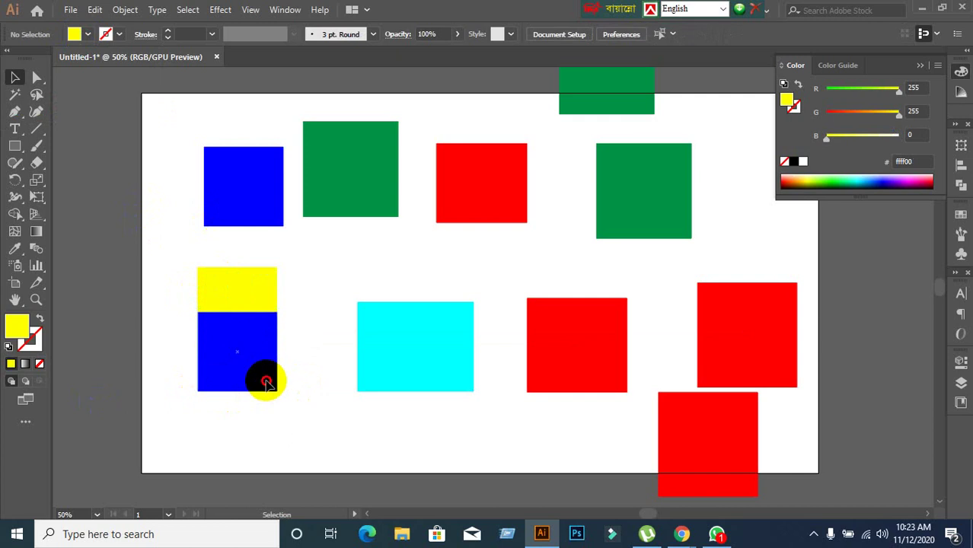
pyautogui.click(265, 380)
pyautogui.click(326, 384)
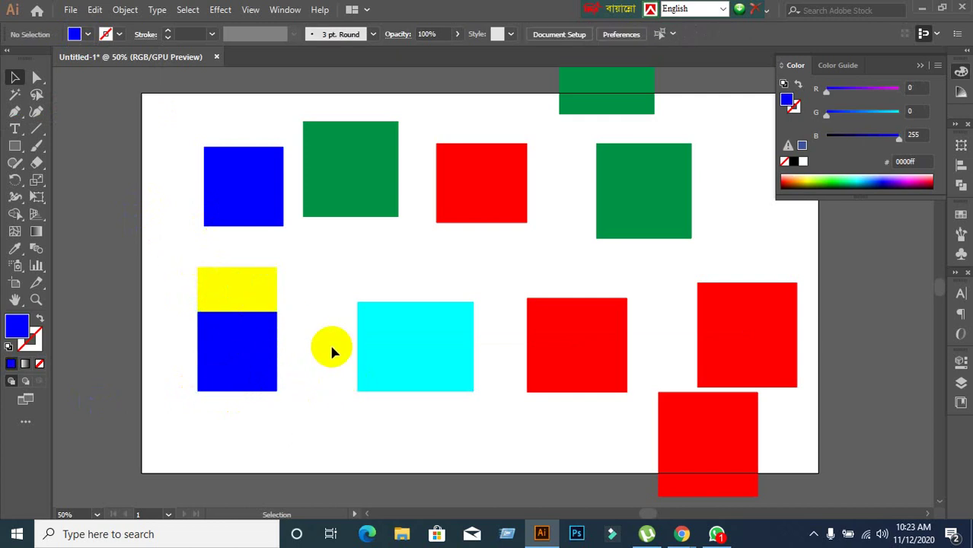
pyautogui.click(396, 354)
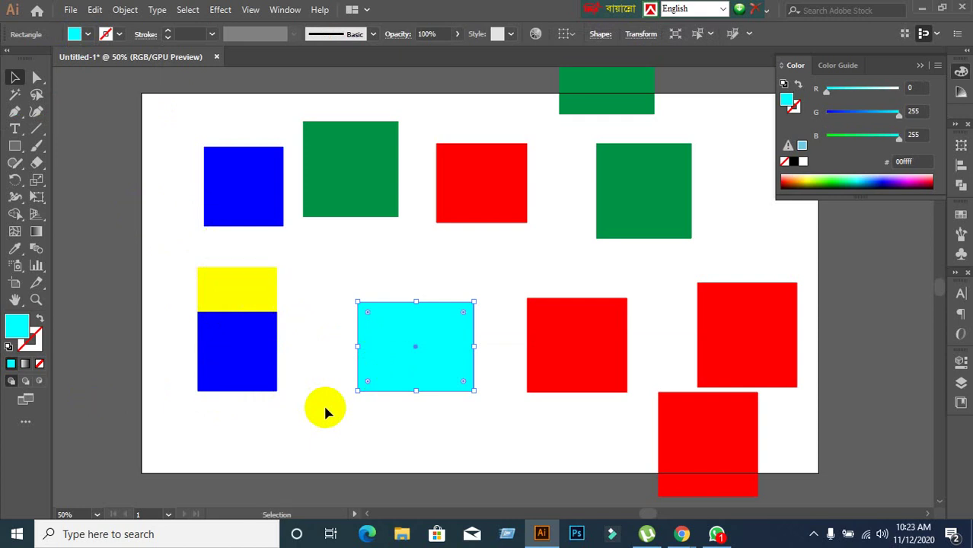
pyautogui.click(324, 412)
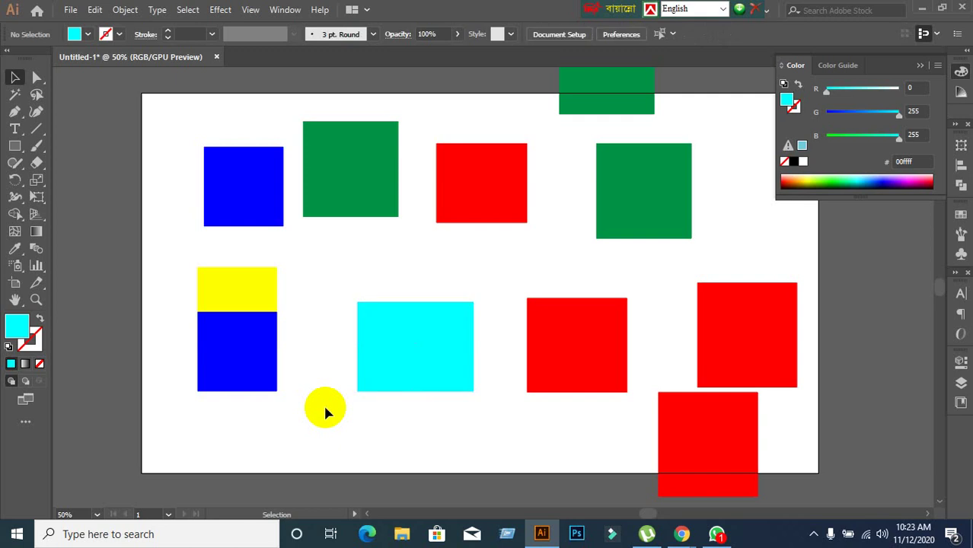
pyautogui.click(437, 360)
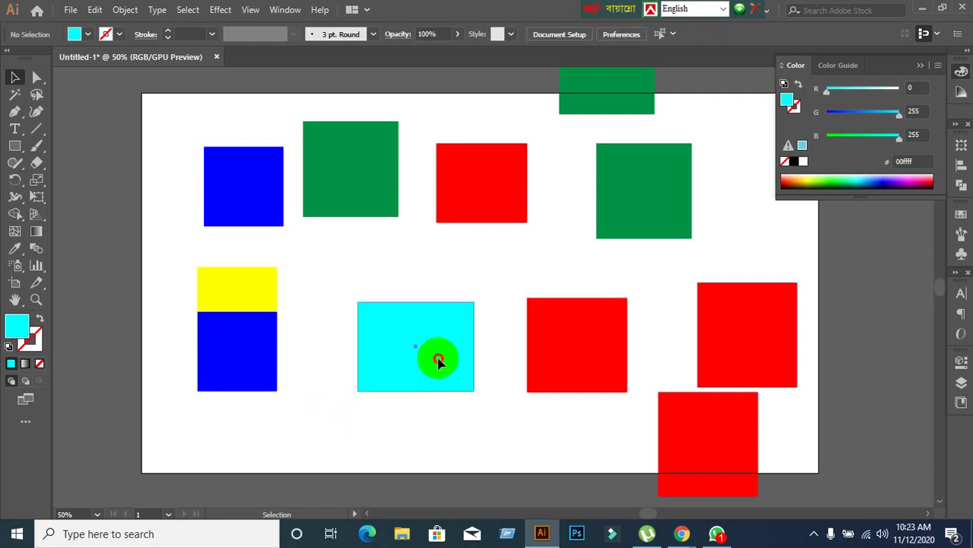
pyautogui.click(417, 444)
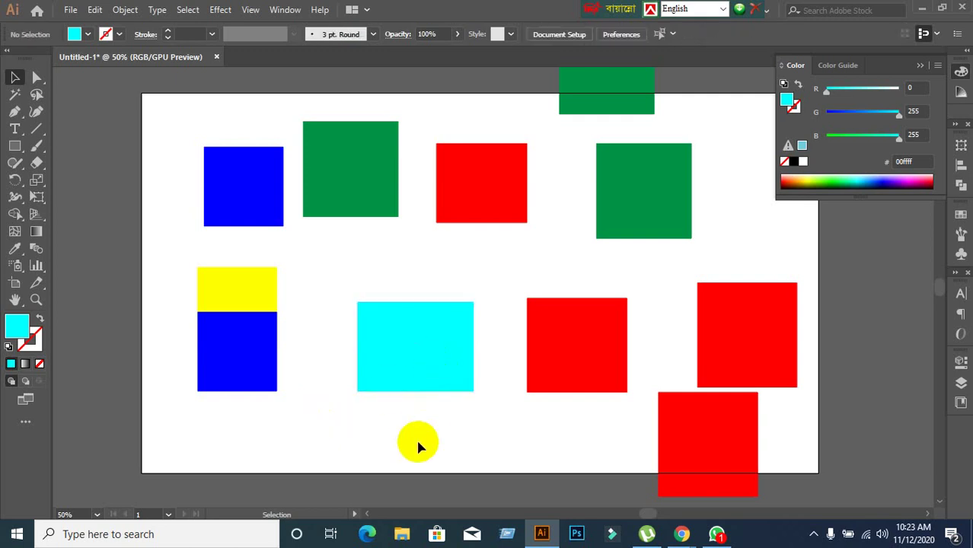
pyautogui.moveTo(701, 420)
pyautogui.mouseDown()
pyautogui.moveTo(745, 248)
pyautogui.moveTo(744, 157)
pyautogui.mouseUp()
pyautogui.click(921, 65)
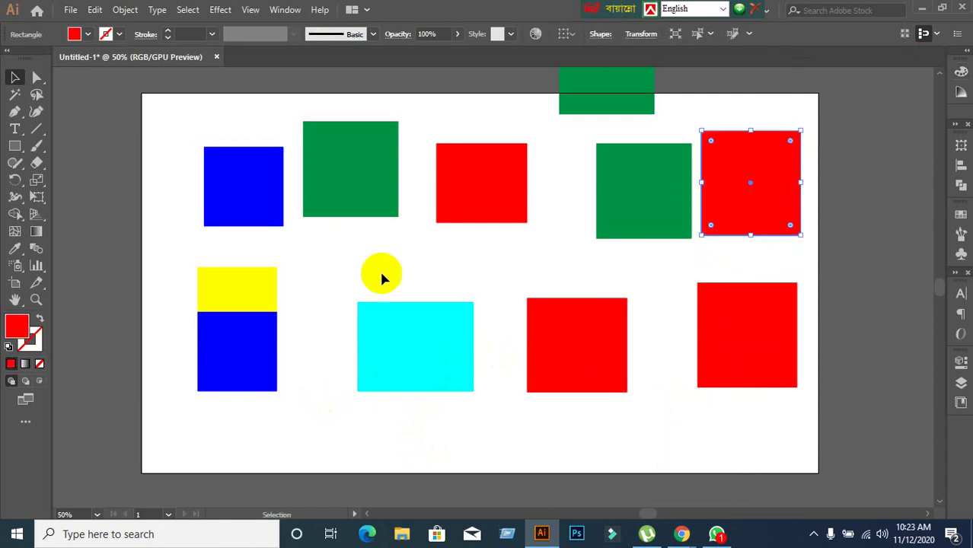
pyautogui.click(370, 276)
# Step: Spread the yellow and blue squares apart, blue moving up beside the cyan rectangle
pyautogui.click(244, 292)
pyautogui.moveTo(174, 272); pyautogui.dragTo(168, 267)
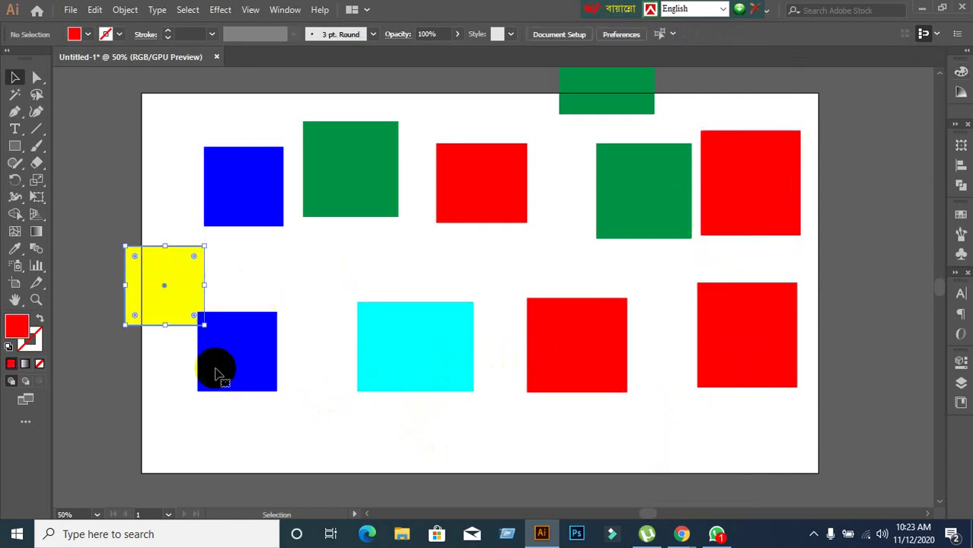
pyautogui.moveTo(217, 370); pyautogui.dragTo(287, 336)
pyautogui.moveTo(158, 289)
pyautogui.mouseDown()
pyautogui.moveTo(184, 314)
pyautogui.moveTo(206, 369)
pyautogui.mouseUp()
pyautogui.click(404, 383)
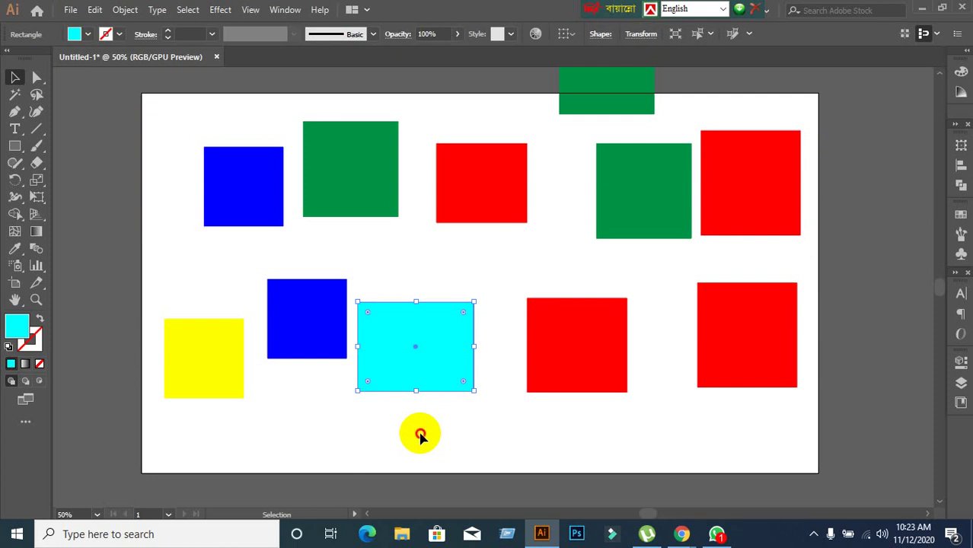
# Step: Move the top-right red square to the lower left below the blue square, yellow further left
pyautogui.click(421, 436)
pyautogui.click(717, 211)
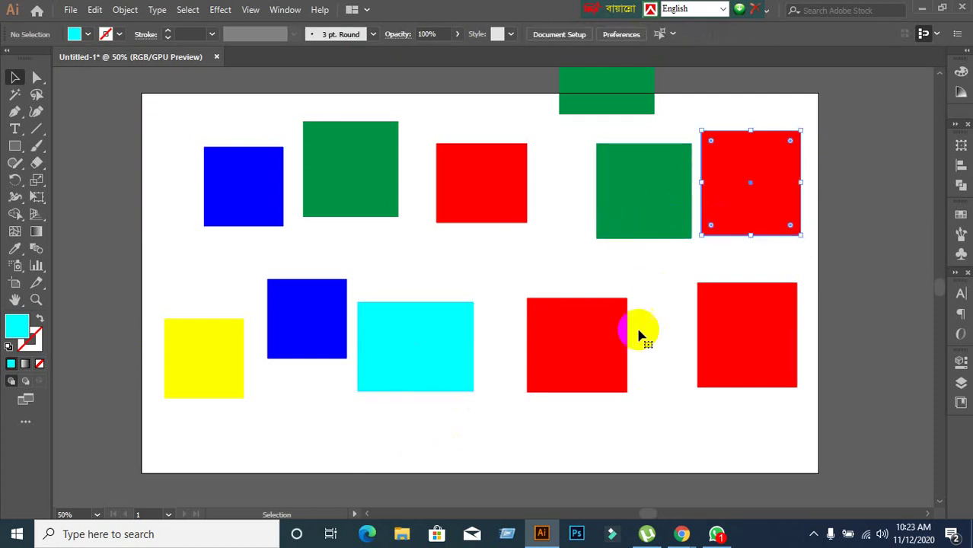
pyautogui.moveTo(787, 187)
pyautogui.mouseDown()
pyautogui.moveTo(305, 455)
pyautogui.moveTo(330, 449)
pyautogui.mouseUp()
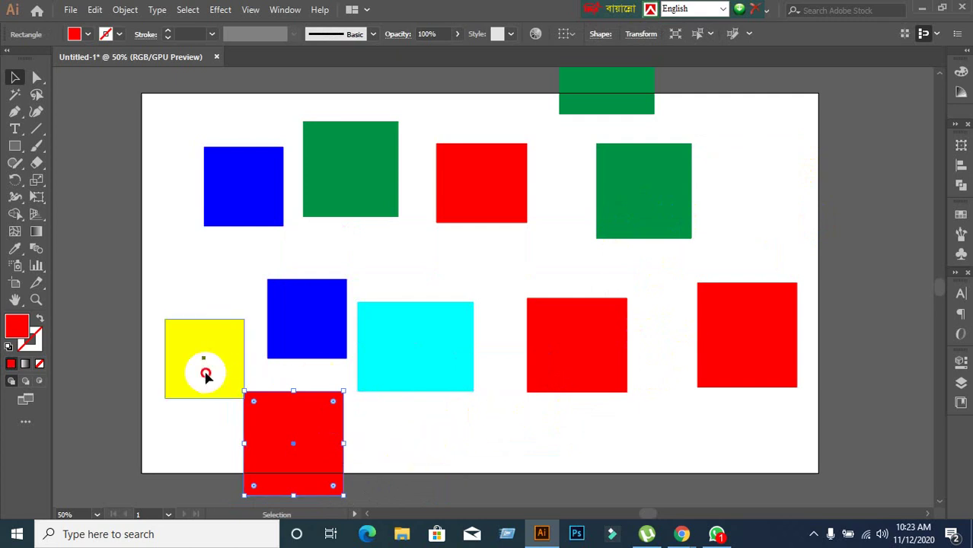
pyautogui.moveTo(205, 372); pyautogui.dragTo(186, 326)
pyautogui.moveTo(263, 423); pyautogui.dragTo(236, 419)
pyautogui.scroll(-3, 350, 442)
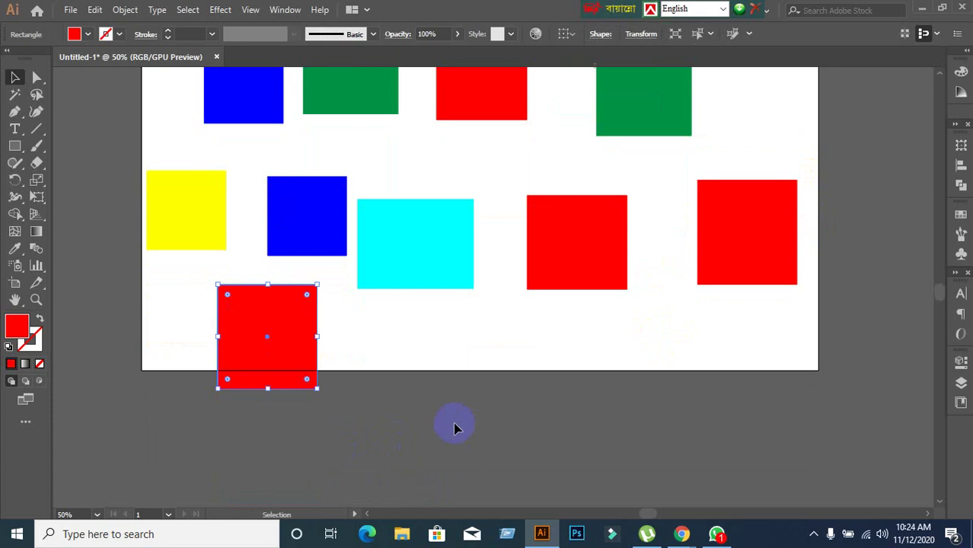
# Step: Alt-drag a copy of the red square slightly lower and fill it yellow
pyautogui.click(293, 393)
pyautogui.moveTo(256, 347); pyautogui.dragTo(261, 388)
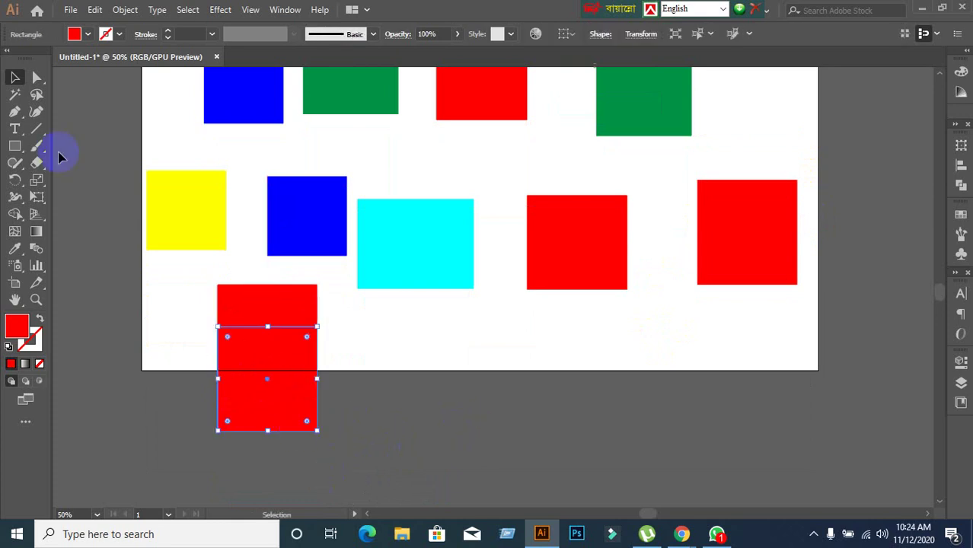
pyautogui.click(87, 33)
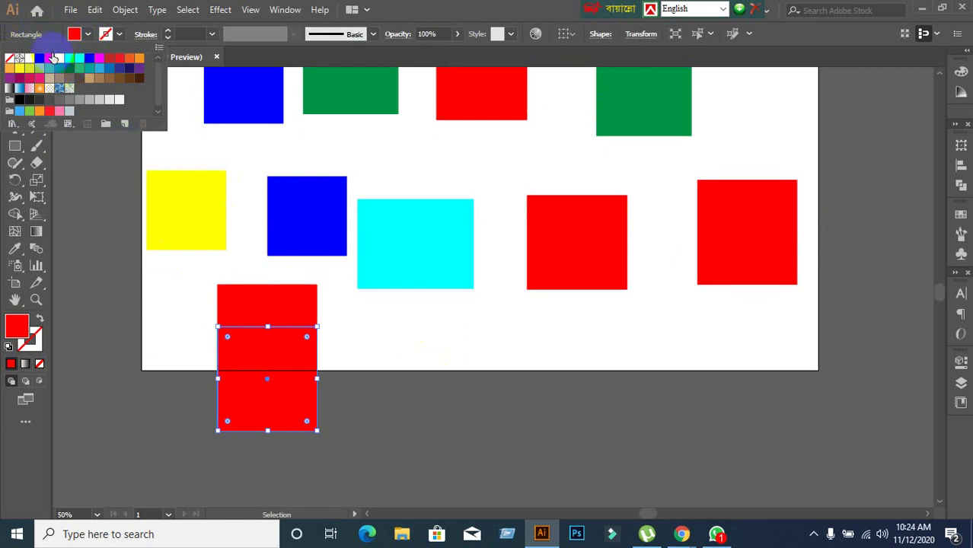
pyautogui.click(60, 60)
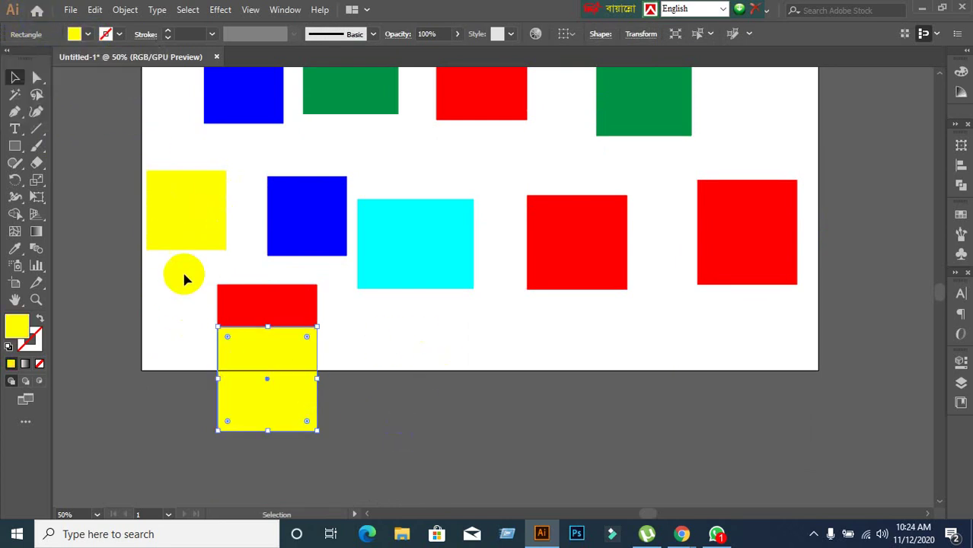
# Step: Marquee-delete the stacked red and yellow squares, then drag the cyan square below the artboard
pyautogui.moveTo(342, 416); pyautogui.dragTo(383, 473)
pyautogui.click(515, 417)
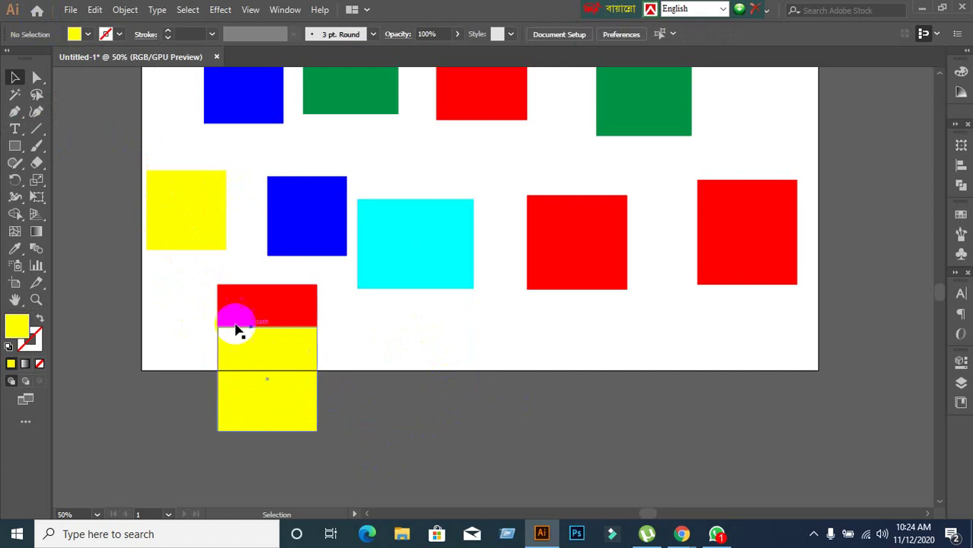
pyautogui.moveTo(186, 317); pyautogui.dragTo(321, 424)
pyautogui.press('Delete')
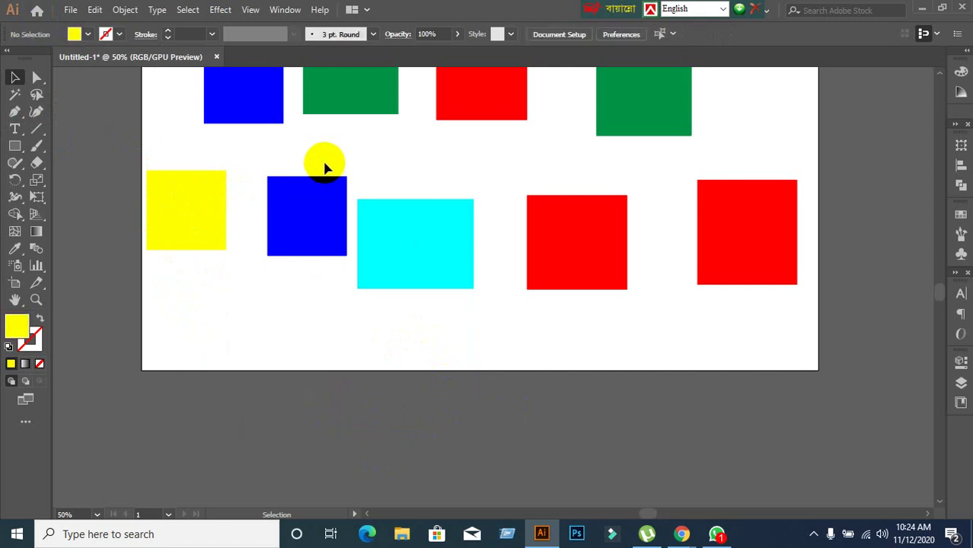
pyautogui.moveTo(428, 244)
pyautogui.mouseDown()
pyautogui.moveTo(429, 302)
pyautogui.moveTo(348, 391)
pyautogui.mouseUp()
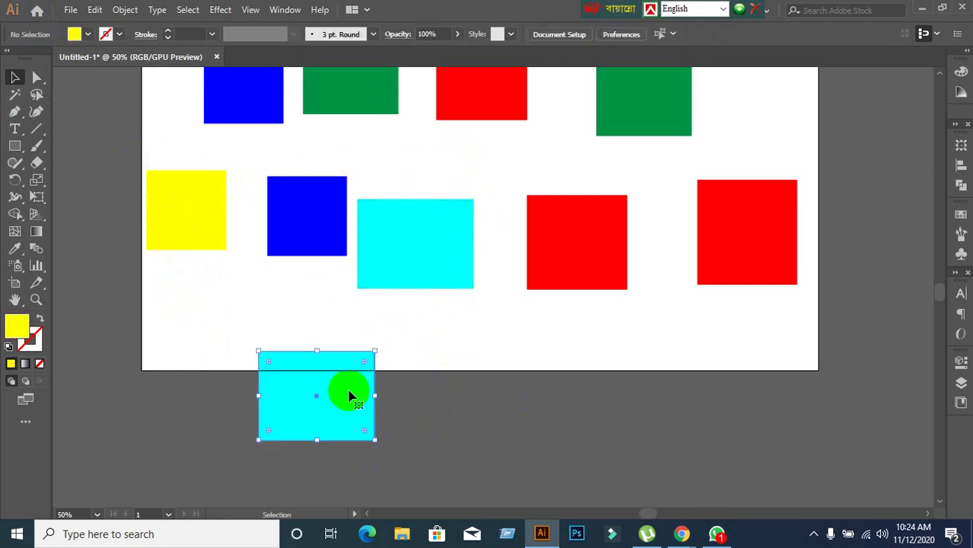
# Step: Make a copy of the cyan rectangle below the artboard and fill it green
pyautogui.scroll(-5, 441, 289)
pyautogui.moveTo(353, 191); pyautogui.dragTo(380, 346)
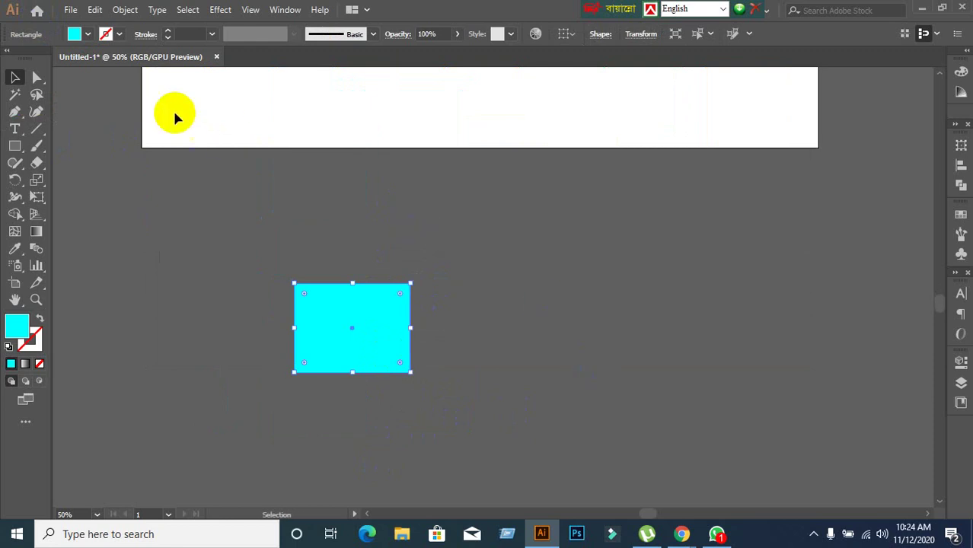
pyautogui.click(88, 34)
pyautogui.click(50, 59)
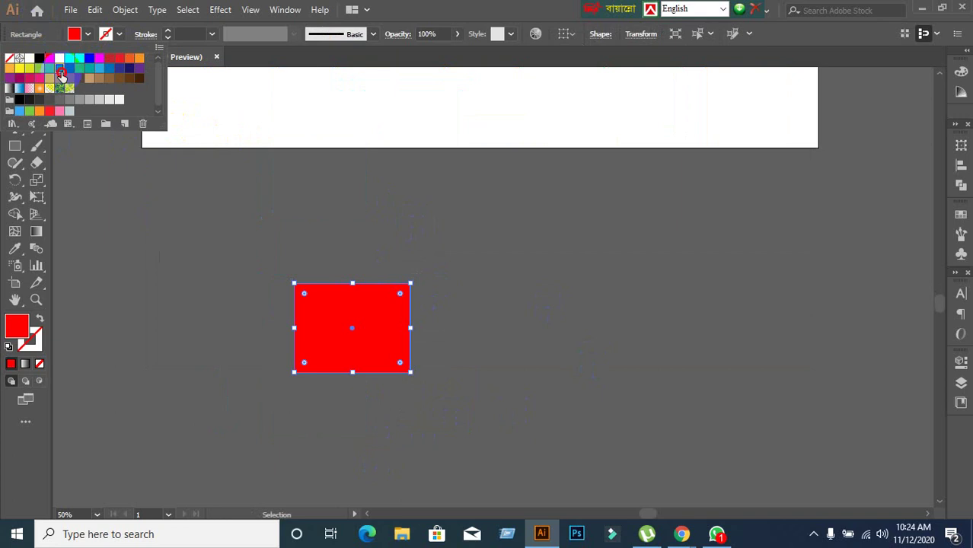
pyautogui.click(208, 210)
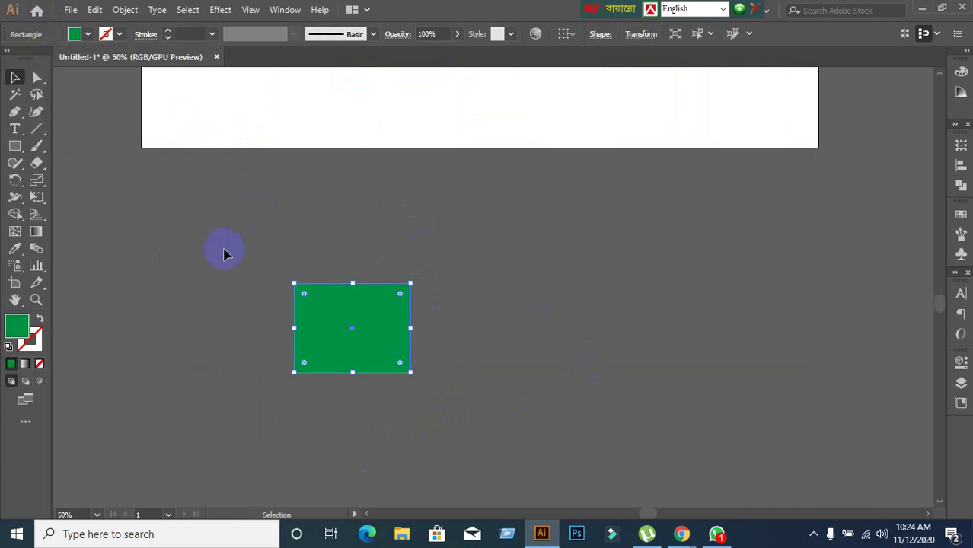
# Step: Move the green rectangle right and copy it alongside, dismissing the accidental New Document dialog
pyautogui.click(476, 330)
pyautogui.moveTo(408, 342); pyautogui.dragTo(480, 342)
pyautogui.hotkey('ctrl', 'n')
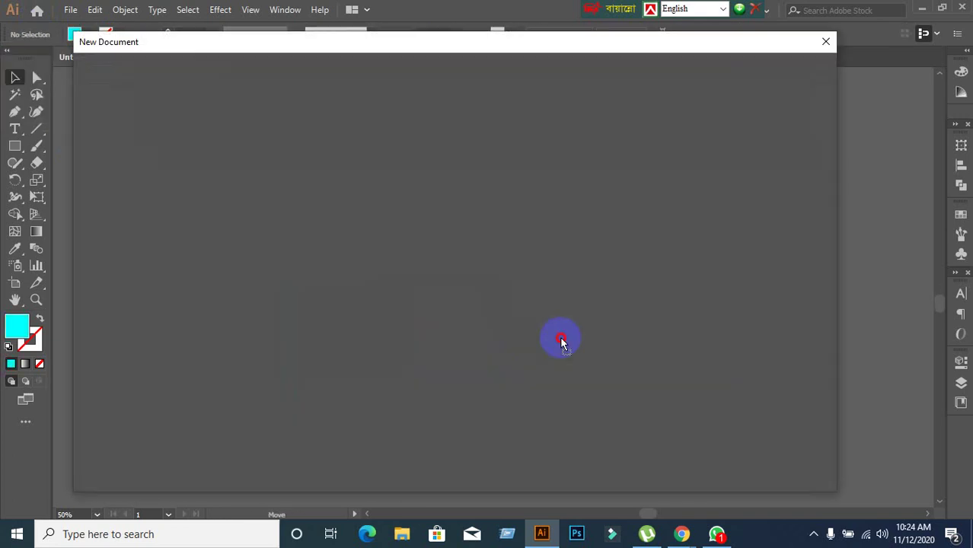
pyautogui.click(826, 41)
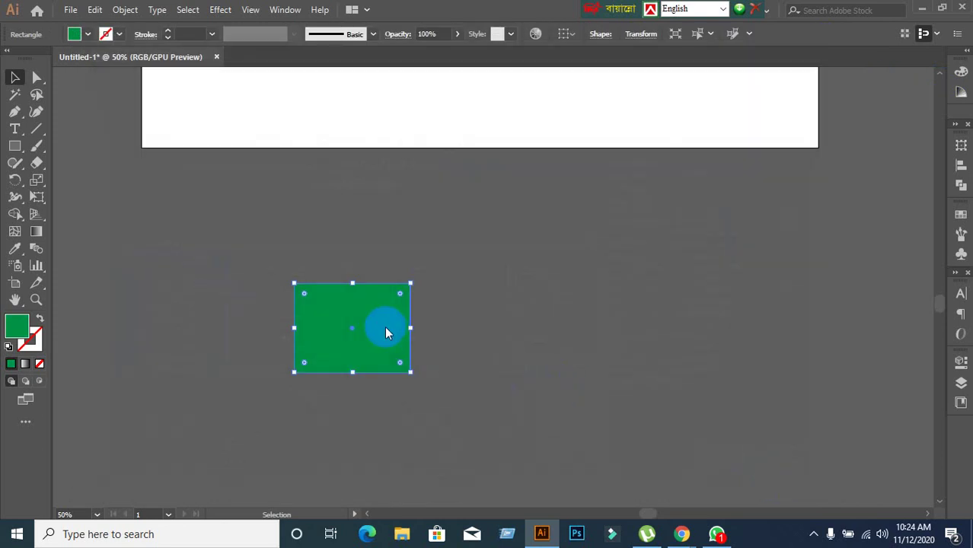
pyautogui.moveTo(385, 327); pyautogui.dragTo(471, 326)
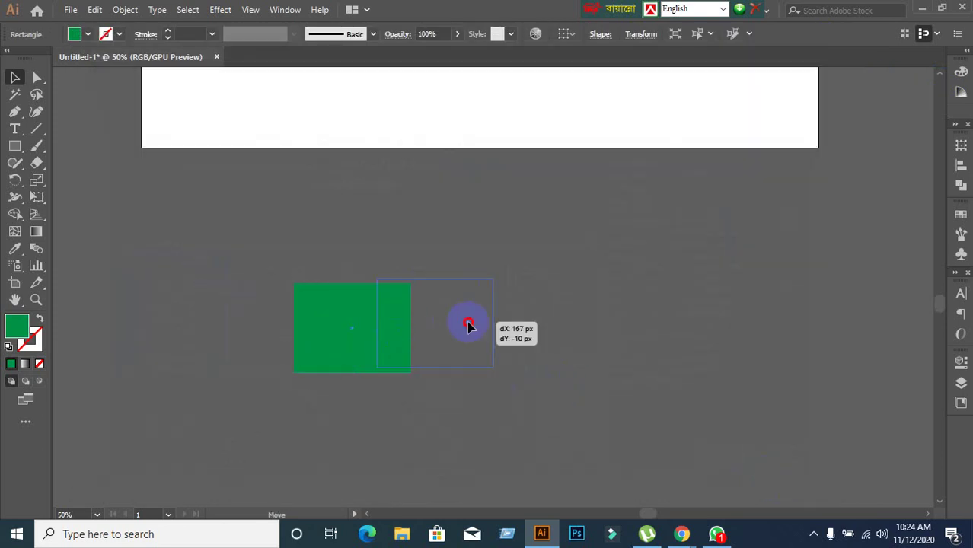
pyautogui.click(644, 345)
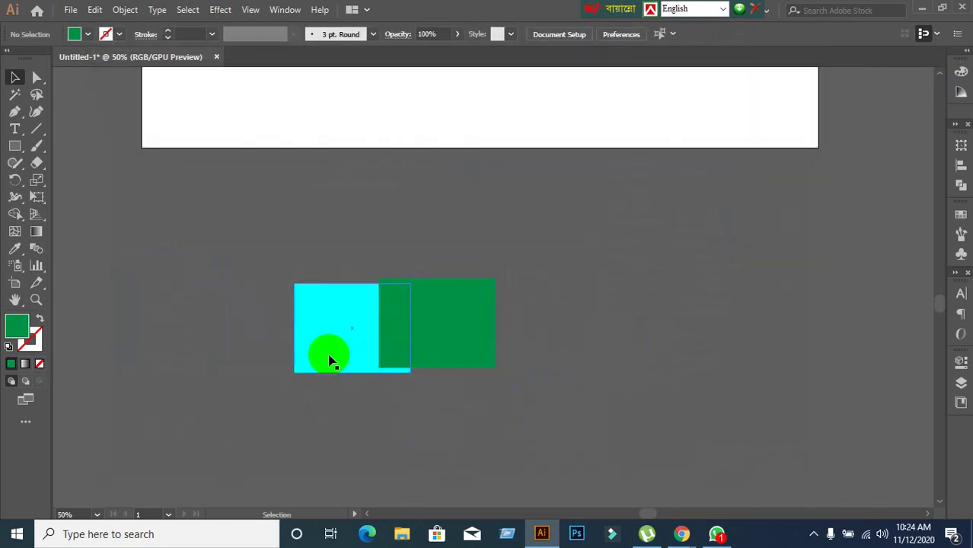
pyautogui.click(347, 336)
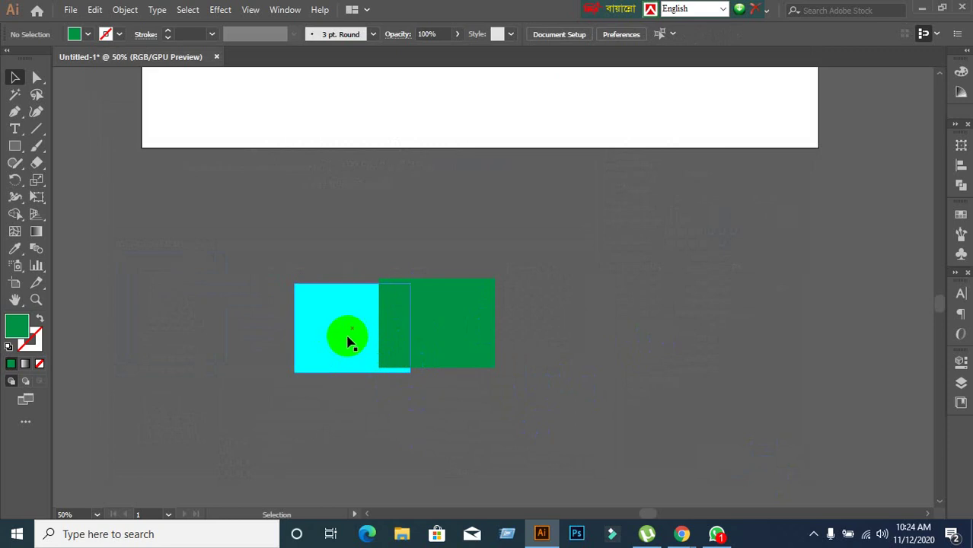
pyautogui.click(431, 435)
# Step: Reposition the green rectangle, duplicate it rightward, and delete the extra green copy
pyautogui.moveTo(467, 333); pyautogui.dragTo(593, 307)
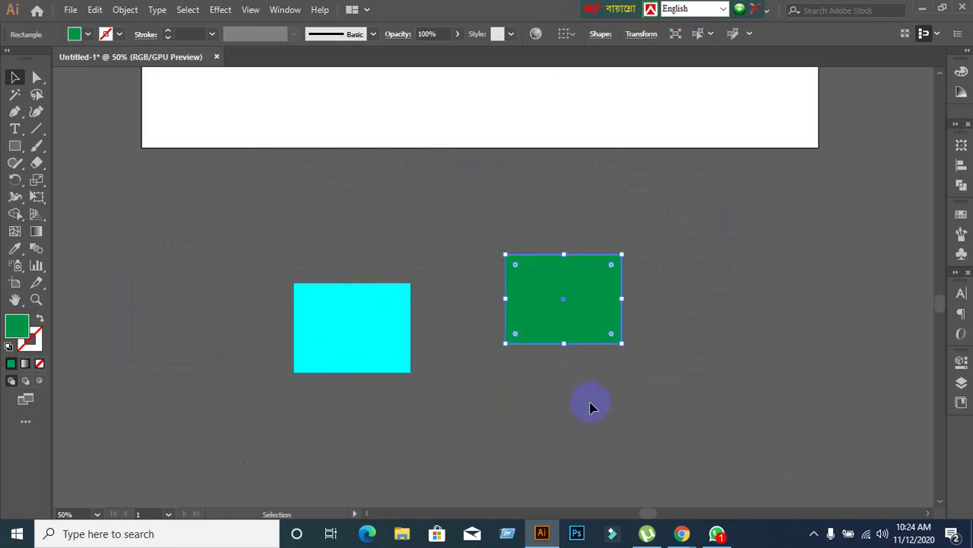
pyautogui.press('a')
pyautogui.click(590, 403)
pyautogui.moveTo(568, 305)
pyautogui.mouseDown()
pyautogui.moveTo(677, 299)
pyautogui.moveTo(660, 308)
pyautogui.mouseUp()
pyautogui.click(550, 311)
pyautogui.click(564, 389)
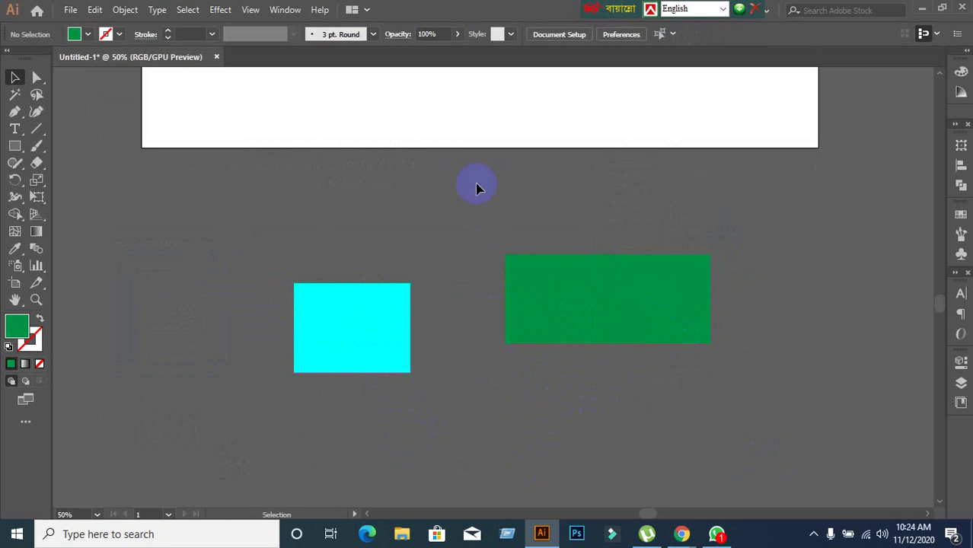
pyautogui.click(630, 330)
pyautogui.click(676, 372)
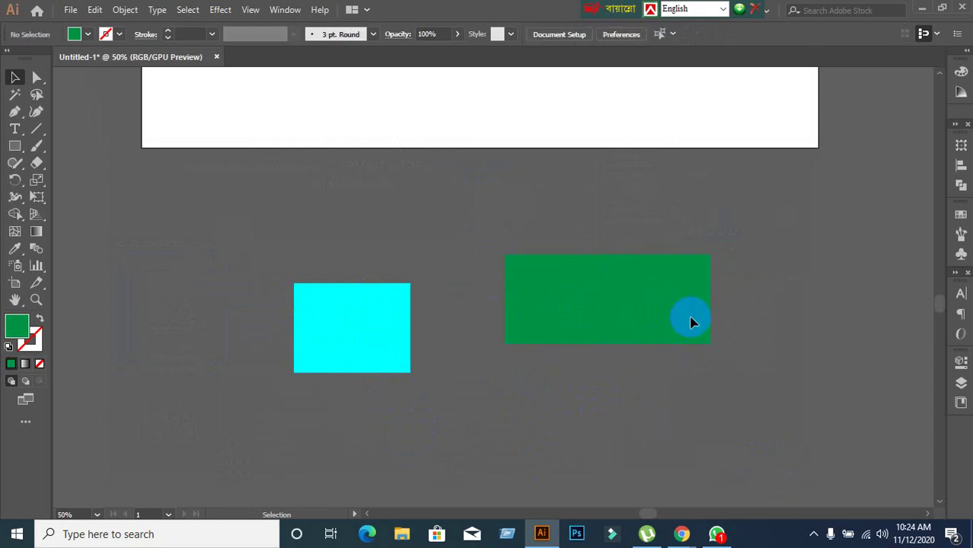
pyautogui.moveTo(691, 322); pyautogui.dragTo(825, 300)
pyautogui.press('Delete')
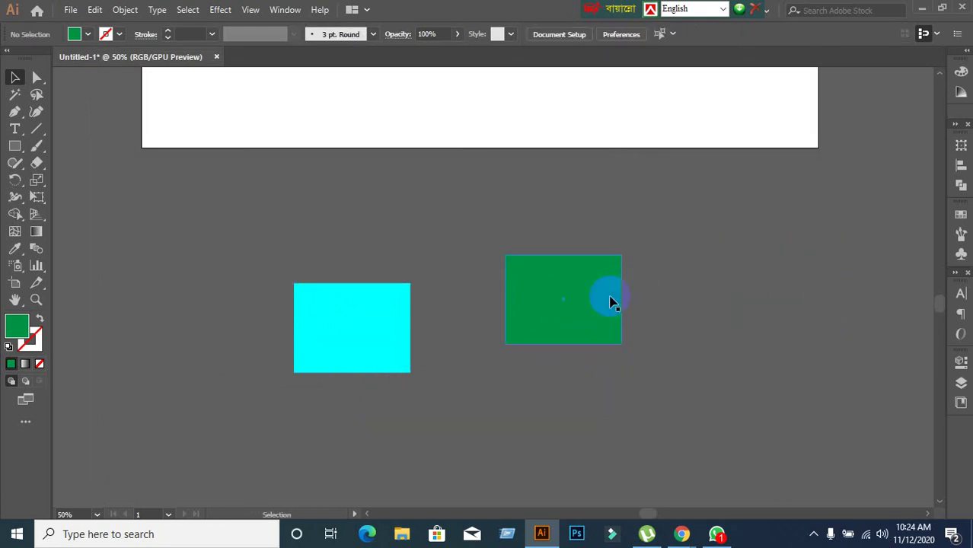
pyautogui.moveTo(609, 302); pyautogui.dragTo(616, 303)
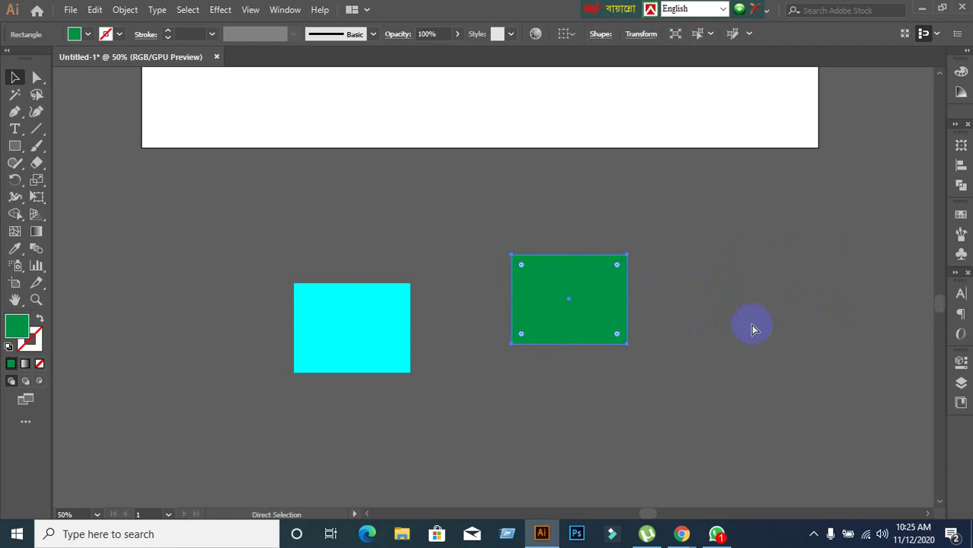
# Step: Fill the copy yellow and place it overlapping the green rectangle's right side
pyautogui.click(85, 36)
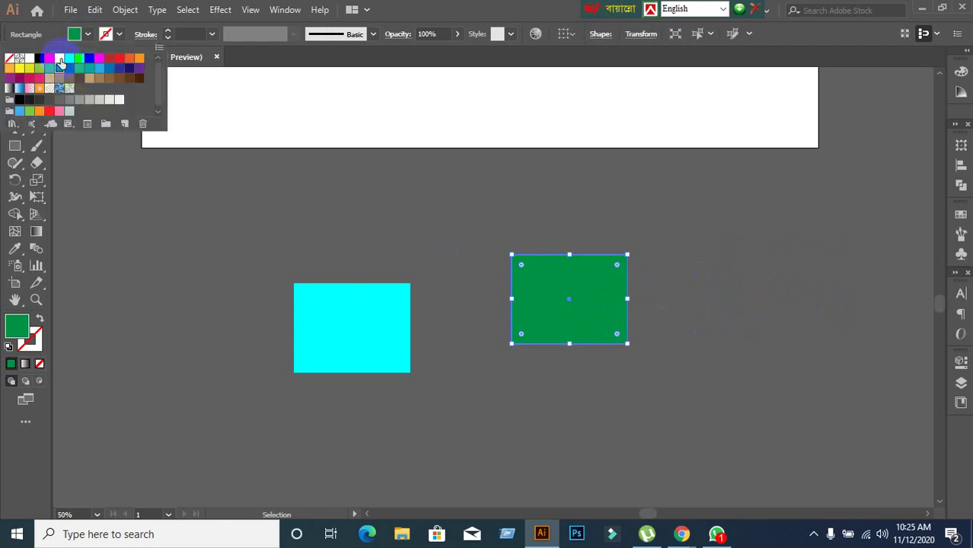
pyautogui.click(59, 60)
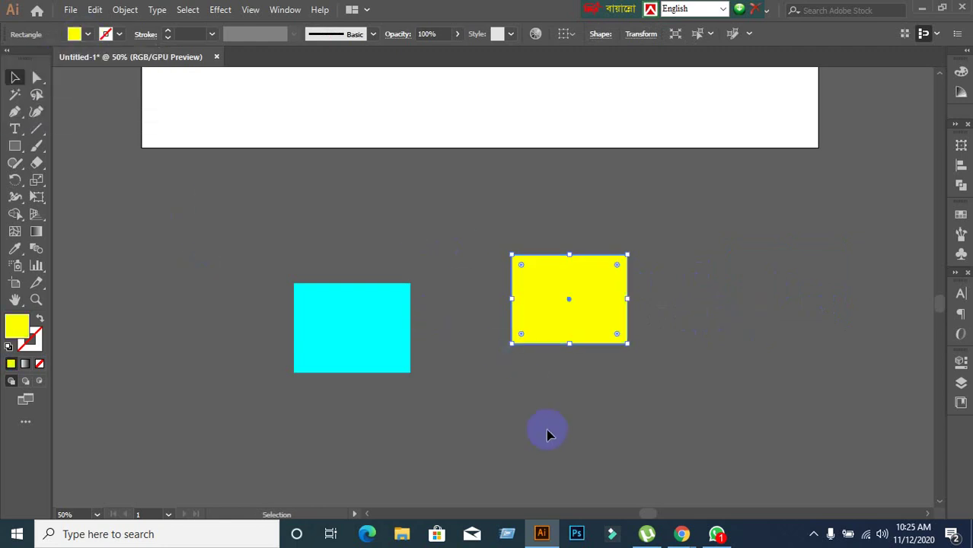
pyautogui.press('a')
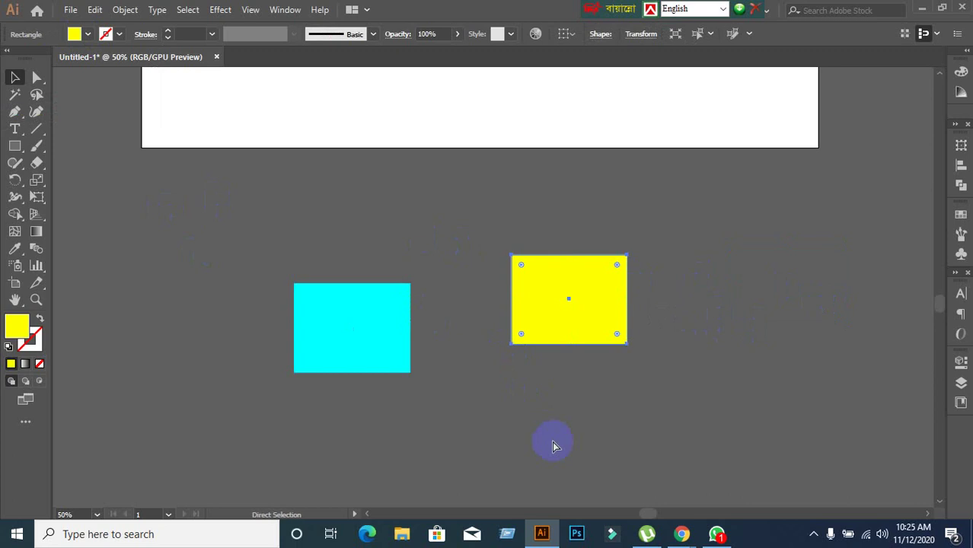
pyautogui.press('v')
pyautogui.click(553, 443)
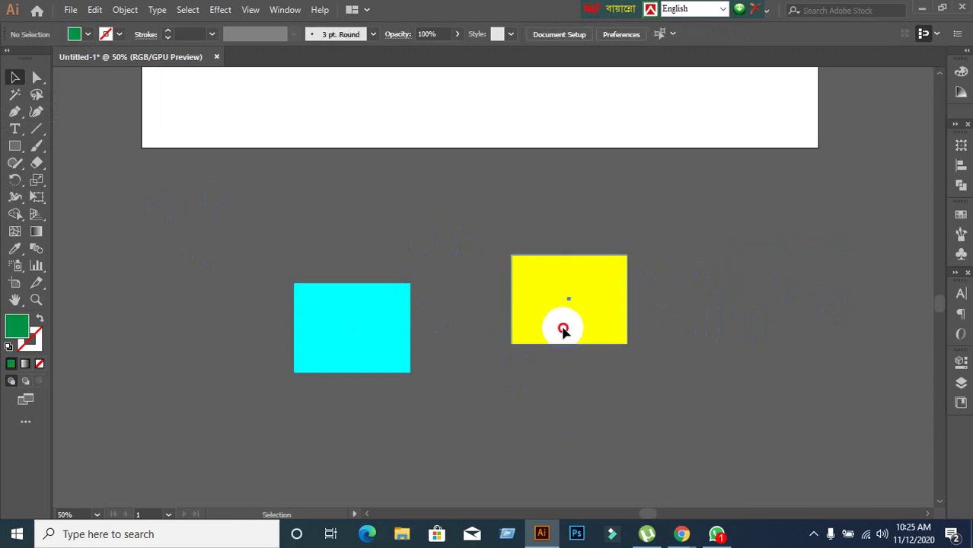
pyautogui.moveTo(563, 329); pyautogui.dragTo(627, 320)
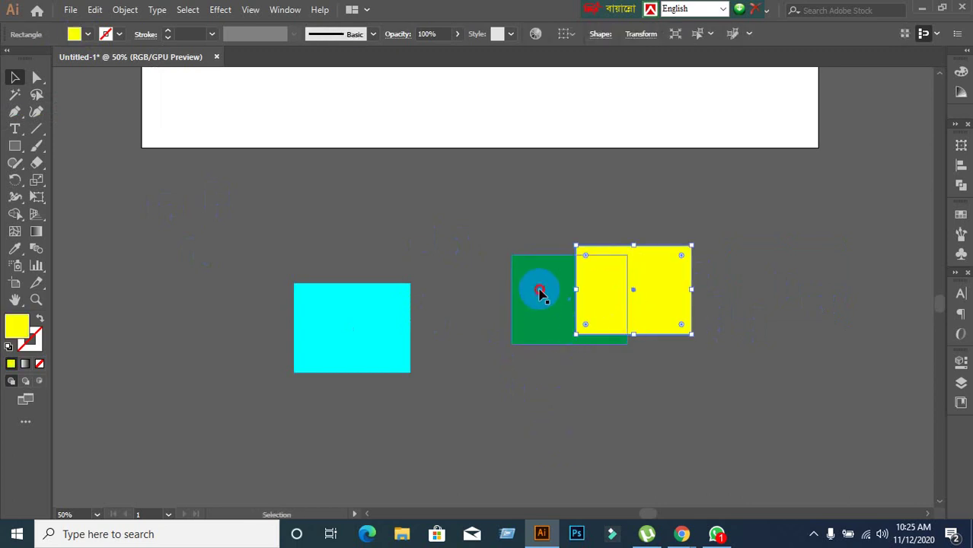
pyautogui.moveTo(539, 293); pyautogui.dragTo(528, 287)
pyautogui.click(538, 407)
# Step: Nudge the cyan rectangle, second blue square and yellow square upward to level the middle row
pyautogui.scroll(2, 540, 417)
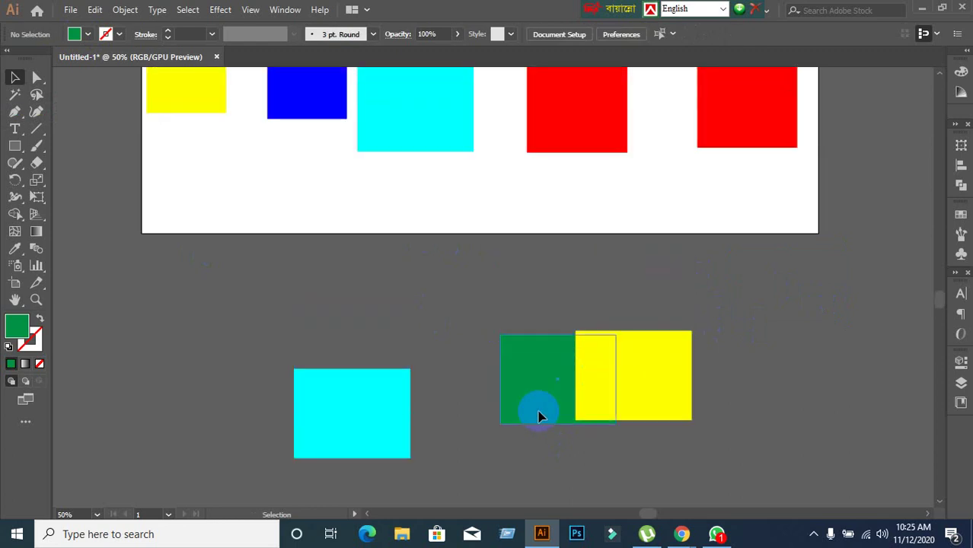
pyautogui.scroll(2, 539, 417)
pyautogui.scroll(1, 506, 388)
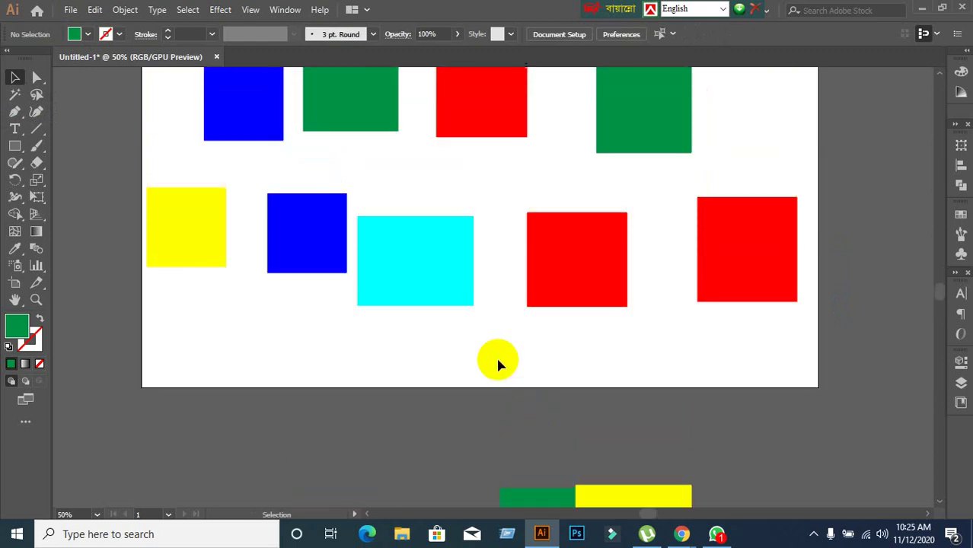
pyautogui.scroll(1, 497, 362)
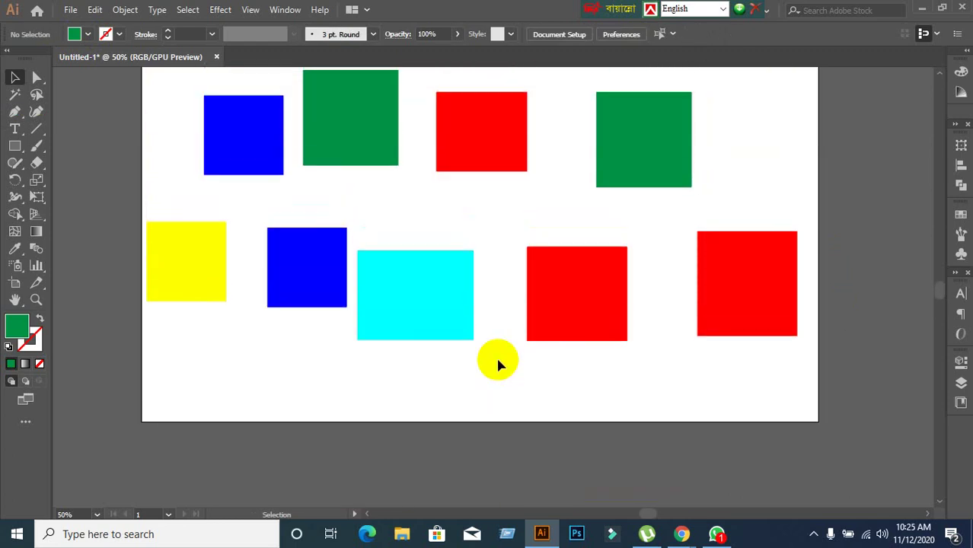
pyautogui.scroll(-2, 497, 364)
pyautogui.scroll(-2, 497, 364)
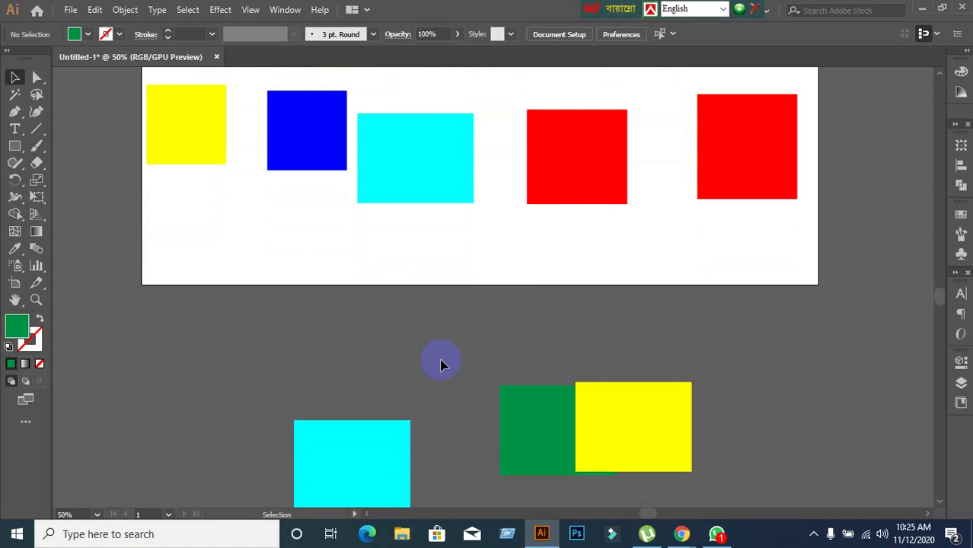
pyautogui.scroll(1, 441, 364)
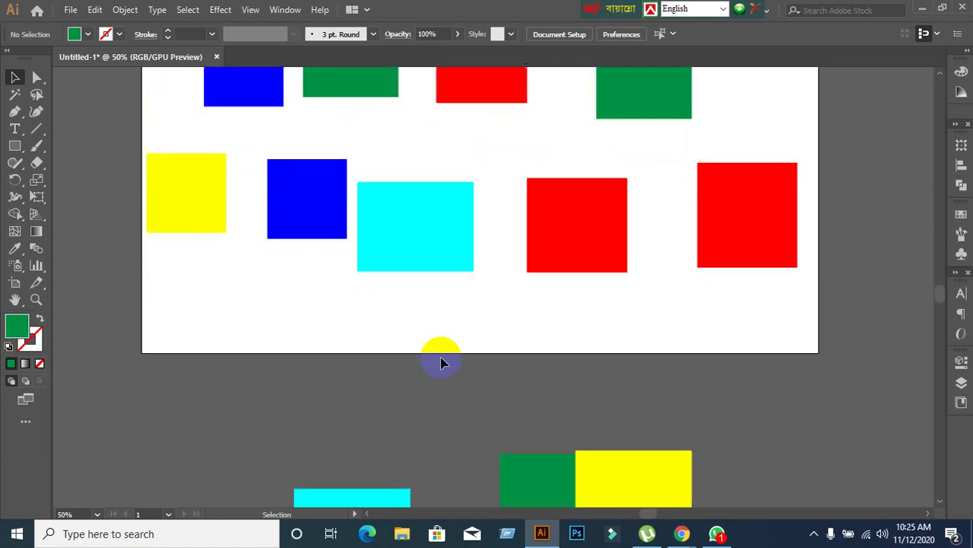
pyautogui.scroll(1, 440, 363)
pyautogui.scroll(-1, 441, 363)
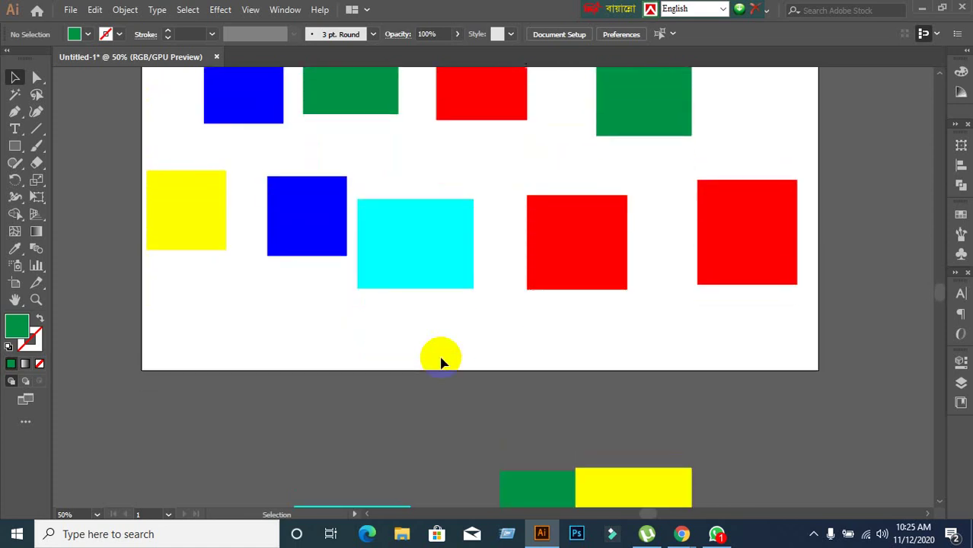
pyautogui.scroll(2, 440, 363)
pyautogui.scroll(-2, 440, 363)
pyautogui.scroll(-1, 441, 363)
pyautogui.scroll(2, 440, 364)
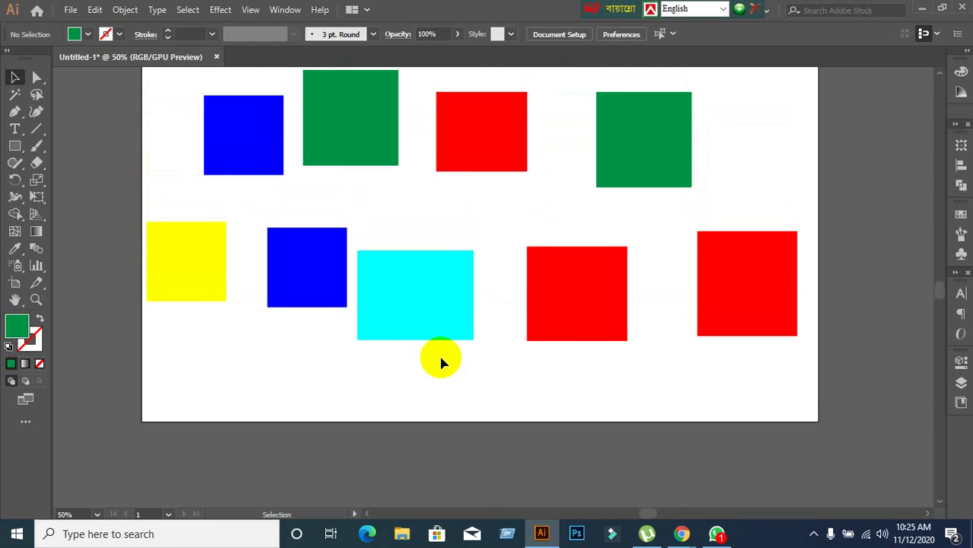
pyautogui.scroll(1, 440, 364)
pyautogui.scroll(-2, 440, 364)
pyautogui.scroll(-3, 440, 363)
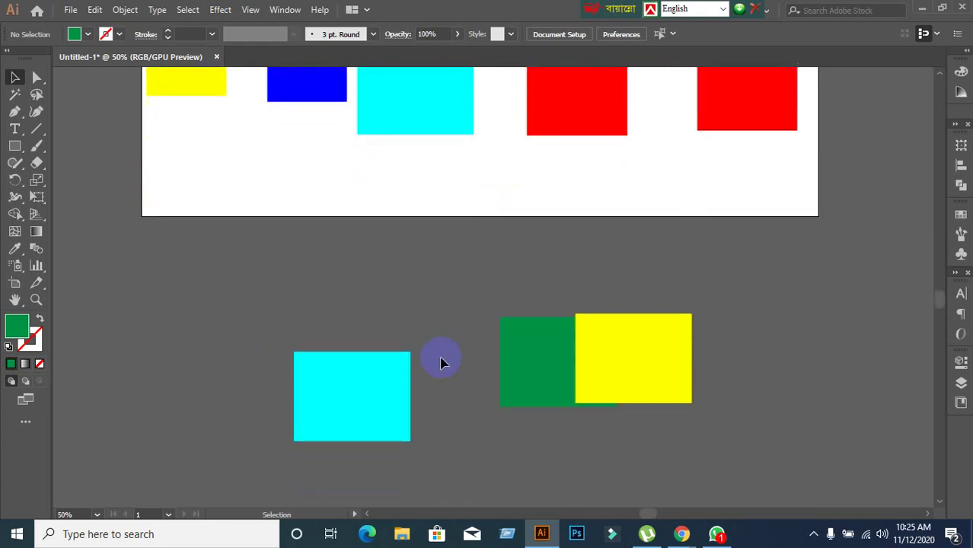
pyautogui.scroll(1, 390, 317)
pyautogui.scroll(2, 390, 315)
pyautogui.scroll(1, 412, 289)
pyautogui.moveTo(419, 278); pyautogui.dragTo(431, 240)
pyautogui.click(407, 310)
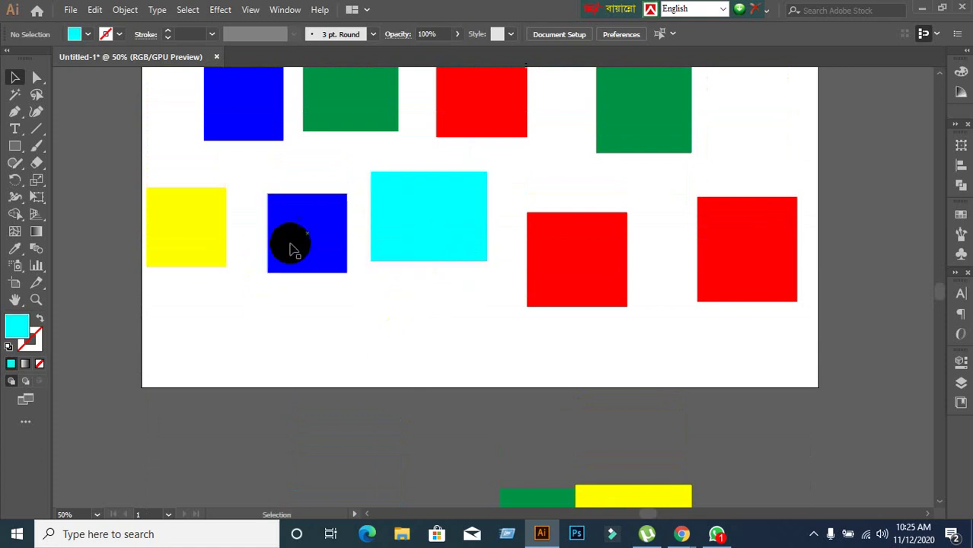
pyautogui.moveTo(302, 245); pyautogui.dragTo(303, 213)
pyautogui.click(307, 303)
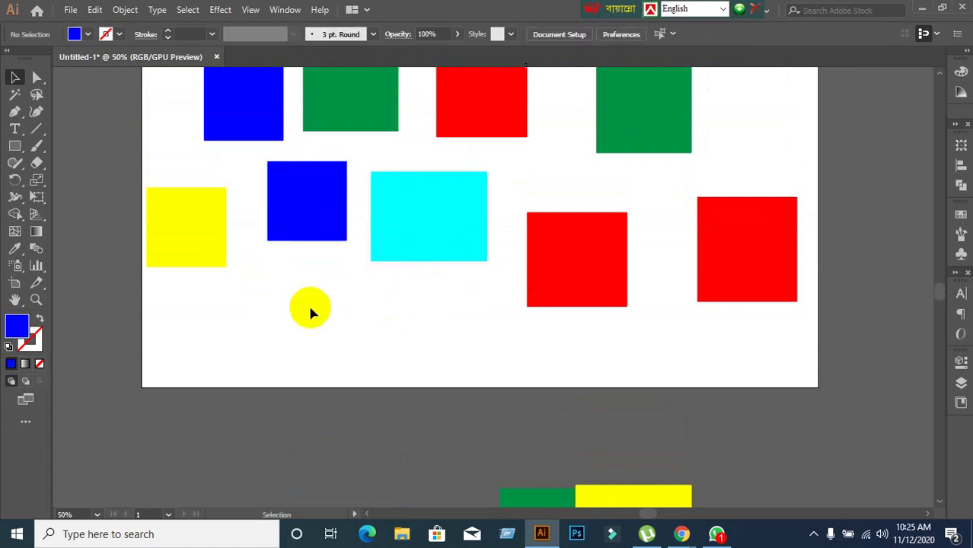
pyautogui.moveTo(204, 253); pyautogui.dragTo(220, 221)
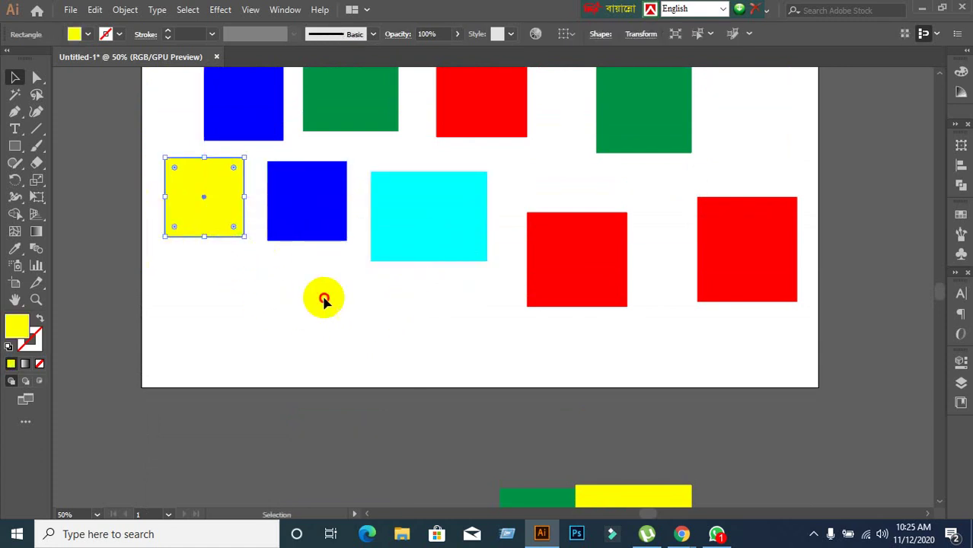
# Step: Drag the cyan and green rectangles from below the artboard up onto it
pyautogui.click(321, 298)
pyautogui.scroll(-2, 353, 448)
pyautogui.moveTo(354, 449); pyautogui.dragTo(262, 217)
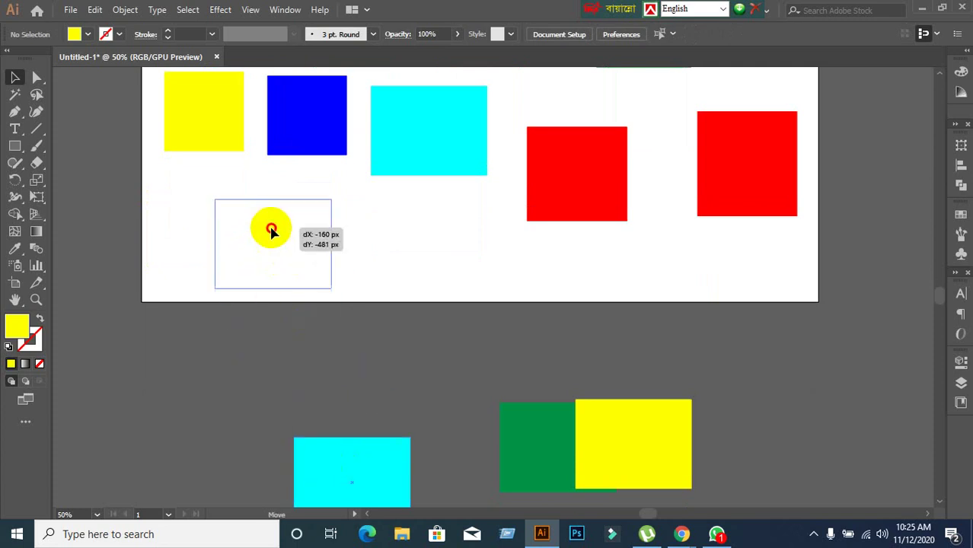
pyautogui.moveTo(532, 449); pyautogui.dragTo(424, 250)
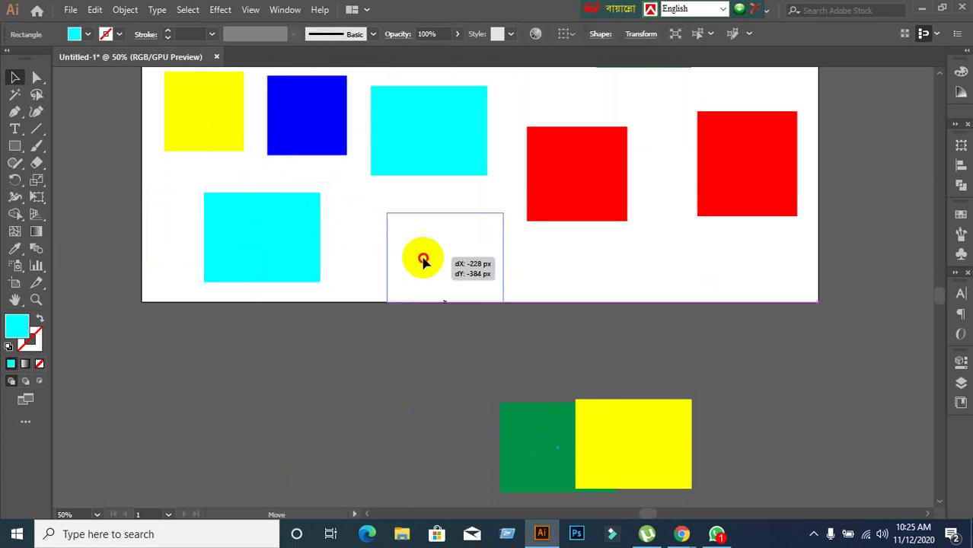
# Step: Close the top-row gaps: blue, green and red left, right green further right, overhanging green down
pyautogui.scroll(2, 427, 330)
pyautogui.scroll(2, 424, 327)
pyautogui.scroll(1, 423, 326)
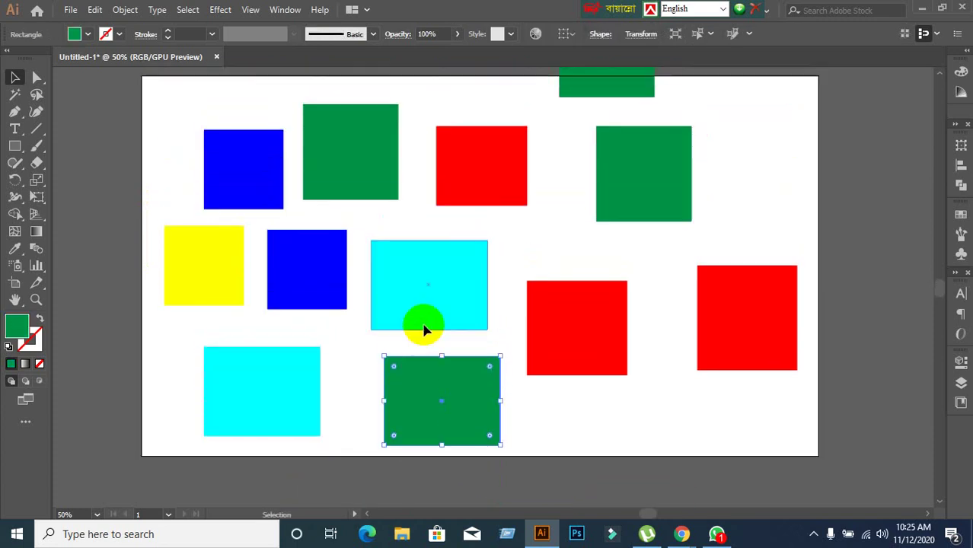
pyautogui.scroll(2, 412, 320)
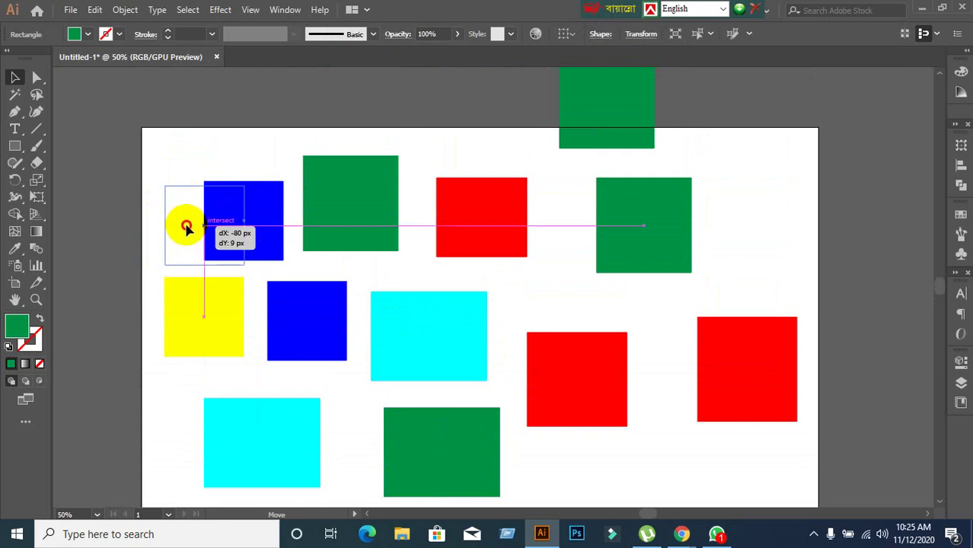
pyautogui.moveTo(225, 229); pyautogui.dragTo(181, 228)
pyautogui.moveTo(337, 217); pyautogui.dragTo(301, 217)
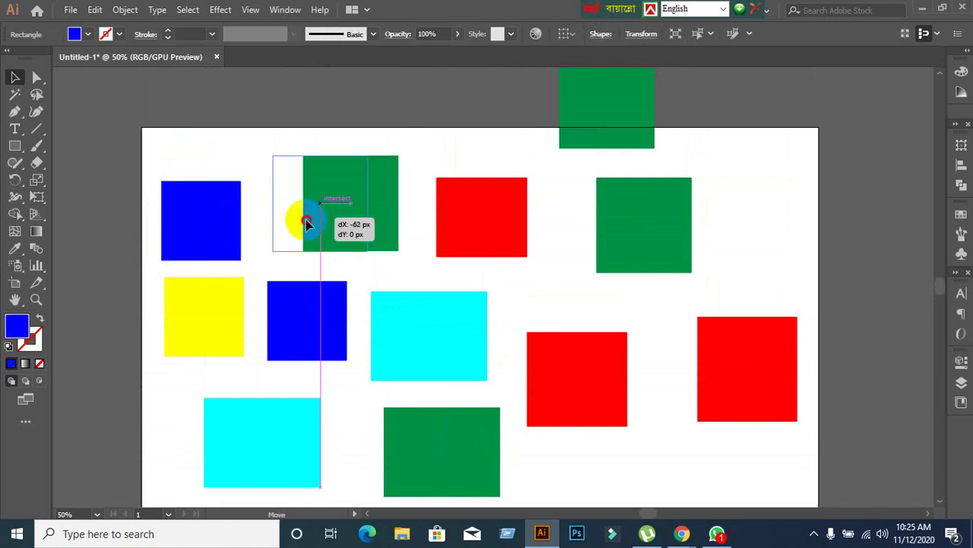
pyautogui.moveTo(491, 233); pyautogui.dragTo(434, 232)
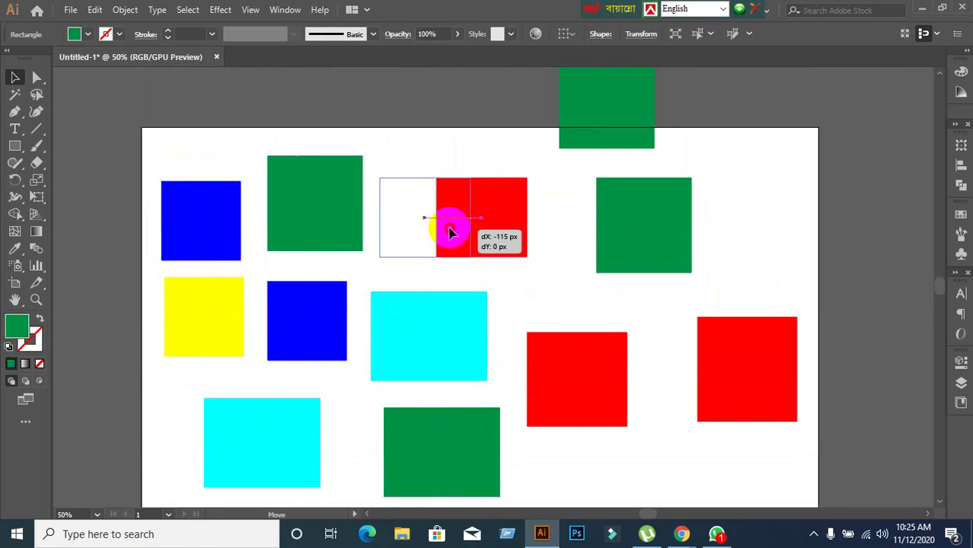
pyautogui.moveTo(645, 245); pyautogui.dragTo(710, 245)
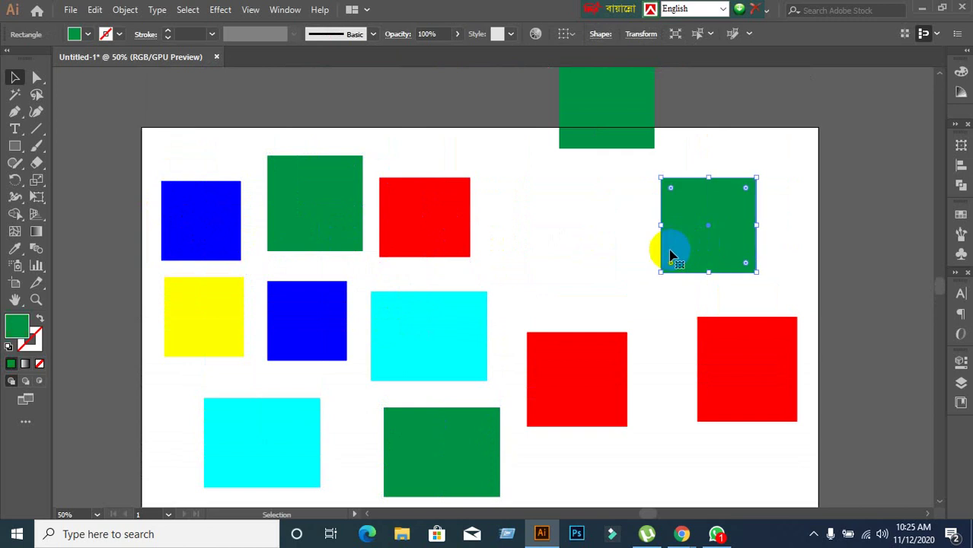
pyautogui.moveTo(595, 144)
pyautogui.mouseDown()
pyautogui.moveTo(561, 274)
pyautogui.moveTo(586, 235)
pyautogui.mouseUp()
pyautogui.scroll(-2, 567, 282)
pyautogui.scroll(-1, 573, 288)
# Step: Raise the red, green, blue, yellow and cyan squares and rectangles into tighter rows
pyautogui.scroll(2, 654, 384)
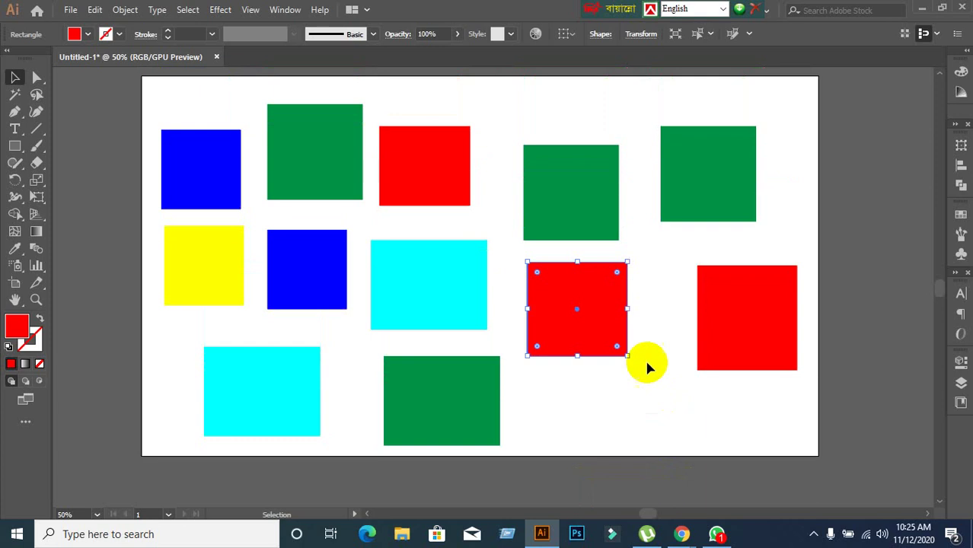
pyautogui.moveTo(446, 166); pyautogui.dragTo(439, 130)
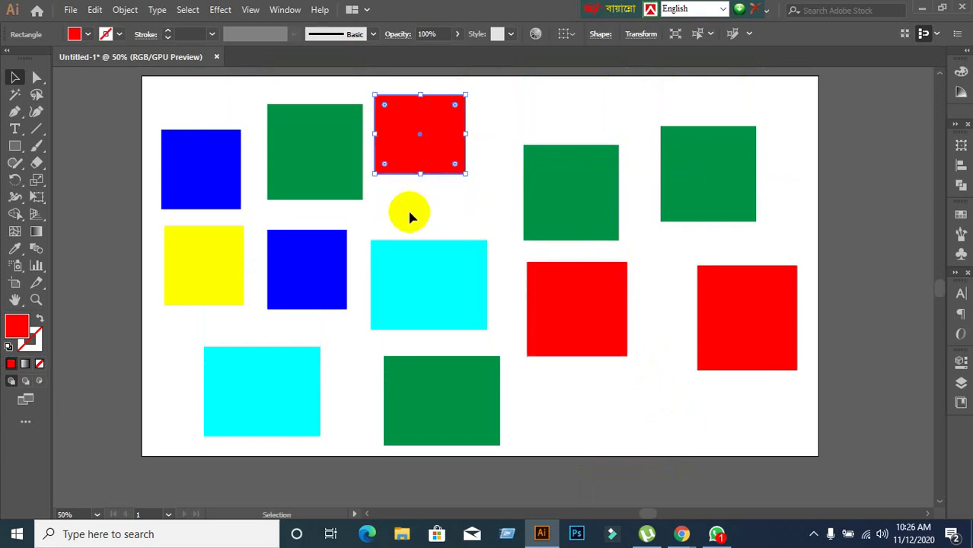
pyautogui.moveTo(332, 193)
pyautogui.mouseDown()
pyautogui.moveTo(319, 165)
pyautogui.moveTo(324, 175)
pyautogui.mouseUp()
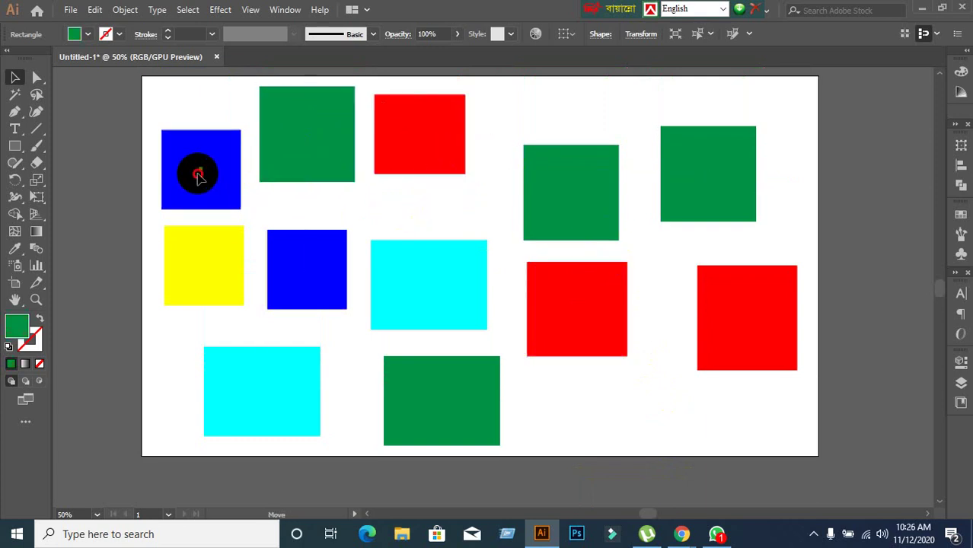
pyautogui.moveTo(195, 169); pyautogui.dragTo(189, 137)
pyautogui.moveTo(211, 267); pyautogui.dragTo(211, 232)
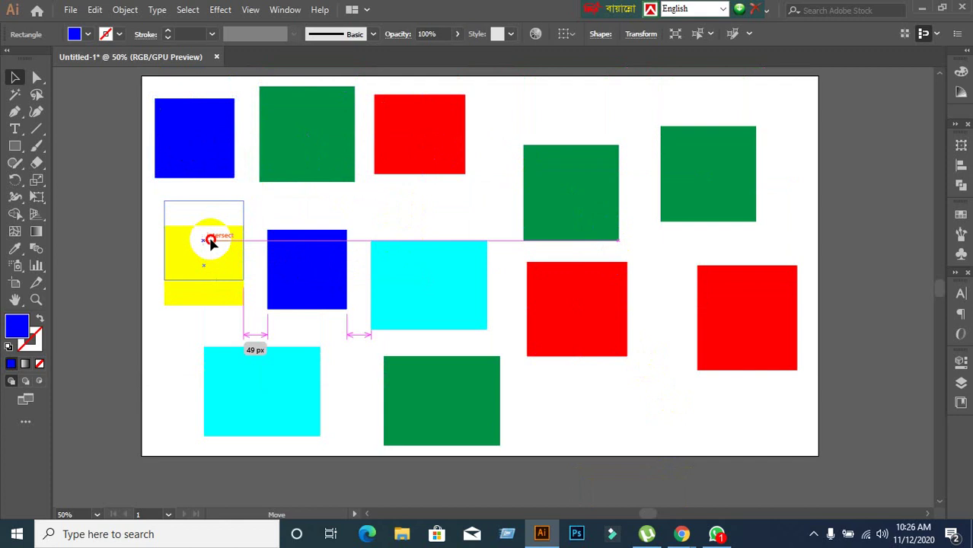
pyautogui.moveTo(318, 276); pyautogui.dragTo(318, 223)
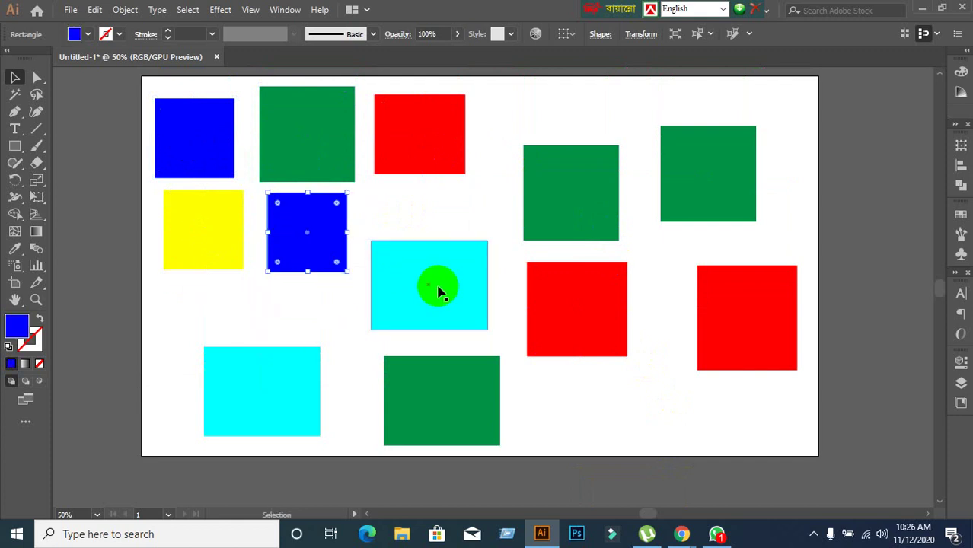
pyautogui.moveTo(441, 289); pyautogui.dragTo(441, 242)
pyautogui.moveTo(289, 402); pyautogui.dragTo(249, 336)
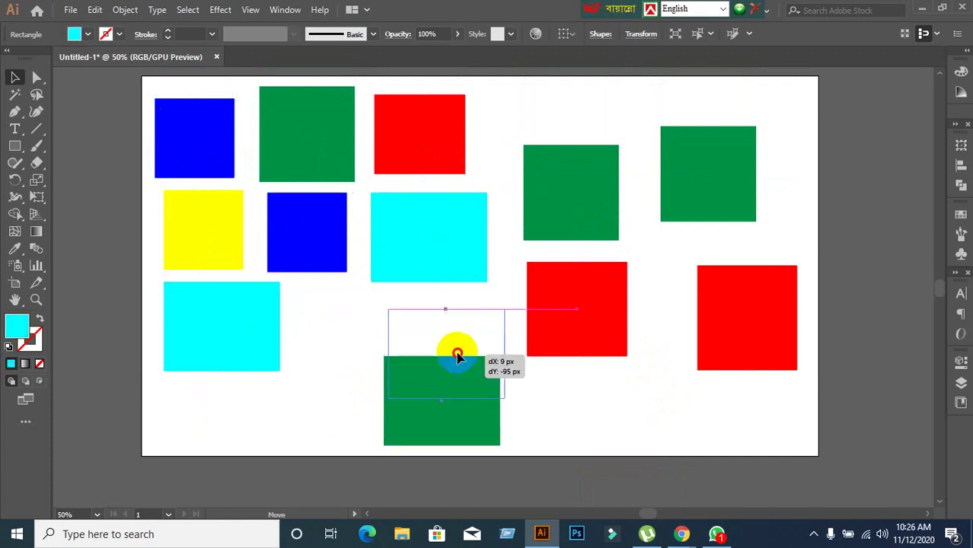
pyautogui.moveTo(451, 402); pyautogui.dragTo(460, 342)
# Step: Bring the yellow rectangle up from below onto the artboard's bottom edge
pyautogui.scroll(-2, 587, 447)
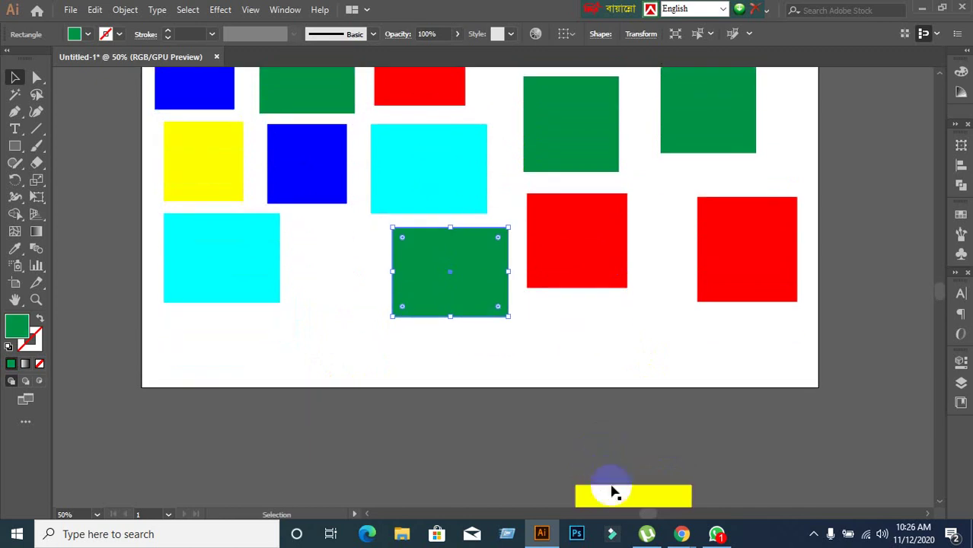
pyautogui.moveTo(624, 502)
pyautogui.mouseDown()
pyautogui.moveTo(421, 390)
pyautogui.moveTo(325, 318)
pyautogui.mouseUp()
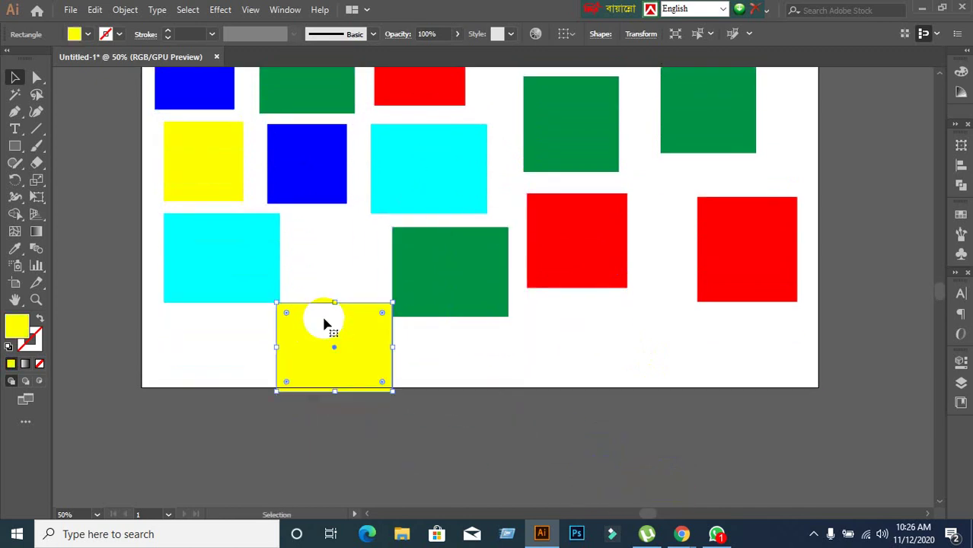
pyautogui.click(502, 419)
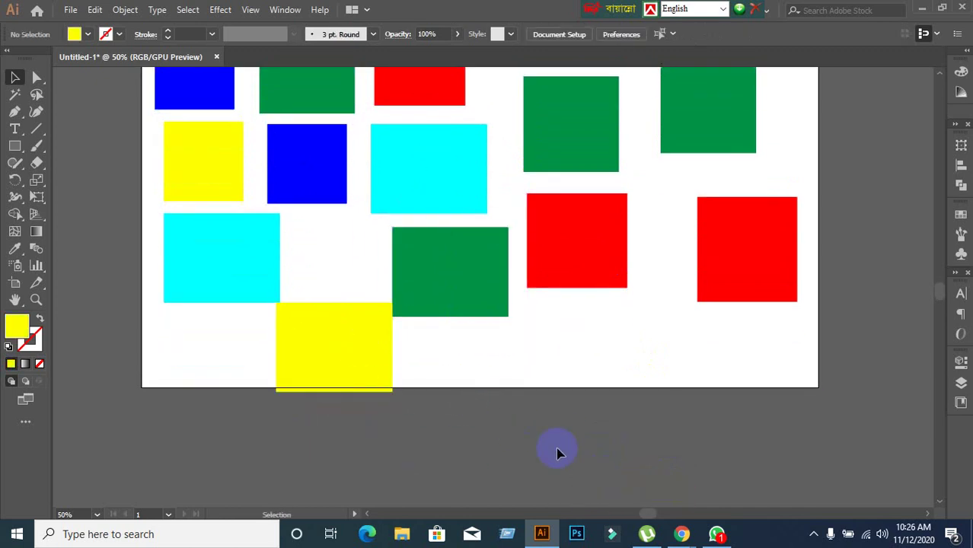
pyautogui.scroll(3, 557, 454)
pyautogui.scroll(-1, 557, 454)
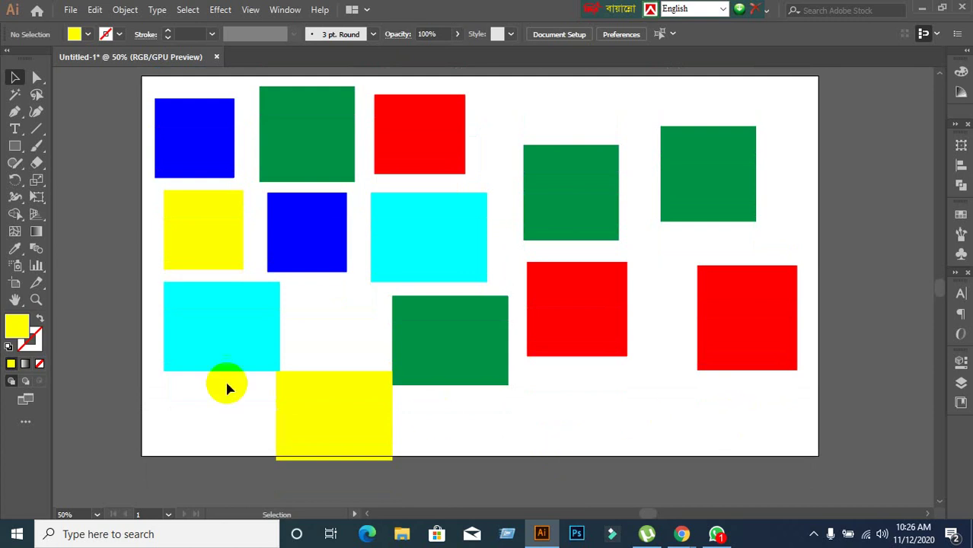
# Step: Shift cyan rectangle left past the edge, yellow up-left, then bring Google Meet forward
pyautogui.moveTo(221, 369); pyautogui.dragTo(159, 359)
pyautogui.moveTo(298, 423); pyautogui.dragTo(281, 387)
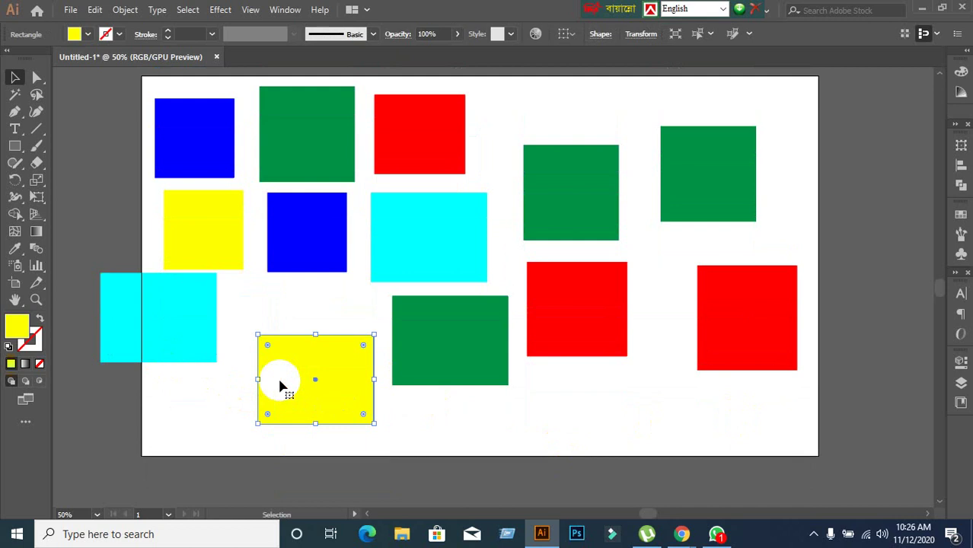
pyautogui.click(530, 440)
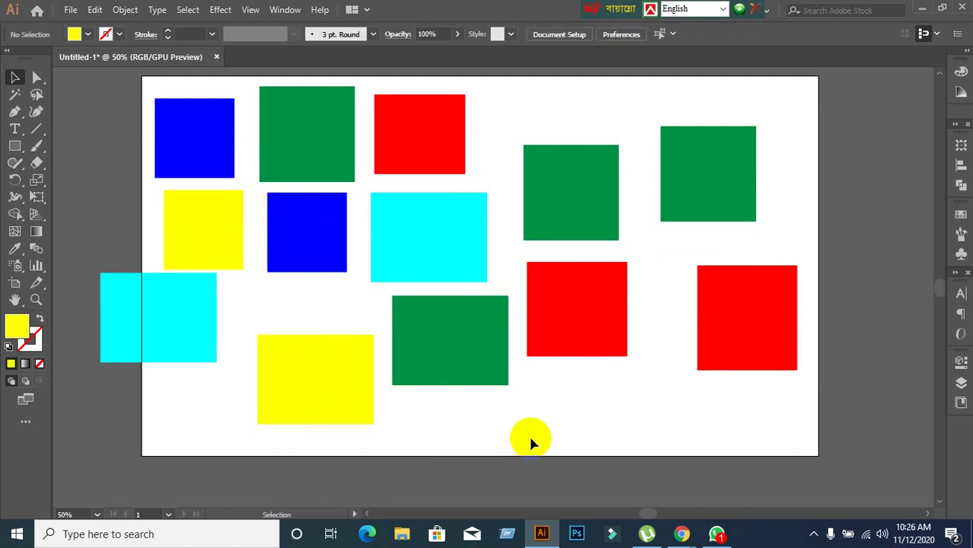
pyautogui.moveTo(682, 534)
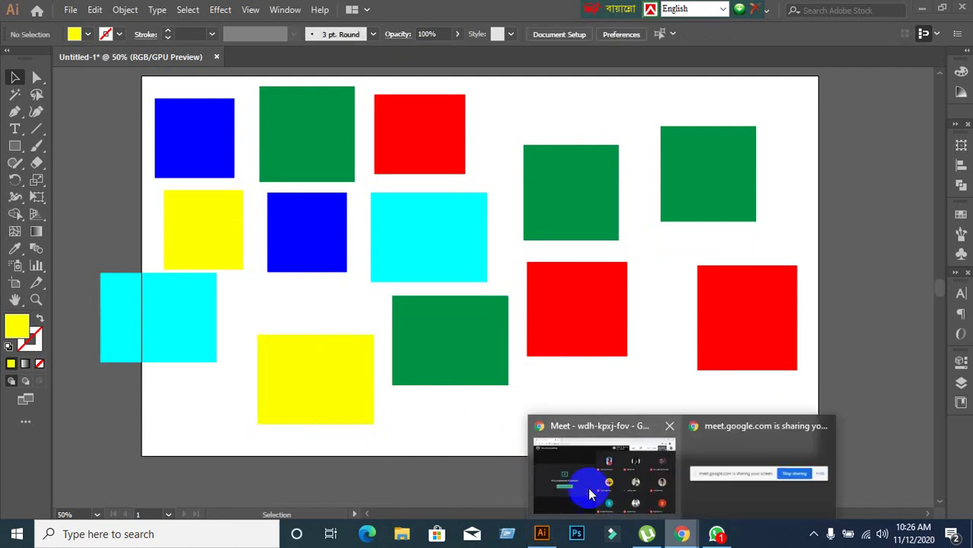
pyautogui.click(589, 489)
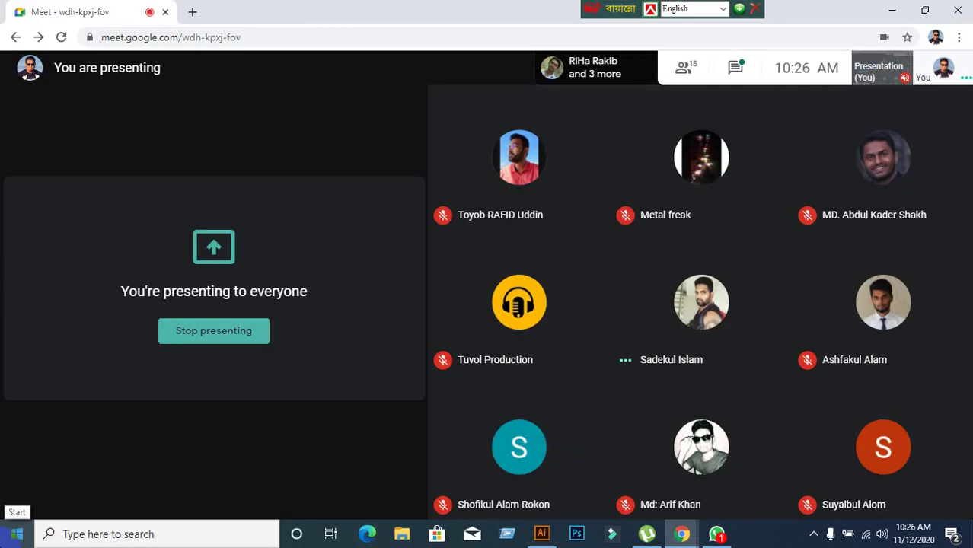
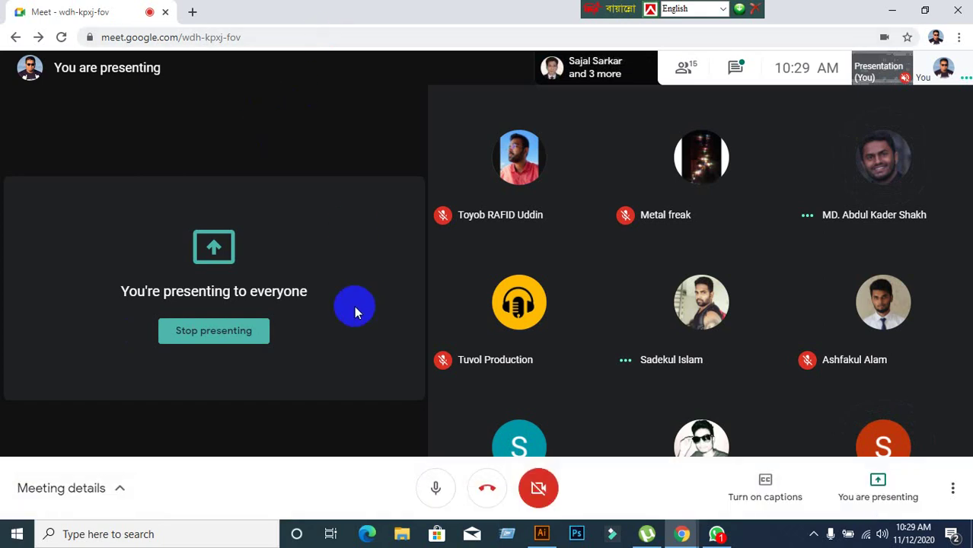
# Step: Switch from Google Meet to the Illustrator document of coloured rectangles
pyautogui.click(540, 535)
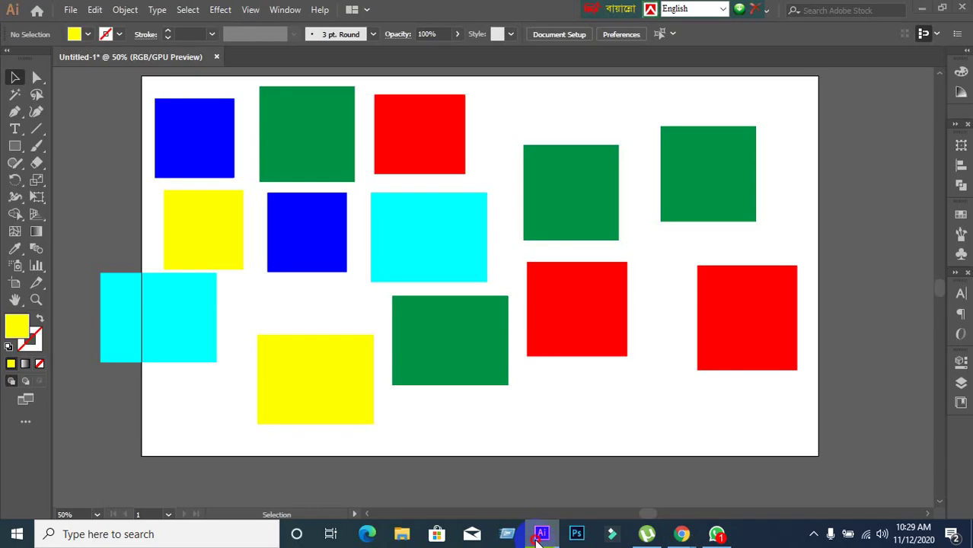
# Step: Move the green square to the top centre, with the red and cyan squares stacked beneath it
pyautogui.click(540, 535)
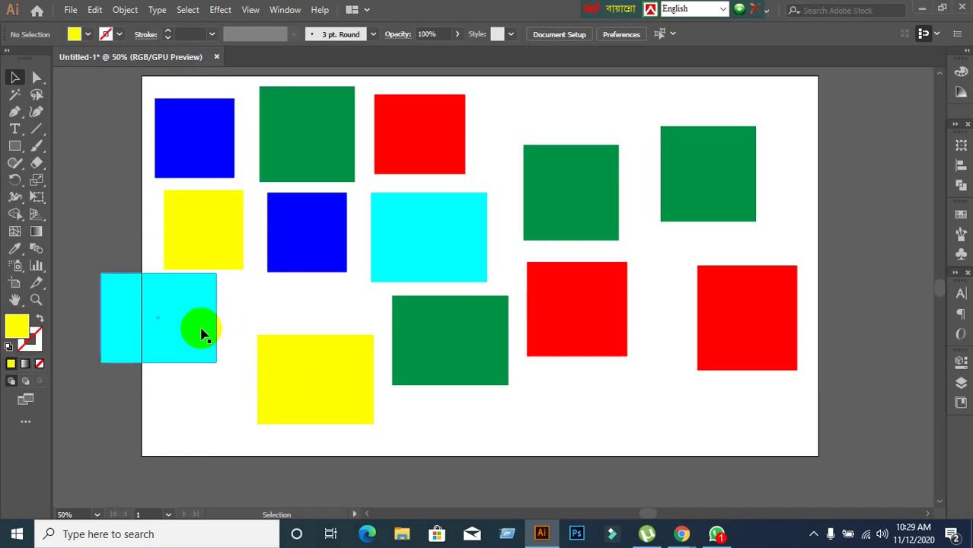
pyautogui.moveTo(202, 335); pyautogui.dragTo(651, 425)
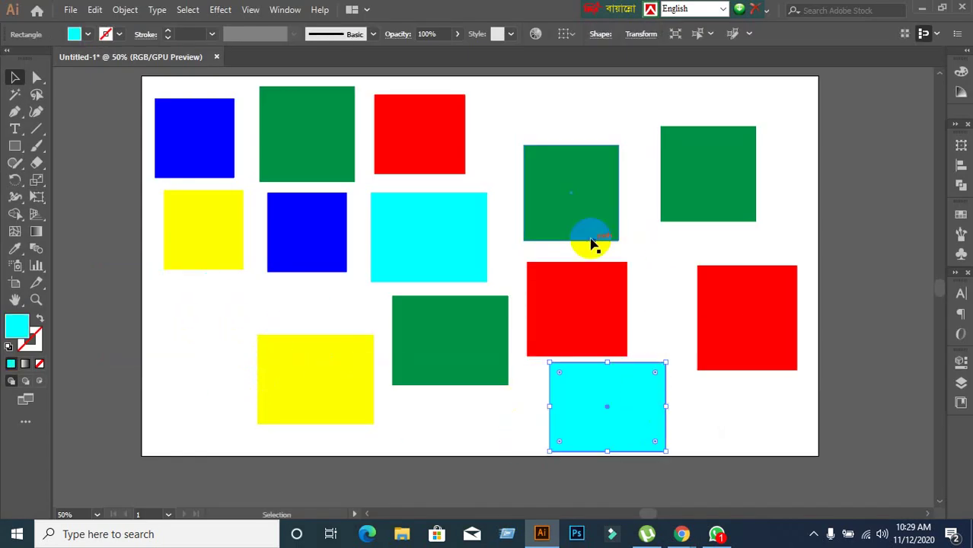
pyautogui.moveTo(578, 227); pyautogui.dragTo(580, 174)
pyautogui.moveTo(591, 311); pyautogui.dragTo(587, 258)
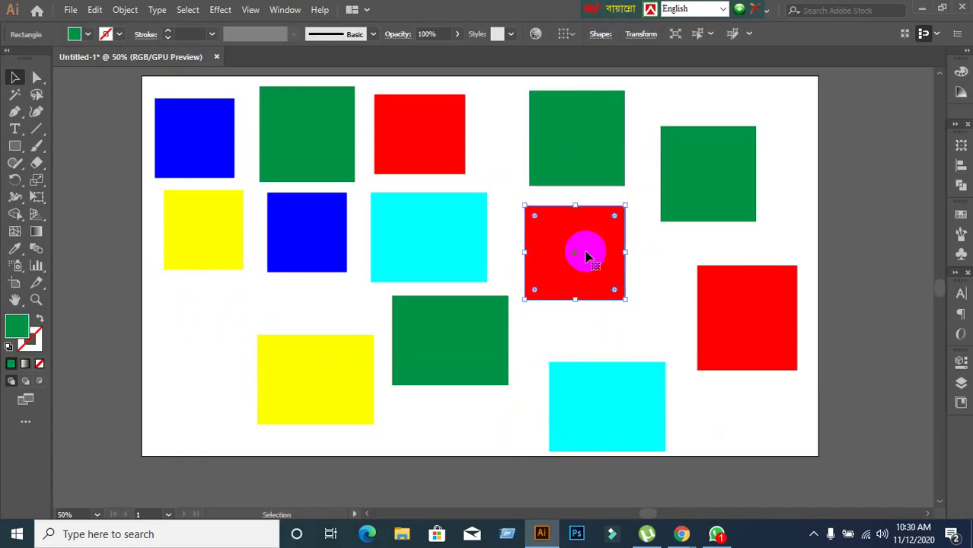
pyautogui.moveTo(615, 402); pyautogui.dragTo(619, 366)
pyautogui.click(474, 431)
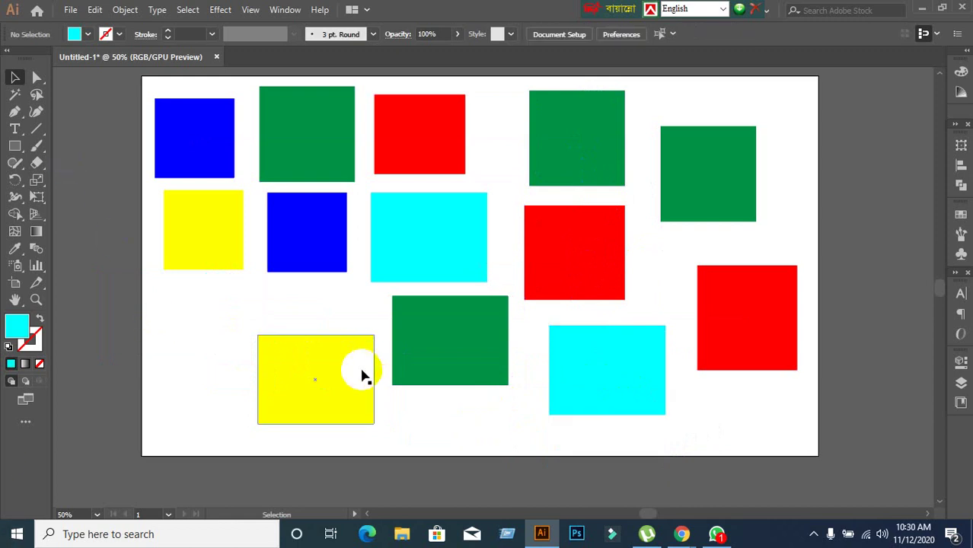
# Step: Shift the yellow rectangle left and drag it below the artboard
pyautogui.moveTo(367, 380); pyautogui.dragTo(286, 381)
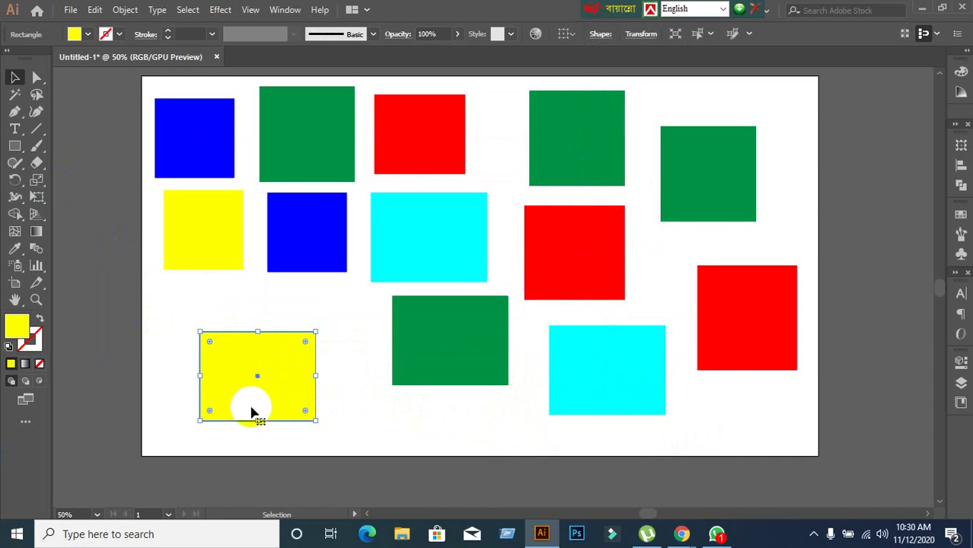
pyautogui.scroll(-3, 287, 370)
pyautogui.scroll(-2, 287, 371)
pyautogui.moveTo(278, 153)
pyautogui.mouseDown()
pyautogui.moveTo(298, 202)
pyautogui.moveTo(330, 384)
pyautogui.mouseUp()
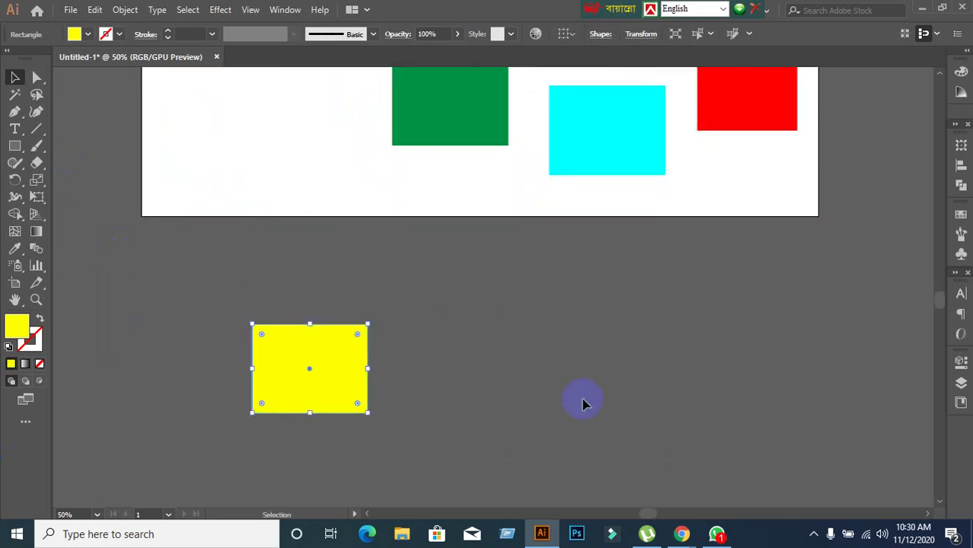
# Step: Try a cyan fill on the yellow rectangle, then undo it back to yellow
pyautogui.click(487, 407)
pyautogui.click(288, 385)
pyautogui.click(88, 35)
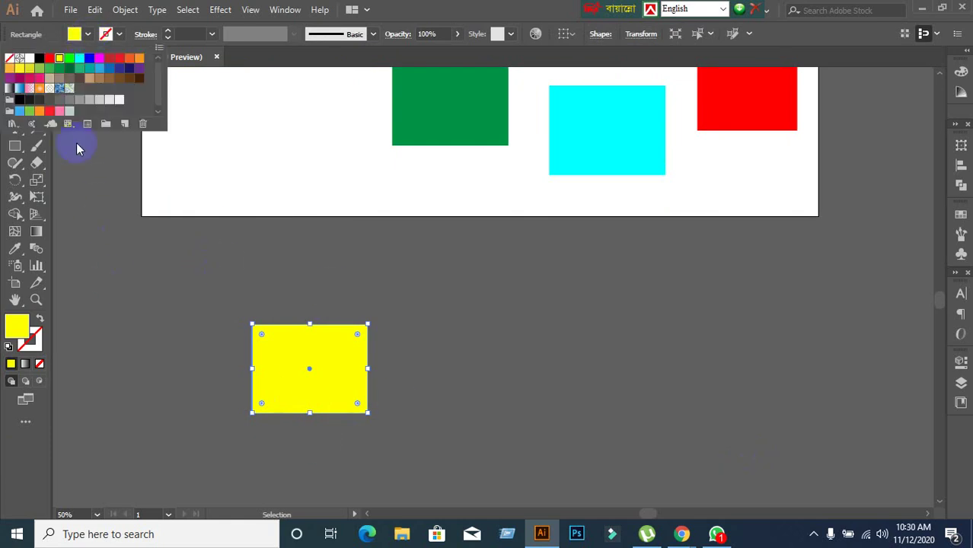
pyautogui.click(78, 59)
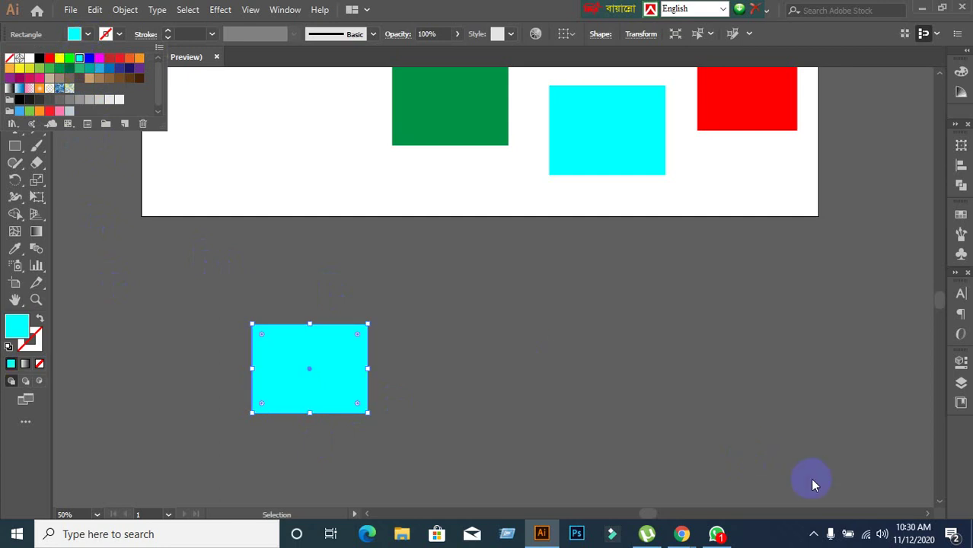
pyautogui.press('Escape')
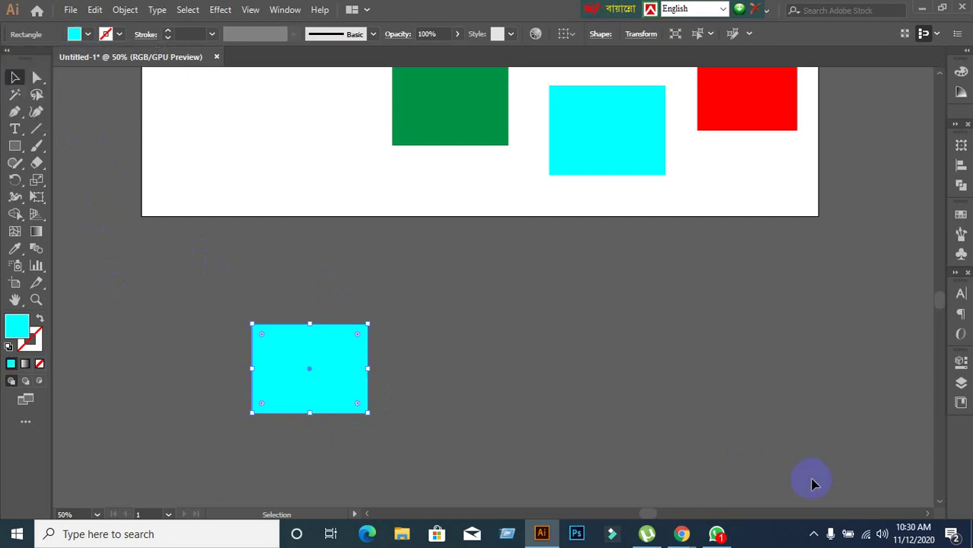
pyautogui.click(644, 411)
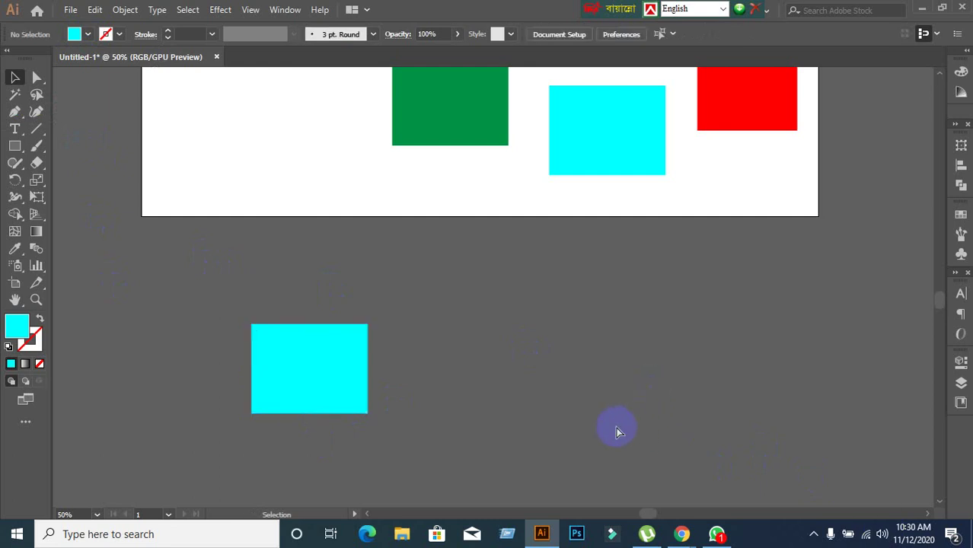
pyautogui.hotkey('ctrl', 'z')
# Step: Drag the yellow and cyan rectangles apart so they sit side by side below the artboard
pyautogui.click(617, 430)
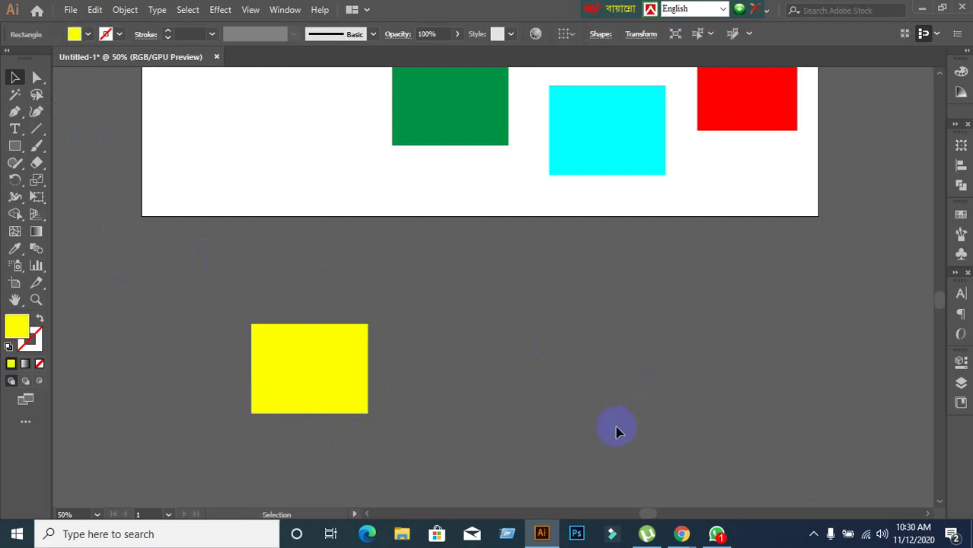
pyautogui.moveTo(326, 400); pyautogui.dragTo(415, 409)
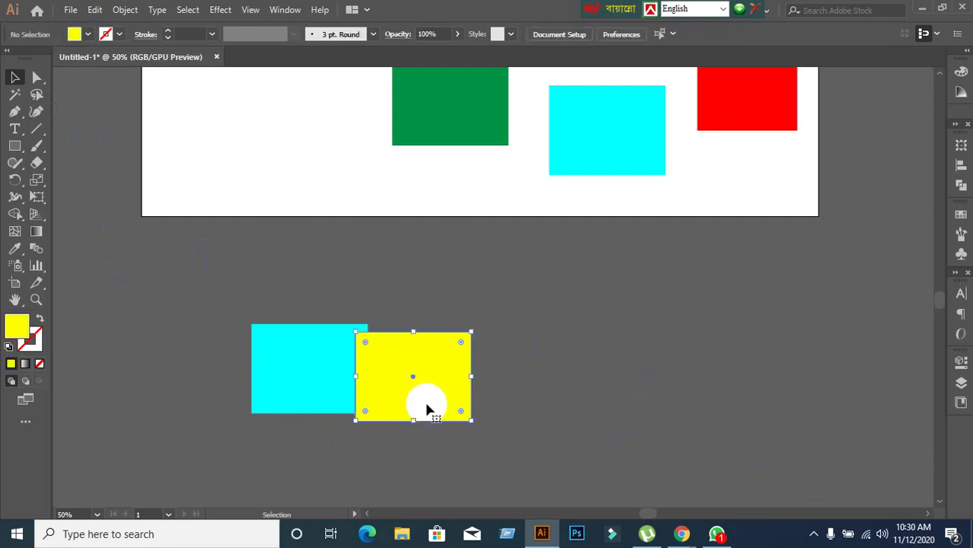
pyautogui.moveTo(278, 369); pyautogui.dragTo(248, 369)
pyautogui.click(580, 421)
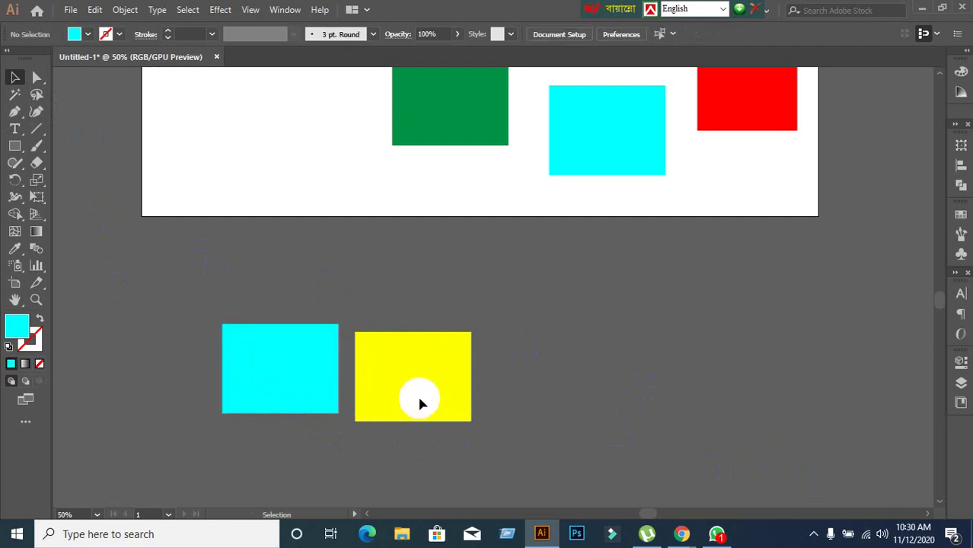
pyautogui.moveTo(418, 393); pyautogui.dragTo(512, 370)
pyautogui.click(408, 454)
# Step: Check the cyan rectangle's placement by selecting it and scrolling the view
pyautogui.click(286, 386)
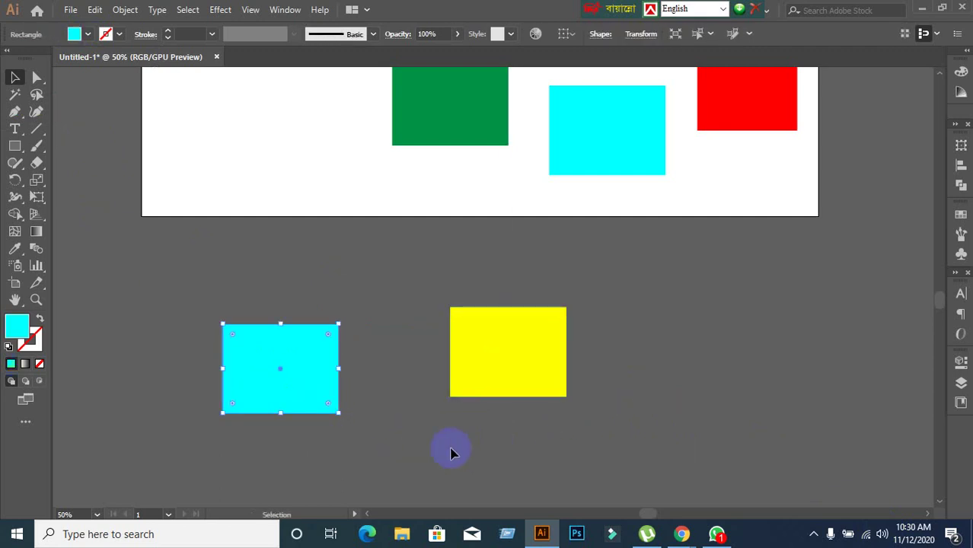
pyautogui.click(404, 413)
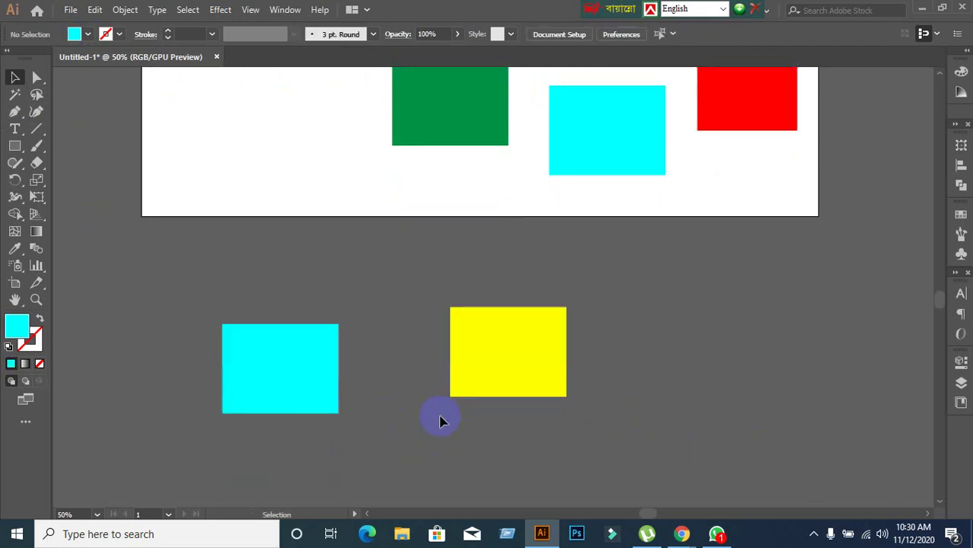
pyautogui.click(254, 404)
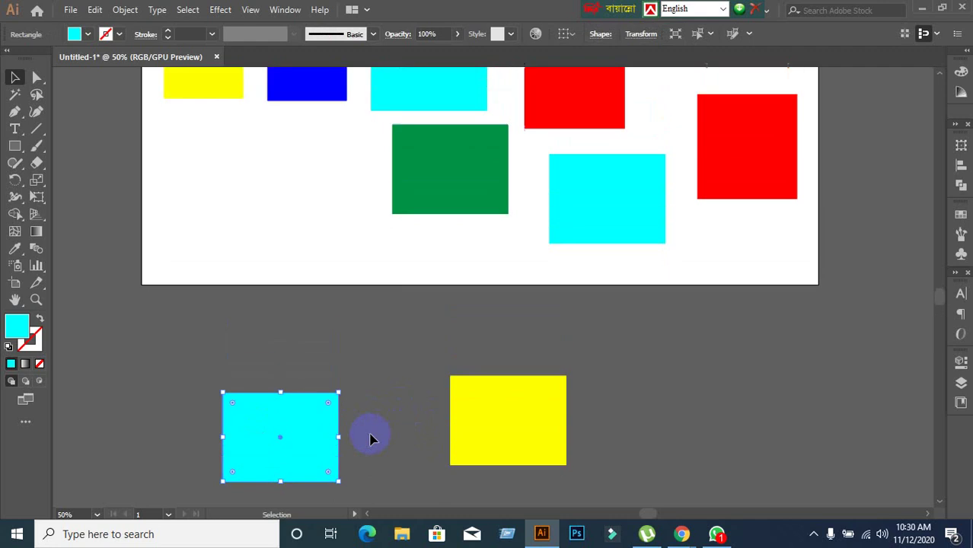
pyautogui.scroll(2, 373, 438)
pyautogui.click(368, 420)
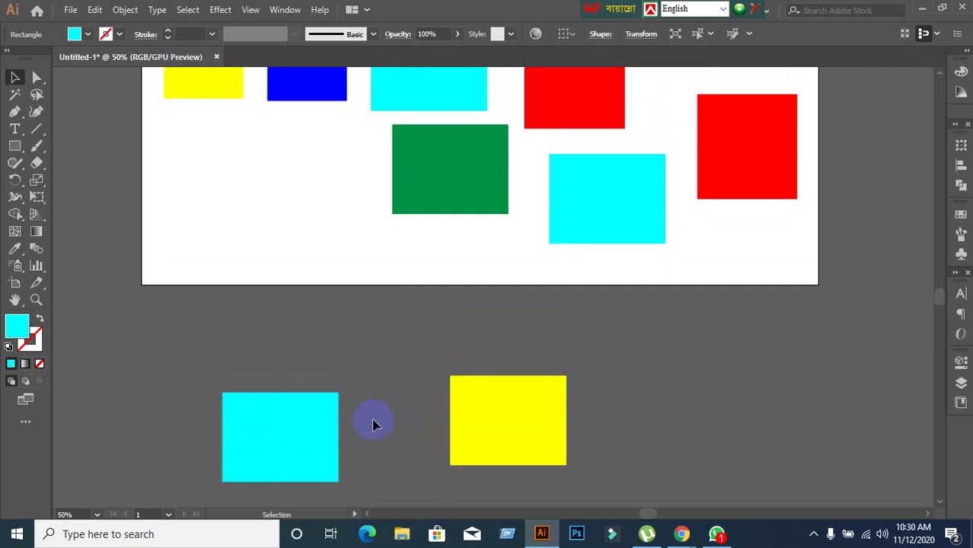
pyautogui.scroll(2, 371, 422)
pyautogui.keyDown('alt'); pyautogui.scroll(-2, 373, 425); pyautogui.keyUp('alt')
pyautogui.keyDown('alt'); pyautogui.scroll(1, 373, 425); pyautogui.keyUp('alt')
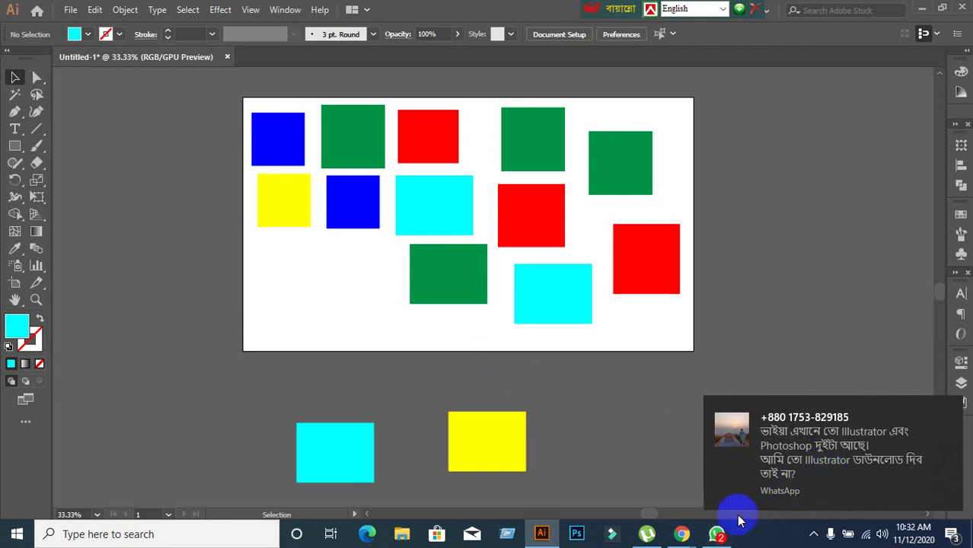
# Step: Open the contact's new WhatsApp message and send the reply 'ji'
pyautogui.click(716, 533)
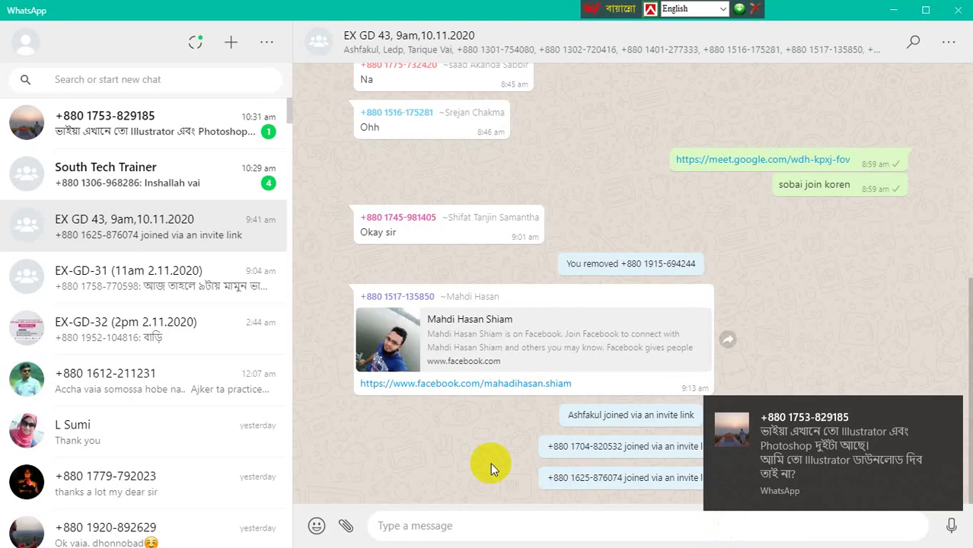
pyautogui.click(99, 120)
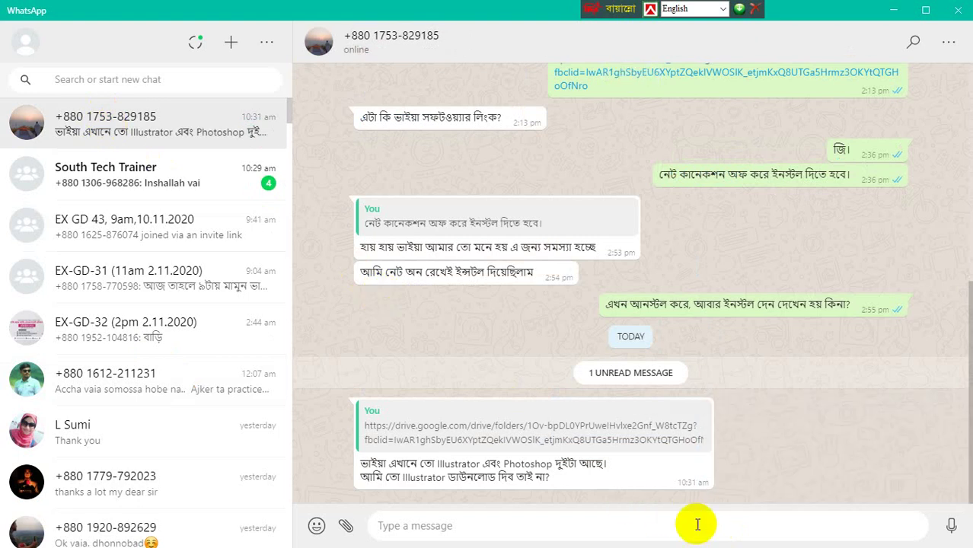
pyautogui.write('ji')
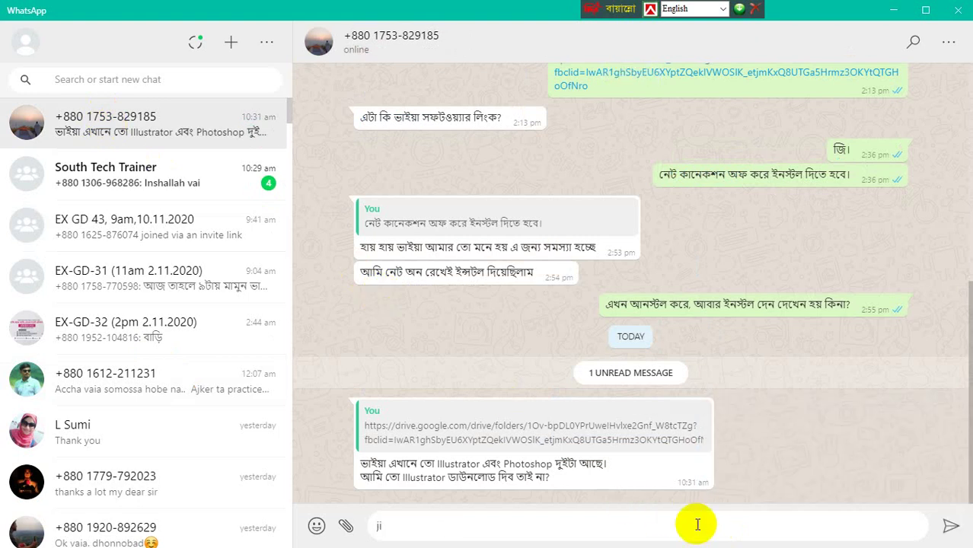
pyautogui.press('Return')
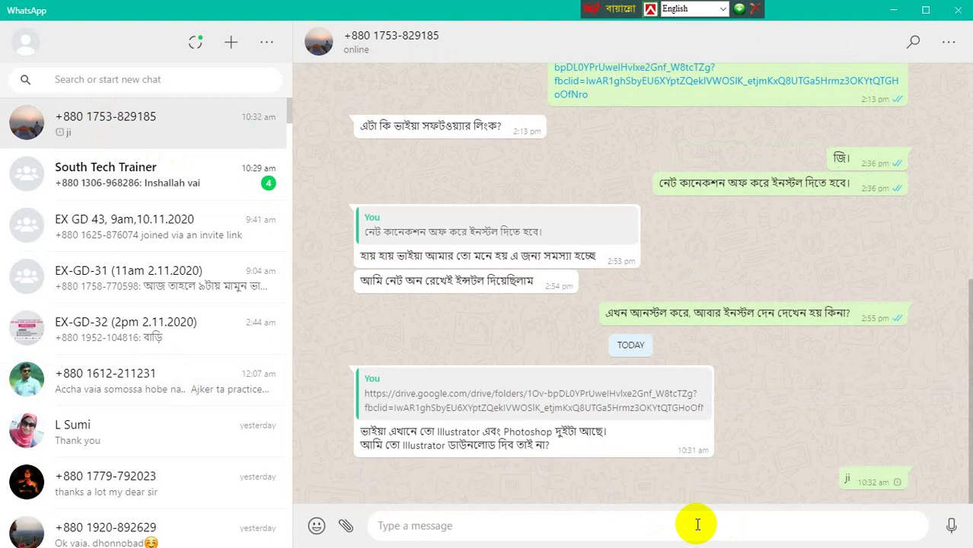
# Step: Hide WhatsApp and return to the Illustrator artboard
pyautogui.click(895, 10)
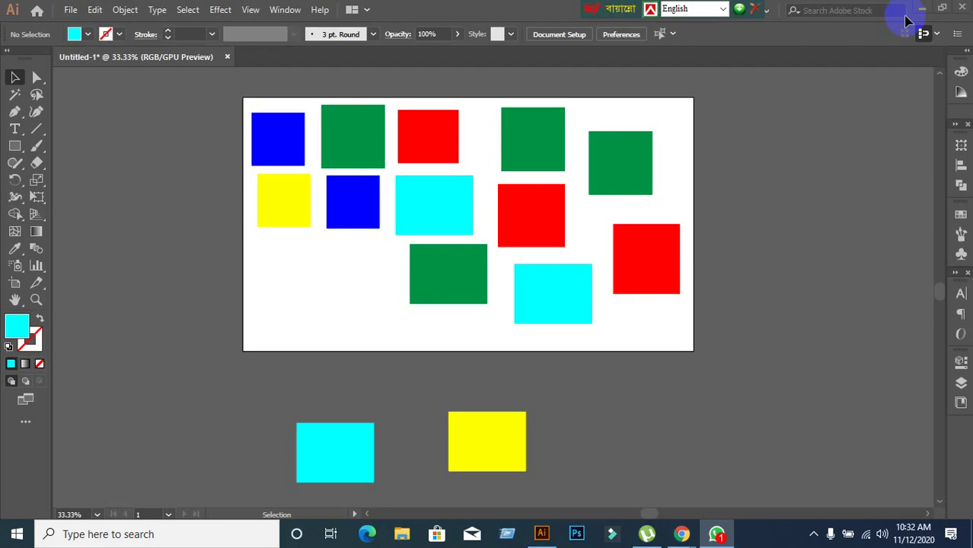
pyautogui.click(674, 529)
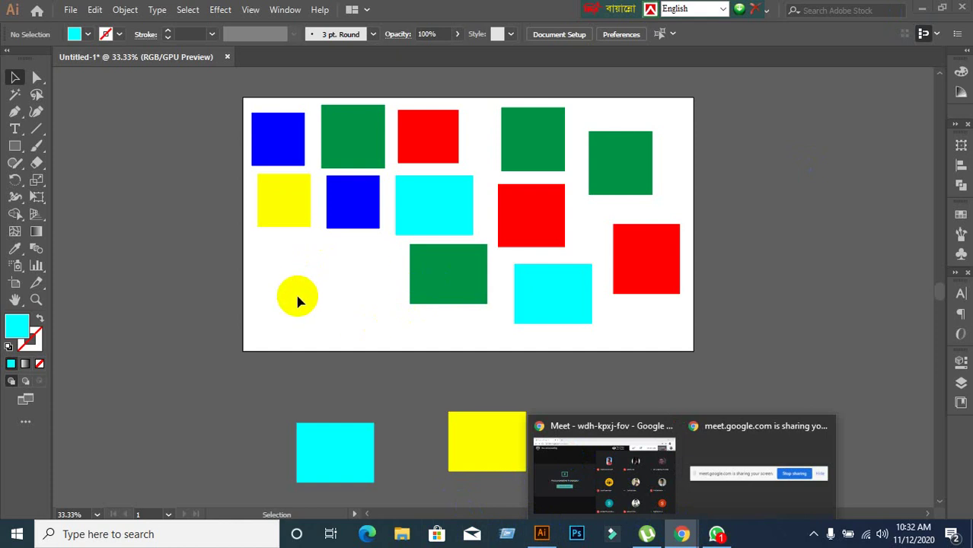
pyautogui.scroll(1, 300, 335)
pyautogui.scroll(1, 426, 280)
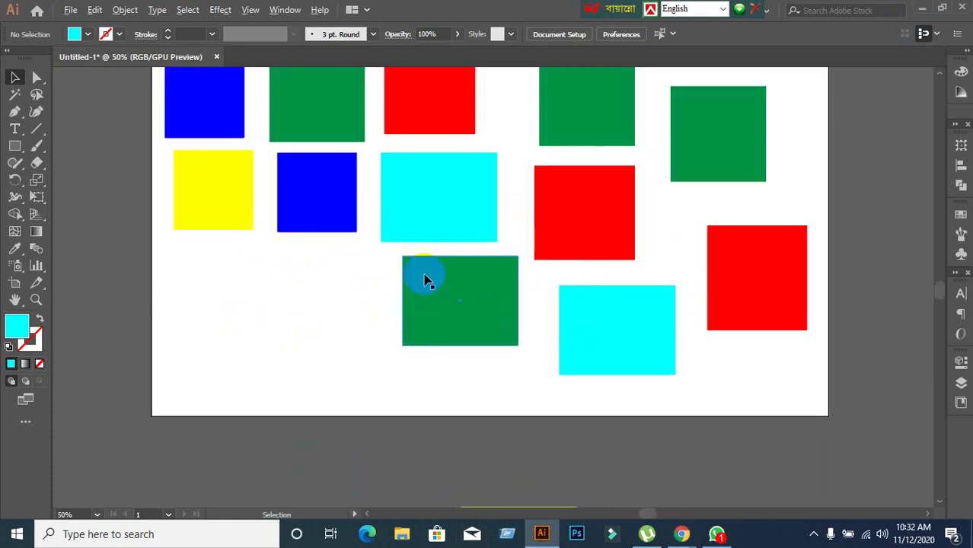
pyautogui.scroll(5, 332, 399)
pyautogui.scroll(1, 332, 399)
# Step: Select the green, blue, red, cyan and yellow squares in turn to inspect them
pyautogui.click(352, 267)
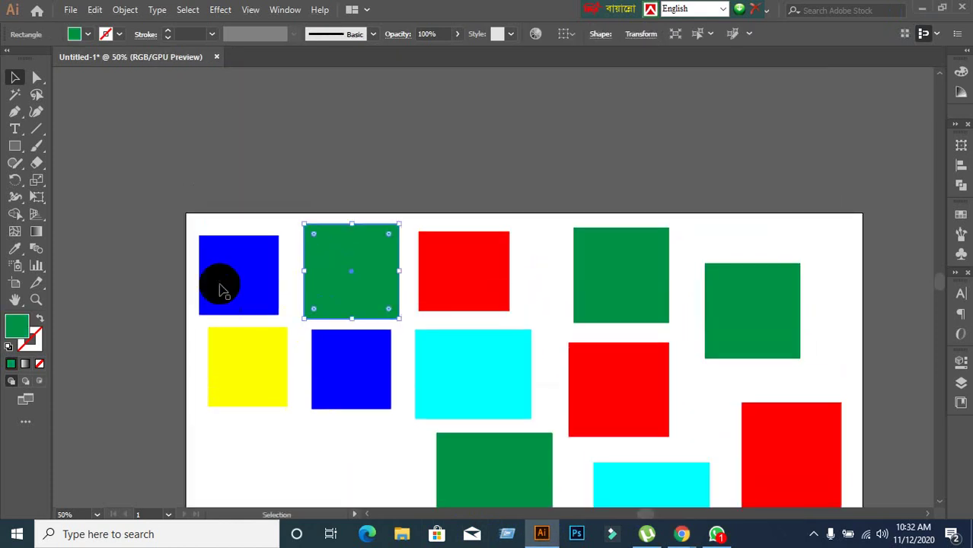
pyautogui.click(220, 283)
pyautogui.click(466, 281)
pyautogui.click(481, 388)
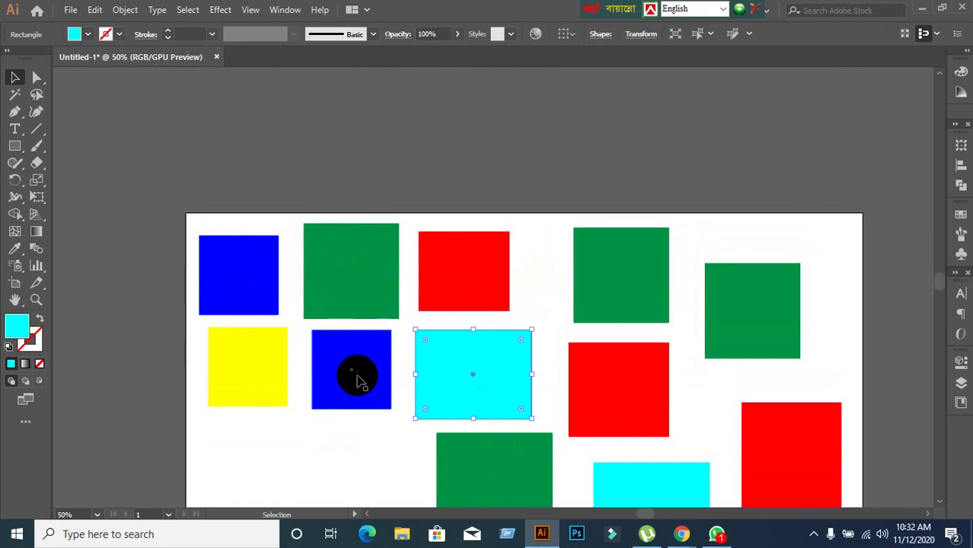
pyautogui.click(358, 374)
pyautogui.click(221, 397)
pyautogui.scroll(-1, 314, 435)
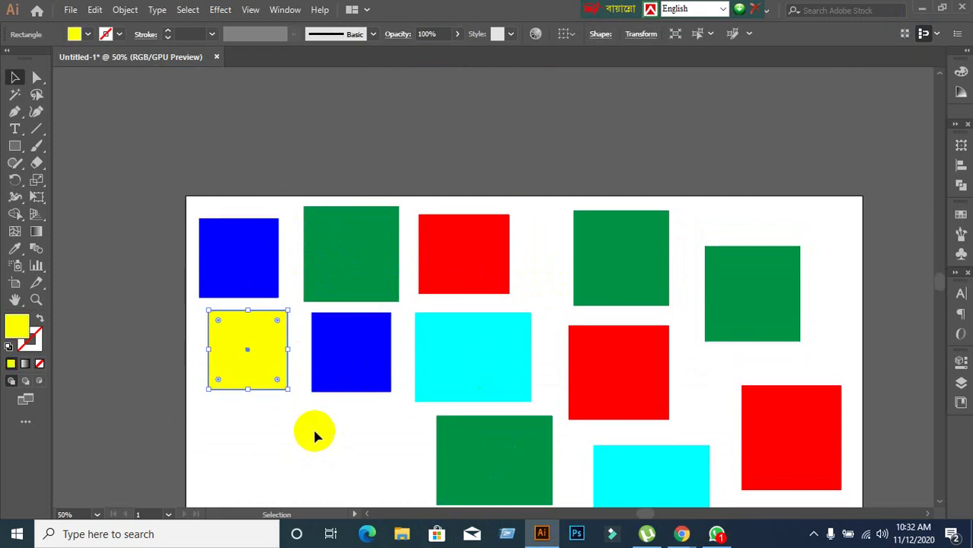
# Step: Fill the top-left blue square with RGB Yellow
pyautogui.click(263, 282)
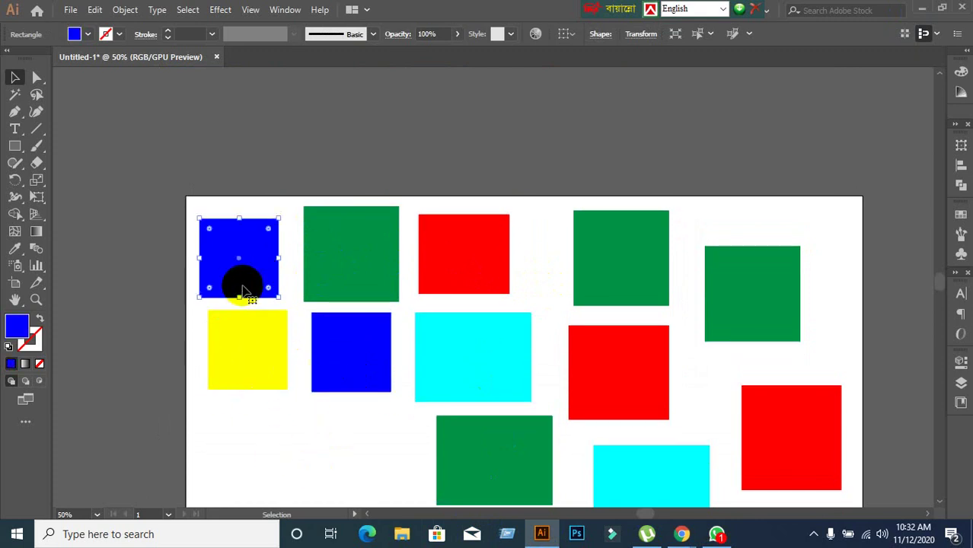
pyautogui.click(88, 33)
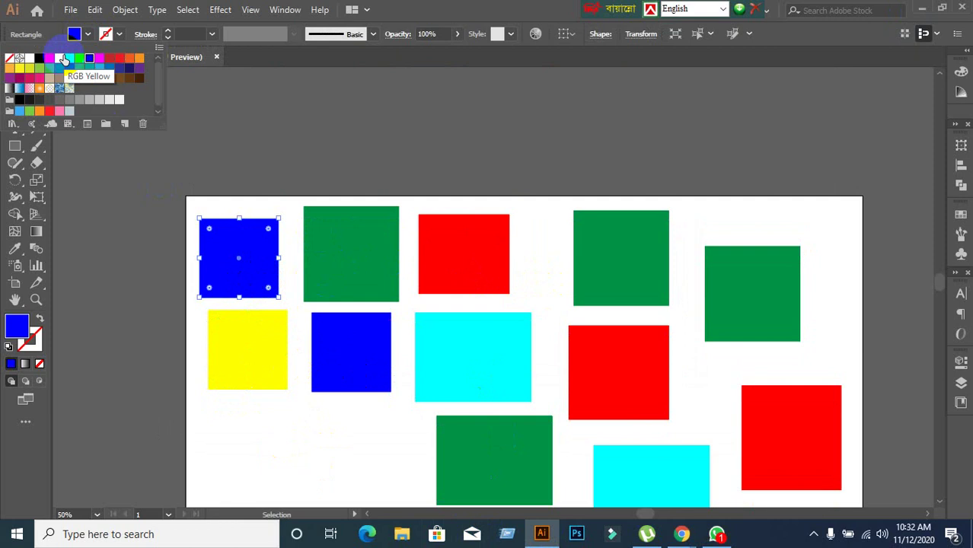
pyautogui.click(59, 58)
pyautogui.click(317, 232)
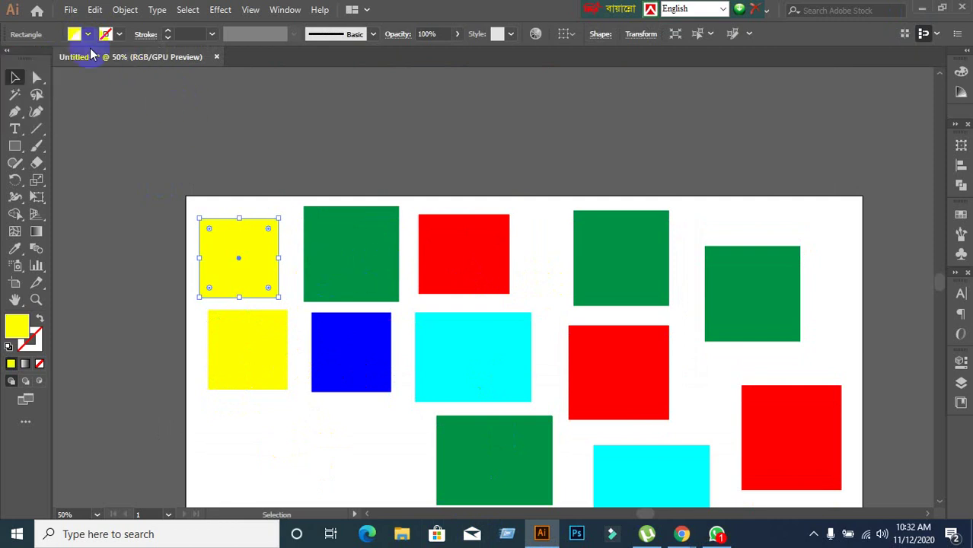
pyautogui.click(381, 267)
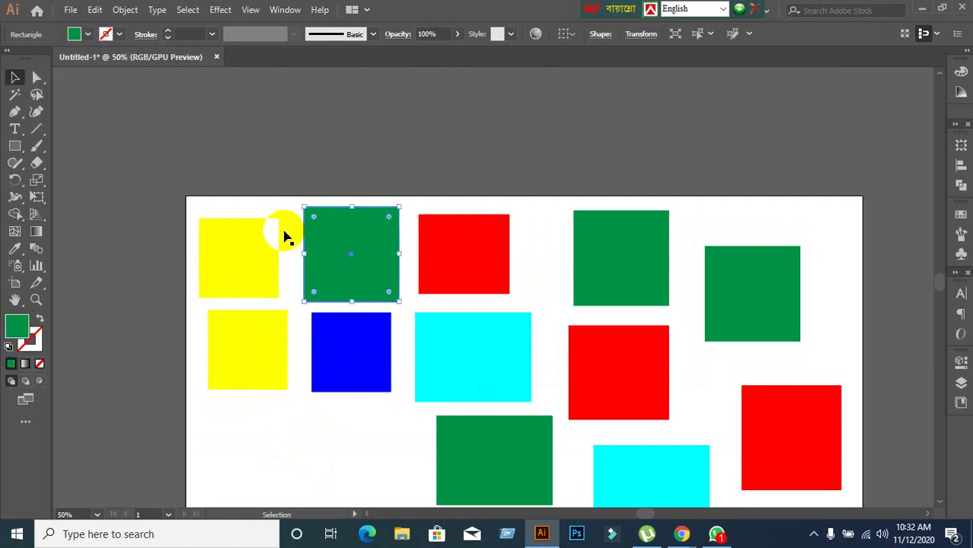
pyautogui.click(88, 34)
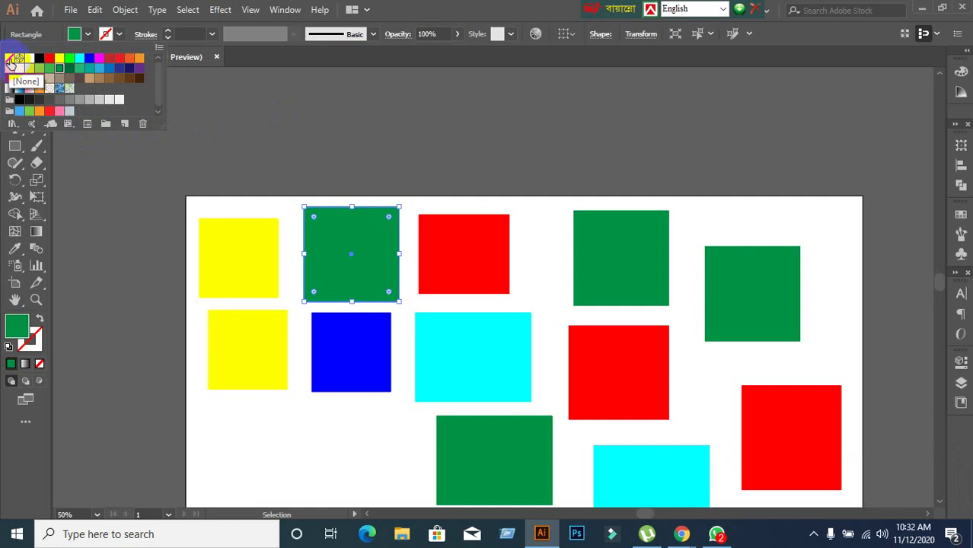
# Step: Try several fills on the second top-row square, settling on yellow
pyautogui.click(10, 61)
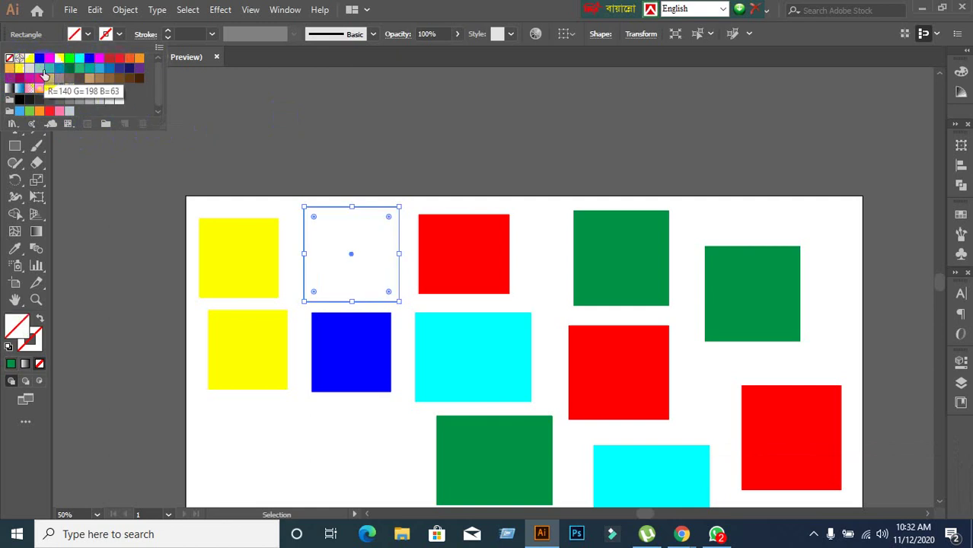
pyautogui.click(43, 74)
pyautogui.click(139, 58)
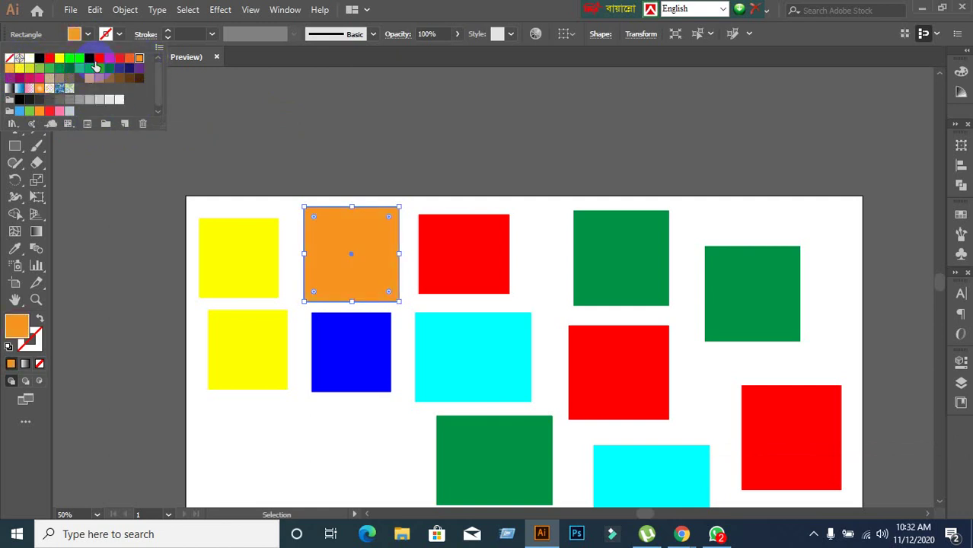
pyautogui.click(99, 59)
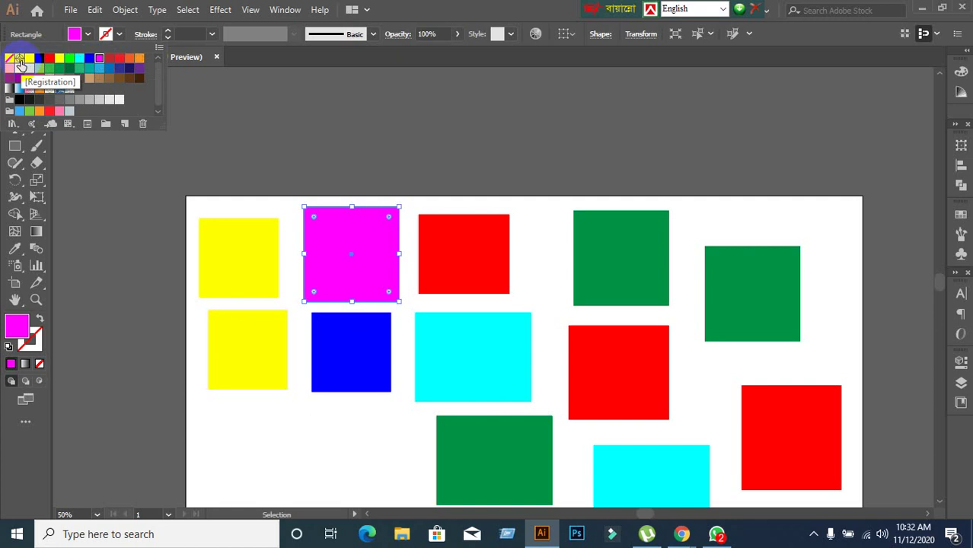
pyautogui.click(79, 67)
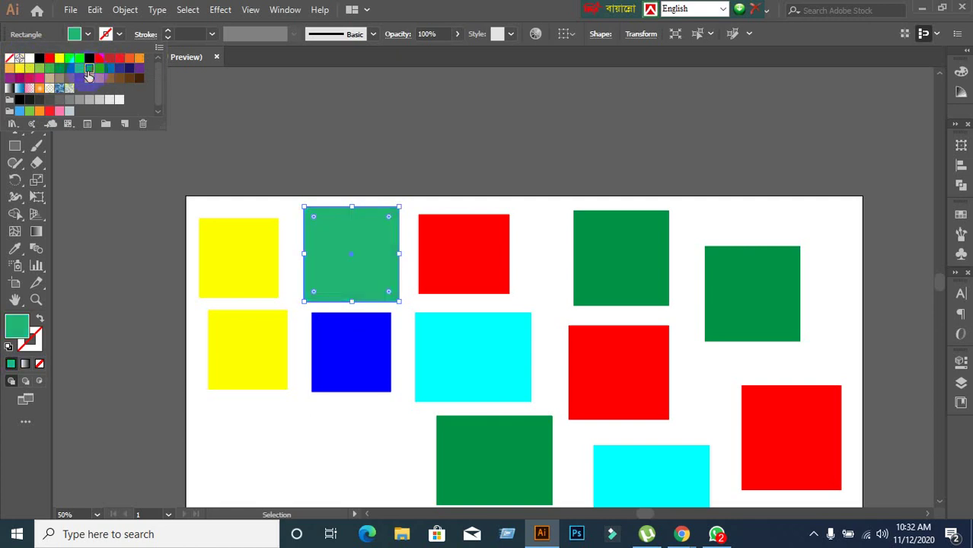
pyautogui.click(88, 73)
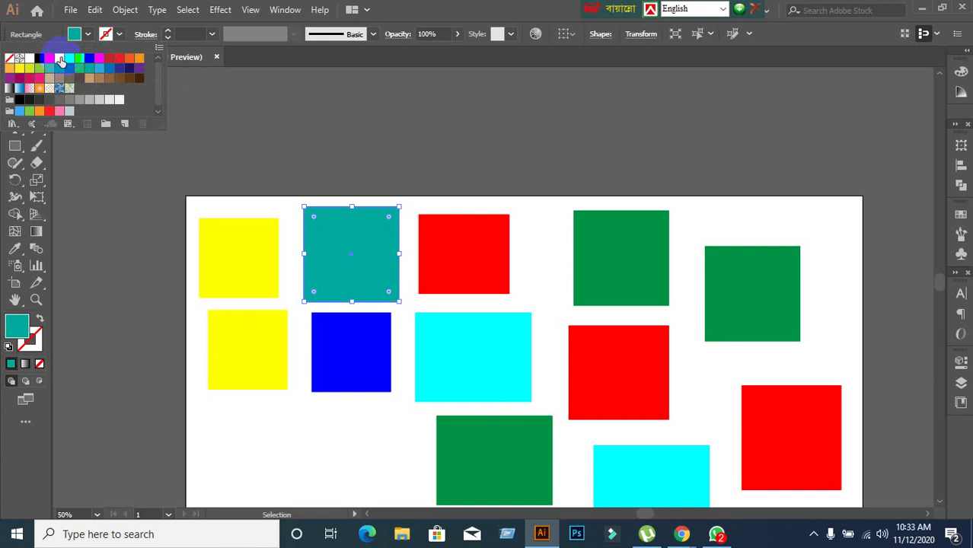
pyautogui.click(61, 61)
# Step: Try fills on the green square right of the red one, settling on dark magenta
pyautogui.click(604, 259)
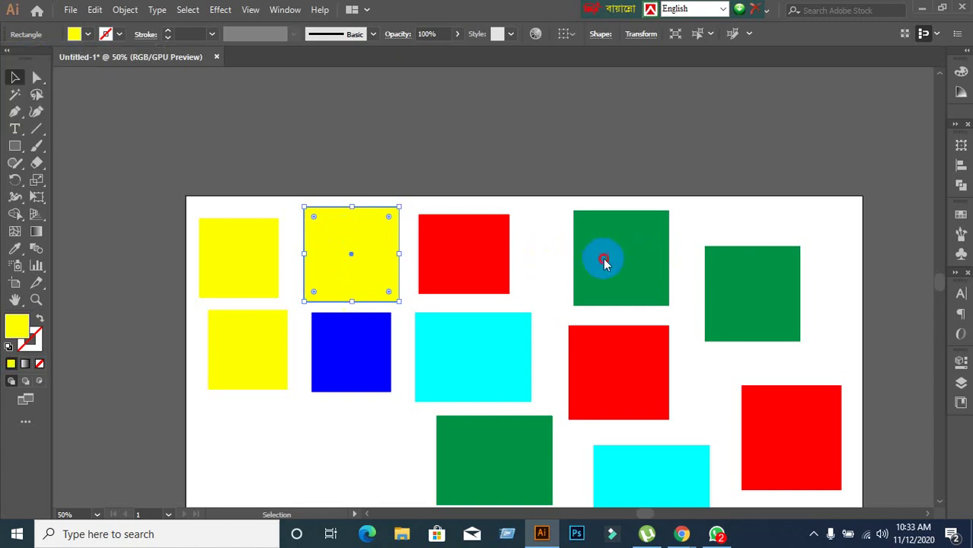
pyautogui.click(88, 36)
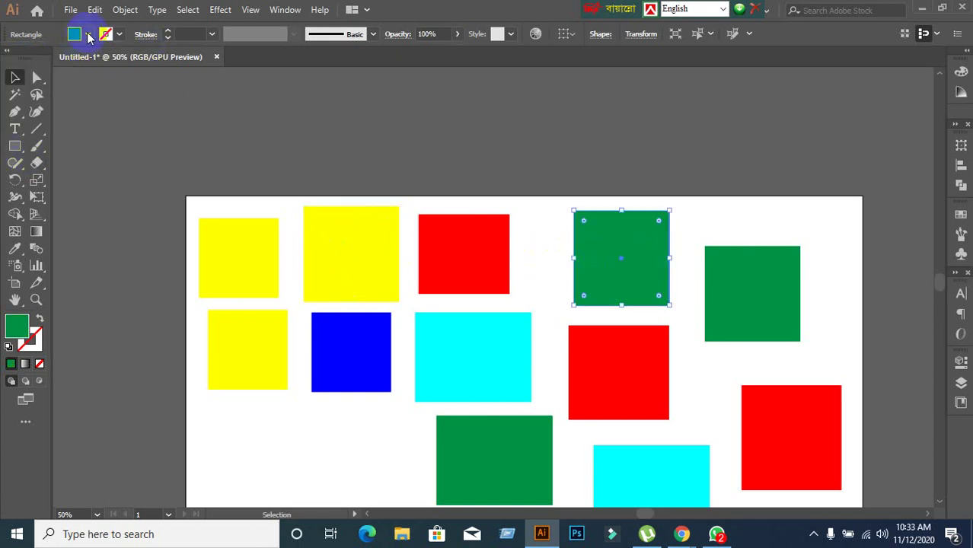
pyautogui.click(124, 67)
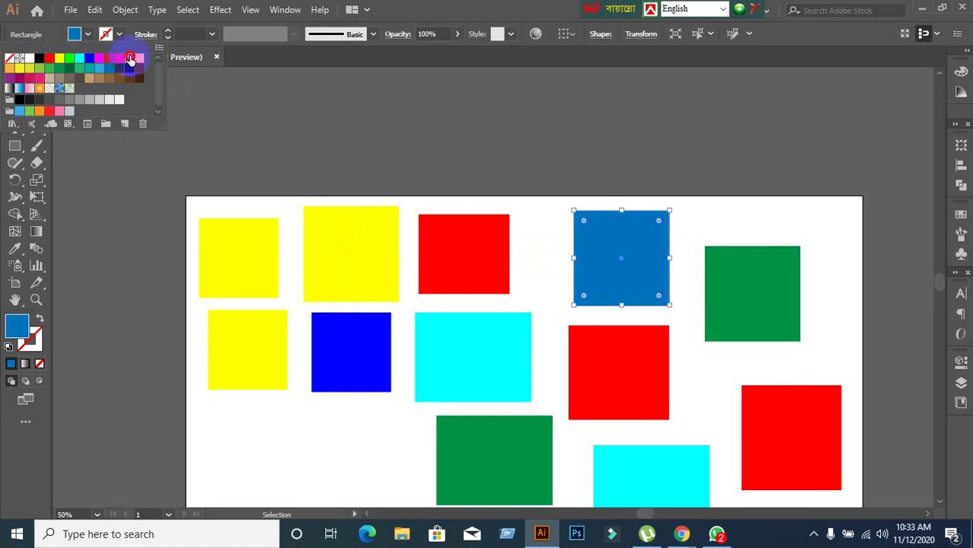
pyautogui.click(131, 59)
pyautogui.click(104, 79)
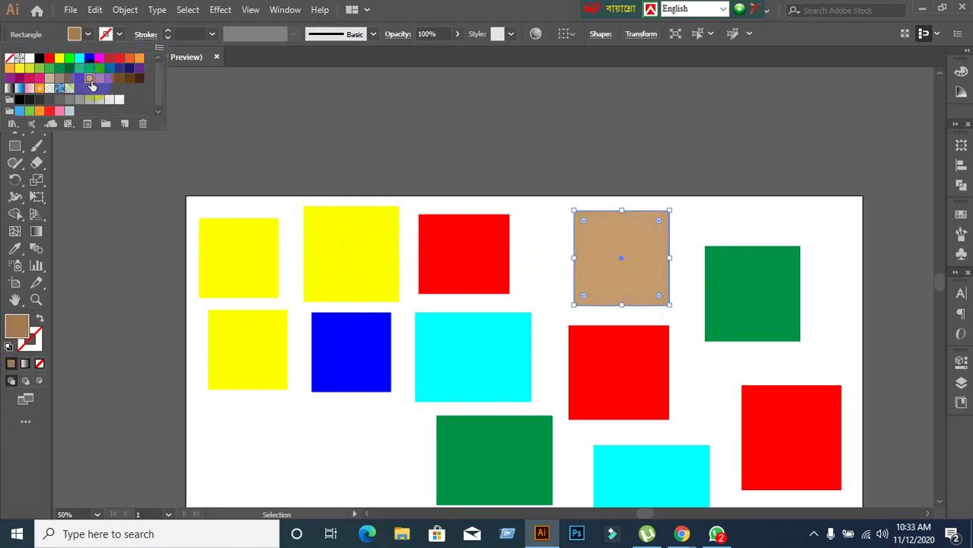
pyautogui.click(19, 88)
pyautogui.click(19, 78)
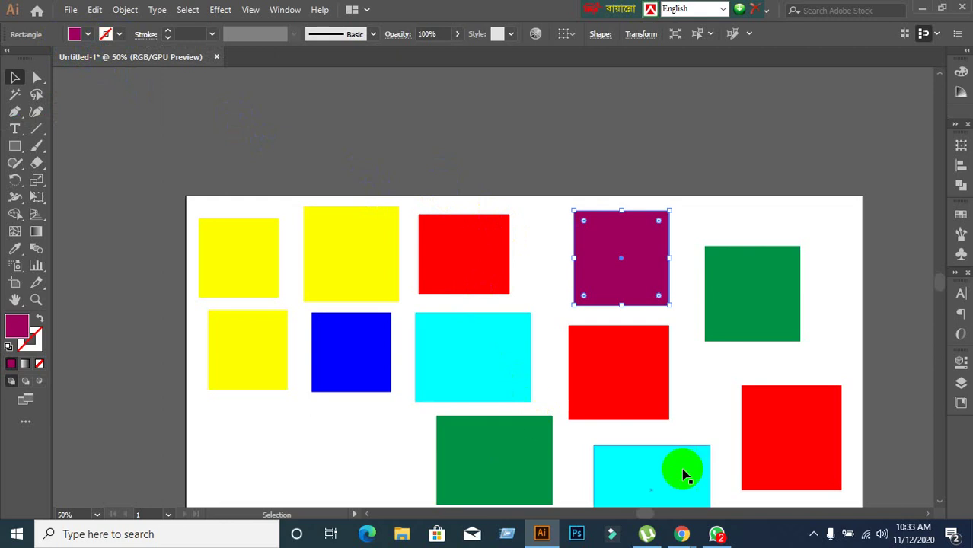
# Step: Send another 'ji' reply in WhatsApp and minimise it
pyautogui.click(717, 534)
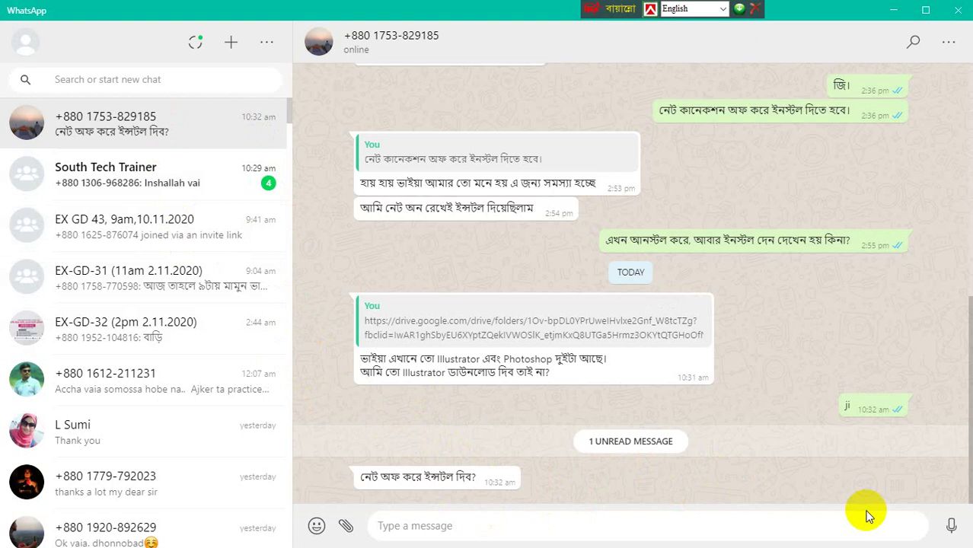
pyautogui.write('ji')
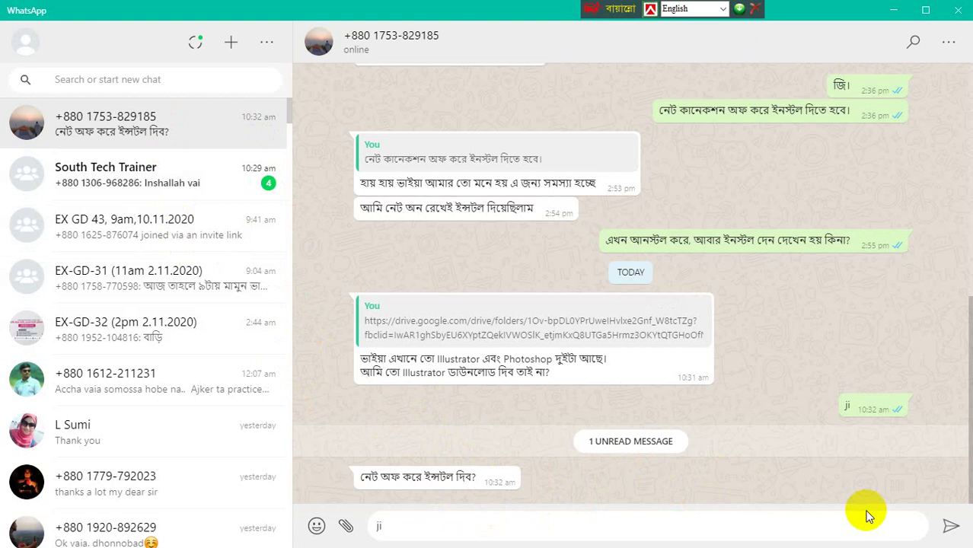
pyautogui.press('Return')
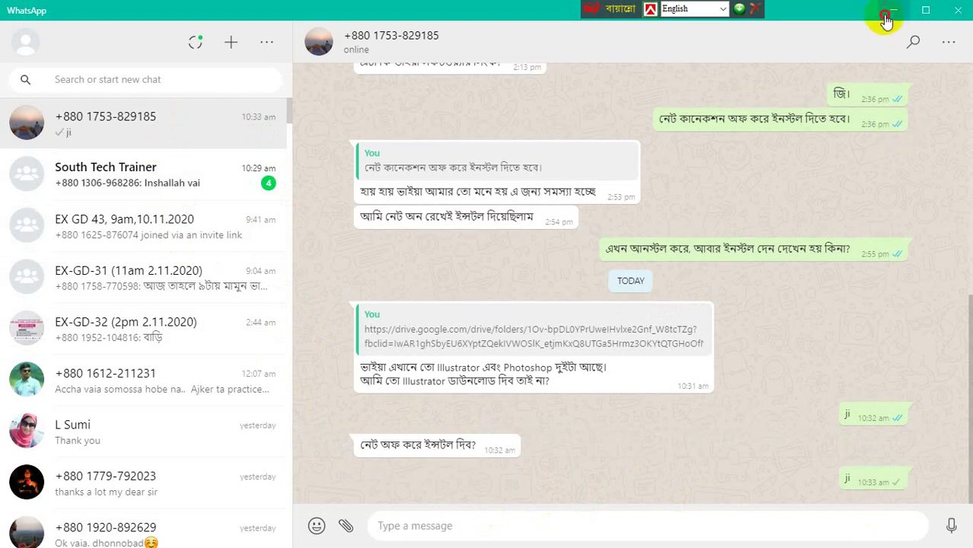
pyautogui.click(891, 11)
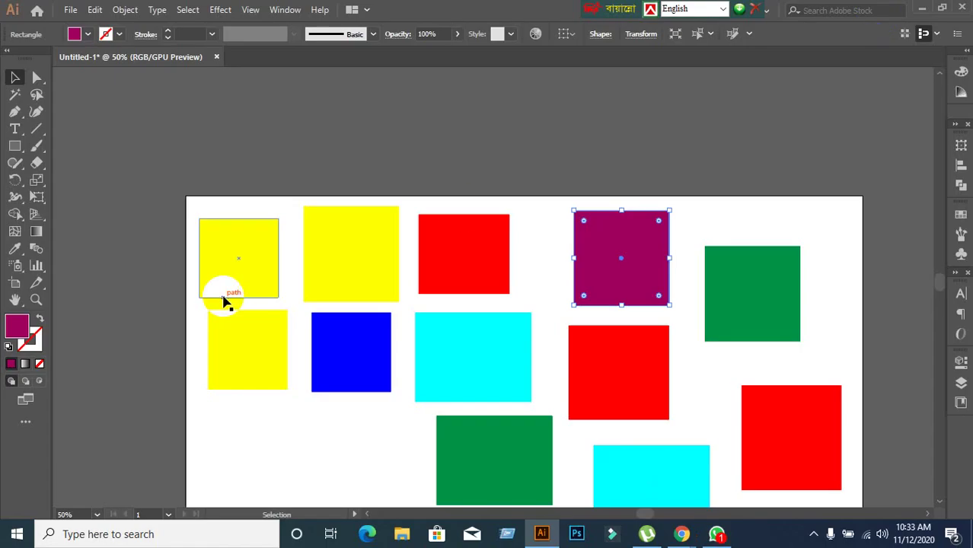
# Step: Give the dark magenta square a cyan stroke, entering weights 5 then 2, and deselect it
pyautogui.click(117, 35)
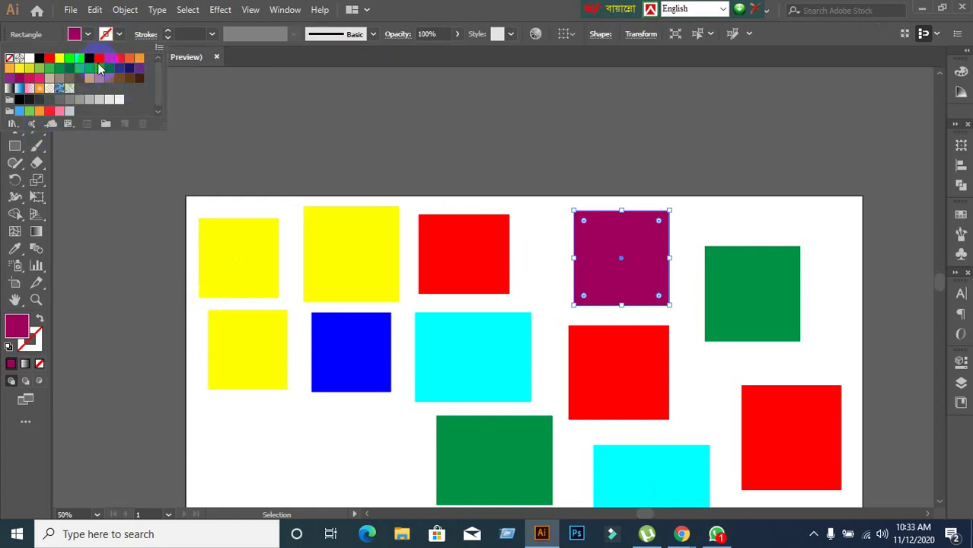
pyautogui.click(79, 59)
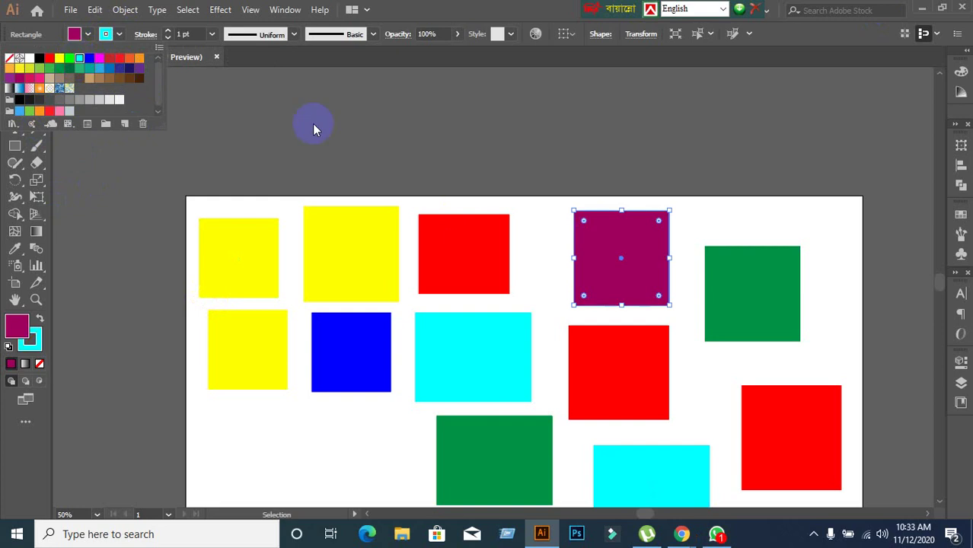
pyautogui.click(197, 35)
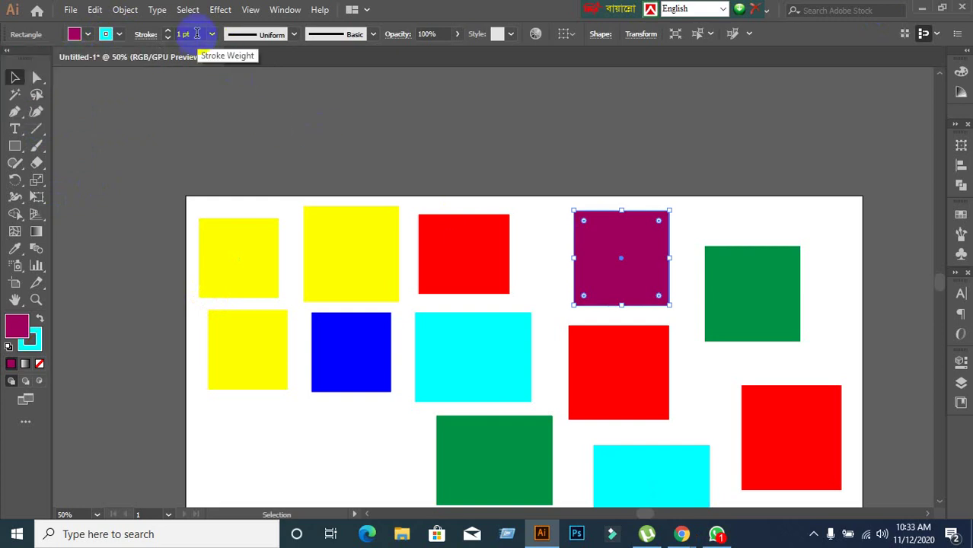
pyautogui.click(196, 33)
pyautogui.write('5')
pyautogui.press('Return')
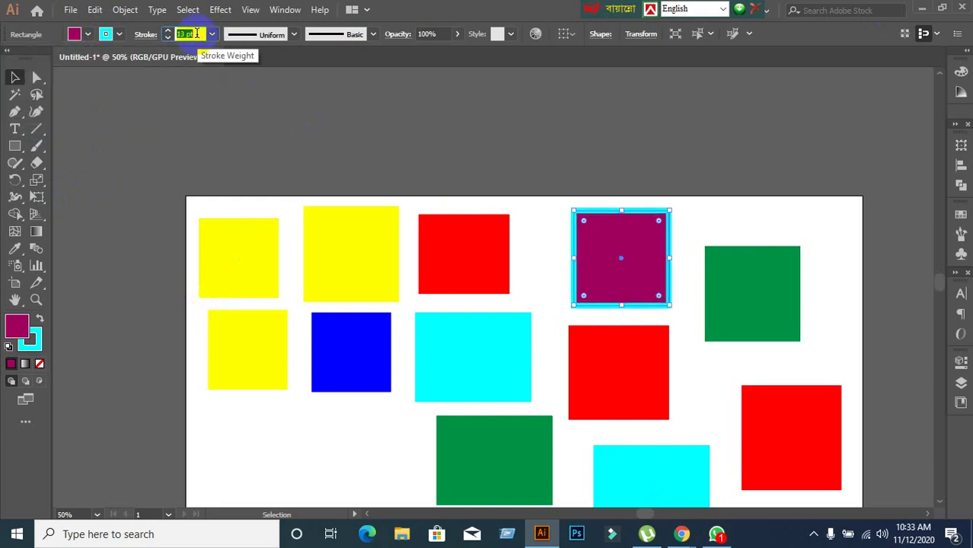
pyautogui.write('2')
pyautogui.press('Return')
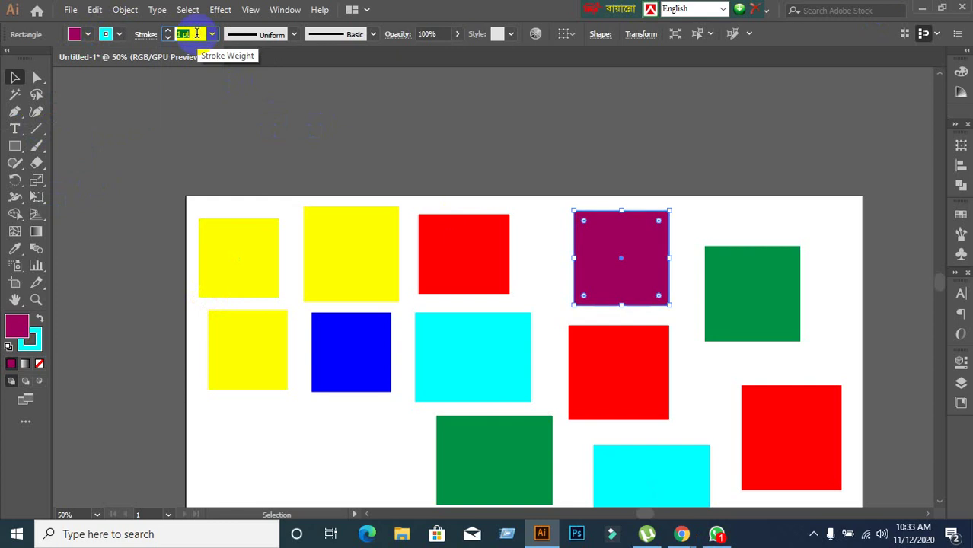
pyautogui.moveTo(572, 228); pyautogui.dragTo(544, 242)
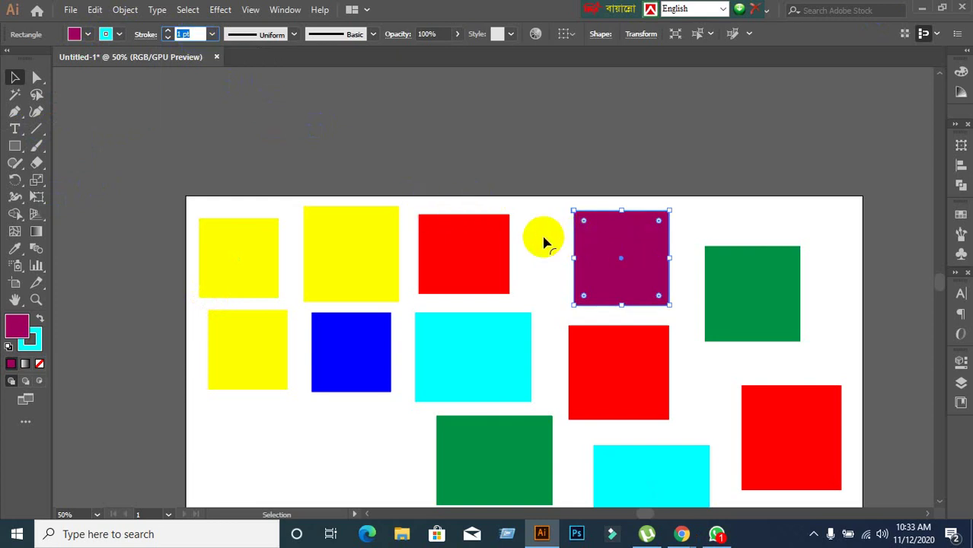
pyautogui.click(544, 242)
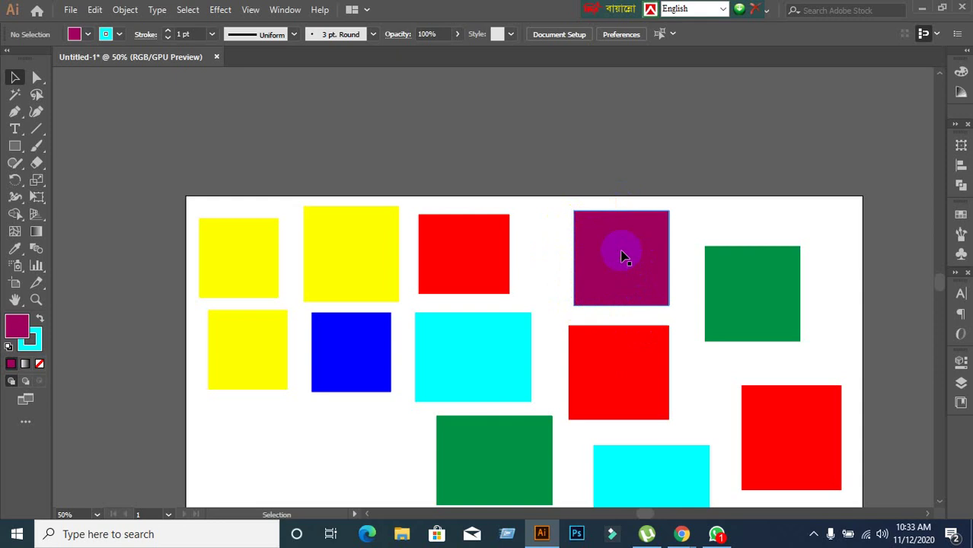
# Step: Set the stroke swatch to None then red, and remove the purple square's outline
pyautogui.keyDown('alt'); pyautogui.scroll(3, 626, 247); pyautogui.keyUp('alt')
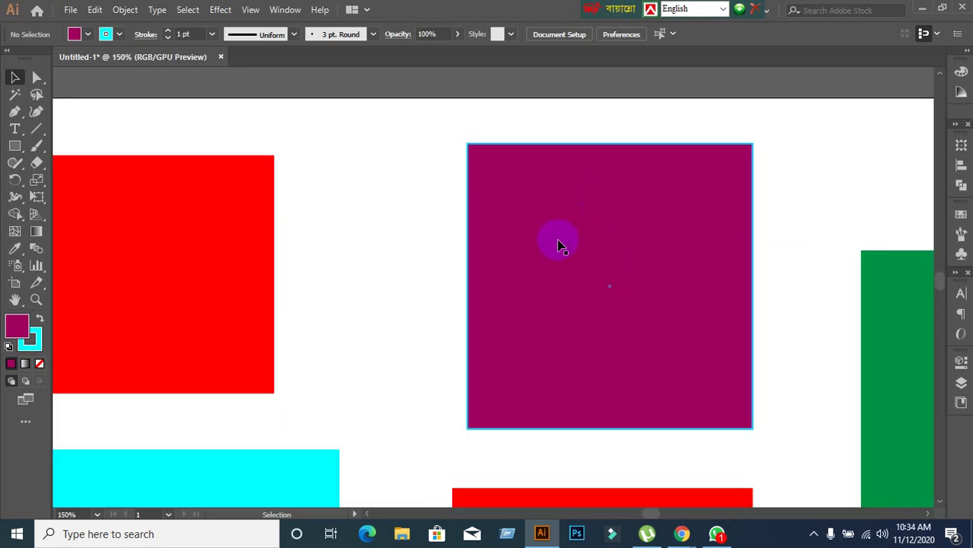
pyautogui.click(116, 35)
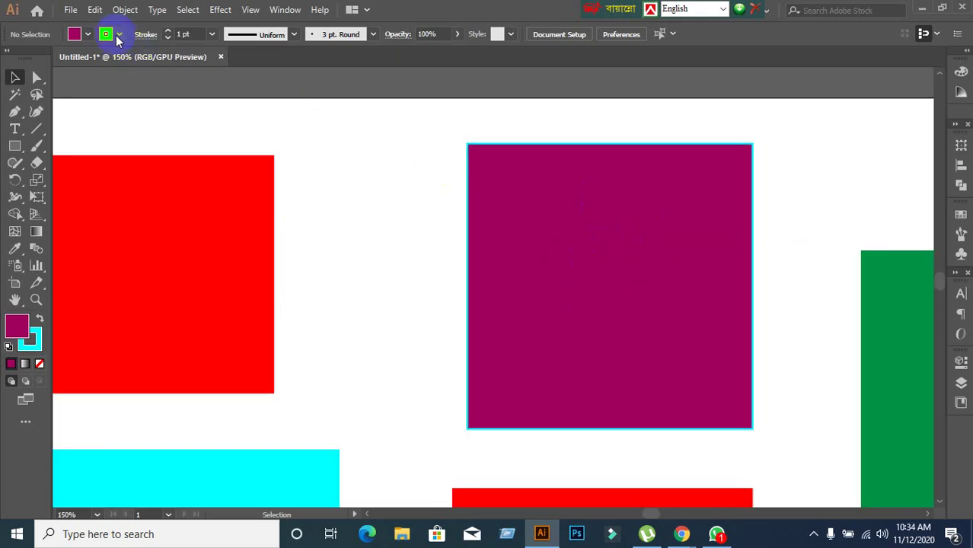
pyautogui.click(9, 58)
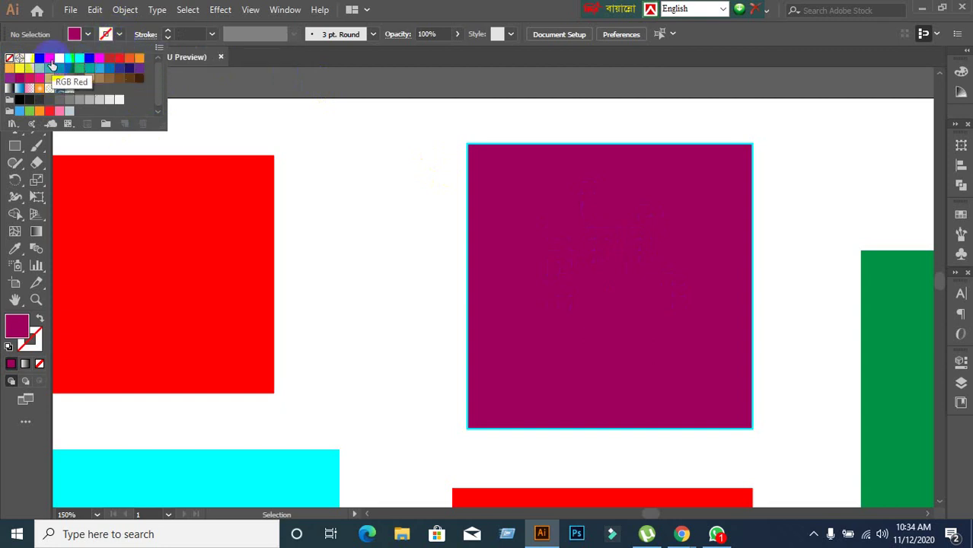
pyautogui.click(50, 61)
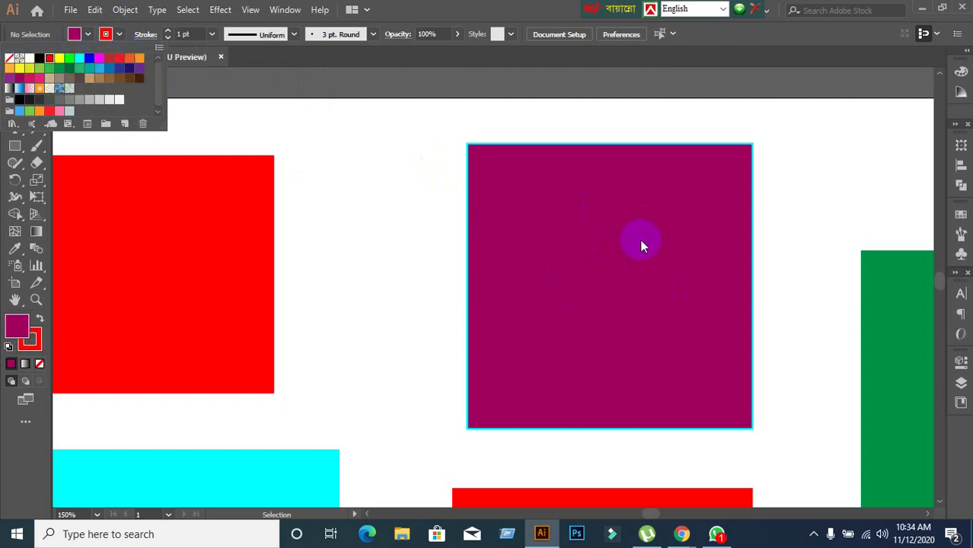
pyautogui.click(666, 278)
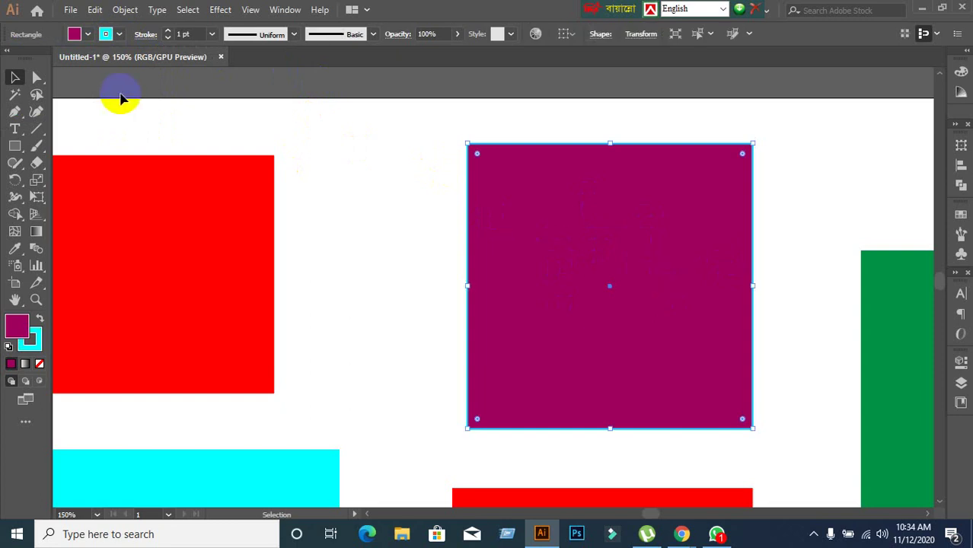
pyautogui.click(105, 33)
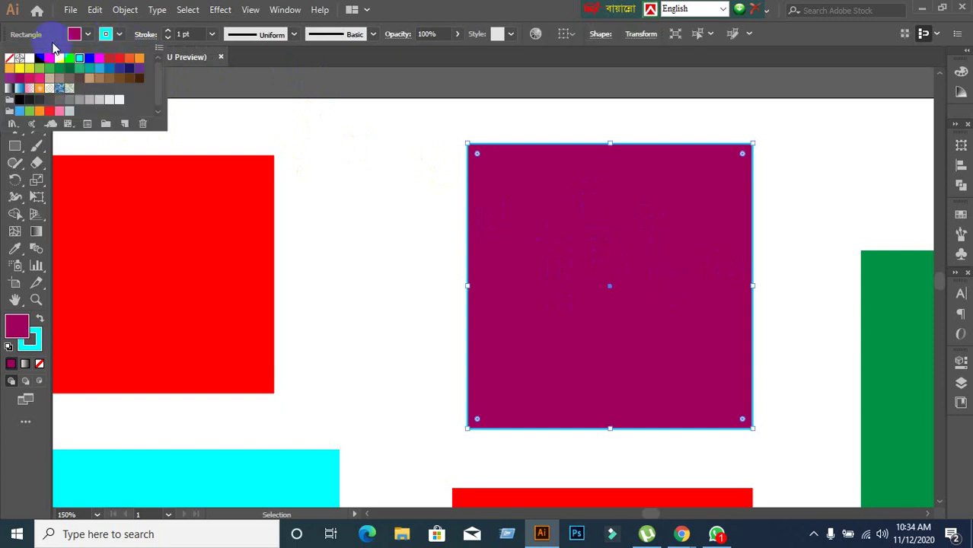
pyautogui.click(10, 61)
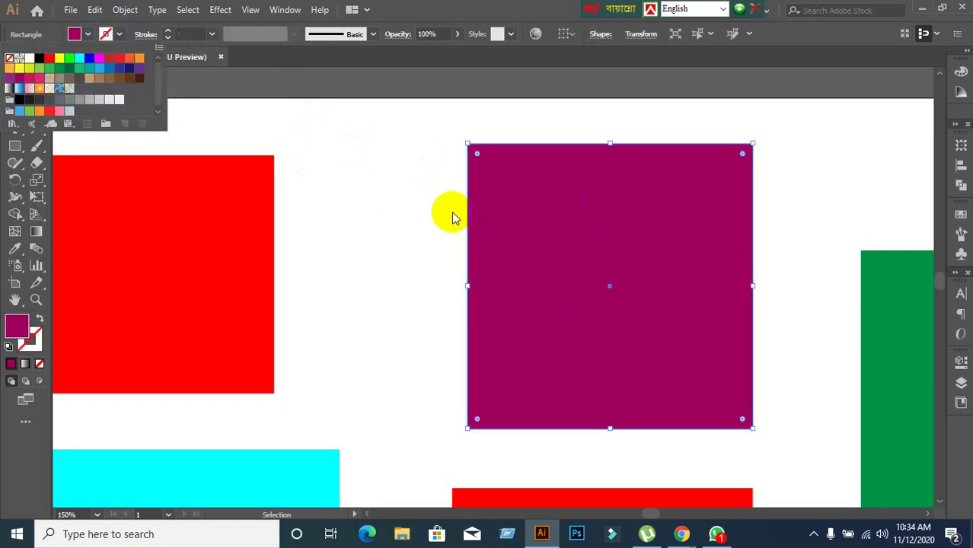
pyautogui.click(396, 227)
# Step: Give the purple square a red outline and deselect it to preview
pyautogui.click(521, 267)
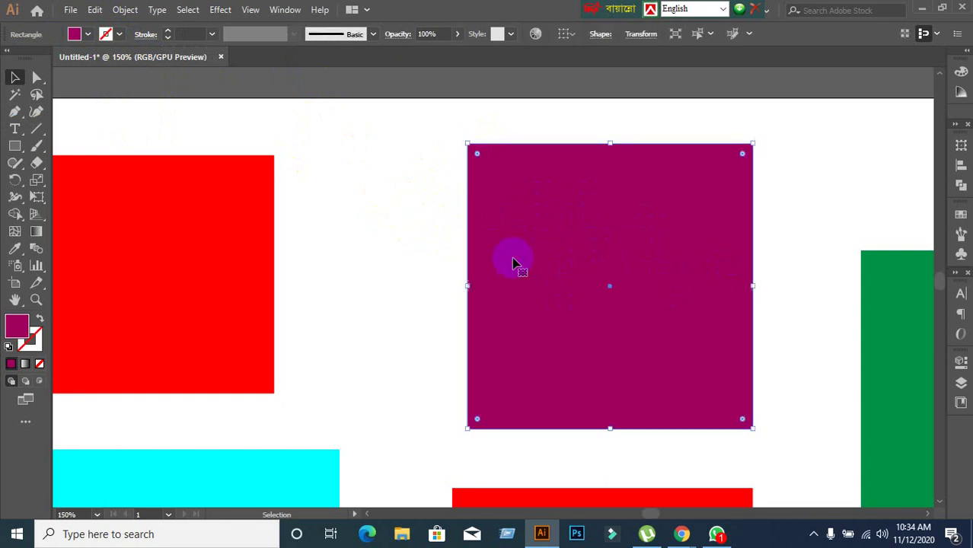
pyautogui.click(117, 38)
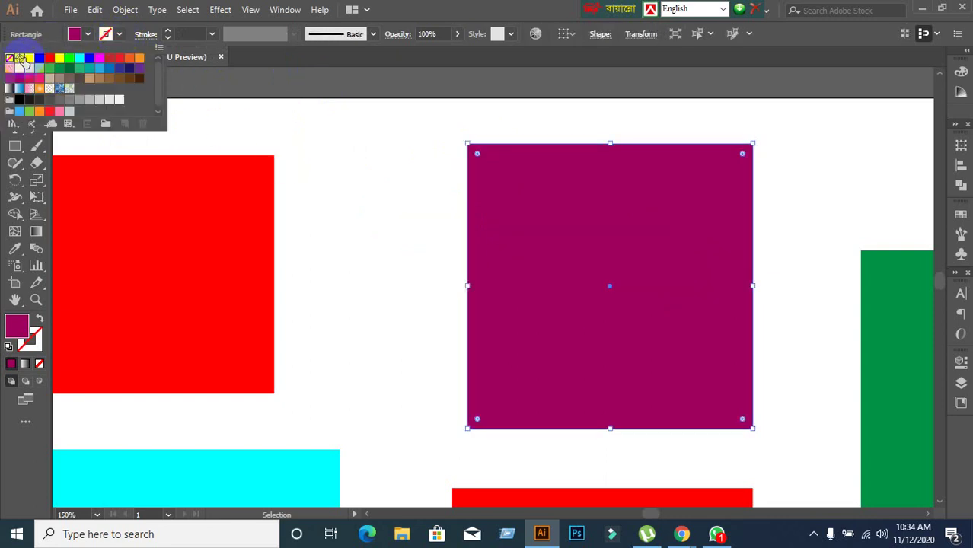
pyautogui.click(49, 58)
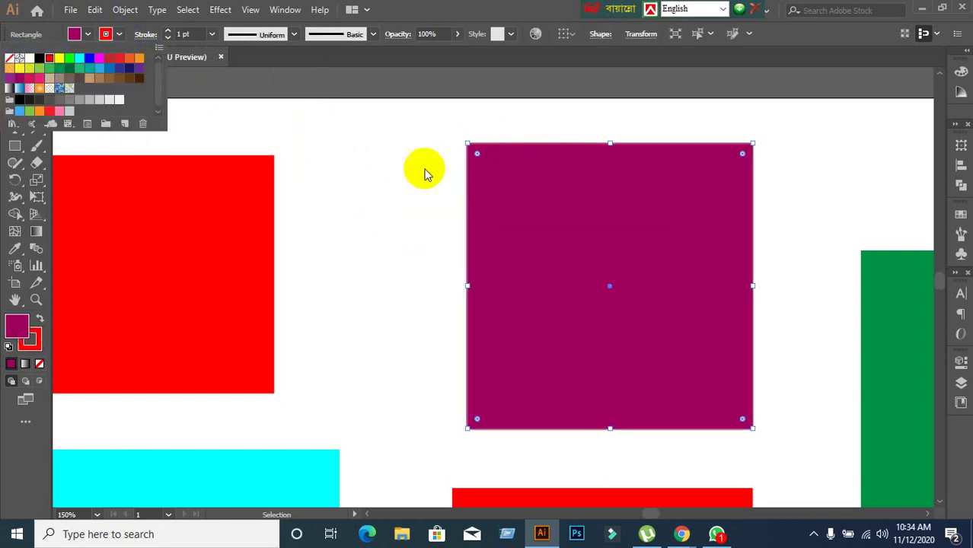
pyautogui.click(426, 171)
pyautogui.click(427, 204)
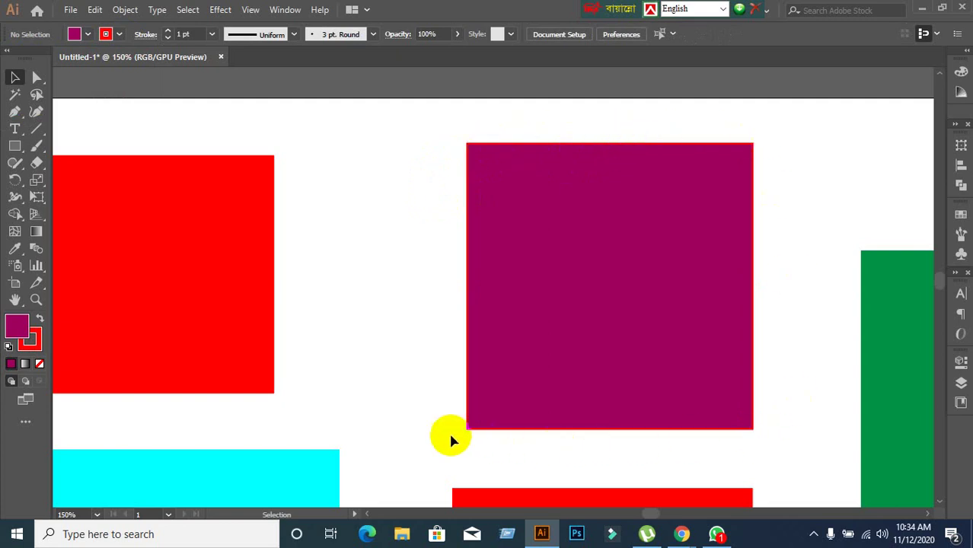
# Step: Try stroke weights on the purple square via arrow keys and the 16 pt and 4 pt presets
pyautogui.click(557, 312)
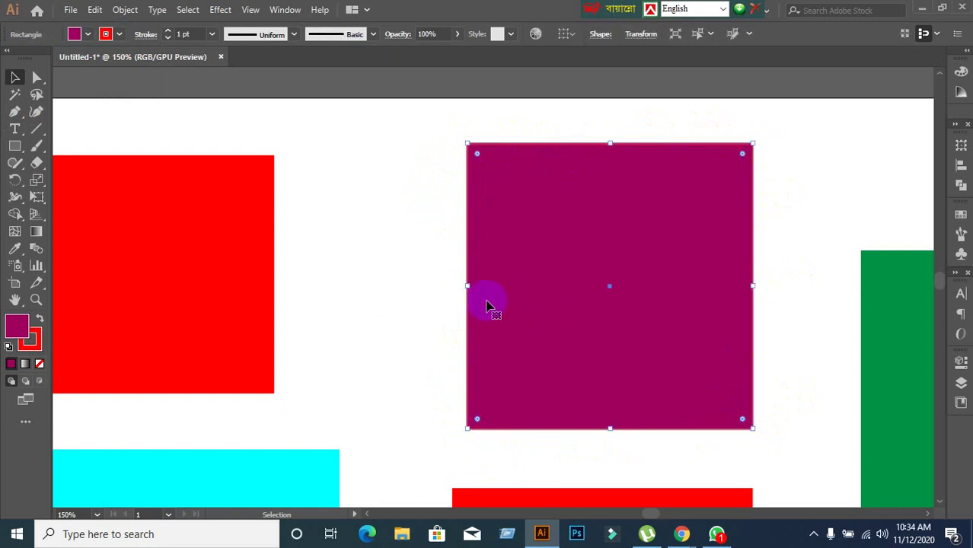
pyautogui.click(194, 32)
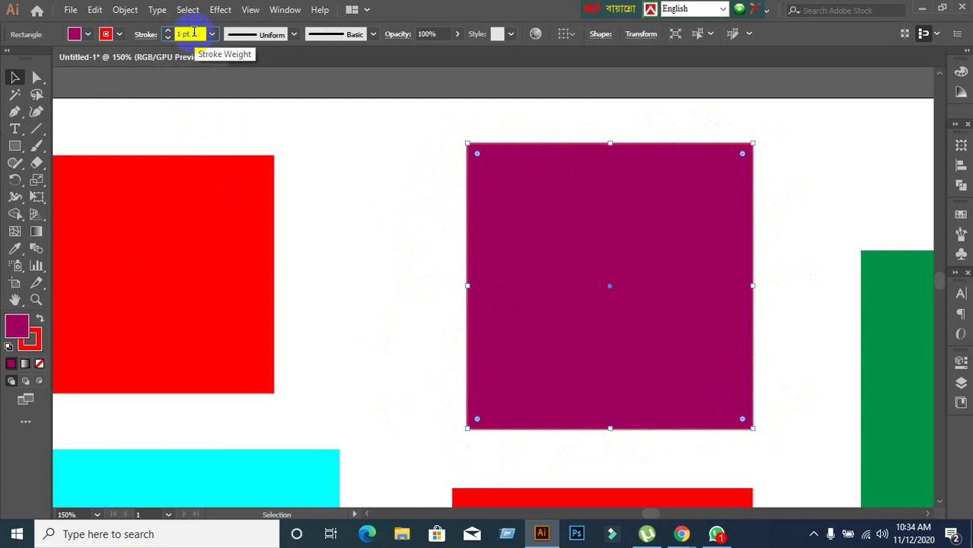
pyautogui.press('Up')
pyautogui.press('Up')
pyautogui.press('Up')
pyautogui.press('Up')
pyautogui.press('Up')
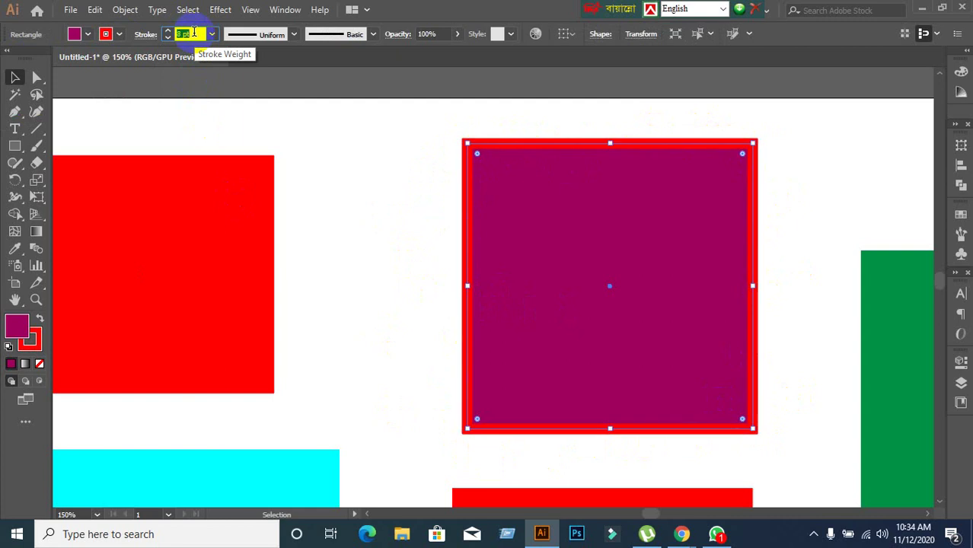
pyautogui.press('Up')
pyautogui.press('Up')
pyautogui.click(212, 33)
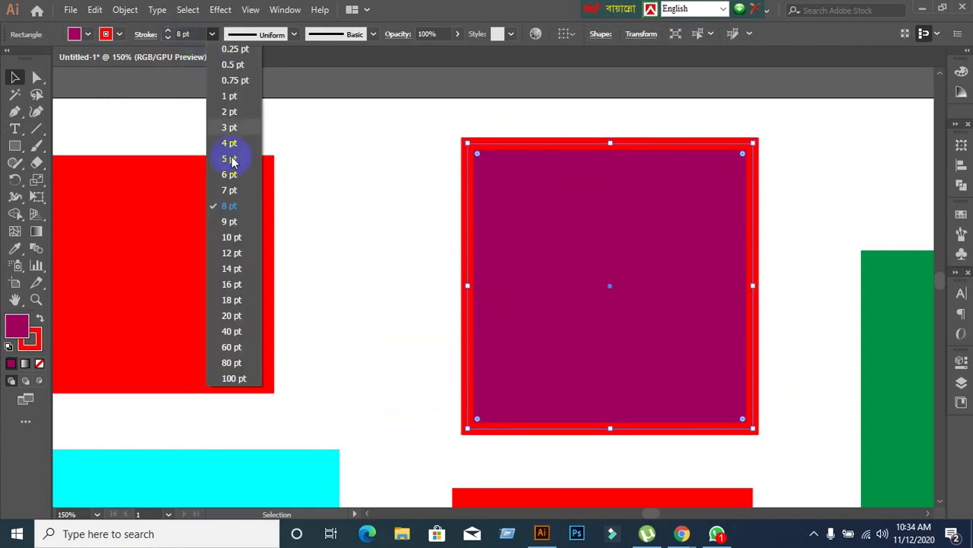
pyautogui.click(232, 287)
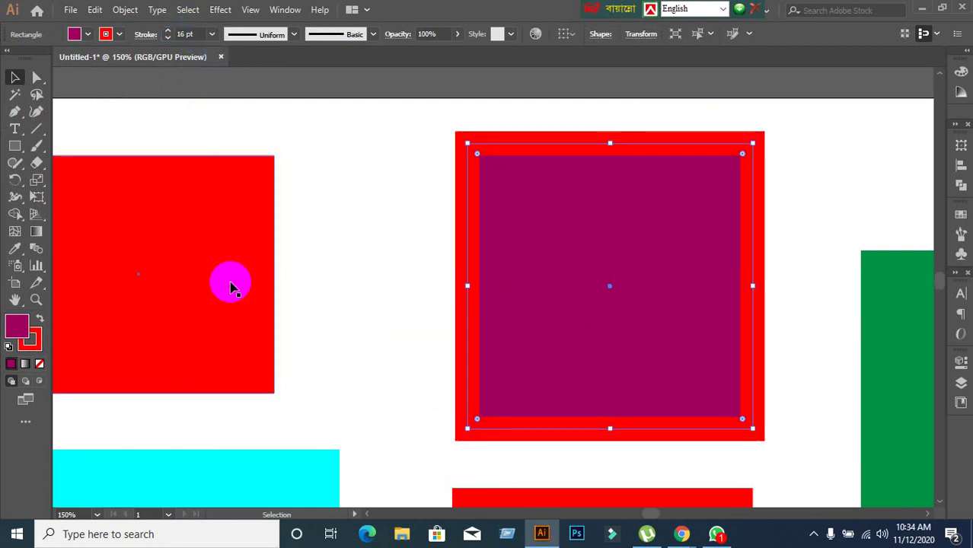
pyautogui.click(212, 34)
pyautogui.click(229, 143)
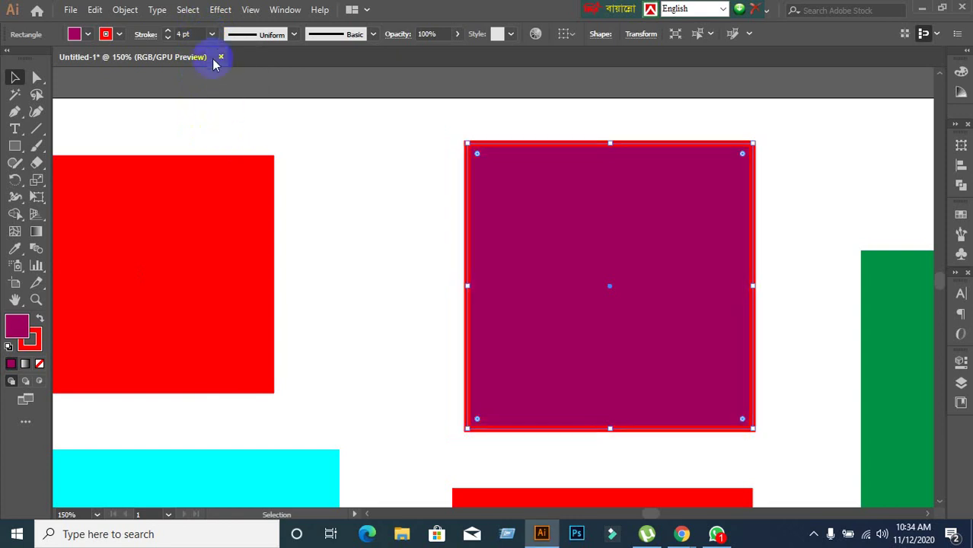
# Step: Nudge the stroke weight with the spinner, then enter 10 and finally 12 pt
pyautogui.click(168, 31)
pyautogui.click(167, 31)
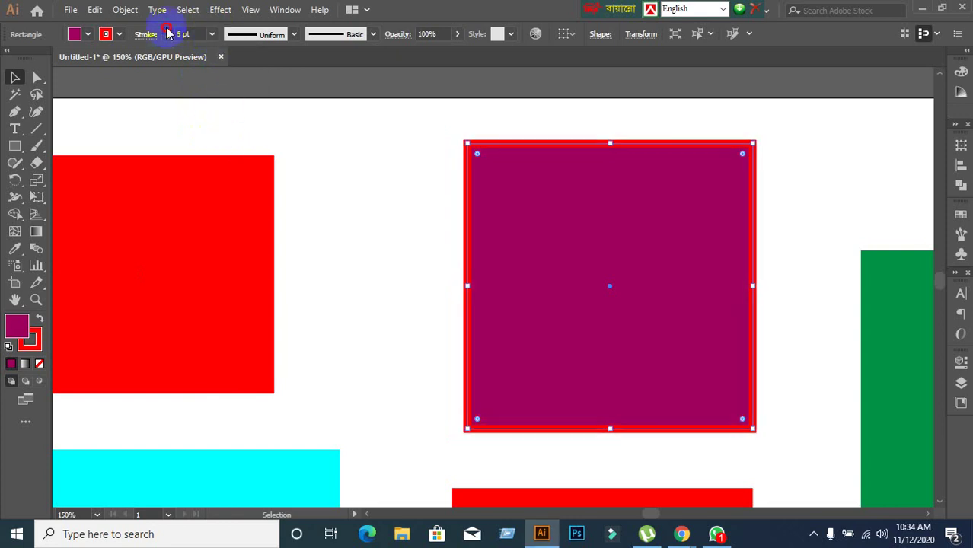
pyautogui.click(167, 31)
pyautogui.click(168, 38)
pyautogui.click(168, 38)
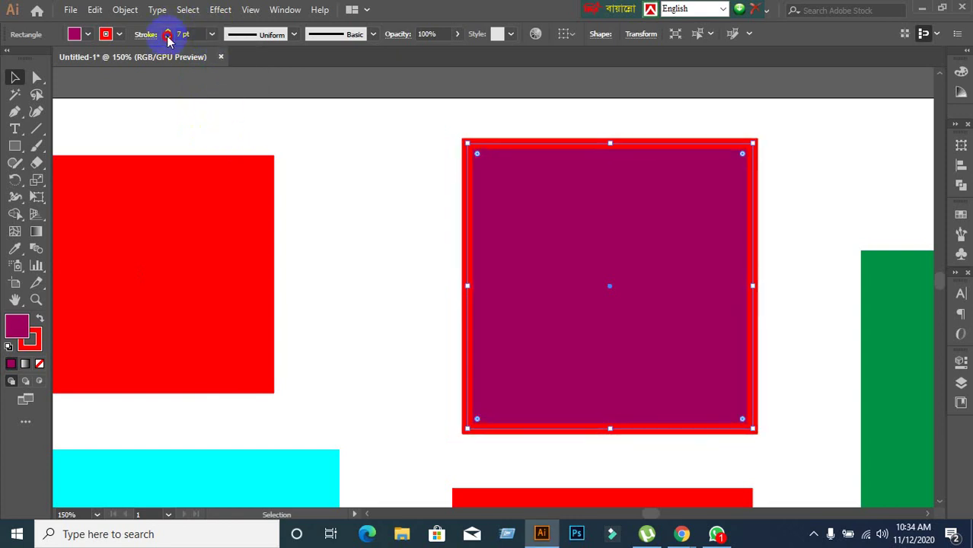
pyautogui.click(167, 37)
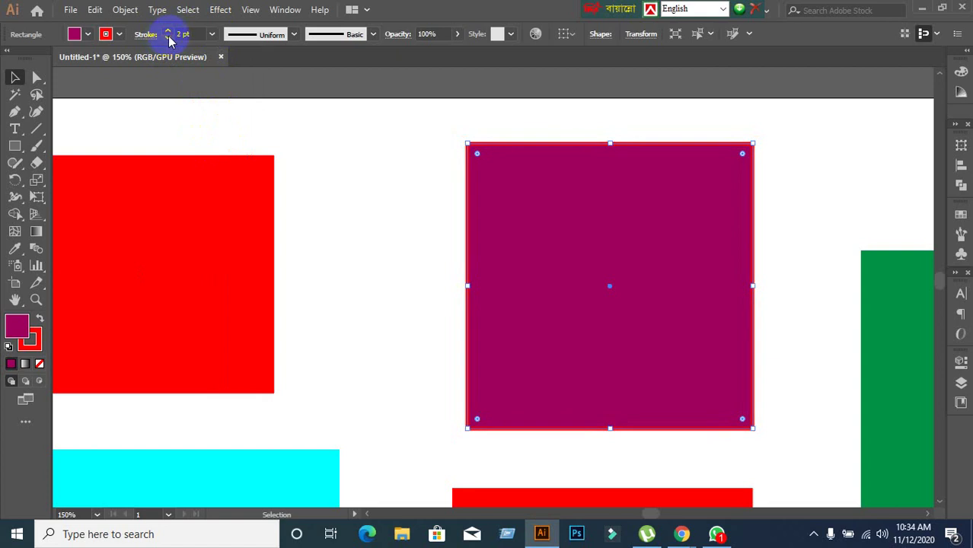
pyautogui.click(168, 37)
pyautogui.click(168, 38)
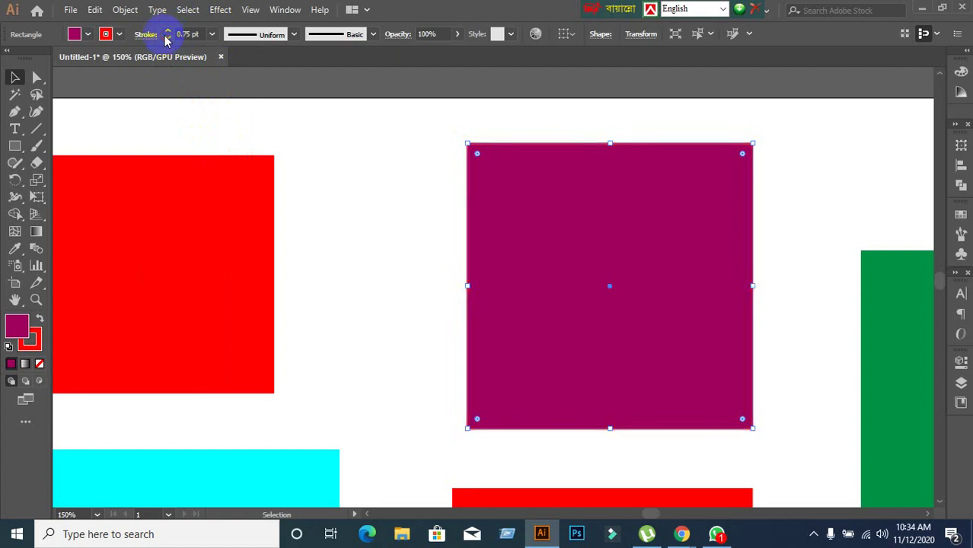
pyautogui.click(200, 34)
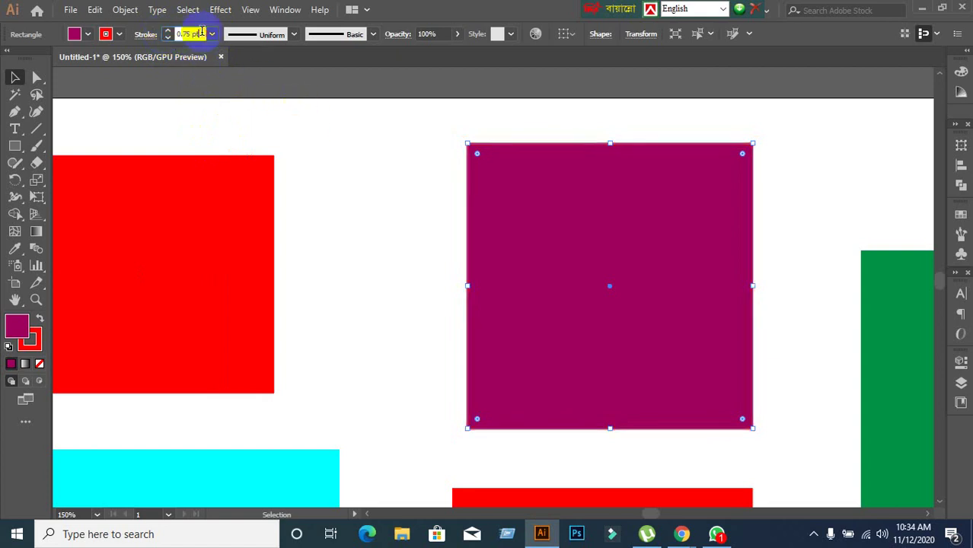
pyautogui.write('10')
pyautogui.press('Return')
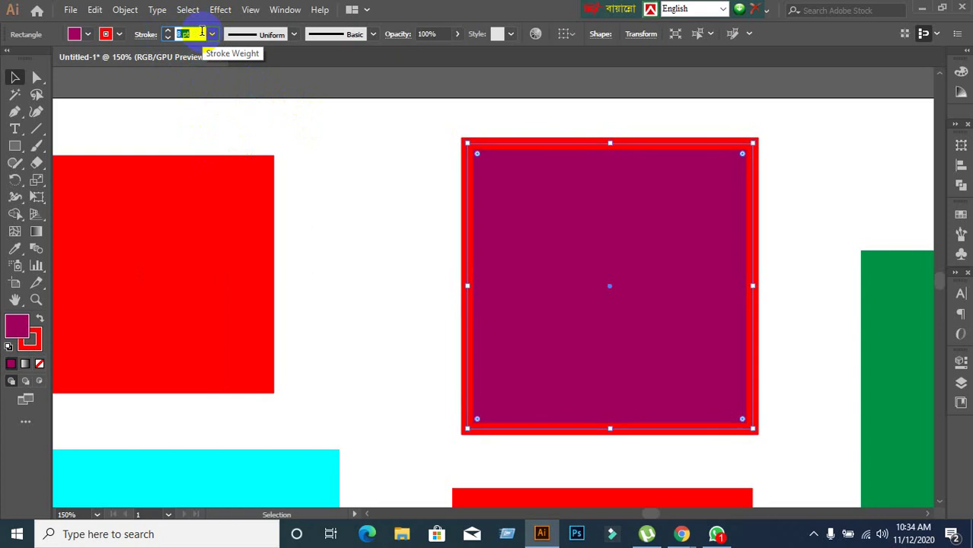
pyautogui.write('12')
pyautogui.press('Return')
pyautogui.click(343, 200)
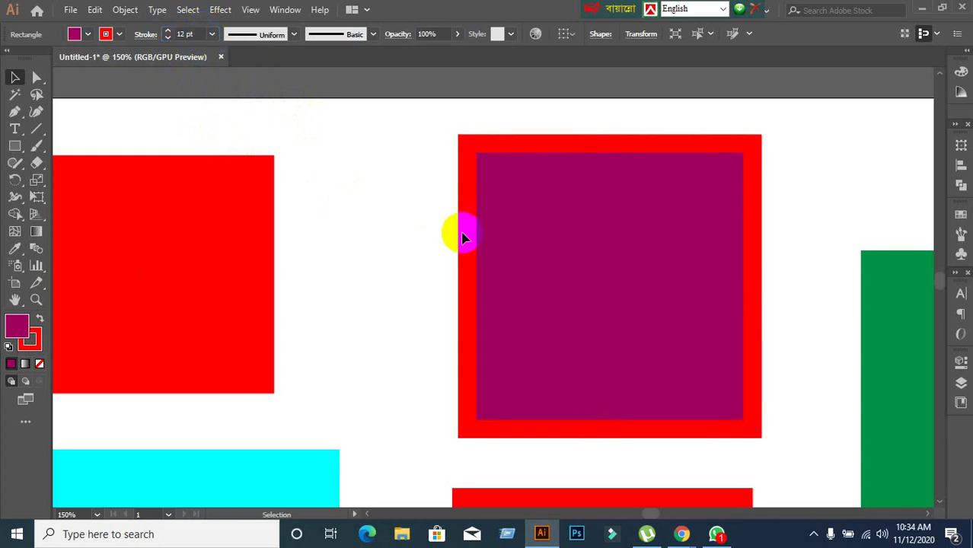
pyautogui.click(507, 245)
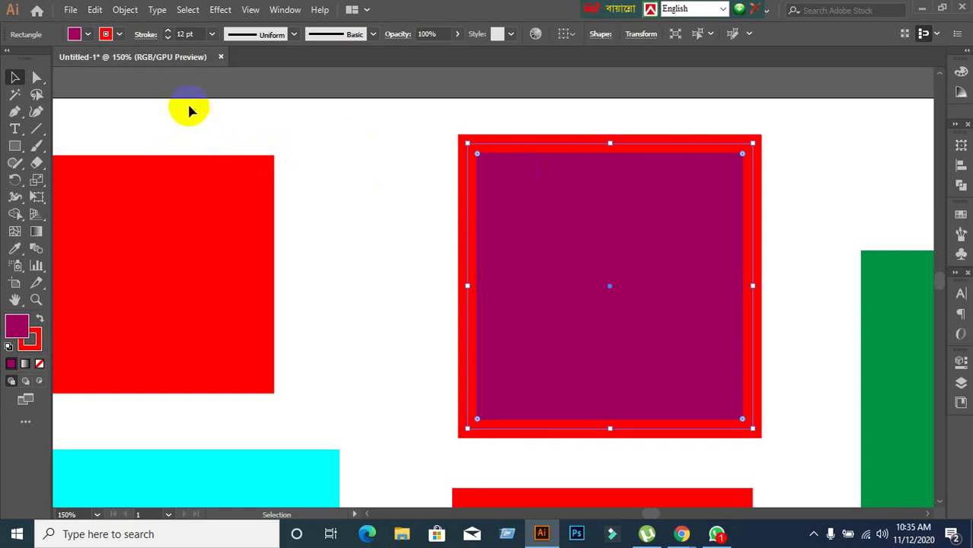
# Step: Set the square's stroke to None, removing its red outline
pyautogui.click(119, 35)
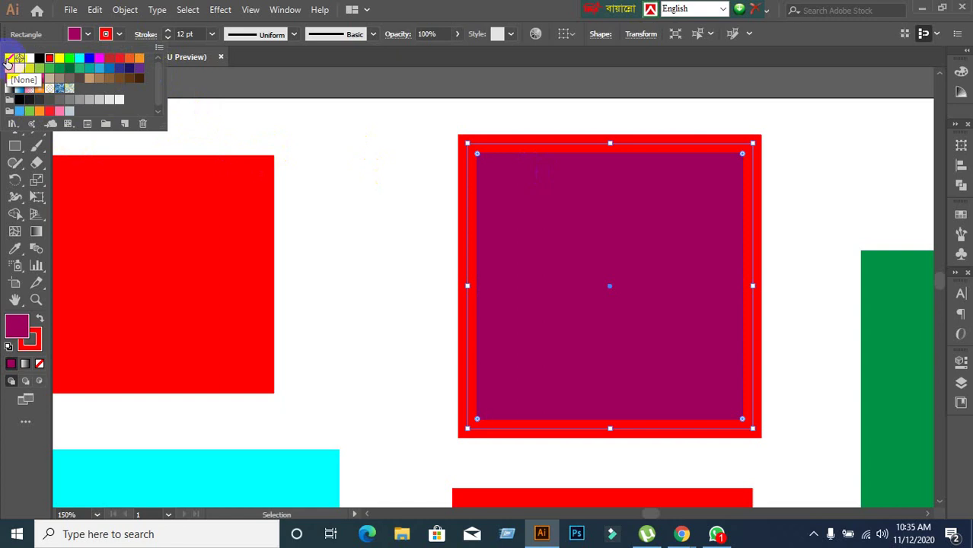
pyautogui.click(9, 58)
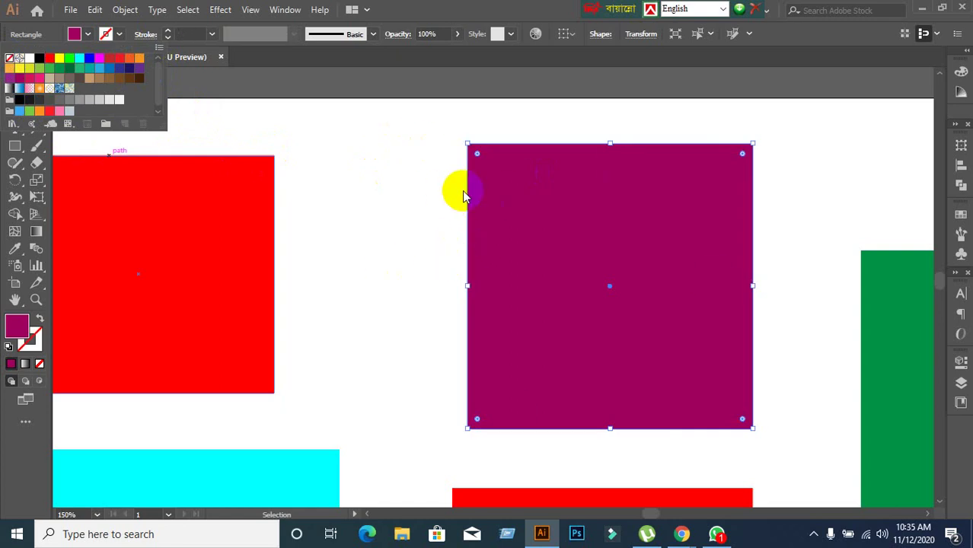
pyautogui.click(320, 192)
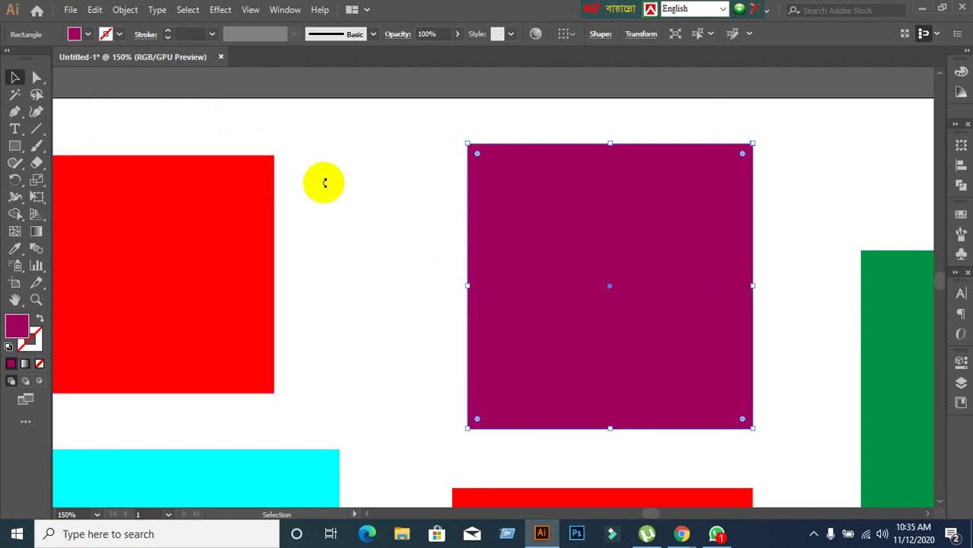
# Step: Reselect the purple square and give it a yellow stroke
pyautogui.click(328, 182)
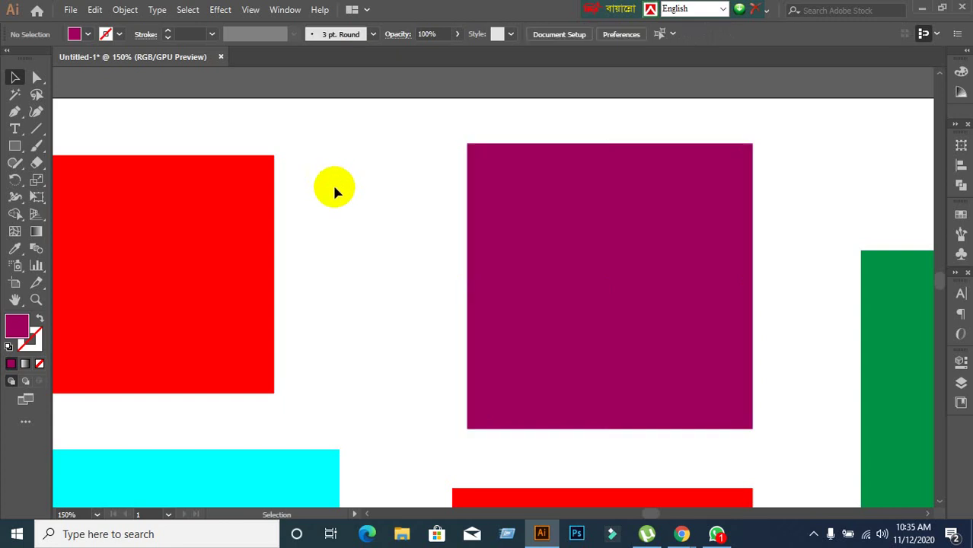
pyautogui.click(619, 262)
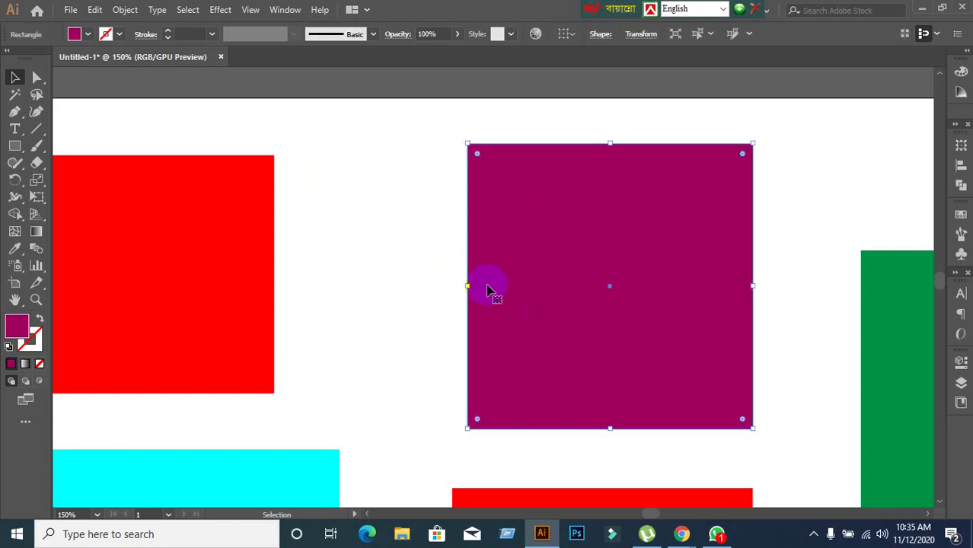
pyautogui.click(120, 35)
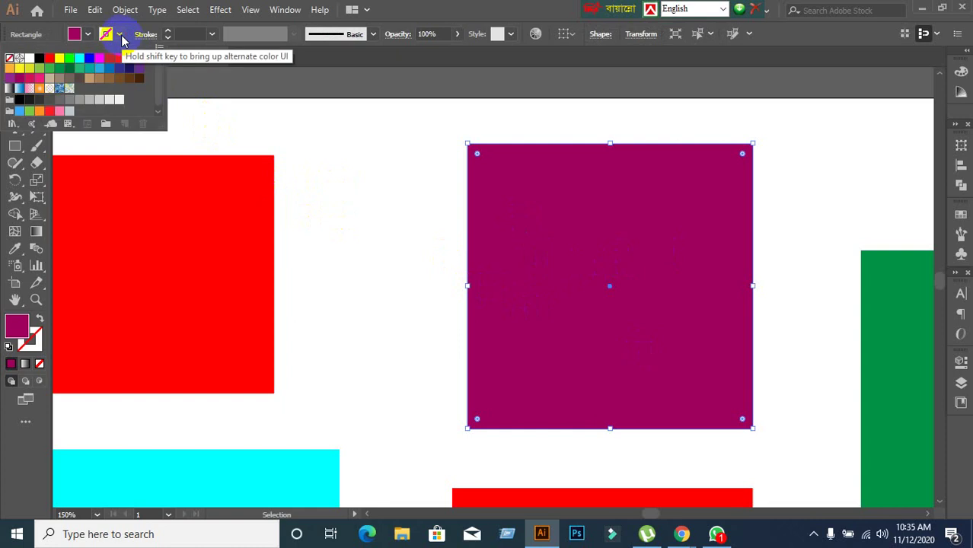
pyautogui.click(59, 59)
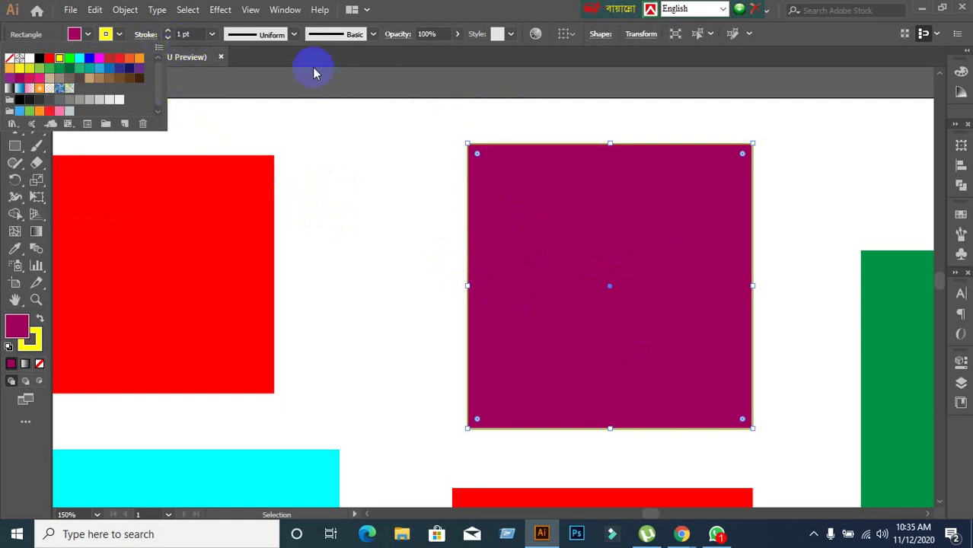
pyautogui.click(195, 34)
# Step: Step the yellow stroke weight up and down, settling briefly on 6 pt
pyautogui.click(197, 35)
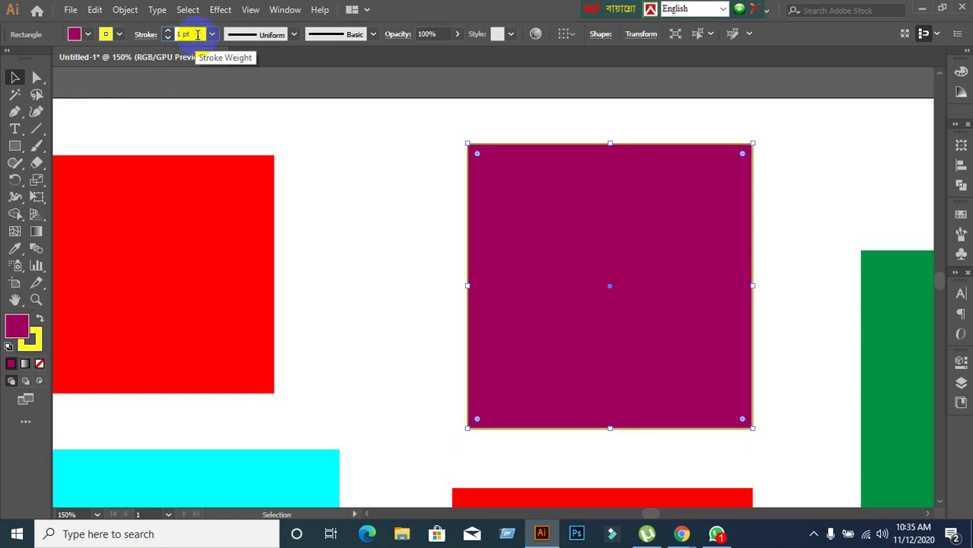
pyautogui.press('Up')
pyautogui.press('Up')
pyautogui.press('Up')
pyautogui.press('Up')
pyautogui.press('Up')
pyautogui.press('Up')
pyautogui.press('Up')
pyautogui.press('Up')
pyautogui.press('Up')
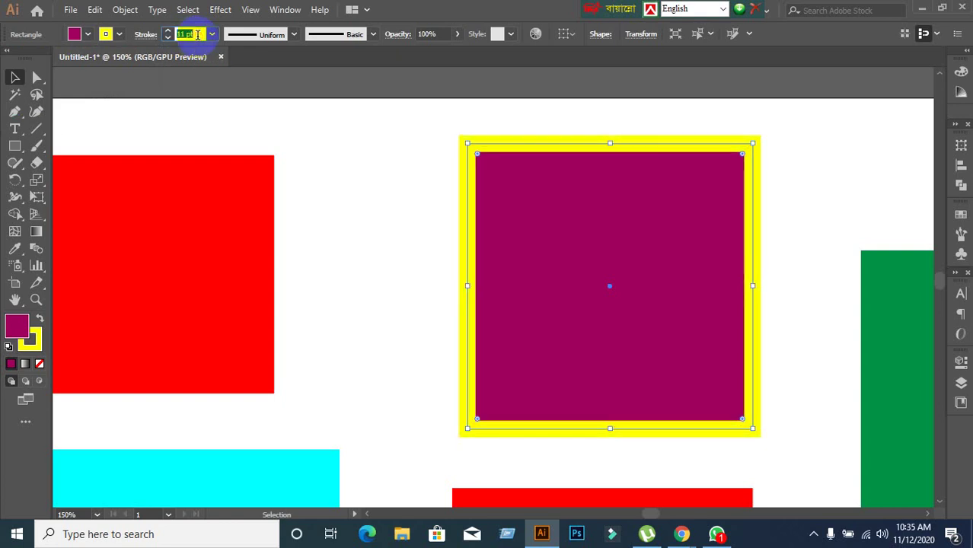
pyautogui.press('Down')
pyautogui.press('Down')
pyautogui.press('Down')
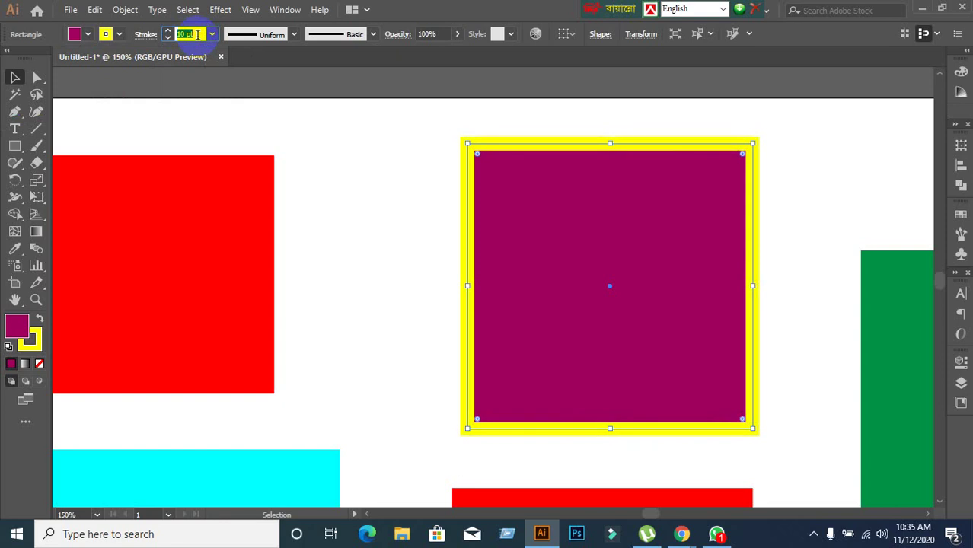
pyautogui.press('Up')
pyautogui.press('Down')
pyautogui.press('Down')
pyautogui.press('Down')
pyautogui.press('Down')
pyautogui.press('Down')
pyautogui.press('Down')
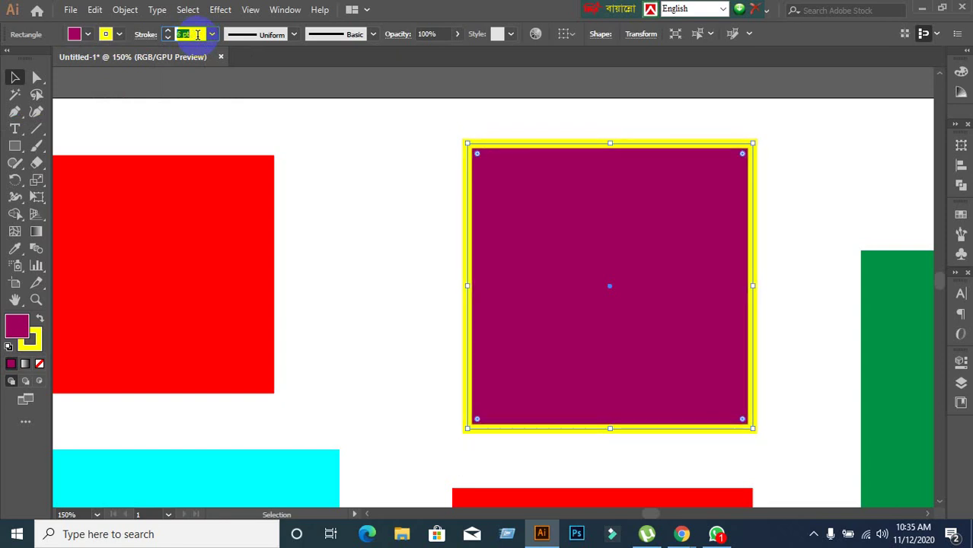
pyautogui.press('Down')
pyautogui.press('Down')
pyautogui.press('Down')
pyautogui.press('Down')
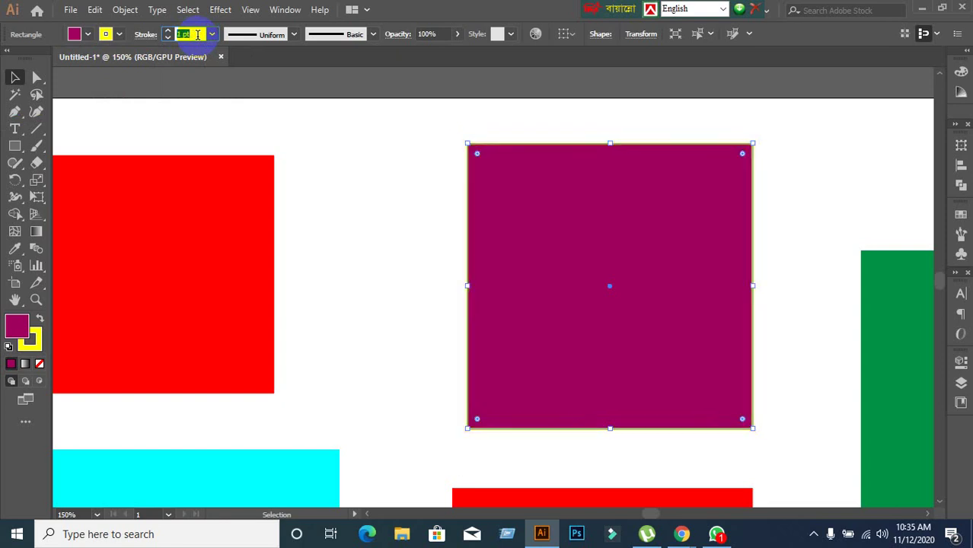
pyautogui.press('Up')
pyautogui.press('Up')
pyautogui.press('Up')
pyautogui.press('Up')
pyautogui.press('Up')
pyautogui.press('Return')
pyautogui.click(298, 124)
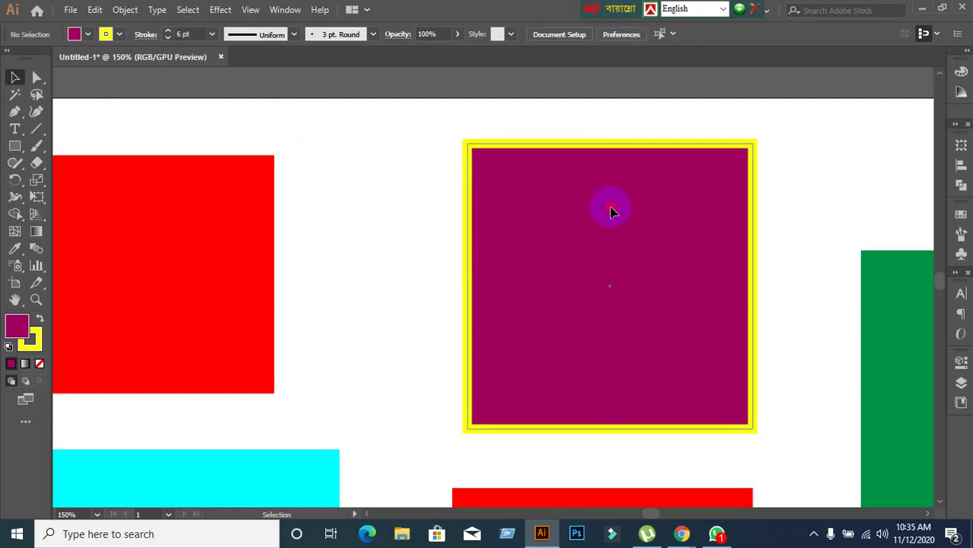
# Step: Reselect the purple square, viewing fill swatches without changing the fill
pyautogui.click(611, 211)
pyautogui.click(336, 206)
pyautogui.click(538, 216)
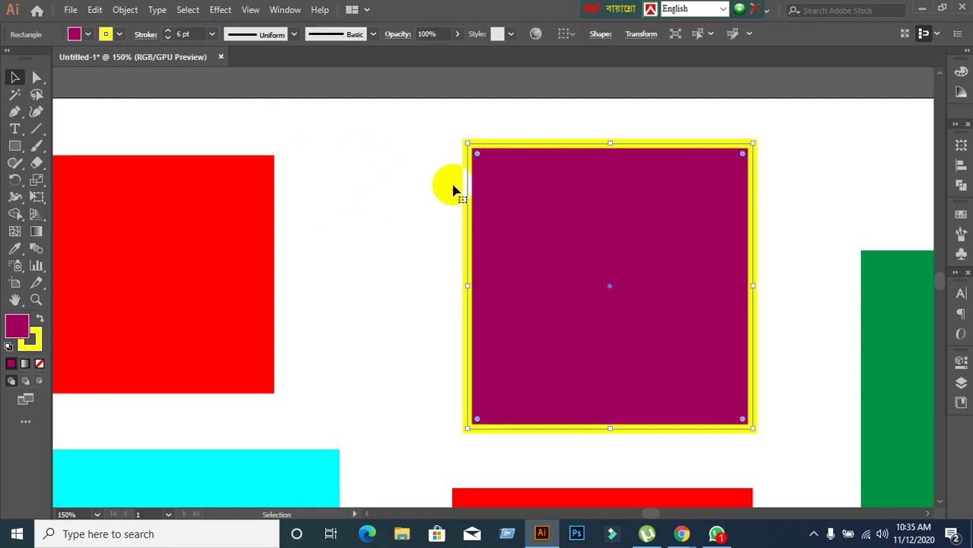
pyautogui.click(87, 34)
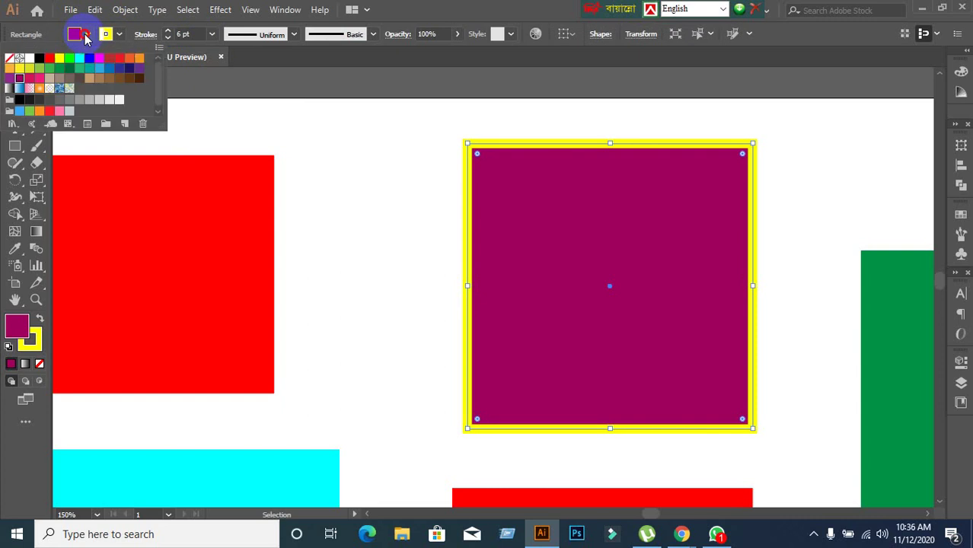
pyautogui.click(297, 134)
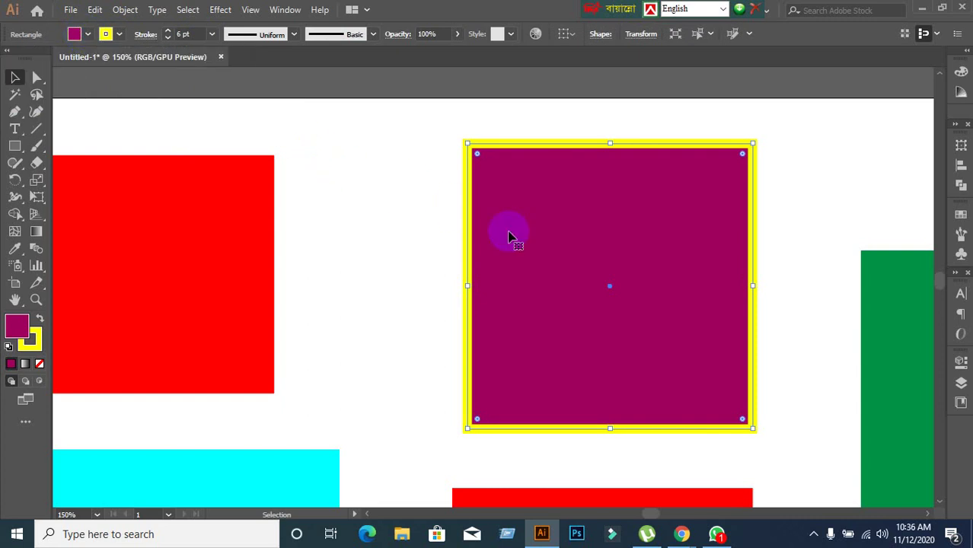
pyautogui.click(402, 225)
pyautogui.click(569, 265)
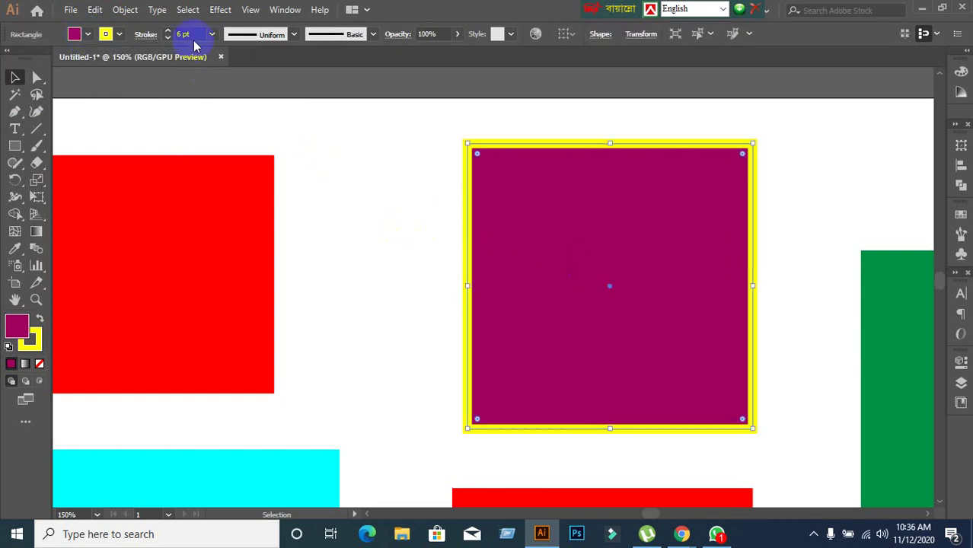
# Step: Try stroke weights from thin to about 17 pt, ending at 7 pt
pyautogui.click(195, 34)
pyautogui.press('Up')
pyautogui.press('Up')
pyautogui.press('Up')
pyautogui.press('Up')
pyautogui.press('Up')
pyautogui.press('Up')
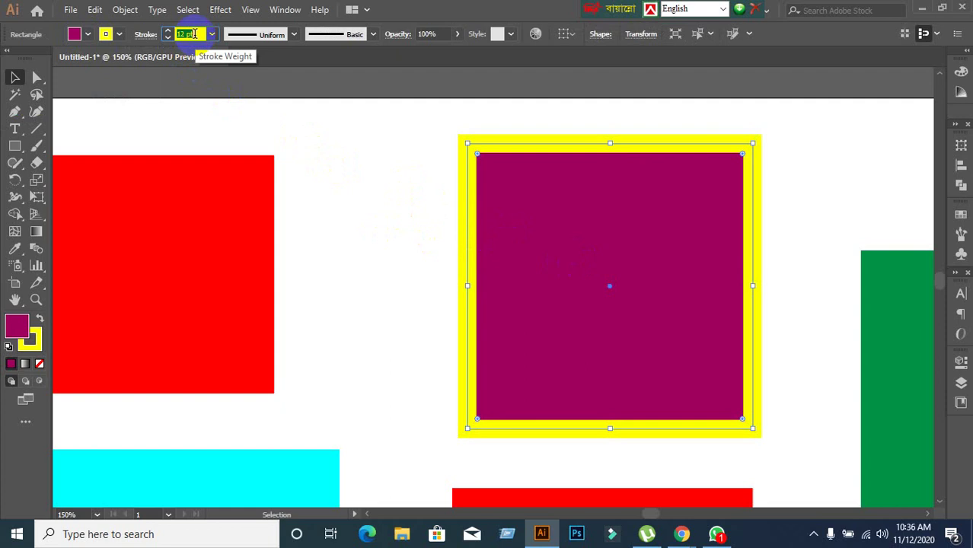
pyautogui.press('Up')
pyautogui.press('Up')
pyautogui.press('Up')
pyautogui.press('Up')
pyautogui.press('Up')
pyautogui.press('Up')
pyautogui.press('Down')
pyautogui.press('Down')
pyautogui.press('Down')
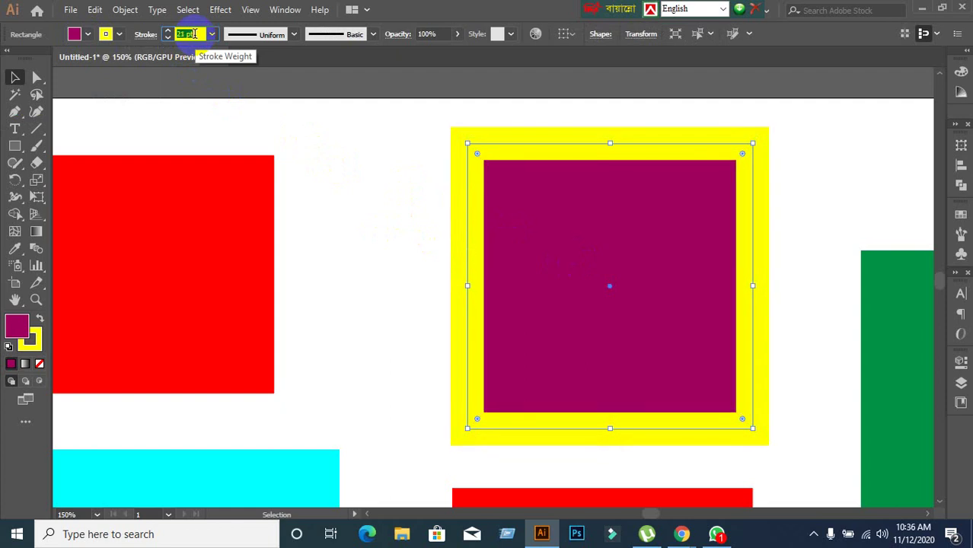
pyautogui.press('Down')
pyautogui.press('Down')
pyautogui.press('Down')
pyautogui.press('Down')
pyautogui.press('Down')
pyautogui.press('Down')
pyautogui.press('Down')
pyautogui.press('Down')
pyautogui.press('Down')
pyautogui.press('Down')
pyautogui.press('Down')
pyautogui.press('Down')
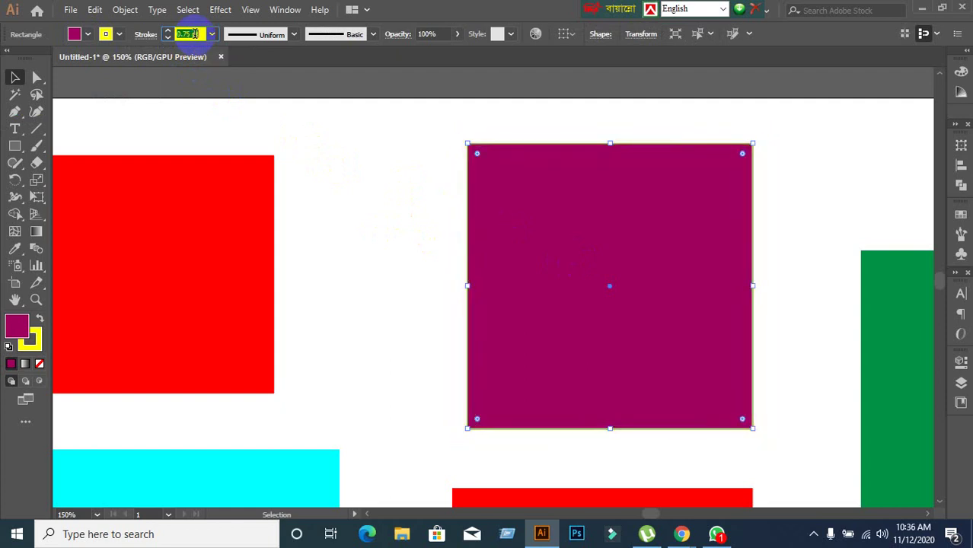
pyautogui.press('Up')
pyautogui.press('Up')
pyautogui.press('Up')
pyautogui.press('Up')
pyautogui.press('Up')
pyautogui.press('Up')
pyautogui.press('Up')
pyautogui.press('Up')
pyautogui.press('Up')
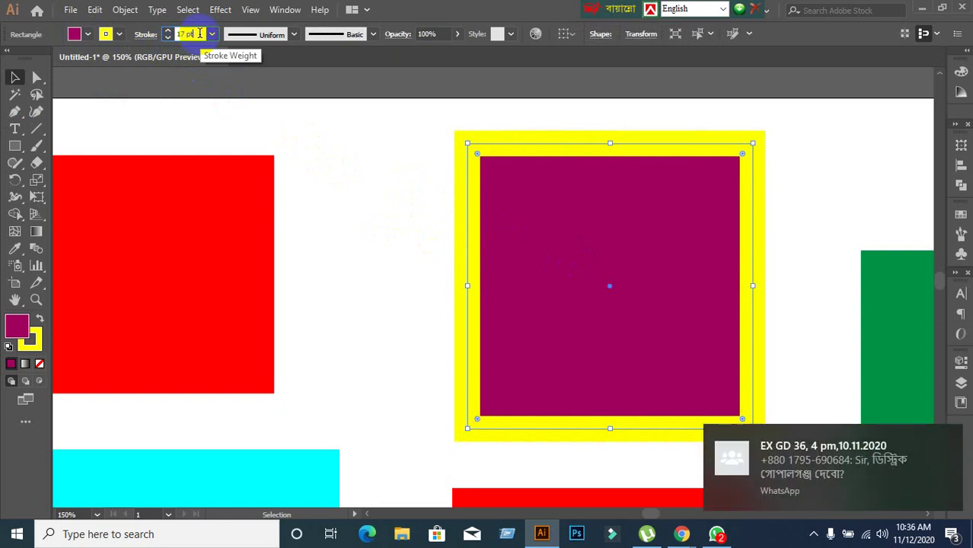
pyautogui.scroll(5, 200, 34)
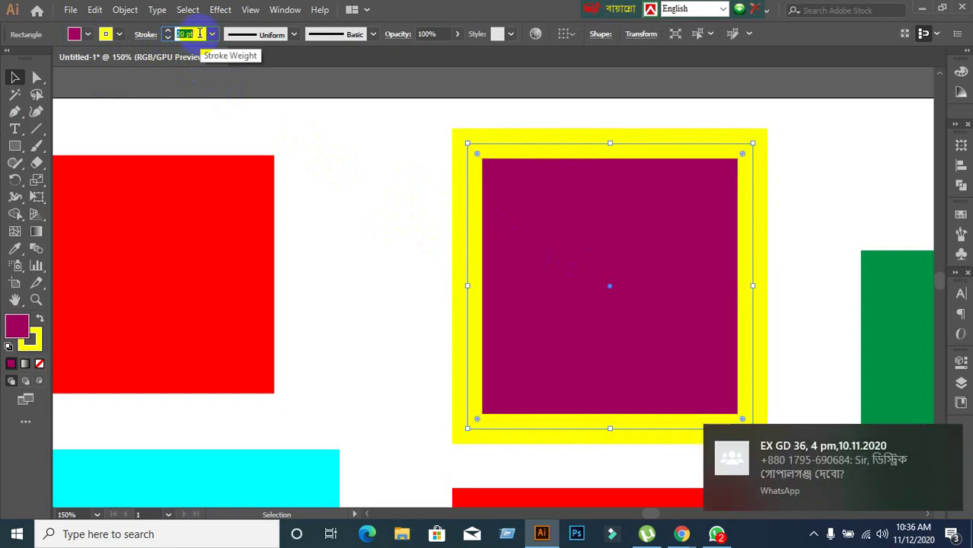
pyautogui.scroll(4, 199, 33)
pyautogui.scroll(7, 200, 34)
pyautogui.scroll(2, 199, 33)
pyautogui.scroll(-2, 200, 33)
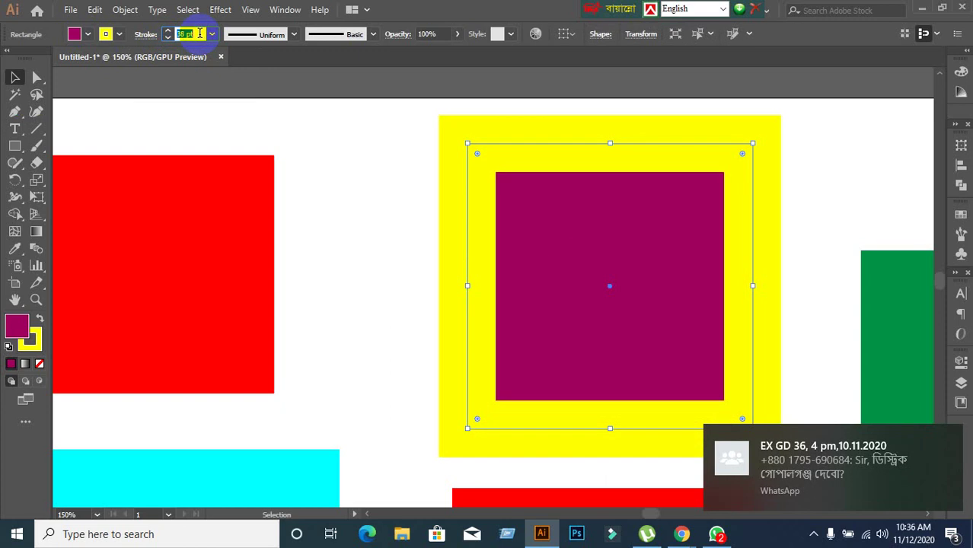
pyautogui.scroll(-5, 200, 34)
pyautogui.scroll(-9, 199, 34)
pyautogui.scroll(-6, 199, 34)
pyautogui.scroll(-5, 199, 34)
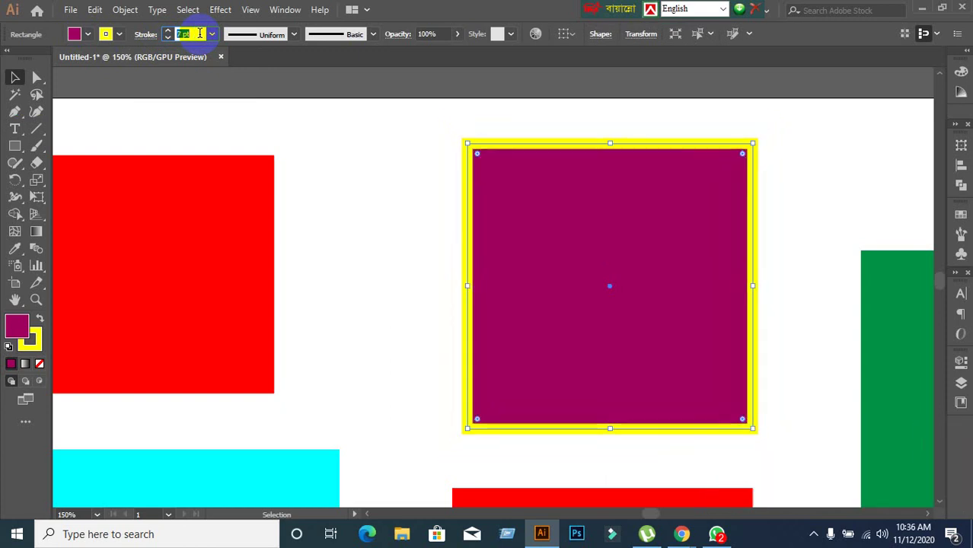
pyautogui.click(608, 250)
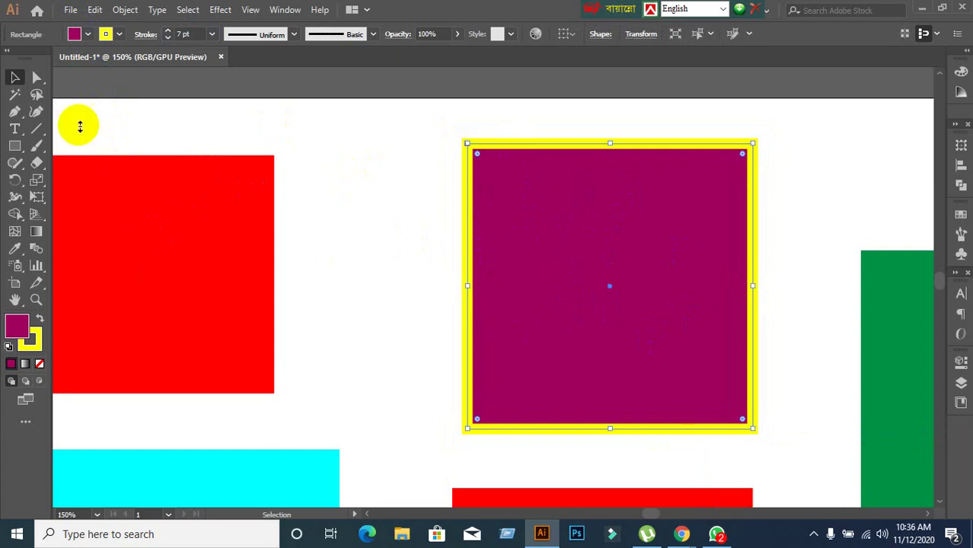
# Step: Try cyan and crimson fills on the square, then remove its fill
pyautogui.click(88, 35)
pyautogui.click(80, 59)
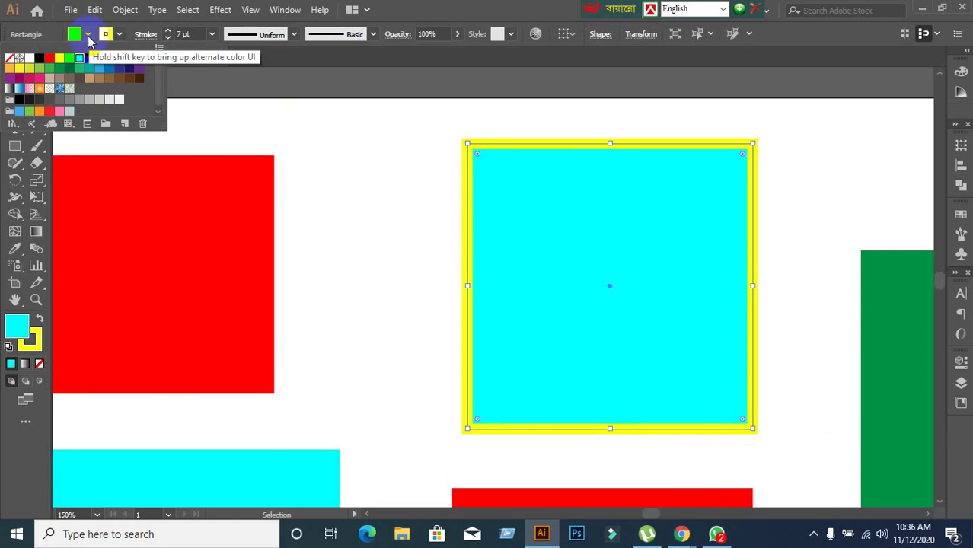
pyautogui.click(87, 34)
pyautogui.click(105, 34)
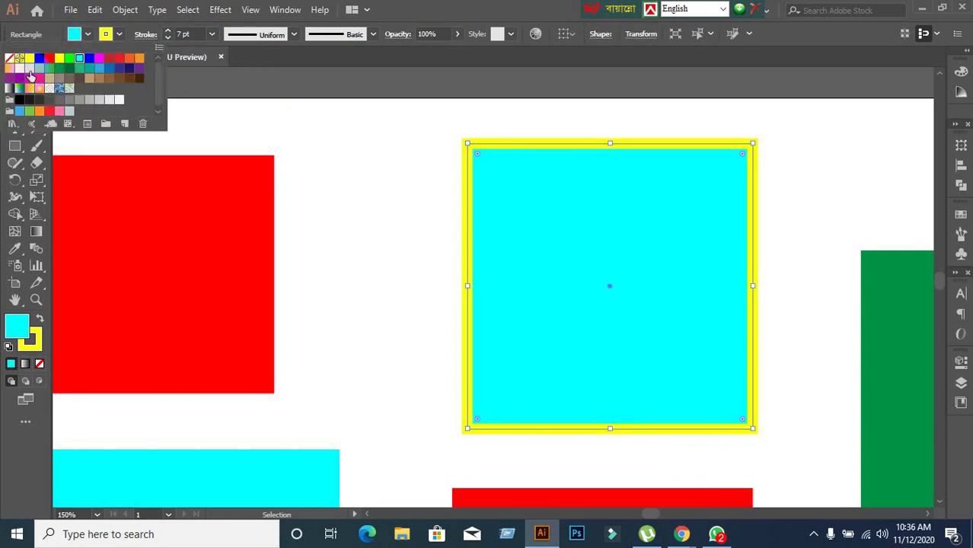
pyautogui.click(31, 79)
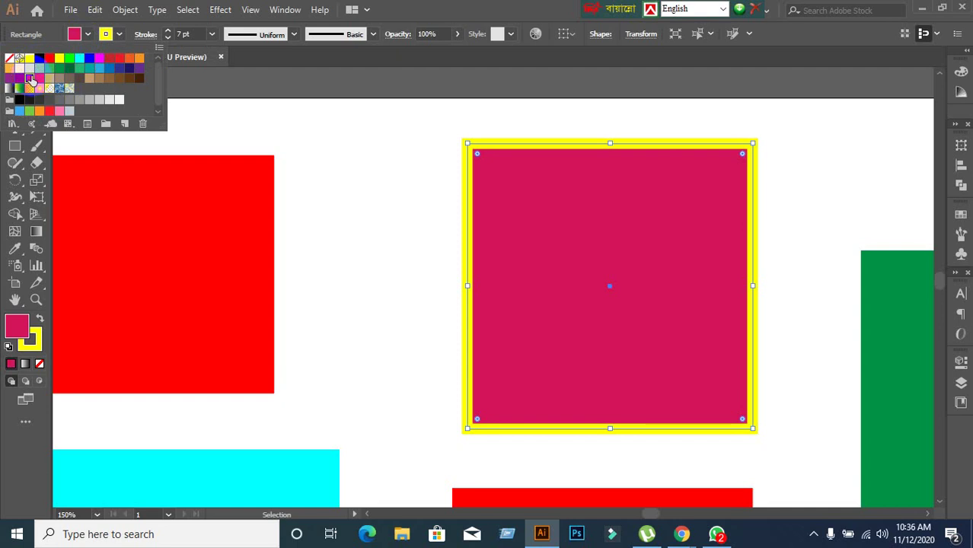
pyautogui.click(9, 59)
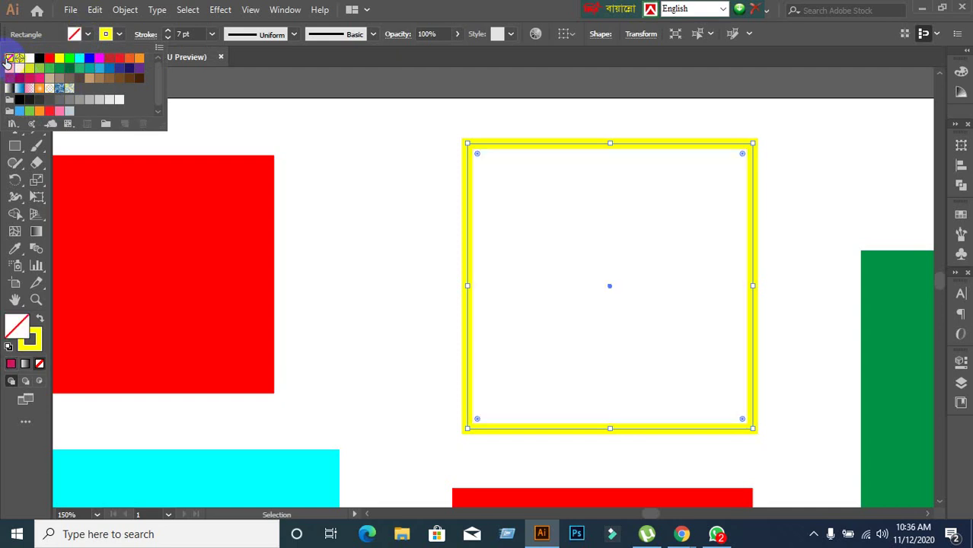
# Step: Reselect the unfilled yellow-stroked square with a marquee drag
pyautogui.click(415, 220)
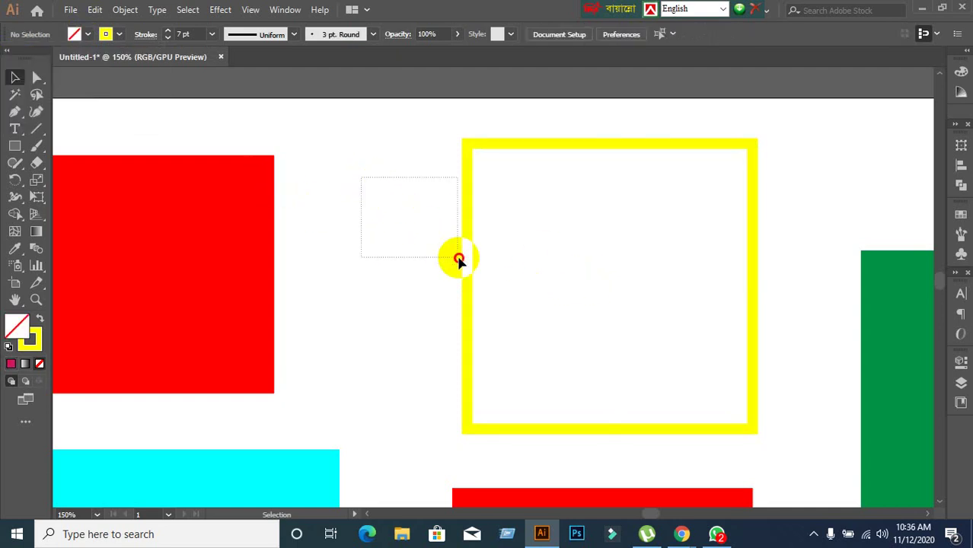
pyautogui.moveTo(361, 179); pyautogui.dragTo(466, 300)
pyautogui.click(345, 160)
pyautogui.moveTo(345, 160); pyautogui.dragTo(673, 398)
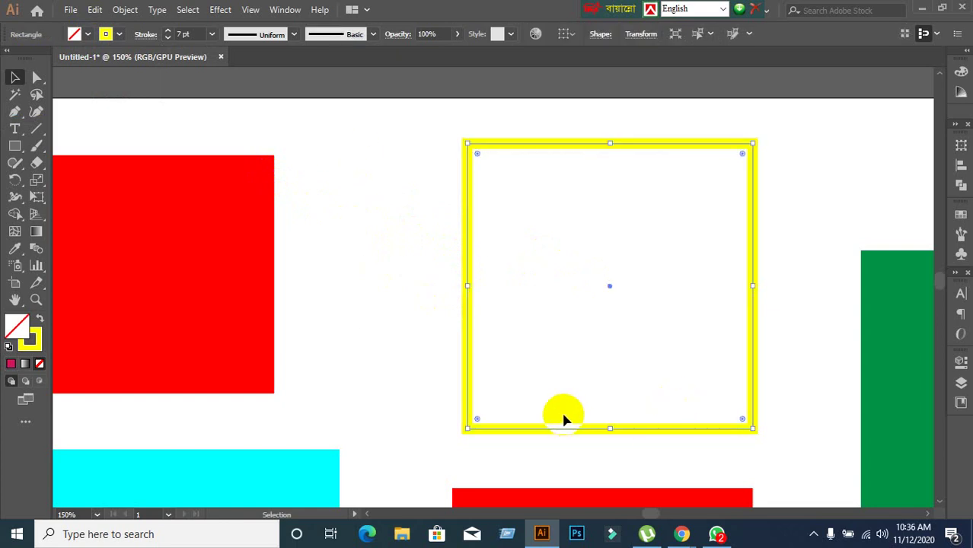
pyautogui.moveTo(365, 178); pyautogui.dragTo(593, 321)
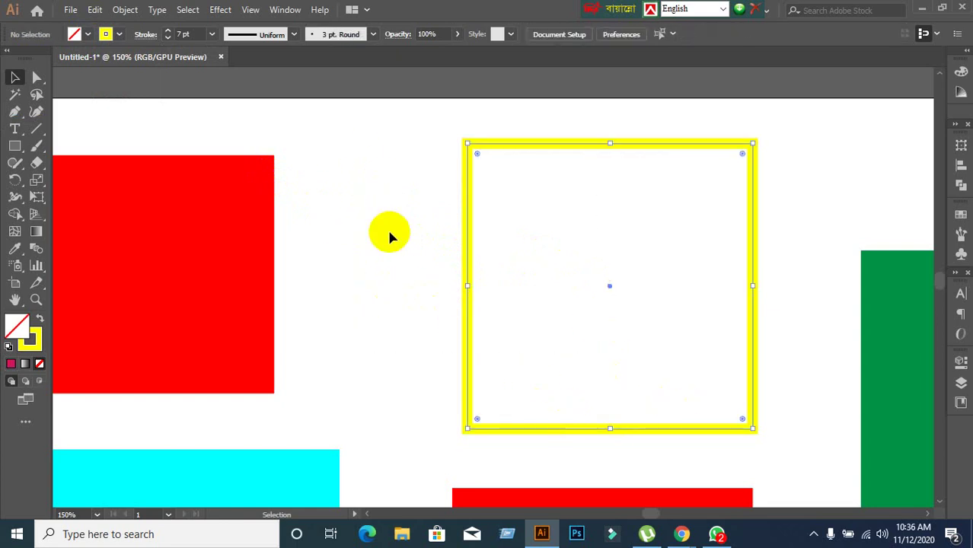
# Step: Fill the square with orange and set its yellow stroke to None
pyautogui.click(88, 34)
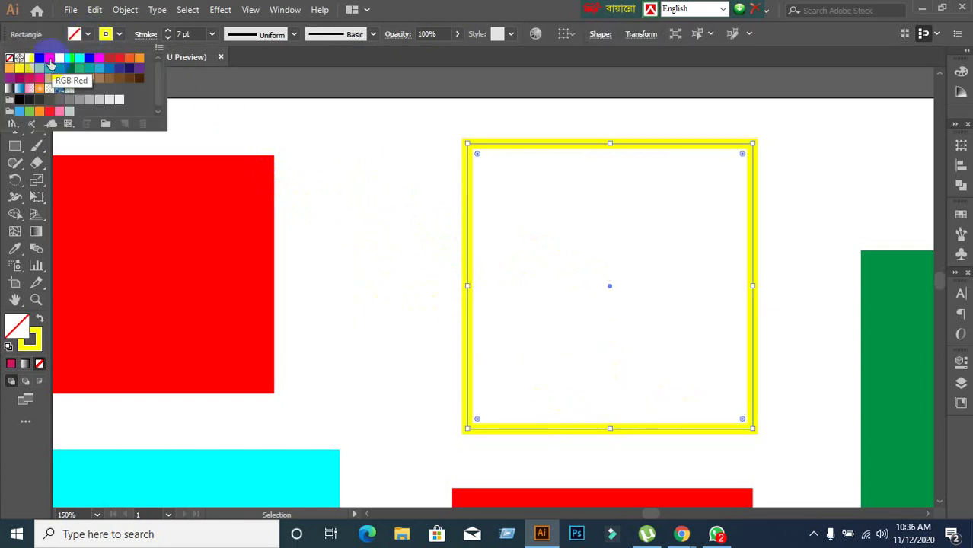
pyautogui.click(48, 59)
pyautogui.click(106, 38)
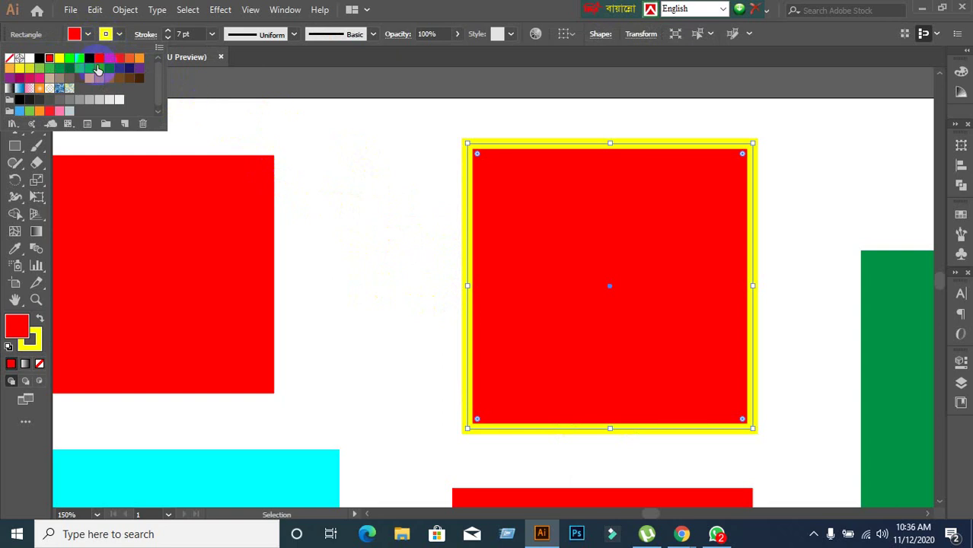
pyautogui.click(76, 34)
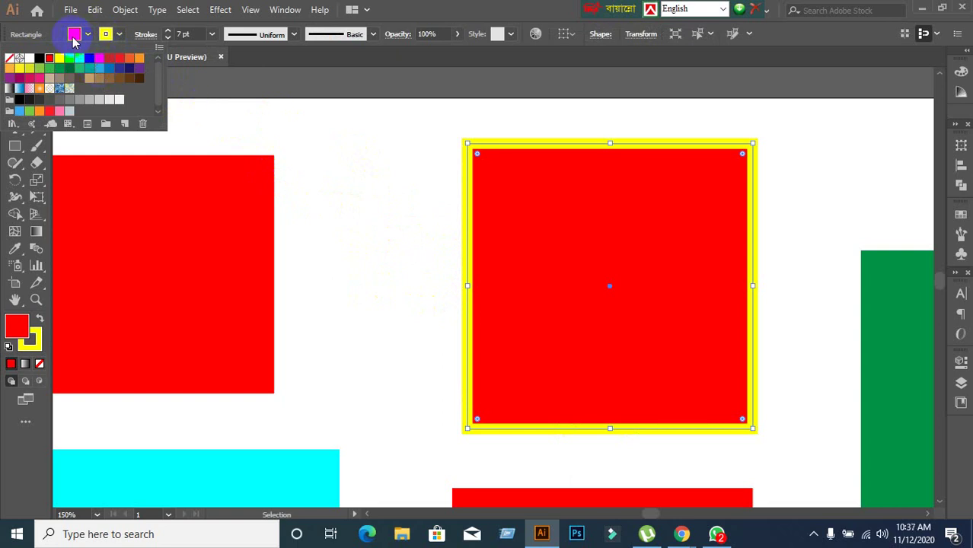
pyautogui.click(151, 76)
pyautogui.click(16, 58)
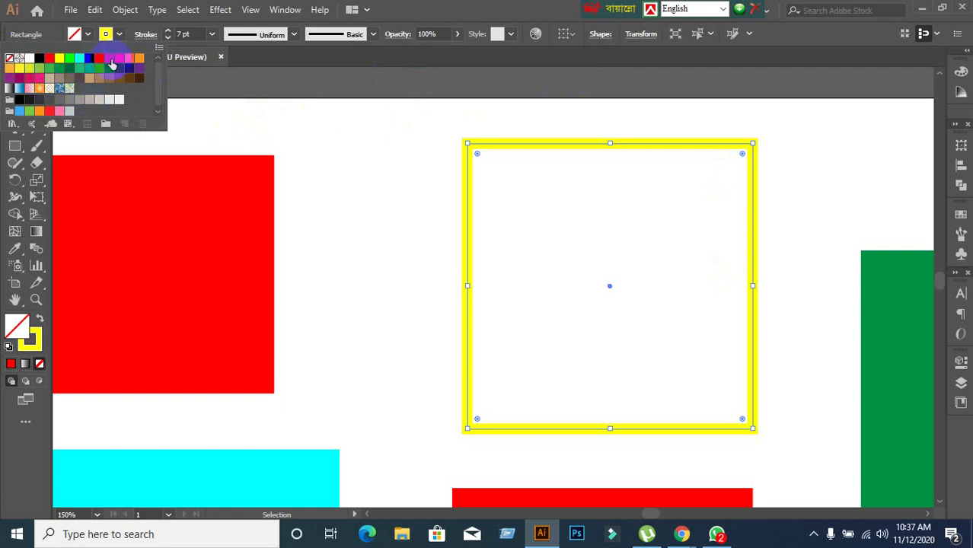
pyautogui.click(89, 72)
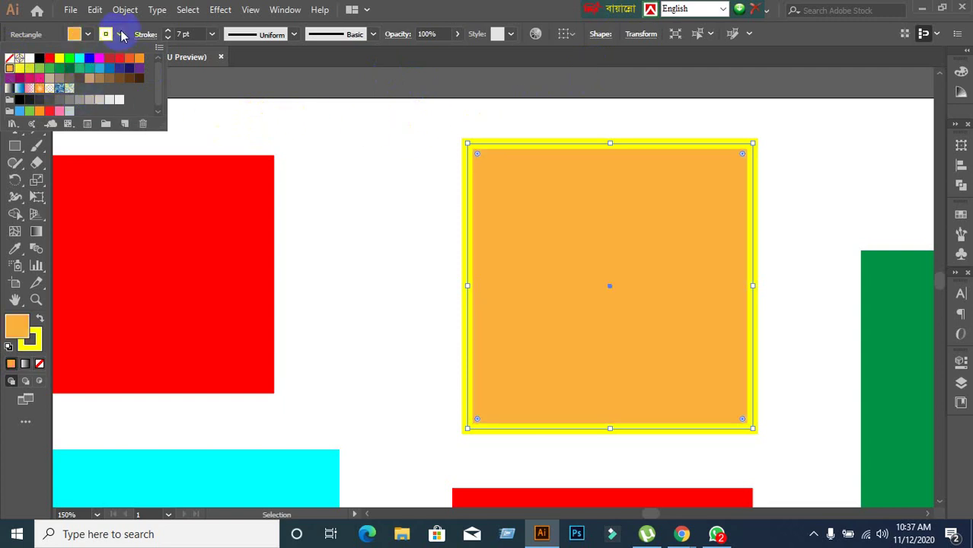
pyautogui.click(122, 36)
pyautogui.click(120, 35)
pyautogui.click(12, 59)
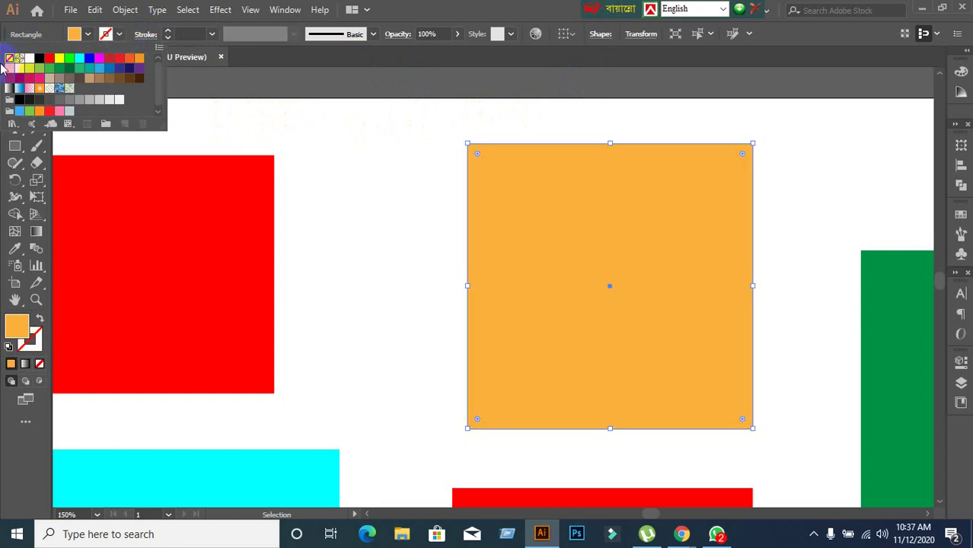
# Step: Give the orange square a red stroke with a 5 pt weight
pyautogui.click(50, 60)
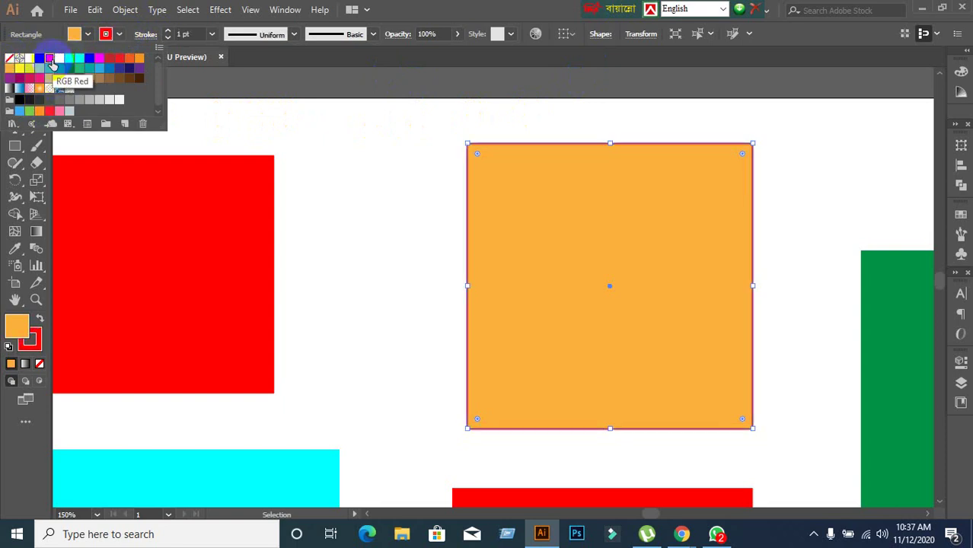
pyautogui.click(202, 33)
pyautogui.scroll(2, 202, 34)
pyautogui.scroll(3, 201, 33)
pyautogui.scroll(3, 202, 34)
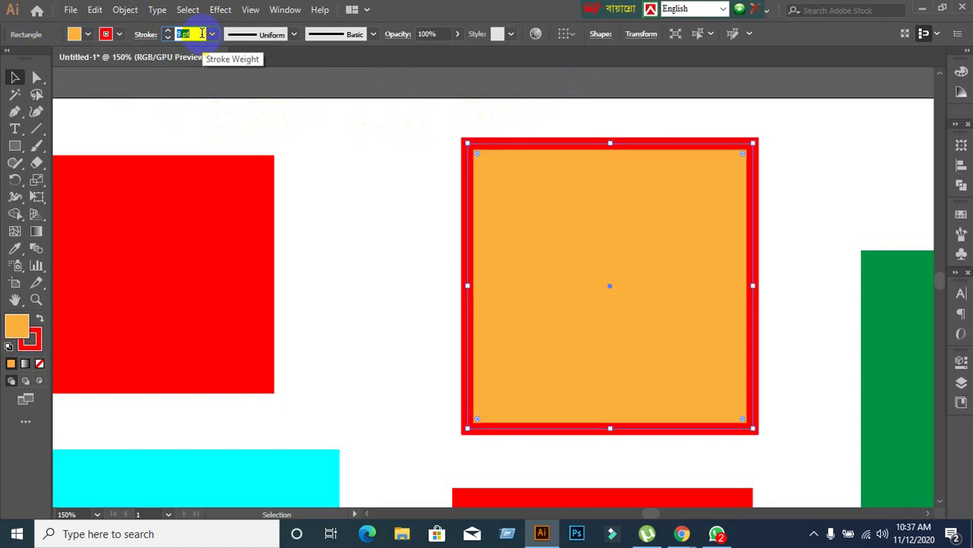
pyautogui.scroll(-1, 202, 34)
pyautogui.scroll(-1, 202, 34)
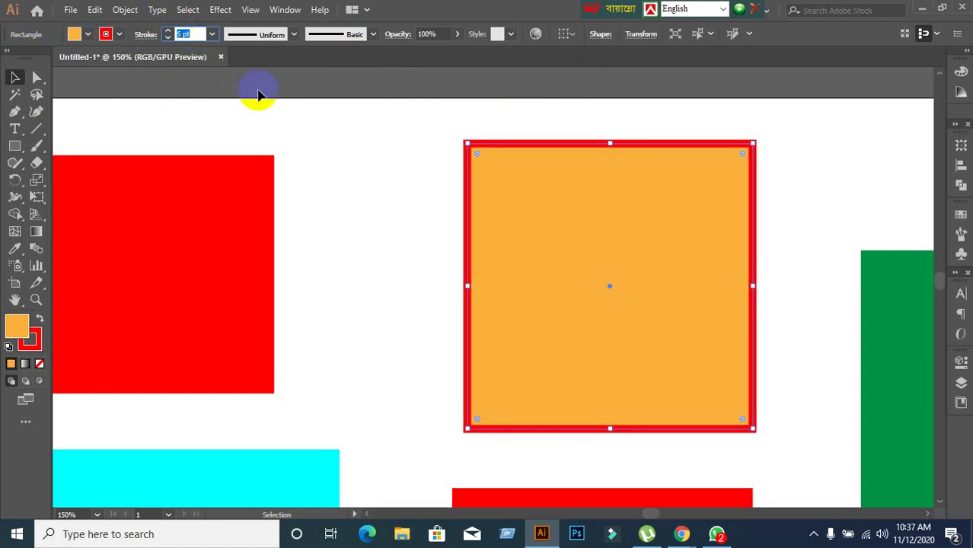
# Step: Move the orange square slightly right and make Fill active in the Tools panel
pyautogui.click(373, 191)
pyautogui.moveTo(614, 281); pyautogui.dragTo(649, 274)
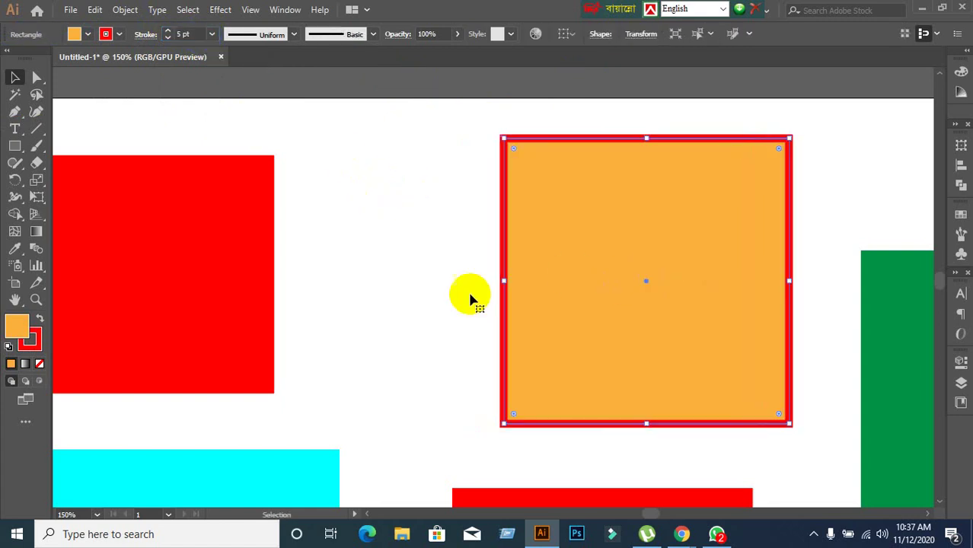
pyautogui.click(462, 262)
pyautogui.click(606, 264)
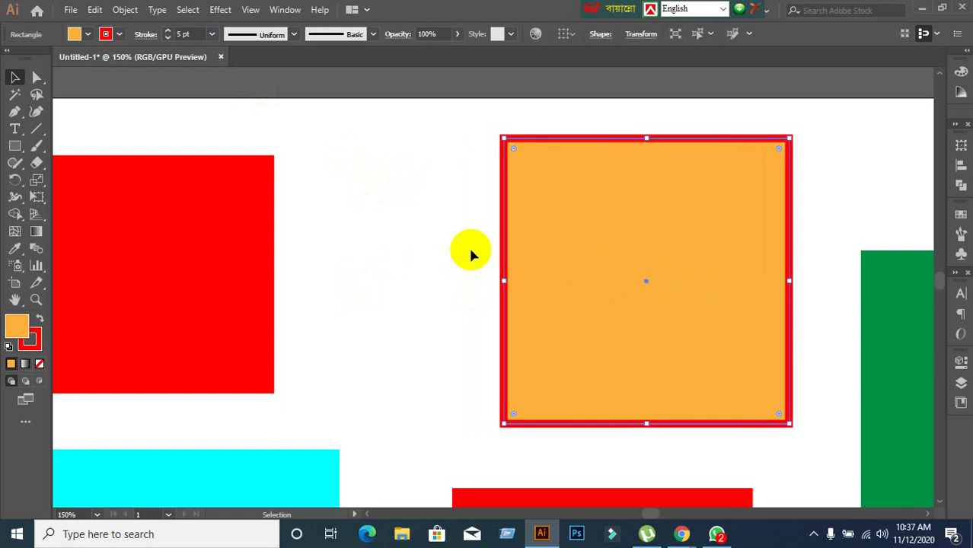
pyautogui.click(82, 42)
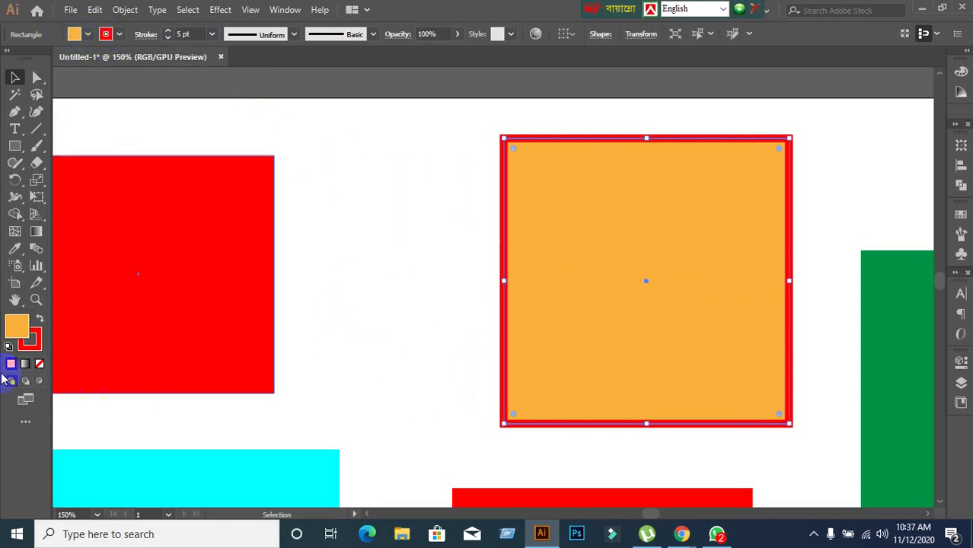
pyautogui.click(27, 331)
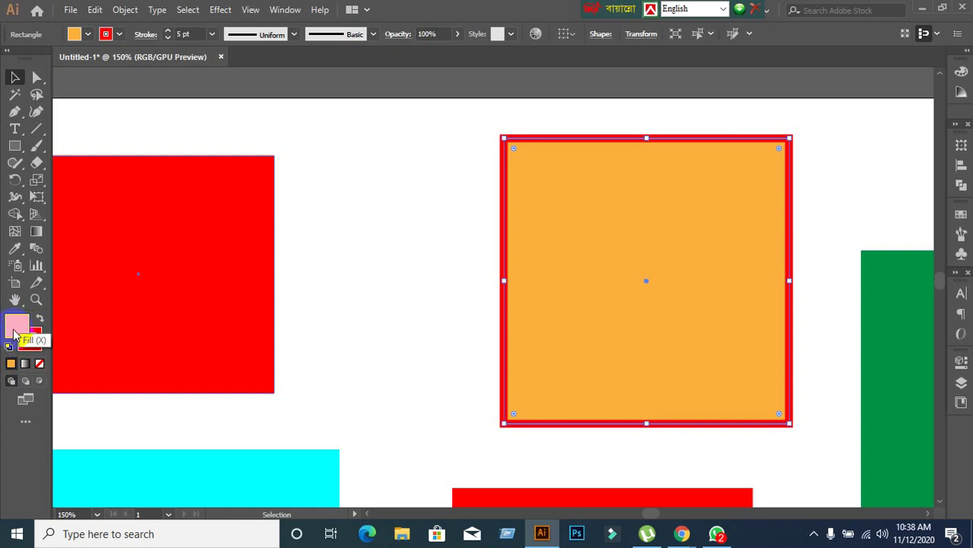
# Step: Change the fill from orange #fbb03b to a saturated pure blue in the Color Picker
pyautogui.doubleClick(15, 329)
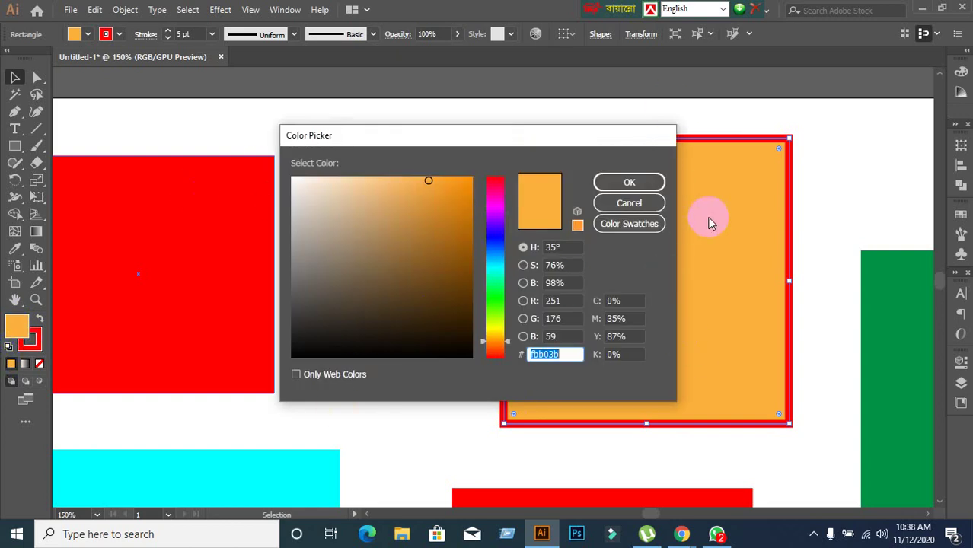
pyautogui.click(661, 203)
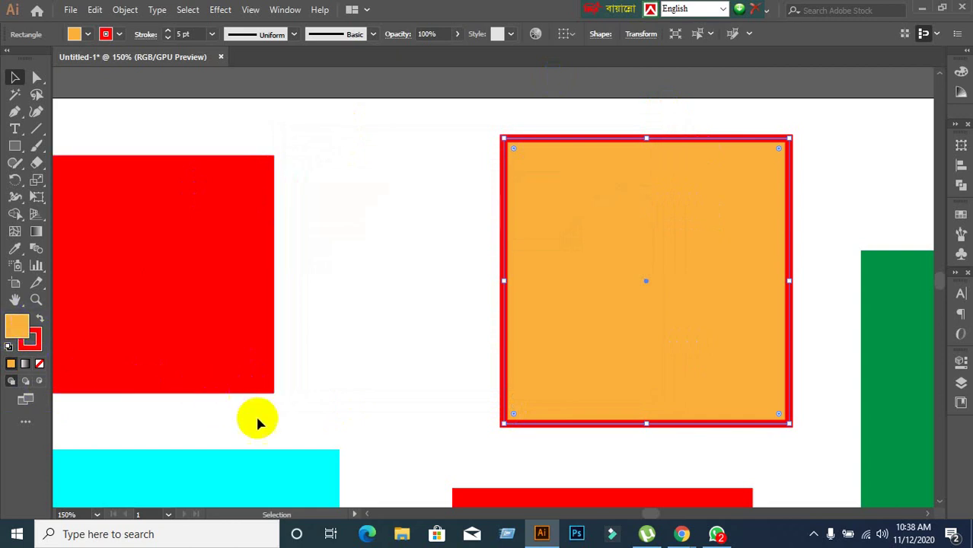
pyautogui.doubleClick(19, 329)
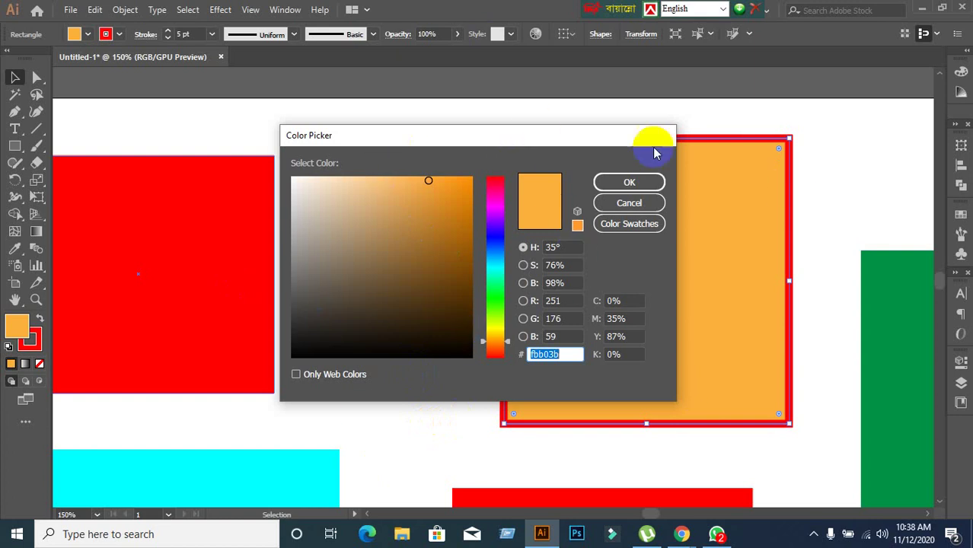
pyautogui.doubleClick(544, 355)
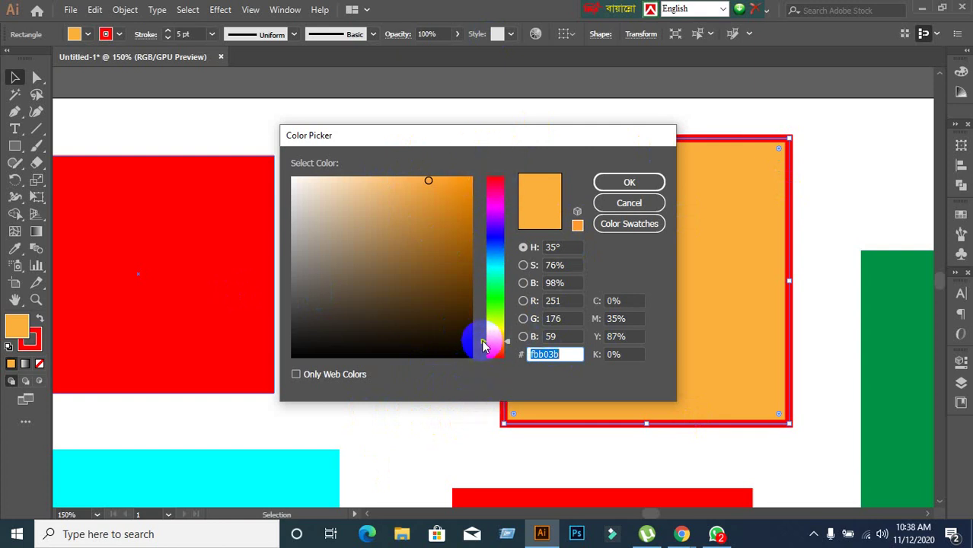
pyautogui.moveTo(483, 341)
pyautogui.mouseDown()
pyautogui.moveTo(483, 201)
pyautogui.moveTo(494, 341)
pyautogui.moveTo(496, 175)
pyautogui.moveTo(495, 360)
pyautogui.moveTo(499, 304)
pyautogui.moveTo(495, 345)
pyautogui.mouseUp()
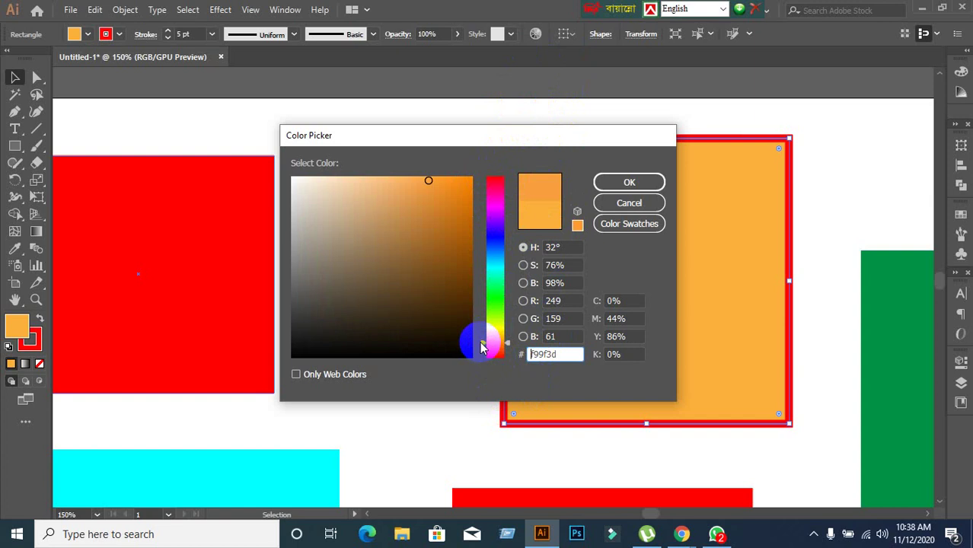
pyautogui.moveTo(480, 343); pyautogui.dragTo(491, 238)
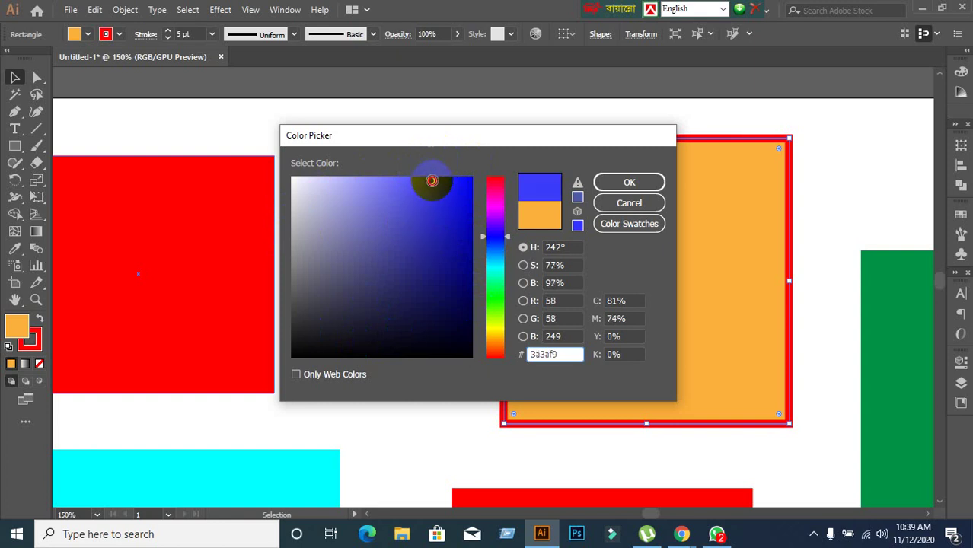
pyautogui.moveTo(428, 181)
pyautogui.mouseDown()
pyautogui.moveTo(440, 200)
pyautogui.moveTo(478, 168)
pyautogui.mouseUp()
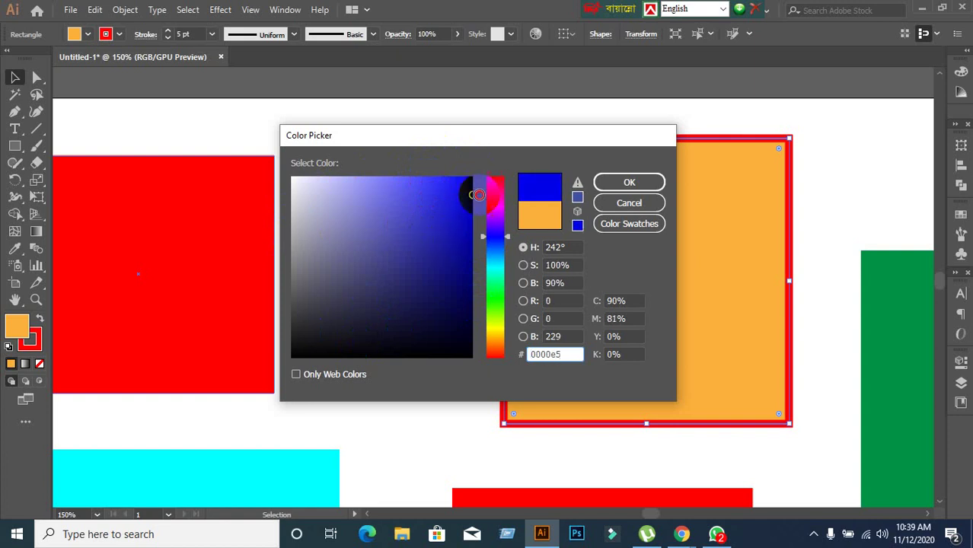
pyautogui.moveTo(471, 178)
pyautogui.mouseDown()
pyautogui.moveTo(486, 296)
pyautogui.moveTo(493, 153)
pyautogui.moveTo(317, 174)
pyautogui.moveTo(260, 169)
pyautogui.moveTo(310, 180)
pyautogui.moveTo(383, 169)
pyautogui.moveTo(415, 184)
pyautogui.moveTo(531, 145)
pyautogui.mouseUp()
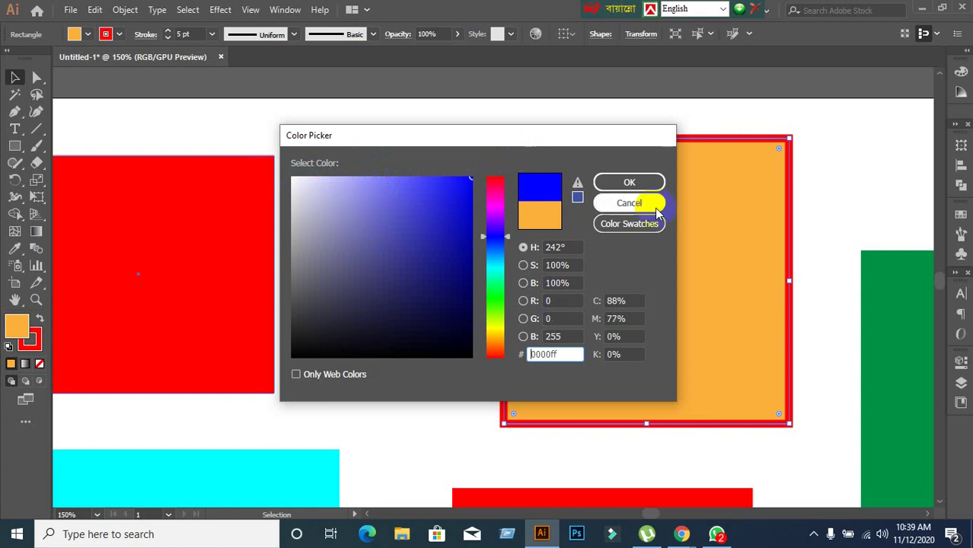
pyautogui.click(629, 183)
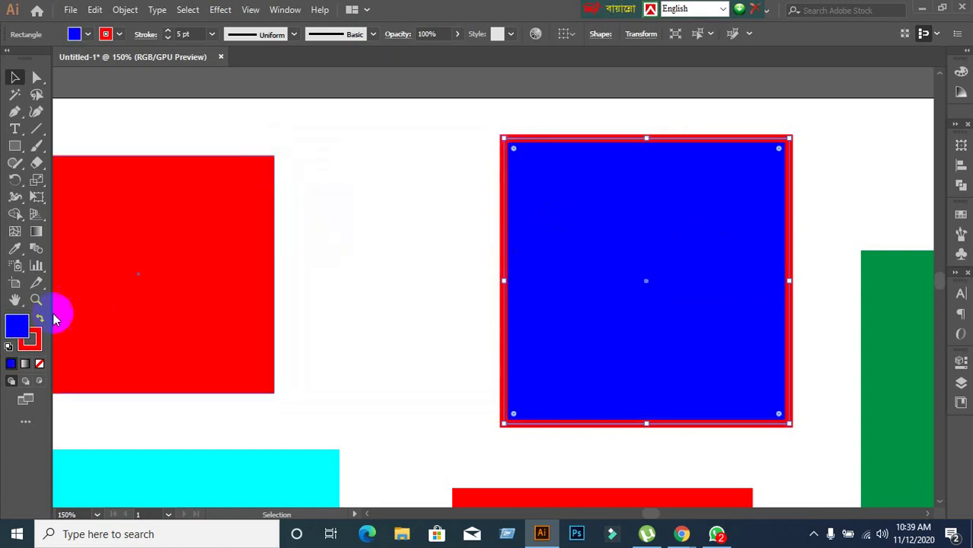
# Step: Try a light blue #8888ff fill, then settle on dark navy #00007f
pyautogui.doubleClick(11, 334)
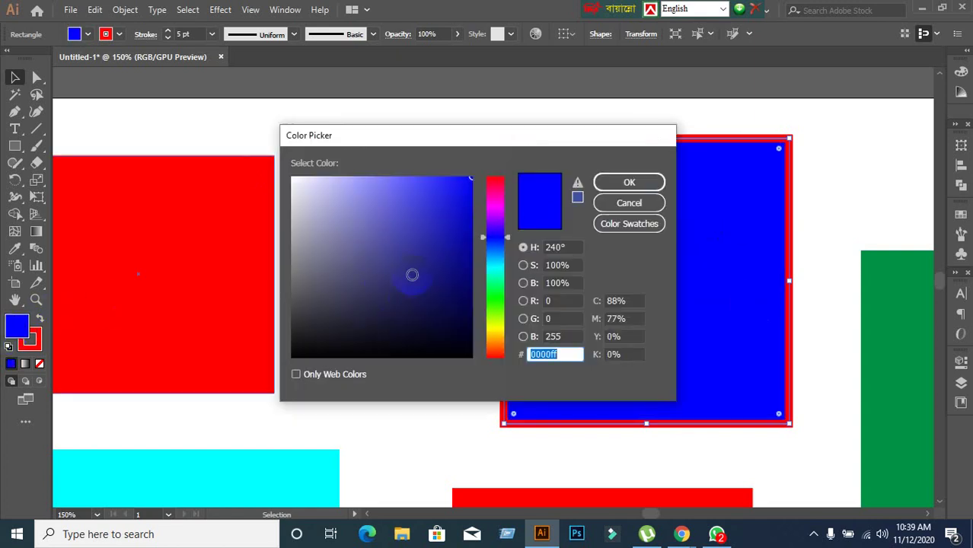
pyautogui.moveTo(466, 177); pyautogui.dragTo(376, 169)
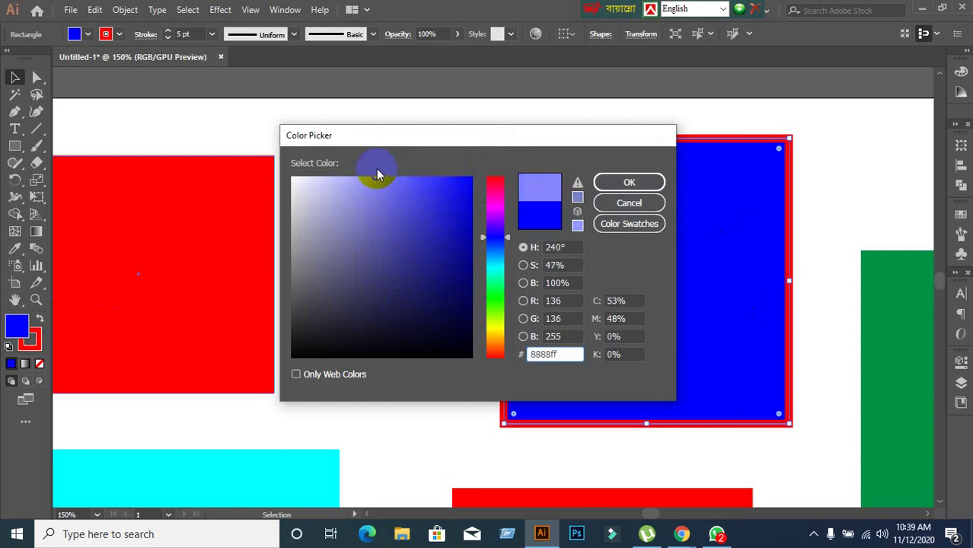
pyautogui.click(645, 183)
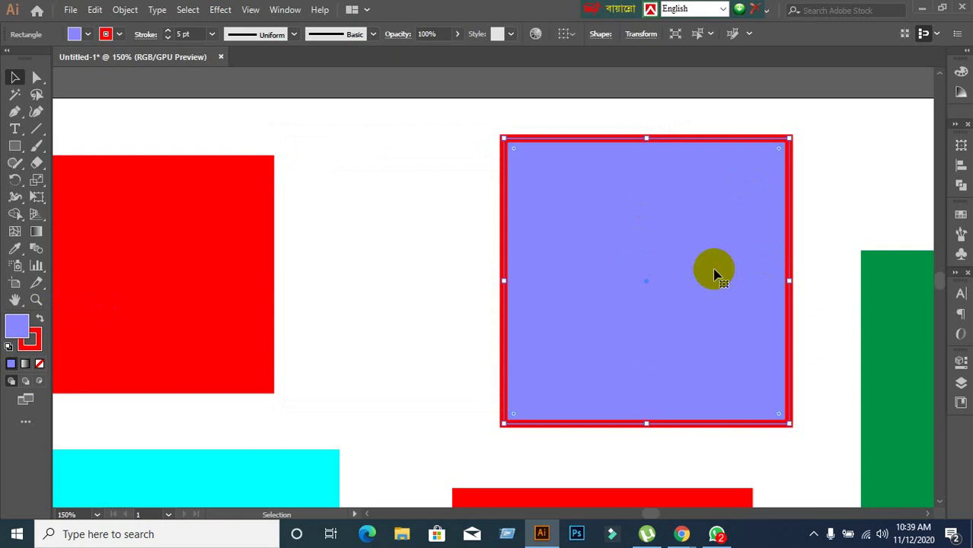
pyautogui.doubleClick(11, 333)
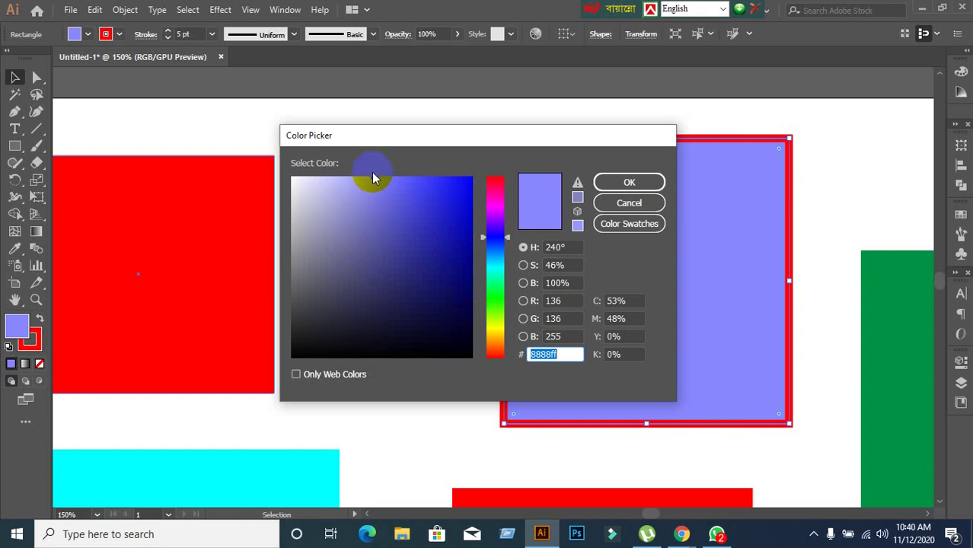
pyautogui.moveTo(373, 177)
pyautogui.mouseDown()
pyautogui.moveTo(407, 256)
pyautogui.moveTo(419, 244)
pyautogui.moveTo(426, 254)
pyautogui.moveTo(400, 245)
pyautogui.moveTo(379, 273)
pyautogui.moveTo(371, 265)
pyautogui.moveTo(469, 257)
pyautogui.moveTo(456, 230)
pyautogui.moveTo(475, 266)
pyautogui.mouseUp()
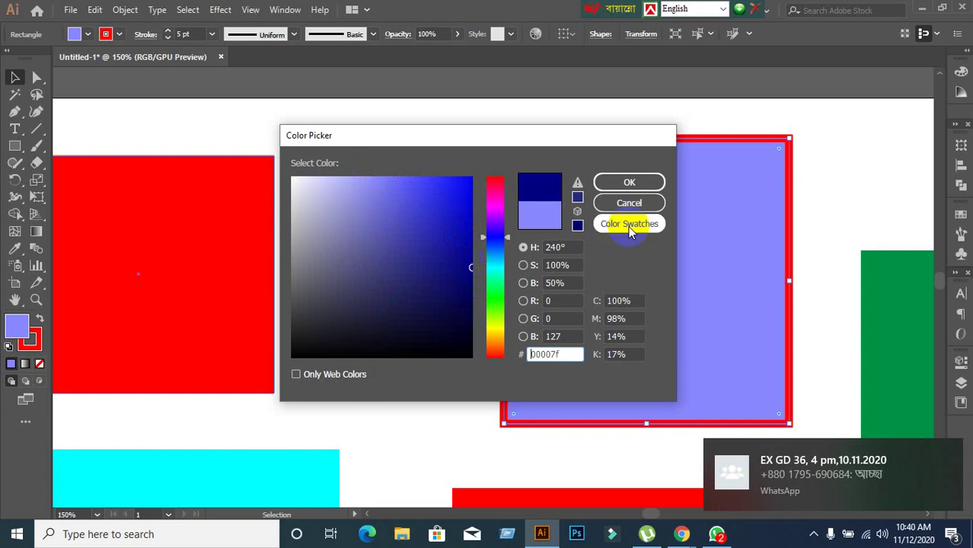
pyautogui.click(629, 182)
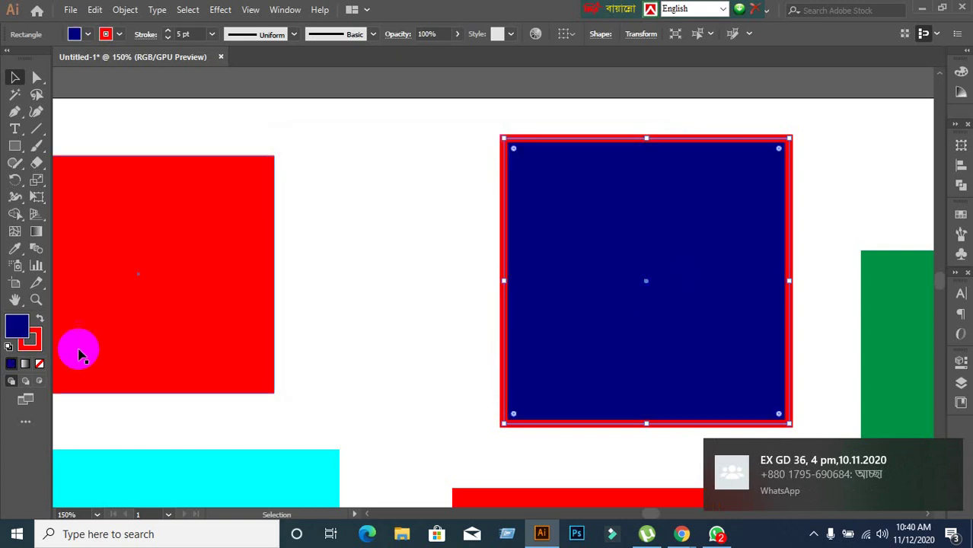
# Step: Tweak the blue's brightness, then recolour the fill to salmon pink #e57c7c
pyautogui.doubleClick(20, 334)
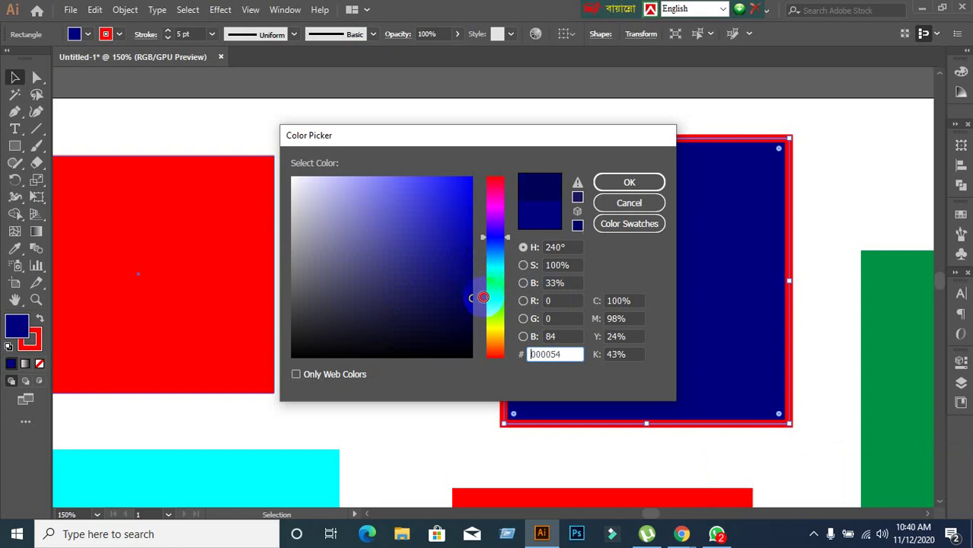
pyautogui.moveTo(467, 268)
pyautogui.mouseDown()
pyautogui.moveTo(494, 393)
pyautogui.moveTo(471, 320)
pyautogui.moveTo(413, 217)
pyautogui.moveTo(386, 251)
pyautogui.moveTo(401, 233)
pyautogui.mouseUp()
pyautogui.click(630, 184)
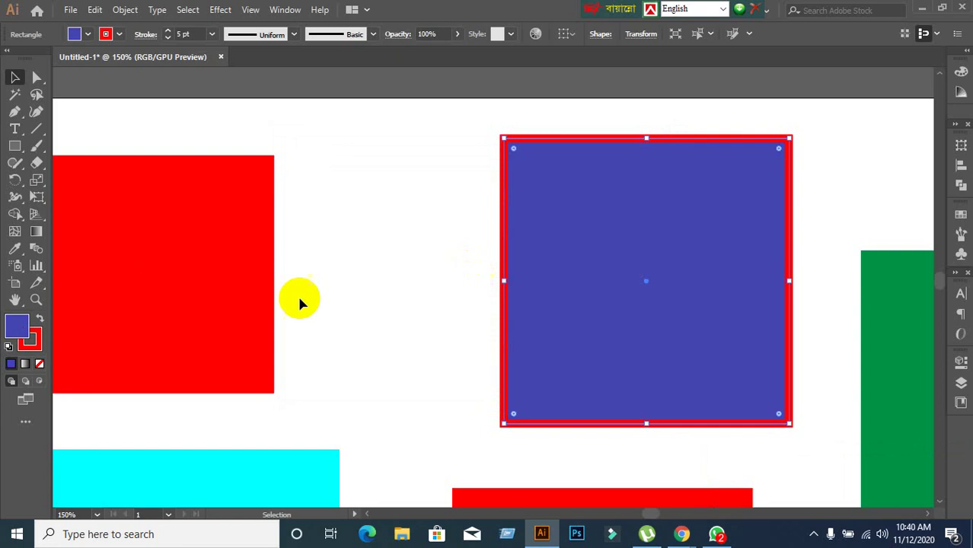
pyautogui.doubleClick(19, 326)
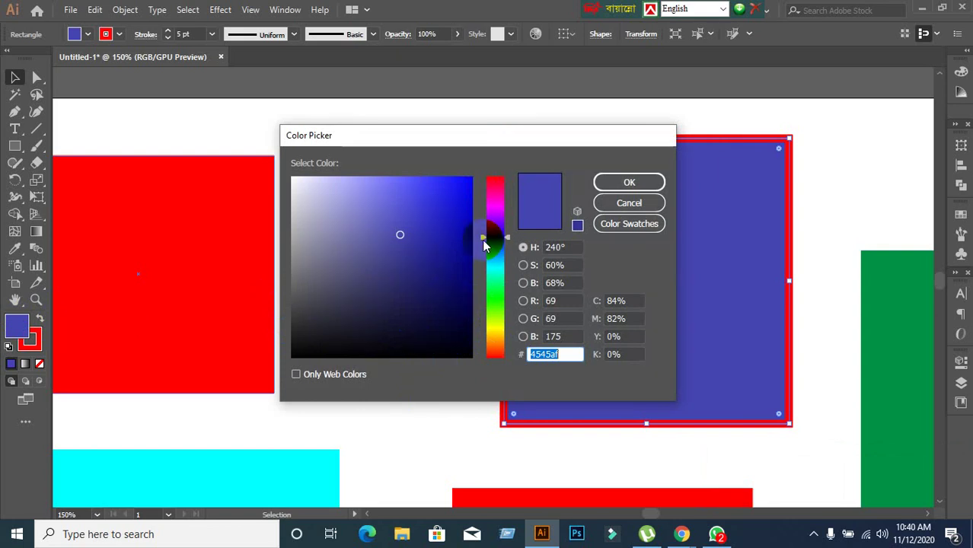
pyautogui.moveTo(483, 242); pyautogui.dragTo(487, 175)
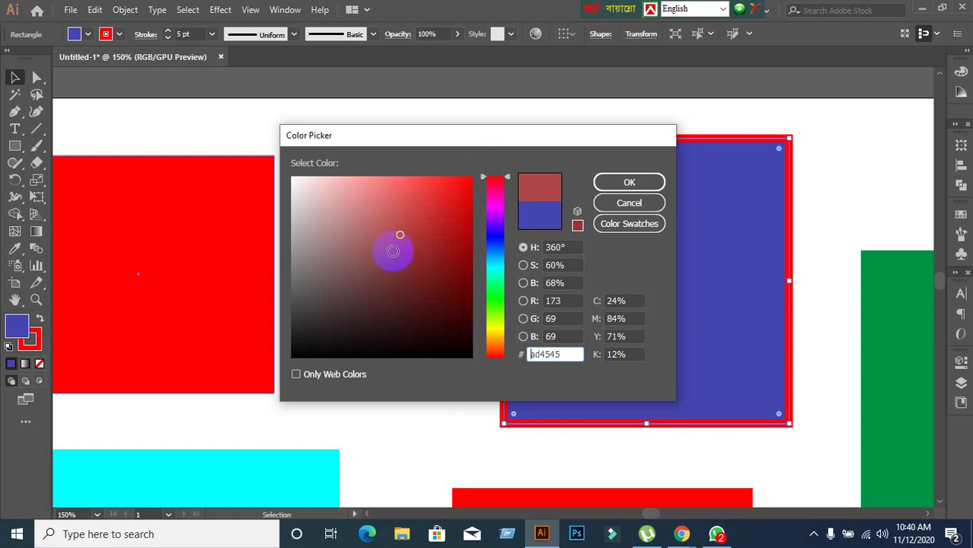
pyautogui.moveTo(400, 234)
pyautogui.mouseDown()
pyautogui.moveTo(439, 215)
pyautogui.moveTo(430, 217)
pyautogui.moveTo(448, 185)
pyautogui.moveTo(439, 218)
pyautogui.moveTo(433, 192)
pyautogui.moveTo(442, 227)
pyautogui.moveTo(425, 232)
pyautogui.moveTo(334, 198)
pyautogui.moveTo(341, 232)
pyautogui.moveTo(355, 199)
pyautogui.moveTo(365, 219)
pyautogui.moveTo(374, 193)
pyautogui.mouseUp()
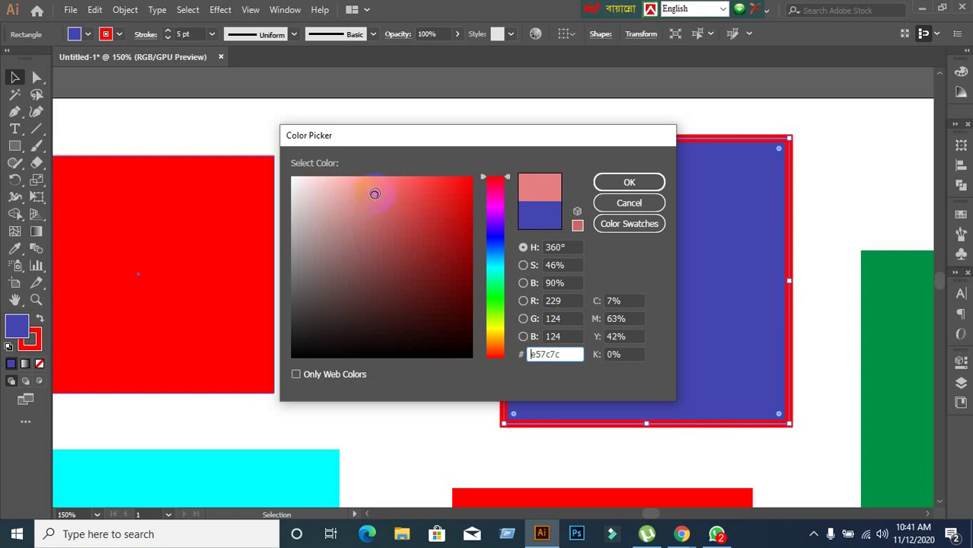
pyautogui.click(632, 184)
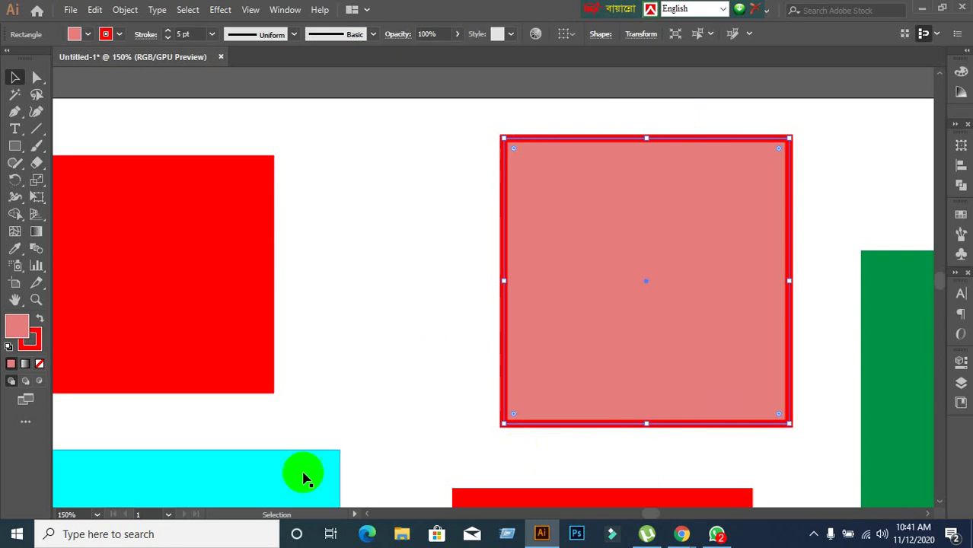
pyautogui.doubleClick(33, 342)
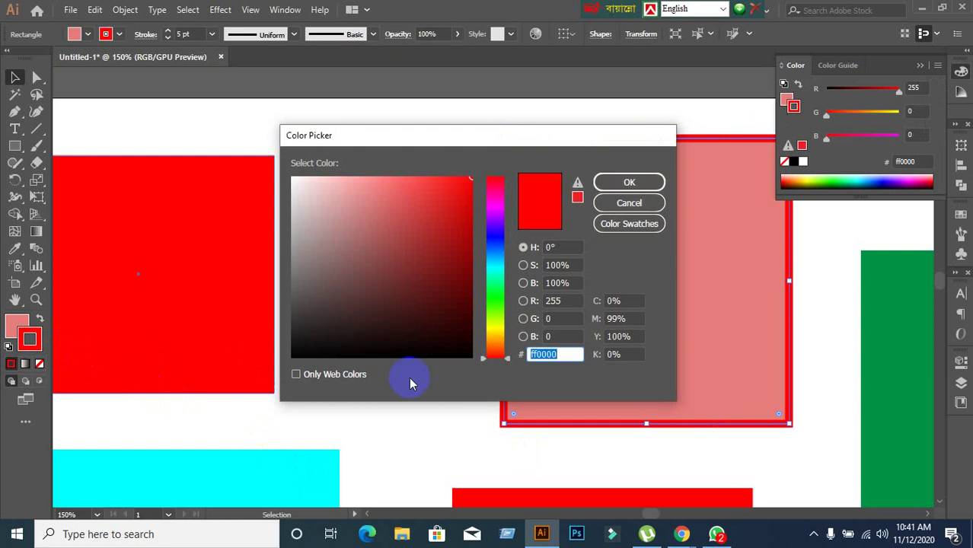
pyautogui.moveTo(485, 362); pyautogui.dragTo(485, 306)
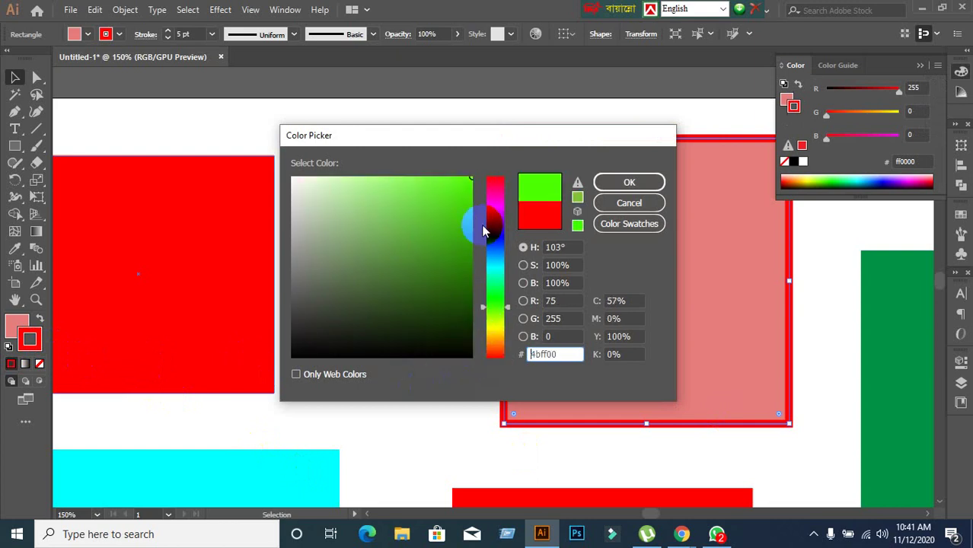
pyautogui.click(470, 200)
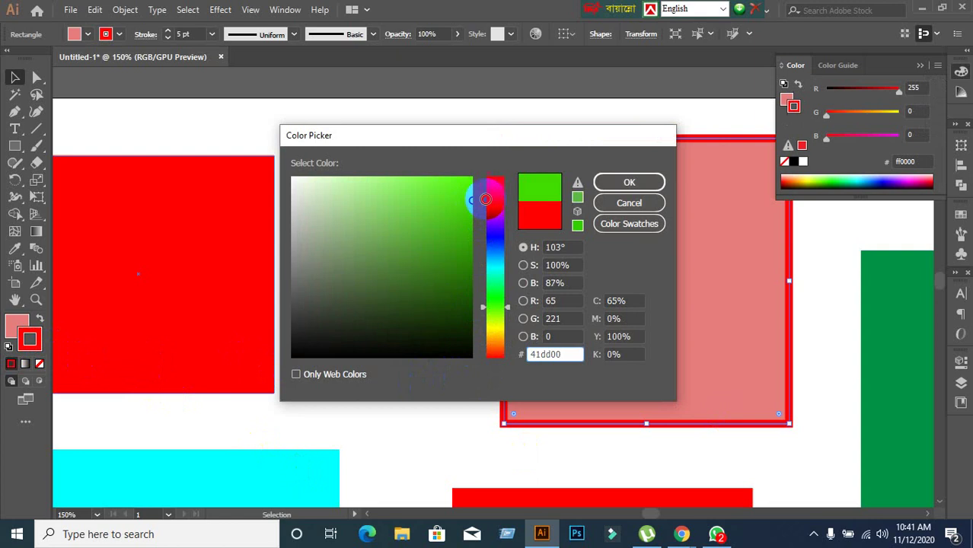
pyautogui.click(619, 184)
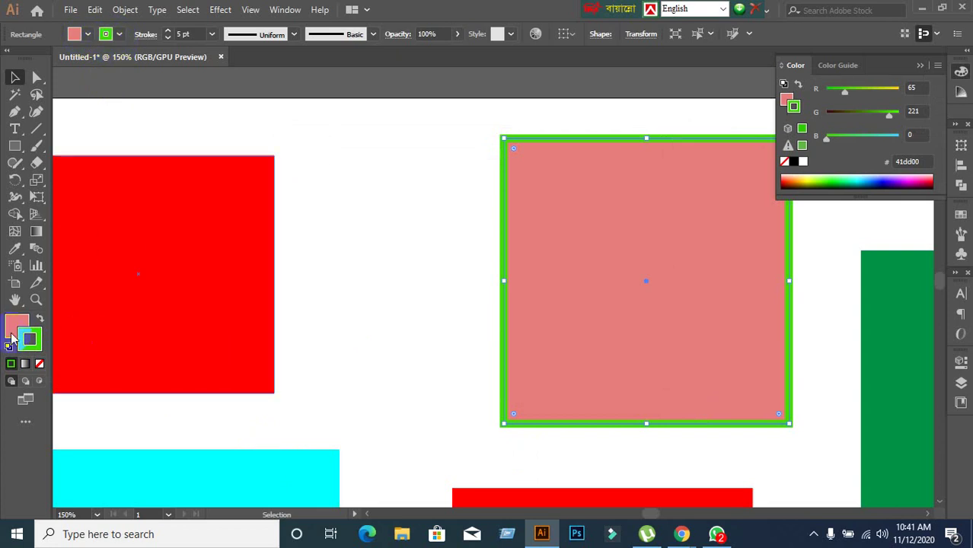
pyautogui.click(50, 356)
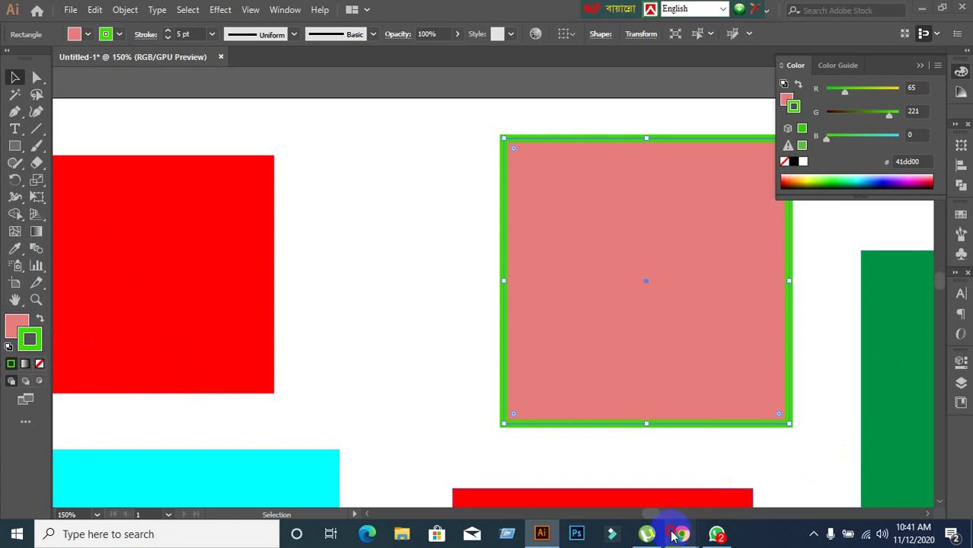
# Step: Switch between the Google Meet call and Illustrator, ending with Illustrator in front
pyautogui.moveTo(681, 535)
pyautogui.click(585, 467)
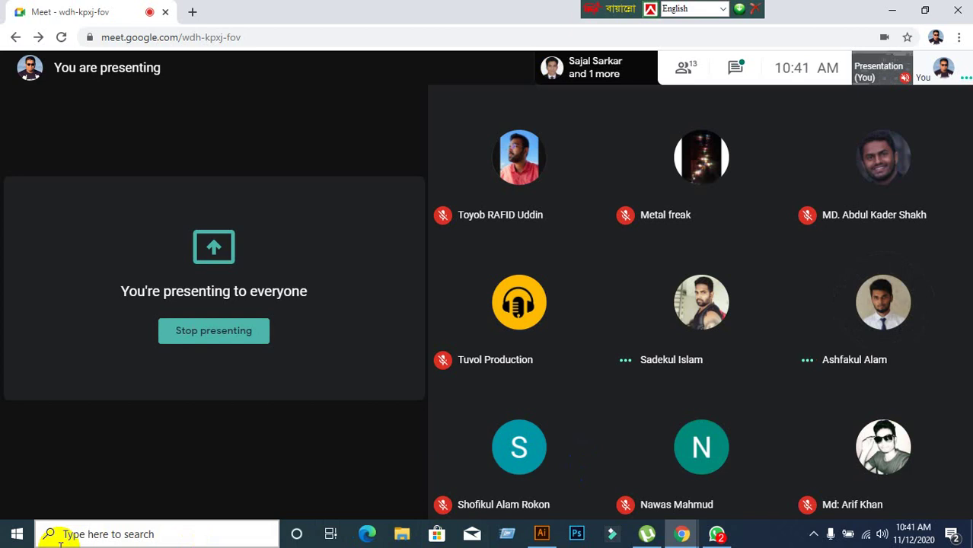
pyautogui.moveTo(539, 488)
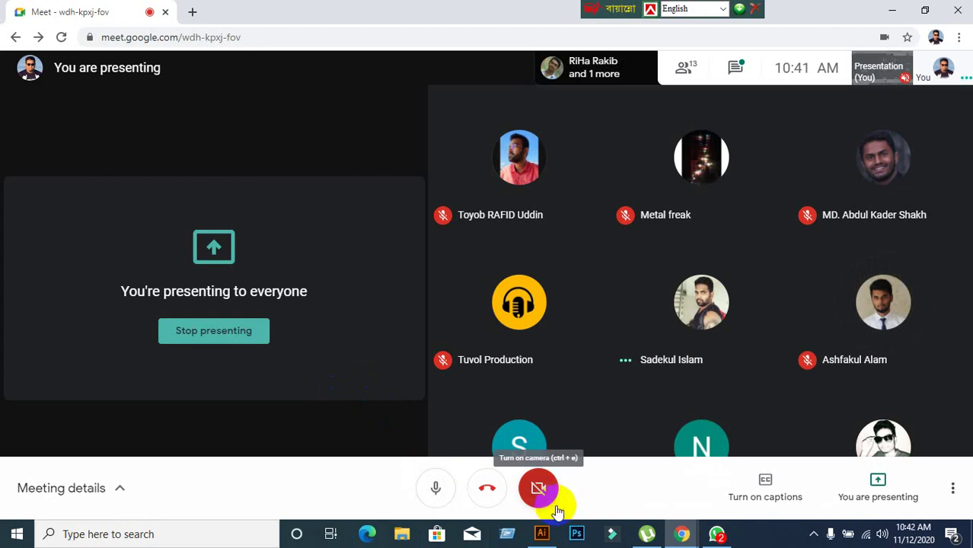
pyautogui.click(545, 535)
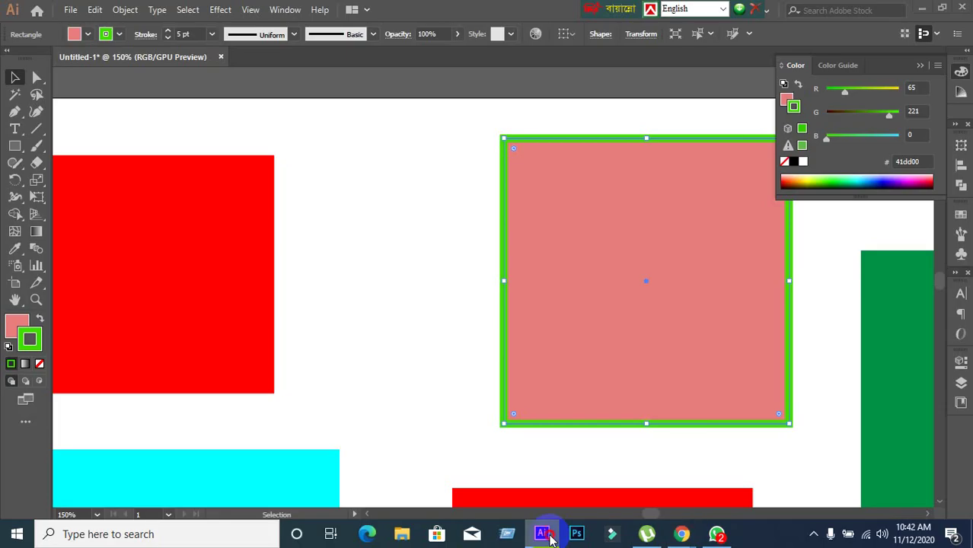
pyautogui.click(545, 535)
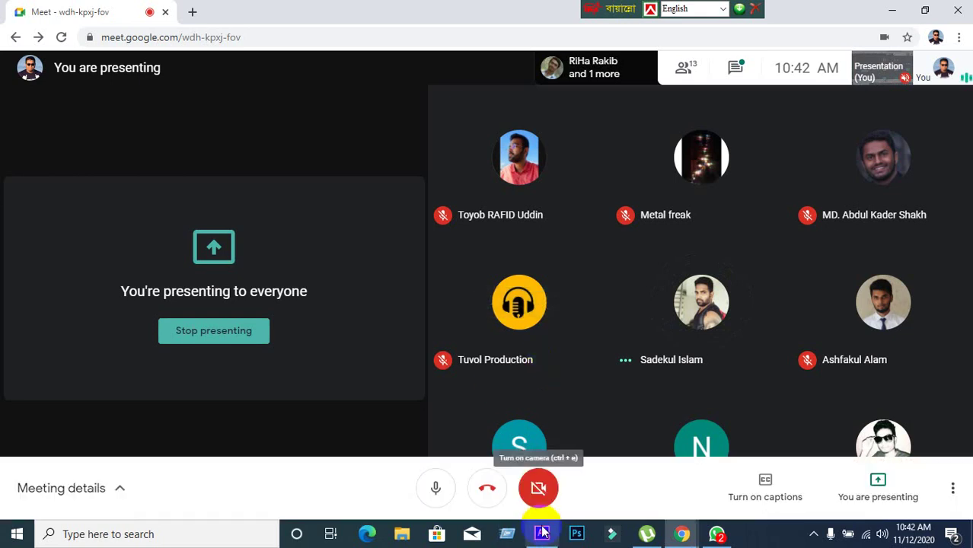
pyautogui.click(542, 534)
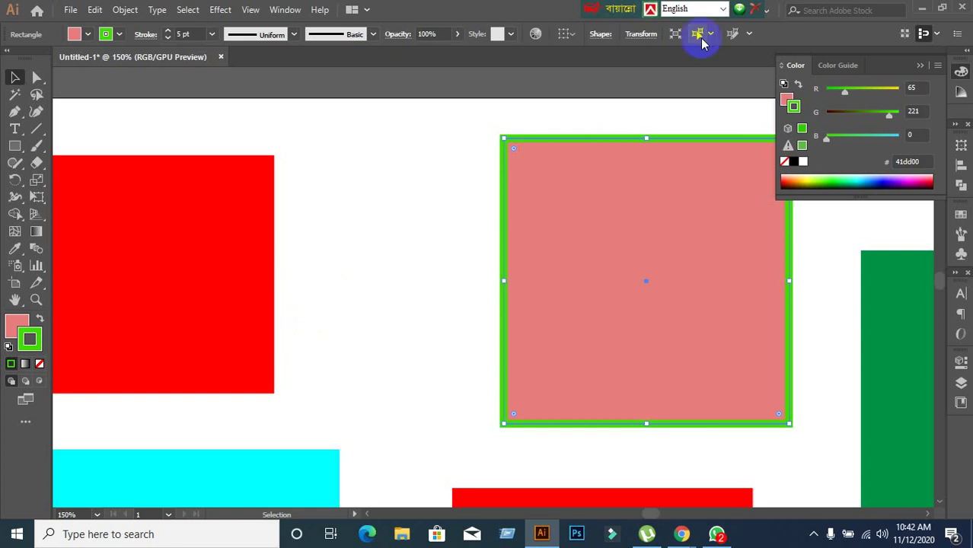
# Step: Collapse the Color panel and nudge the pink square a little left
pyautogui.click(920, 65)
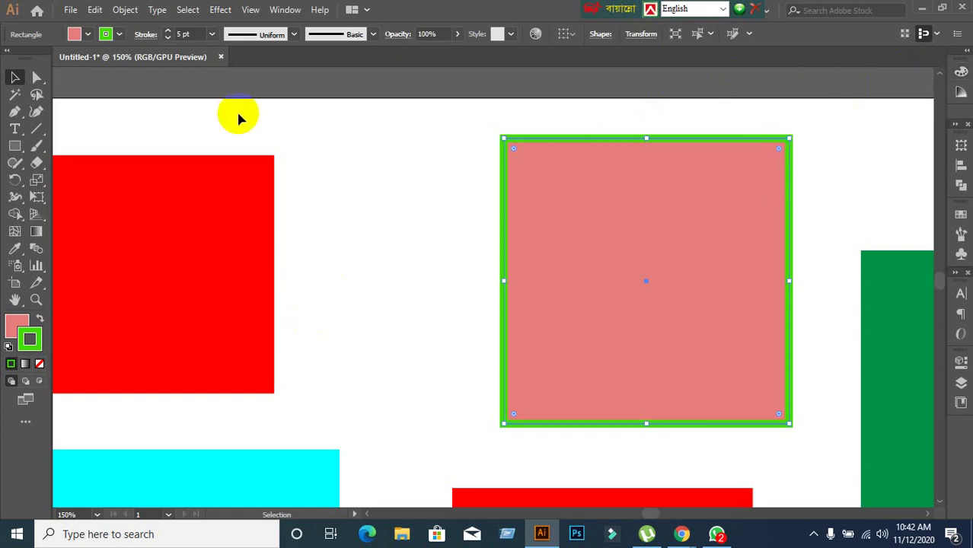
pyautogui.click(300, 151)
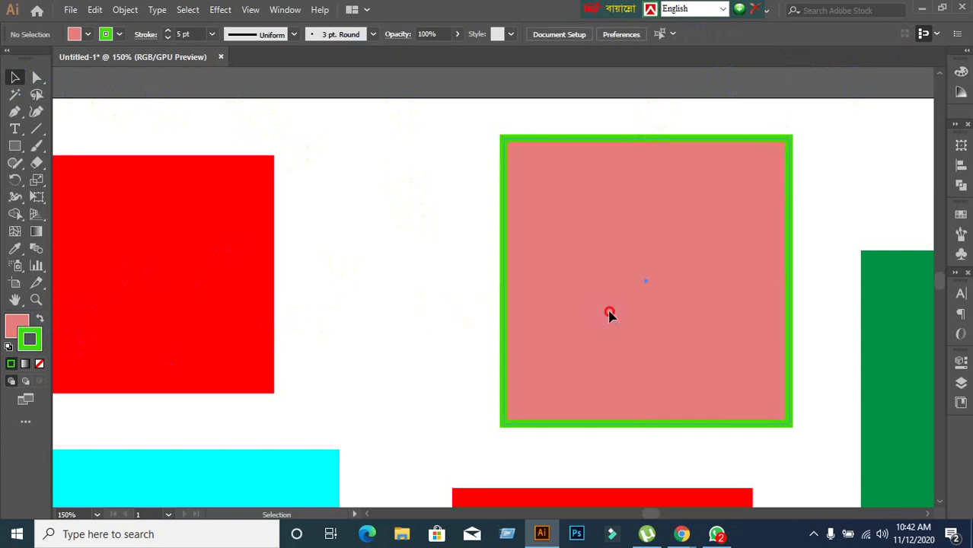
pyautogui.moveTo(611, 315)
pyautogui.mouseDown()
pyautogui.moveTo(485, 308)
pyautogui.moveTo(592, 286)
pyautogui.mouseUp()
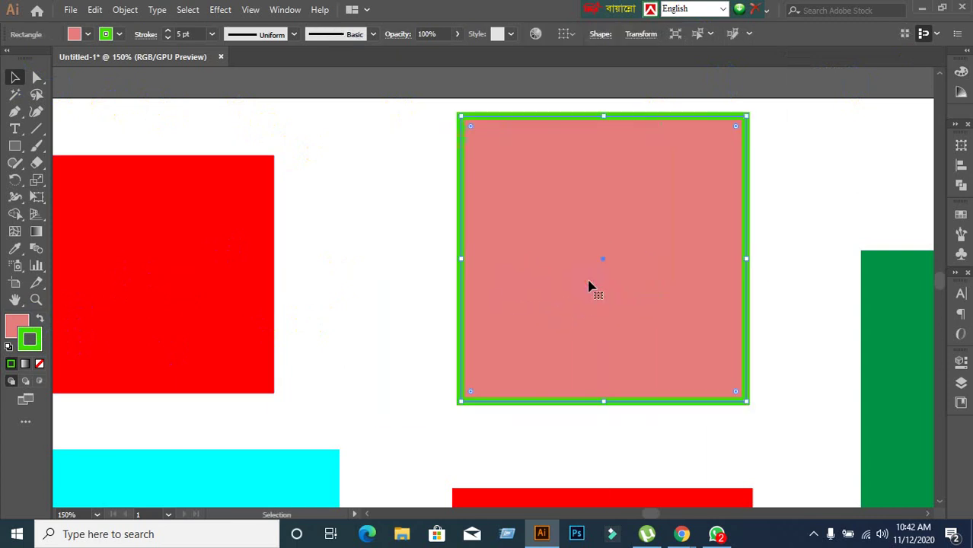
# Step: Reset the square's stroke to green and set its weight to 7 pt
pyautogui.click(122, 34)
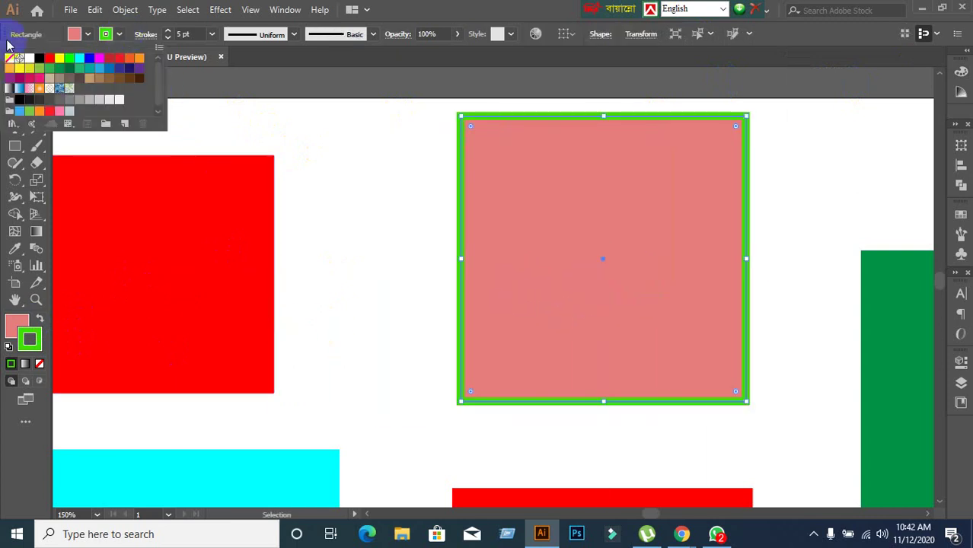
pyautogui.click(451, 17)
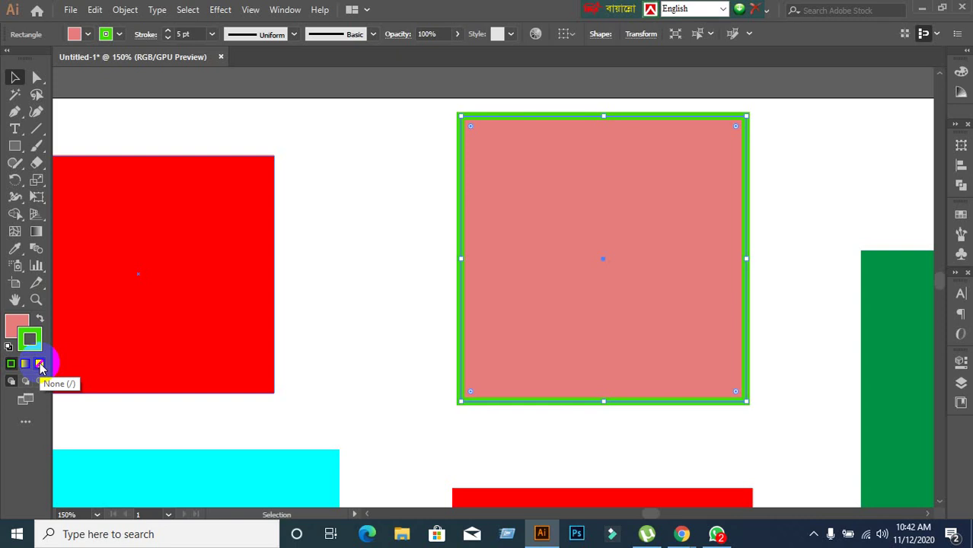
pyautogui.click(40, 367)
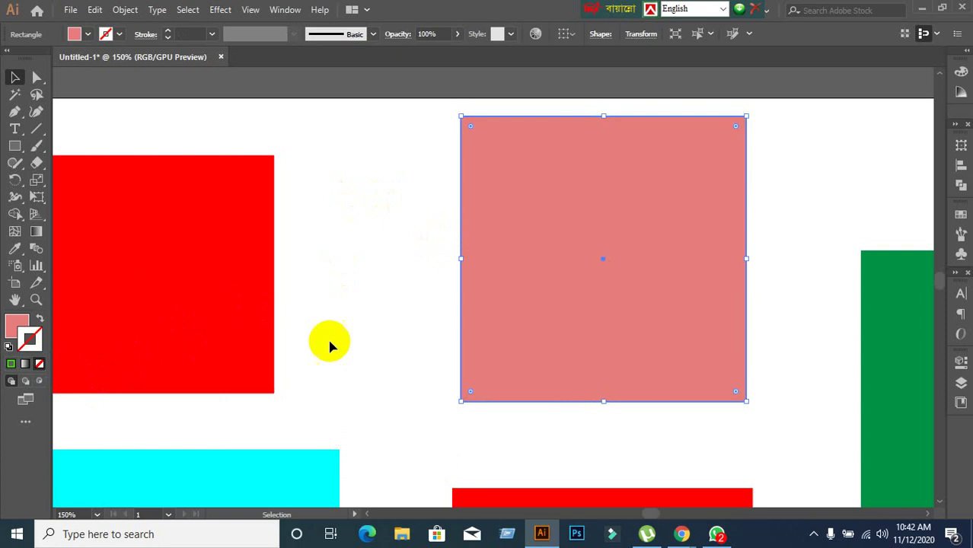
pyautogui.click(10, 365)
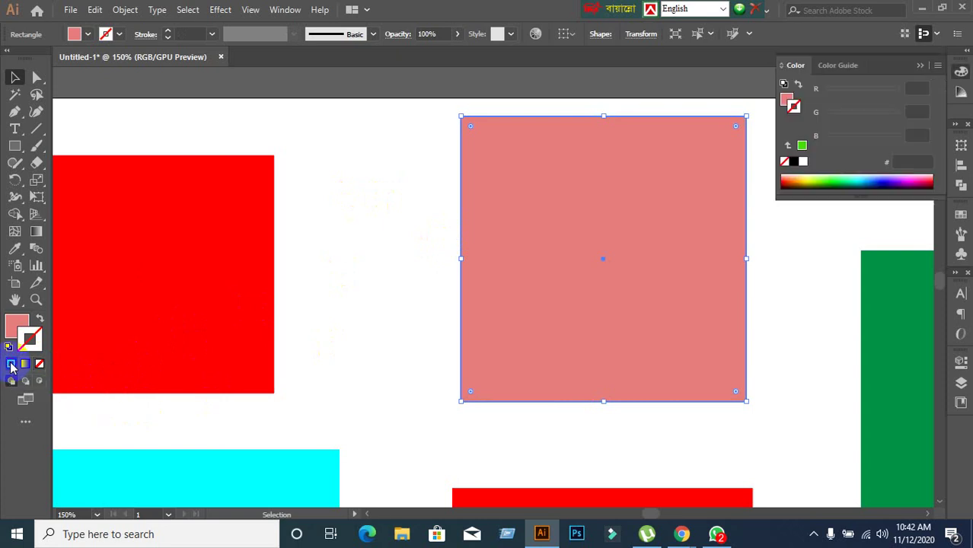
pyautogui.click(316, 325)
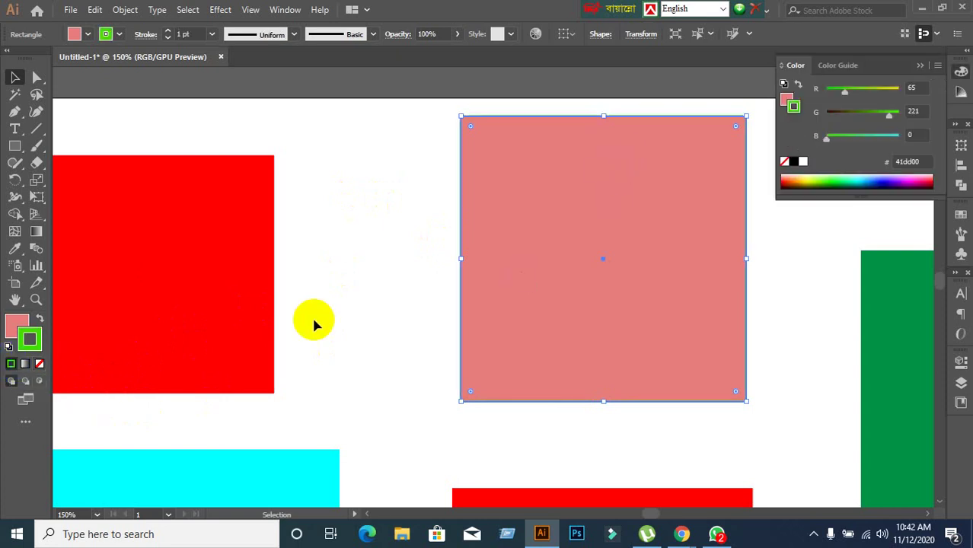
pyautogui.click(186, 34)
pyautogui.write('7')
pyautogui.press('Return')
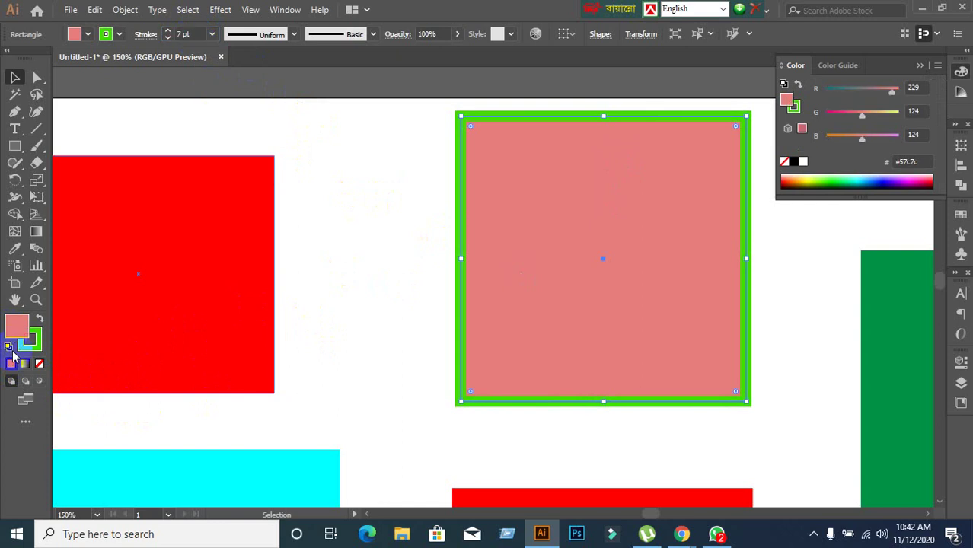
# Step: Clear the square's fill, then restore the pink #e57c7c fill from the swatches
pyautogui.click(39, 363)
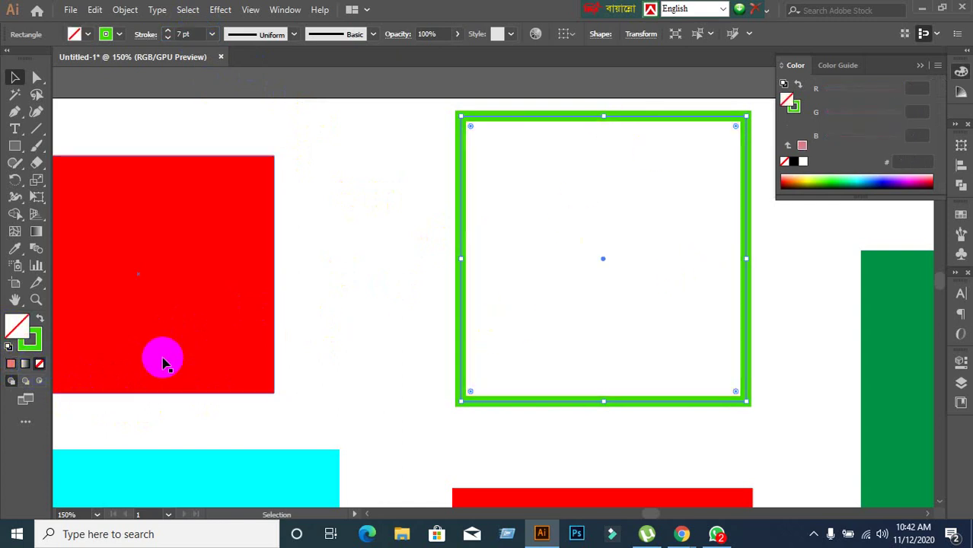
pyautogui.click(87, 33)
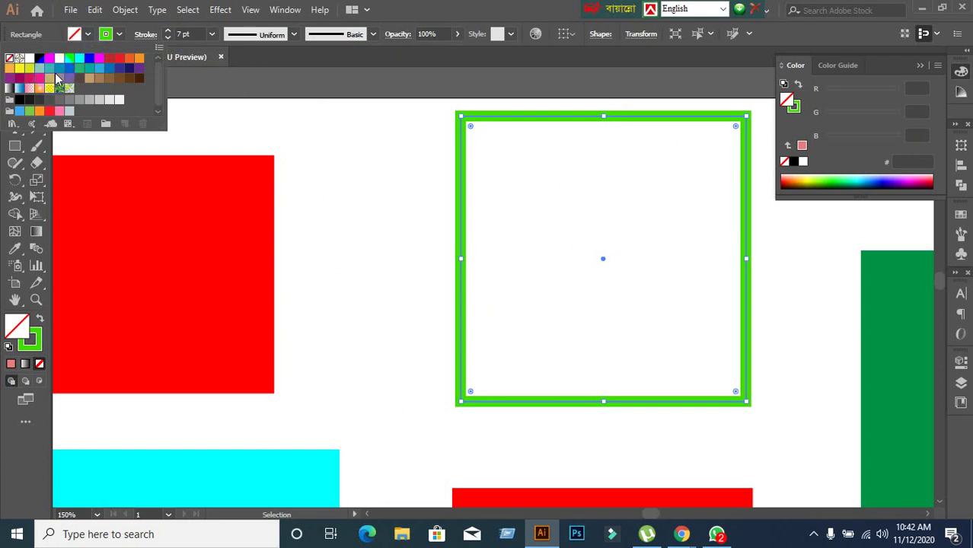
pyautogui.click(11, 364)
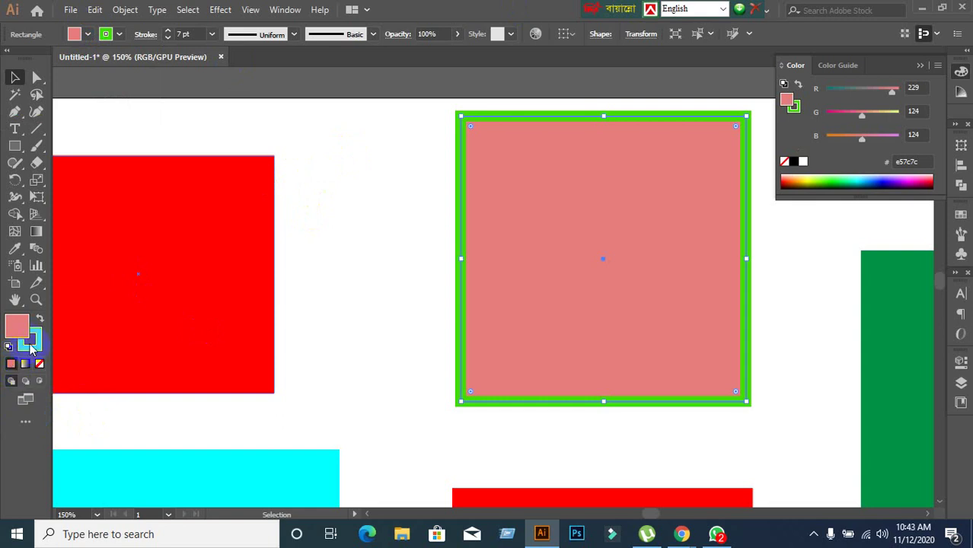
pyautogui.click(380, 354)
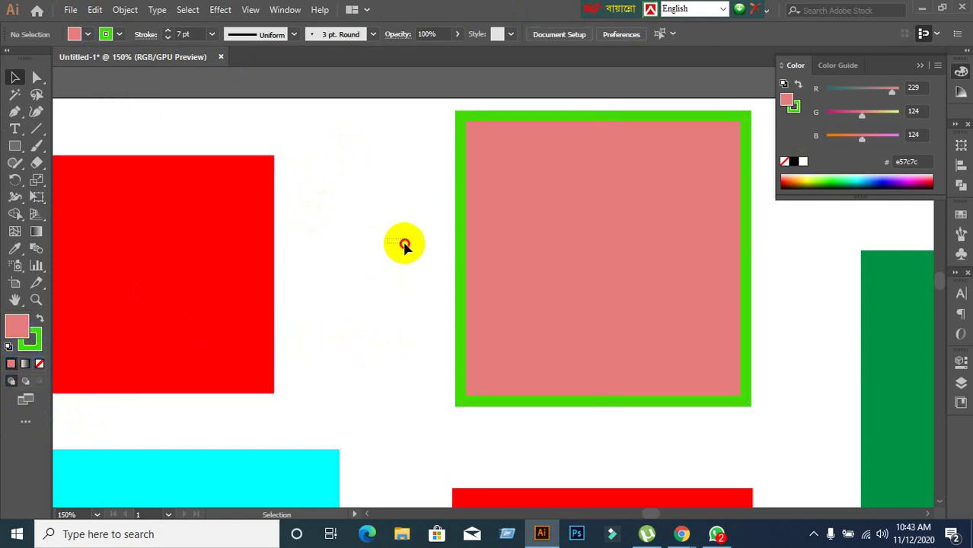
# Step: Deselect the pink square and minimize Illustrator to reveal the Meet call
pyautogui.click(539, 344)
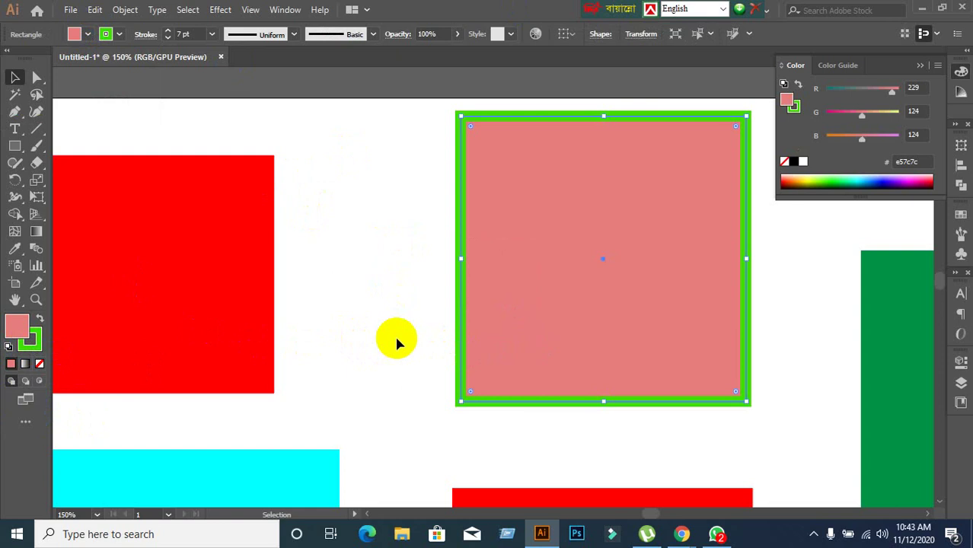
pyautogui.moveTo(393, 228); pyautogui.dragTo(551, 364)
pyautogui.click(369, 327)
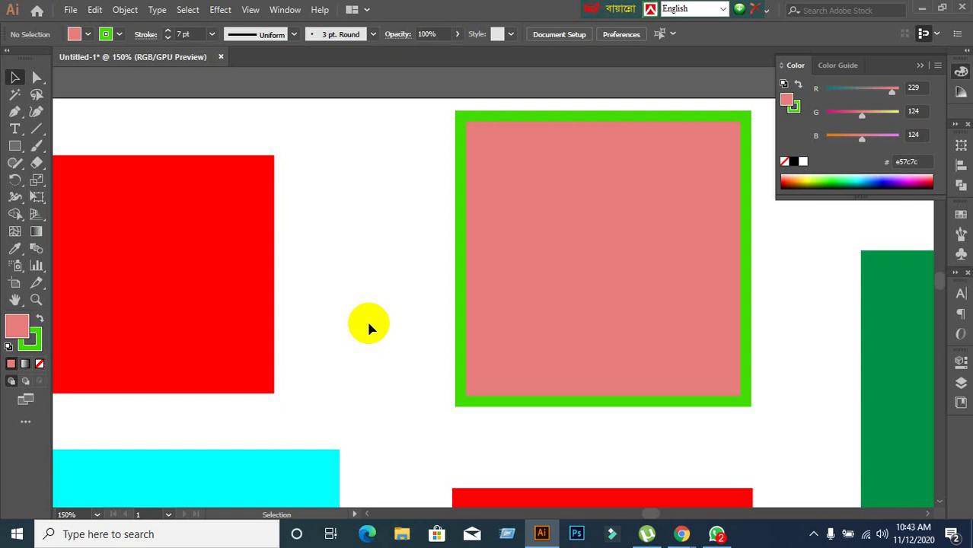
pyautogui.click(922, 8)
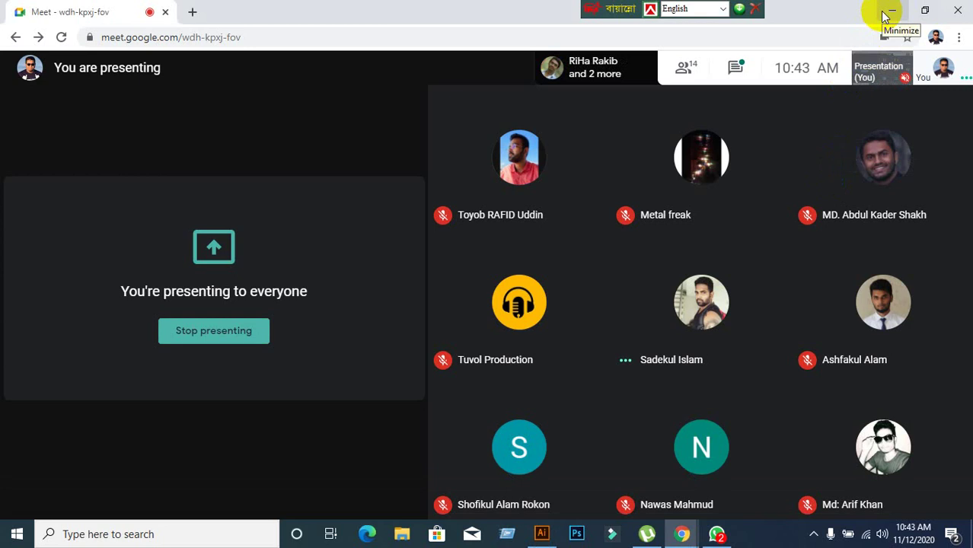
# Step: Toggle Illustrator from the taskbar, then minimize the Meet window to show the desktop
pyautogui.click(545, 537)
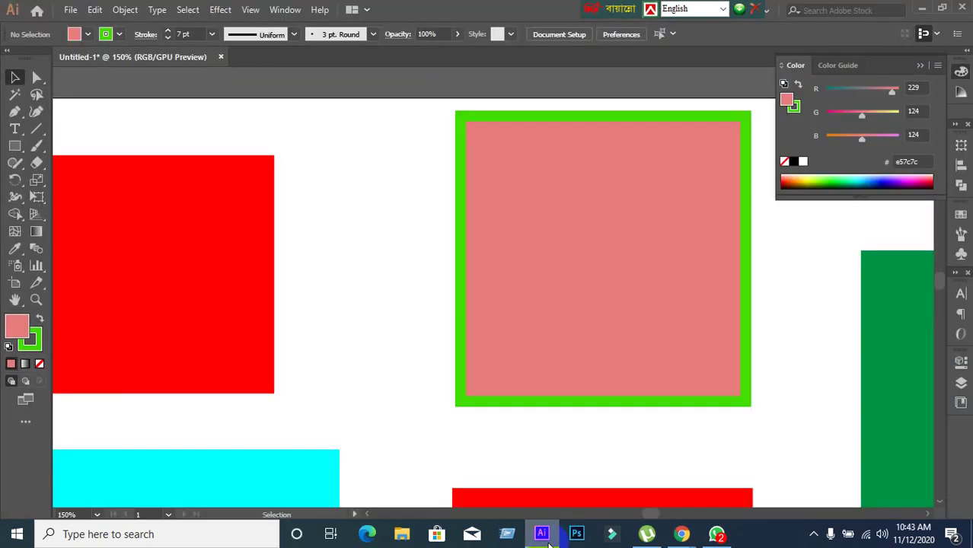
pyautogui.click(545, 537)
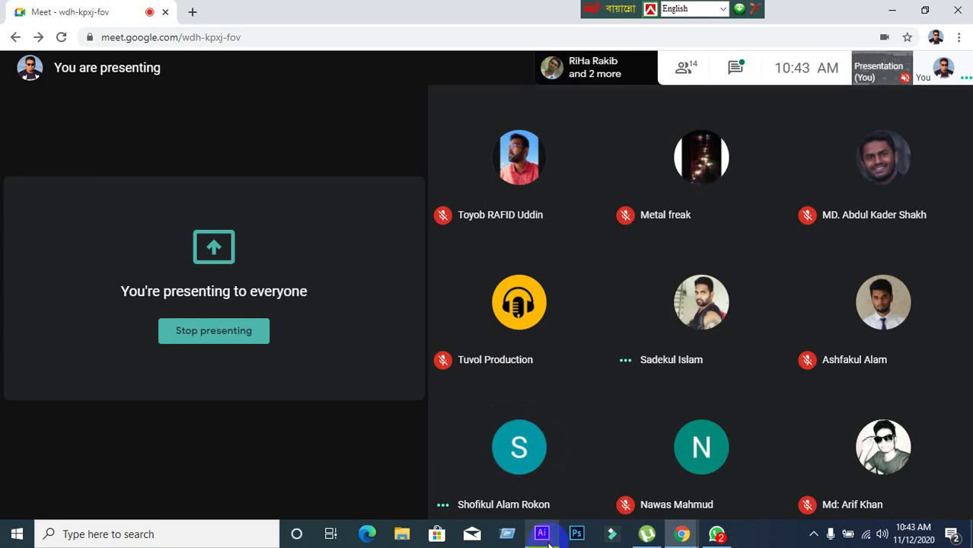
pyautogui.click(892, 11)
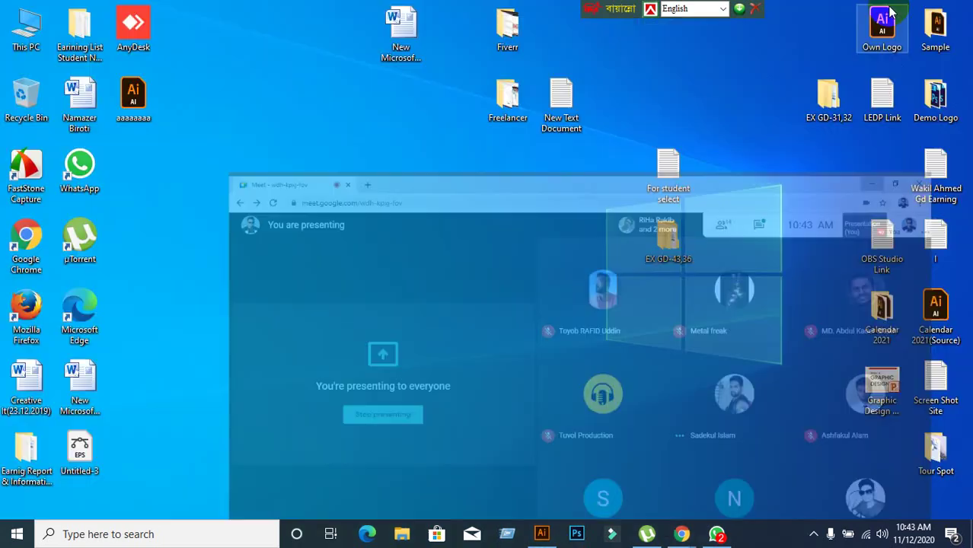